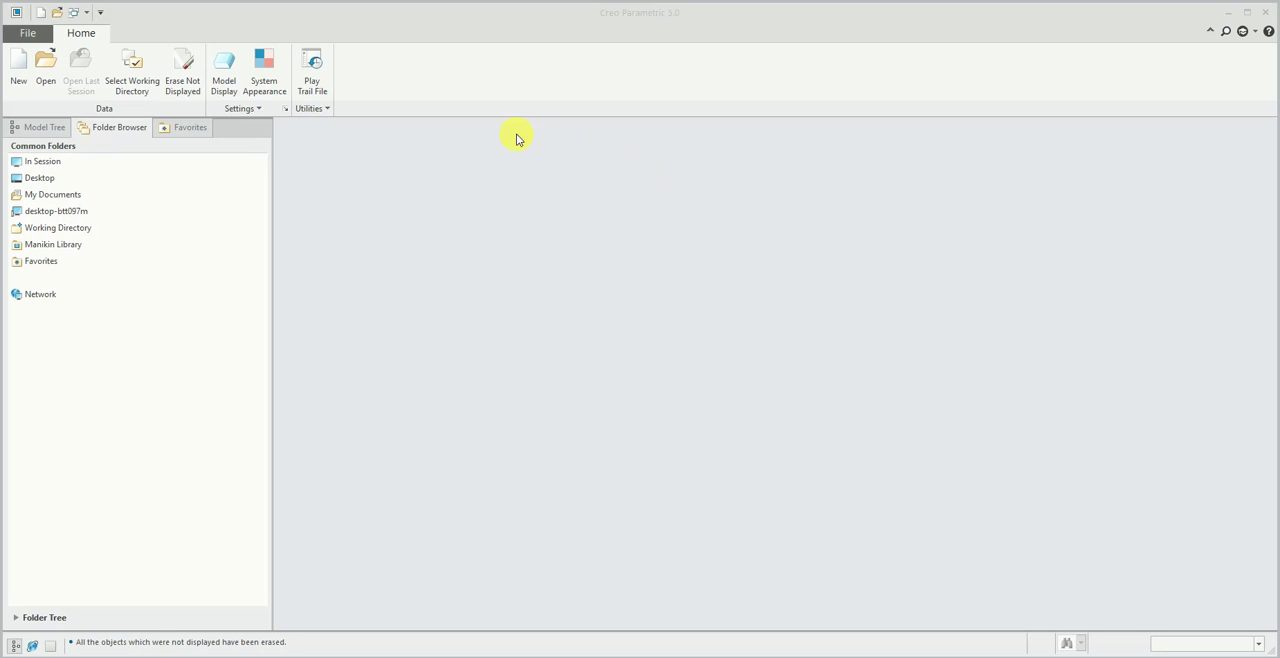
# - Create a new solid part named prt0001 using the default template
pyautogui.click(26, 33)
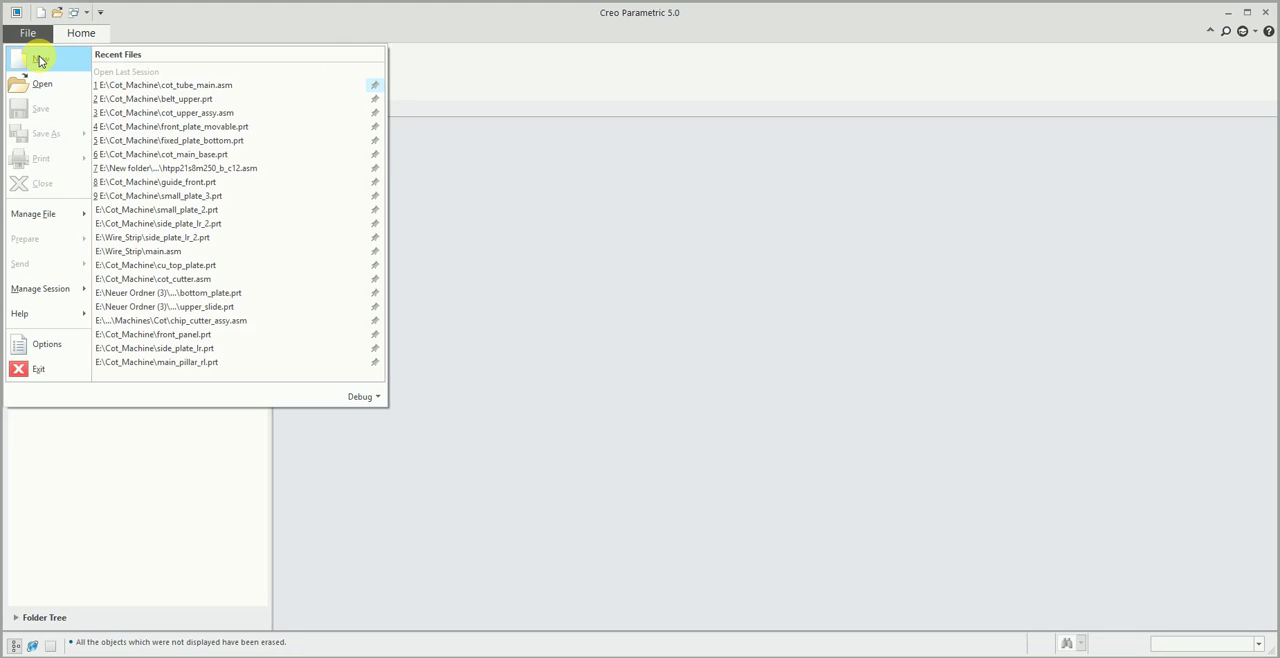
pyautogui.click(38, 61)
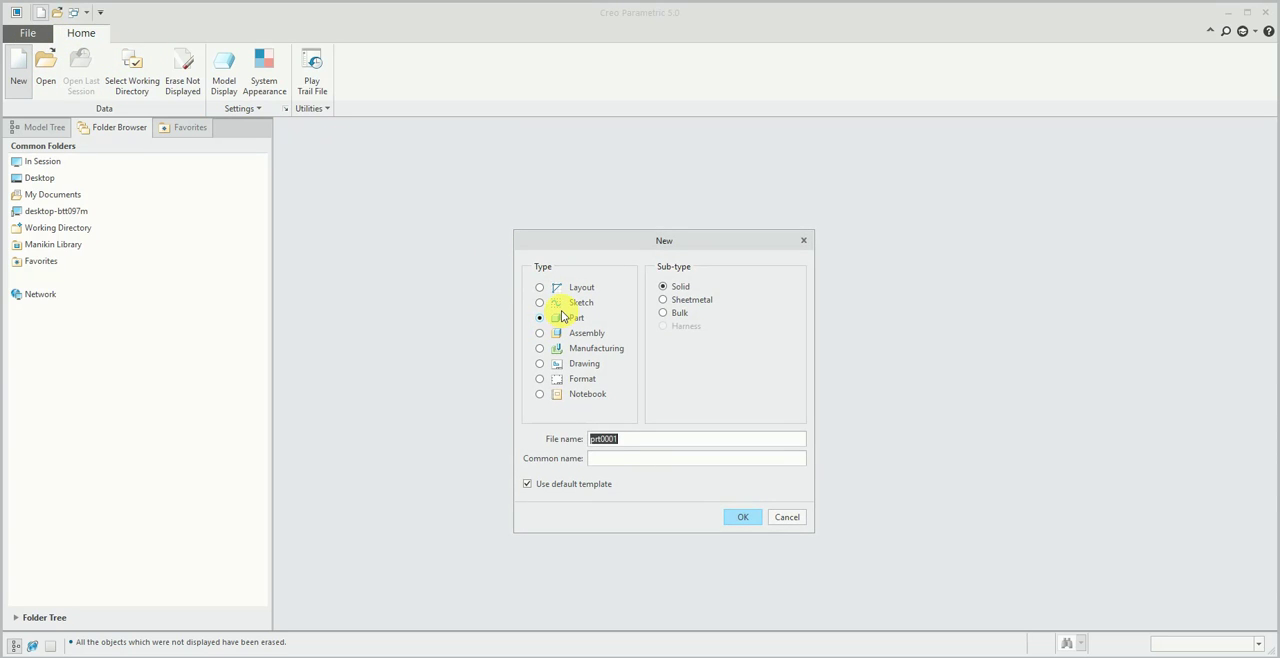
pyautogui.click(745, 515)
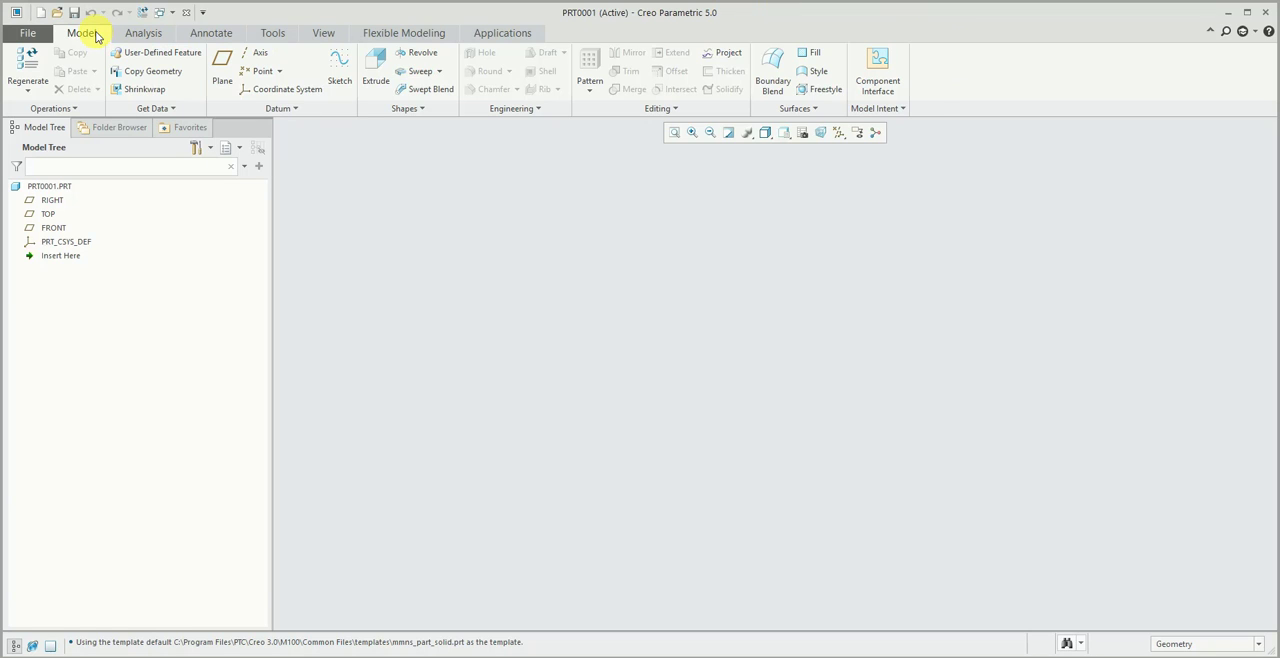
pyautogui.click(128, 34)
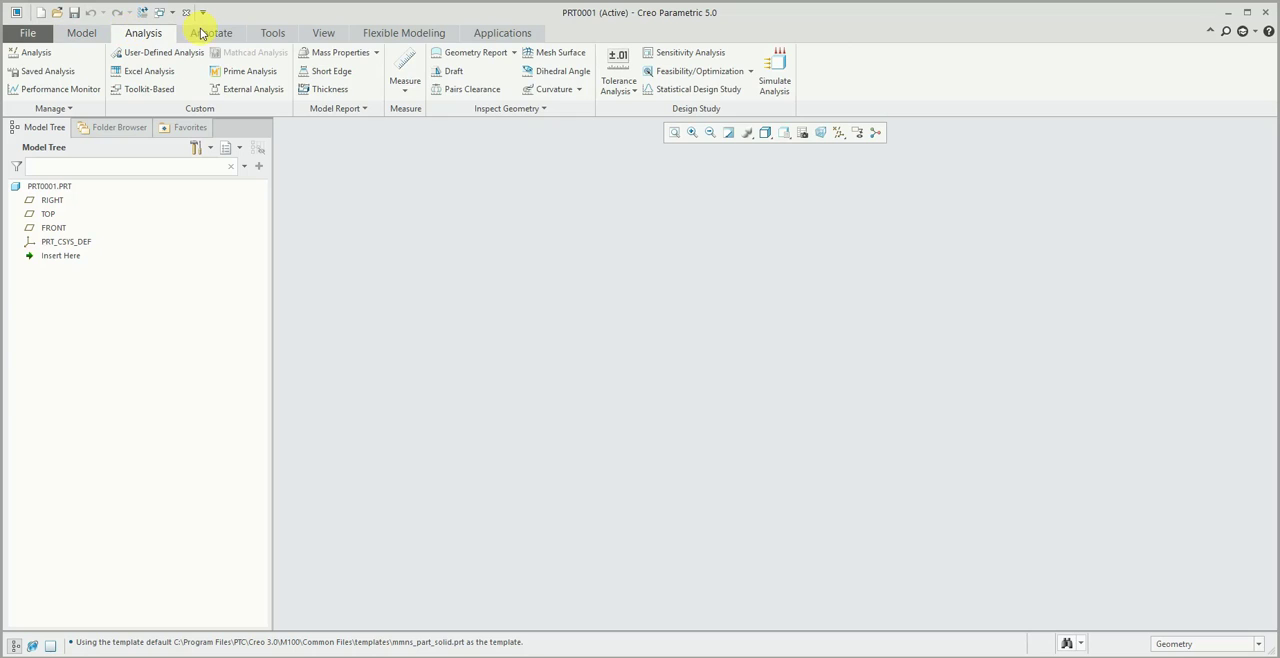
pyautogui.click(208, 35)
pyautogui.click(83, 34)
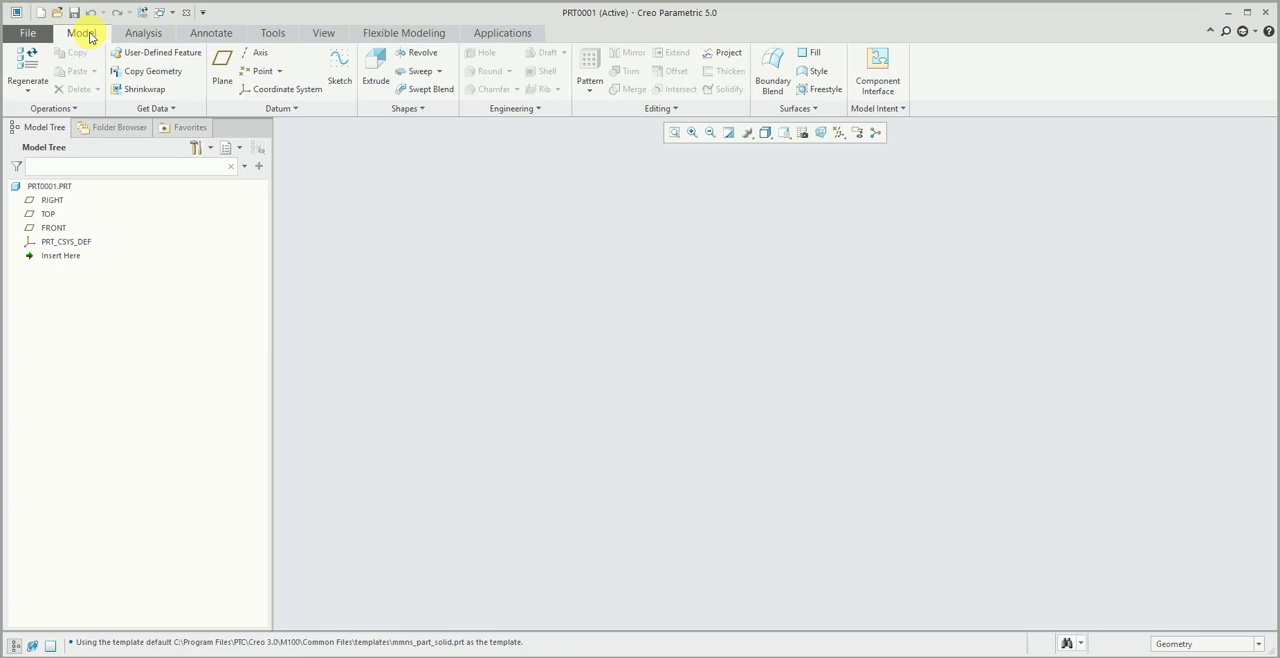
pyautogui.click(126, 34)
pyautogui.click(104, 34)
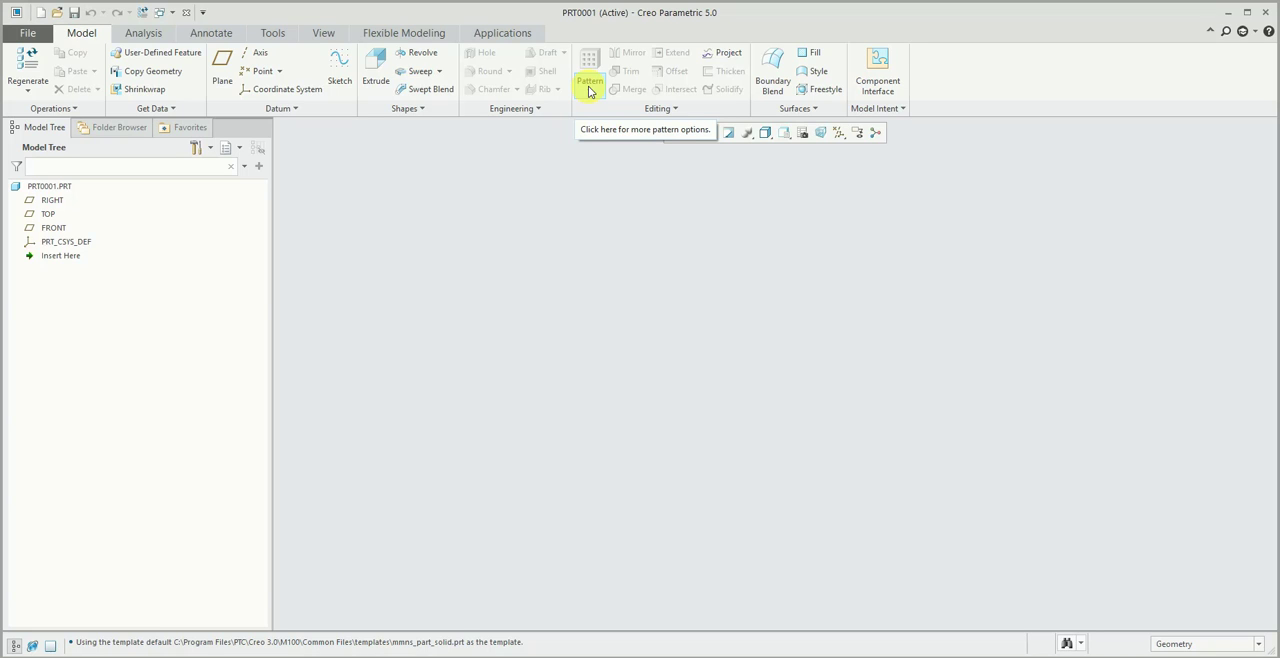
pyautogui.hotkey('ctrl', 'n')
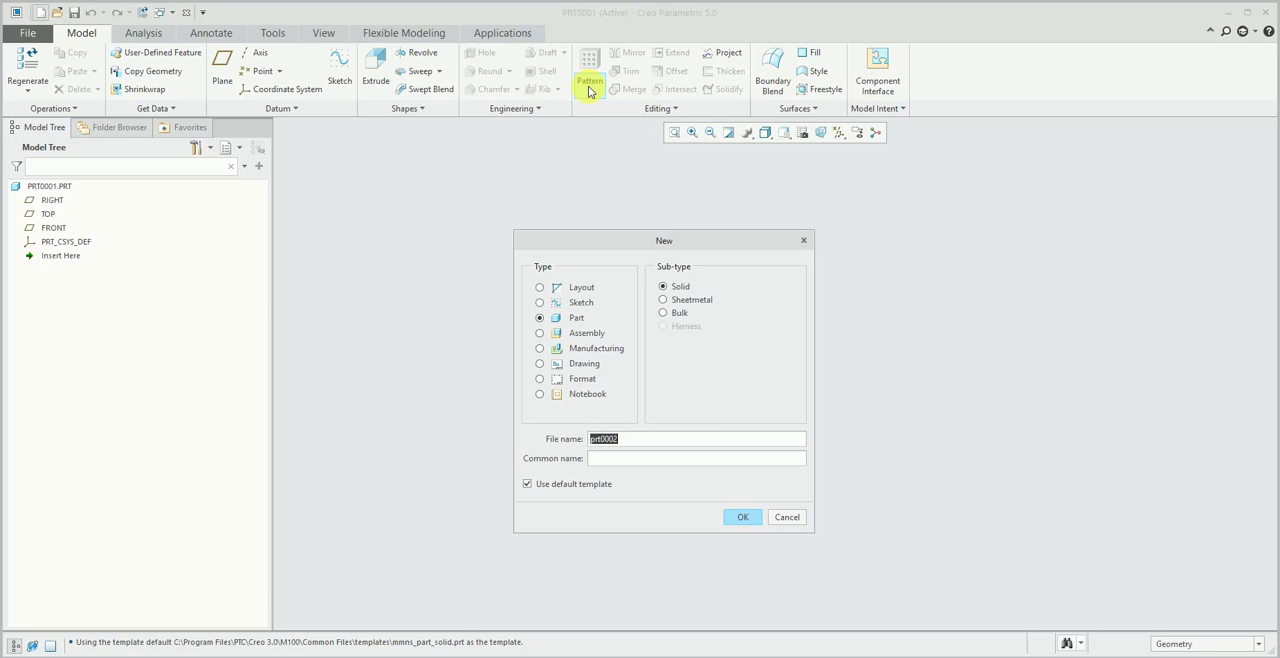
pyautogui.press('Escape')
pyautogui.hotkey('ctrl', 'o')
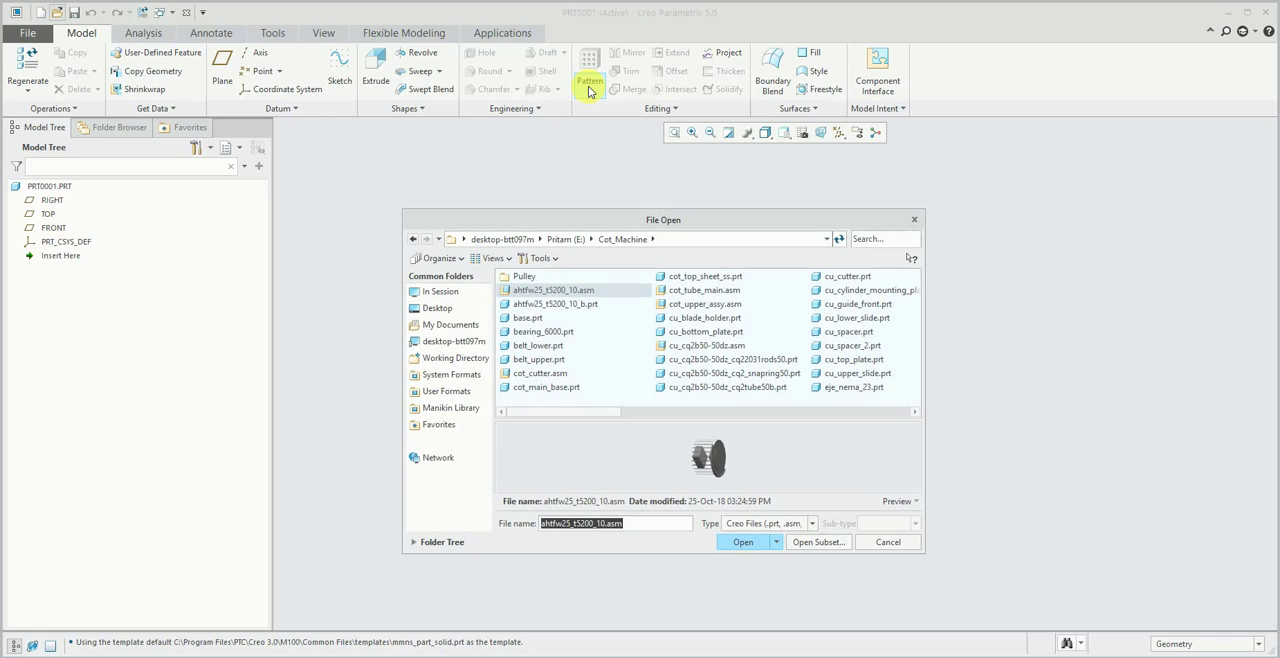
pyautogui.press('Escape')
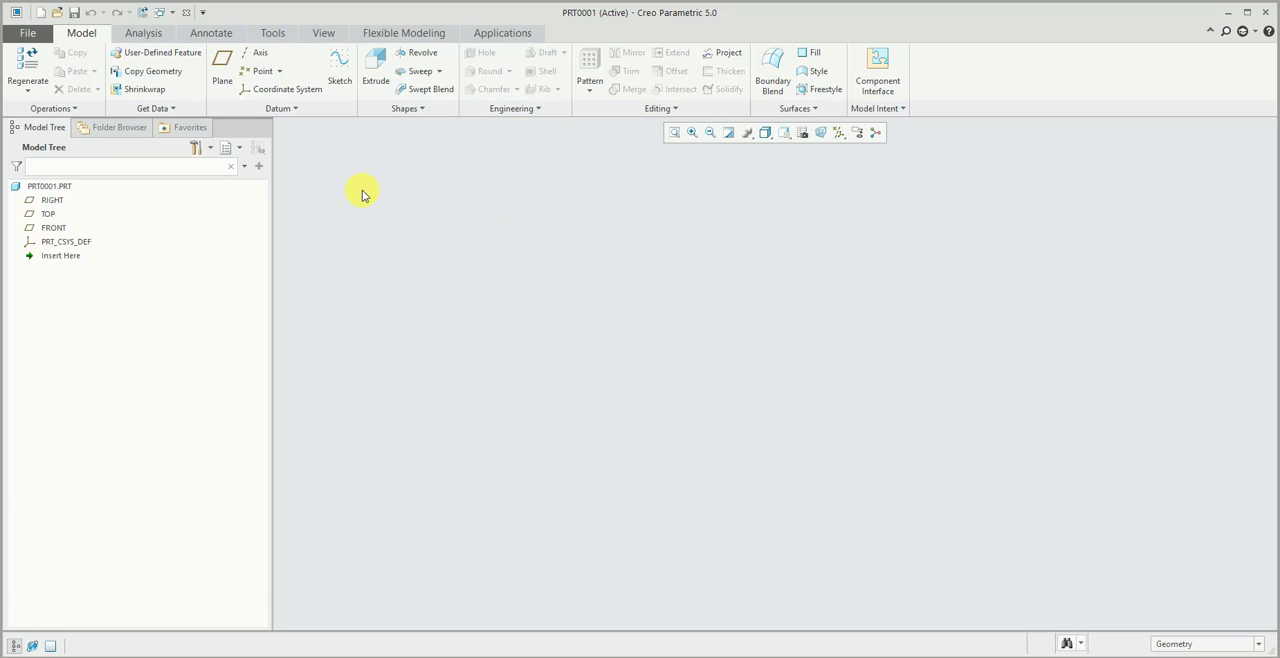
pyautogui.press('alt')
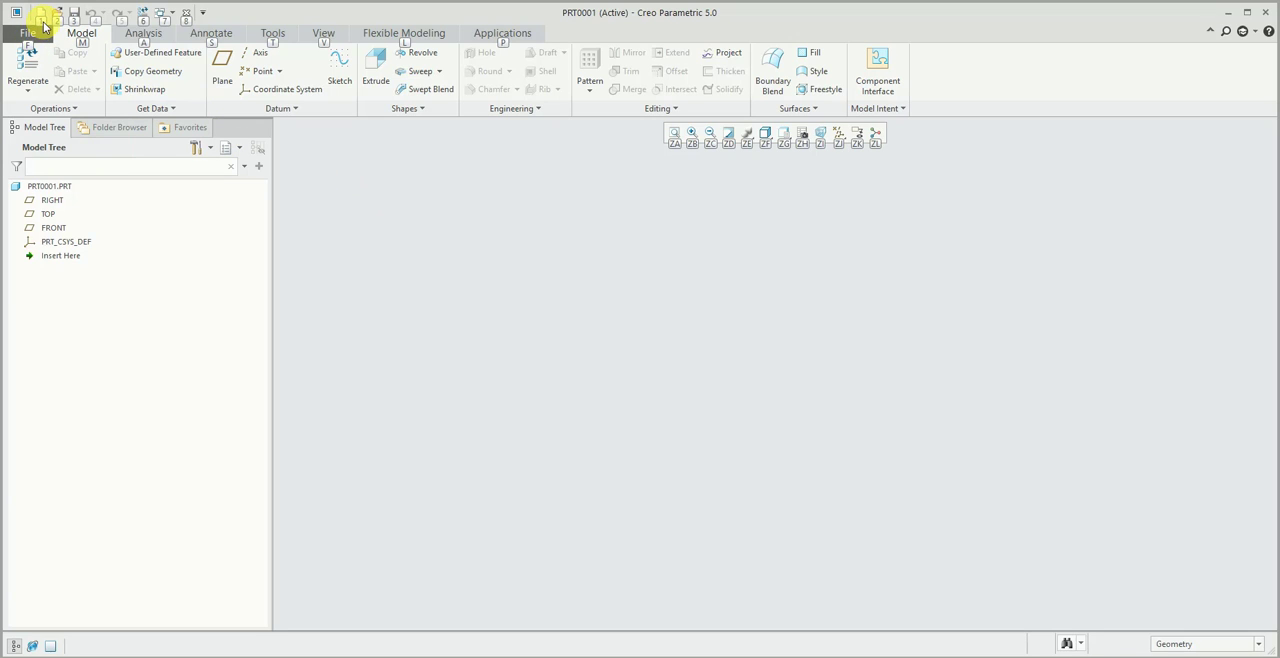
pyautogui.click(145, 40)
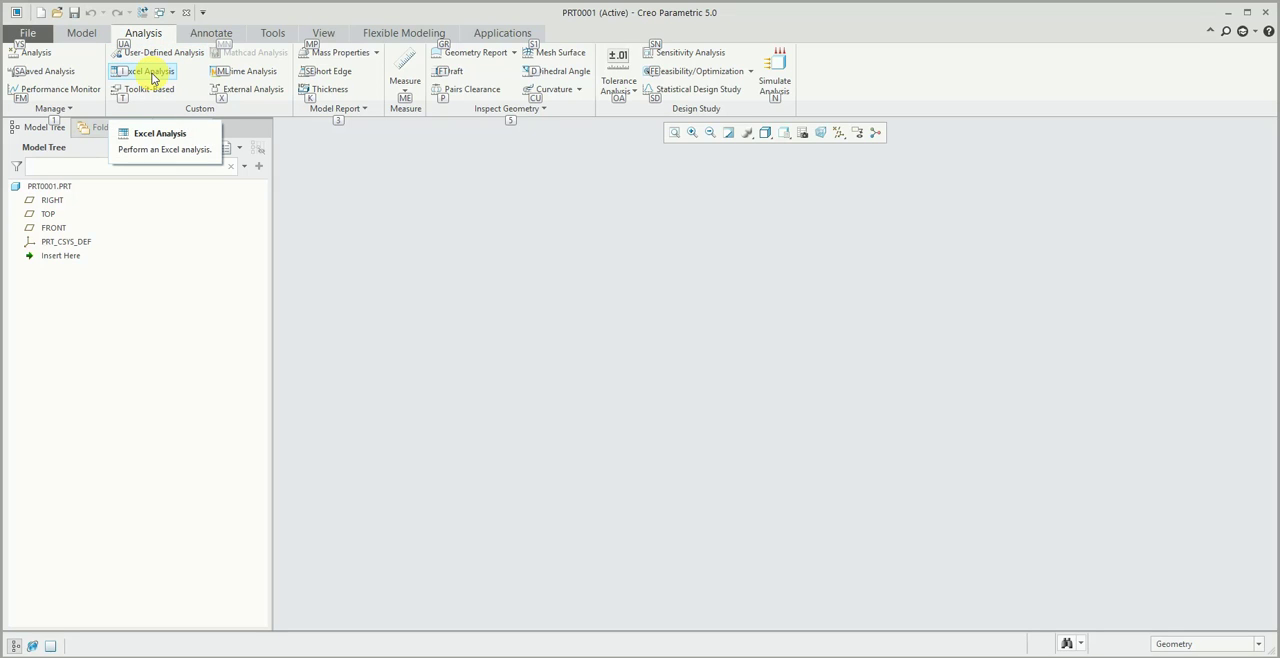
pyautogui.click(84, 33)
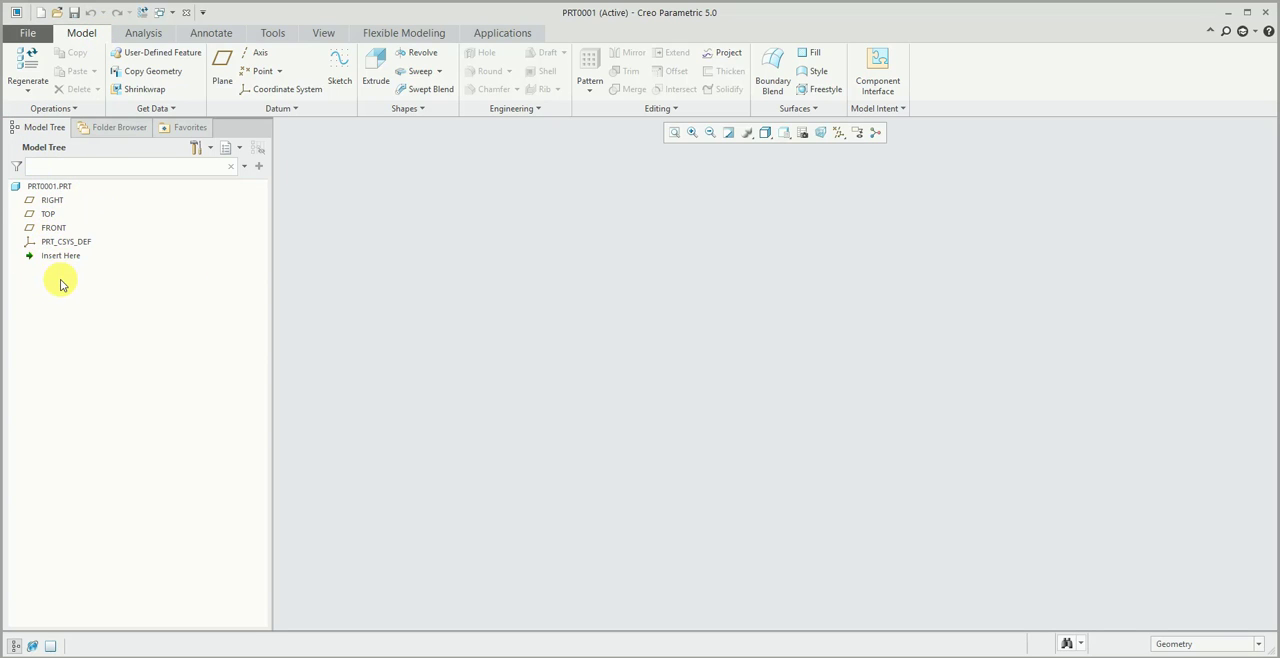
pyautogui.click(63, 189)
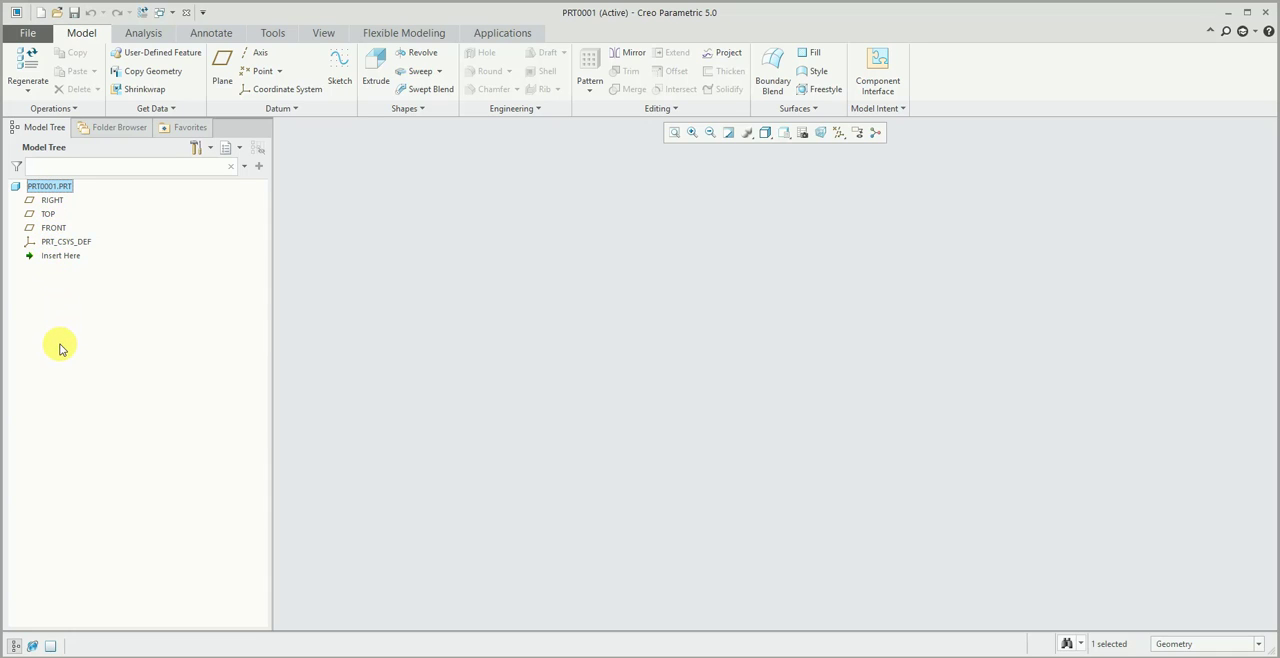
pyautogui.click(50, 202)
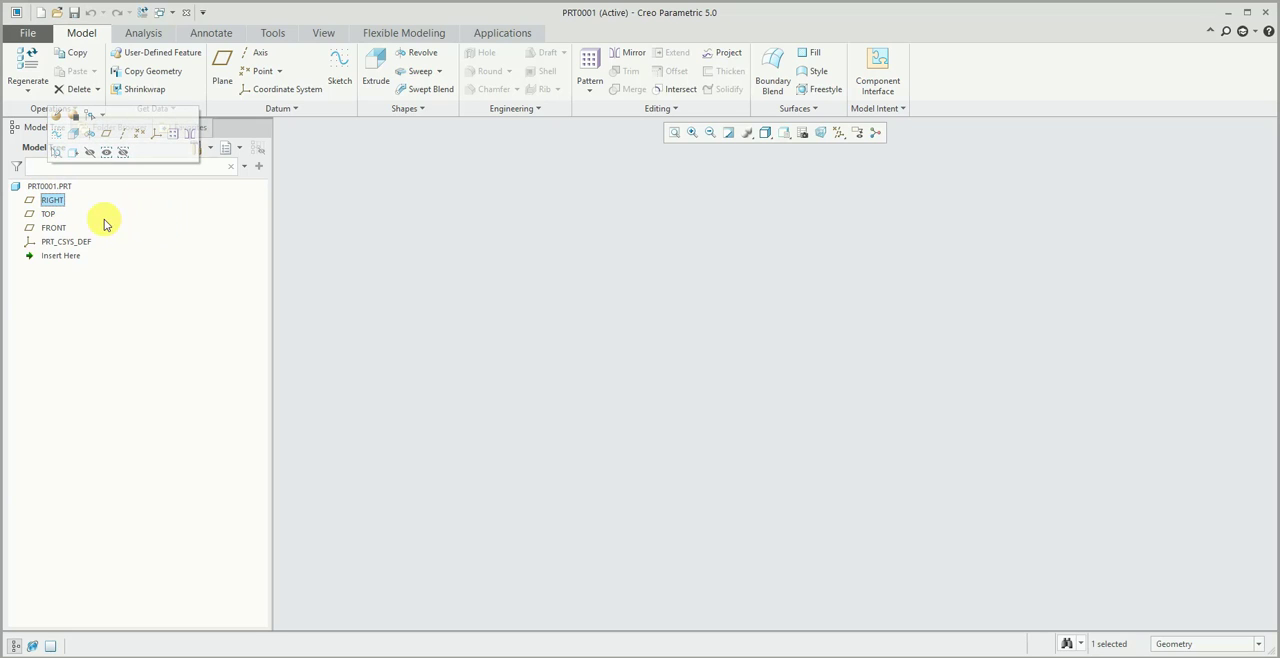
pyautogui.click(57, 189)
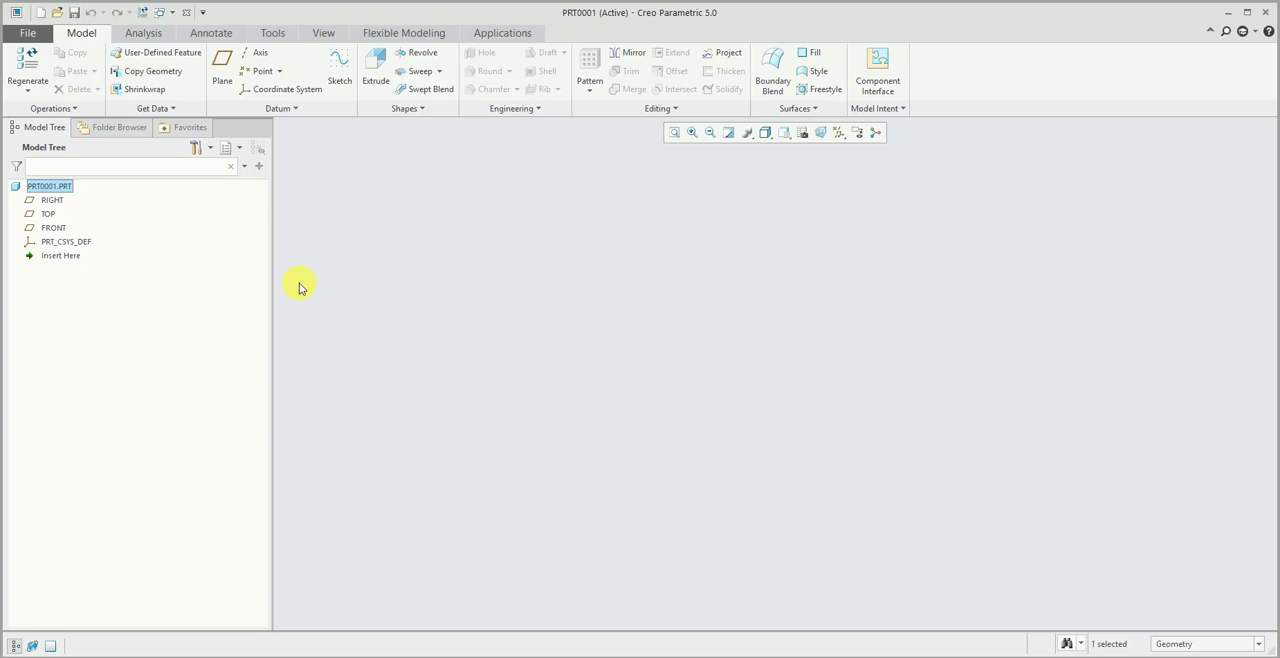
# - Turn on the display of the datum planes and the default coordinate system in the graphics area
pyautogui.click(839, 132)
pyautogui.click(845, 149)
pyautogui.click(508, 222)
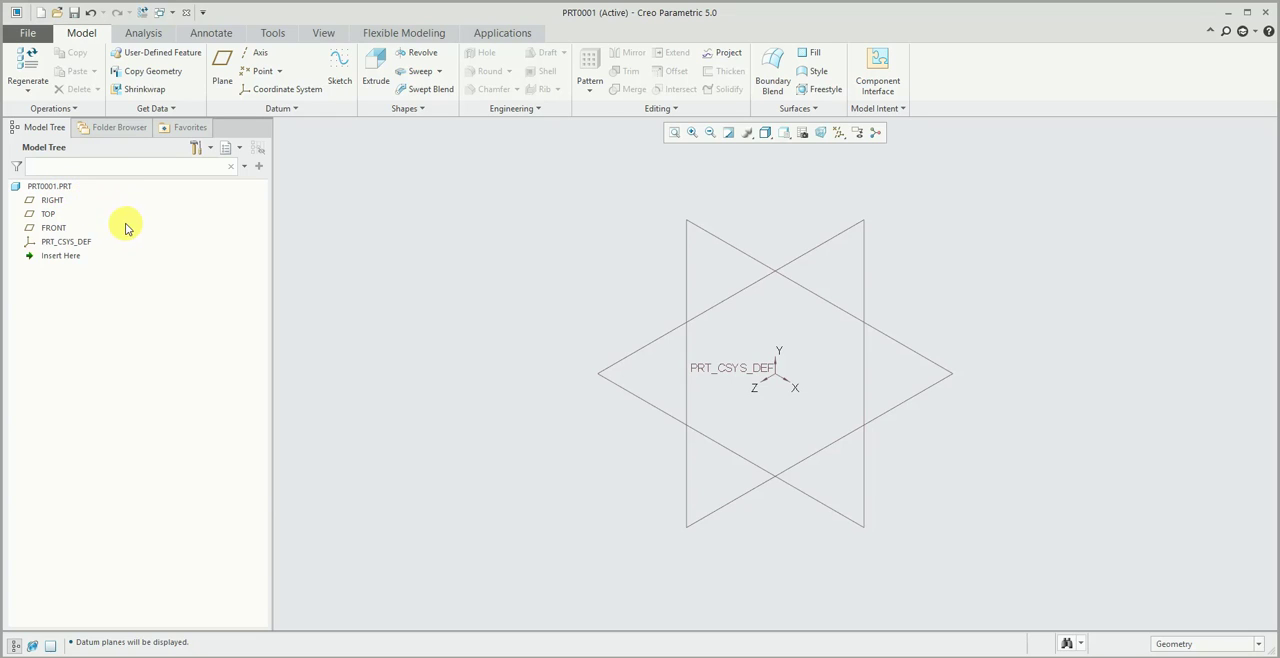
# - Highlight the RIGHT, TOP and FRONT datum planes and the default coordinate system one by one to identify them in the model
pyautogui.click(54, 204)
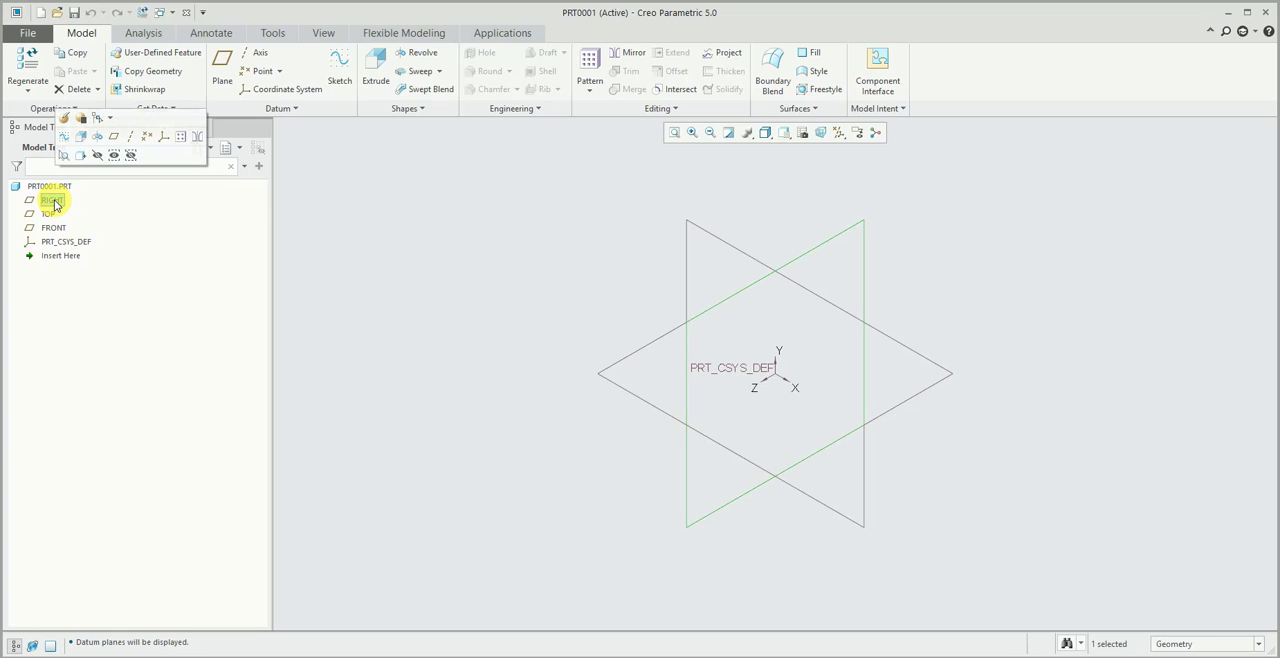
pyautogui.click(52, 228)
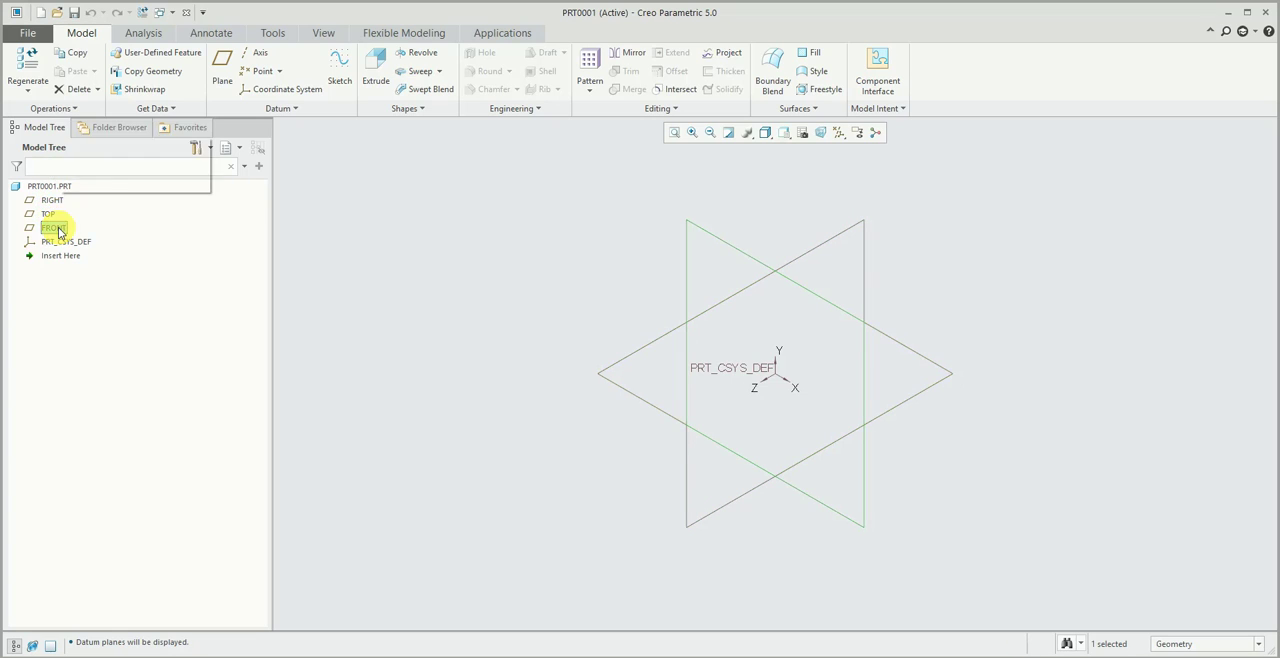
pyautogui.click(51, 203)
pyautogui.click(48, 215)
pyautogui.click(58, 229)
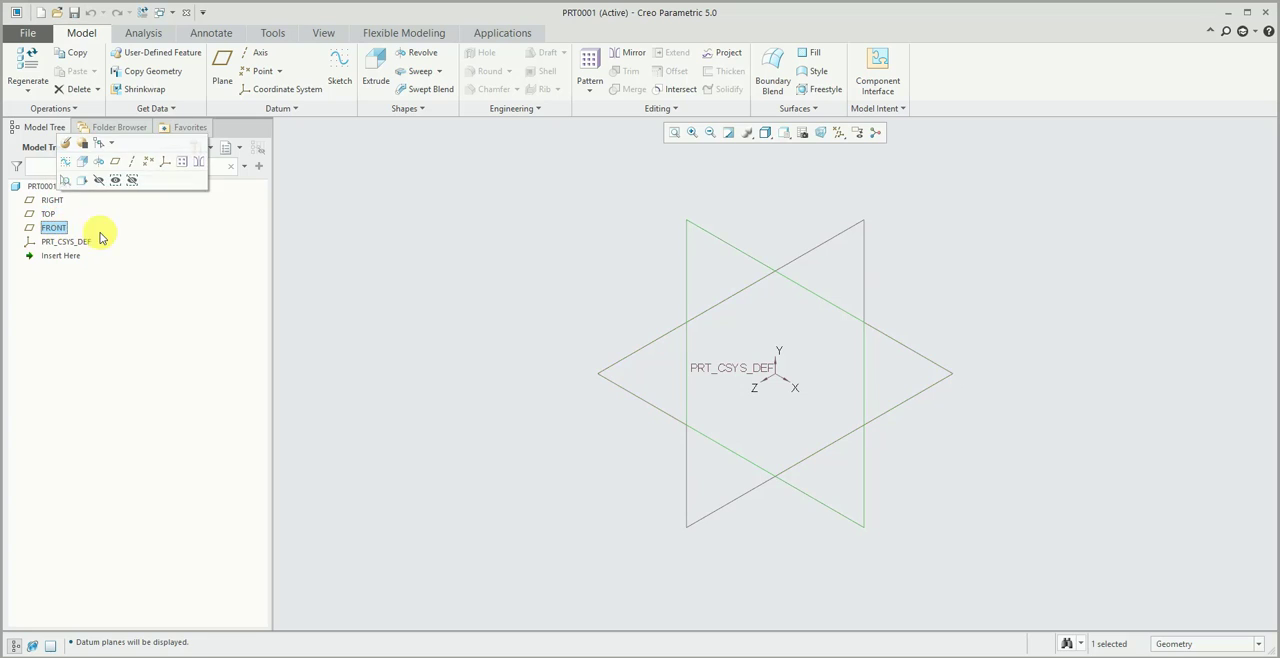
pyautogui.click(70, 243)
pyautogui.click(430, 250)
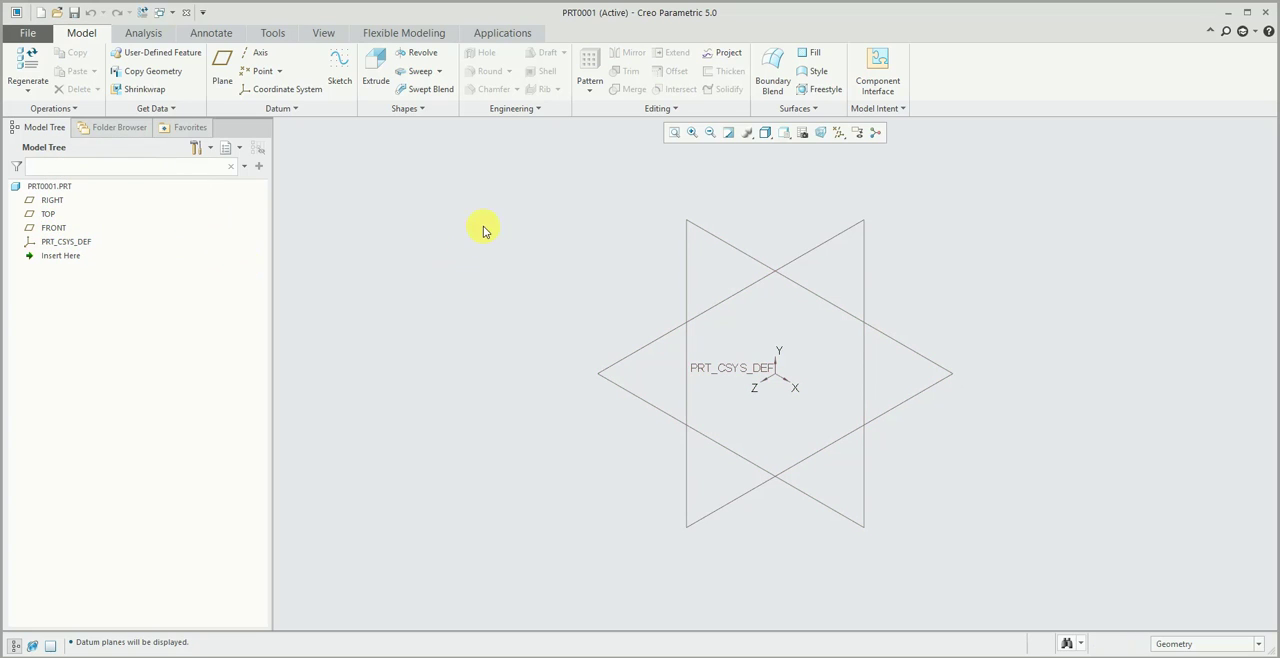
# - Start an Extrude on the TOP plane and sketch a rectangle about 363 by 251 mm enclosing the origin
pyautogui.click(376, 68)
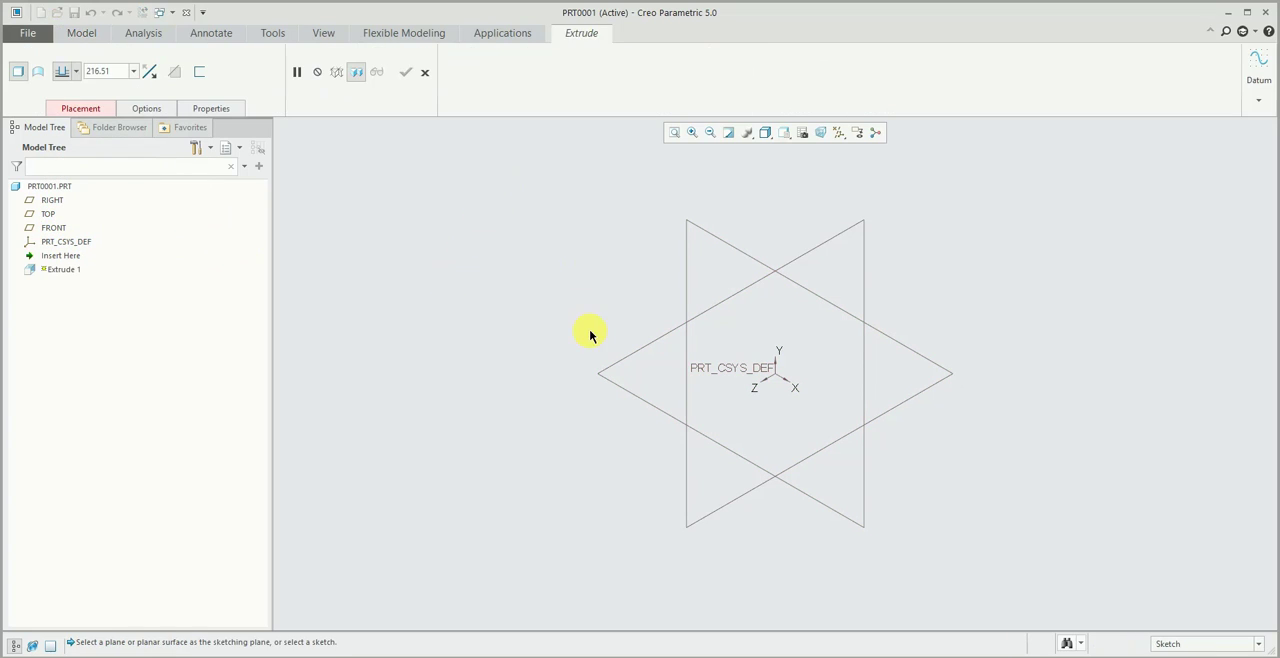
pyautogui.click(618, 364)
pyautogui.click(348, 70)
pyautogui.click(626, 236)
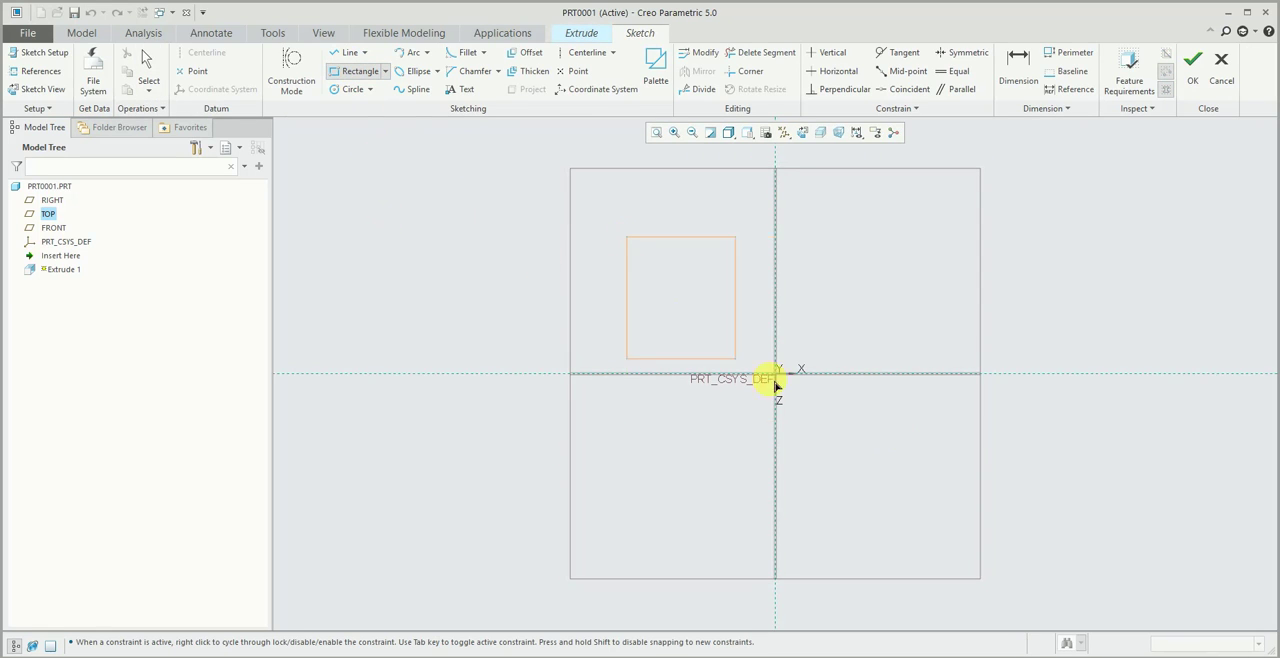
pyautogui.click(919, 438)
pyautogui.middleClick(909, 314)
# - Finish the rectangle sketch and extrude it as a solid block with the 216.51 mm depth
pyautogui.click(1190, 72)
pyautogui.middleClick(1100, 203)
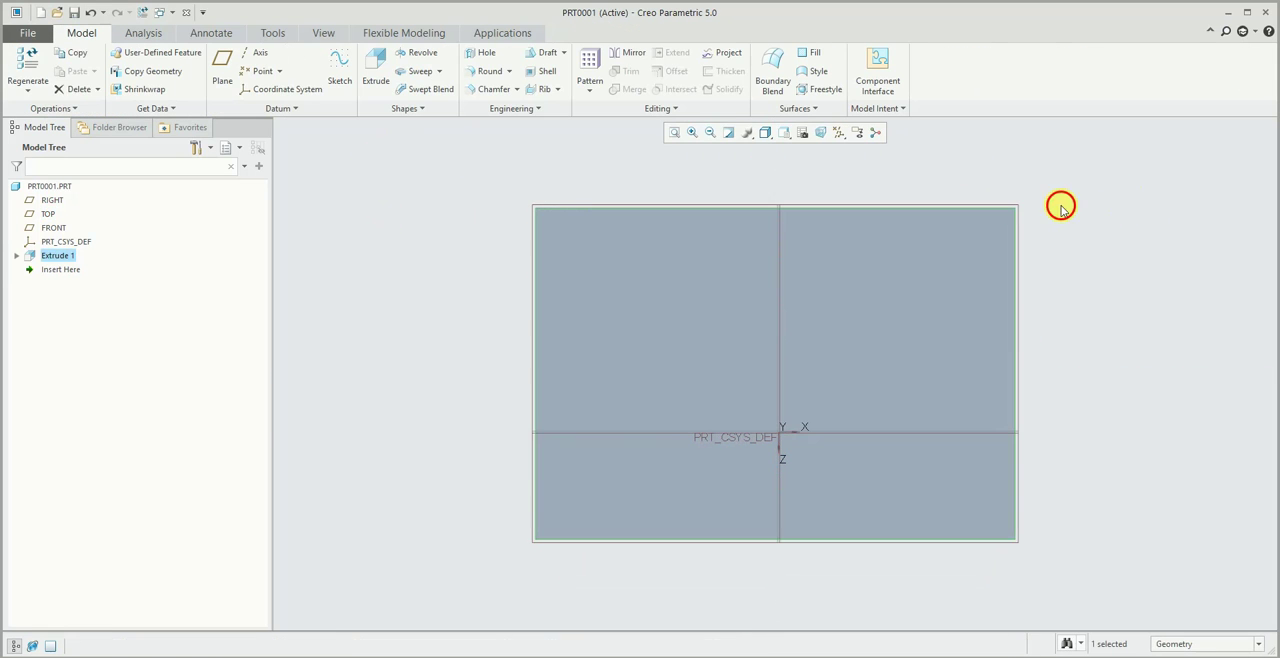
pyautogui.moveTo(443, 251); pyautogui.dragTo(429, 274, button='middle')
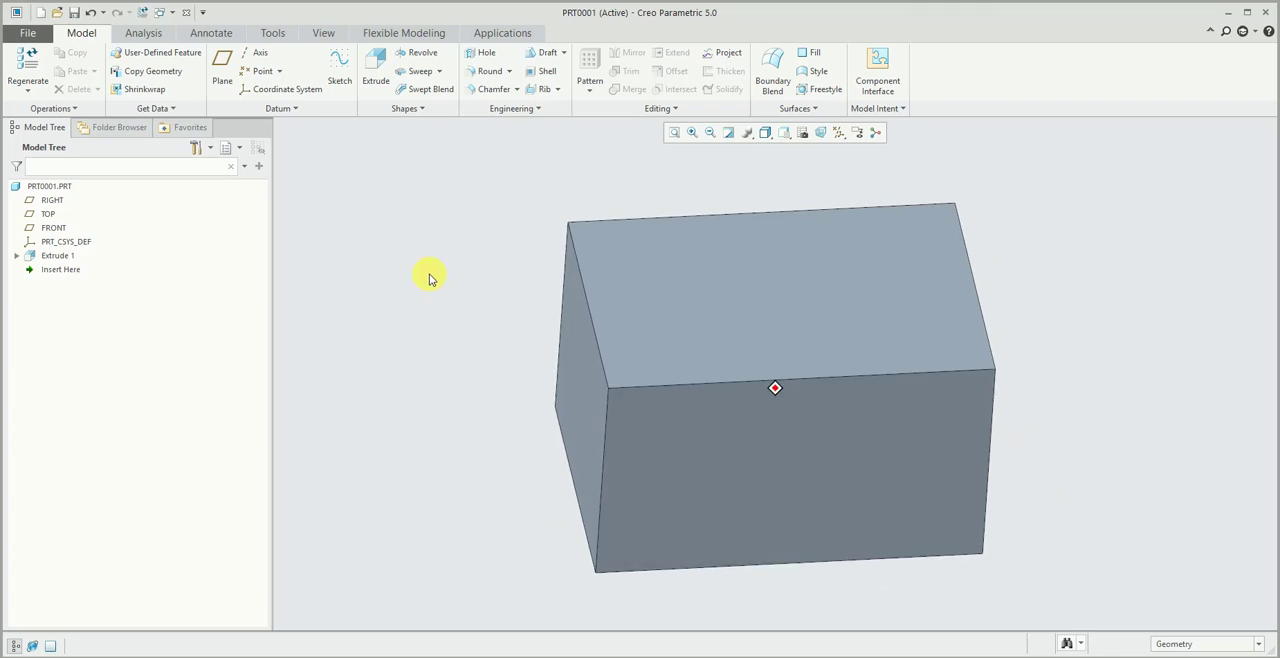
pyautogui.hotkey('ctrl', 'd')
pyautogui.click(52, 256)
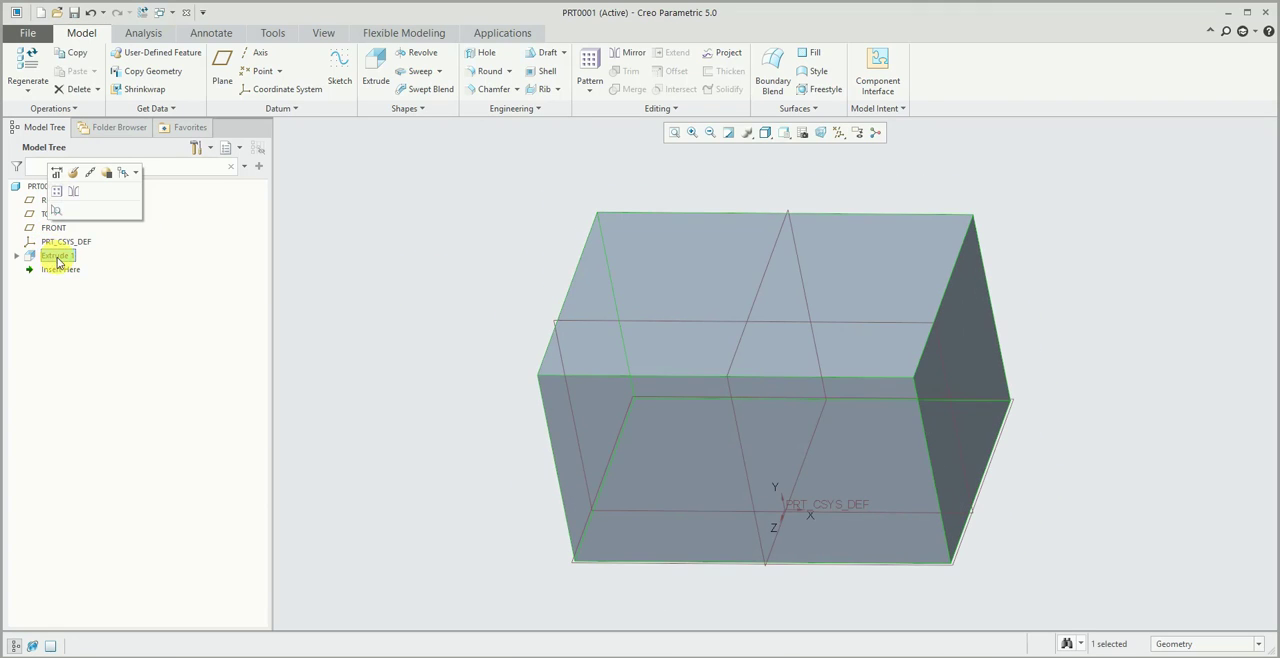
pyautogui.click(34, 186)
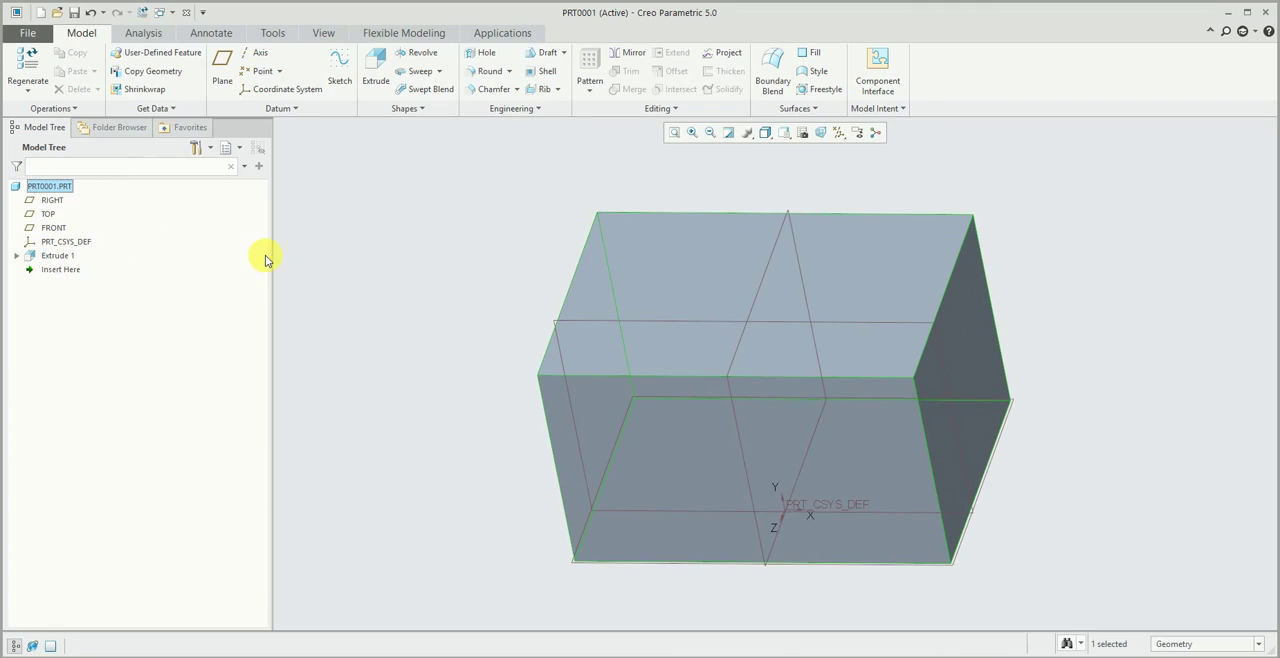
pyautogui.click(343, 255)
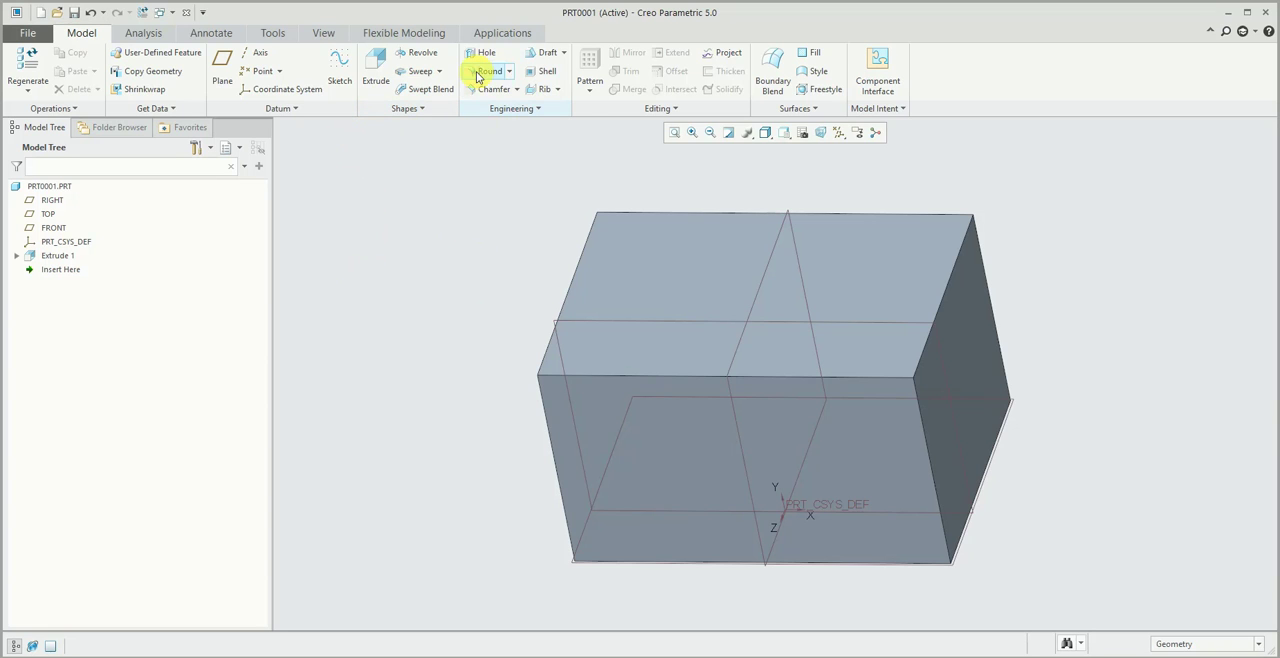
# - Round all edges of the block with an Auto Round of 6 mm radius
pyautogui.click(508, 72)
pyautogui.click(488, 106)
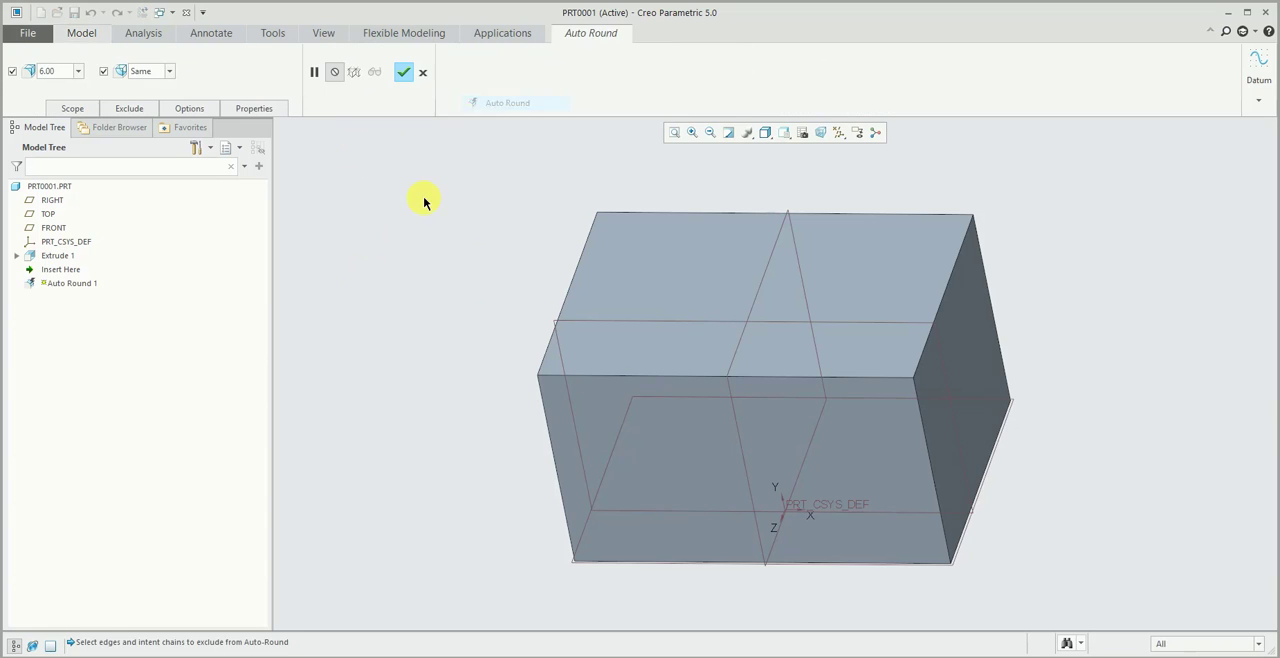
pyautogui.middleClick(423, 194)
pyautogui.hotkey('ctrl', 'd')
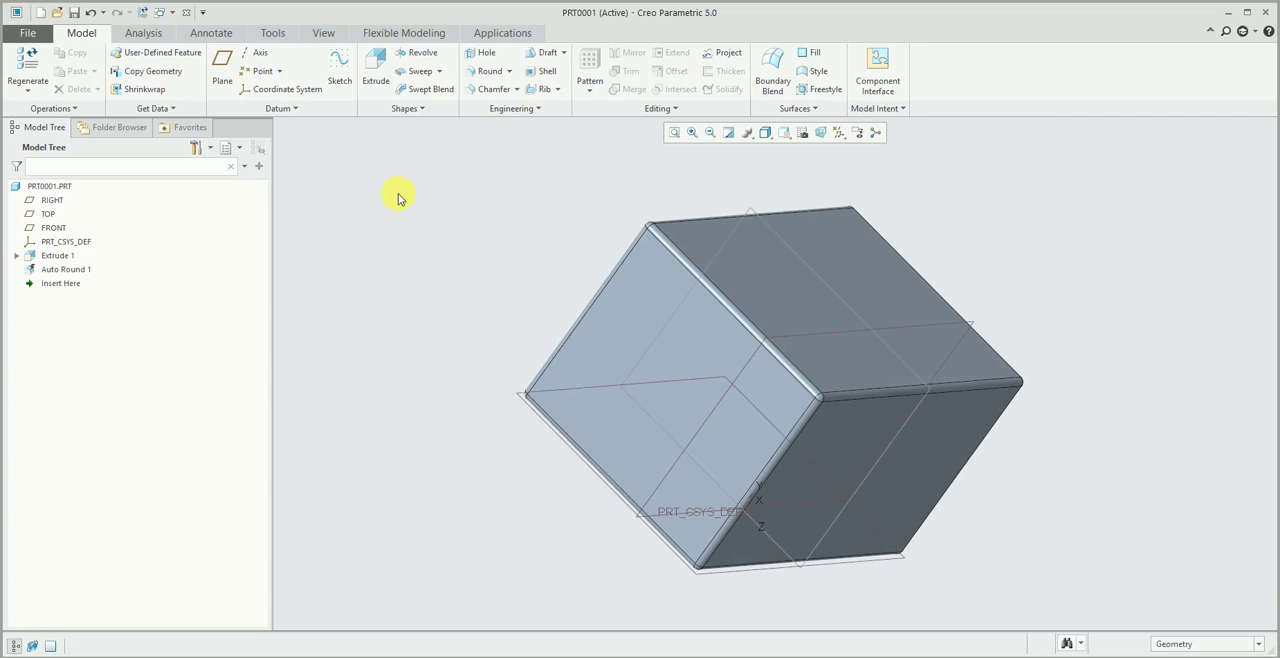
pyautogui.moveTo(393, 218); pyautogui.dragTo(400, 235, button='middle')
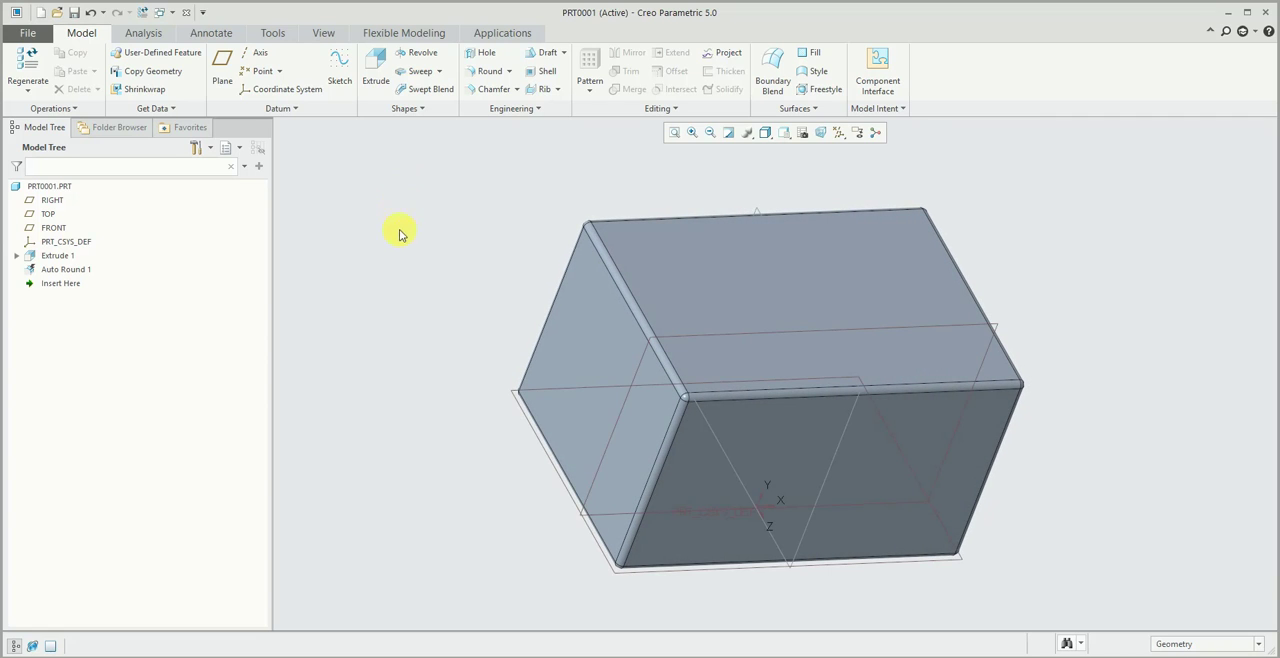
pyautogui.click(410, 33)
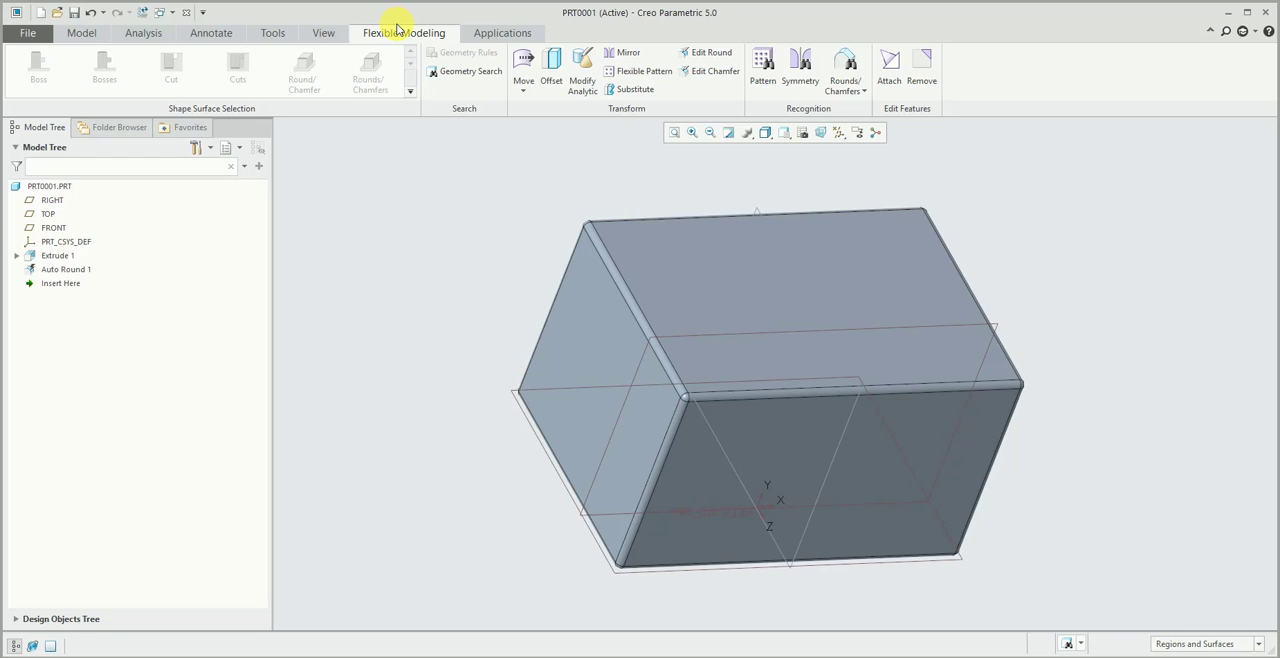
pyautogui.click(84, 31)
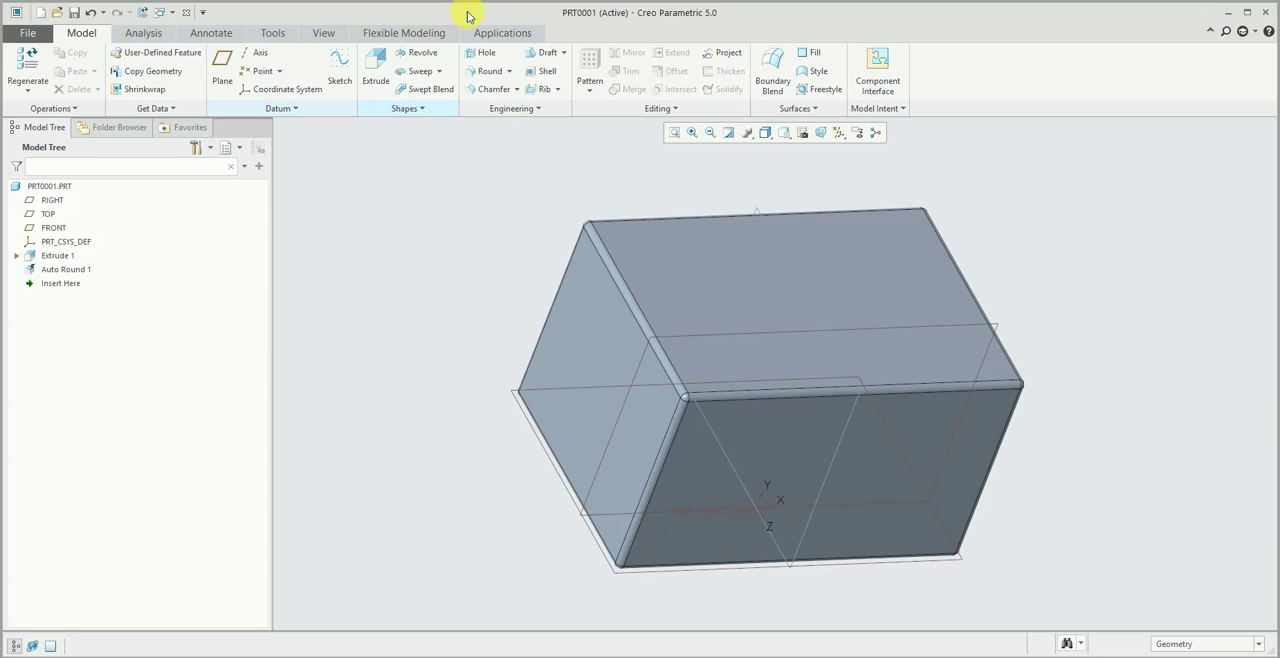
# - Set the block's 362.96 mm length dimension to 500 mm and regenerate the part
pyautogui.doubleClick(688, 254)
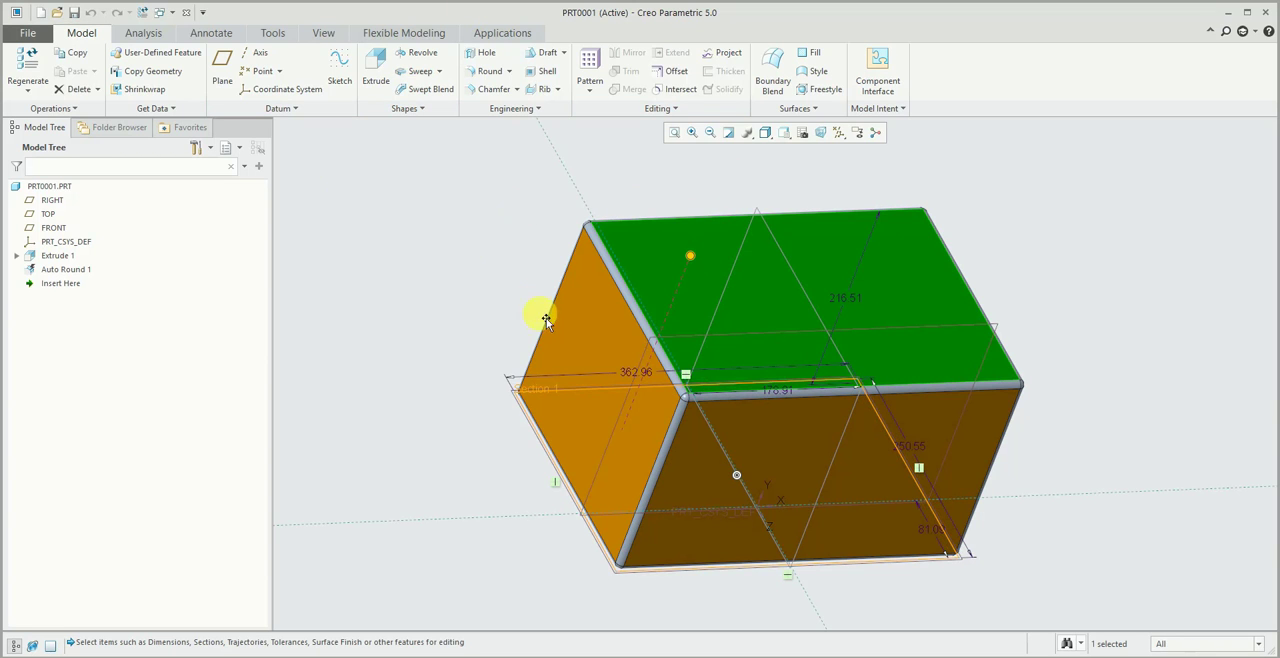
pyautogui.moveTo(531, 309); pyautogui.dragTo(571, 314, button='middle')
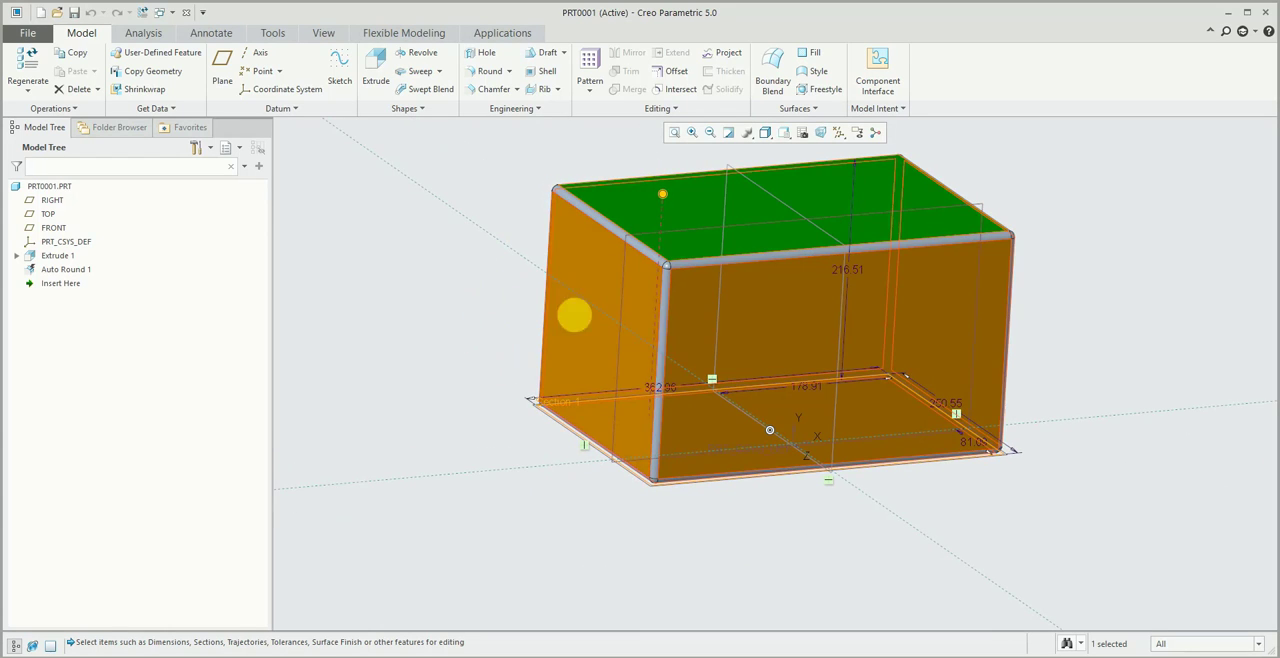
pyautogui.moveTo(671, 393); pyautogui.dragTo(620, 297, button='middle')
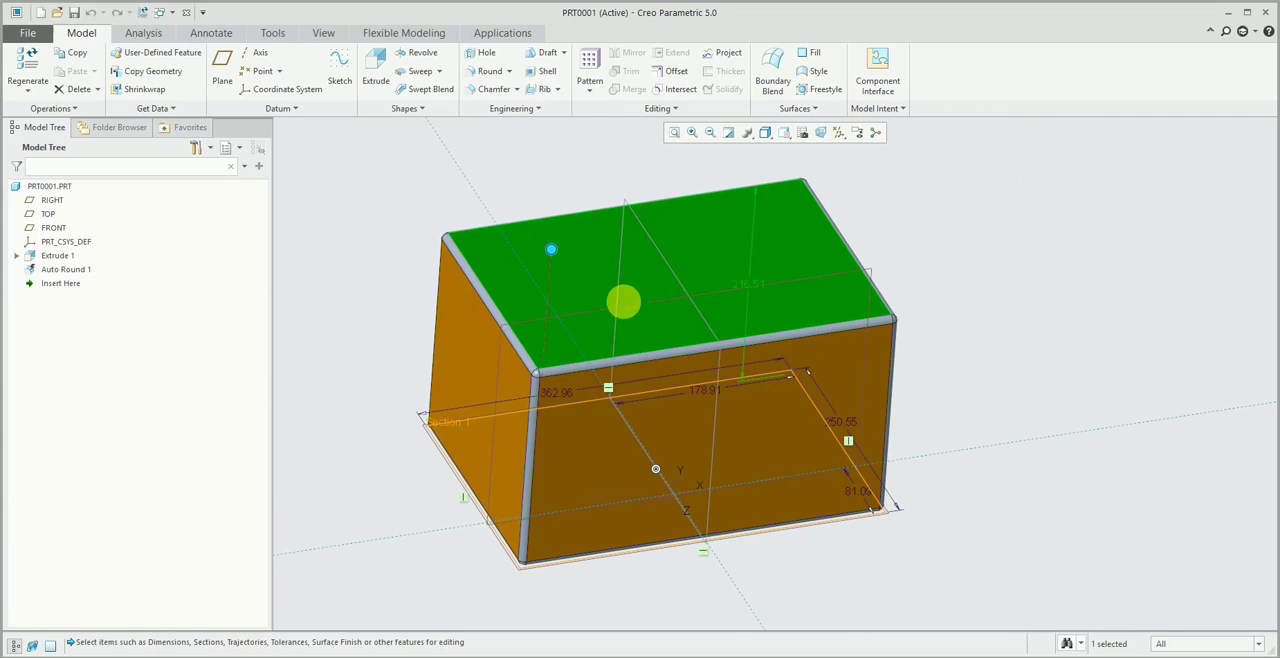
pyautogui.doubleClick(567, 396)
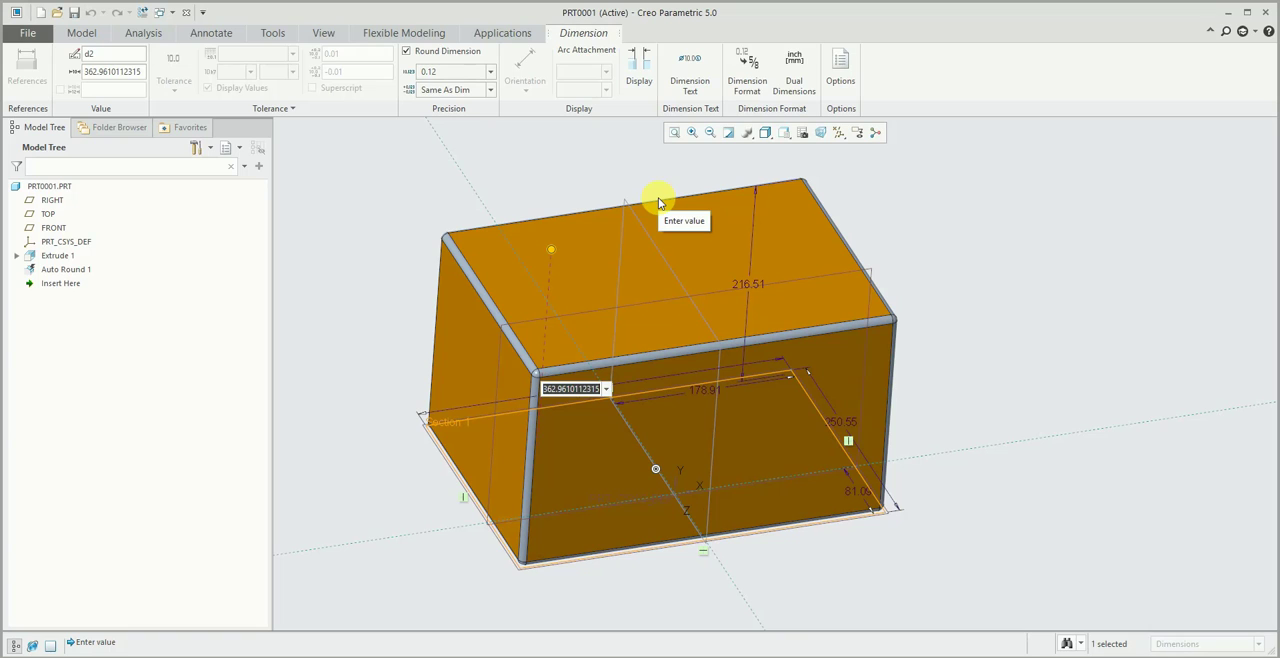
pyautogui.write('500')
pyautogui.press('Return')
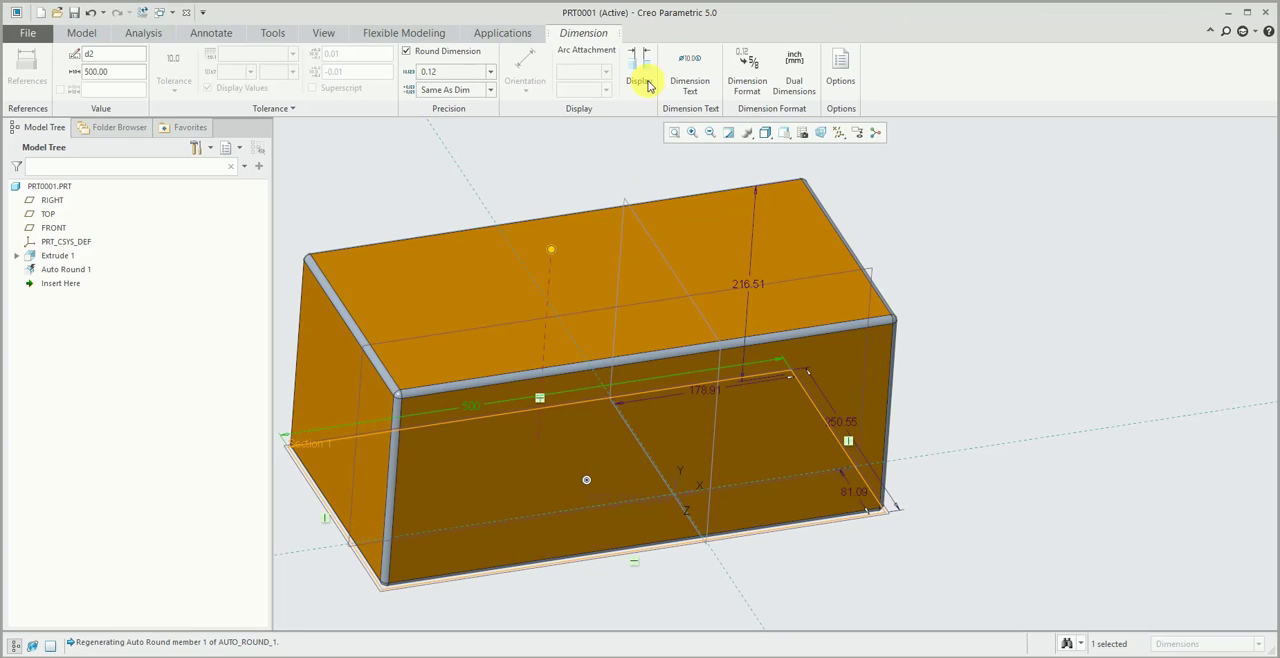
pyautogui.click(81, 33)
pyautogui.click(27, 62)
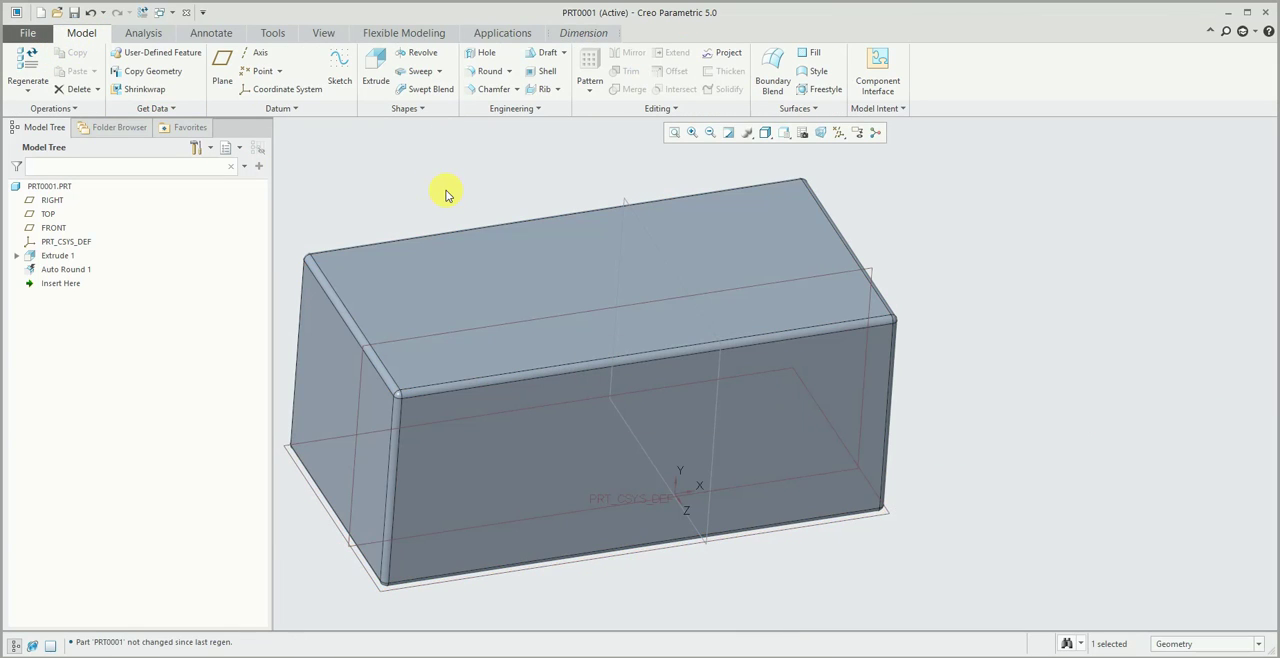
pyautogui.click(444, 193)
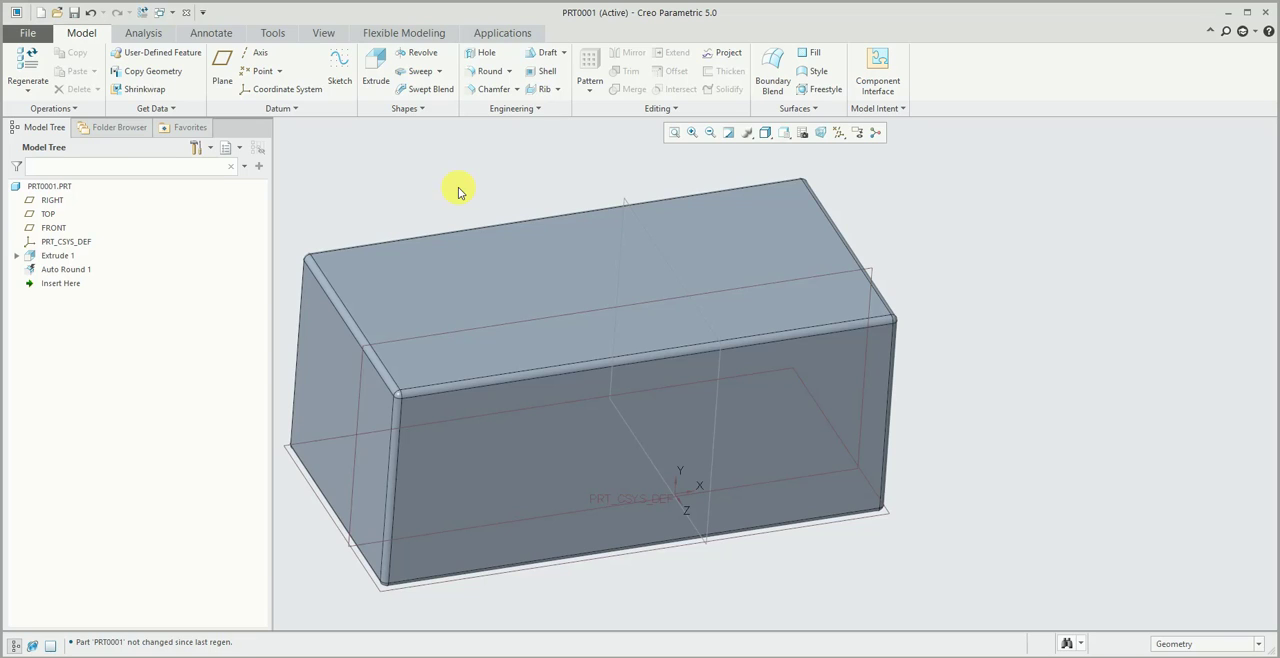
# - Offset the block's large front face inward by about 39.40 mm with the Flexible Modeling Offset tool
pyautogui.click(412, 31)
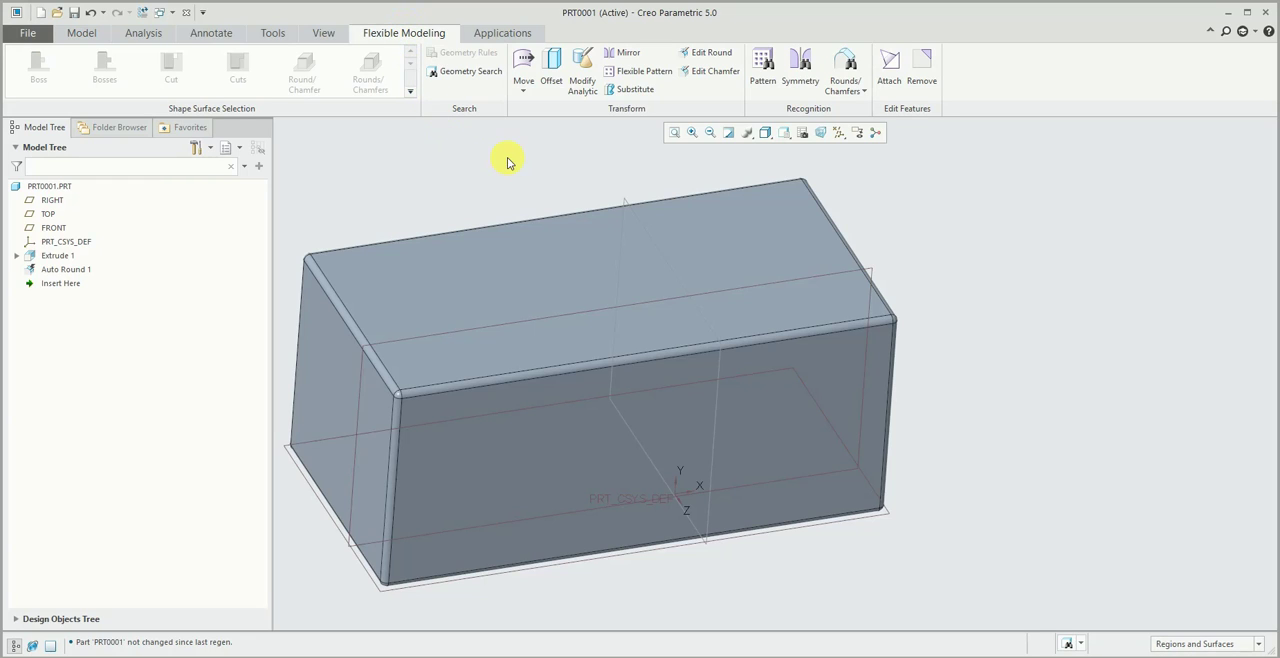
pyautogui.scroll(-2, 510, 163)
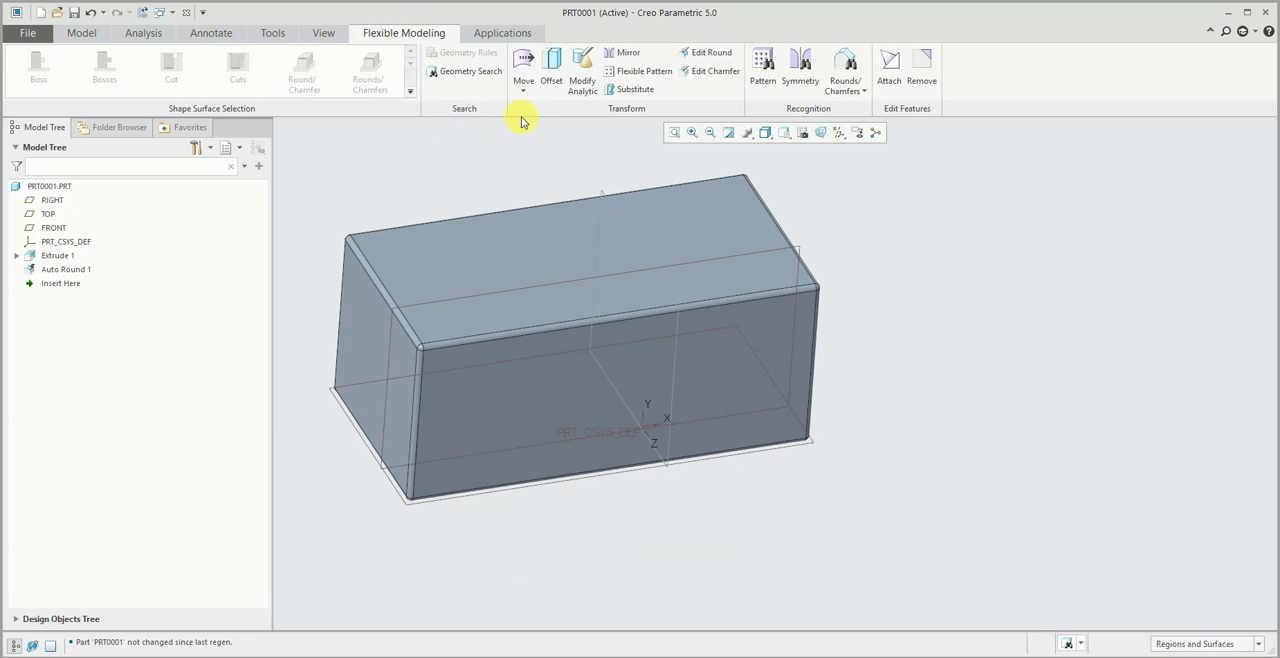
pyautogui.click(551, 62)
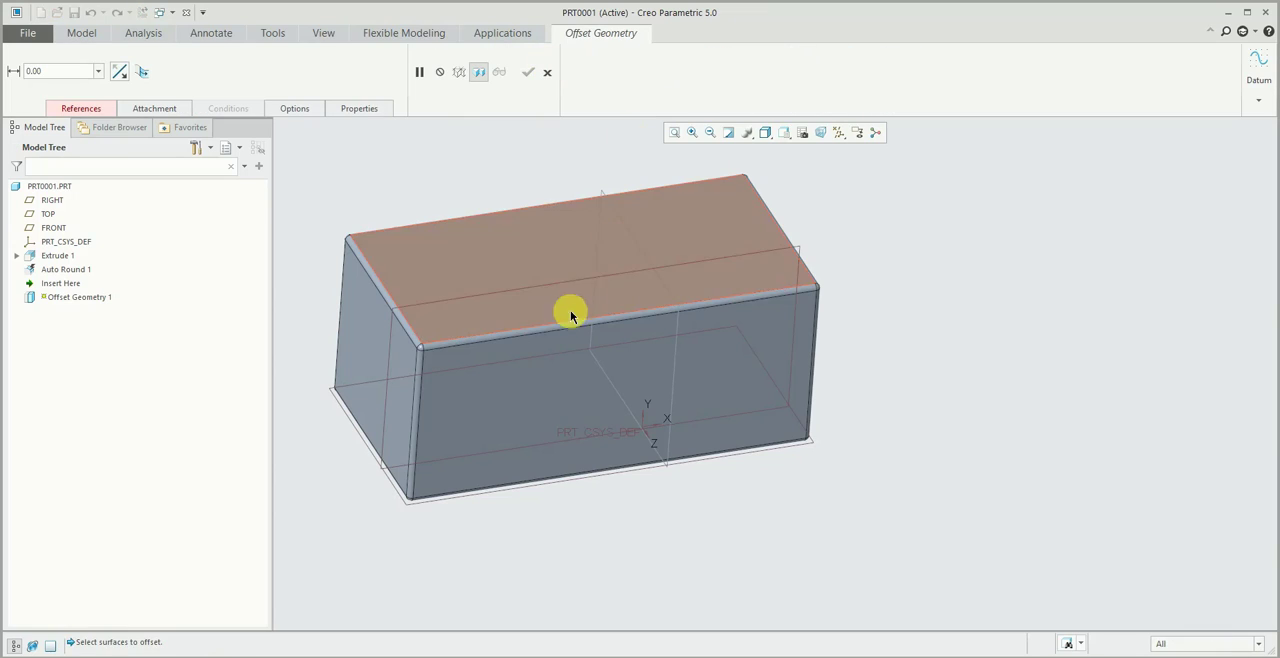
pyautogui.click(529, 398)
pyautogui.moveTo(614, 394); pyautogui.dragTo(602, 377)
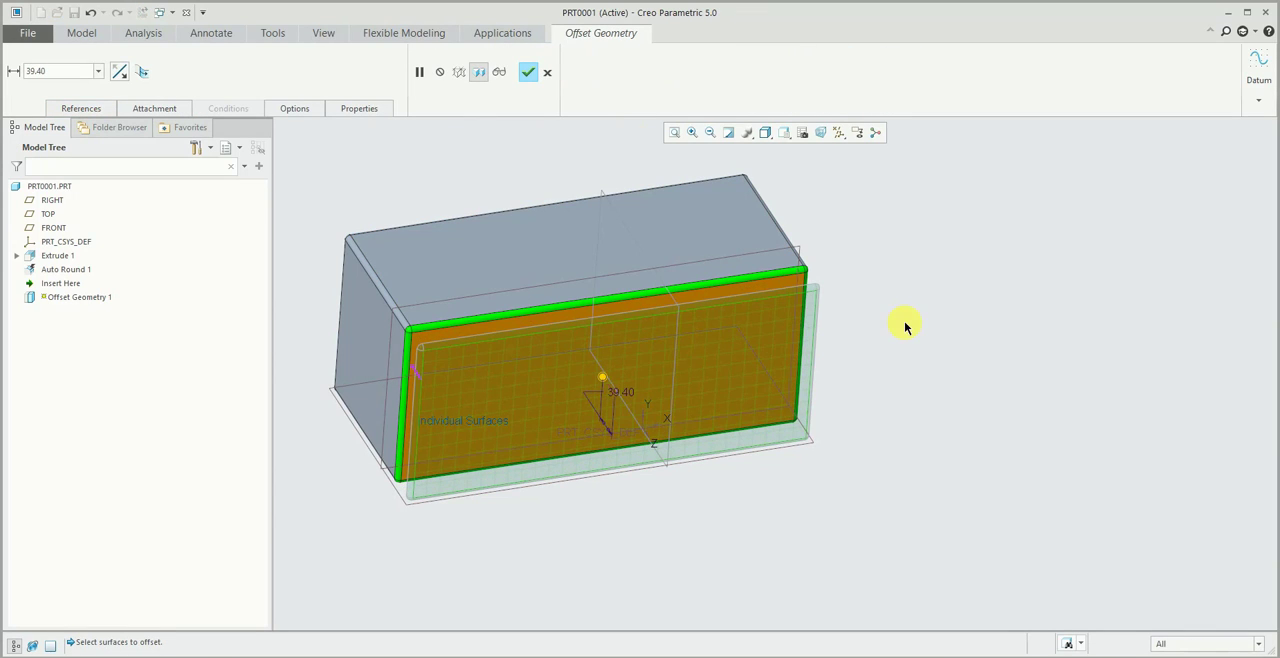
pyautogui.middleClick(900, 318)
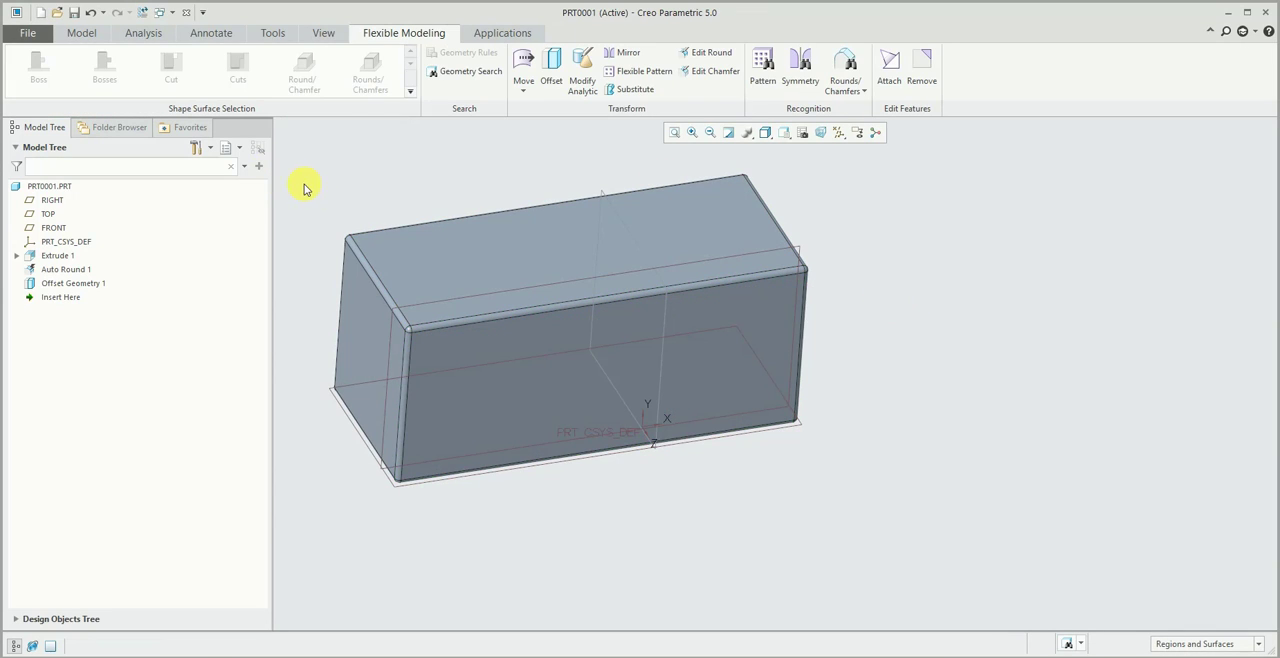
pyautogui.scroll(-3, 407, 396)
pyautogui.scroll(2, 488, 398)
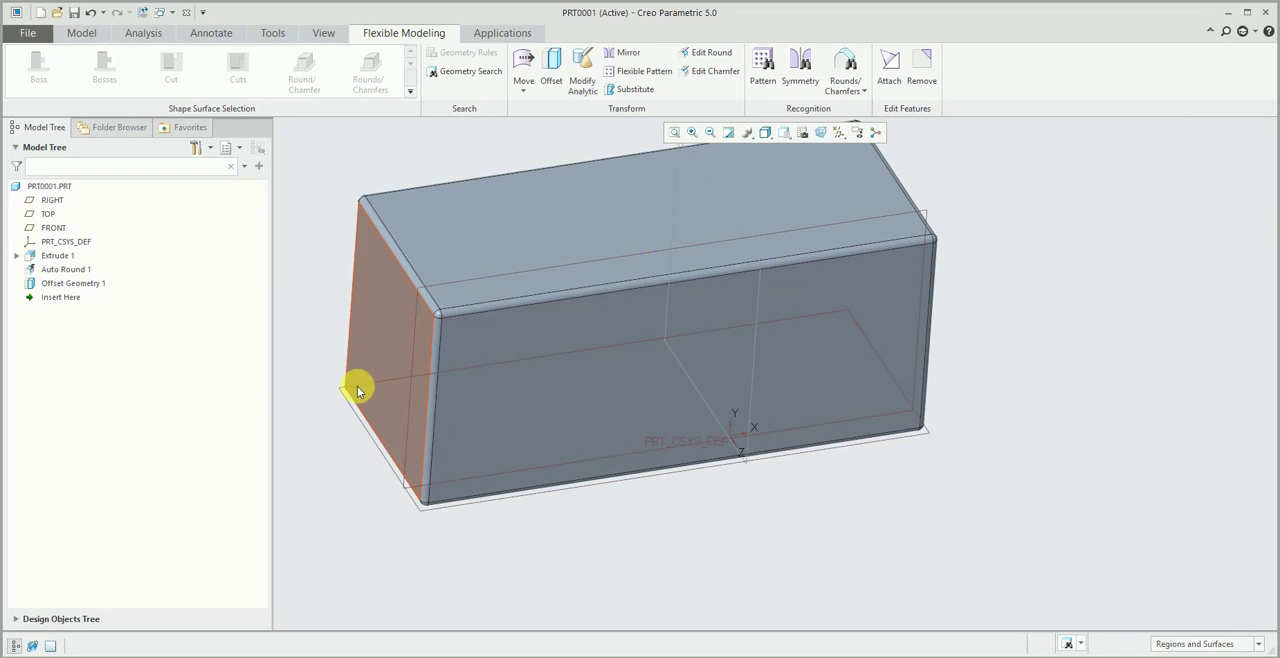
pyautogui.scroll(2, 508, 458)
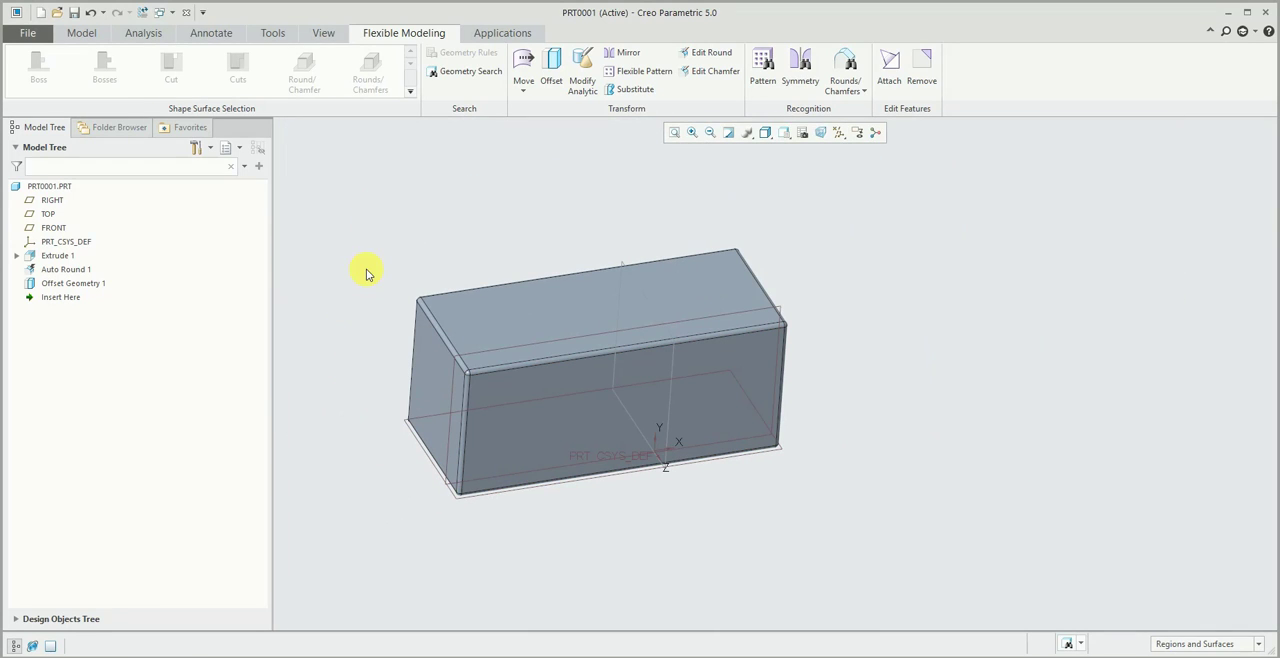
pyautogui.click(82, 34)
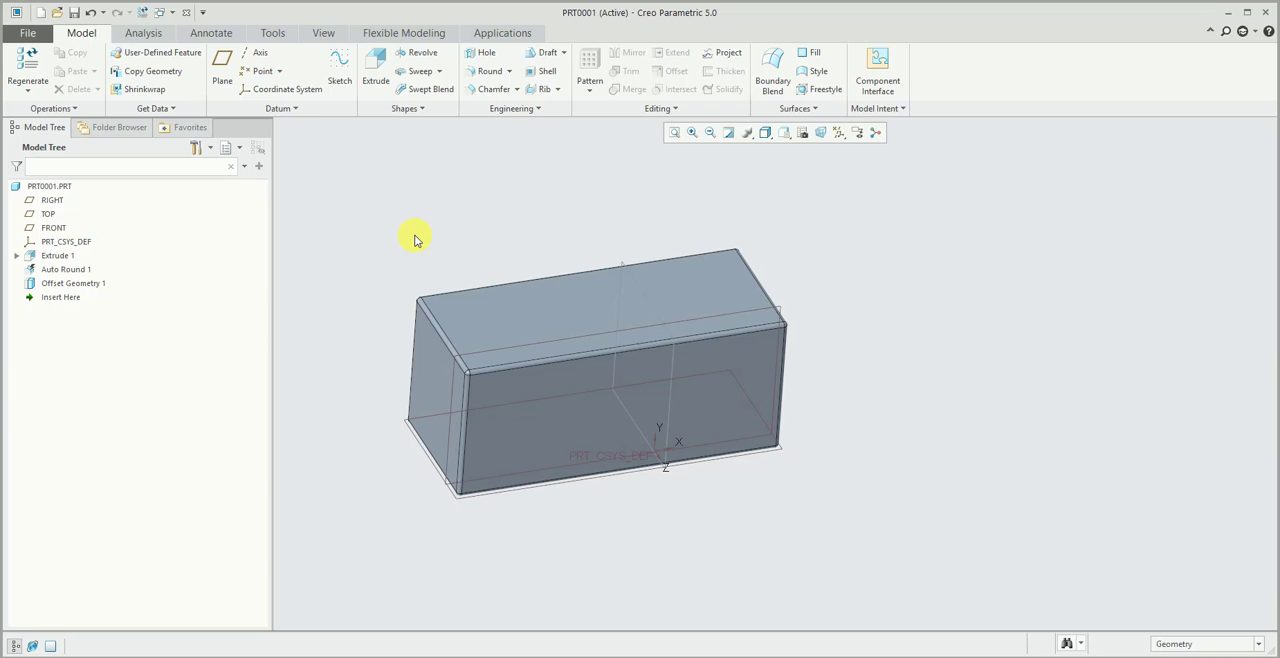
pyautogui.hotkey('ctrl', 'd')
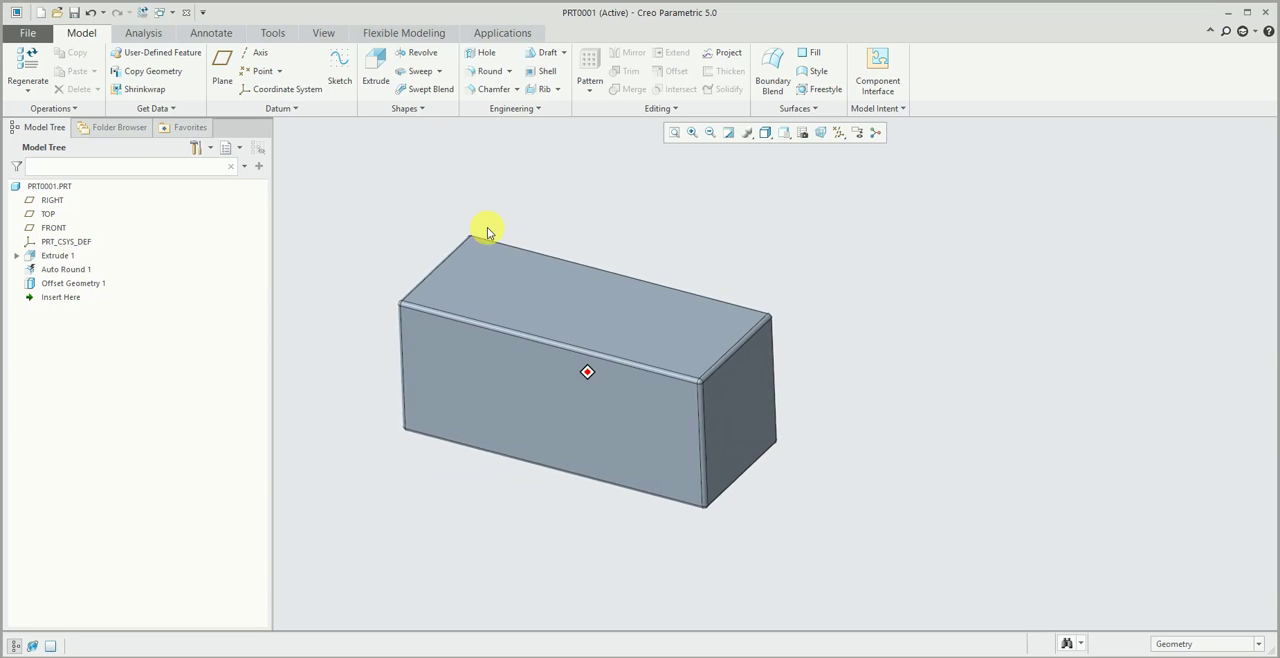
pyautogui.moveTo(487, 228); pyautogui.dragTo(481, 230, button='middle')
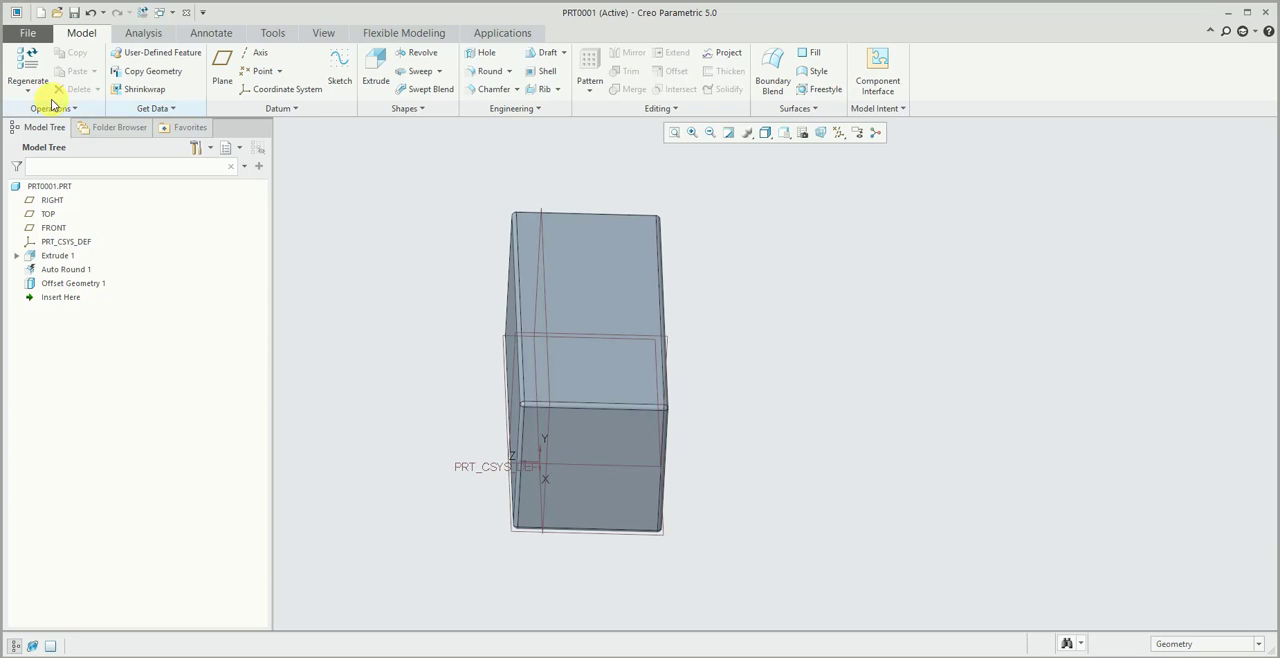
pyautogui.moveTo(394, 190); pyautogui.dragTo(404, 195, button='middle')
# - Start a new drawing named drw0001 without the default template
pyautogui.hotkey('ctrl', 'n')
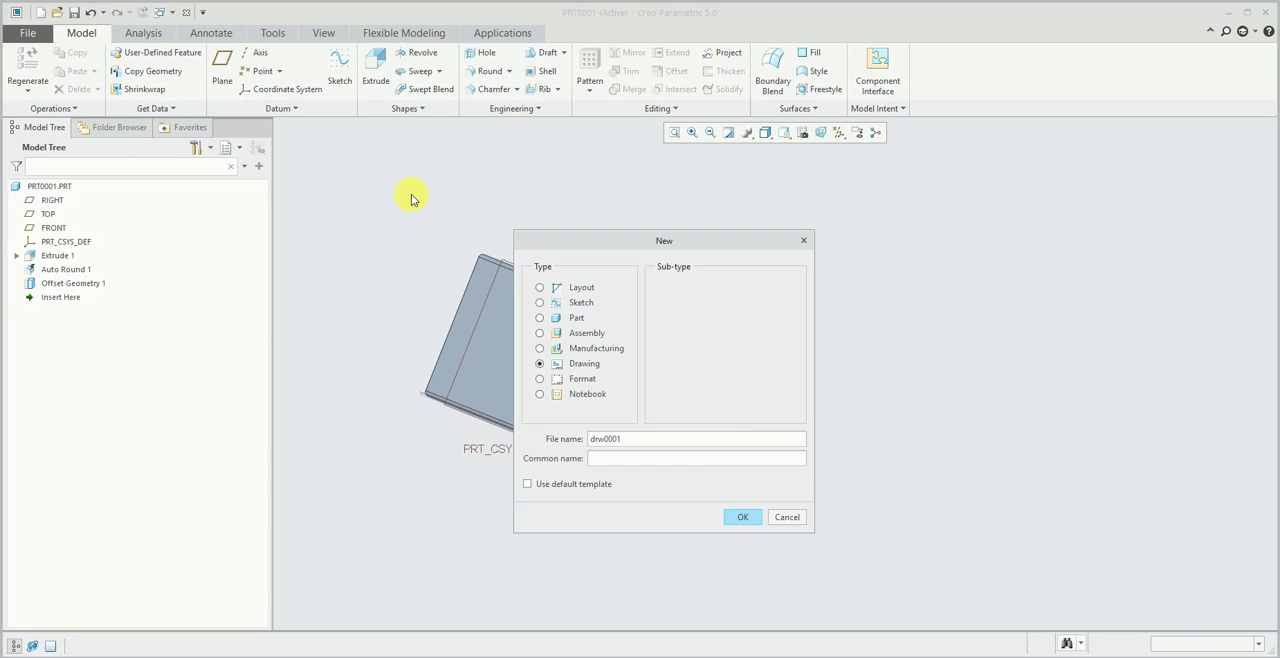
pyautogui.press('Return')
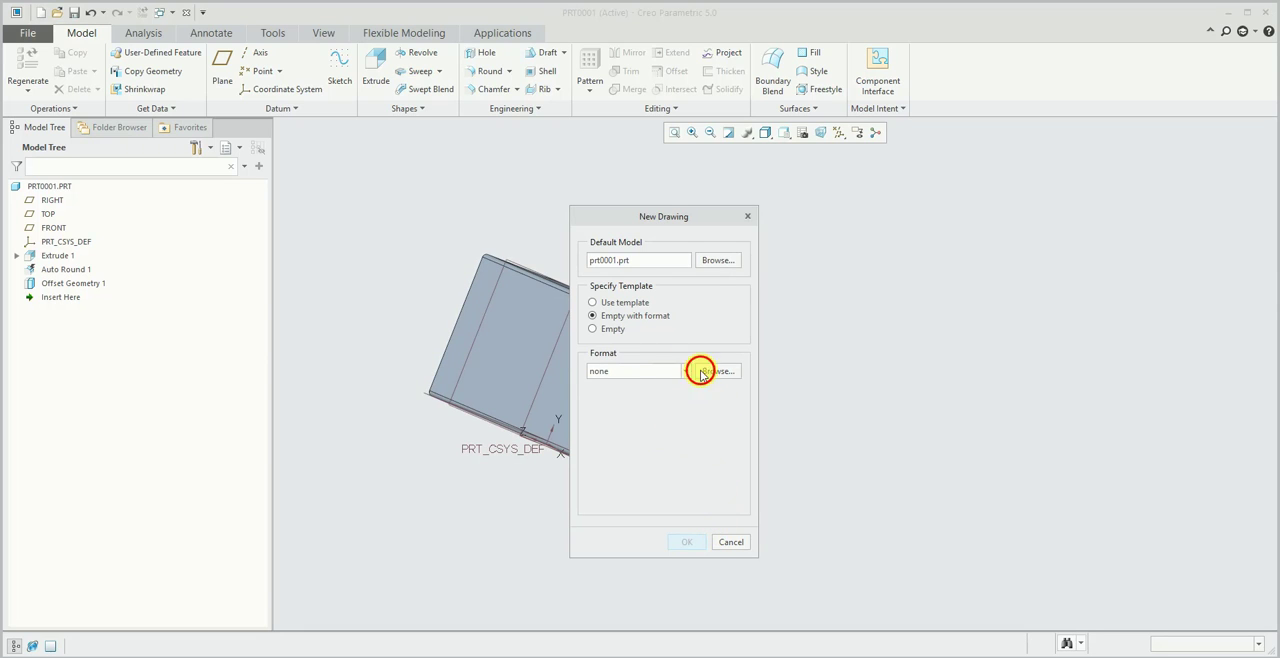
pyautogui.click(704, 371)
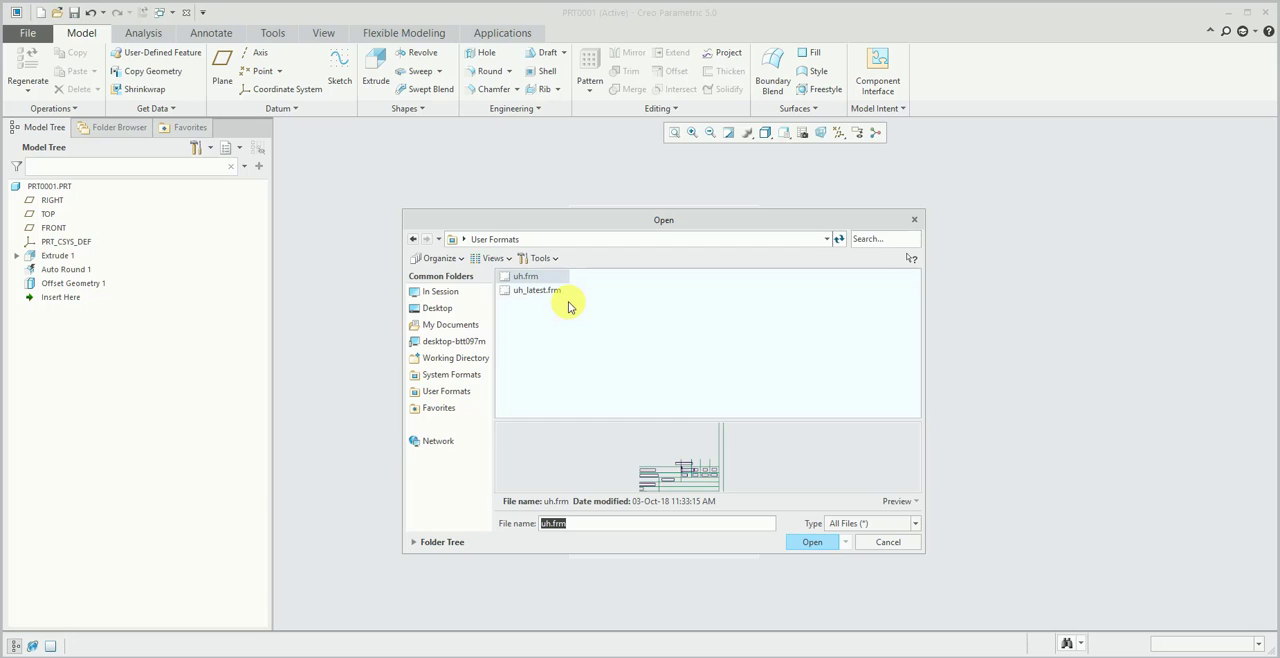
pyautogui.click(563, 291)
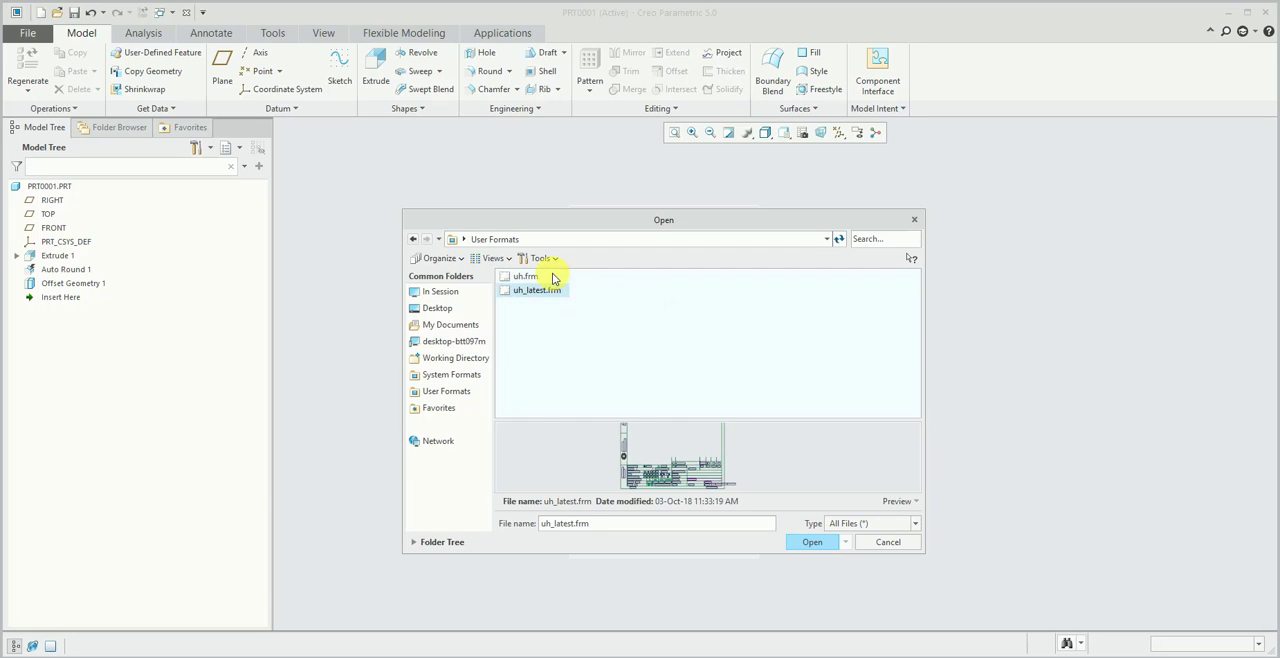
pyautogui.click(413, 239)
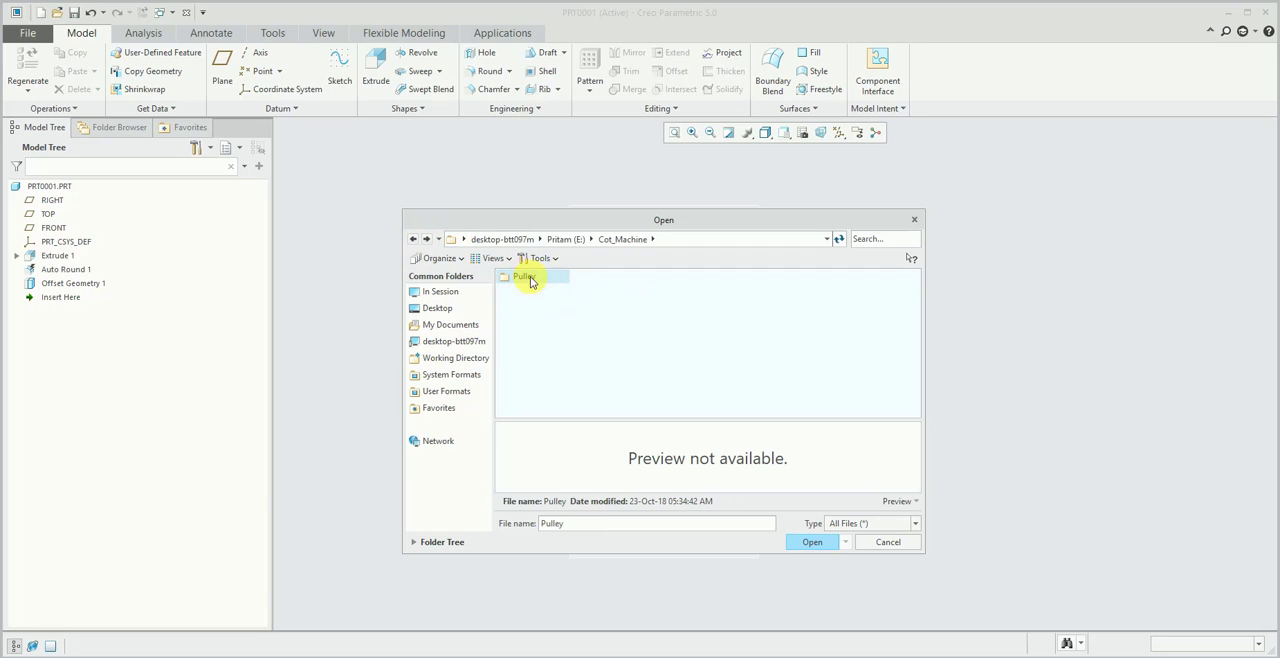
pyautogui.click(887, 542)
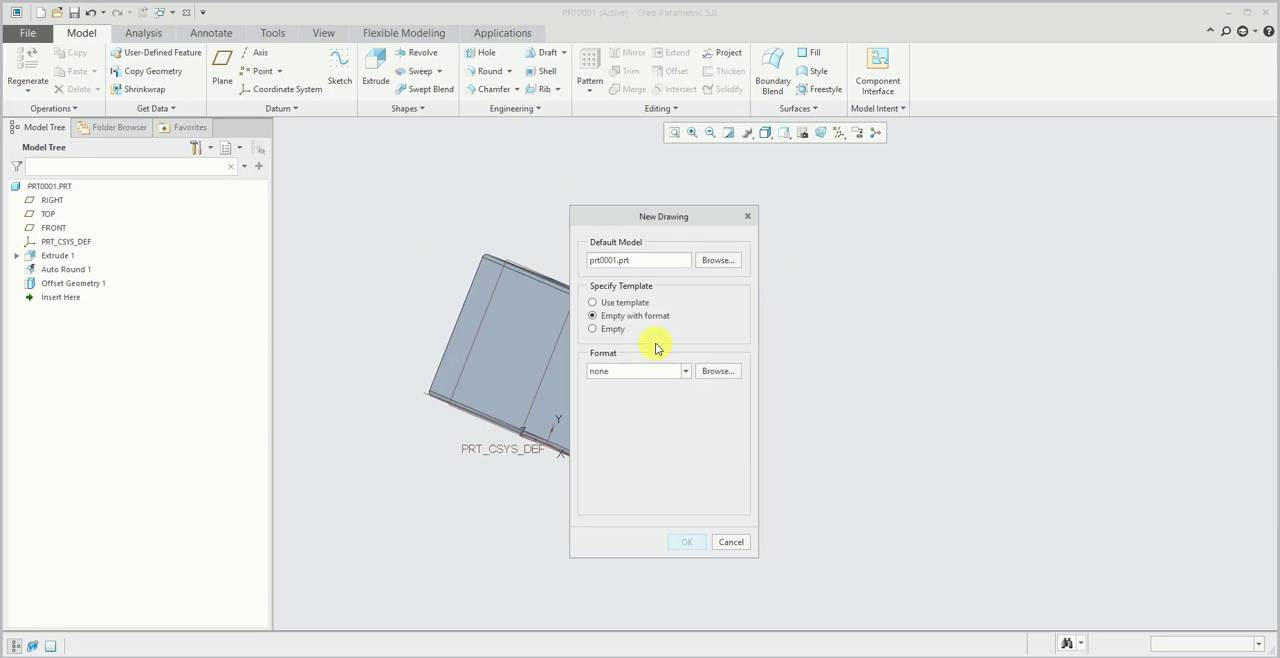
# - Create the drawing of prt0001.prt as an empty landscape sheet in standard size A3
pyautogui.click(609, 329)
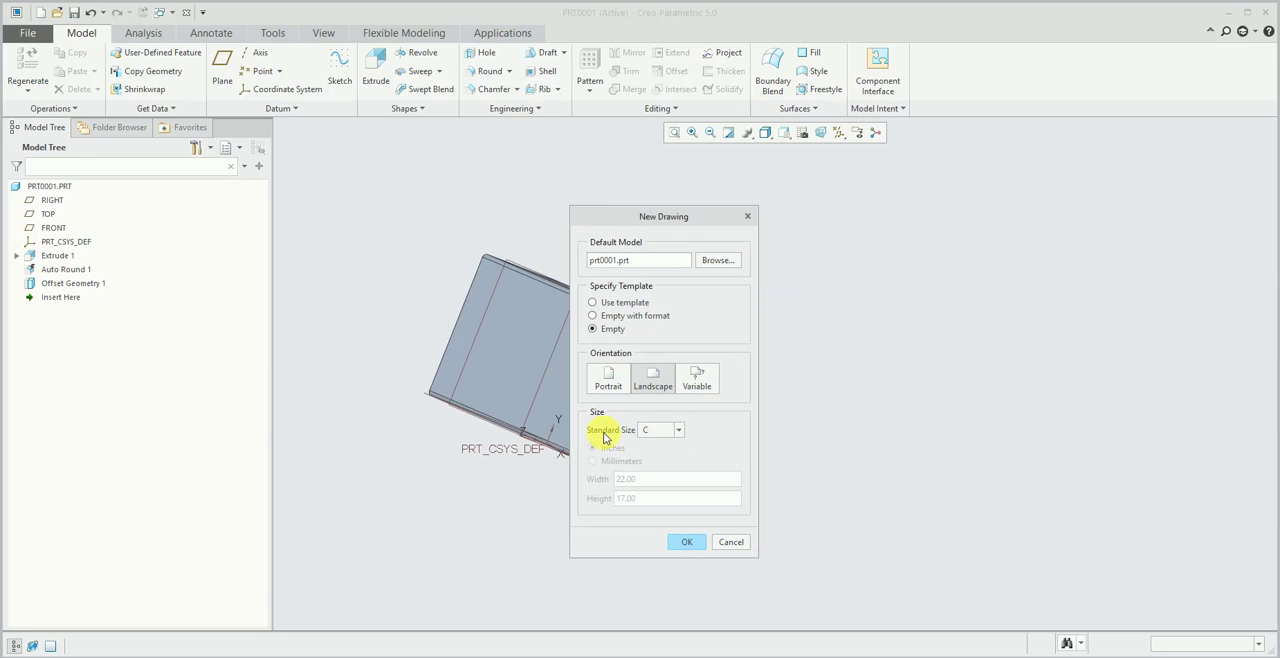
pyautogui.click(678, 430)
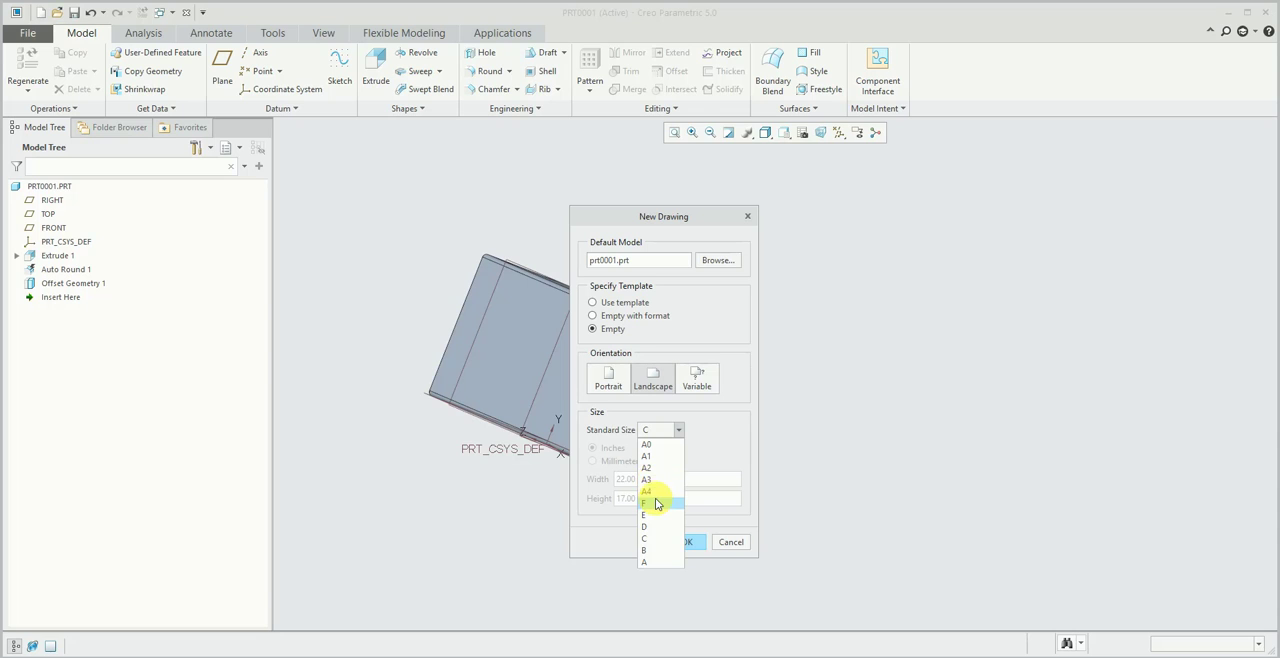
pyautogui.click(650, 479)
pyautogui.click(690, 542)
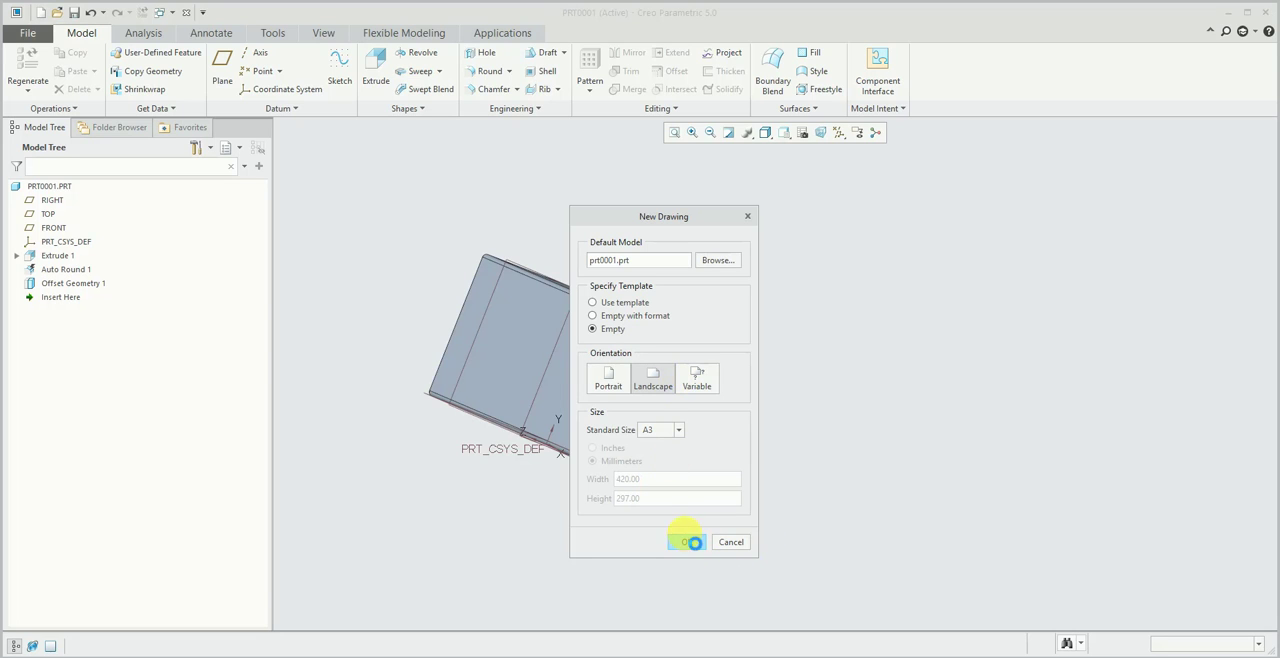
# - Insert a general view with No Combined State in the sheet's upper middle, keeping the default isometric orientation
pyautogui.click(355, 70)
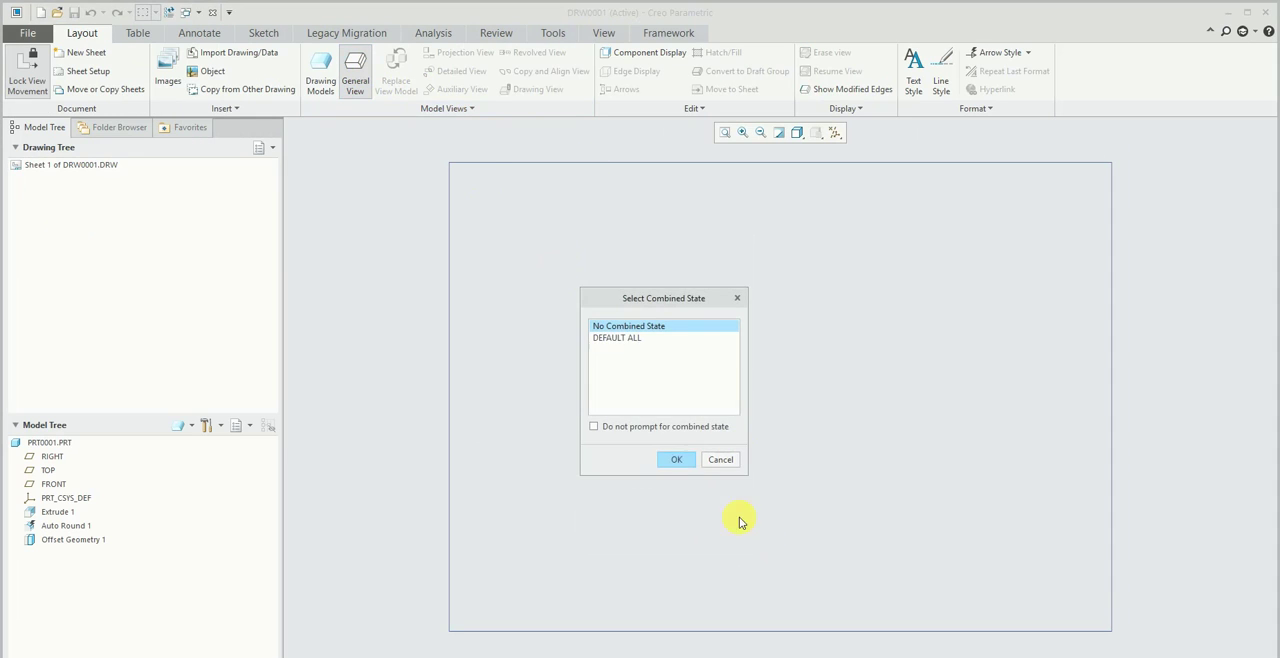
pyautogui.click(677, 459)
pyautogui.click(840, 312)
pyautogui.click(1248, 430)
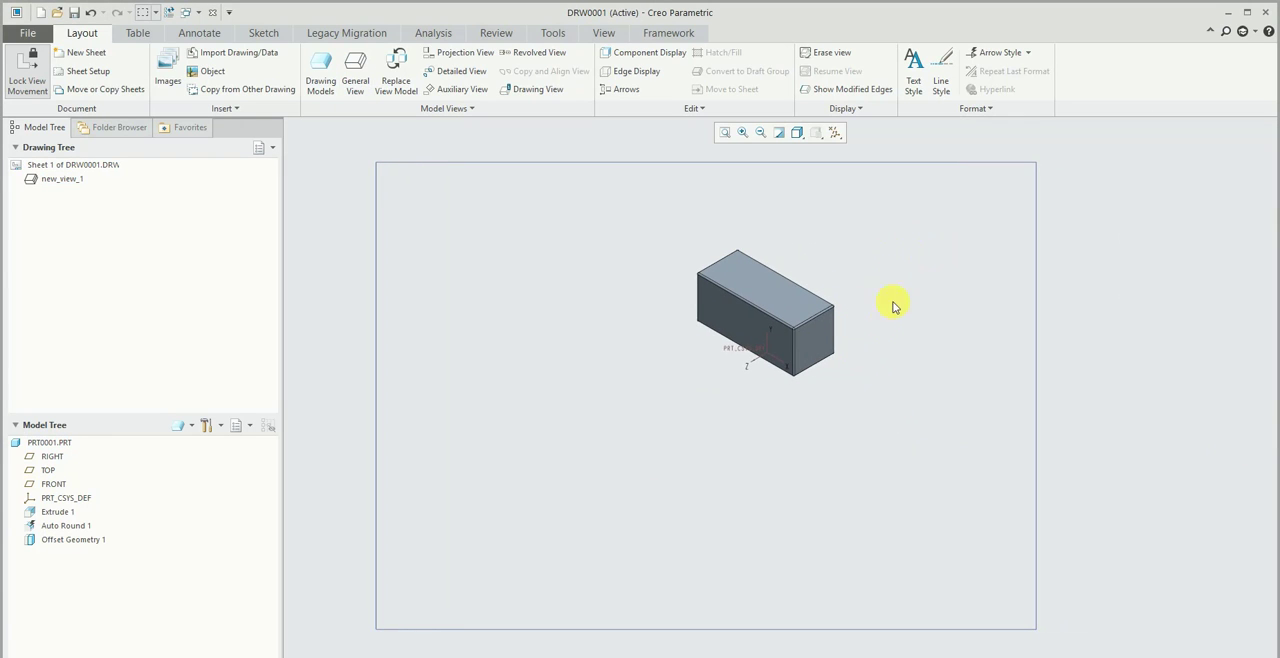
# - Unlock view movement and move the isometric view to the upper-right corner of the sheet
pyautogui.click(29, 72)
pyautogui.click(765, 303)
pyautogui.moveTo(765, 303)
pyautogui.mouseDown()
pyautogui.moveTo(780, 288)
pyautogui.moveTo(771, 277)
pyautogui.moveTo(829, 266)
pyautogui.moveTo(849, 280)
pyautogui.mouseUp()
pyautogui.click(578, 283)
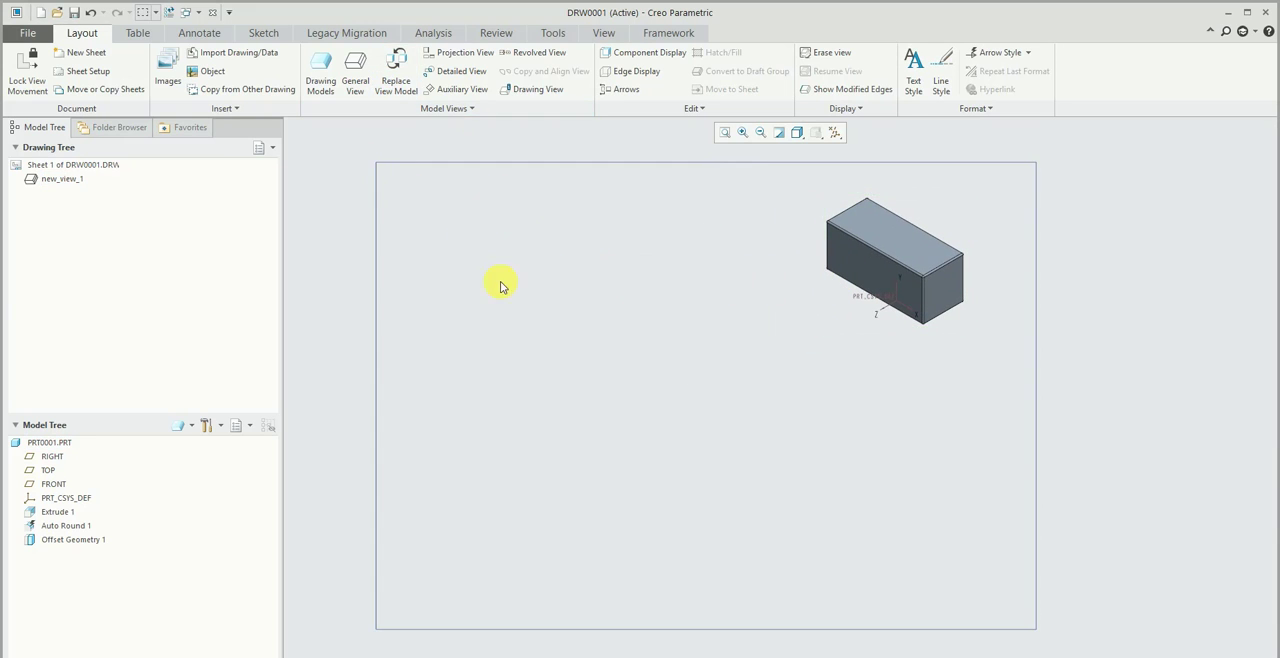
# - Insert a second general view left of the sheet's centre and orient it to the BOTTOM model view
pyautogui.click(355, 78)
pyautogui.press('Return')
pyautogui.click(628, 380)
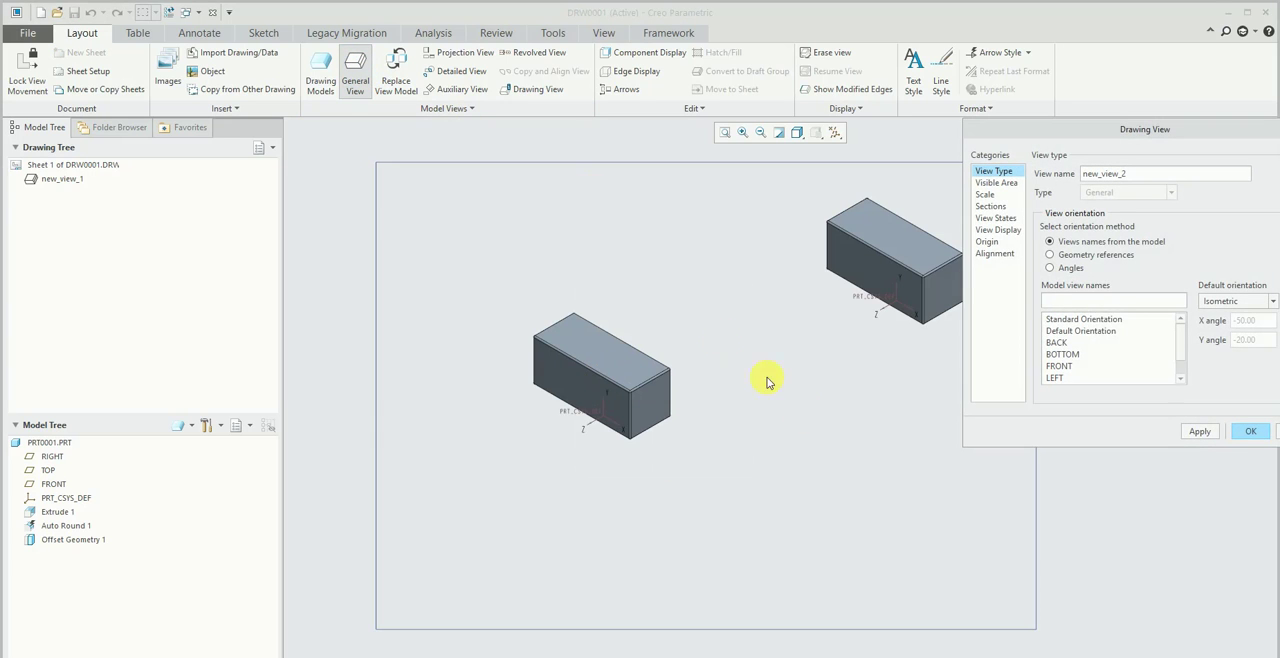
pyautogui.doubleClick(1062, 354)
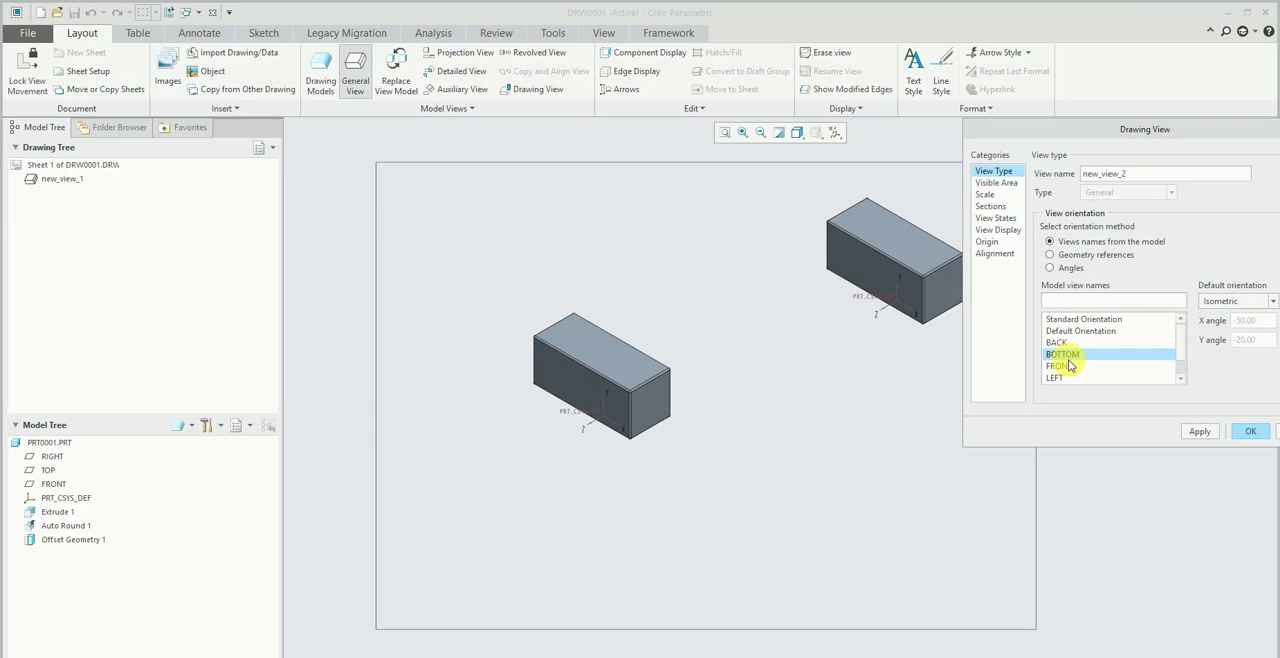
pyautogui.click(1200, 431)
pyautogui.click(1249, 431)
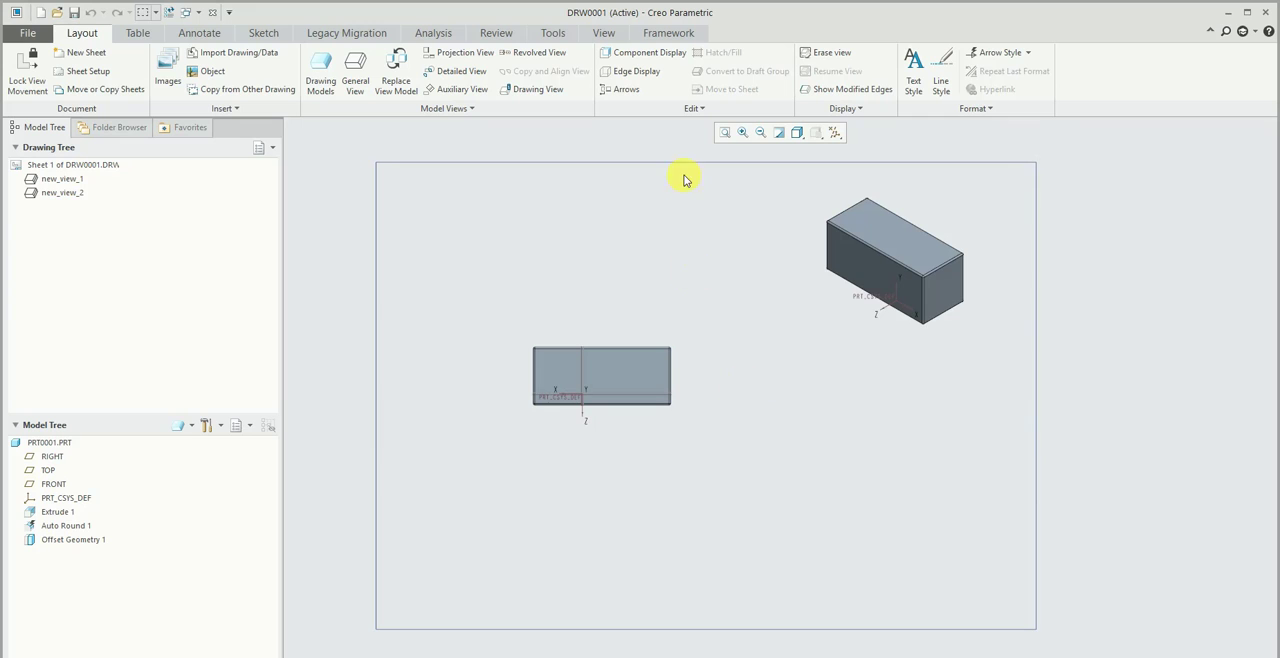
# - Hide the datum features in the drawing and change the BOTTOM view from shaded to line display
pyautogui.click(835, 132)
pyautogui.click(855, 193)
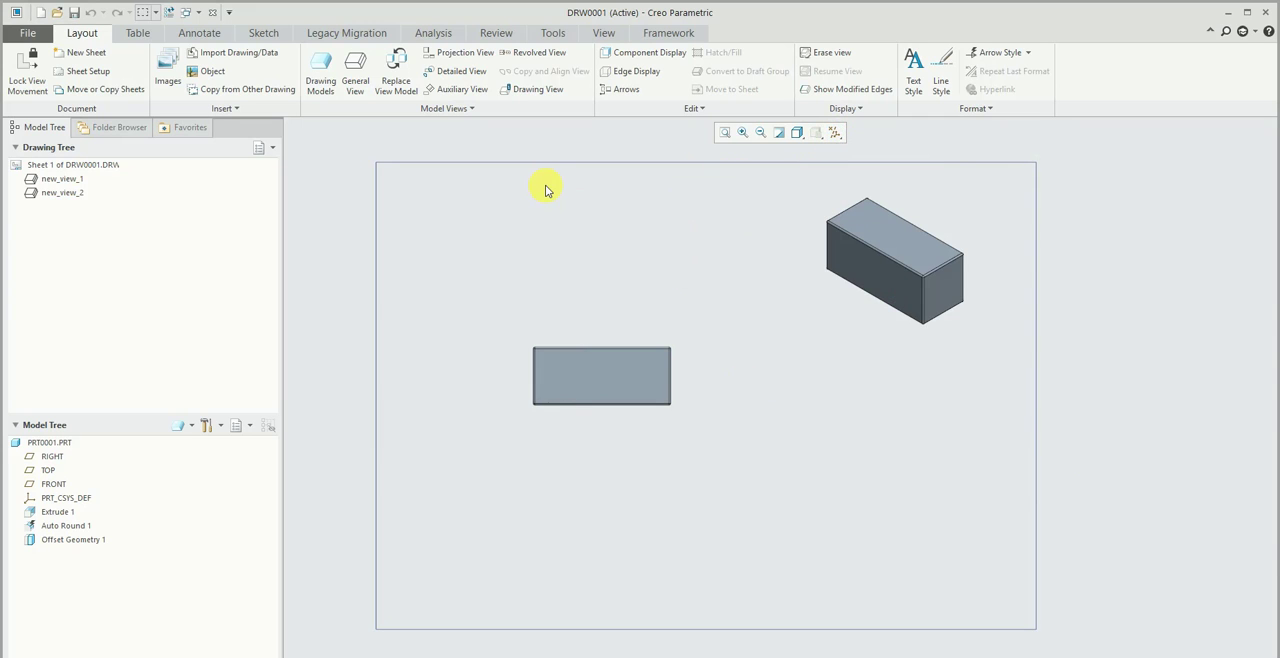
pyautogui.click(640, 361)
pyautogui.click(530, 300)
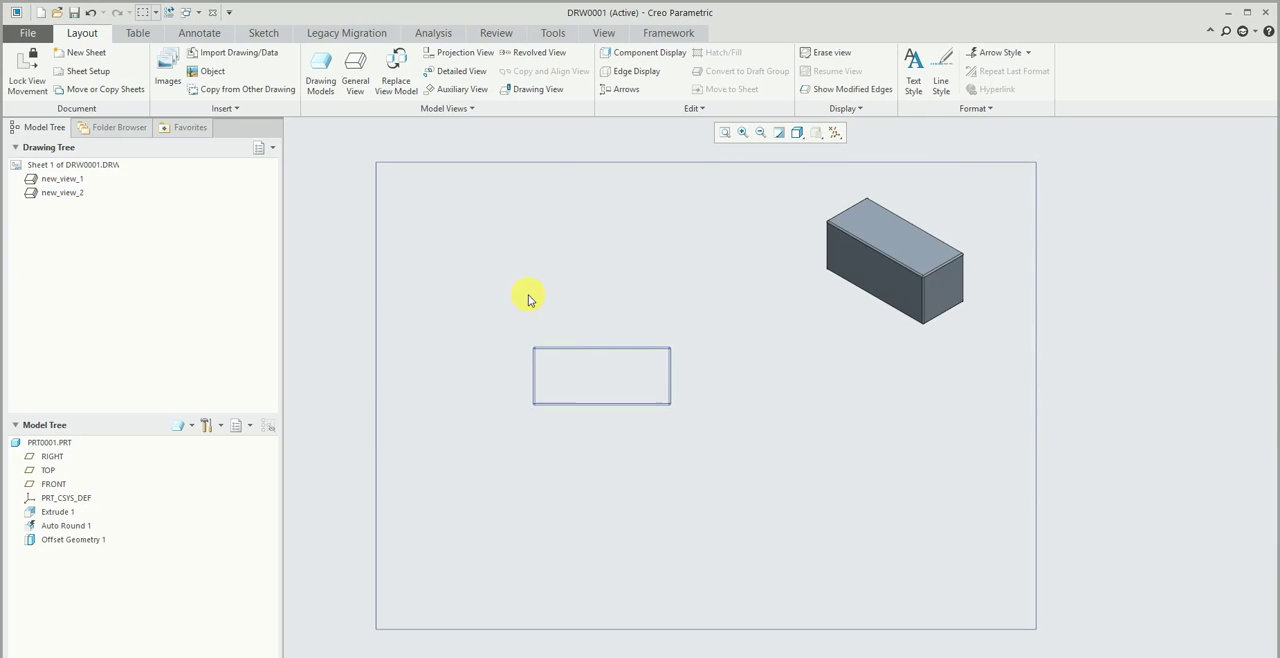
# - Show all available model dimensions on the BOTTOM view and accept them
pyautogui.scroll(-2, 645, 285)
pyautogui.click(657, 304)
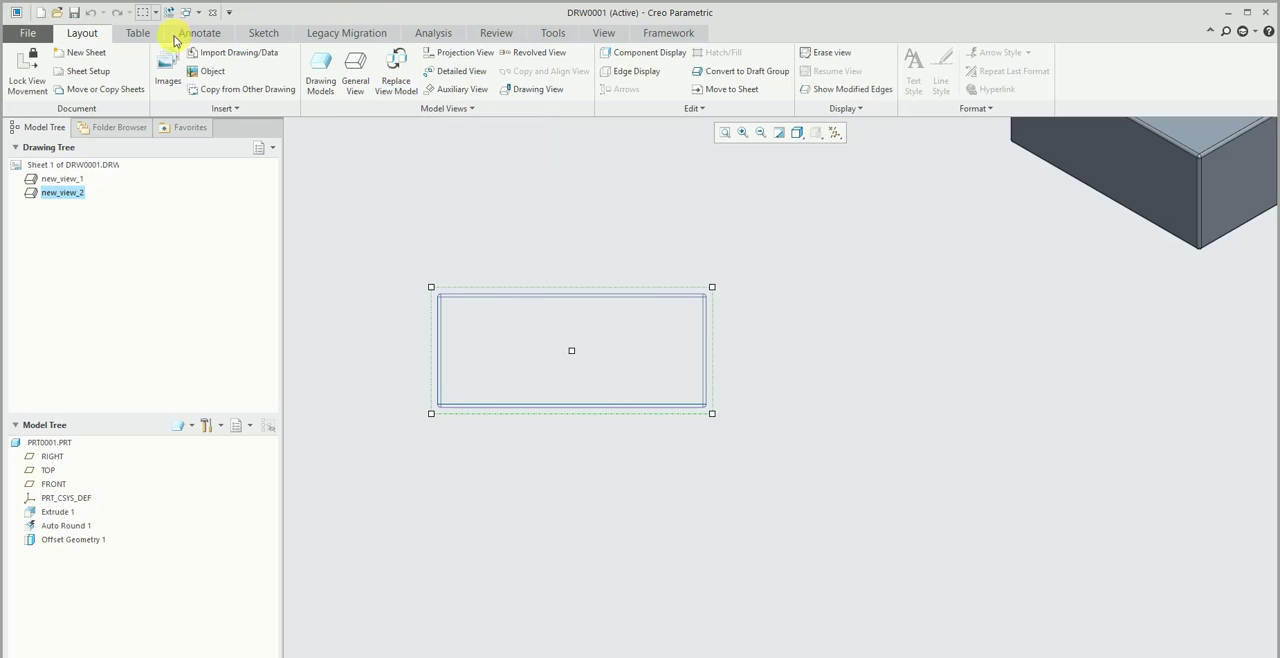
pyautogui.click(182, 35)
pyautogui.click(262, 70)
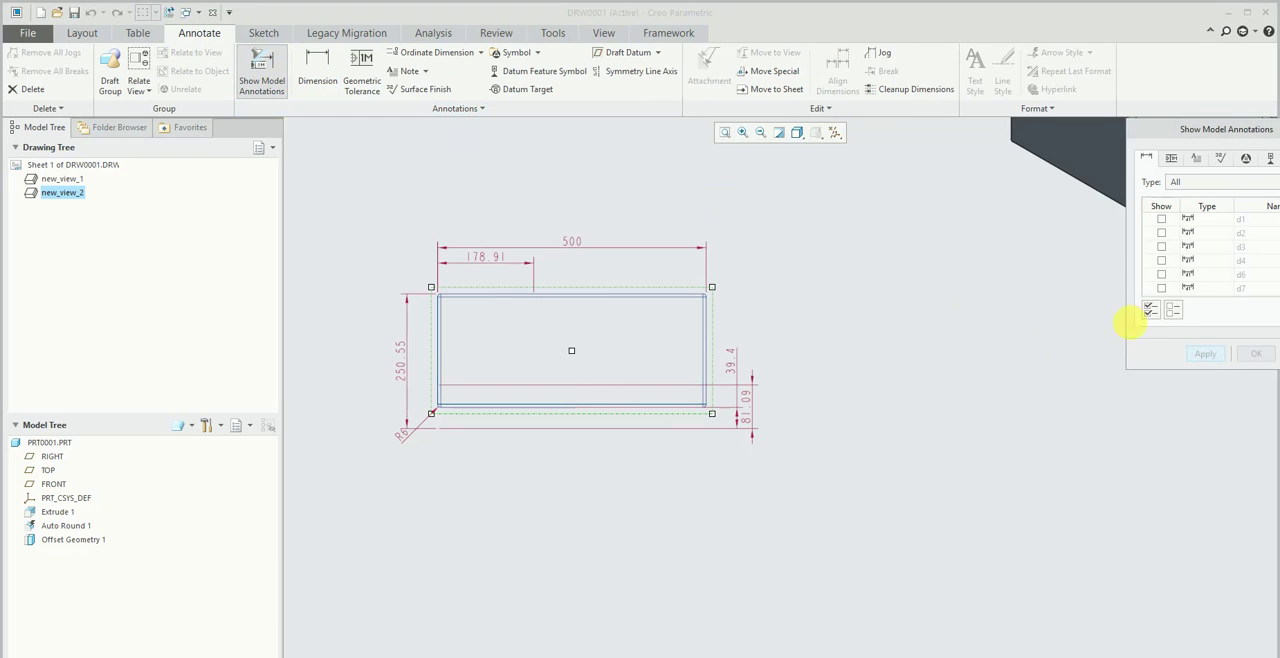
pyautogui.moveTo(1172, 128); pyautogui.dragTo(1054, 164)
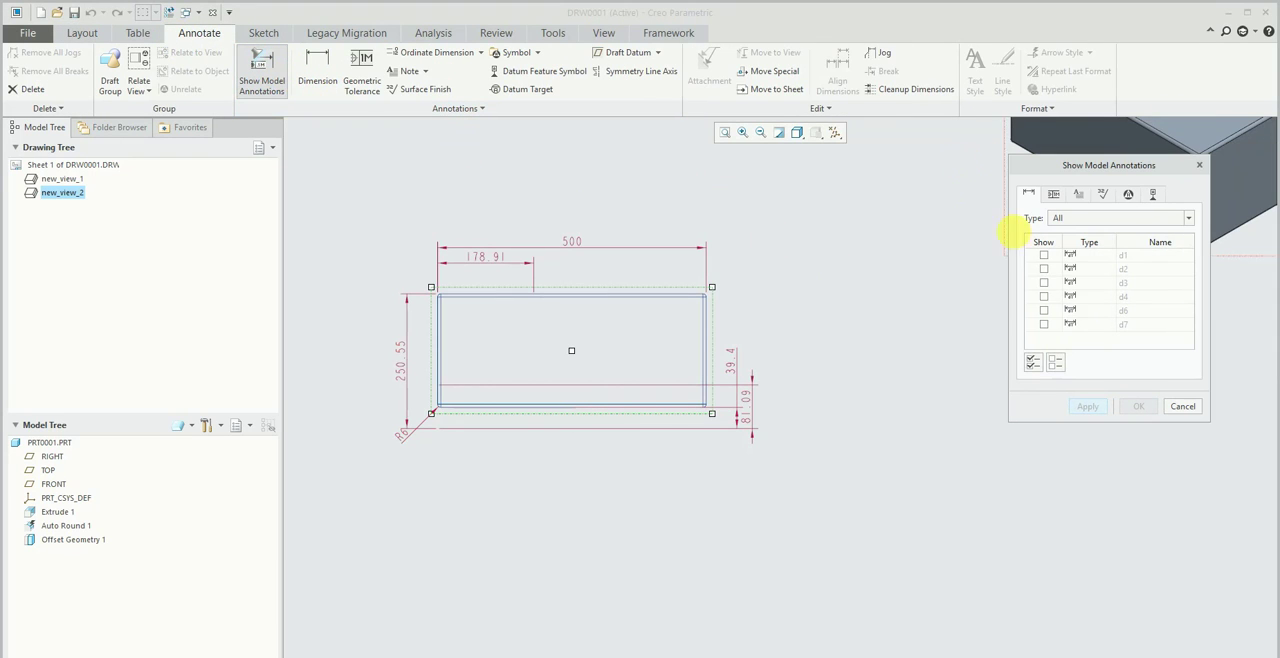
pyautogui.click(1033, 362)
pyautogui.click(1138, 406)
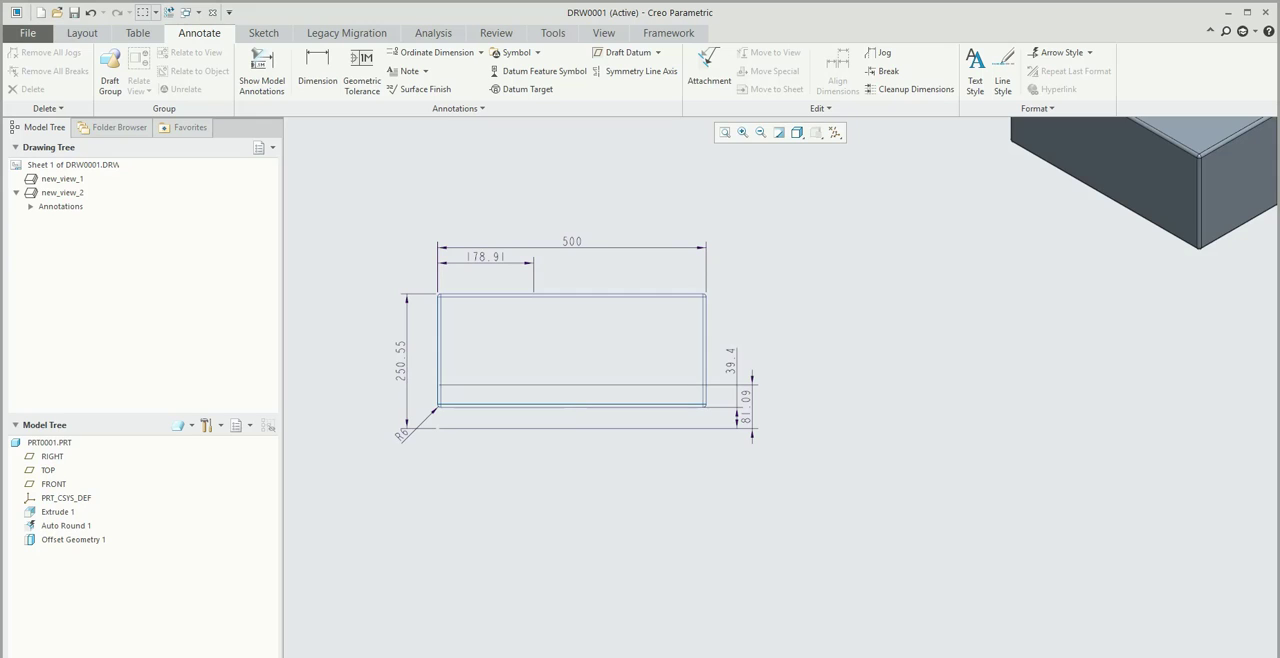
pyautogui.moveTo(1123, 657); pyautogui.dragTo(1117, 655)
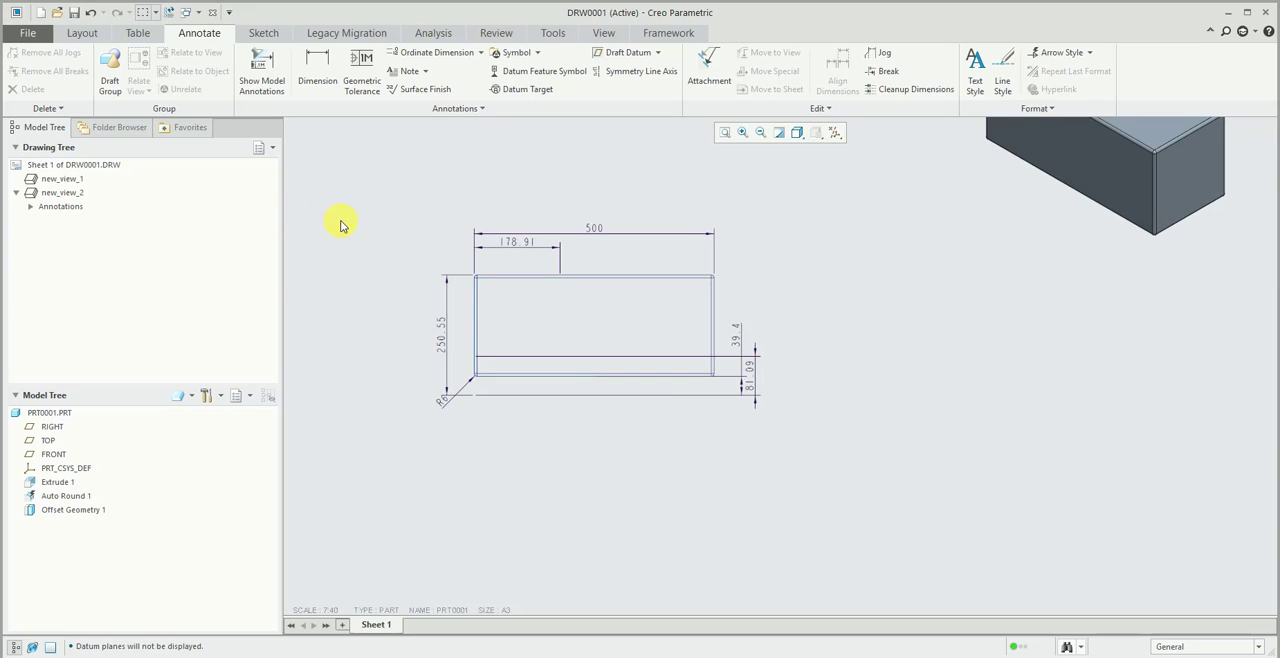
# - Open the PRT0001 part from the drawing's model tree
pyautogui.click(528, 244)
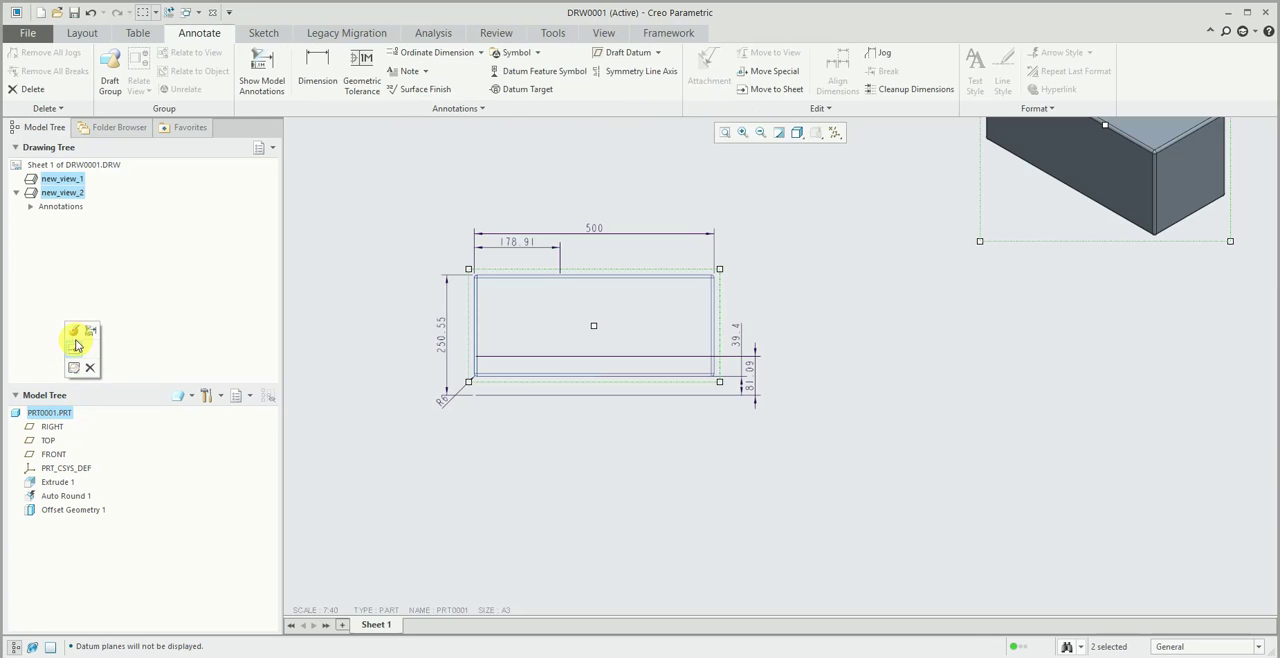
pyautogui.click(372, 260)
pyautogui.click(612, 34)
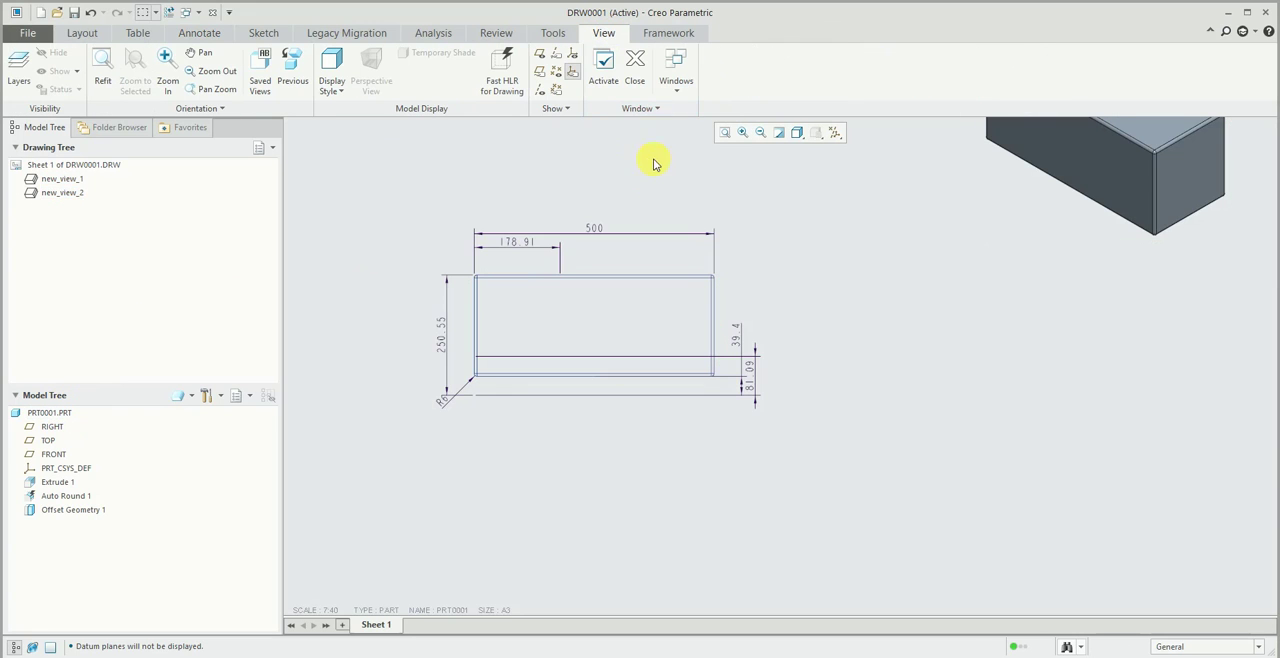
pyautogui.scroll(-3, 577, 446)
pyautogui.click(60, 411)
pyautogui.rightClick(62, 412)
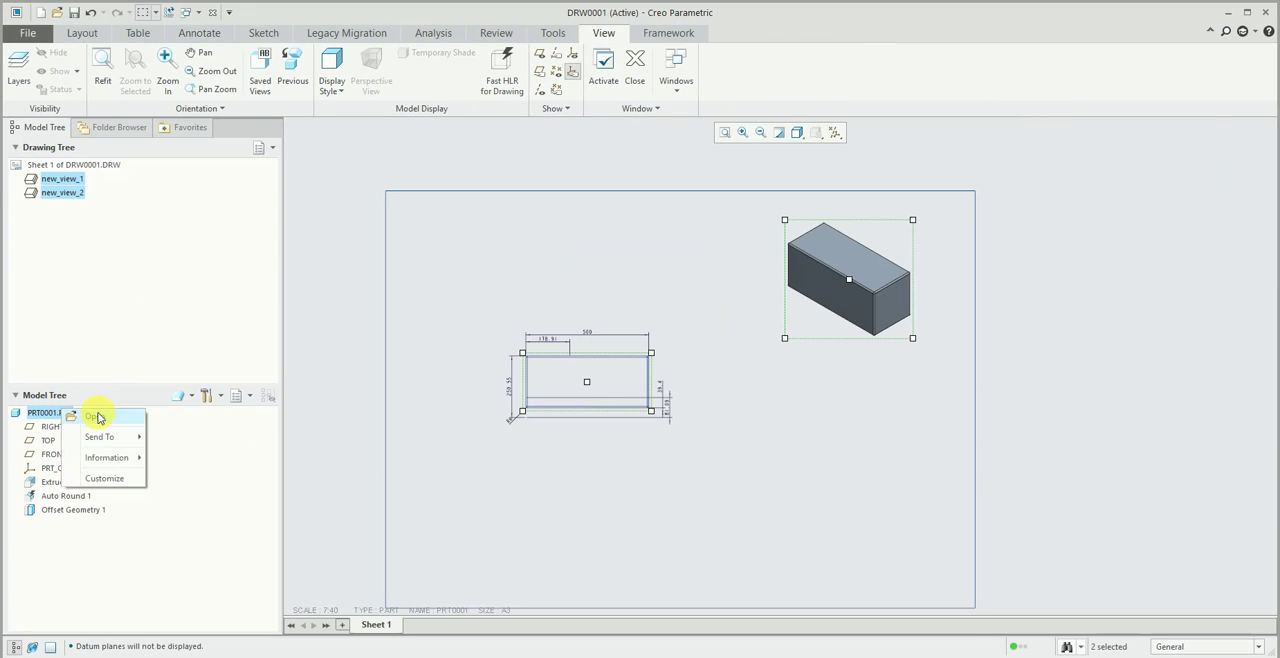
pyautogui.click(97, 417)
# - Set the block's extrusion depth to 200 and regenerate the part
pyautogui.click(521, 355)
pyautogui.moveTo(521, 355); pyautogui.dragTo(466, 298, button='middle')
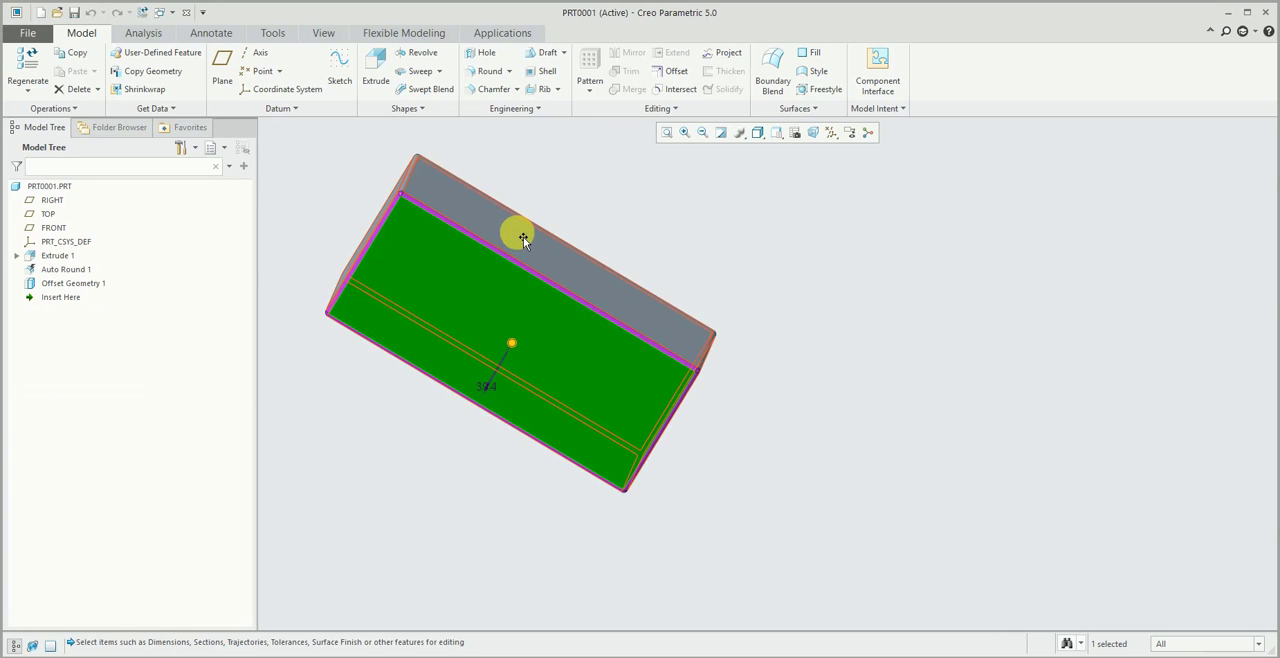
pyautogui.doubleClick(518, 232)
pyautogui.moveTo(547, 231); pyautogui.dragTo(419, 245, button='middle')
pyautogui.click(356, 227)
pyautogui.doubleClick(356, 226)
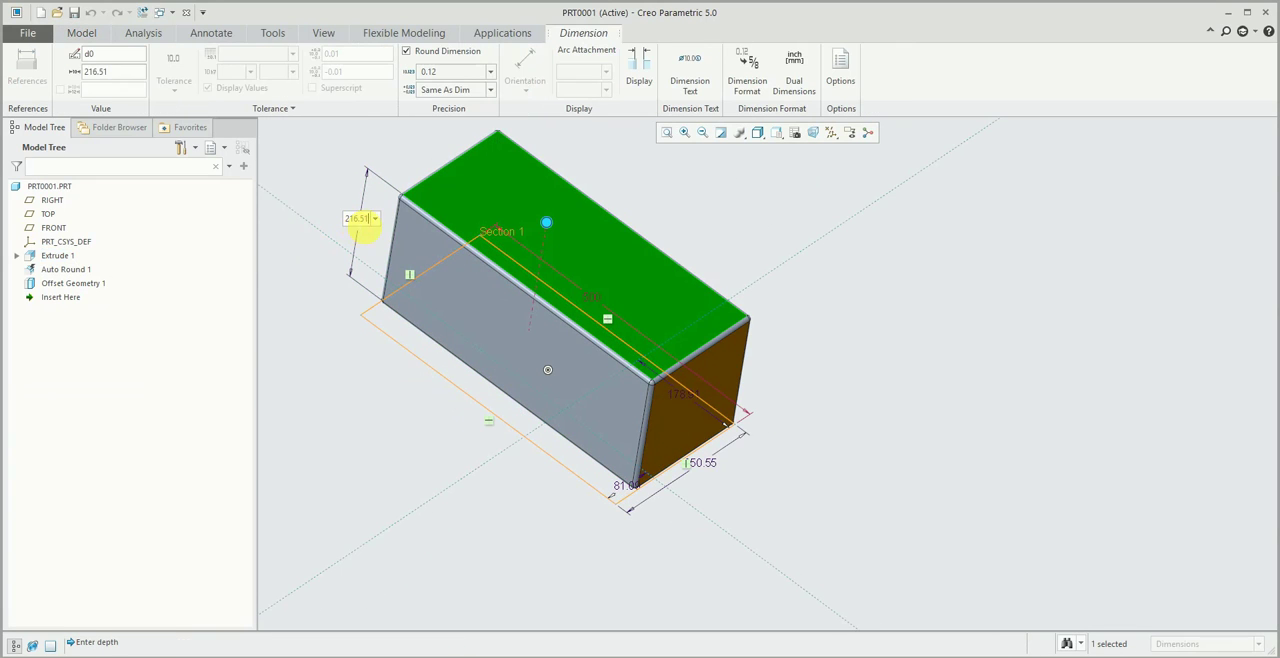
pyautogui.moveTo(366, 219); pyautogui.dragTo(331, 204)
pyautogui.press('BackSpace')
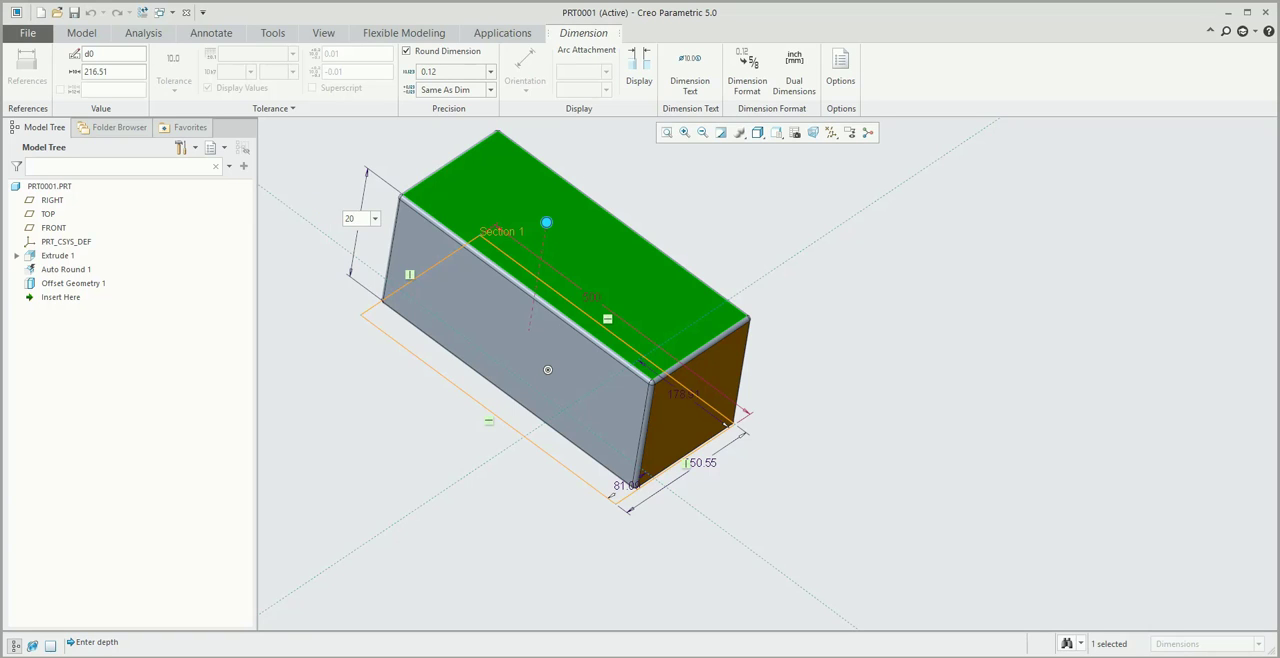
pyautogui.press('Return')
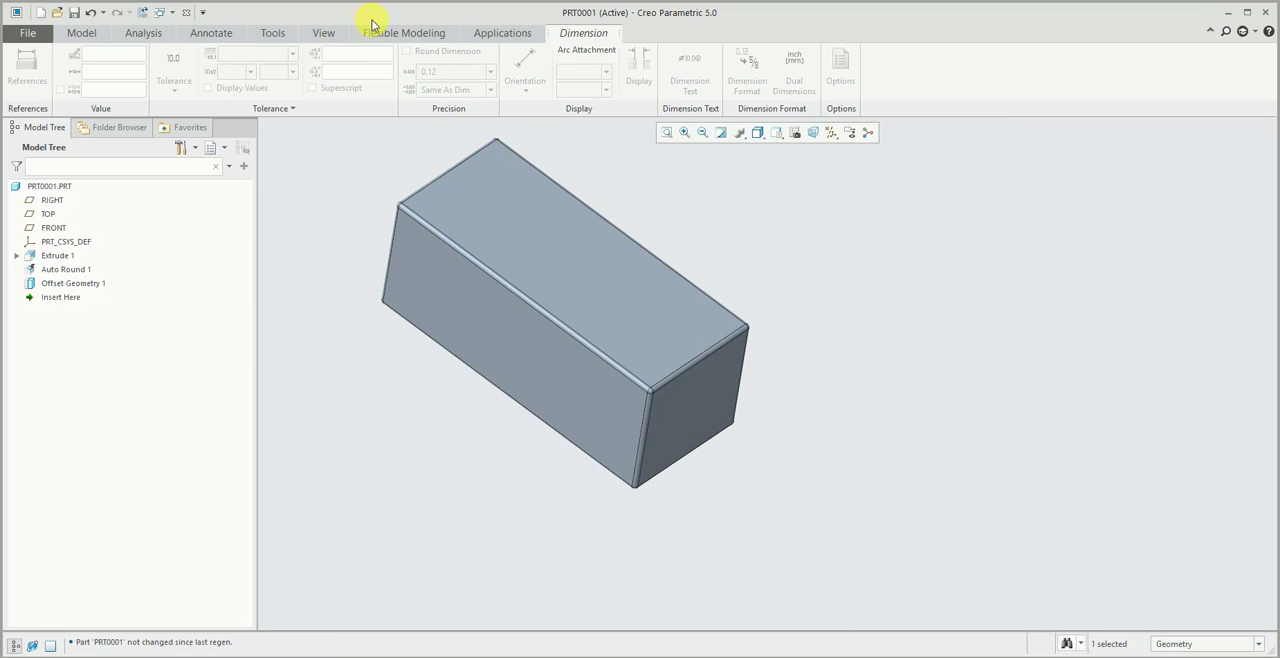
pyautogui.click(749, 241)
pyautogui.moveTo(337, 225); pyautogui.dragTo(346, 198, button='middle')
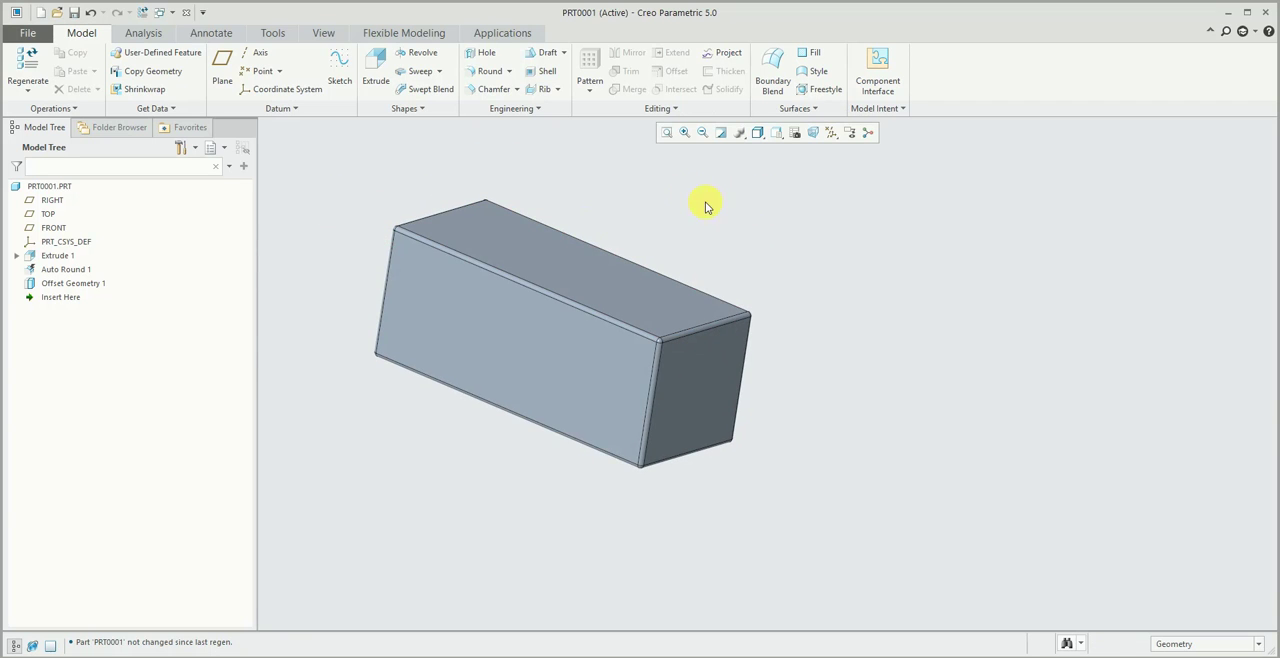
# - Switch to the DRW0001 drawing, check the BOTTOM view's dimensions, and return to the PRT0001 part
pyautogui.click(321, 33)
pyautogui.click(818, 84)
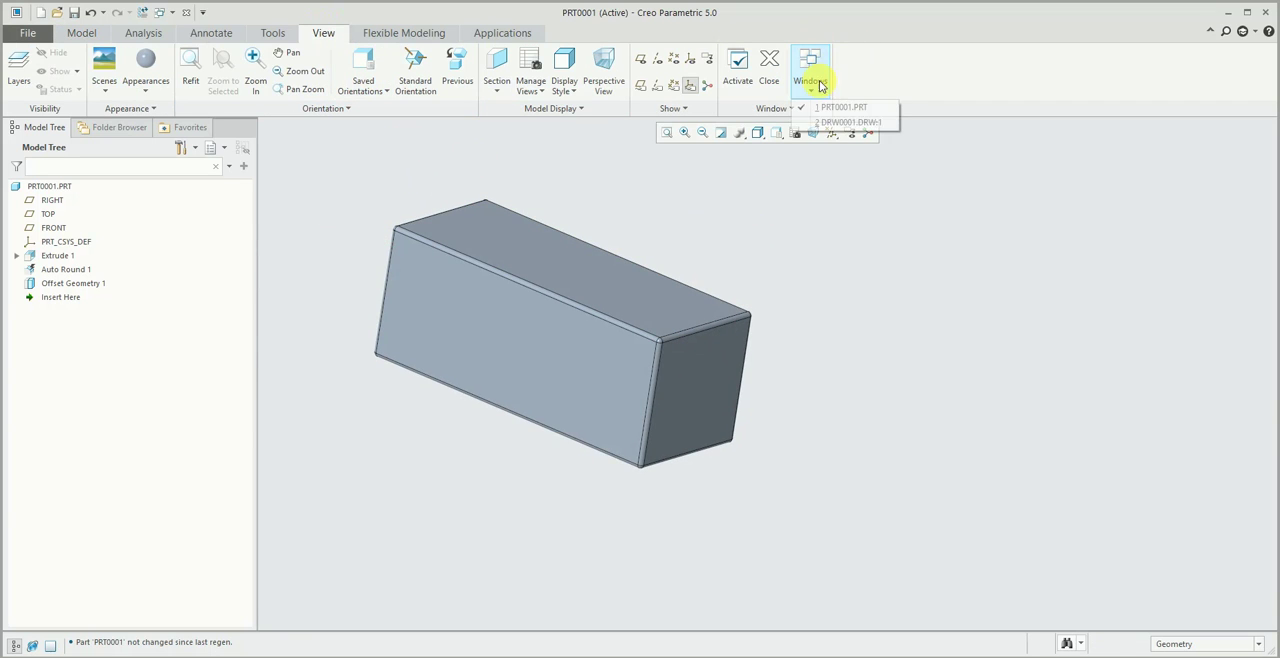
pyautogui.click(824, 122)
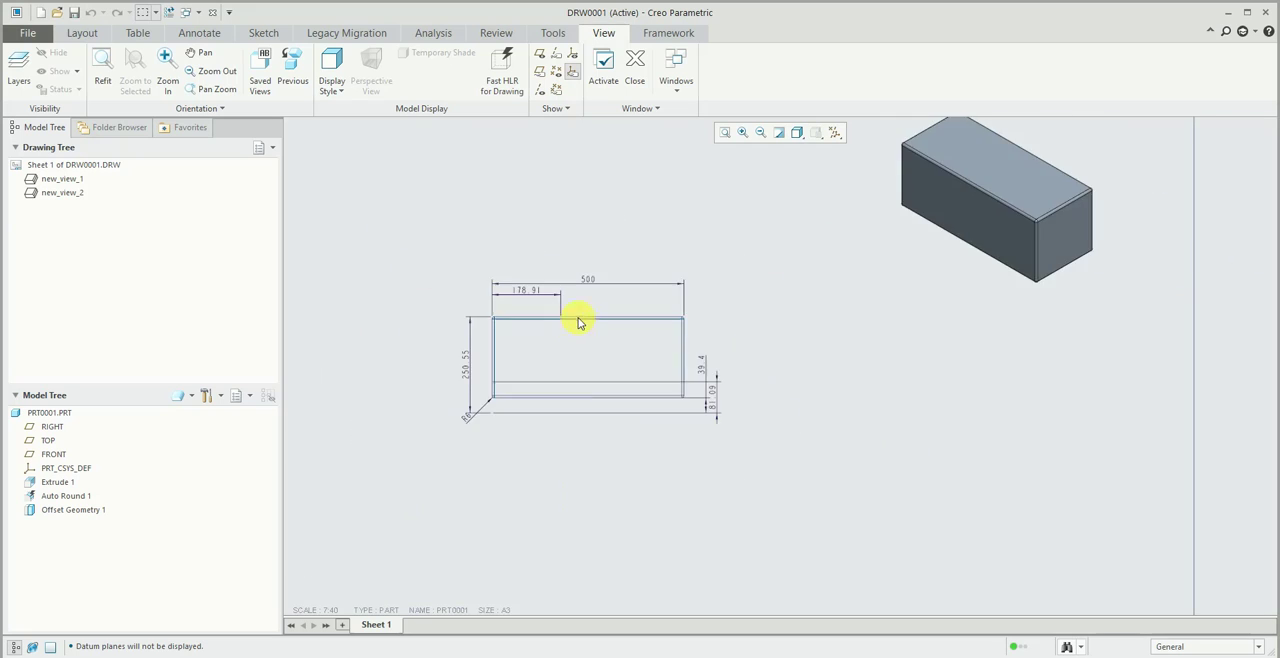
pyautogui.scroll(2, 488, 372)
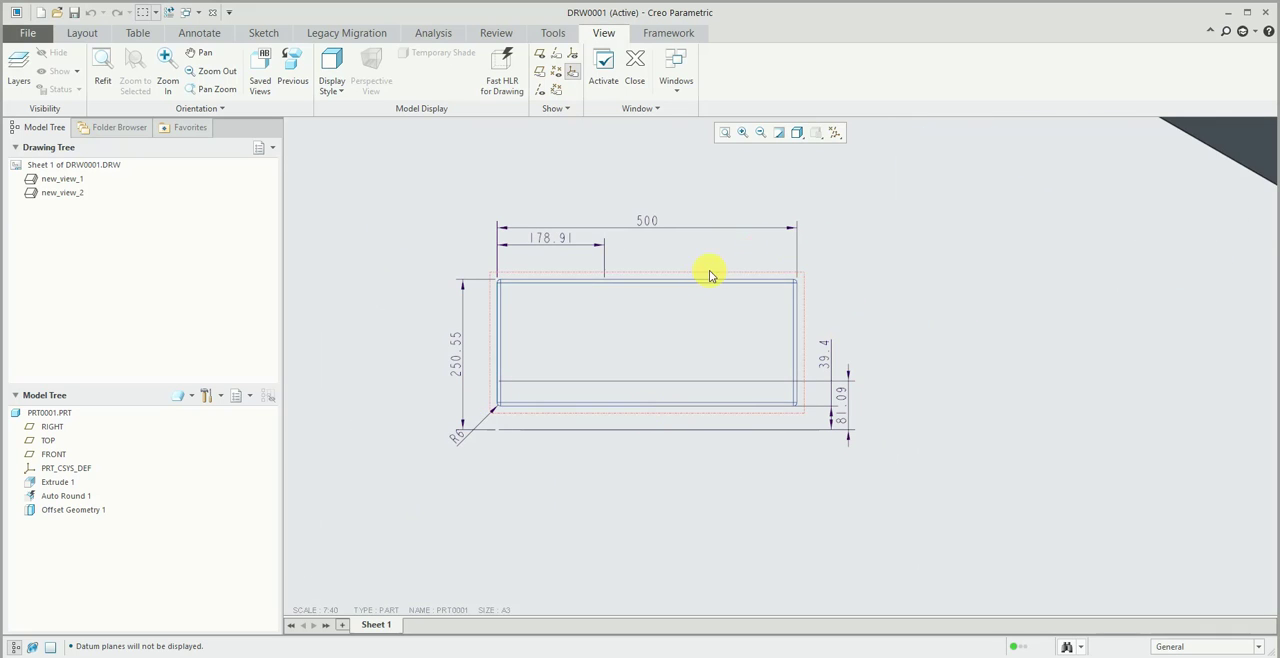
pyautogui.click(455, 367)
pyautogui.click(582, 168)
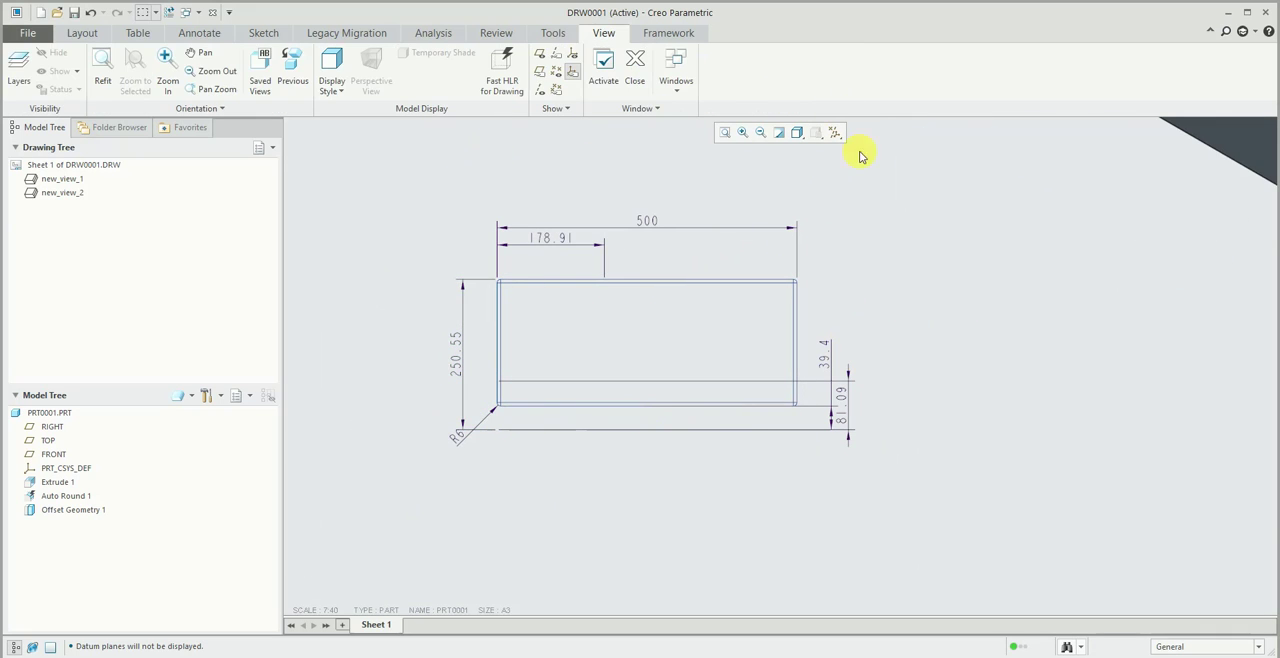
pyautogui.click(680, 72)
pyautogui.click(728, 119)
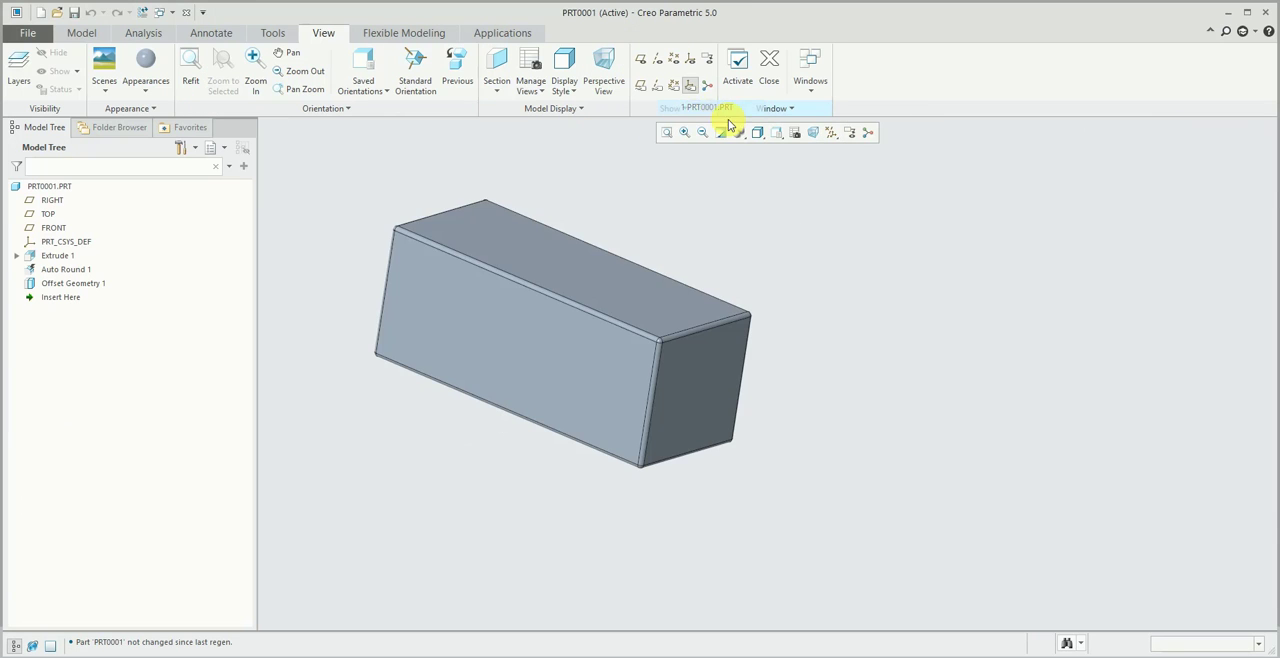
# - Open the definition of Extrude 1, review its depth and internal section sketch, and accept the feature without edits
pyautogui.click(60, 256)
pyautogui.click(90, 173)
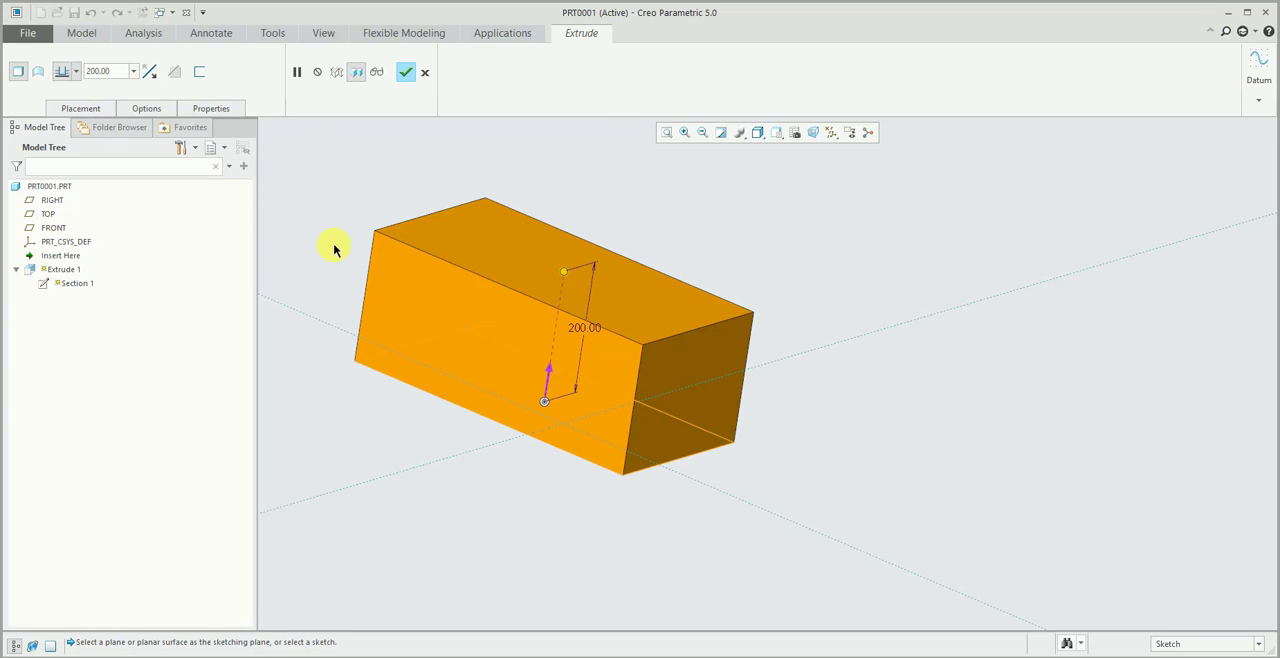
pyautogui.moveTo(334, 249)
pyautogui.mouseDown(button='middle')
pyautogui.moveTo(306, 271)
pyautogui.moveTo(329, 251)
pyautogui.mouseUp(button='middle')
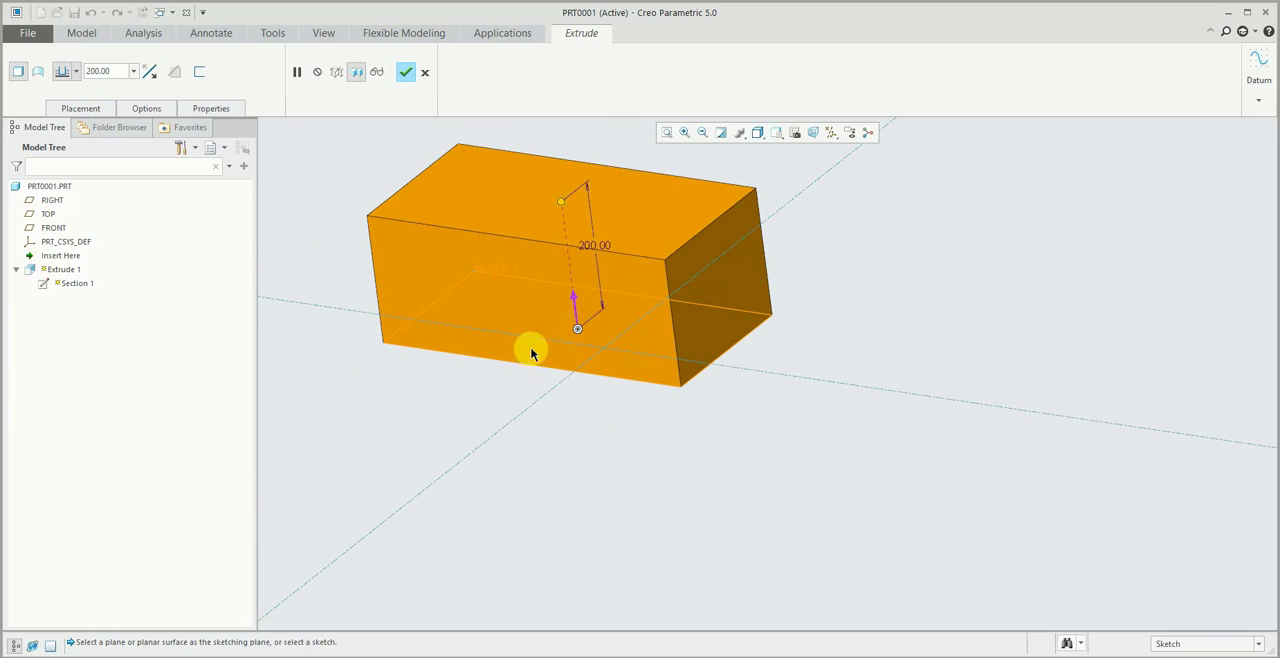
pyautogui.scroll(-5, 555, 386)
pyautogui.click(75, 110)
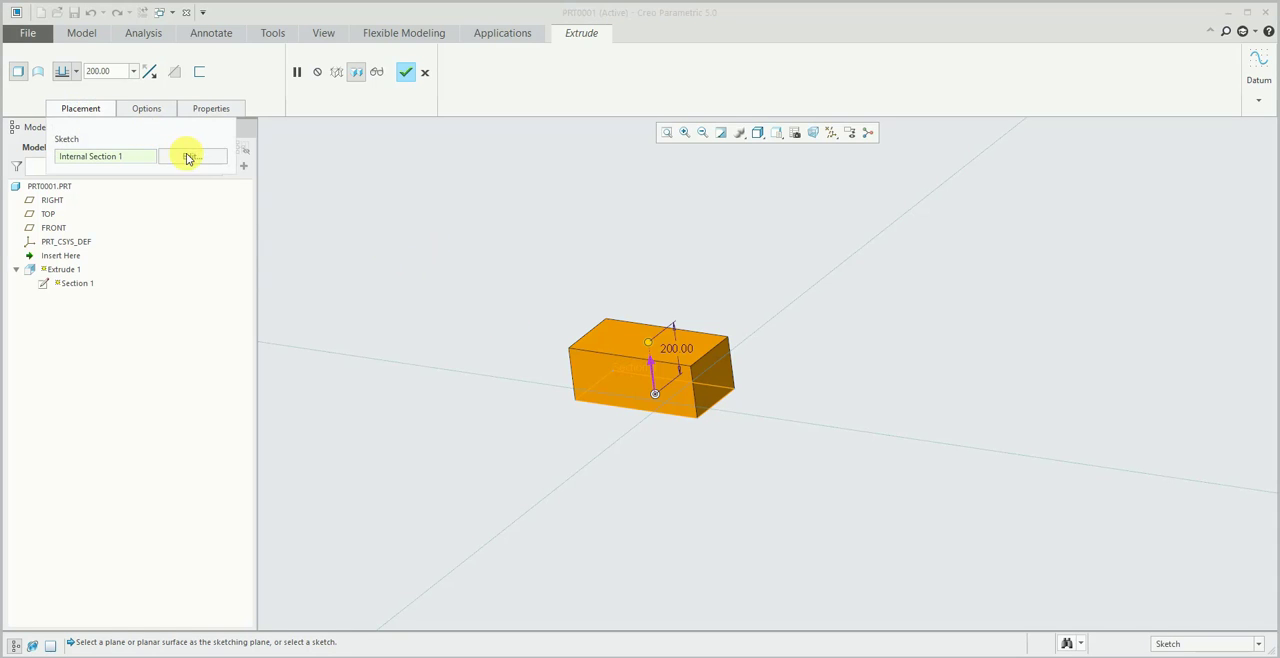
pyautogui.click(186, 154)
pyautogui.scroll(4, 857, 384)
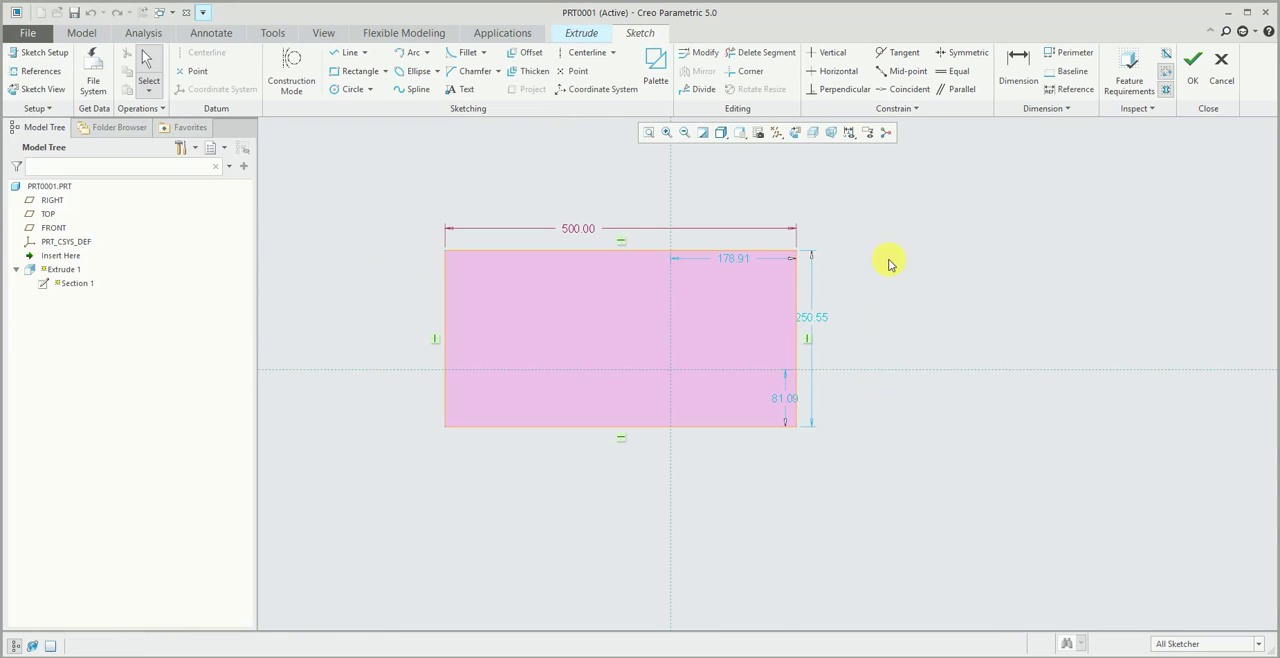
pyautogui.click(1192, 70)
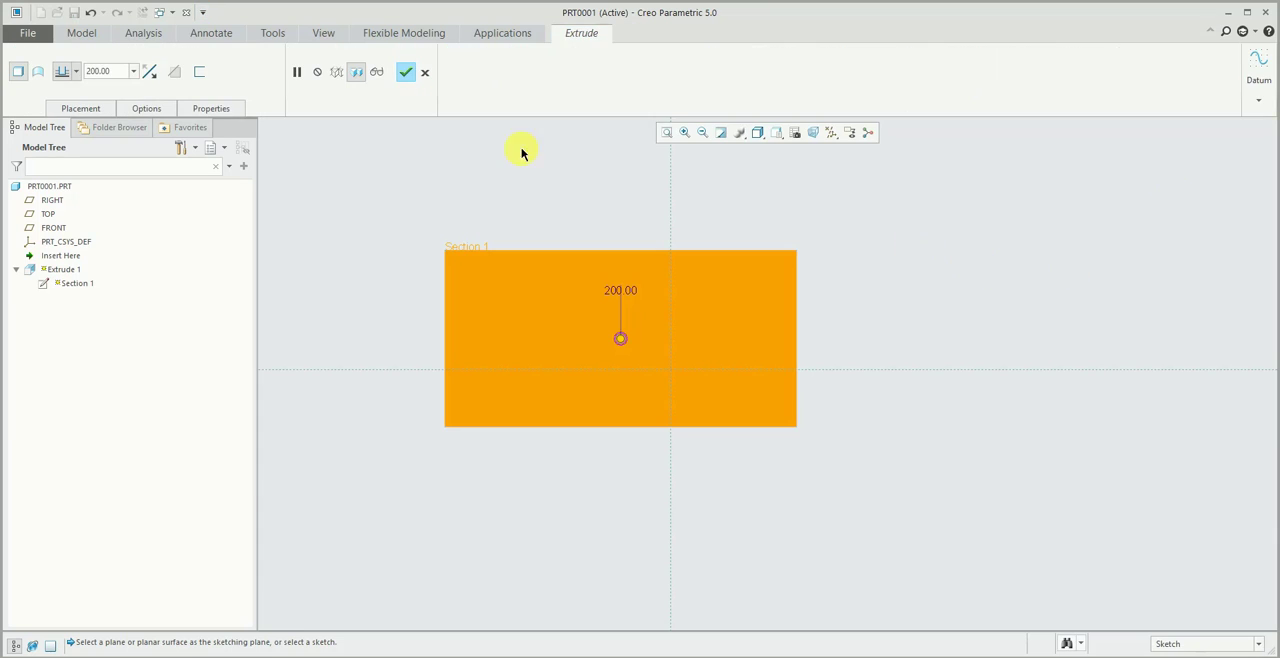
pyautogui.click(406, 71)
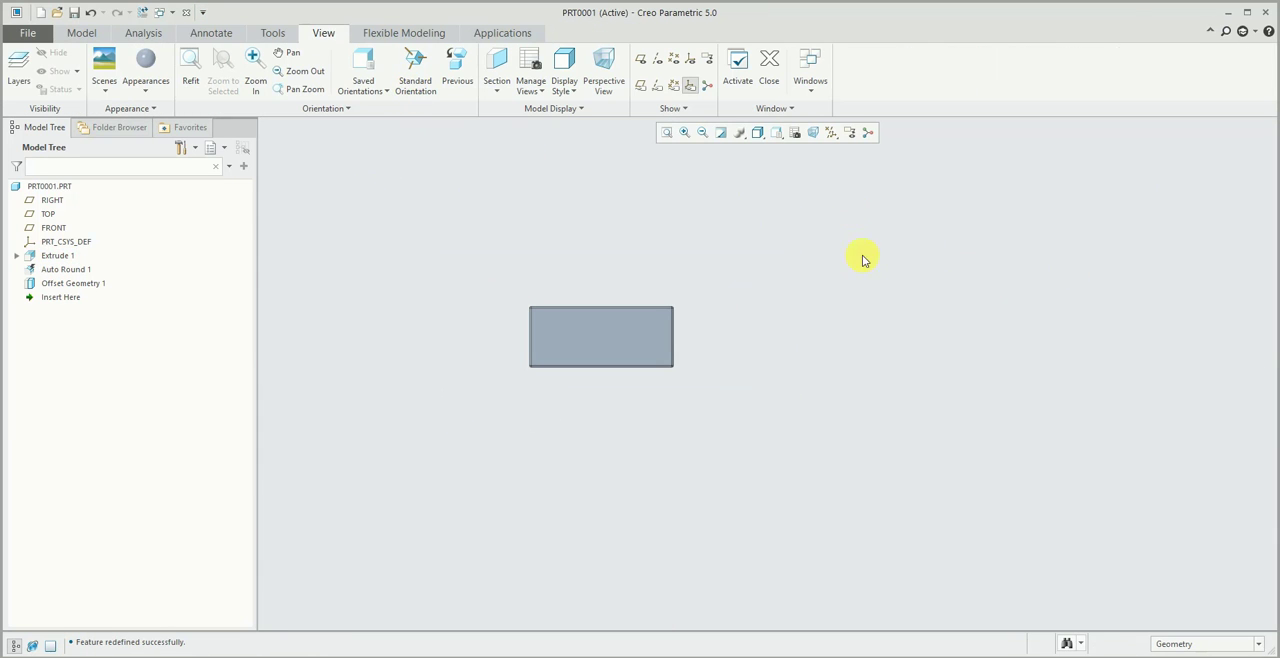
# - Switch from the part back to the DRW0001 drawing window
pyautogui.click(810, 68)
pyautogui.click(850, 109)
pyautogui.scroll(-3, 443, 255)
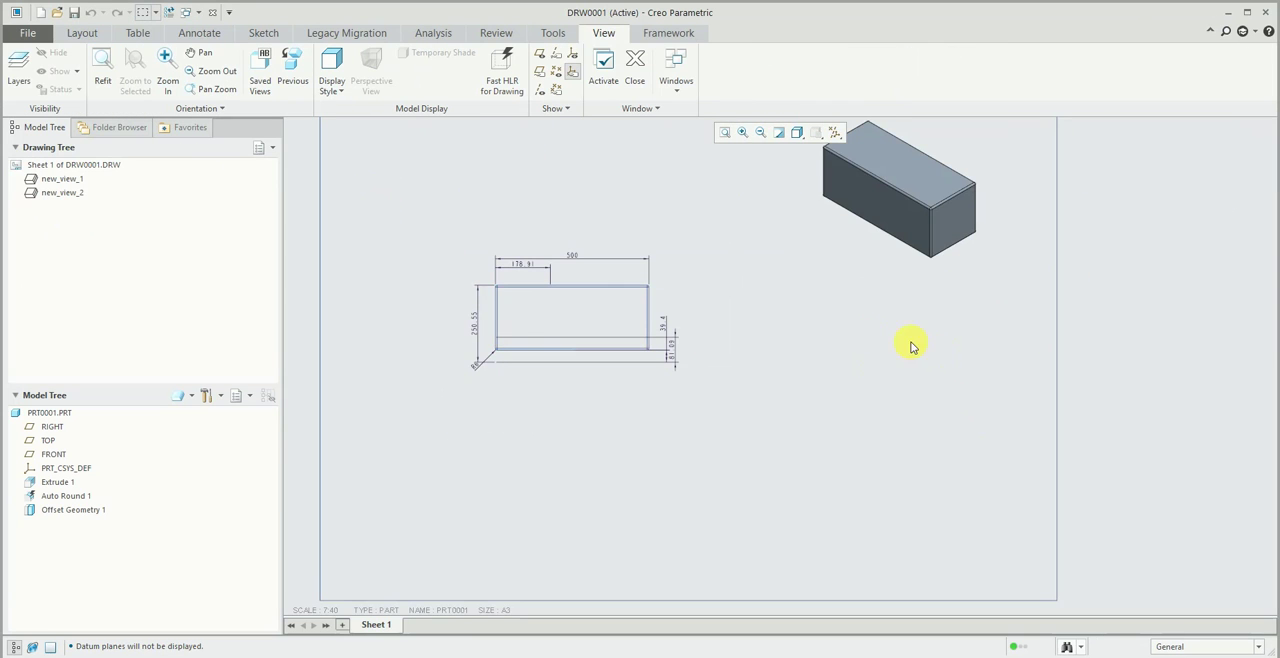
pyautogui.click(190, 34)
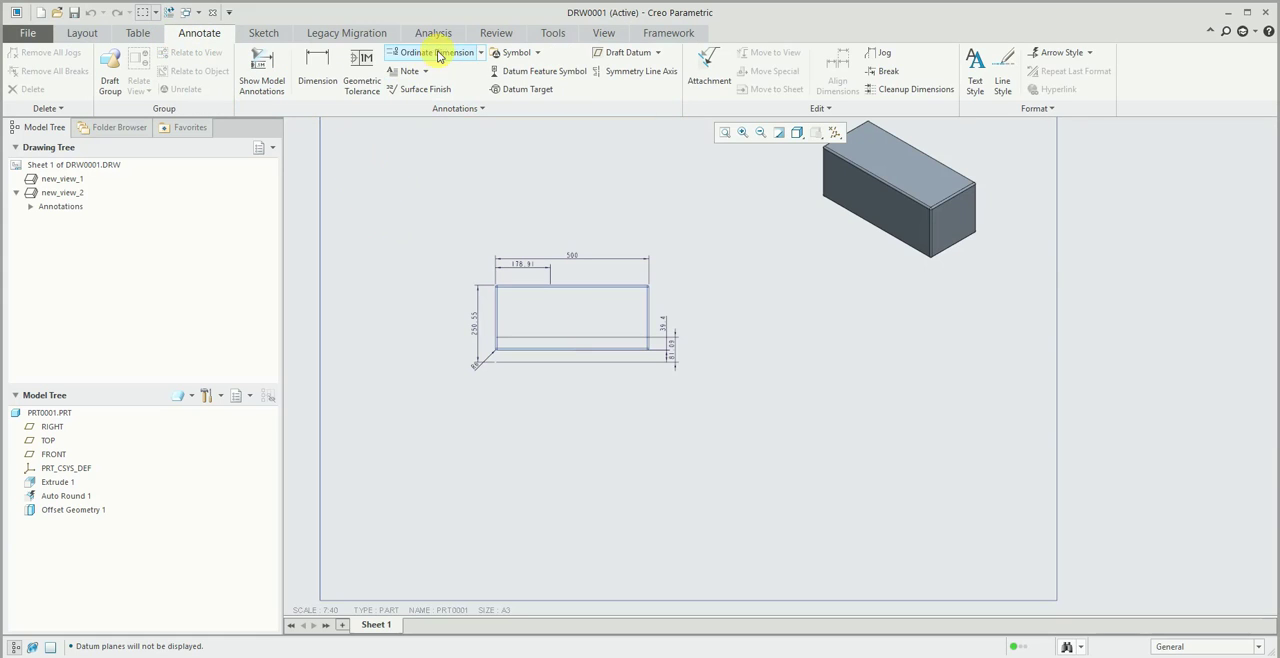
pyautogui.click(143, 35)
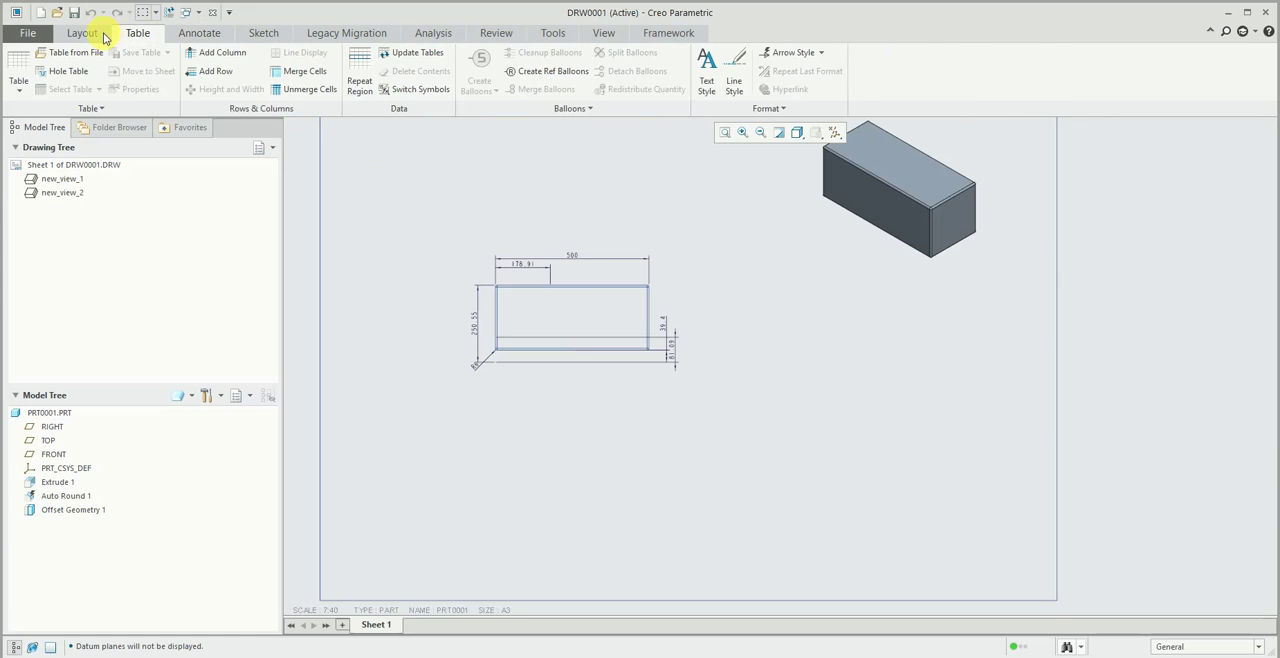
# - Insert a projection view directly below the BOTTOM view and set its display style to Hidden
pyautogui.click(103, 36)
pyautogui.click(411, 205)
pyautogui.click(458, 54)
pyautogui.click(573, 328)
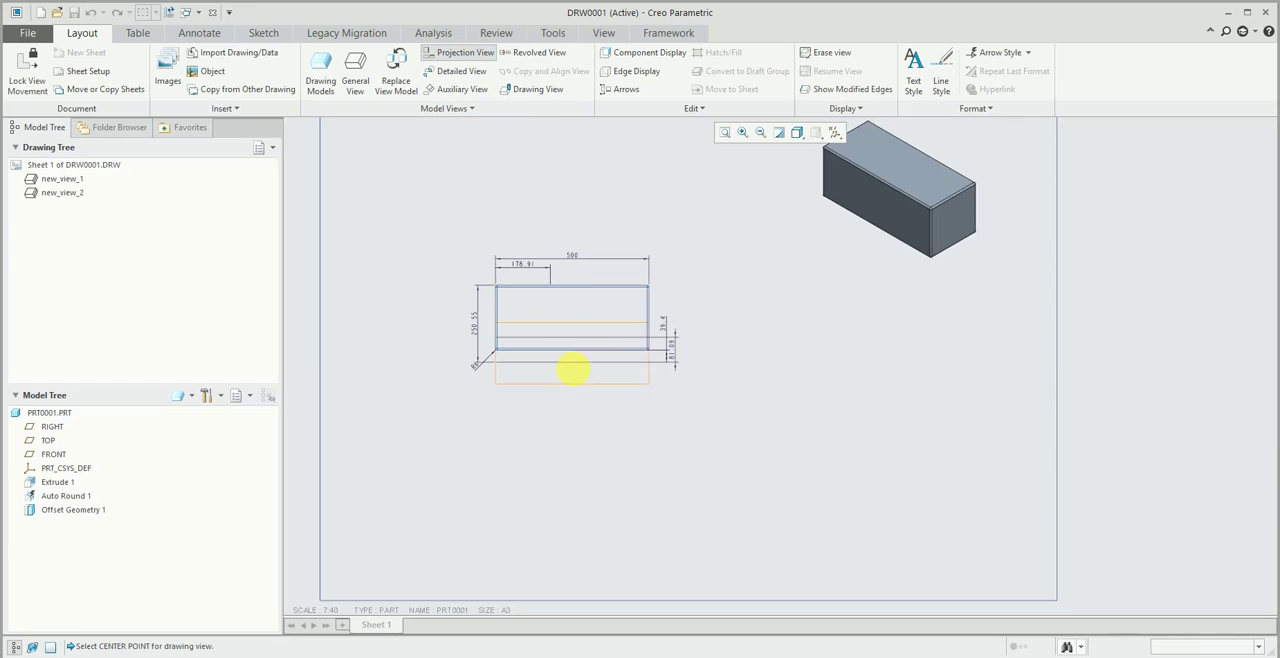
pyautogui.click(573, 474)
pyautogui.click(780, 374)
pyautogui.click(625, 469)
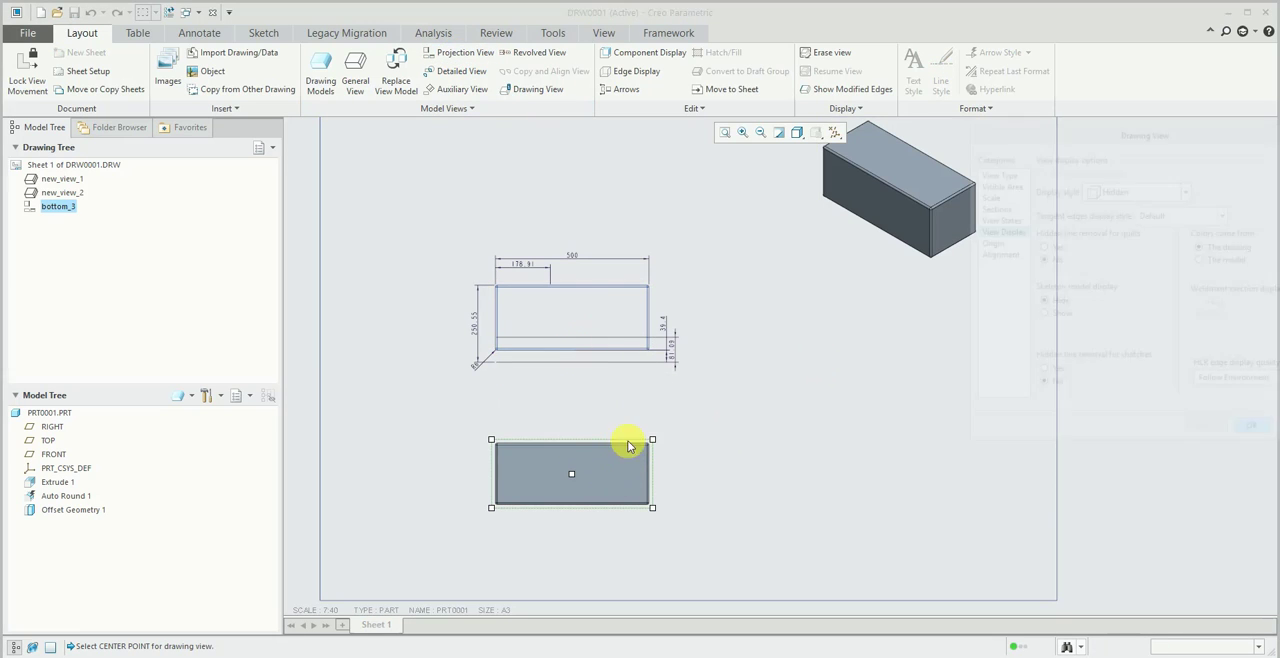
# - Show the model's depth dimension on the projected view and accept it
pyautogui.click(630, 370)
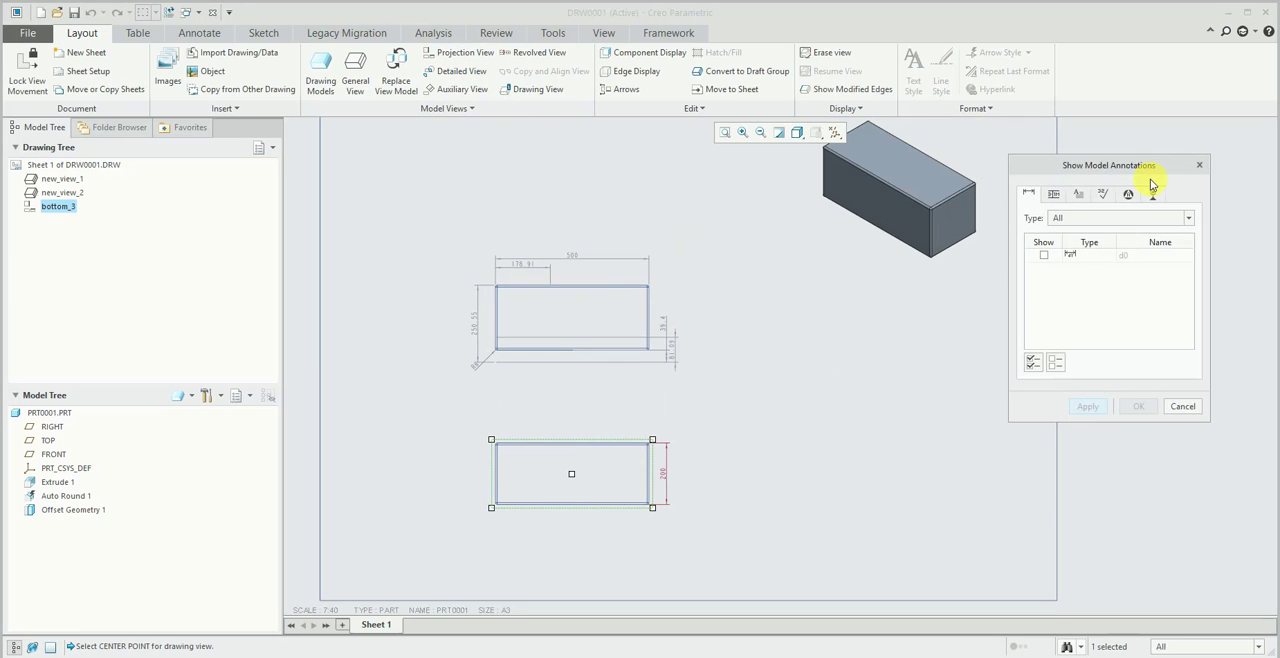
pyautogui.click(1035, 362)
pyautogui.click(1138, 406)
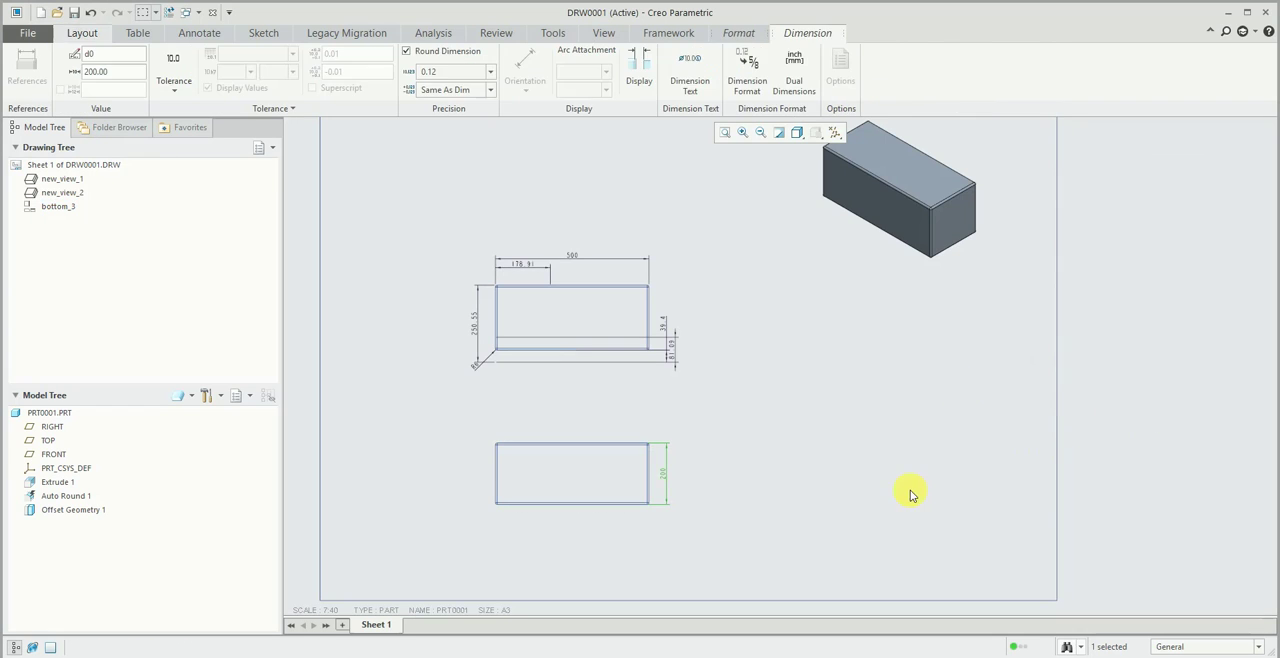
pyautogui.click(909, 491)
# - Examine the projected view's depth dimension and the gaps between its extension lines and the block's edges
pyautogui.scroll(-5, 652, 485)
pyautogui.scroll(2, 720, 440)
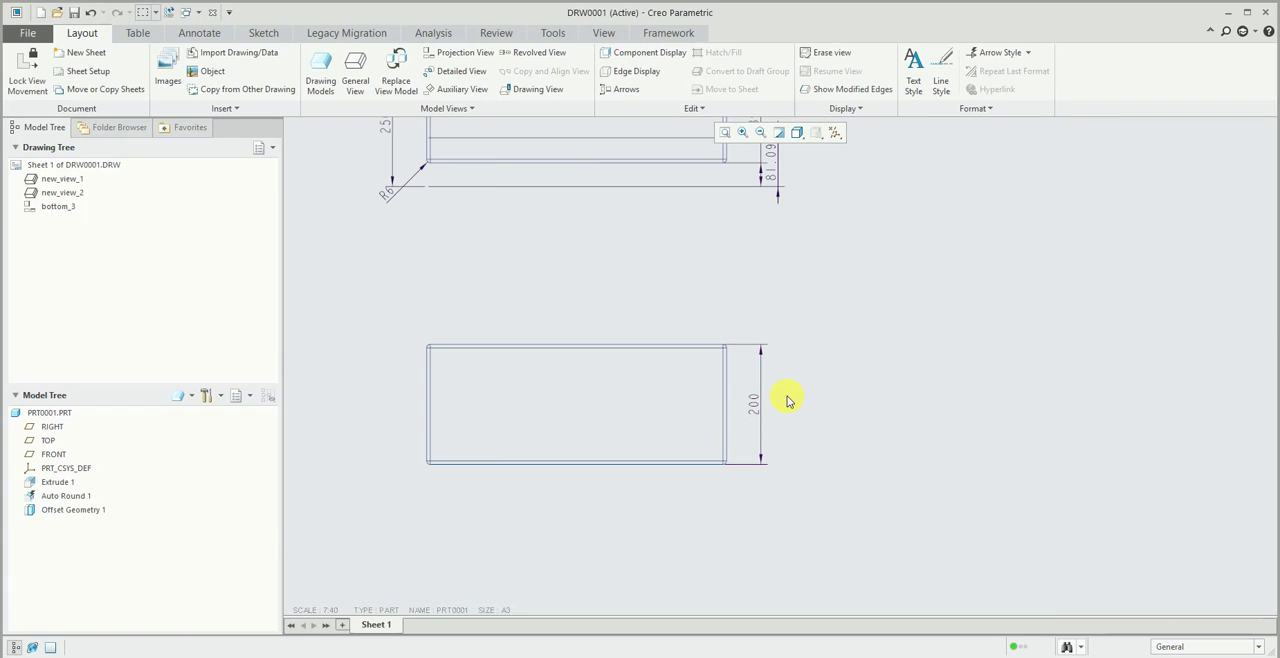
pyautogui.scroll(2, 754, 337)
pyautogui.scroll(-3, 754, 451)
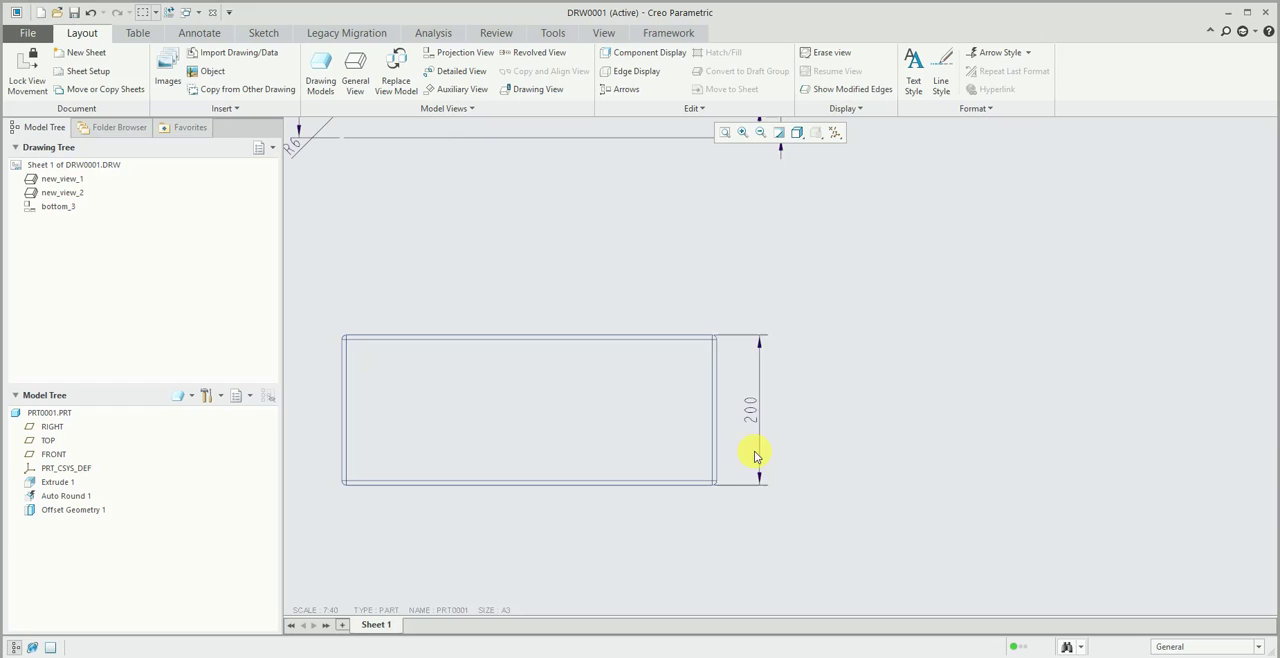
pyautogui.click(725, 344)
pyautogui.scroll(-2, 740, 476)
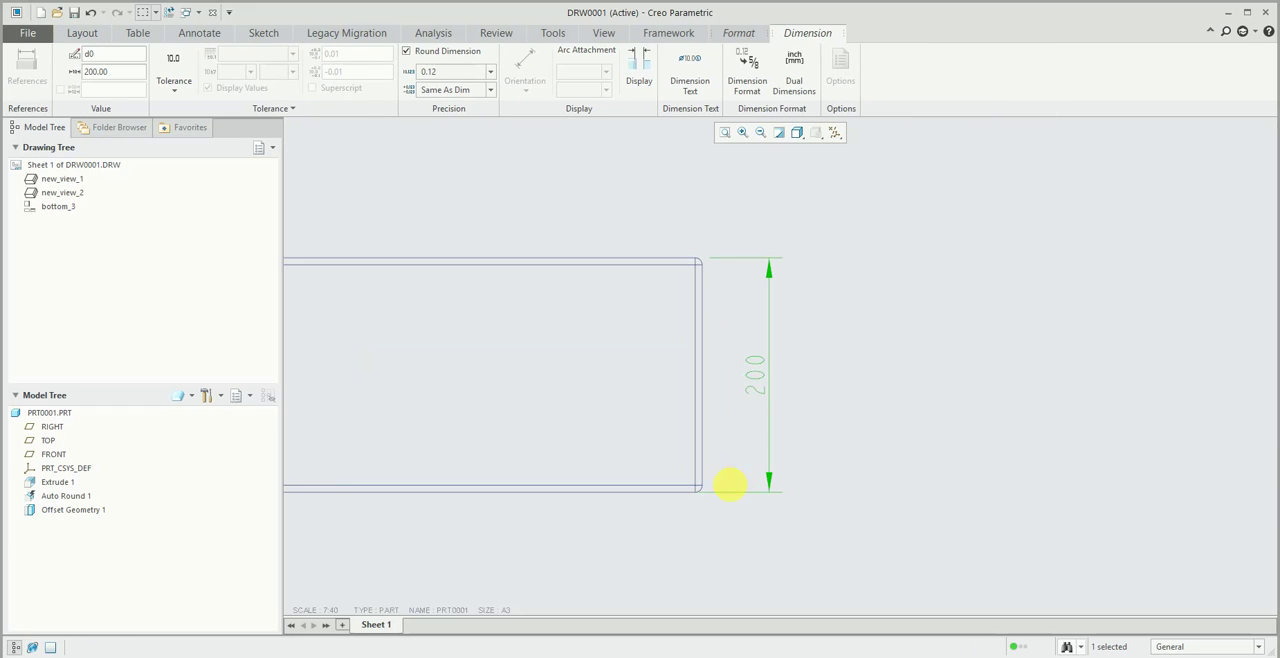
pyautogui.click(868, 471)
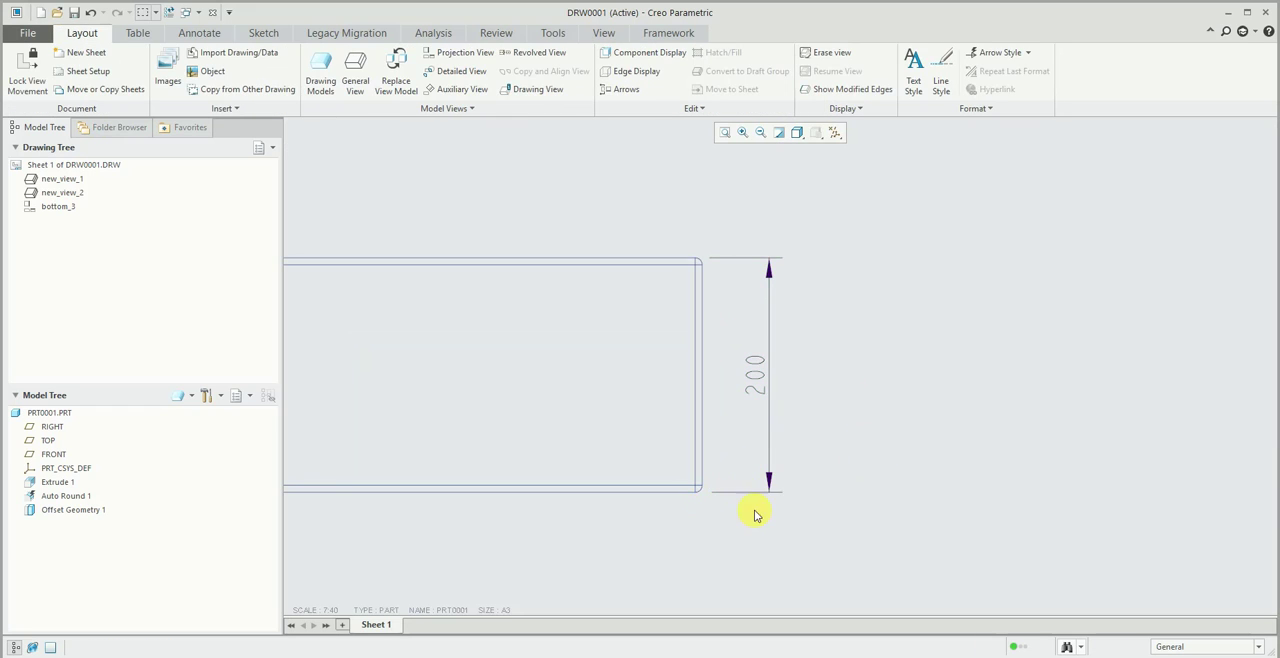
pyautogui.scroll(2, 754, 514)
pyautogui.scroll(3, 754, 480)
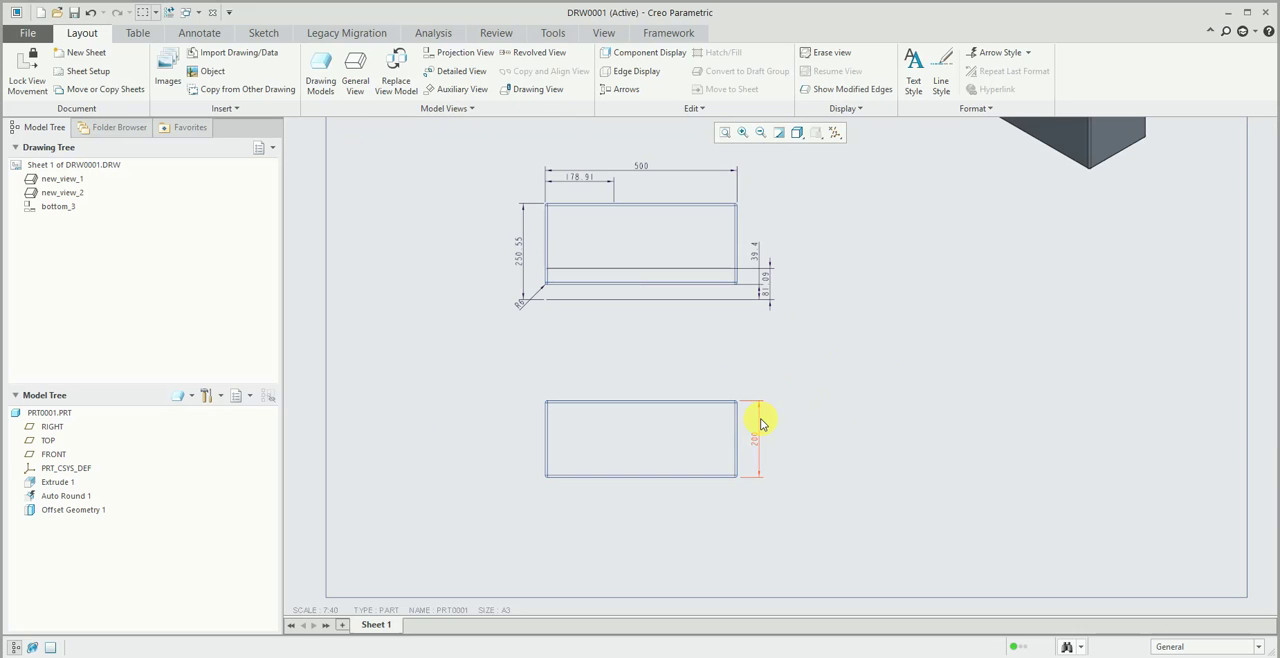
# - Examine the model dimensions on the bottom view and on the projected view below it
pyautogui.scroll(-3, 583, 177)
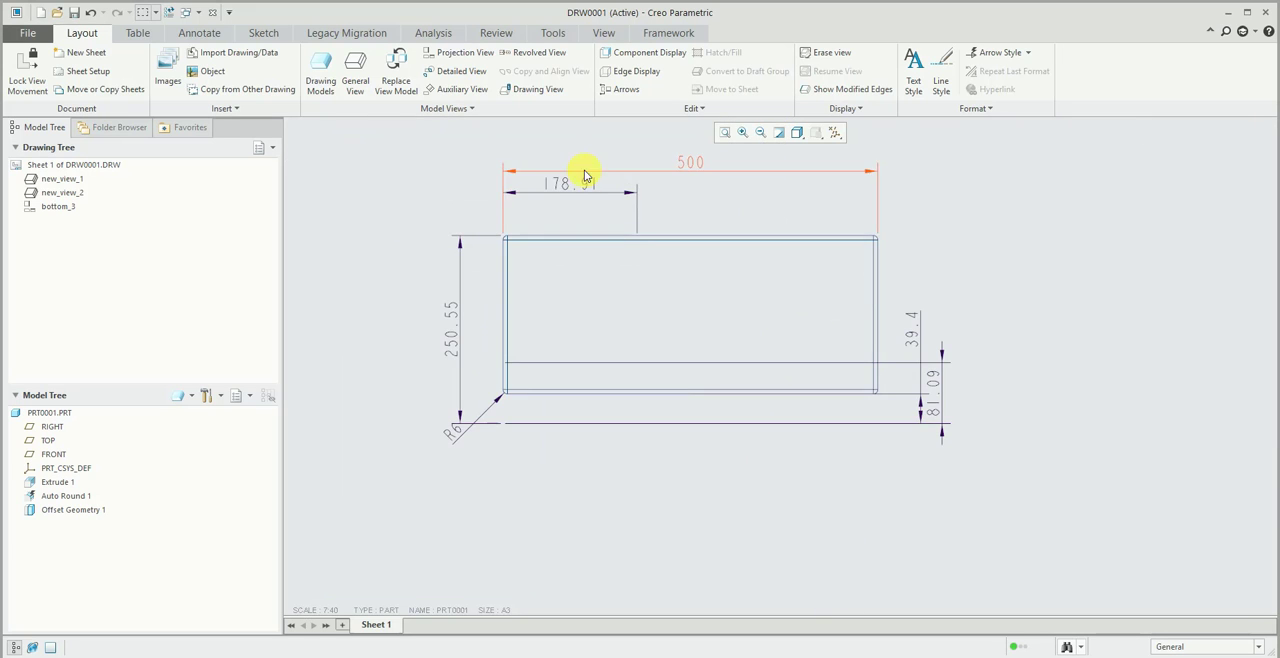
pyautogui.click(567, 197)
pyautogui.click(400, 208)
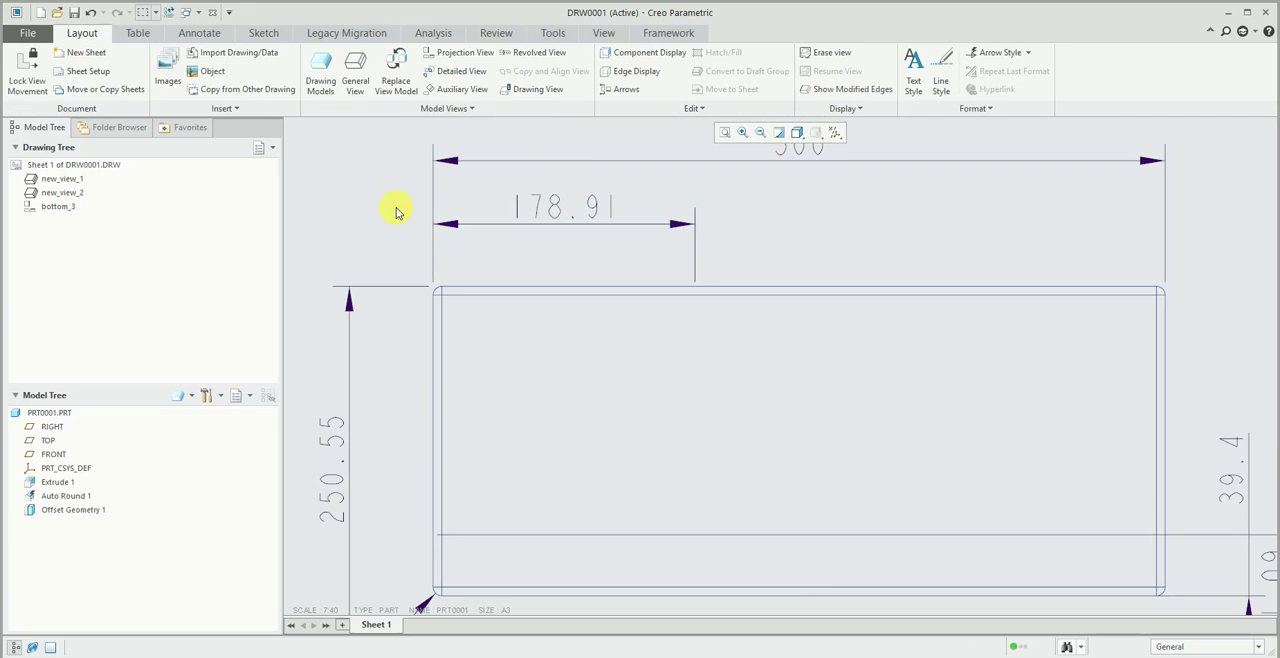
pyautogui.scroll(4, 810, 304)
pyautogui.scroll(-2, 802, 490)
pyautogui.scroll(4, 831, 478)
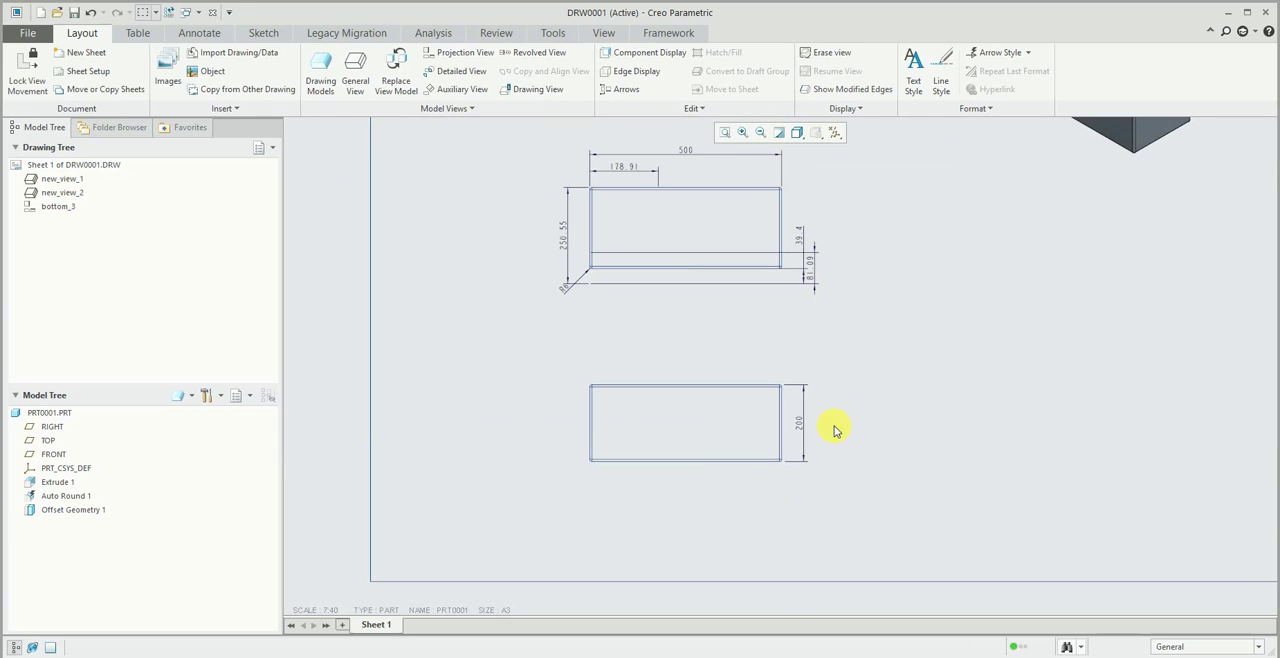
pyautogui.scroll(-1, 860, 228)
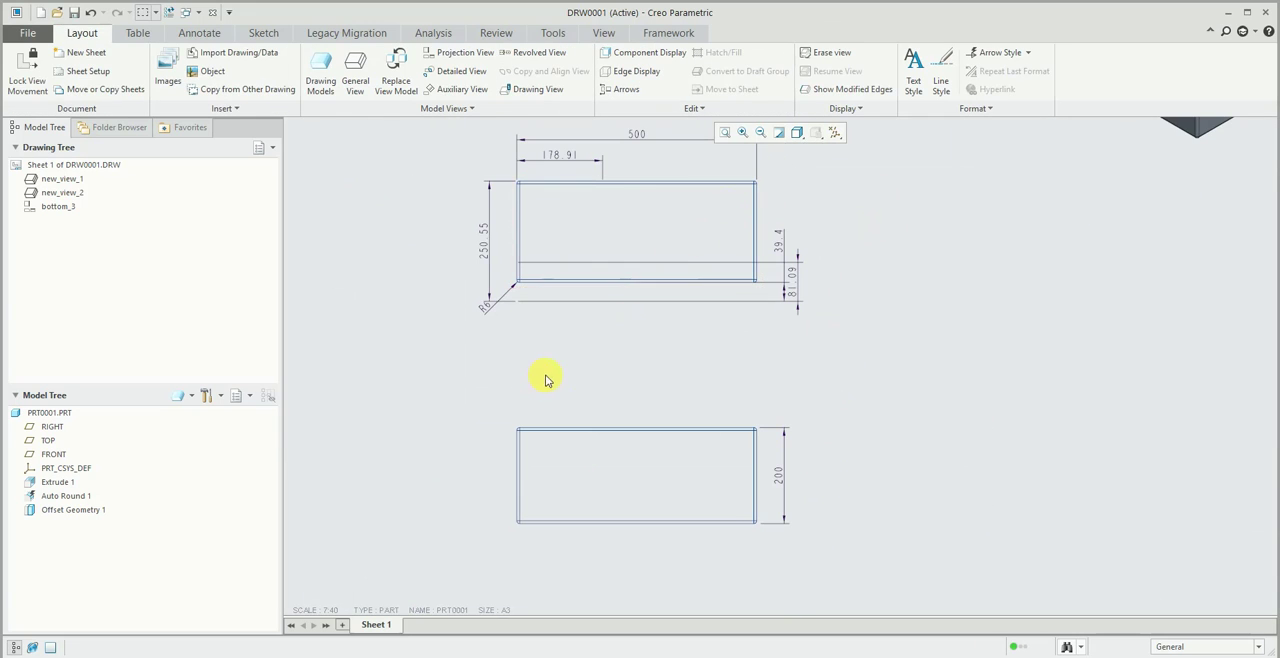
pyautogui.scroll(1, 545, 377)
pyautogui.scroll(-2, 735, 435)
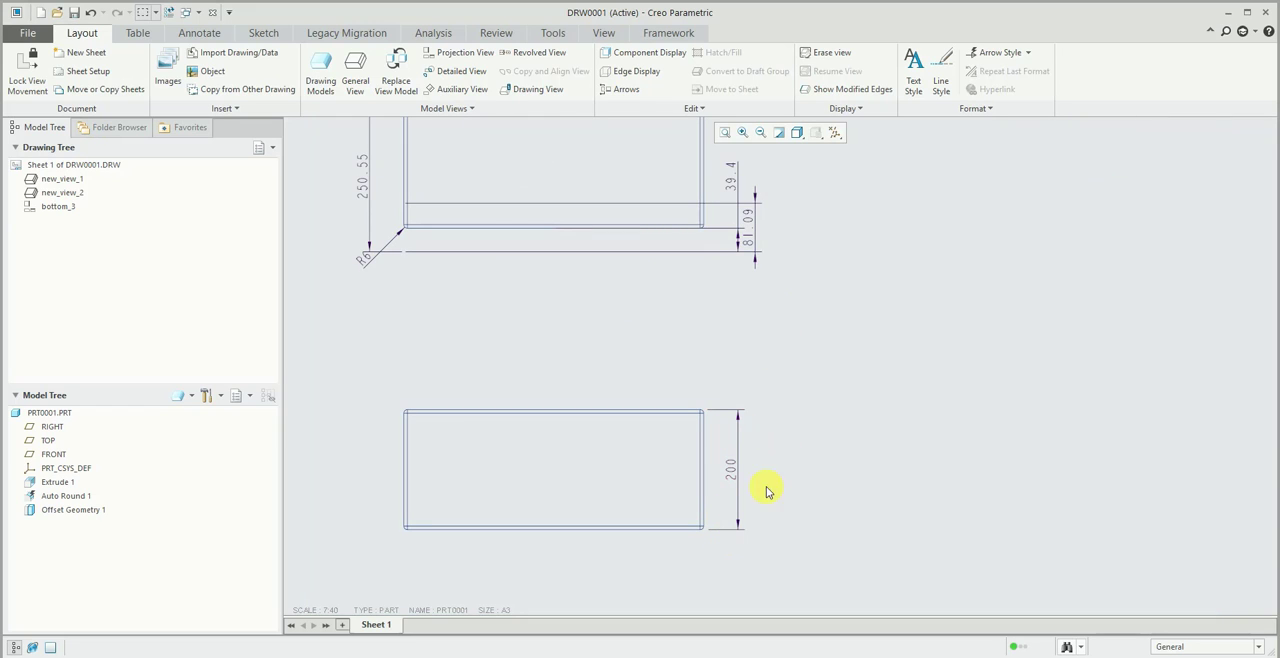
pyautogui.scroll(-1, 790, 425)
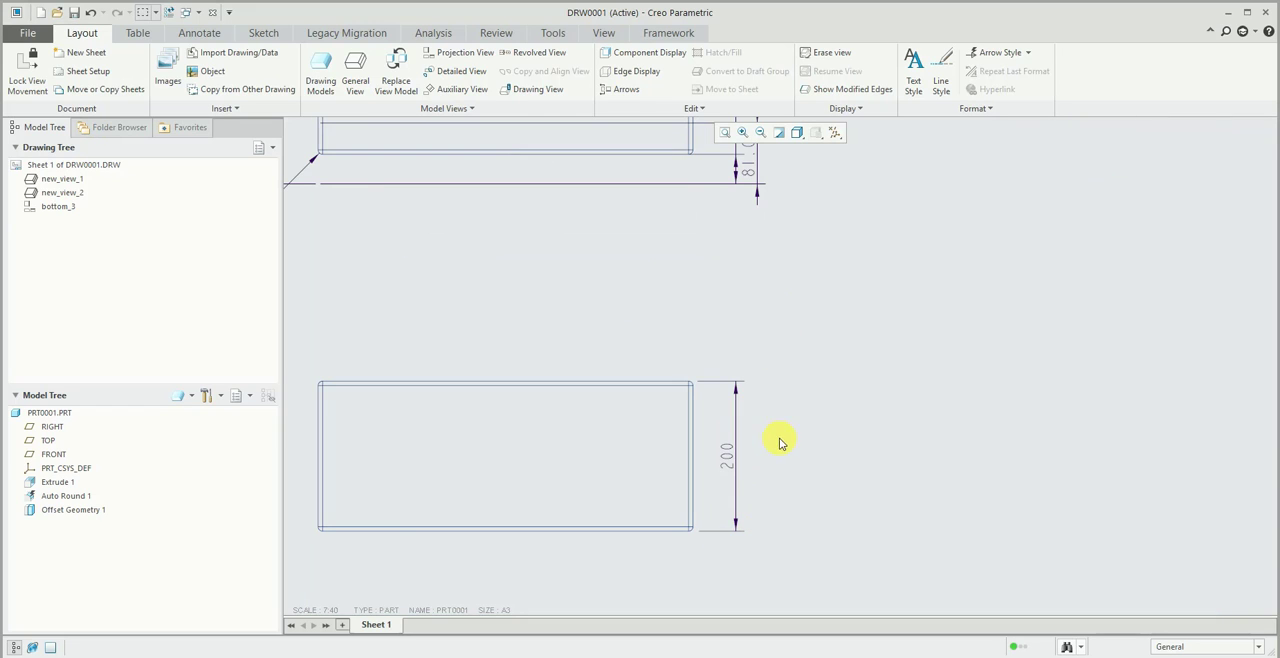
pyautogui.scroll(1, 815, 444)
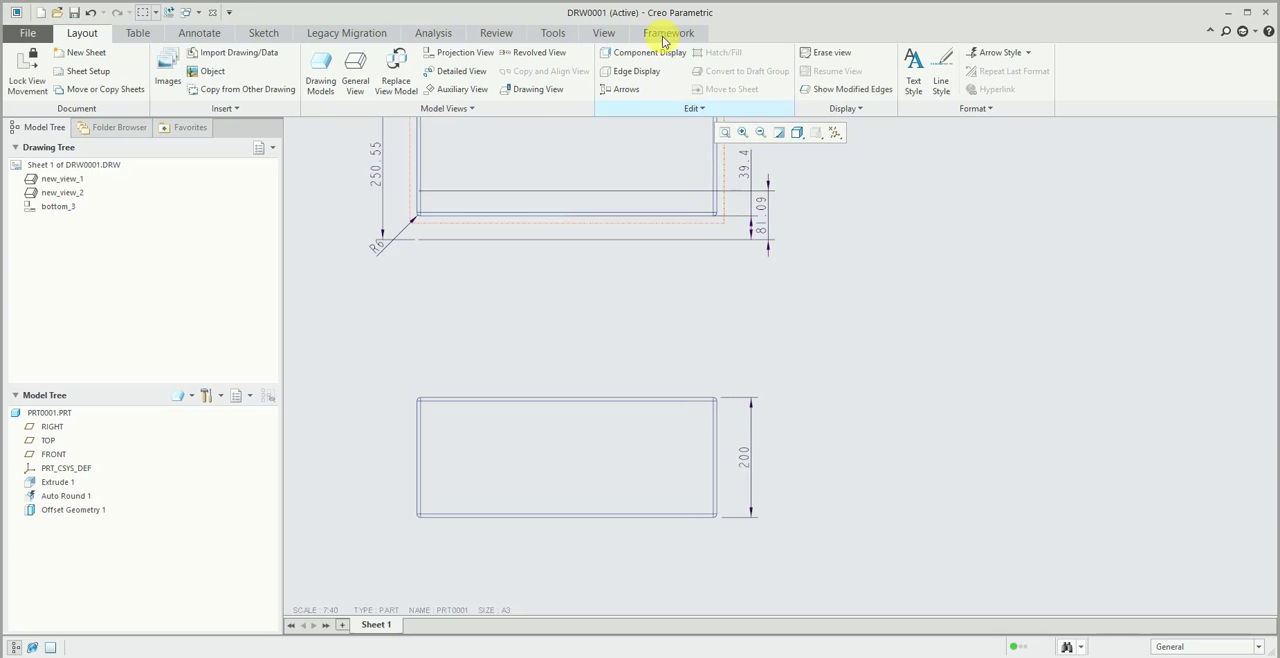
# - Switch to the PRT0001 part window to view the block, and return to the DRW0001 drawing
pyautogui.click(603, 33)
pyautogui.click(674, 72)
pyautogui.click(694, 106)
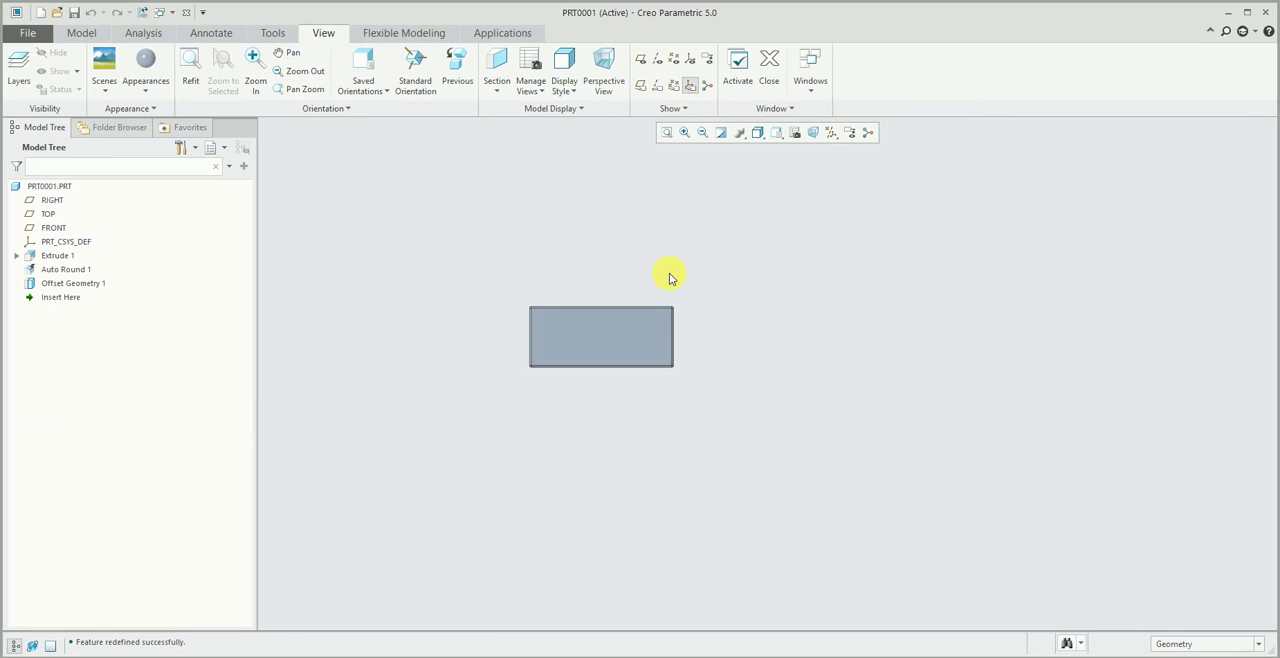
pyautogui.click(812, 72)
pyautogui.click(834, 114)
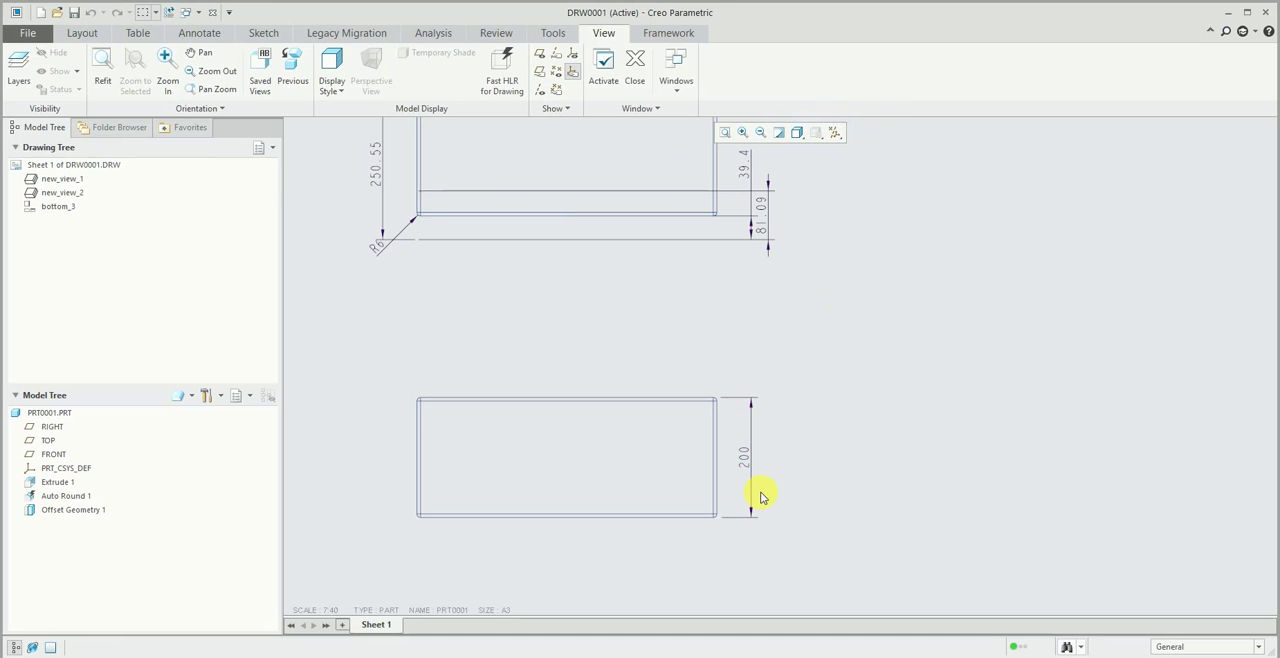
# - Set the projected view's depth dimension to 150 and regenerate the model
pyautogui.scroll(-2, 750, 475)
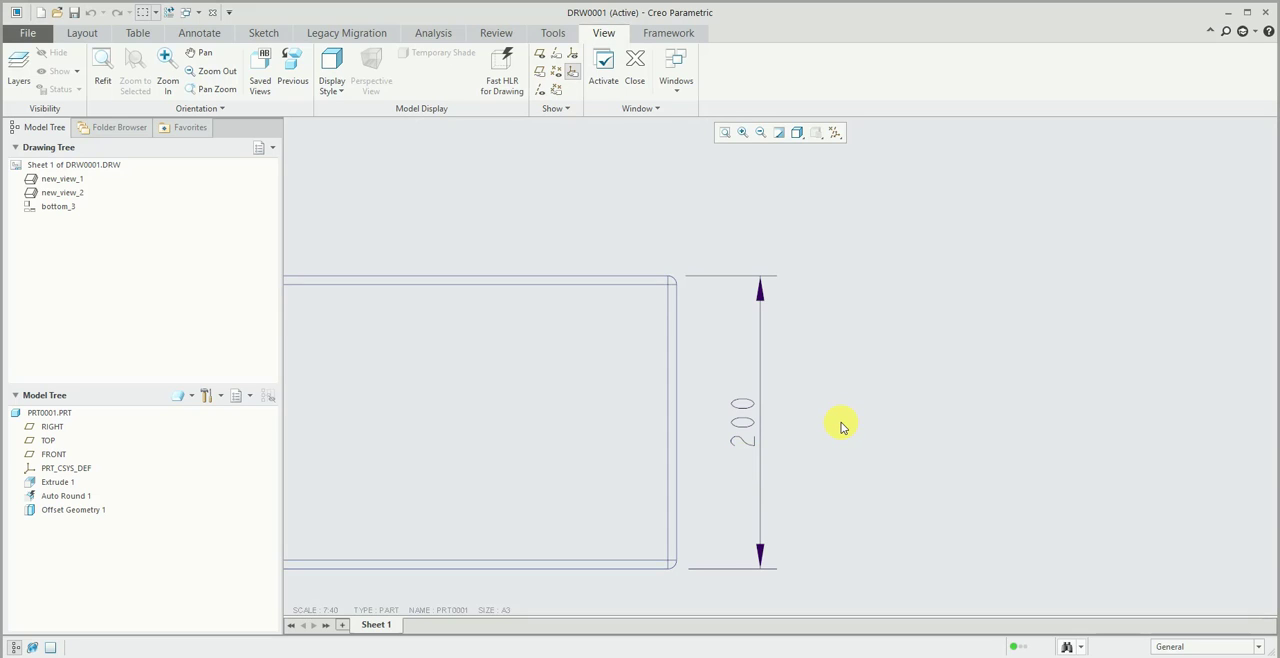
pyautogui.scroll(2, 841, 427)
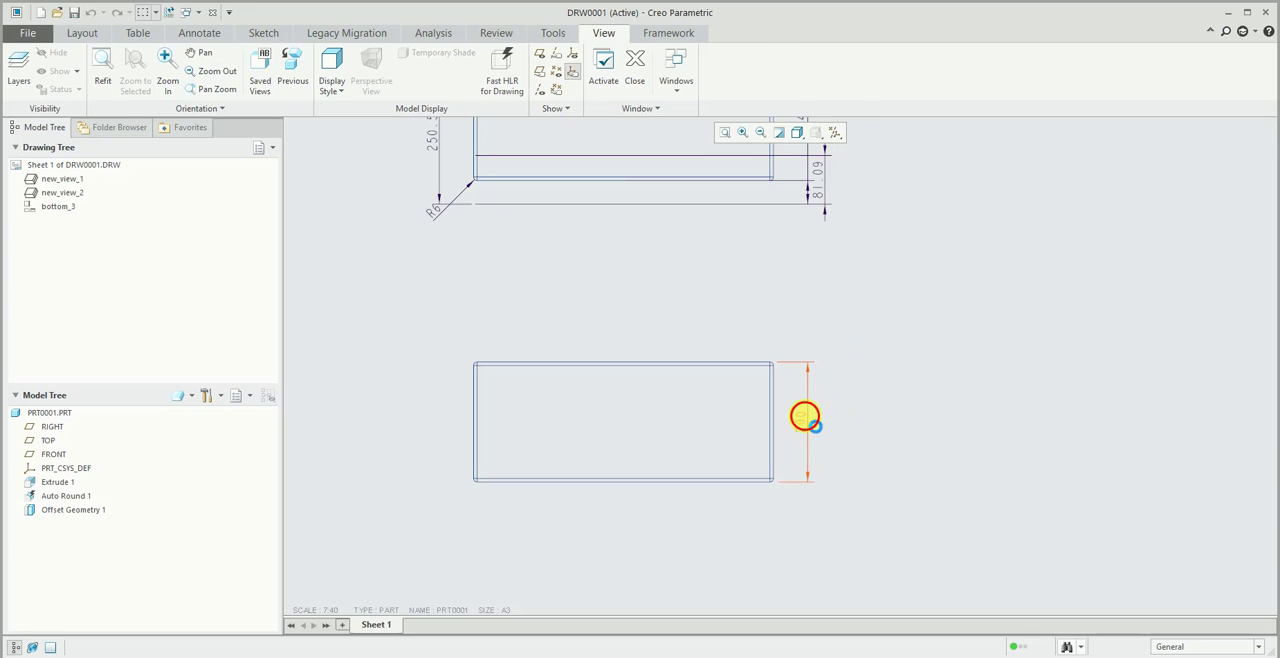
pyautogui.doubleClick(805, 416)
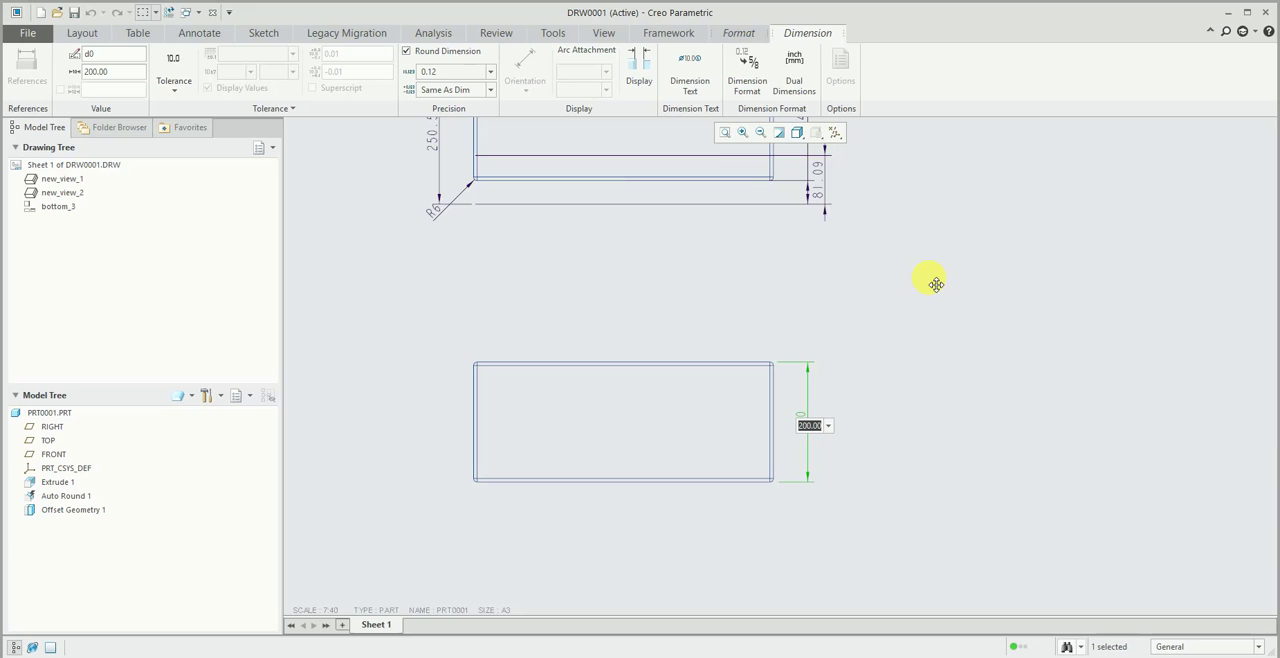
pyautogui.click(935, 284)
pyautogui.click(932, 283)
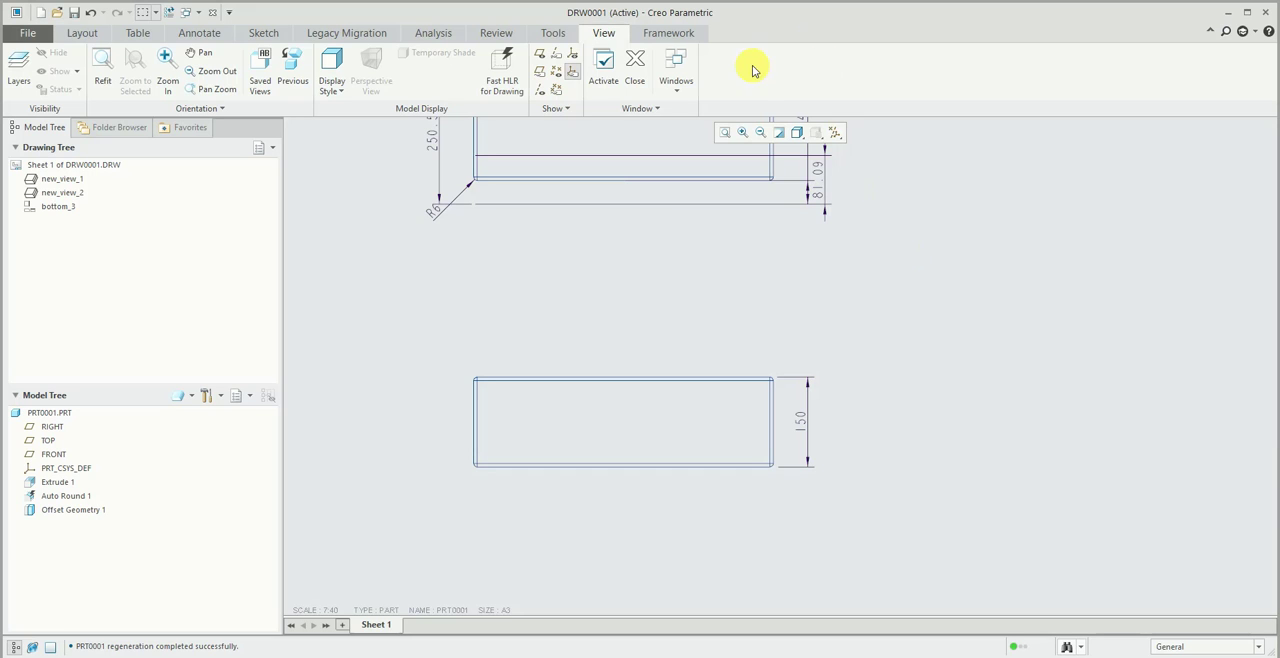
# - Switch to the PRT0001 part and show the extrusion's dimensions on the block to check its depth
pyautogui.click(678, 74)
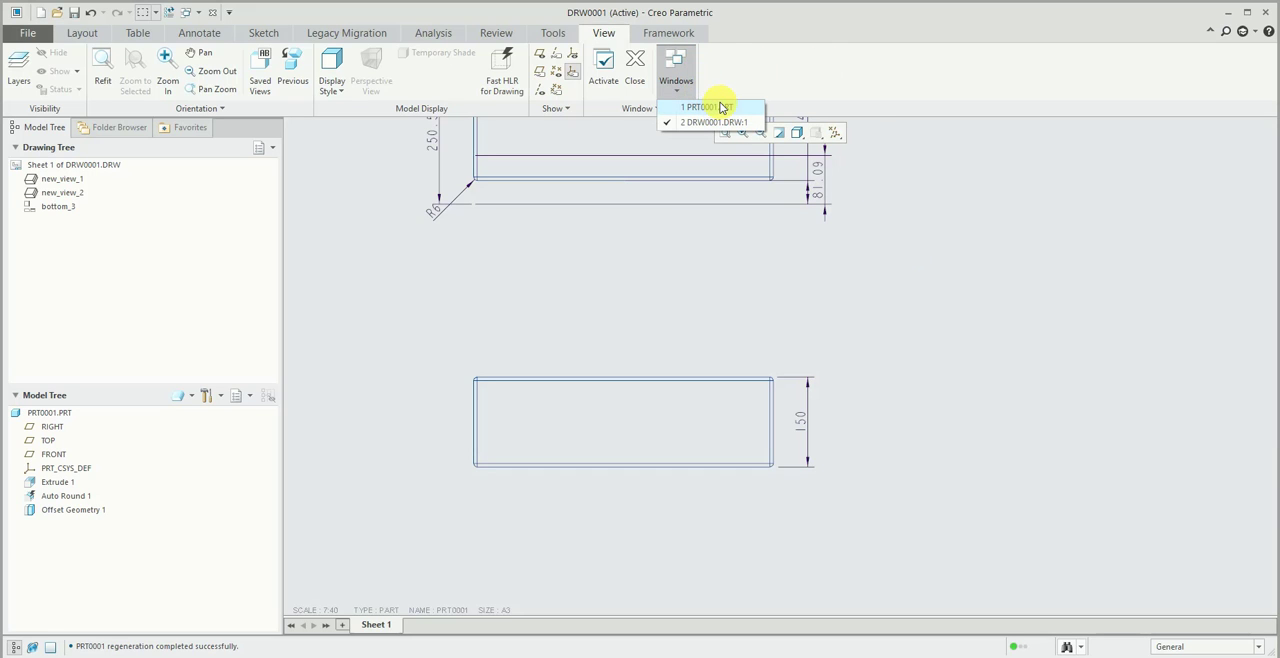
pyautogui.click(722, 107)
pyautogui.moveTo(631, 294); pyautogui.dragTo(610, 362, button='middle')
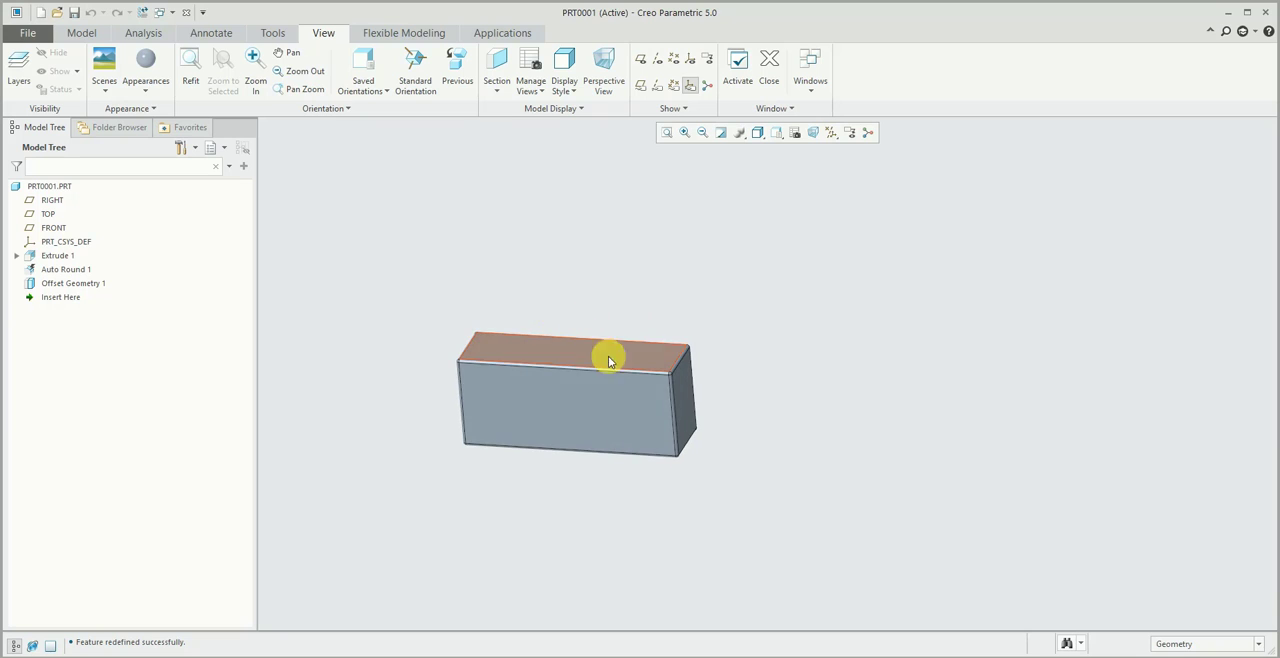
pyautogui.doubleClick(626, 394)
pyautogui.moveTo(518, 257); pyautogui.dragTo(528, 342, button='middle')
pyautogui.scroll(-6, 380, 352)
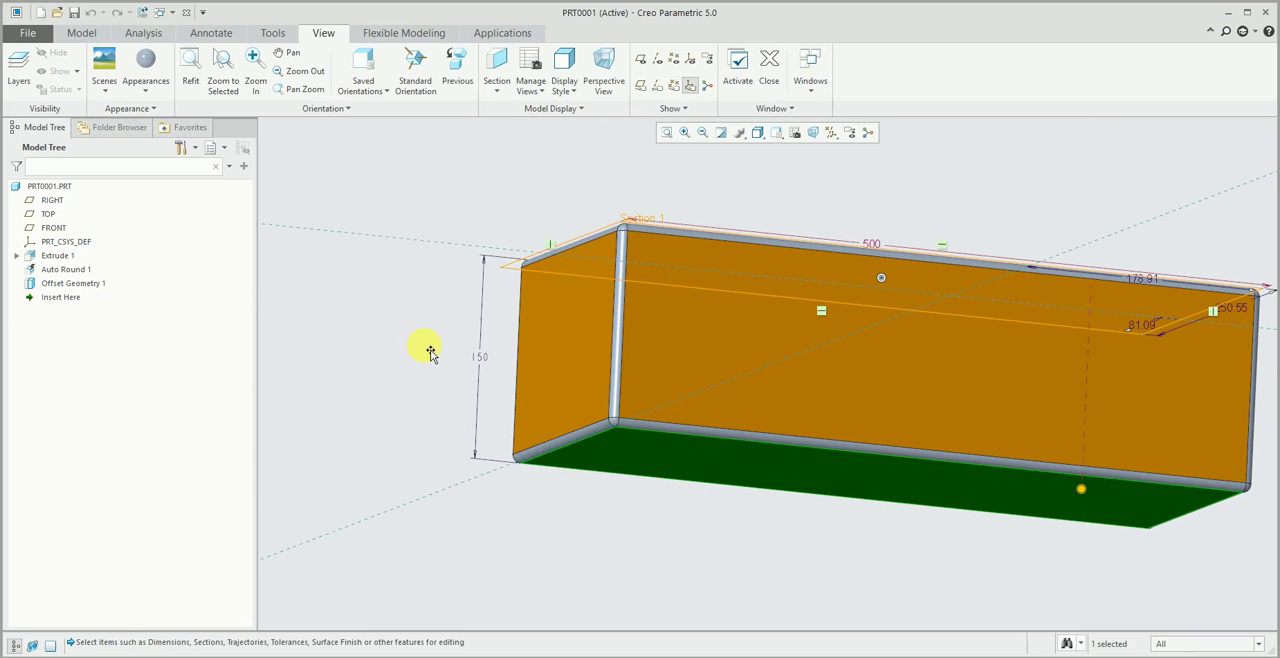
# - Regenerate the part and turn the block to show its upper face and rounded edges
pyautogui.click(84, 32)
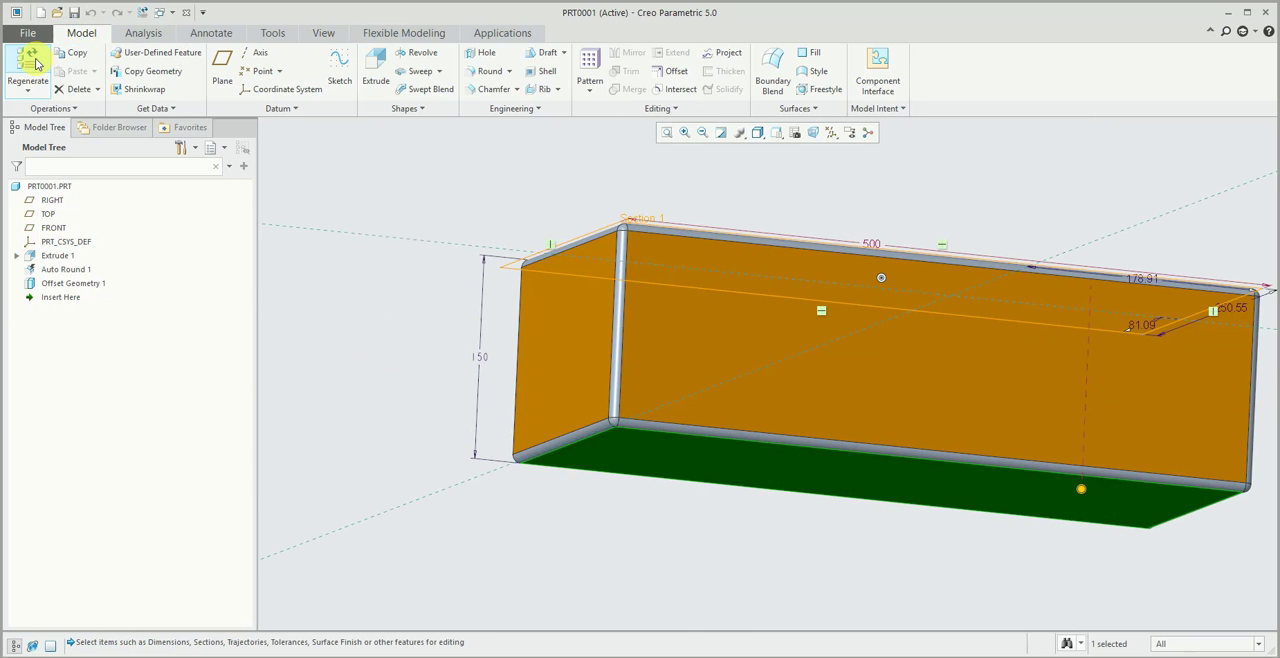
pyautogui.click(28, 62)
pyautogui.click(440, 183)
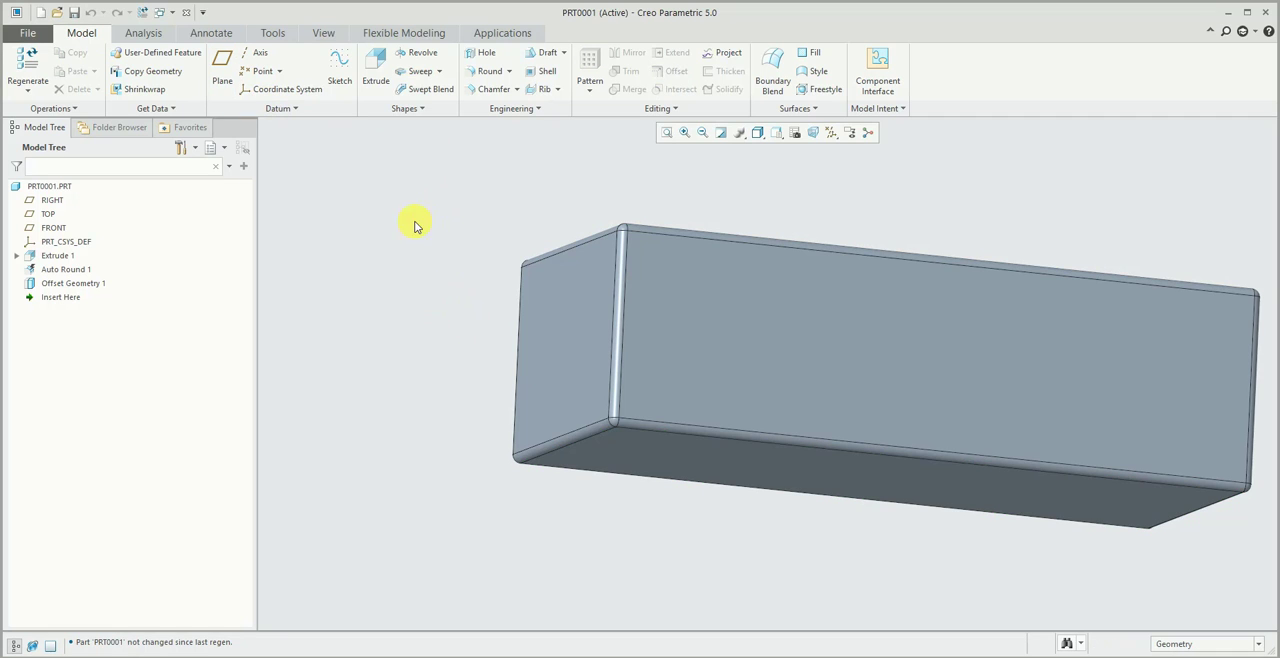
pyautogui.moveTo(411, 197); pyautogui.dragTo(410, 251, button='middle')
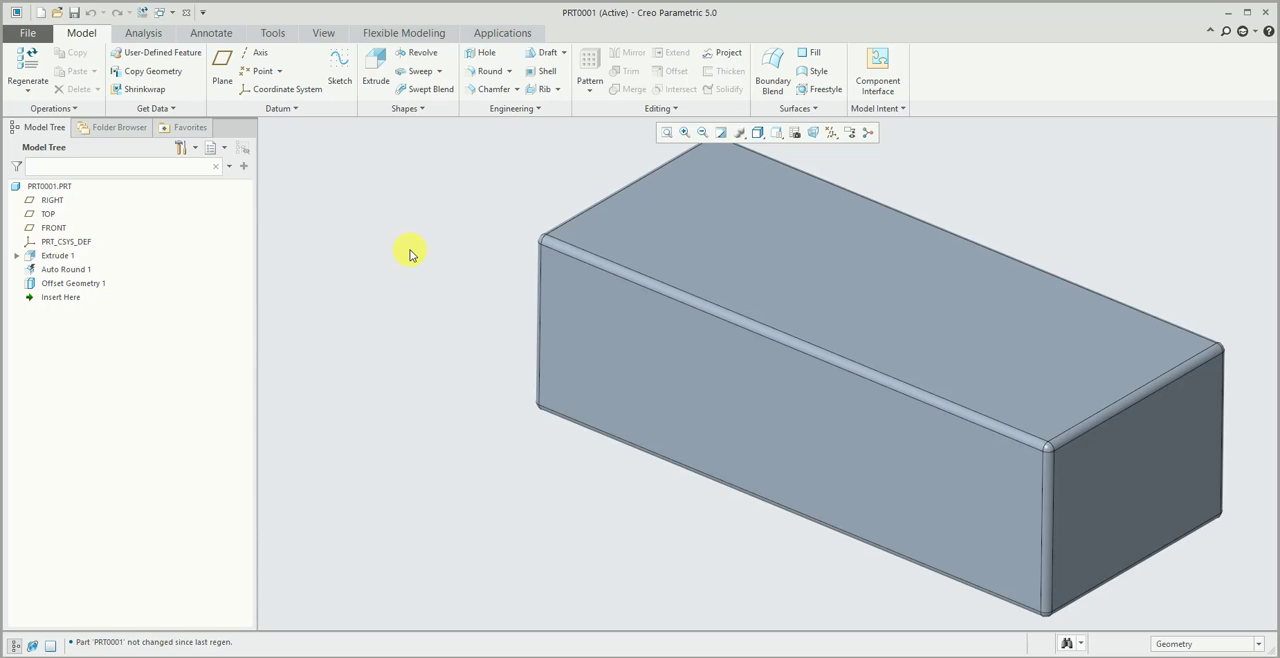
pyautogui.click(28, 33)
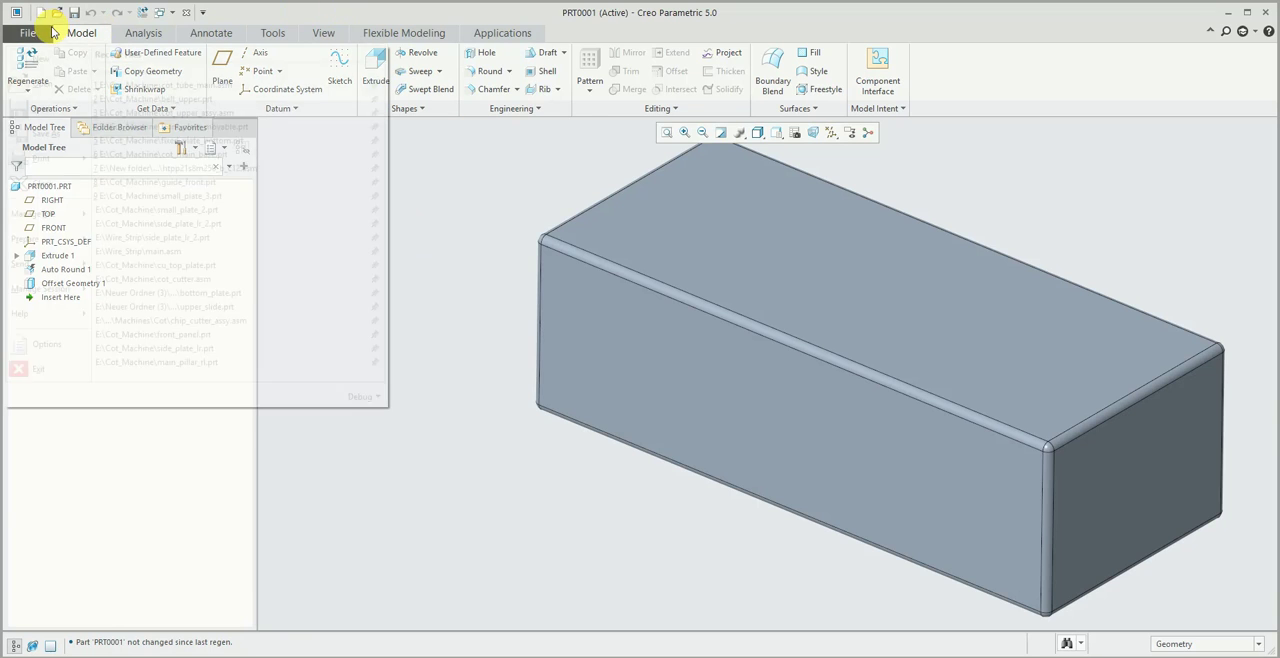
pyautogui.click(41, 59)
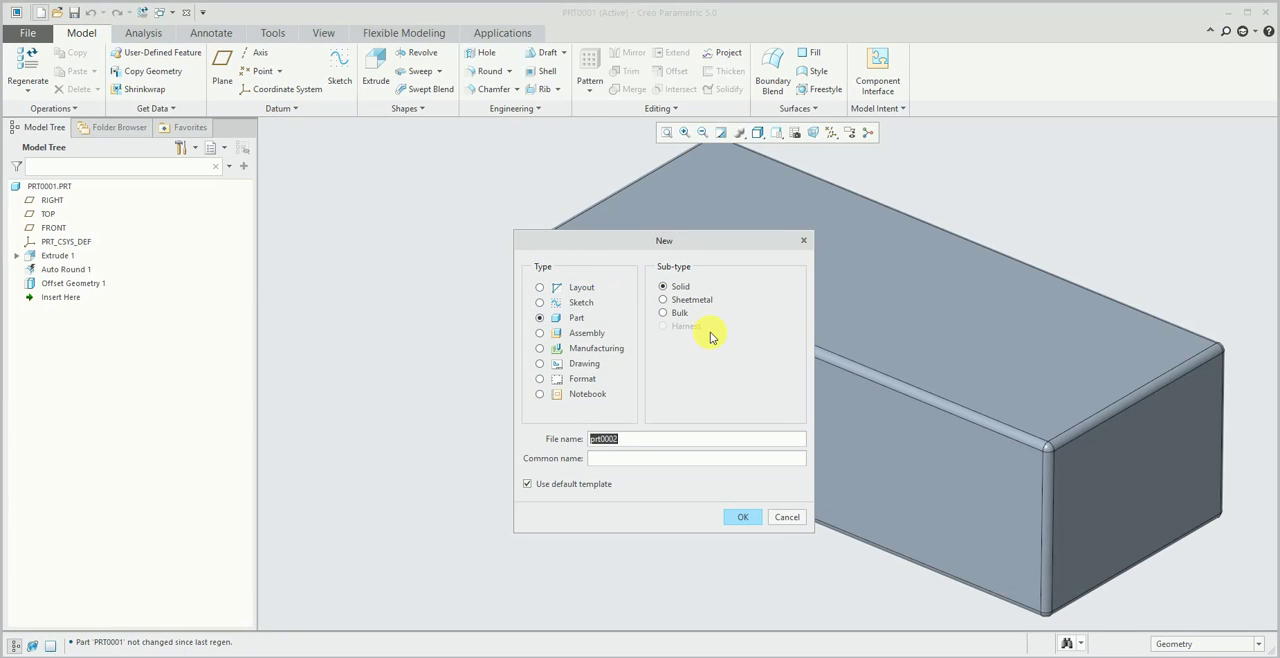
pyautogui.click(540, 333)
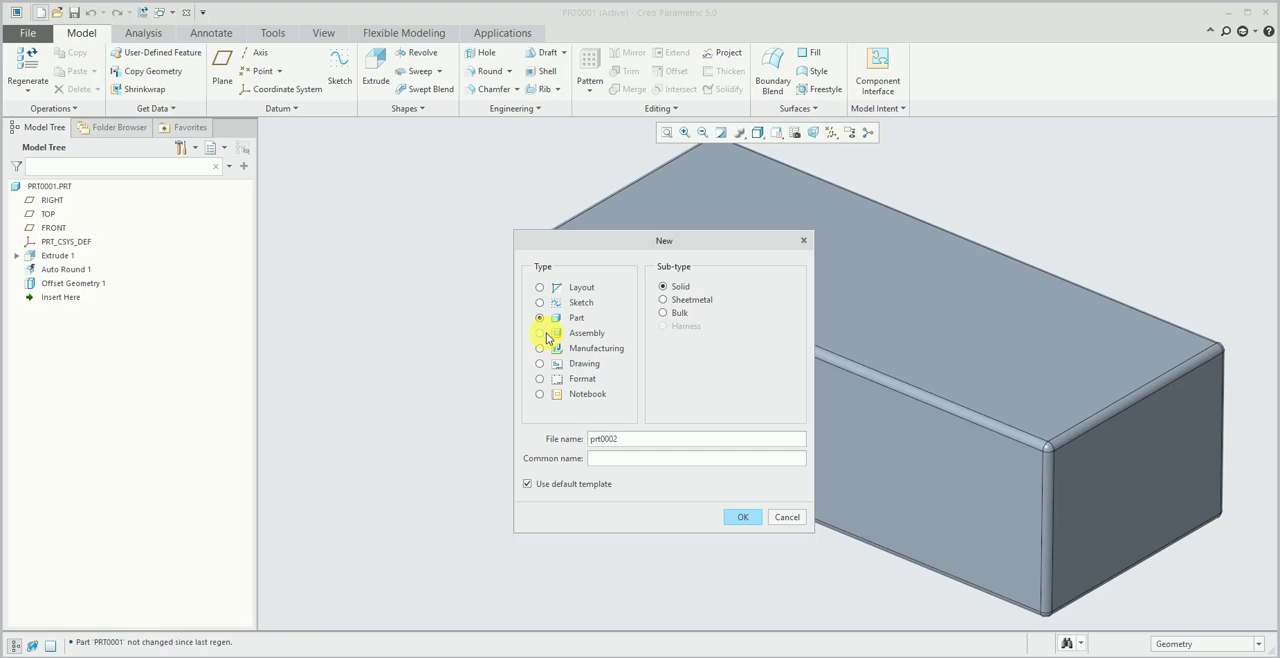
pyautogui.click(787, 517)
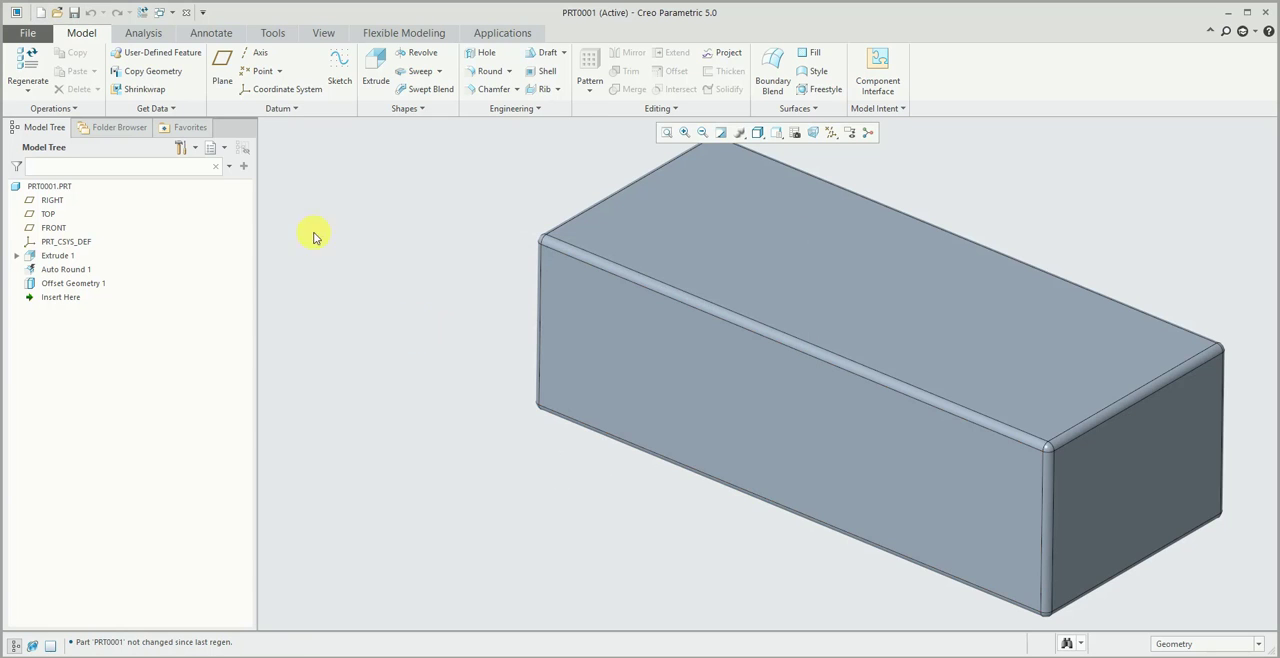
pyautogui.click(33, 38)
pyautogui.click(40, 59)
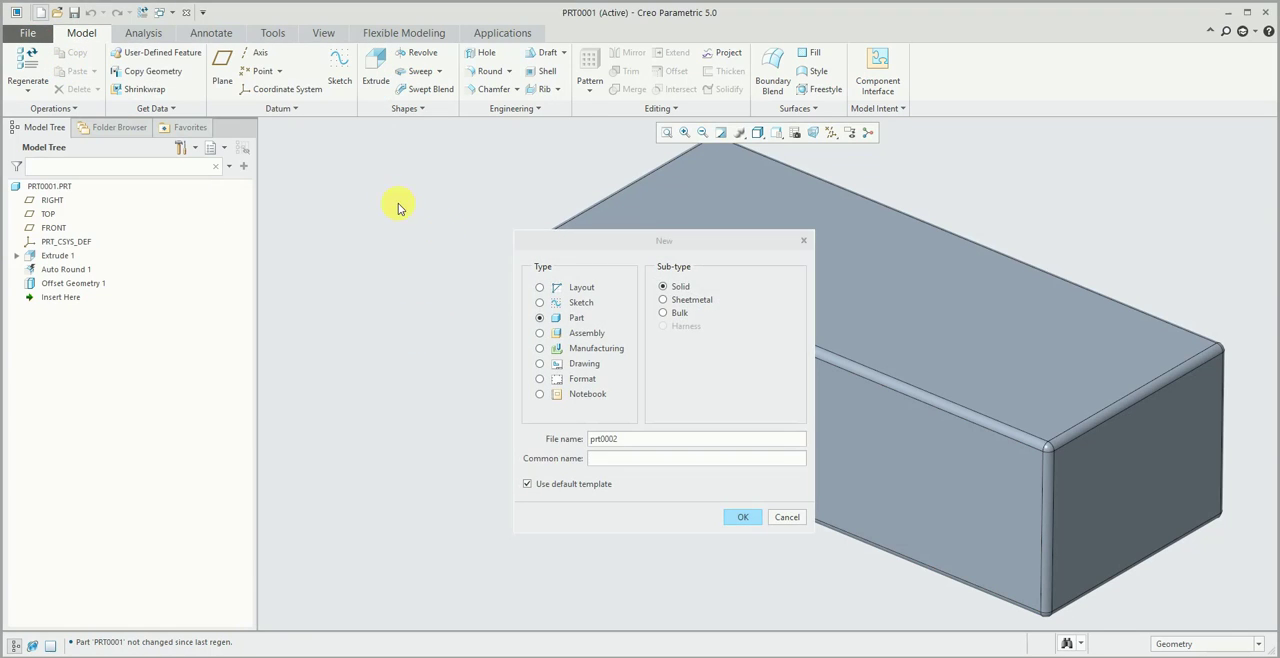
pyautogui.click(784, 518)
# - Save PRT0001.PRT in a new folder named x on the Desktop
pyautogui.click(74, 12)
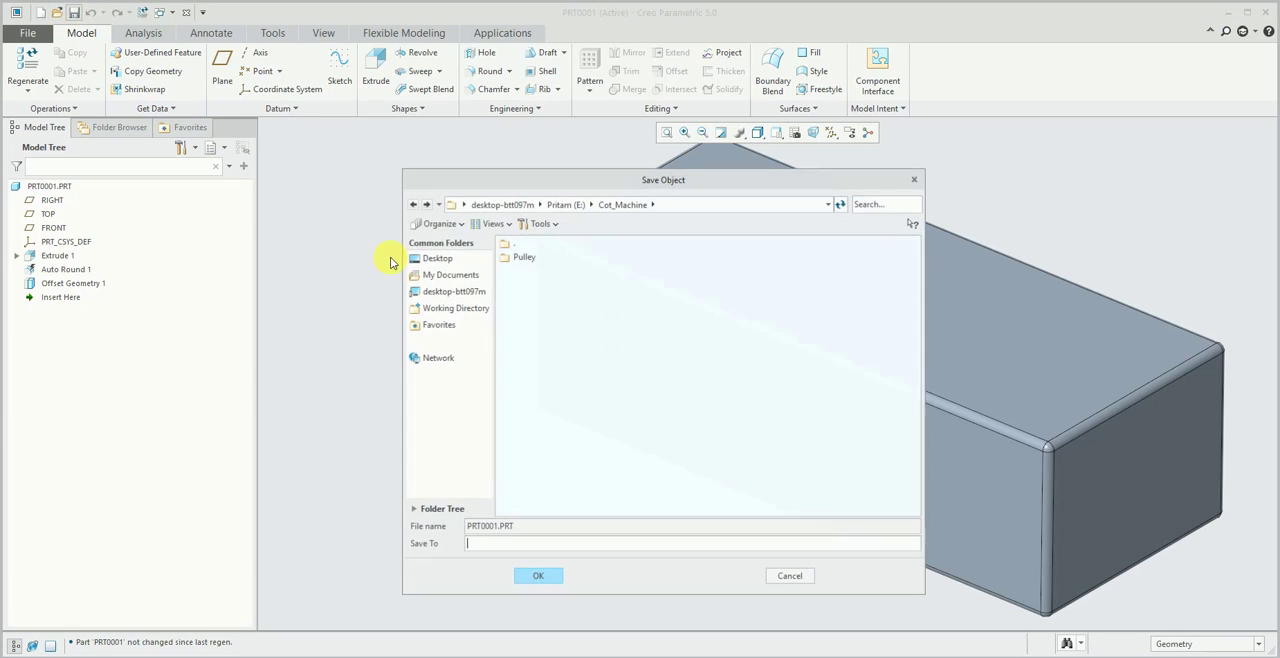
pyautogui.click(424, 260)
pyautogui.rightClick(617, 401)
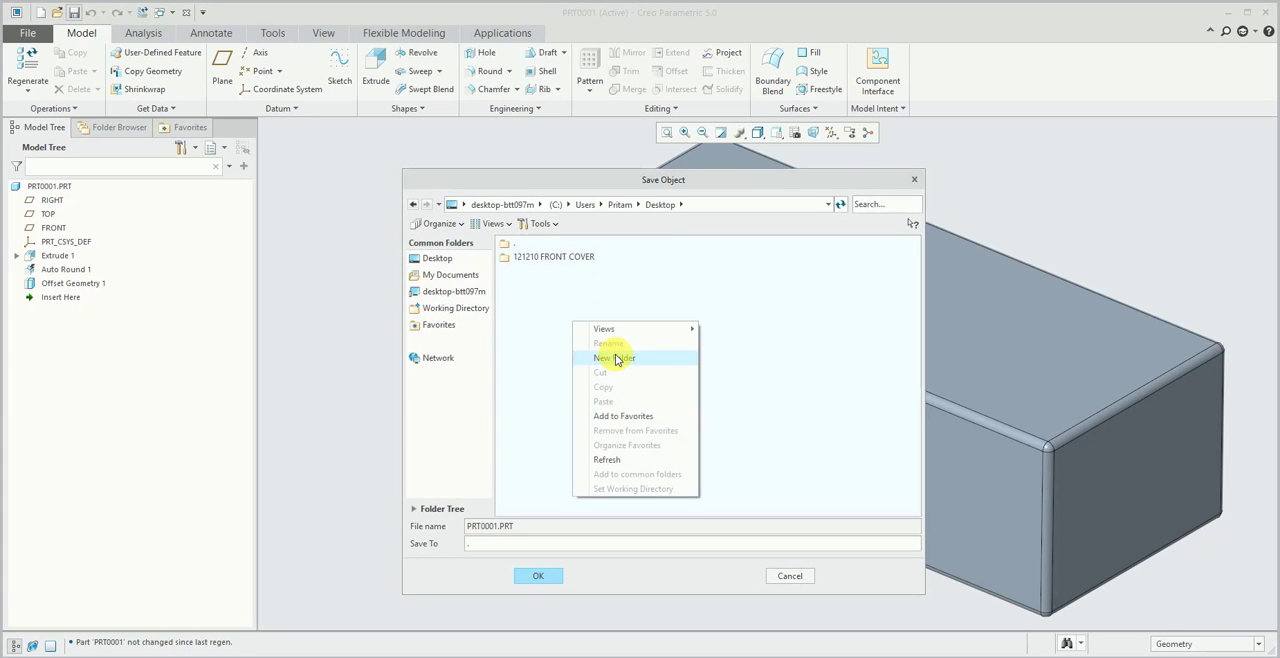
pyautogui.click(626, 357)
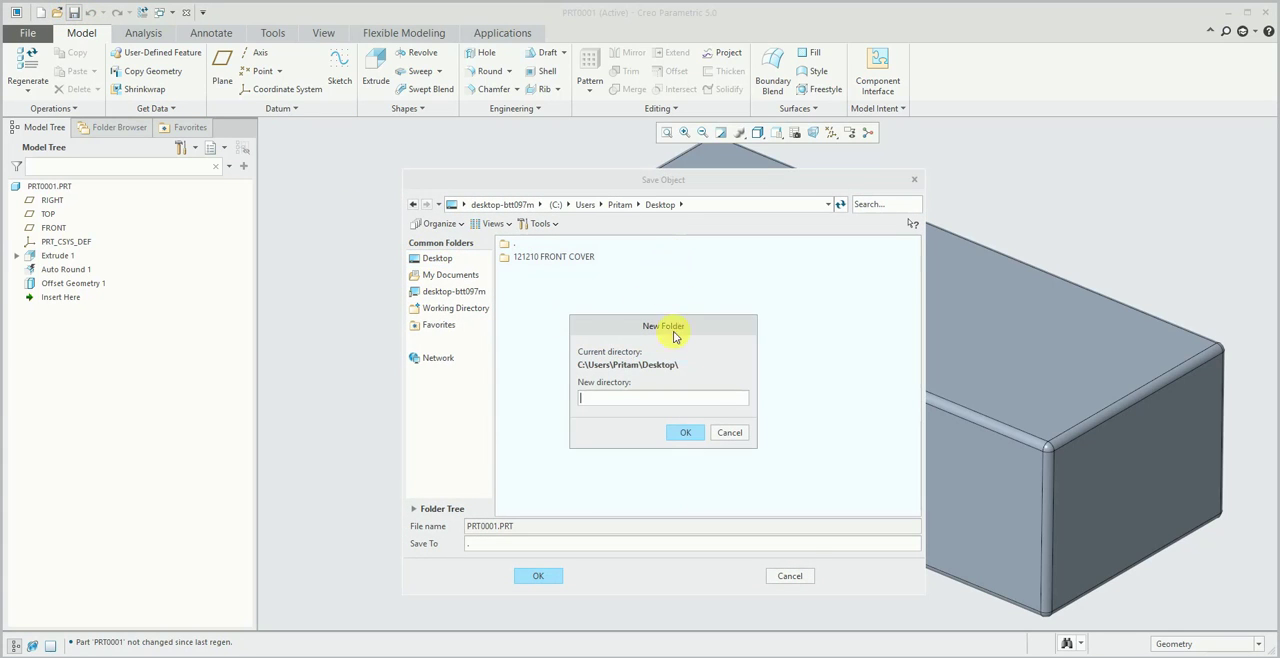
pyautogui.click(683, 434)
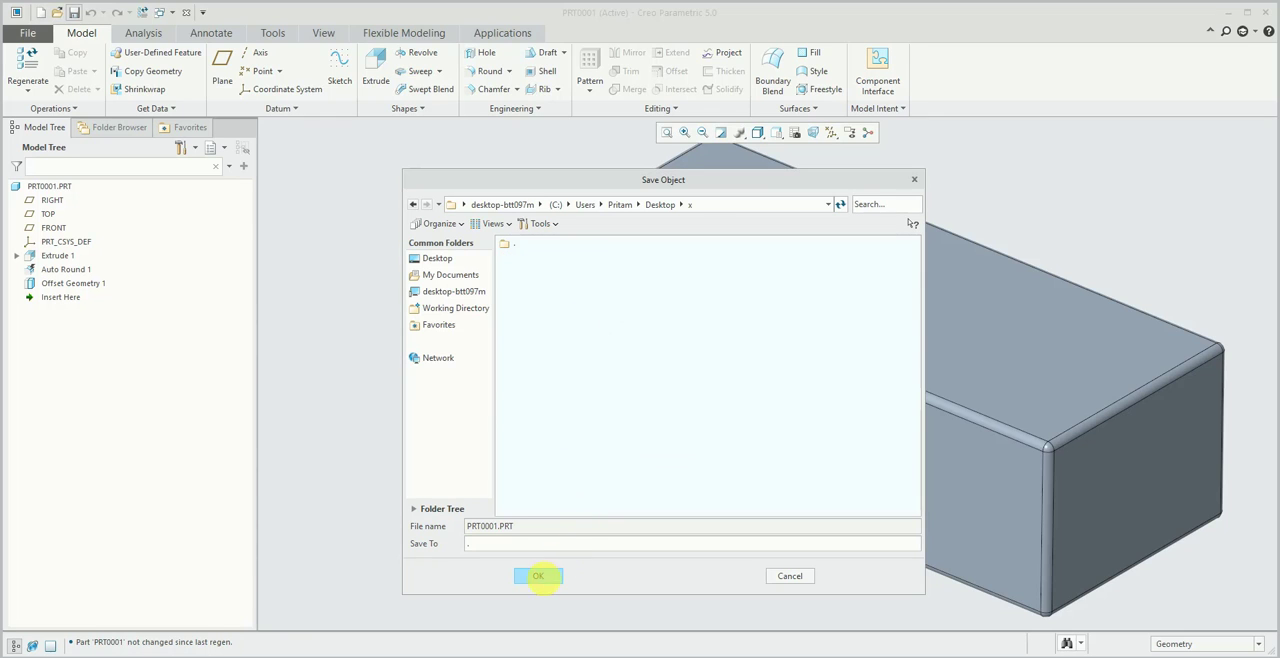
pyautogui.click(538, 575)
# - Save a copy of the part in folder x under the new file name 2
pyautogui.click(322, 33)
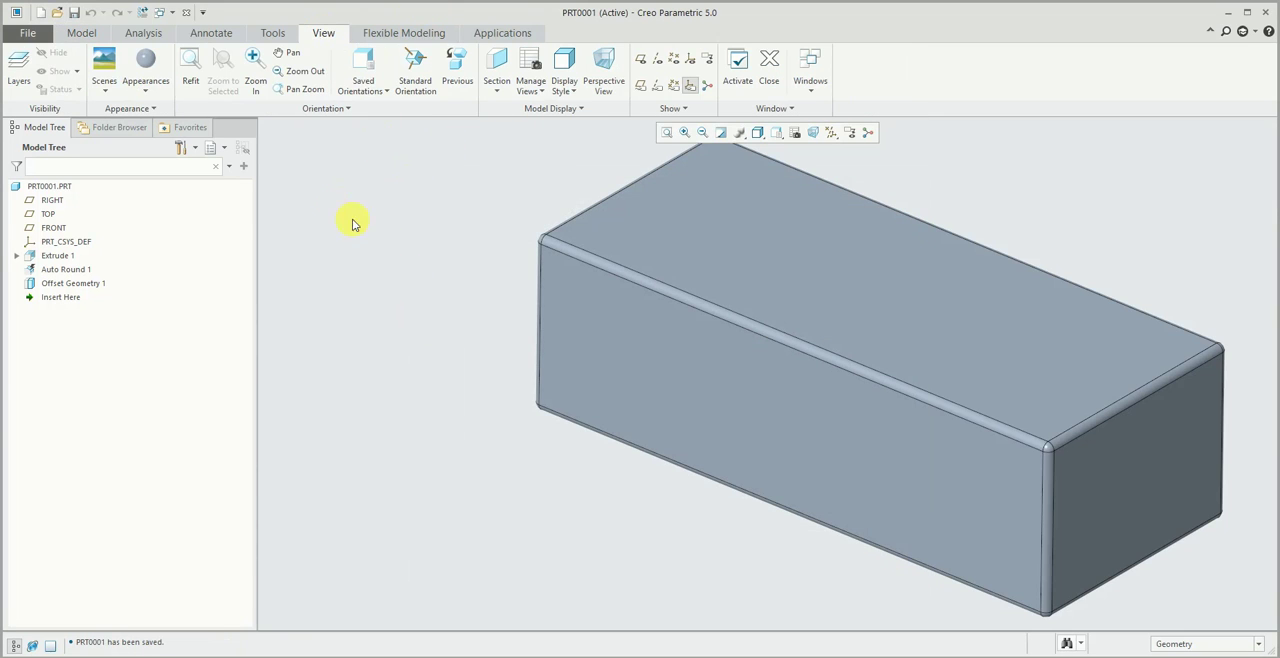
pyautogui.click(28, 33)
pyautogui.moveTo(61, 135)
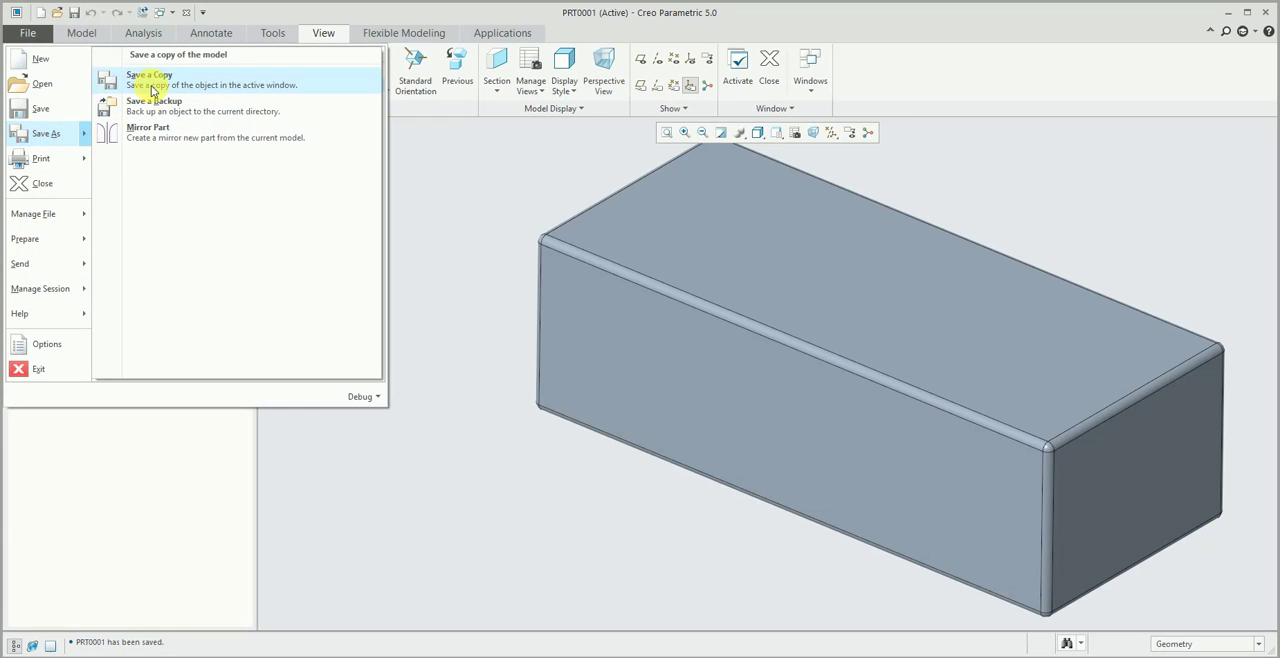
pyautogui.click(151, 85)
pyautogui.write('2')
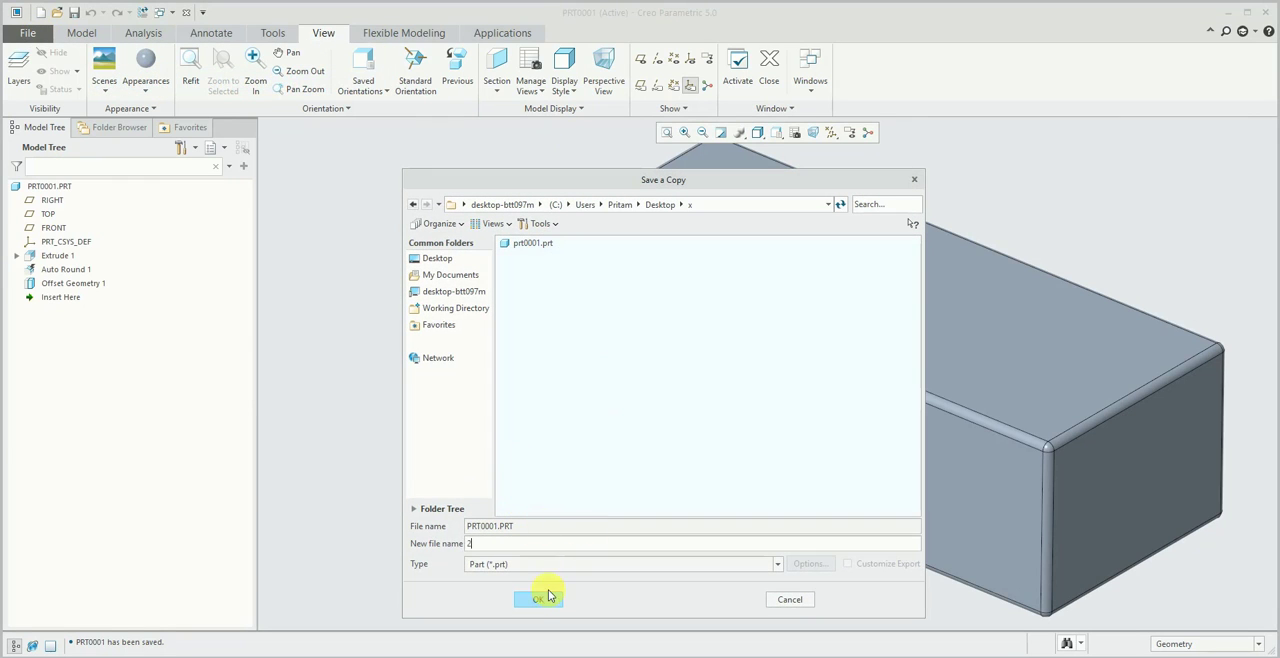
pyautogui.click(538, 599)
# - Close the part window and save the DRW0001 drawing in folder x
pyautogui.click(764, 72)
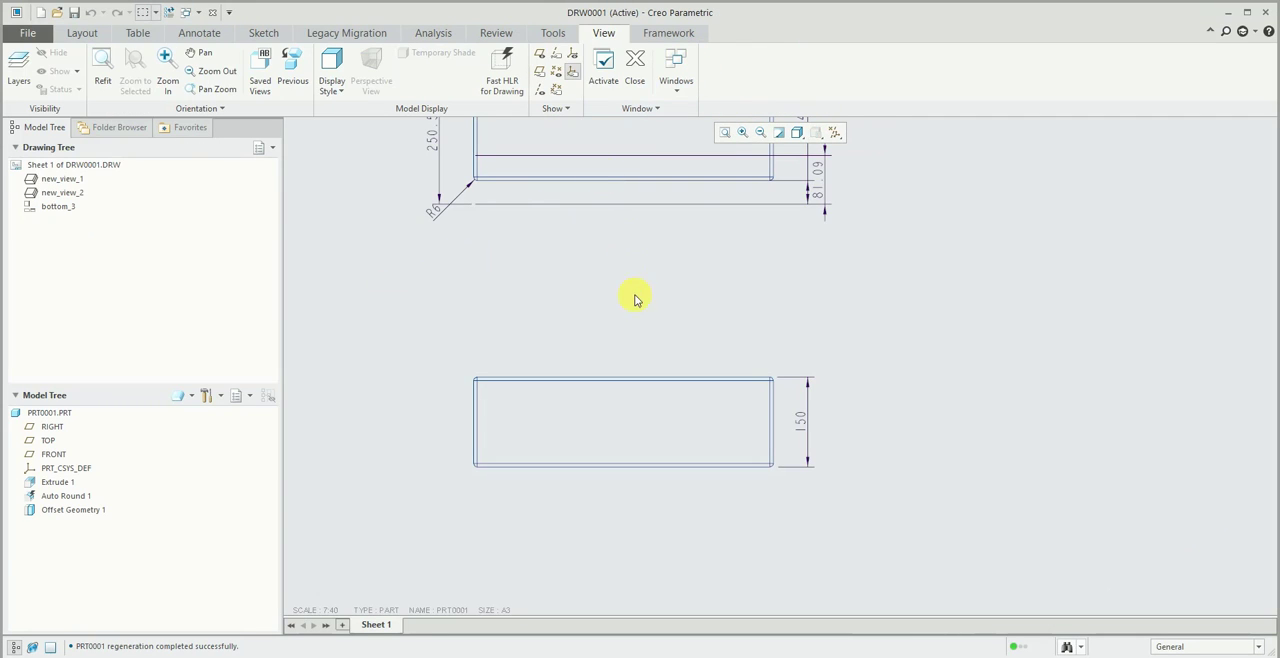
pyautogui.click(74, 12)
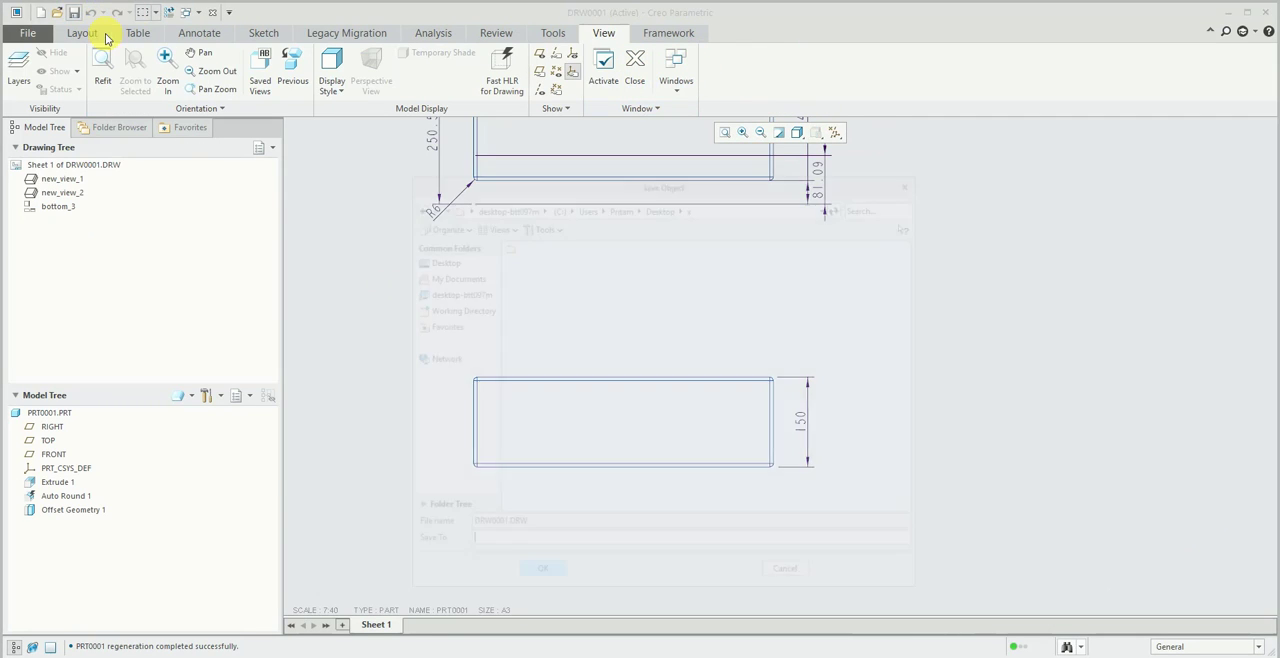
pyautogui.click(548, 576)
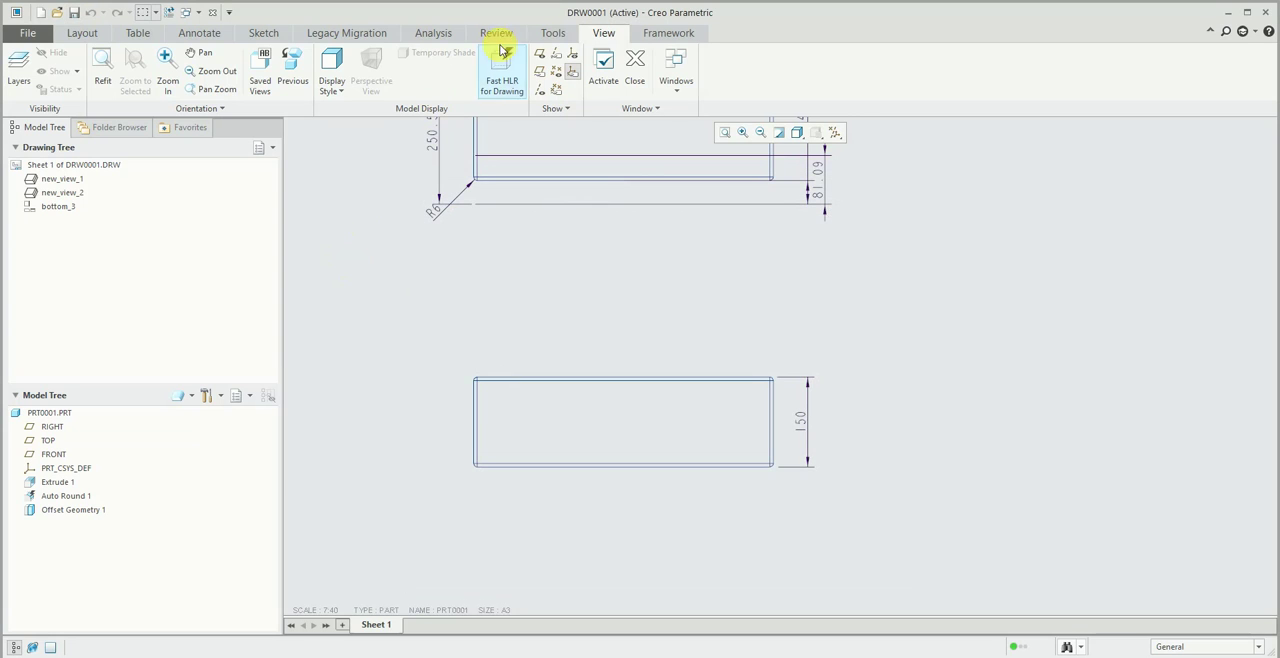
# - Close the drawing and erase the undisplayed PRT0001.PRT and DRW0001.DRW from the session
pyautogui.click(634, 72)
pyautogui.click(183, 68)
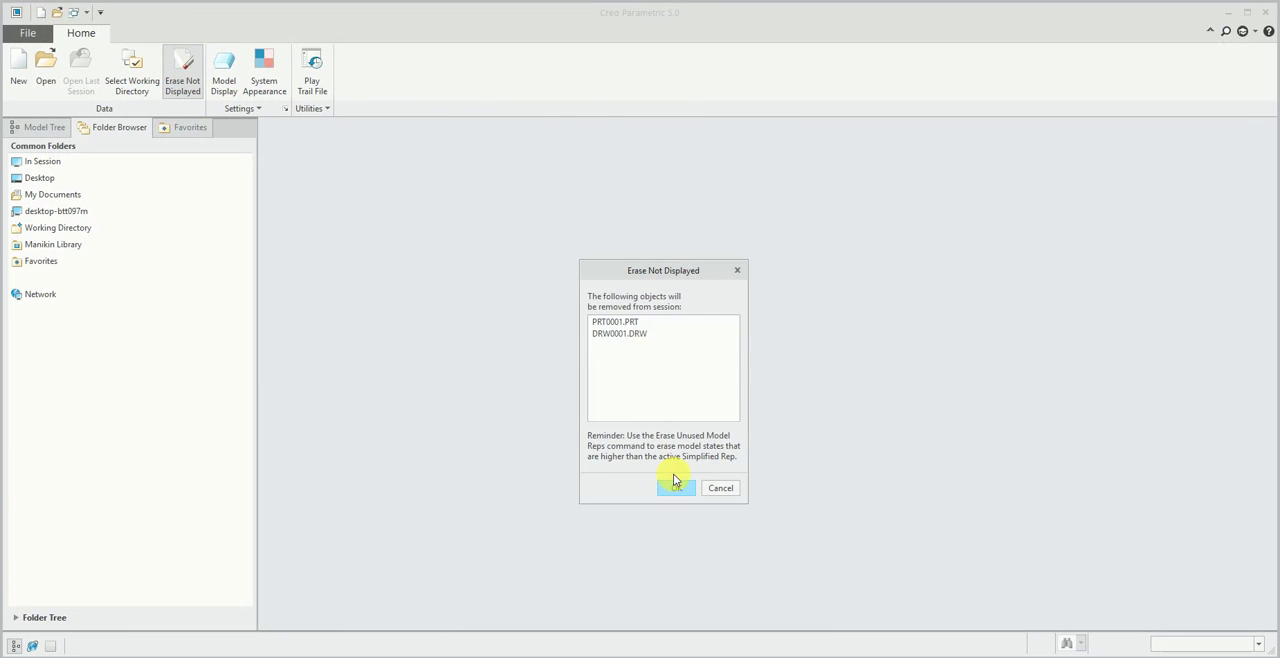
pyautogui.click(673, 482)
# - Create a new assembly using the default file name and template
pyautogui.click(18, 68)
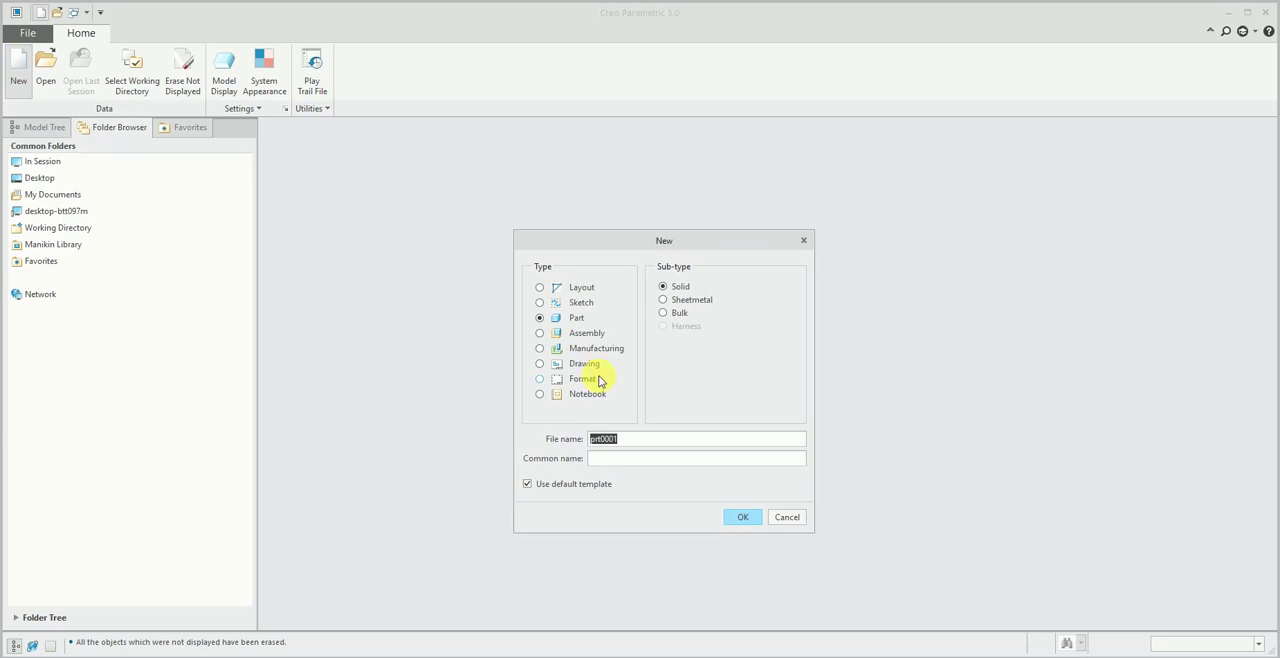
pyautogui.click(590, 333)
pyautogui.click(745, 517)
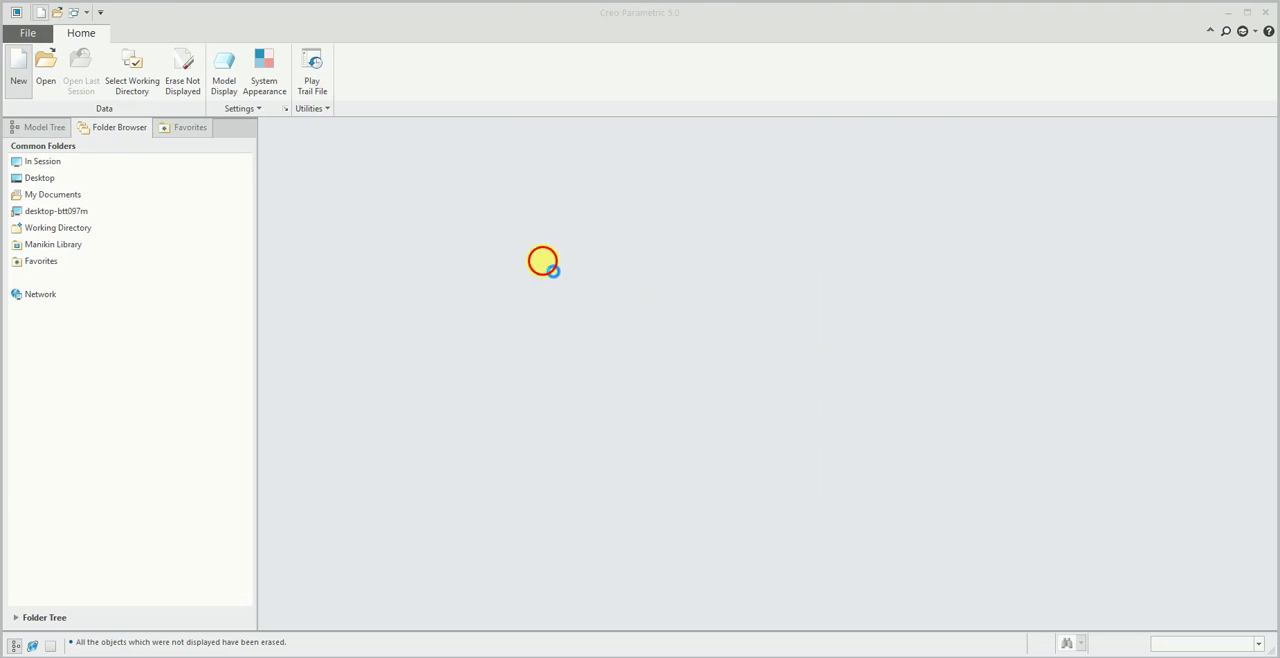
# - Assemble 2.prt from folder x as the first component and place it with the Default constraint
pyautogui.click(228, 68)
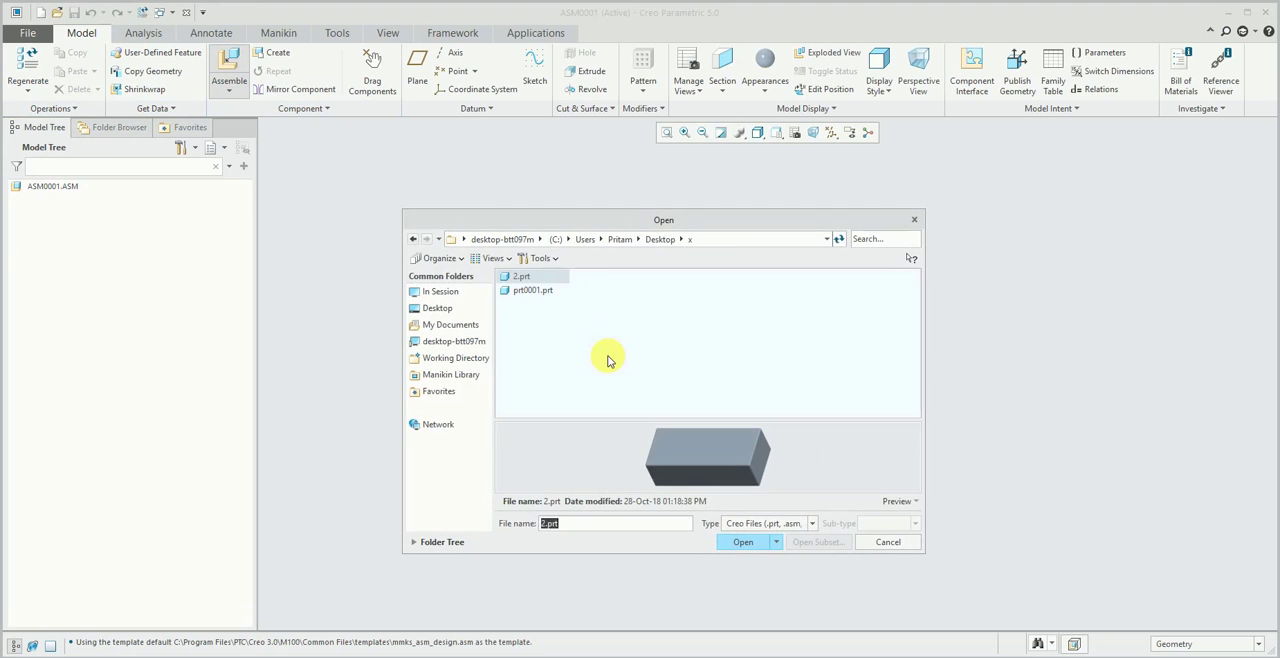
pyautogui.click(527, 277)
pyautogui.doubleClick(532, 279)
pyautogui.click(211, 71)
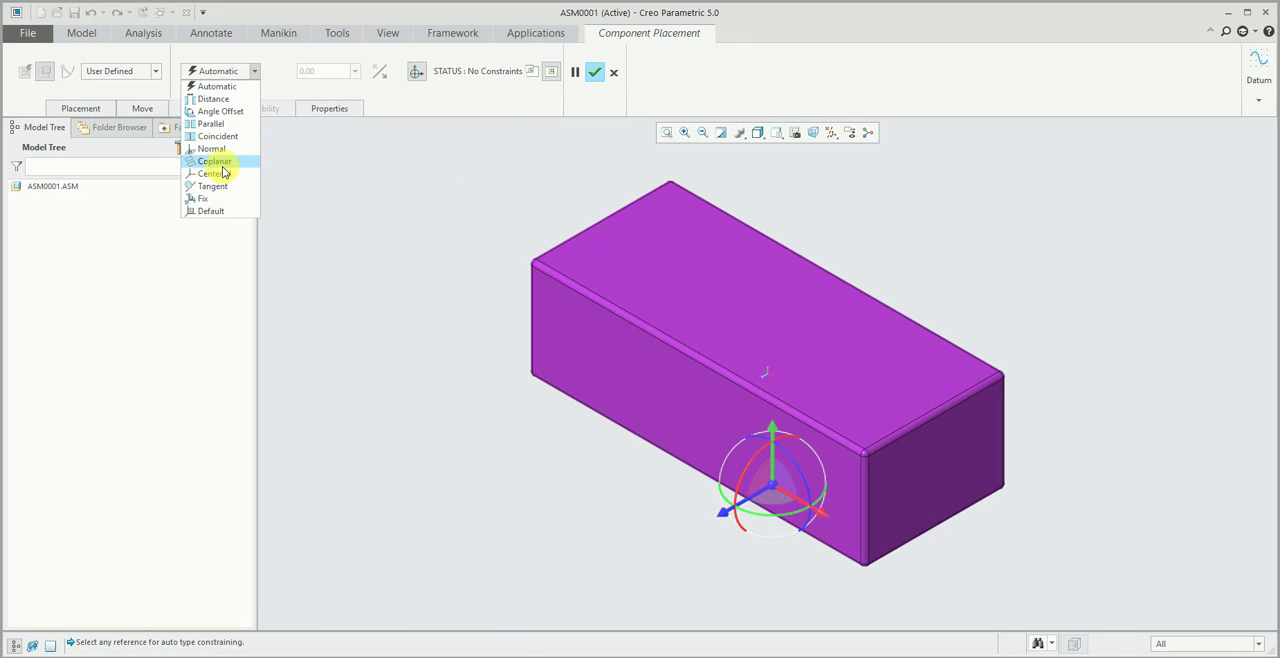
pyautogui.click(209, 211)
pyautogui.middleClick(790, 262)
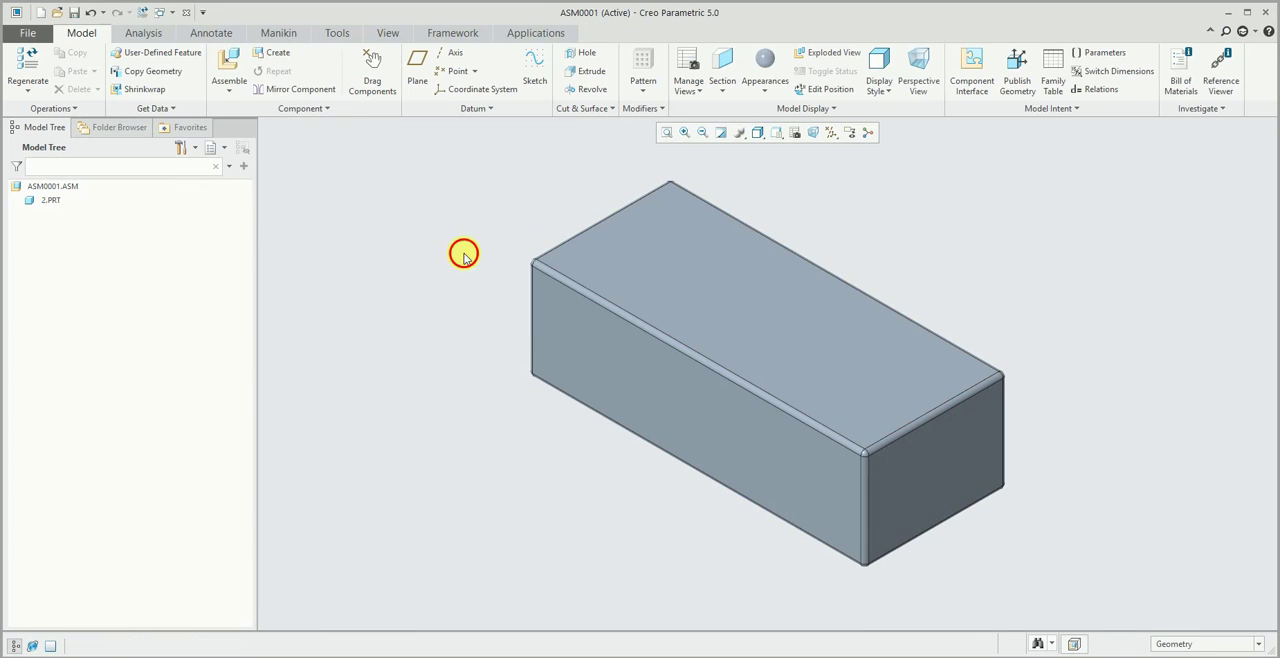
# - Add prt0001.prt to the assembly and reference its end face to a face of the first block
pyautogui.click(241, 70)
pyautogui.click(505, 292)
pyautogui.doubleClick(505, 292)
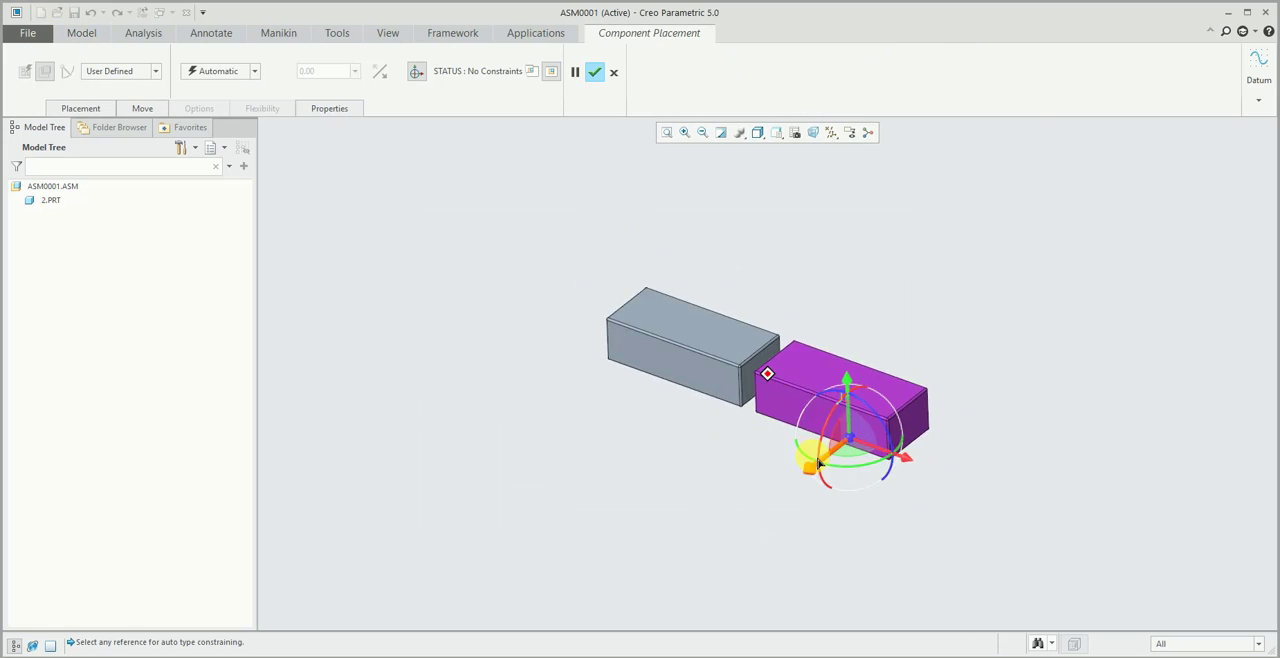
pyautogui.scroll(5, 785, 378)
pyautogui.click(654, 320)
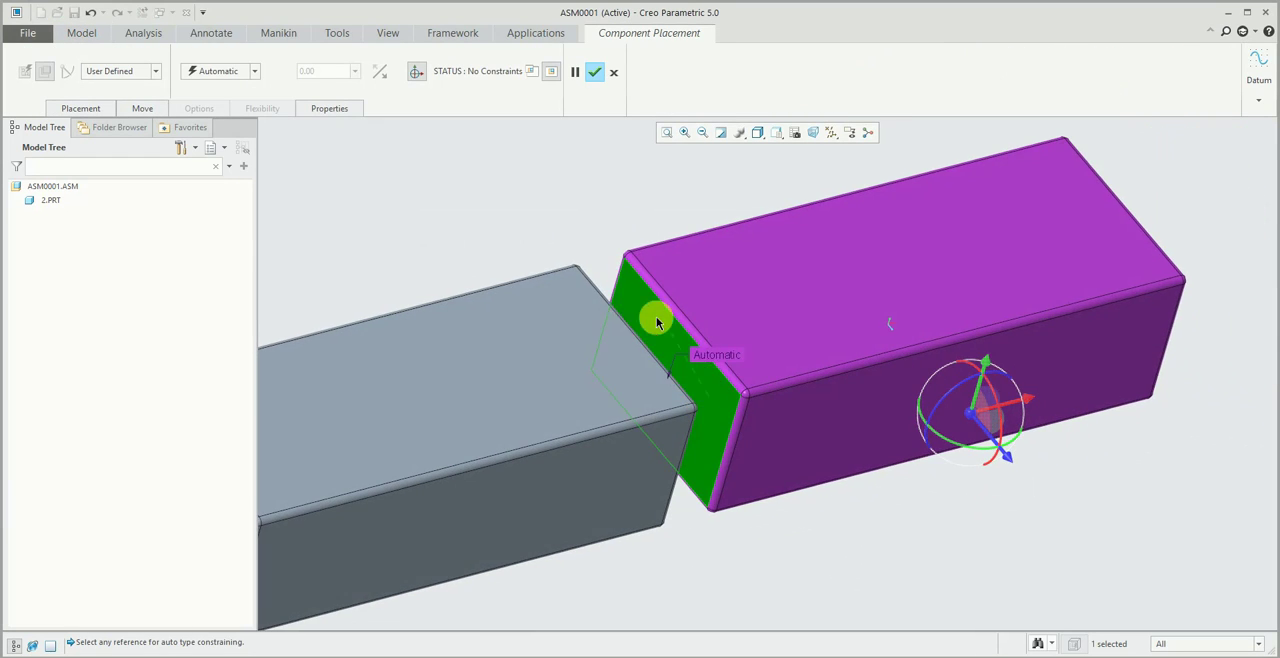
pyautogui.scroll(1, 640, 330)
pyautogui.click(652, 300)
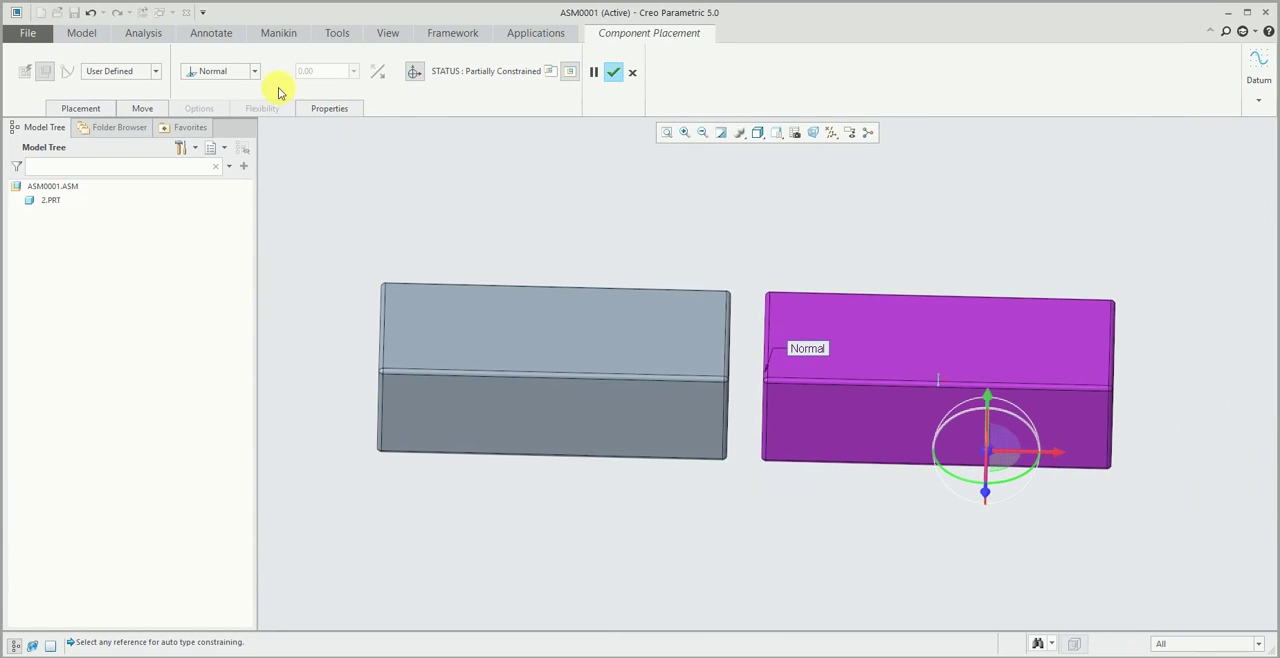
# - Change the constraint type between the two referenced block faces to Coincident
pyautogui.click(233, 76)
pyautogui.moveTo(560, 226)
pyautogui.mouseDown(button='middle')
pyautogui.moveTo(726, 280)
pyautogui.moveTo(728, 316)
pyautogui.mouseUp(button='middle')
pyautogui.click(220, 71)
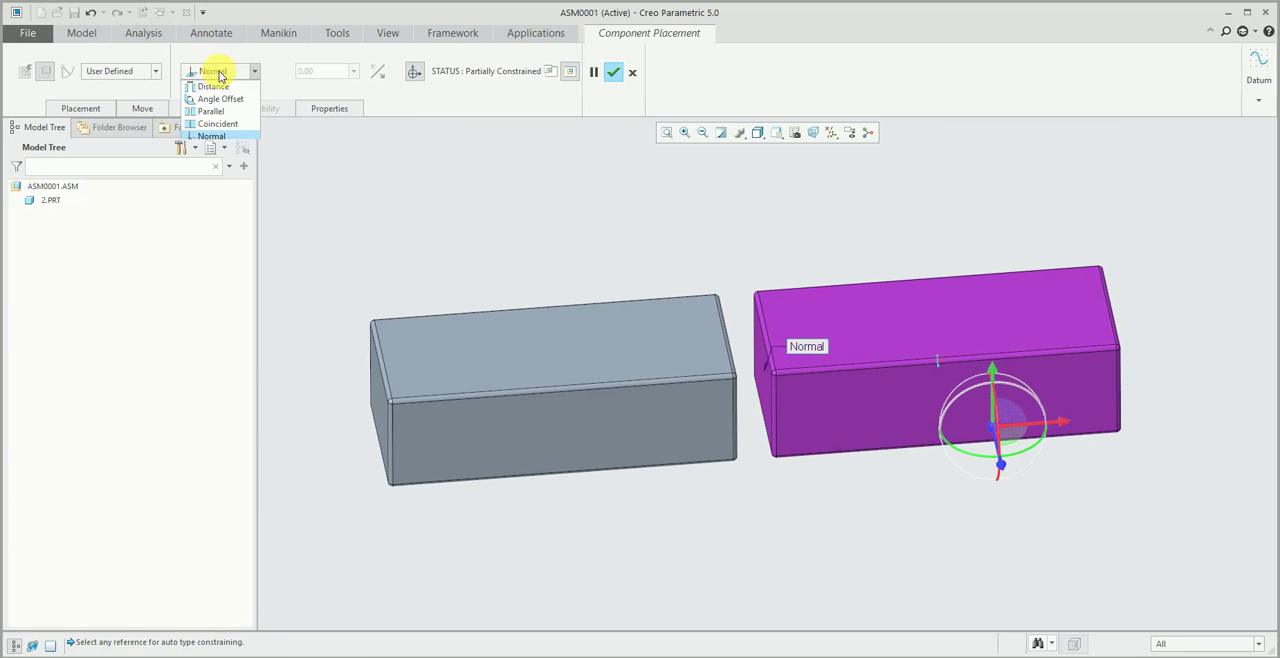
pyautogui.click(217, 130)
# - Align the upright block's adjacent side faces Coincident with the base block's matching faces and complete the component placement
pyautogui.moveTo(586, 198); pyautogui.dragTo(880, 396, button='middle')
pyautogui.scroll(-3, 846, 380)
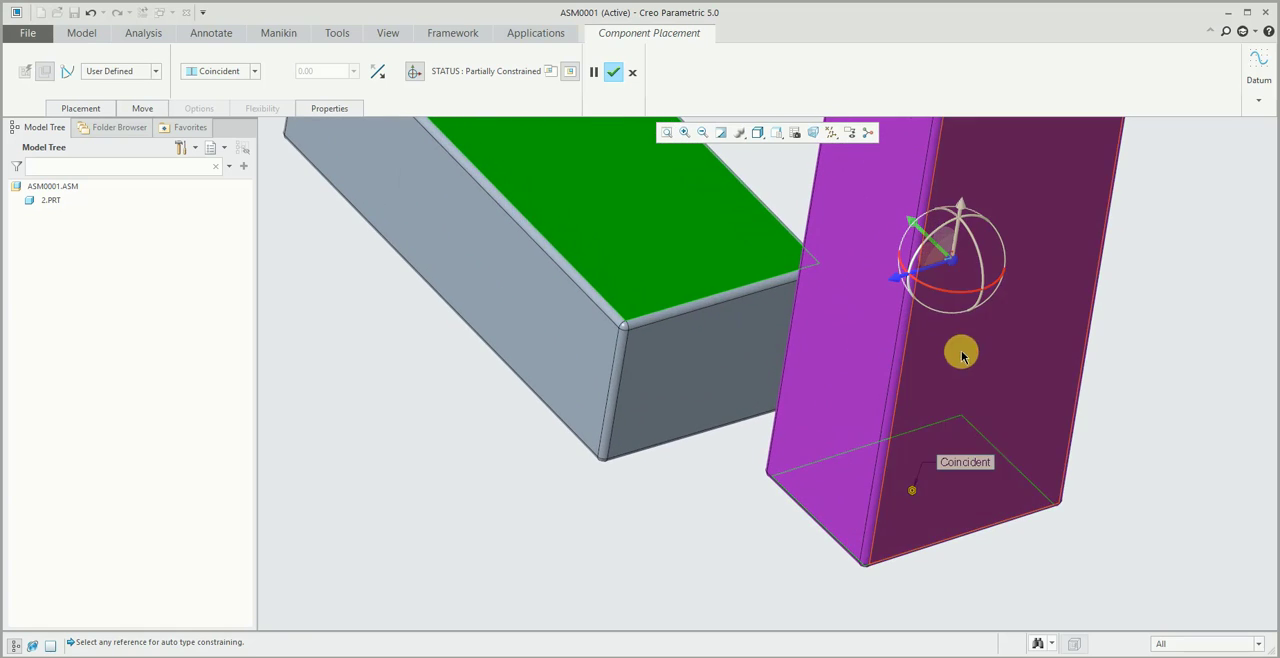
pyautogui.click(962, 352)
pyautogui.click(699, 338)
pyautogui.middleClick(700, 274)
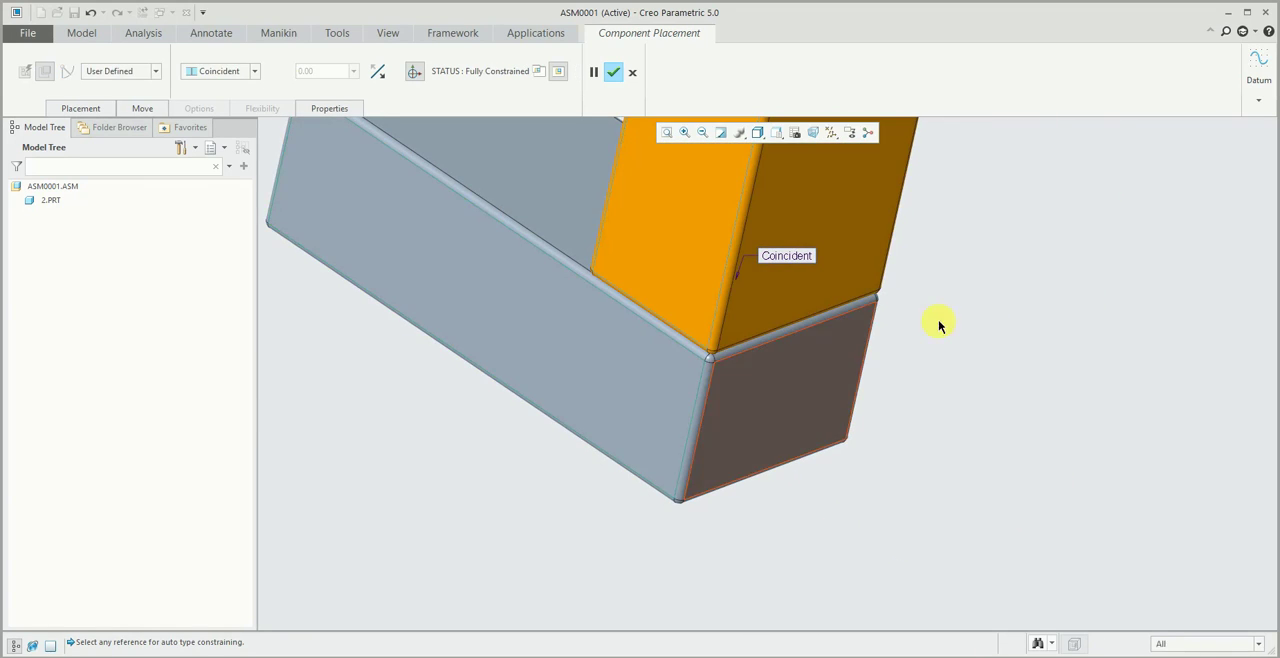
pyautogui.moveTo(997, 300); pyautogui.dragTo(970, 238, button='middle')
pyautogui.scroll(3, 968, 238)
pyautogui.moveTo(520, 230); pyautogui.dragTo(469, 223, button='middle')
# - Open the upright block PRT0001.PRT in its own window, and open the drawing drw0001.drw from folder x
pyautogui.click(790, 300)
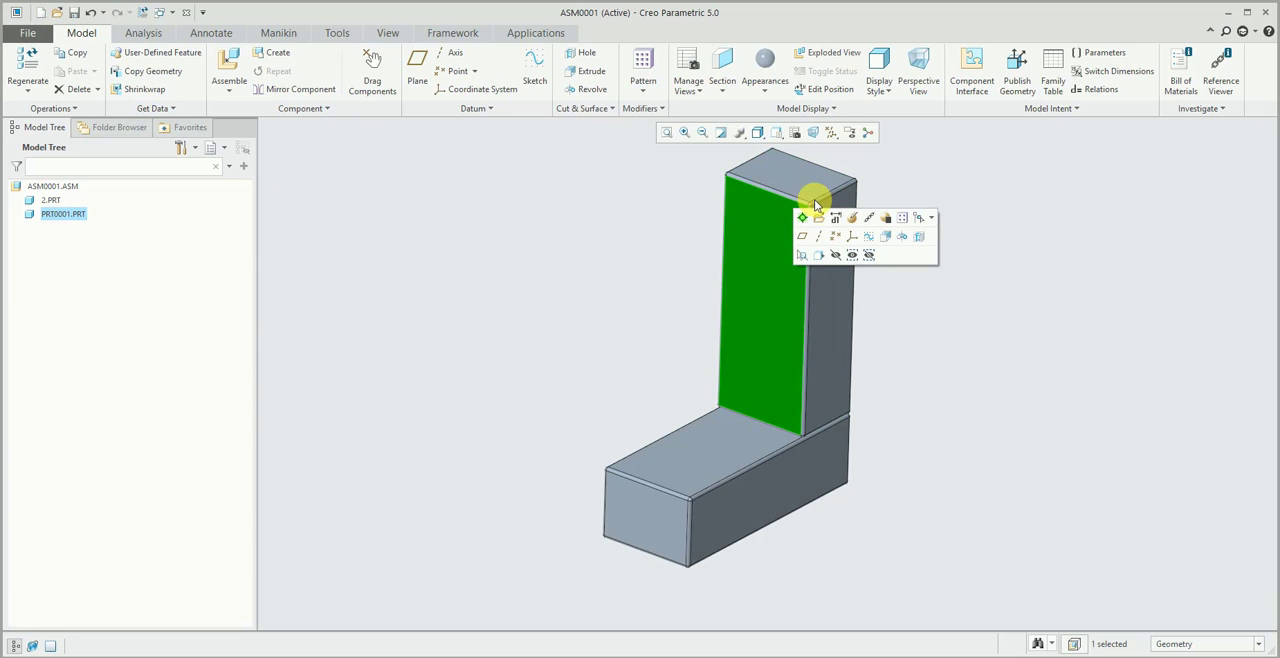
pyautogui.click(820, 221)
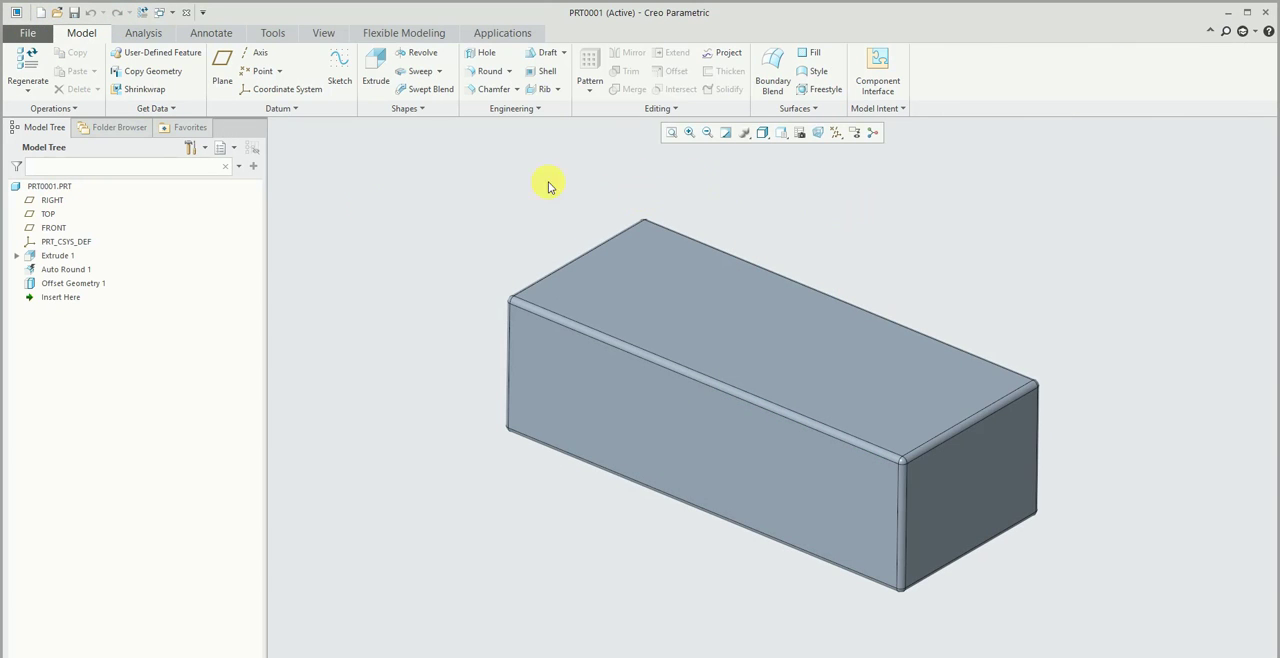
pyautogui.click(32, 33)
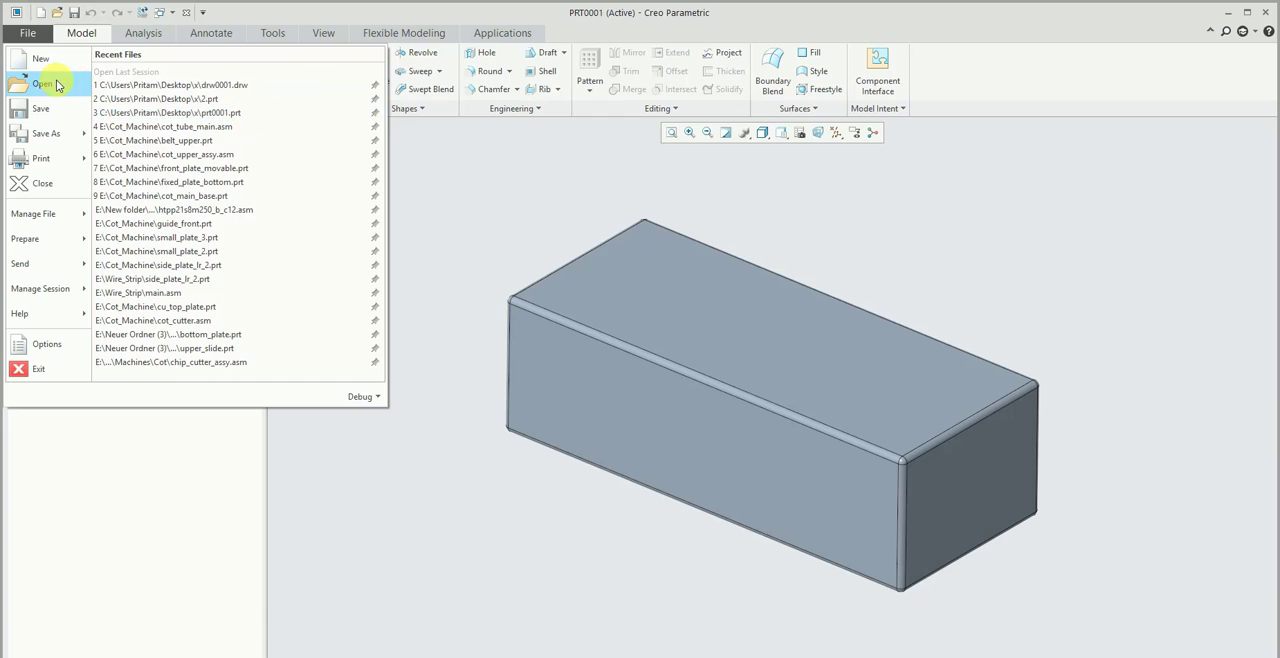
pyautogui.click(43, 84)
pyautogui.doubleClick(531, 286)
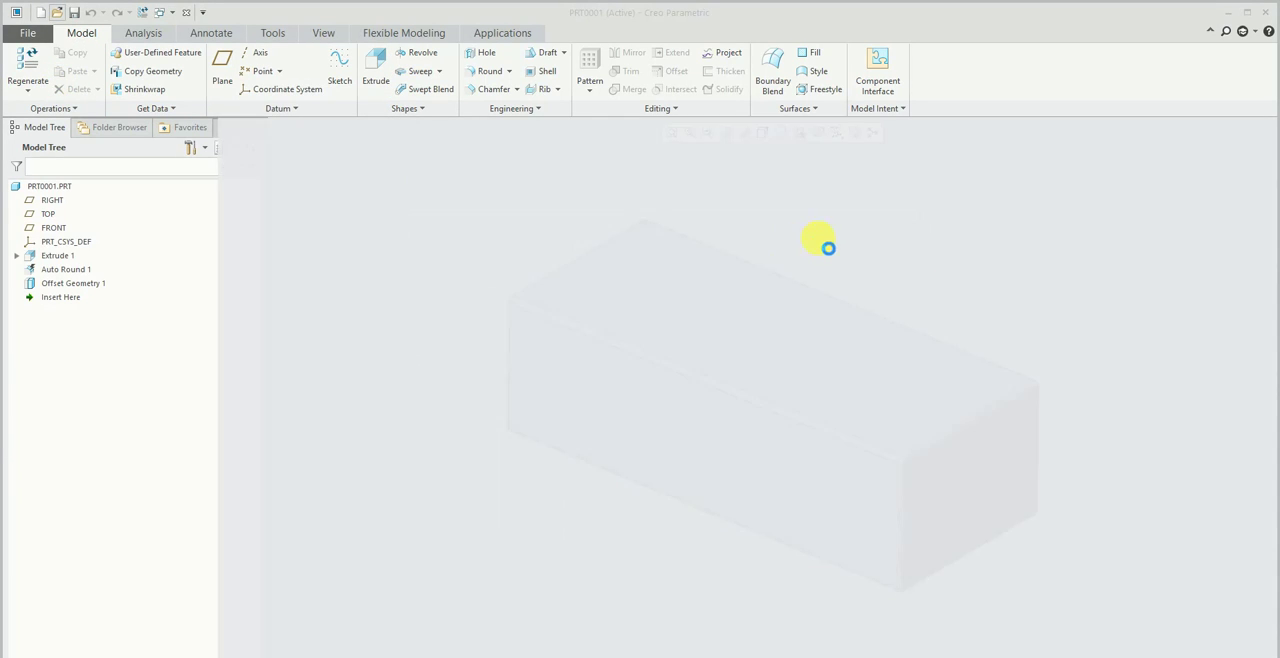
# - Highlight the drawing's dimensions by attributes, close the highlight settings and inspect the options available for Offset Geometry 1
pyautogui.click(720, 411)
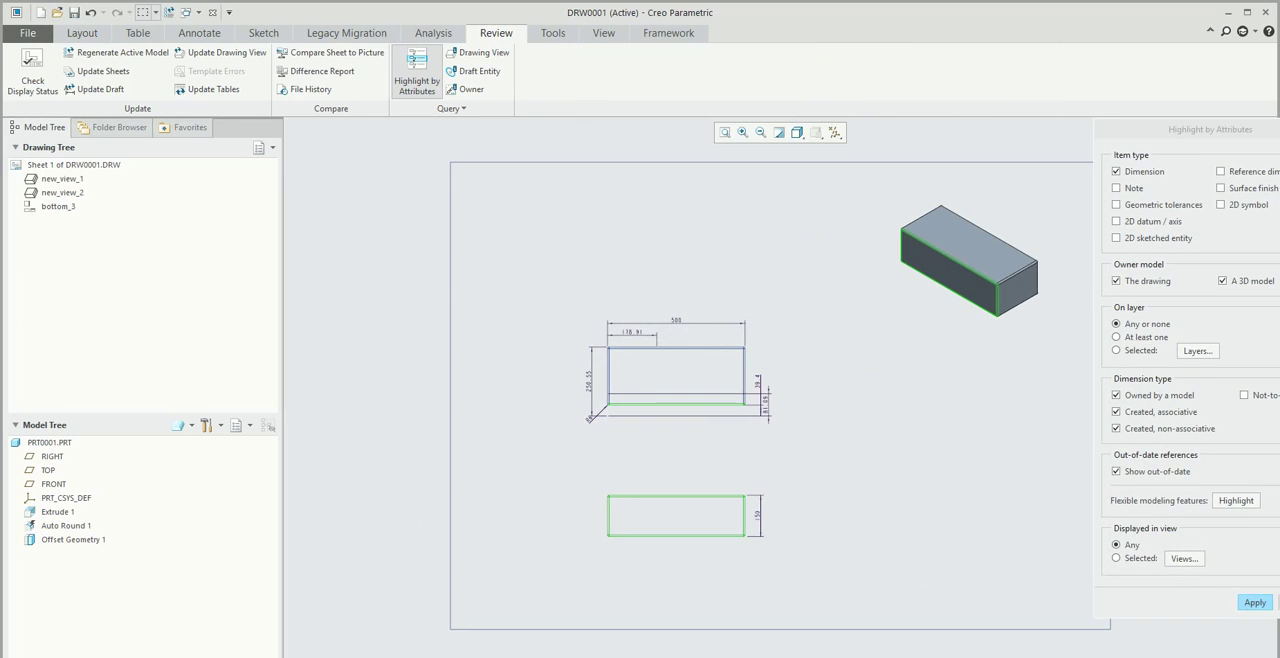
pyautogui.click(1255, 602)
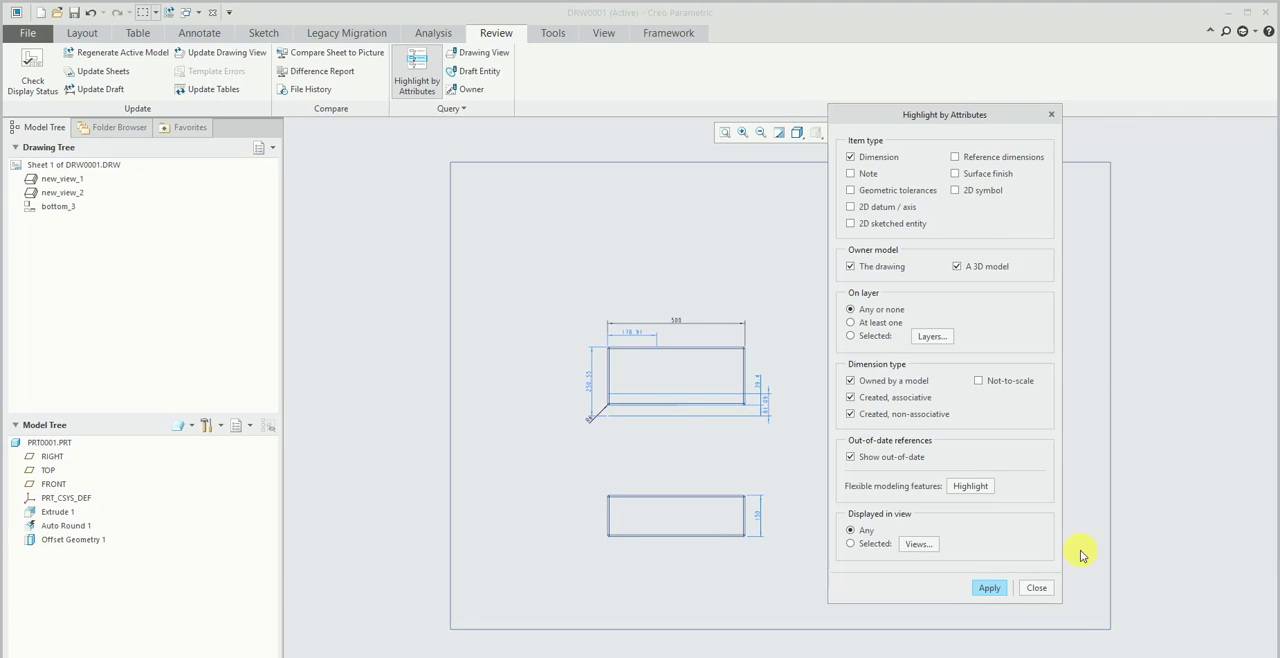
pyautogui.click(1030, 586)
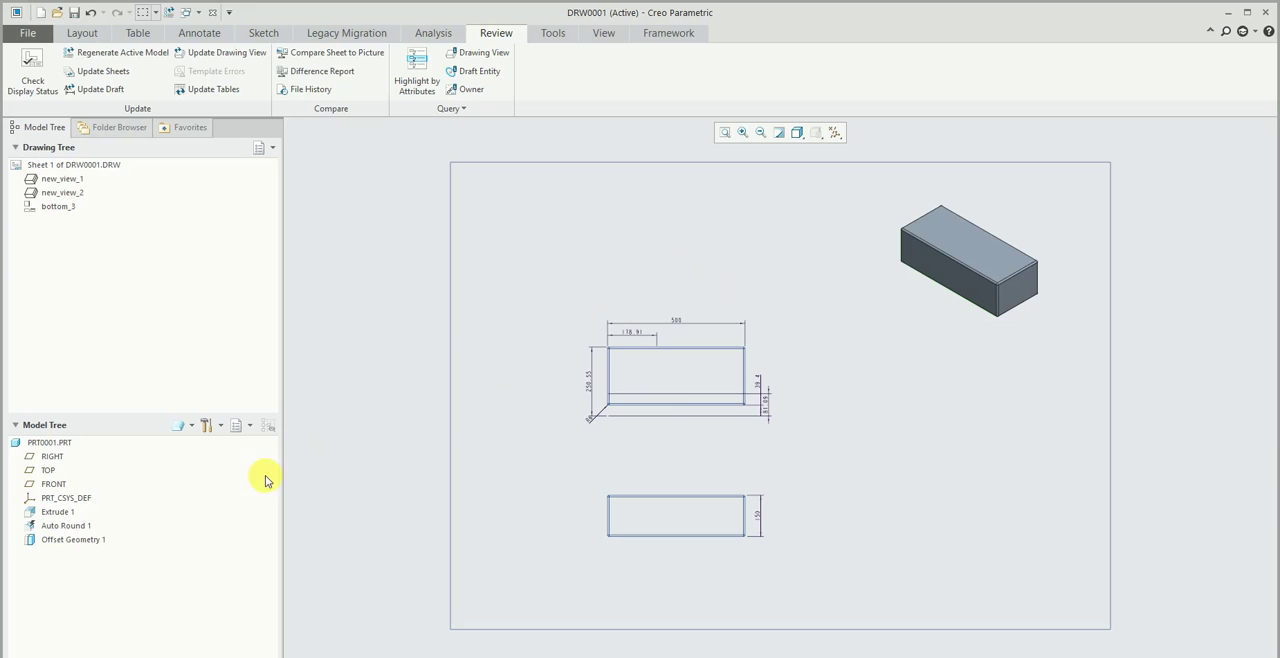
pyautogui.rightClick(72, 541)
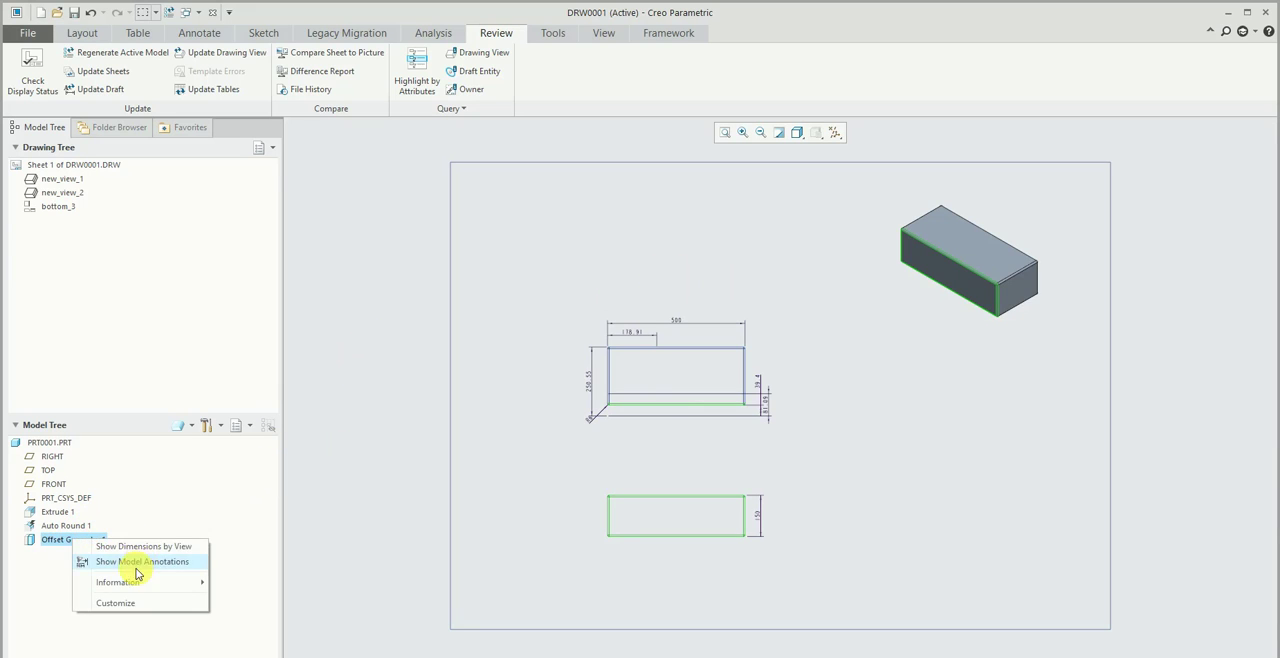
# - Switch to the ASM0001.ASM window and set the selection filter to Feature
pyautogui.click(600, 33)
pyautogui.click(679, 66)
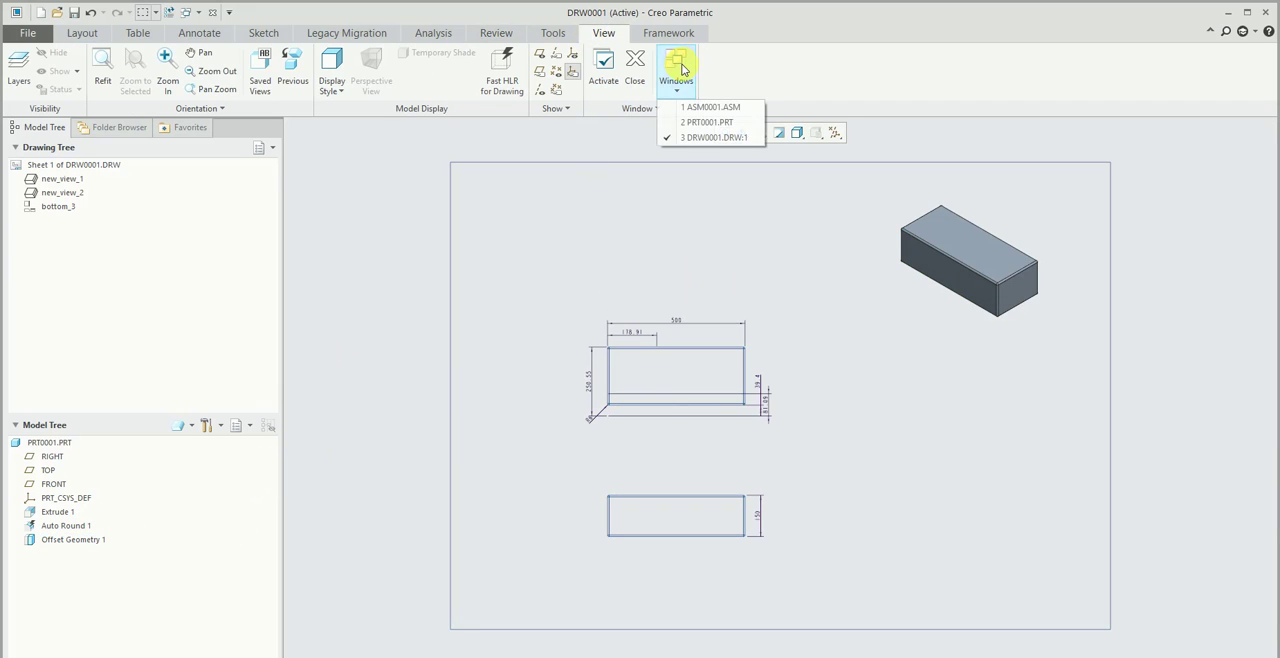
pyautogui.click(701, 108)
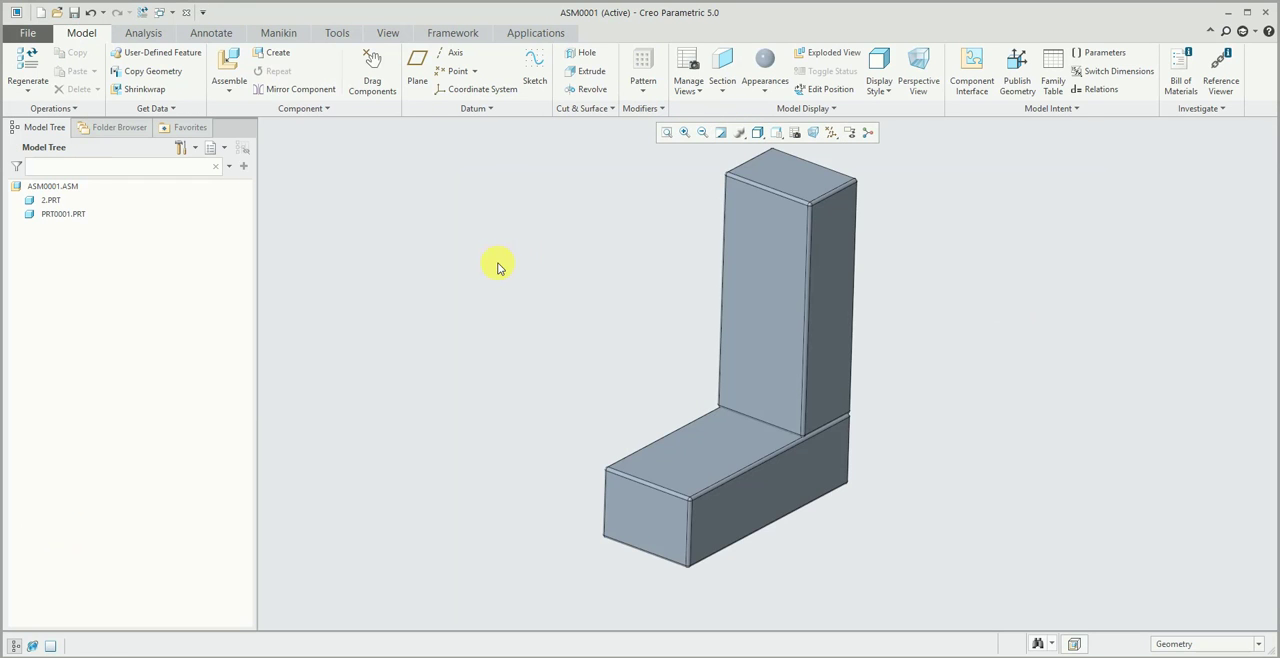
pyautogui.click(1205, 643)
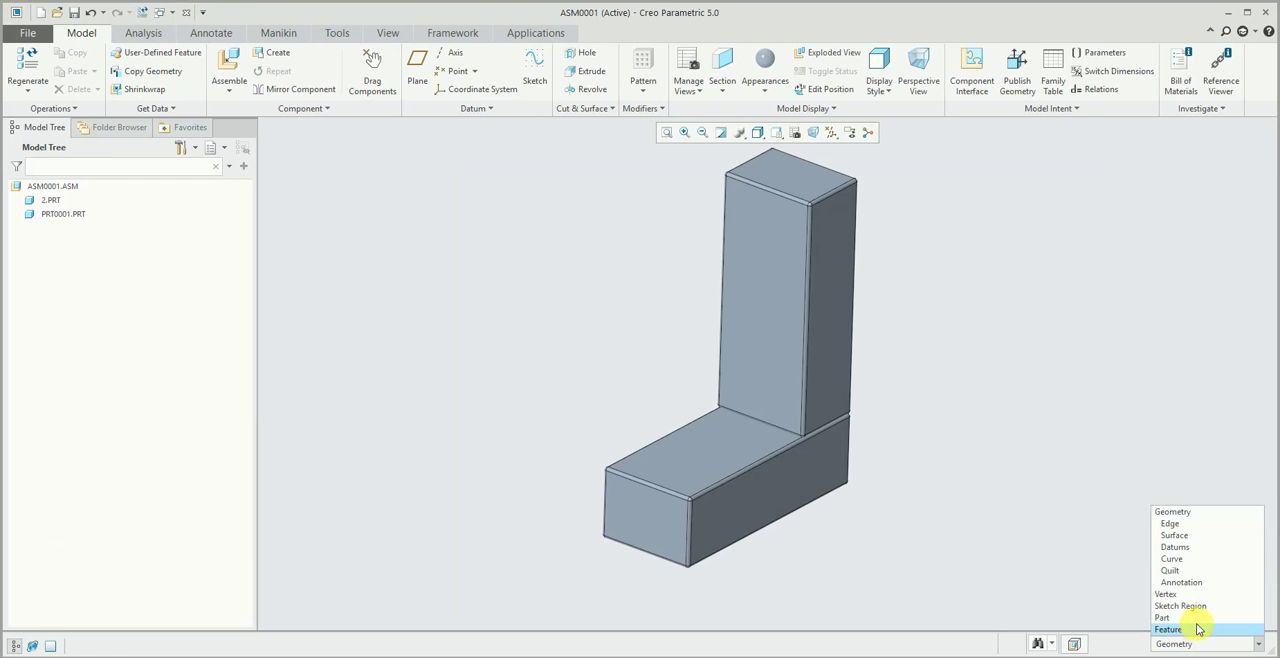
pyautogui.click(1167, 630)
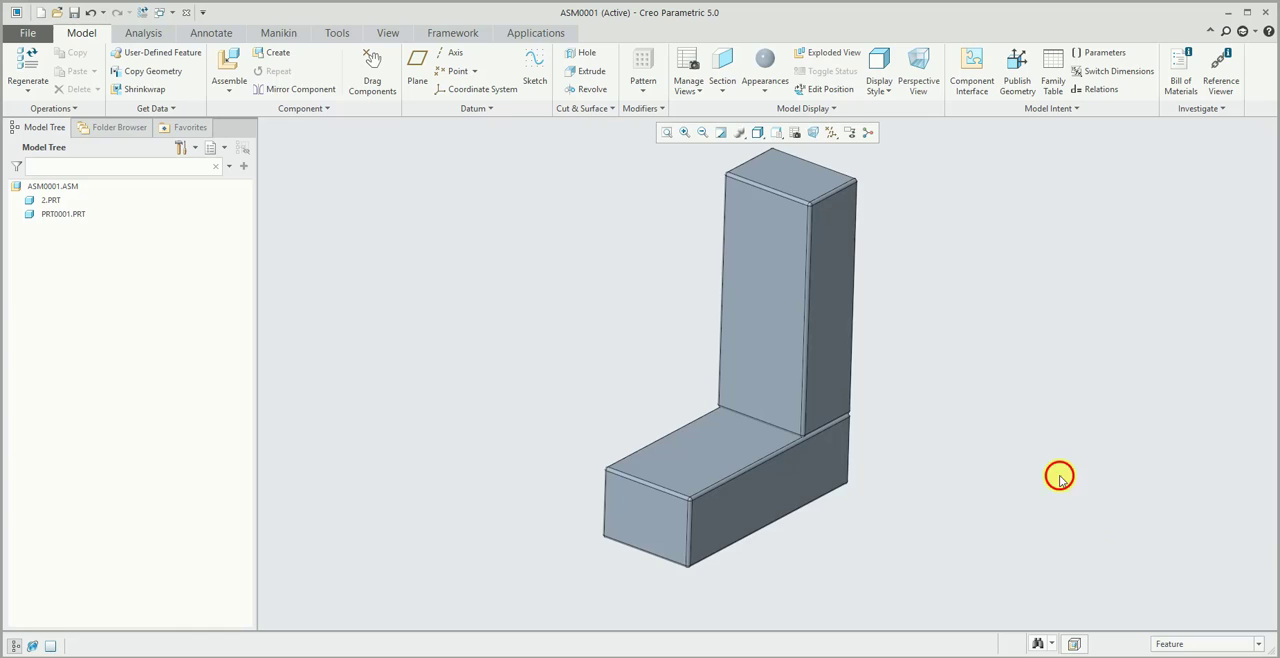
# - Show the upright block's extrusion dimensions in the assembly and set its length to 450
pyautogui.click(790, 495)
pyautogui.click(835, 262)
pyautogui.click(751, 277)
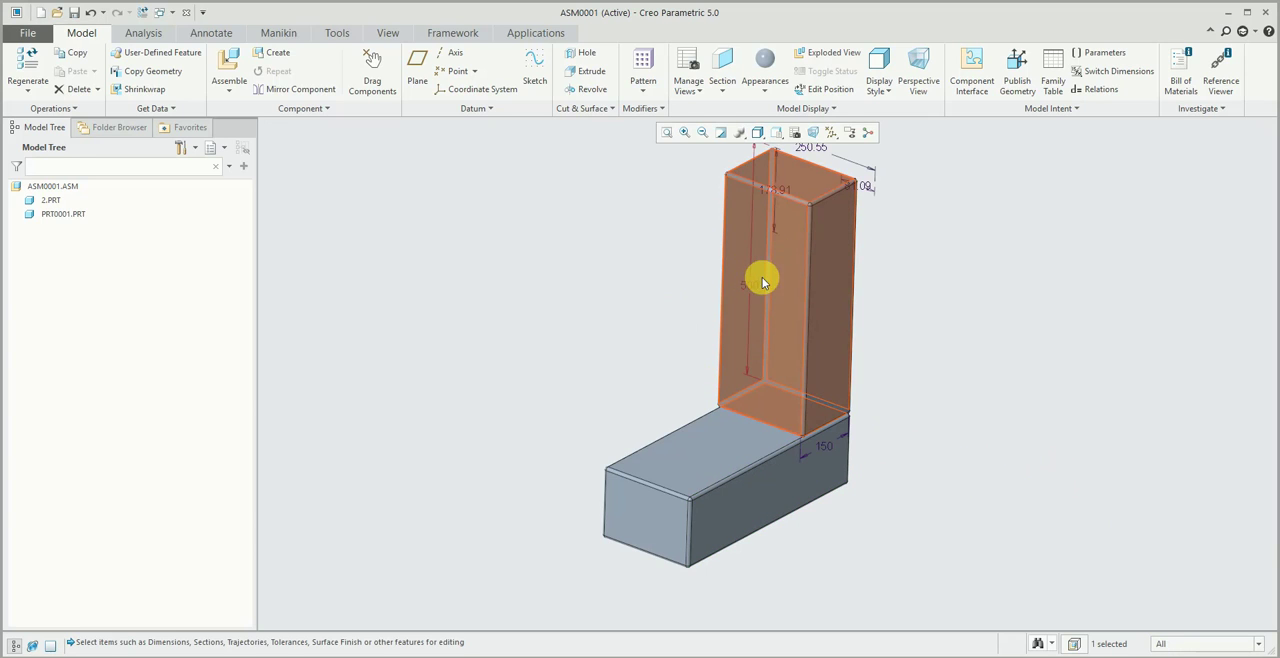
pyautogui.doubleClick(755, 280)
pyautogui.write('450')
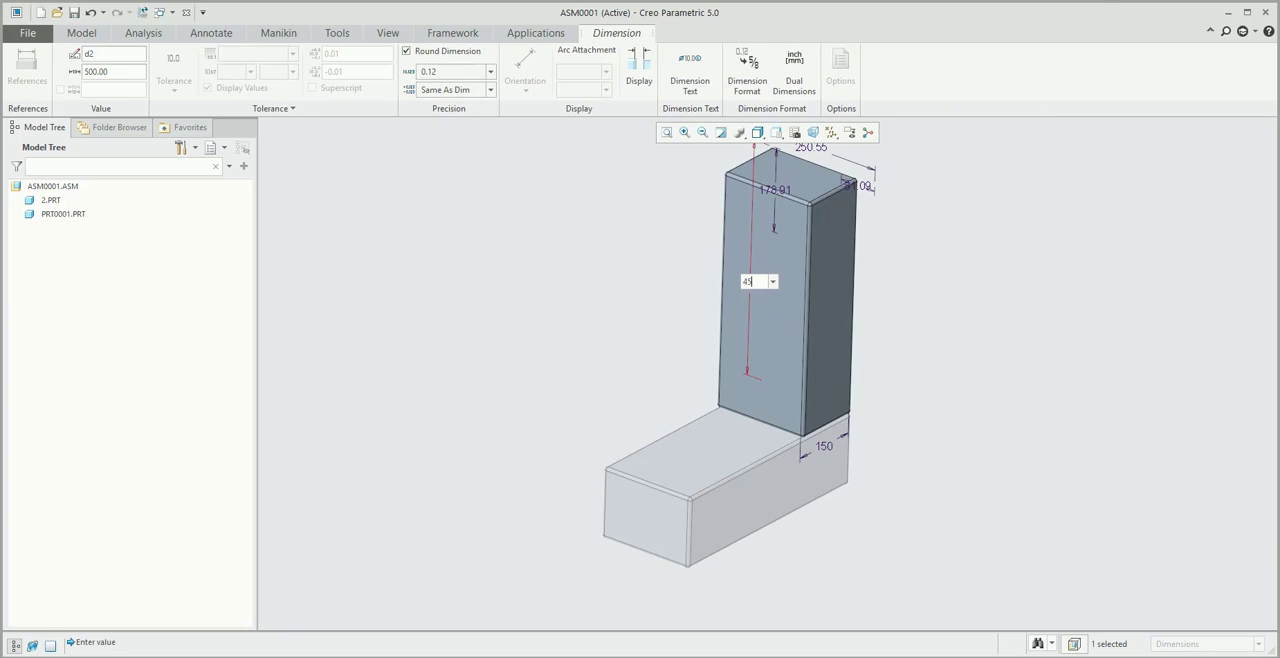
pyautogui.press('Return')
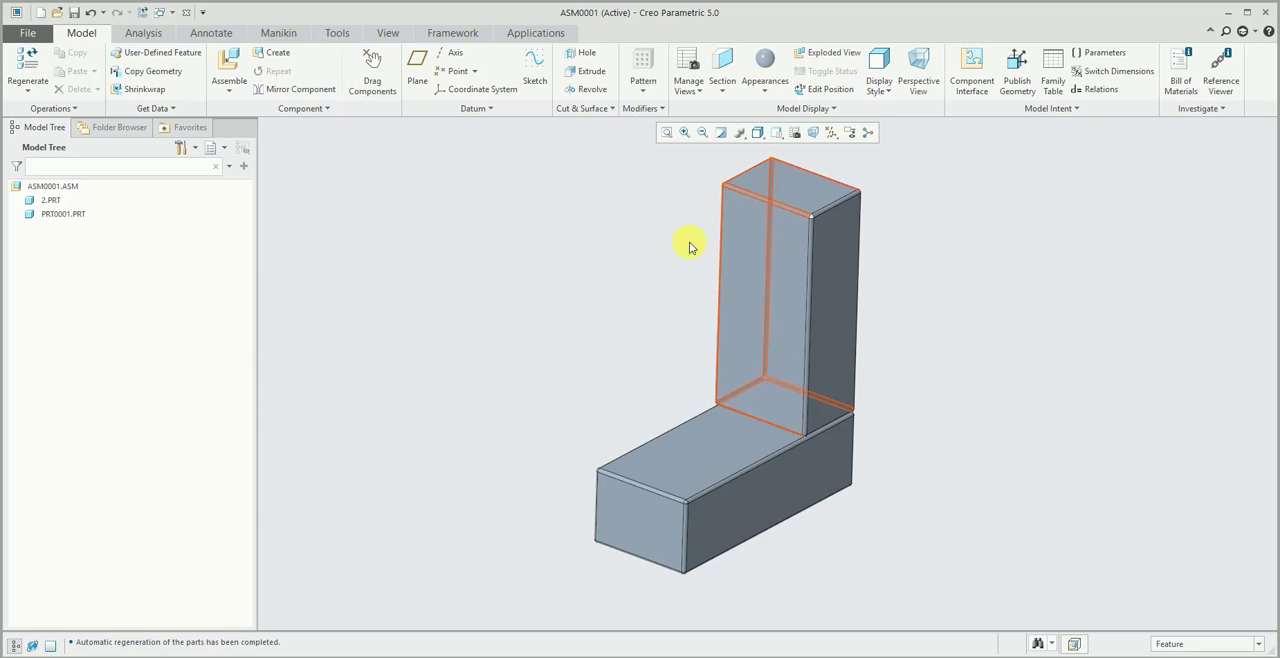
# - Highlight 2.PRT and PRT0001.PRT in turn to identify each block in the assembly
pyautogui.click(740, 251)
pyautogui.click(46, 202)
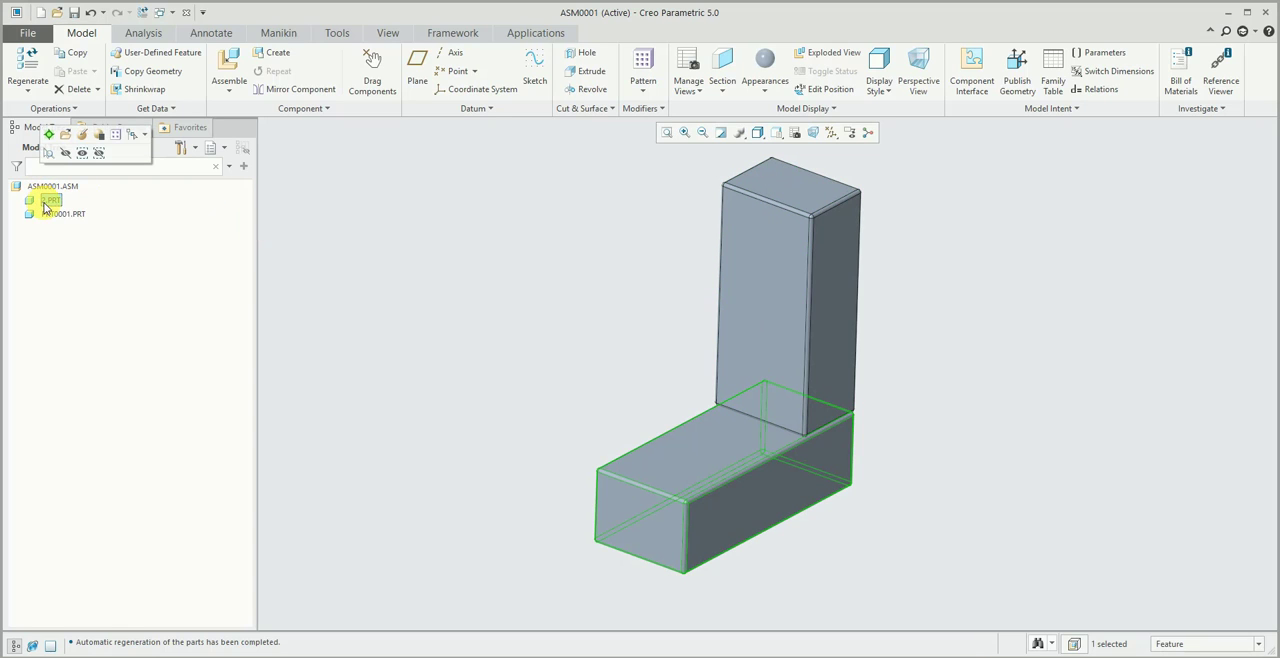
pyautogui.click(60, 216)
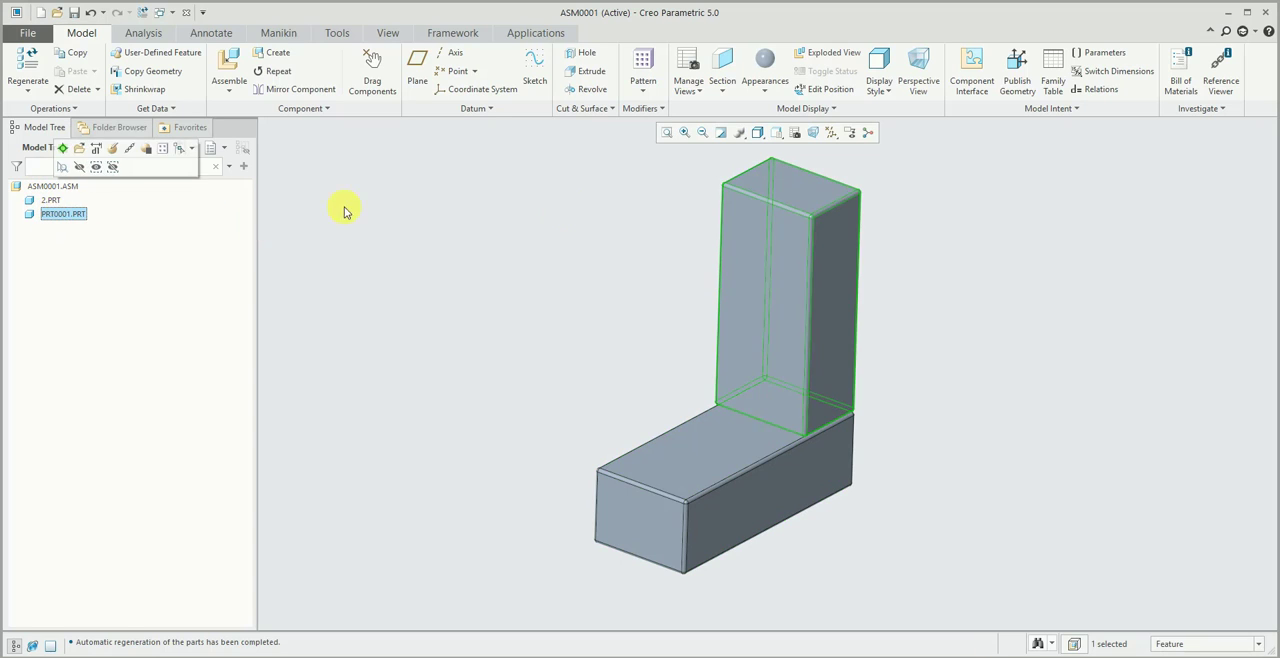
pyautogui.click(686, 252)
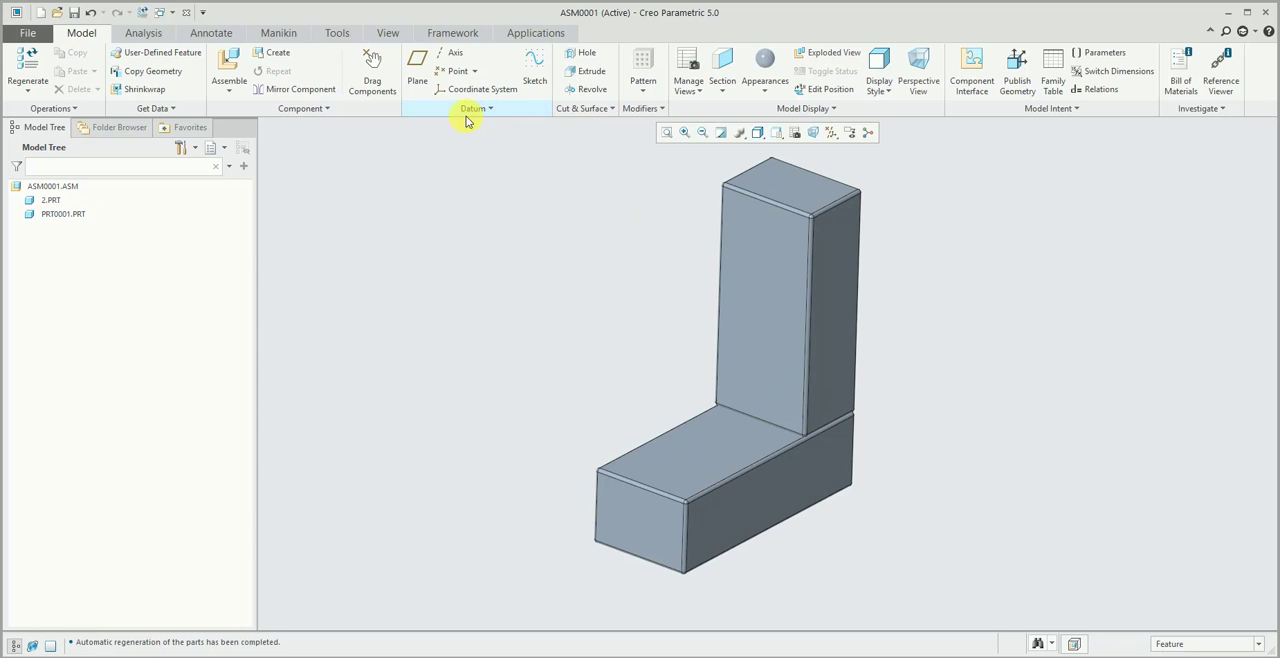
# - Switch to the PRT0001.PRT window and display the extrusion's dimensions to check the block's length
pyautogui.click(385, 33)
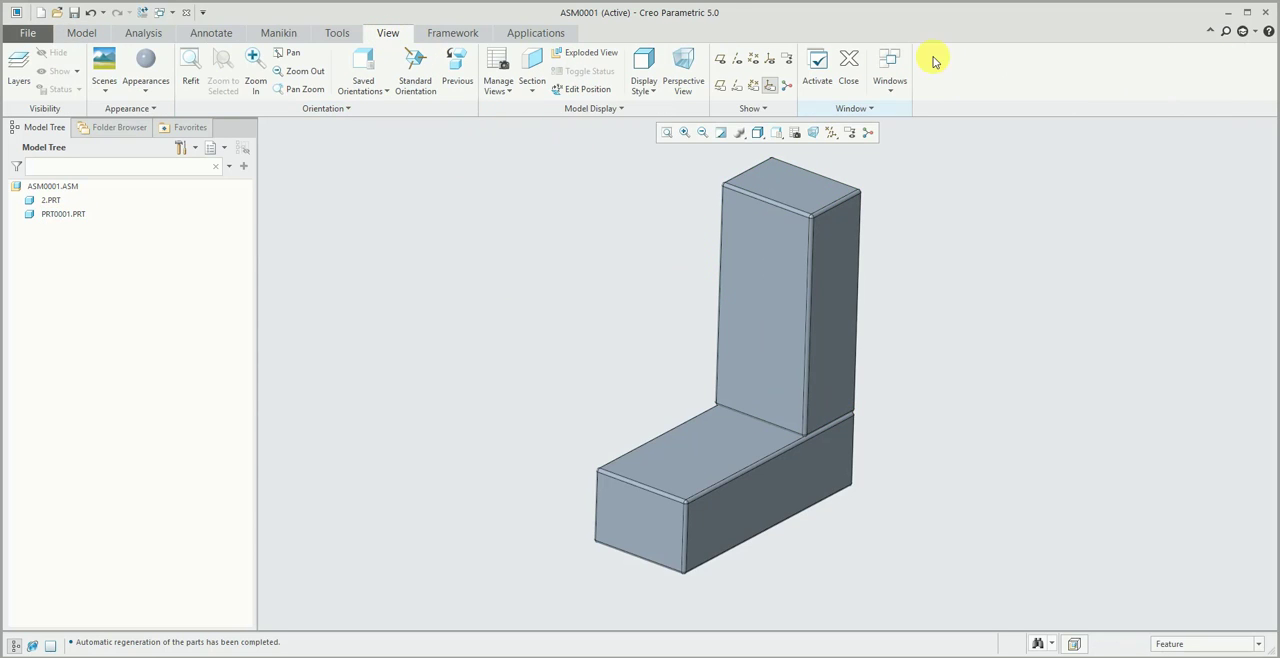
pyautogui.click(900, 66)
pyautogui.click(921, 123)
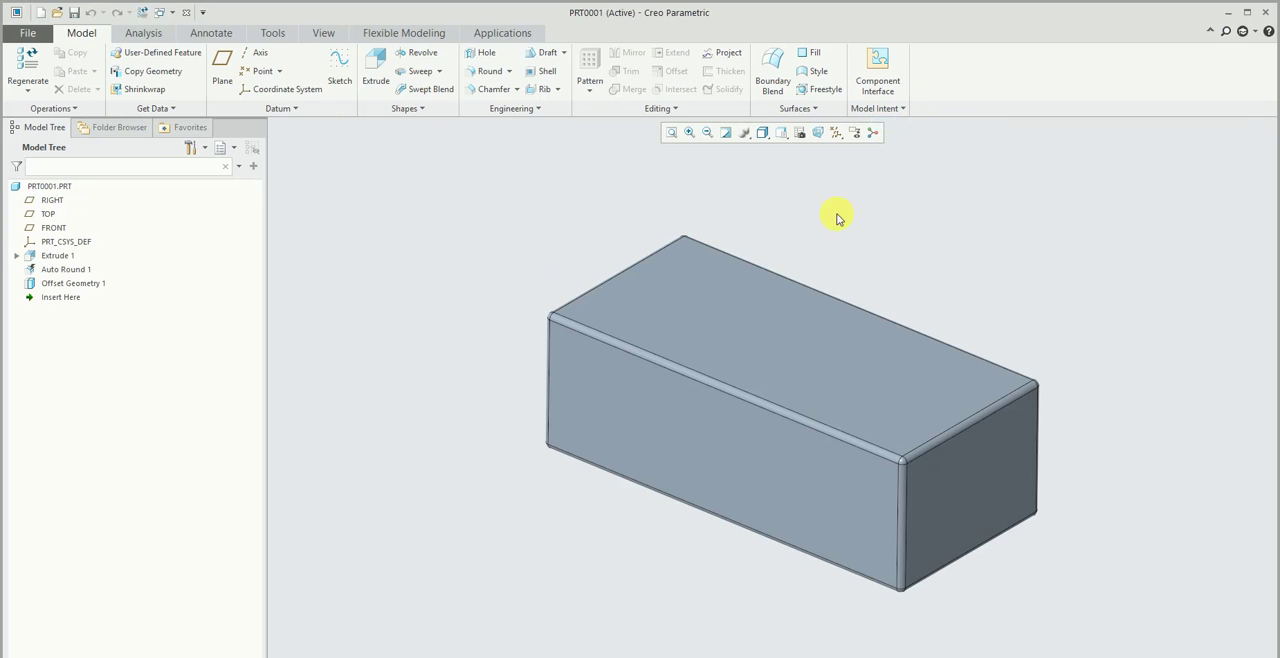
pyautogui.click(712, 336)
pyautogui.doubleClick(733, 320)
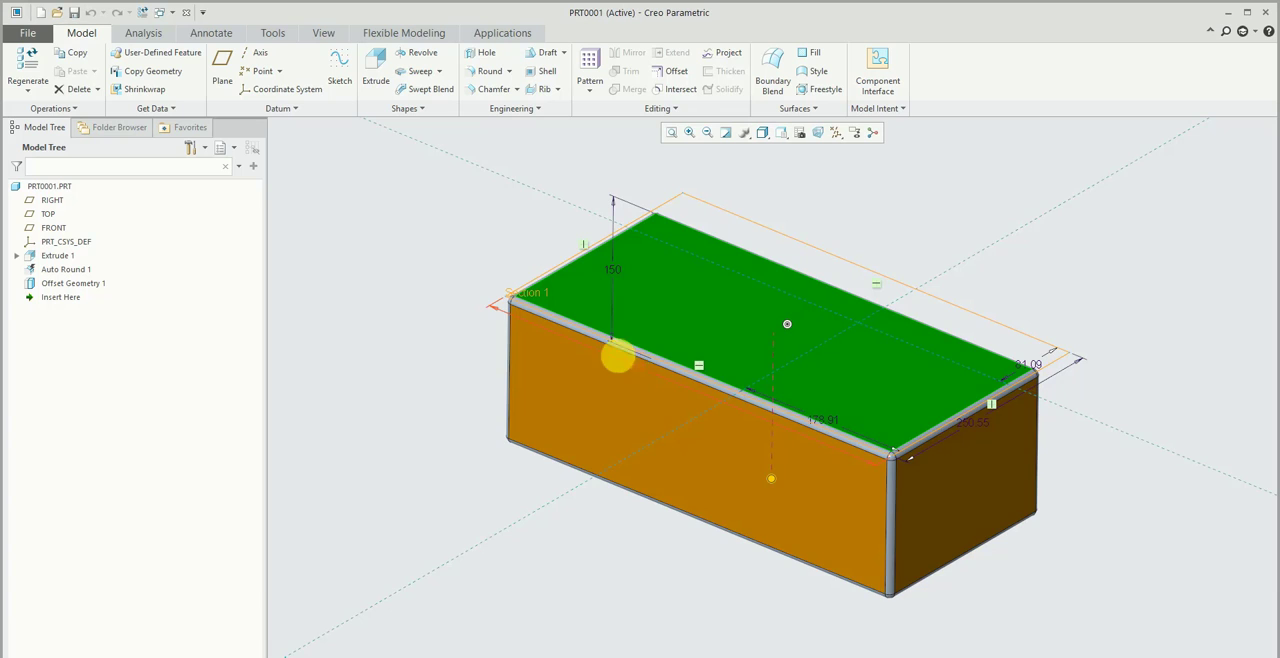
pyautogui.click(418, 280)
# - Switch to the DRW0001 drawing window and examine the length dimension on the upper dimensioned view
pyautogui.click(323, 33)
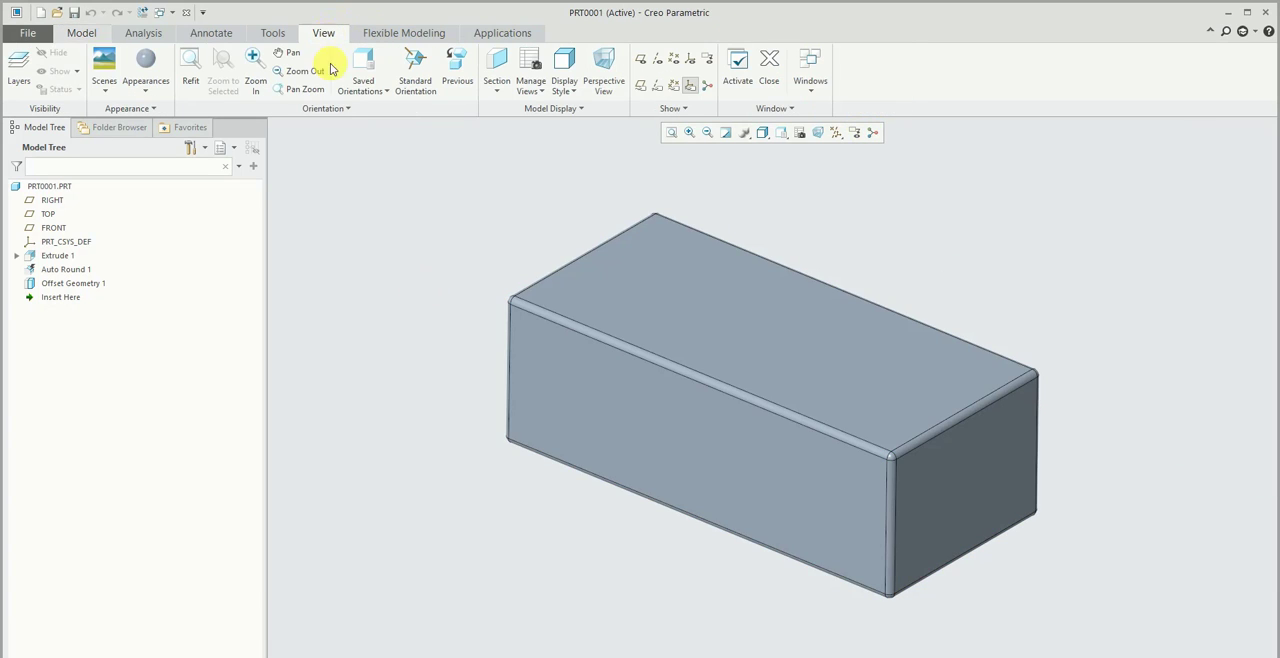
pyautogui.click(808, 65)
pyautogui.click(835, 137)
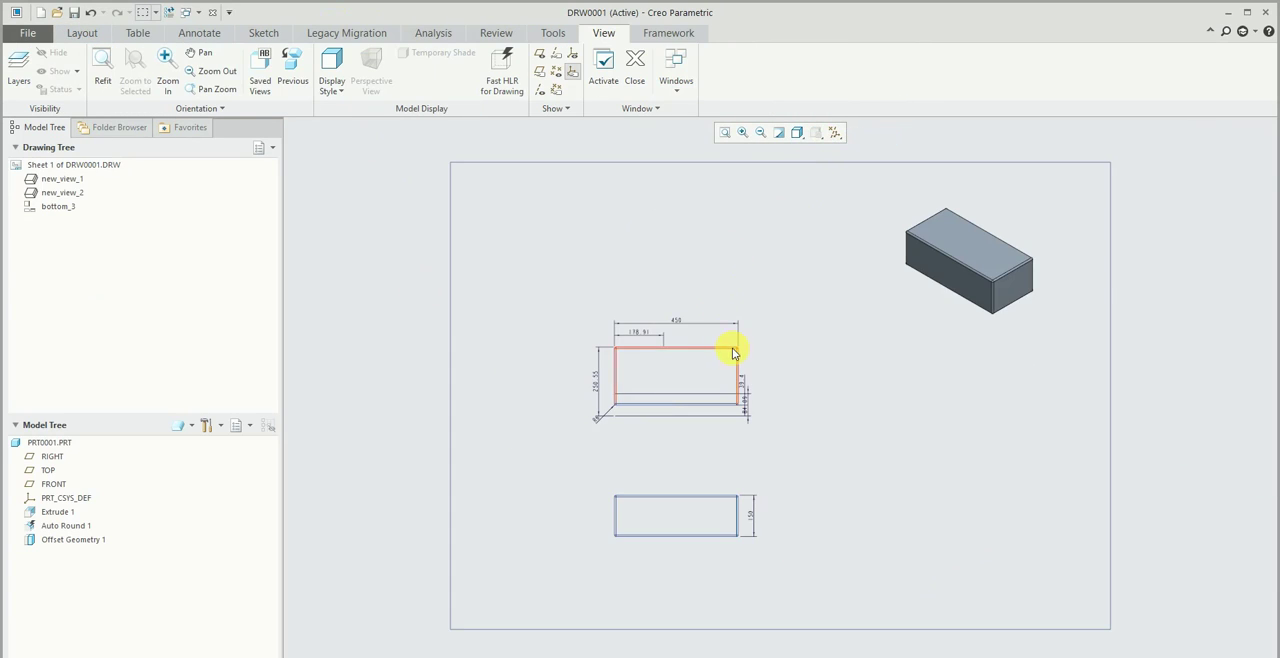
pyautogui.scroll(-5, 680, 345)
pyautogui.scroll(4, 668, 282)
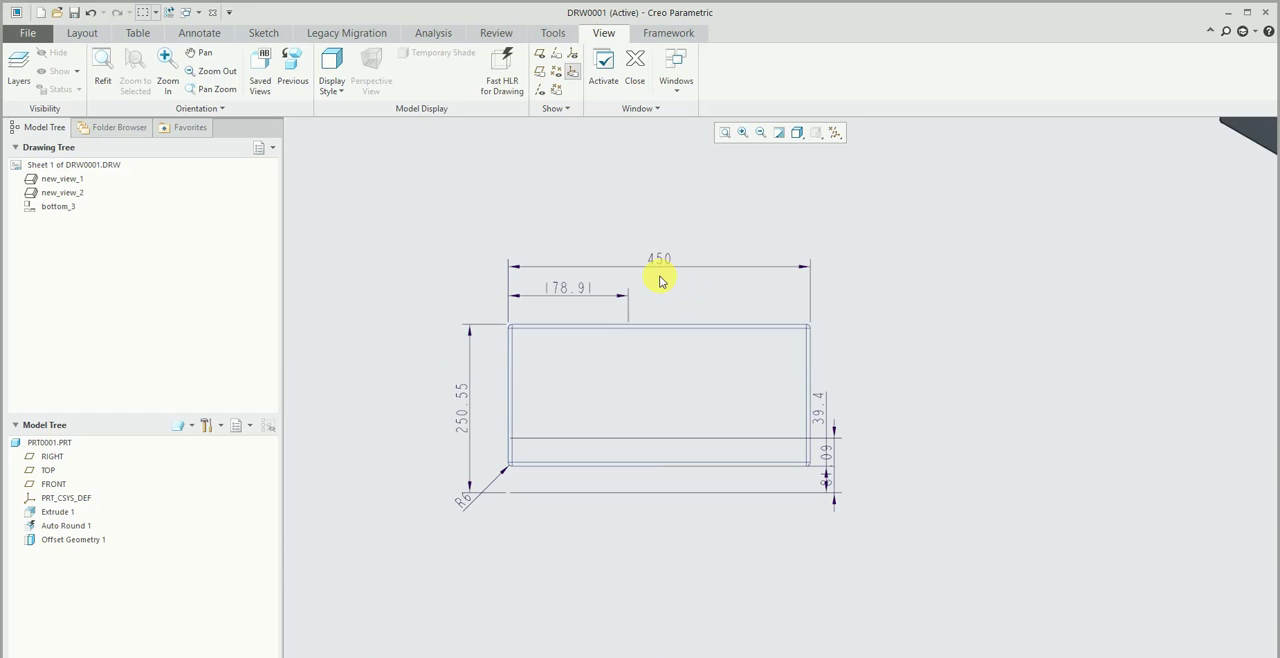
# - Set the overall length dimension of the upper dimensioned view to 600 and regenerate the model
pyautogui.doubleClick(659, 259)
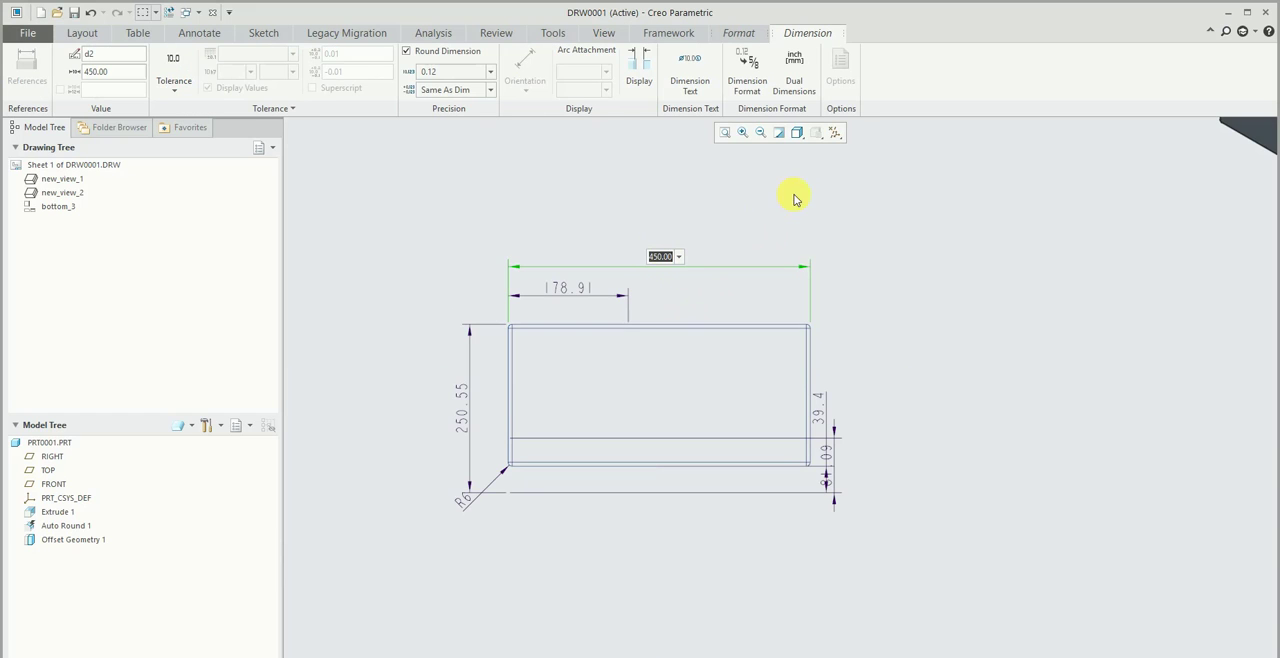
pyautogui.write('600')
pyautogui.press('Return')
pyautogui.hotkey('ctrl', 'g')
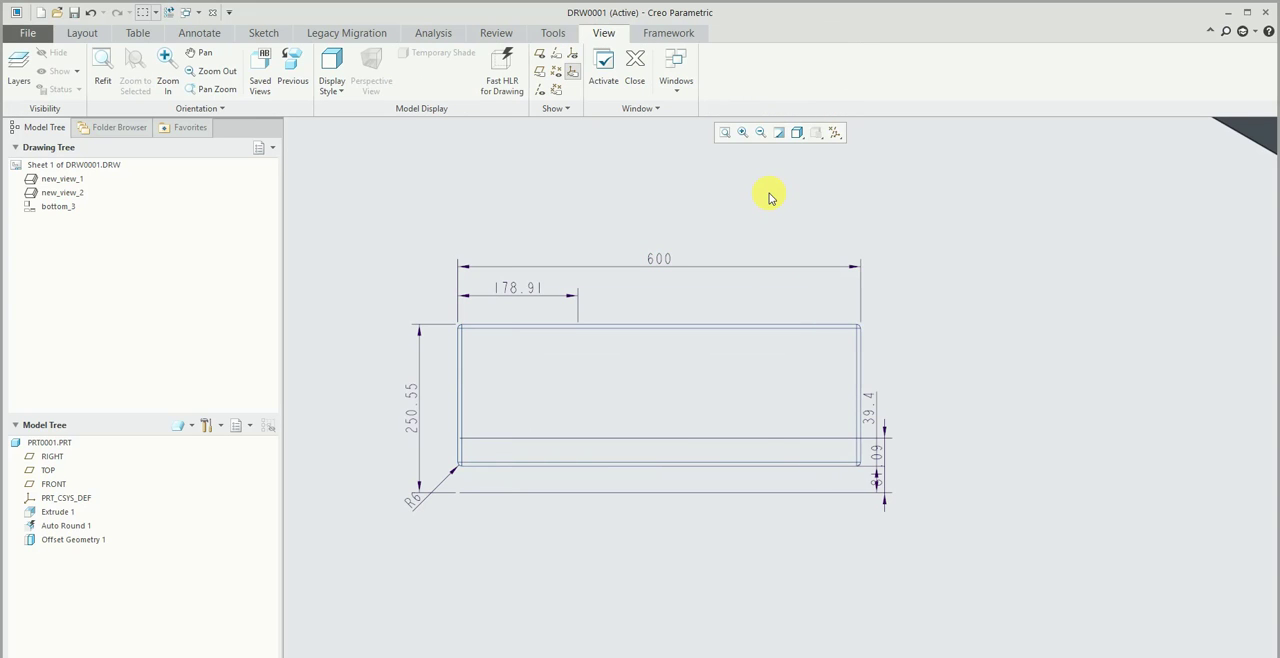
# - Check the block in the PRT0001.PRT window, then regenerate ASM0001.ASM with the new length and close the assembly window
pyautogui.click(676, 70)
pyautogui.click(702, 121)
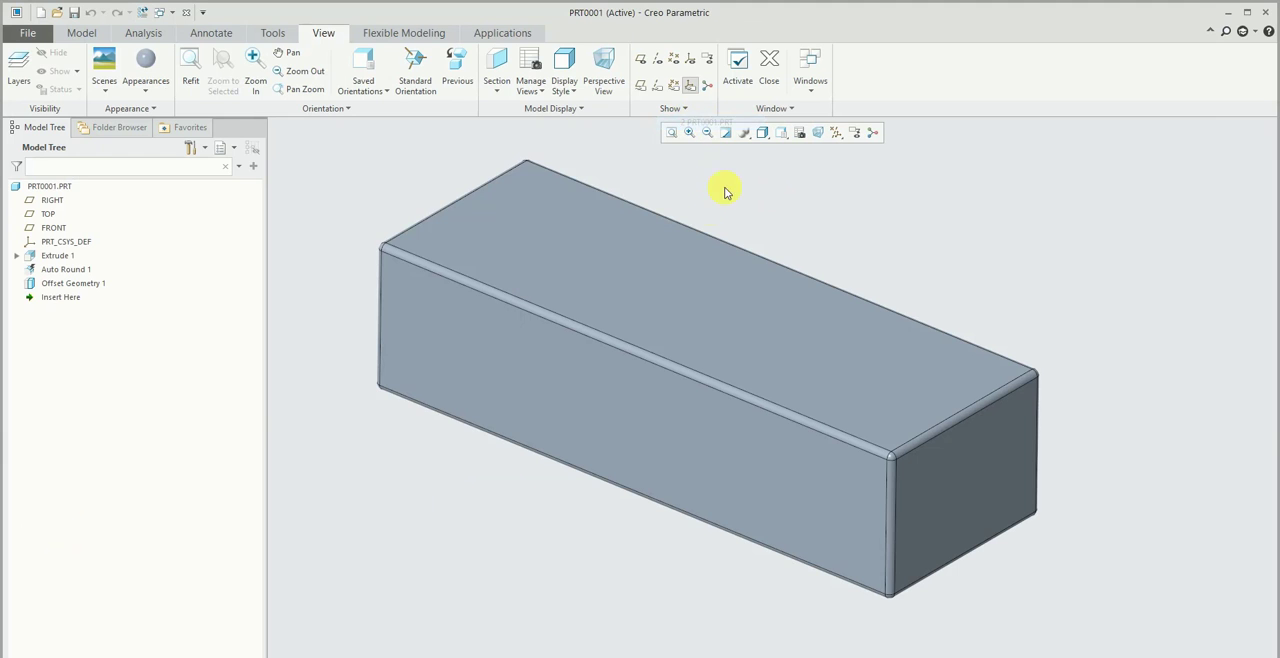
pyautogui.click(810, 70)
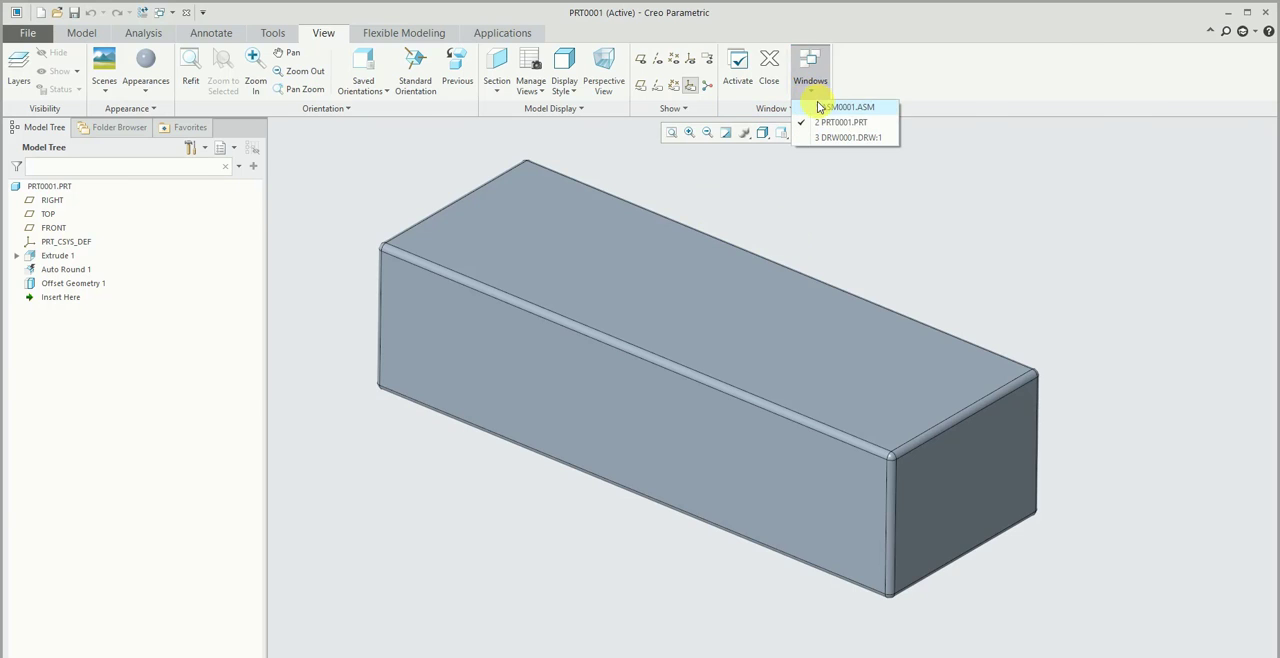
pyautogui.click(848, 106)
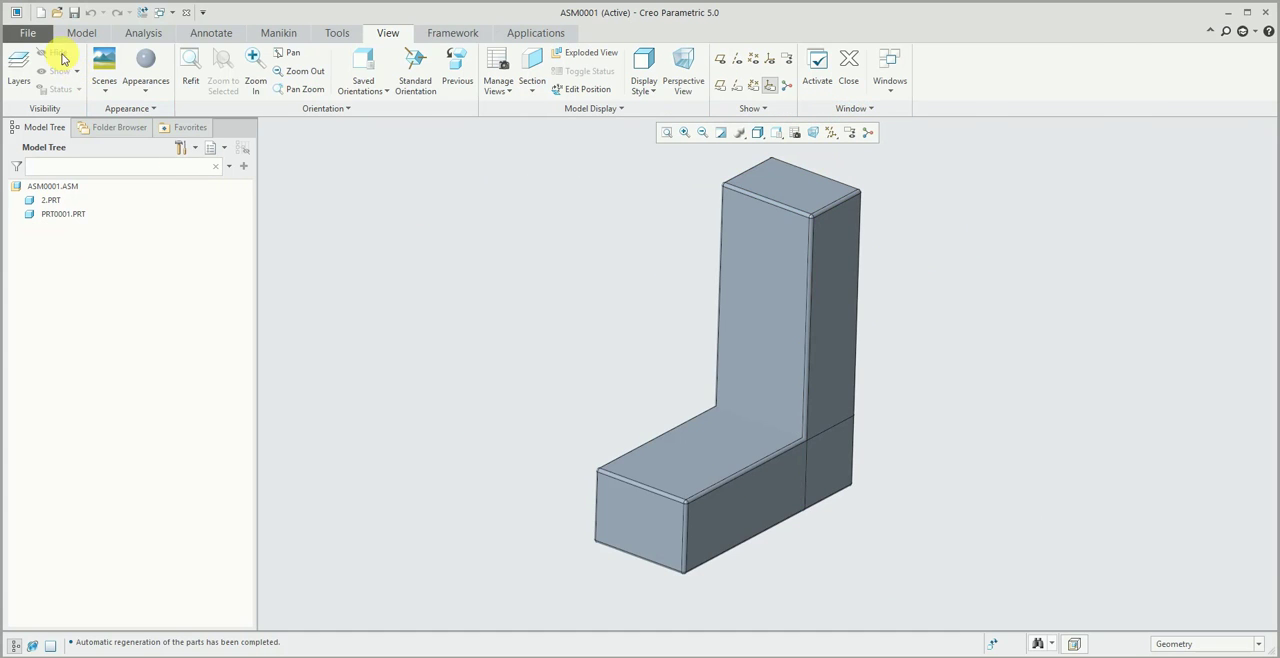
pyautogui.click(991, 642)
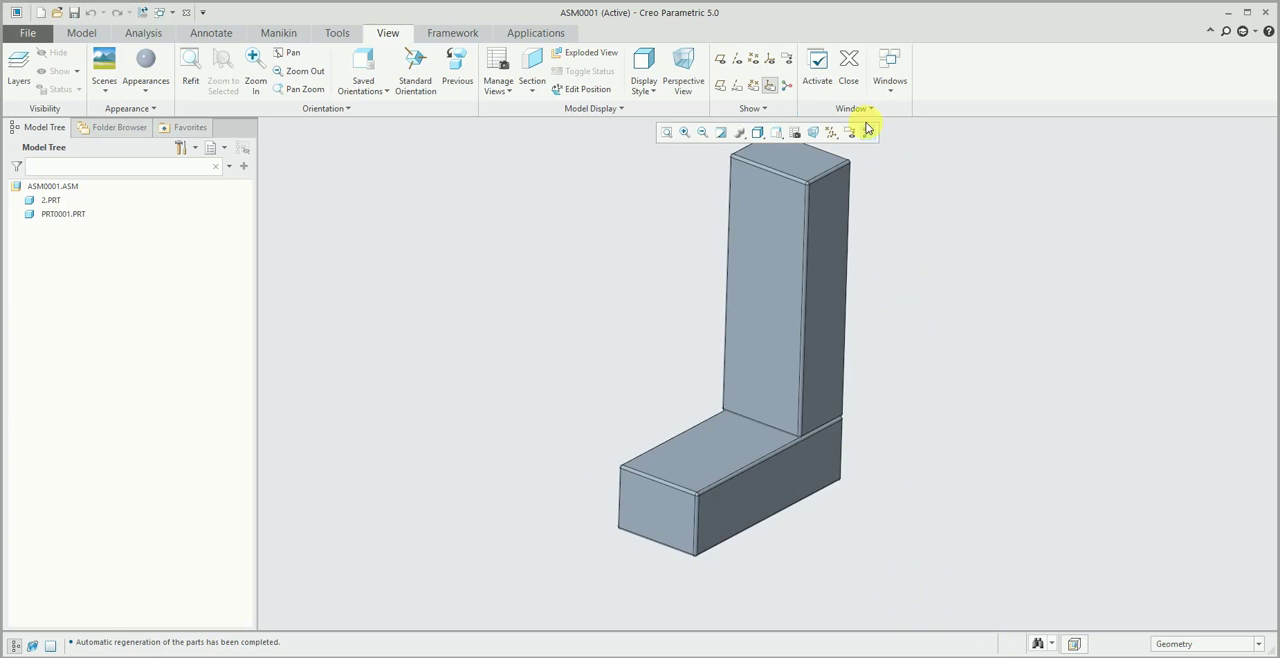
pyautogui.click(848, 62)
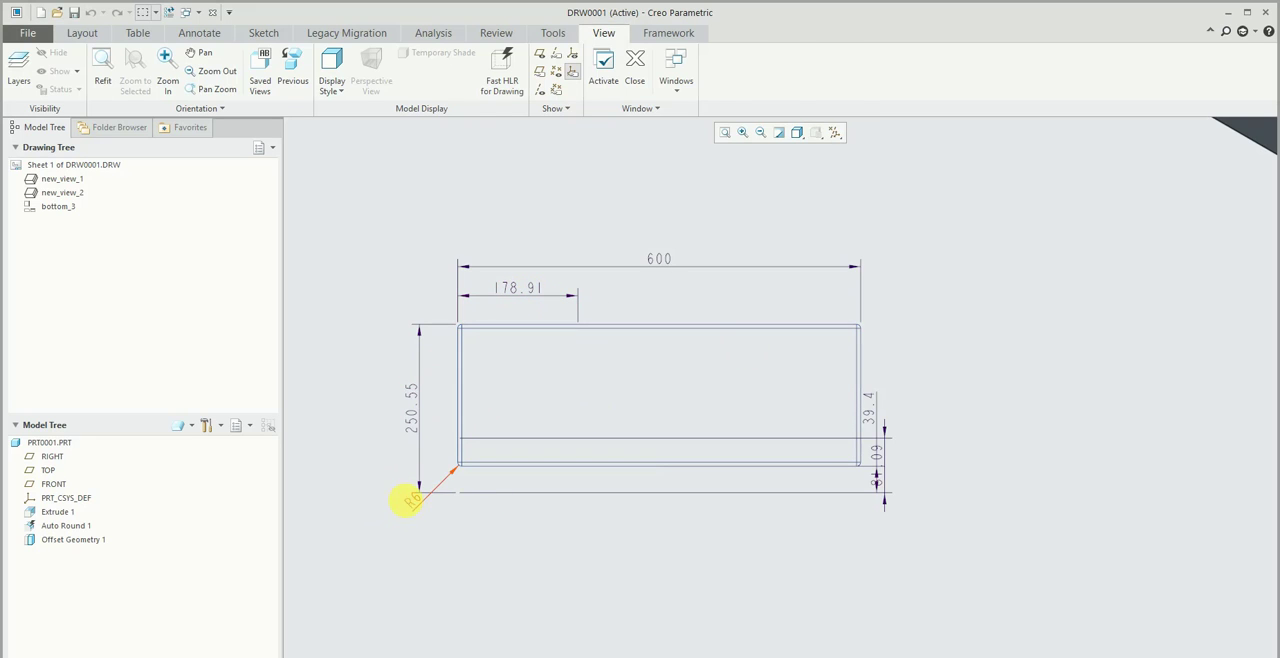
# - Set the round's radius dimension in the drawing view to 5 and regenerate the model
pyautogui.click(409, 500)
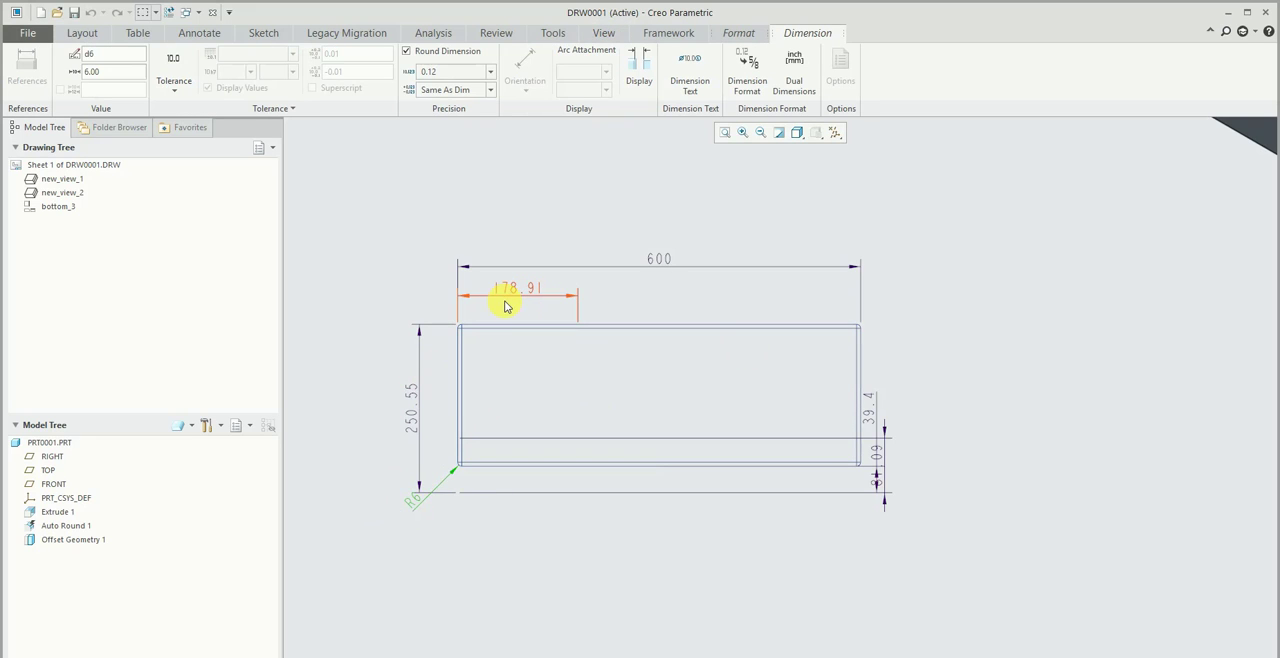
pyautogui.doubleClick(419, 503)
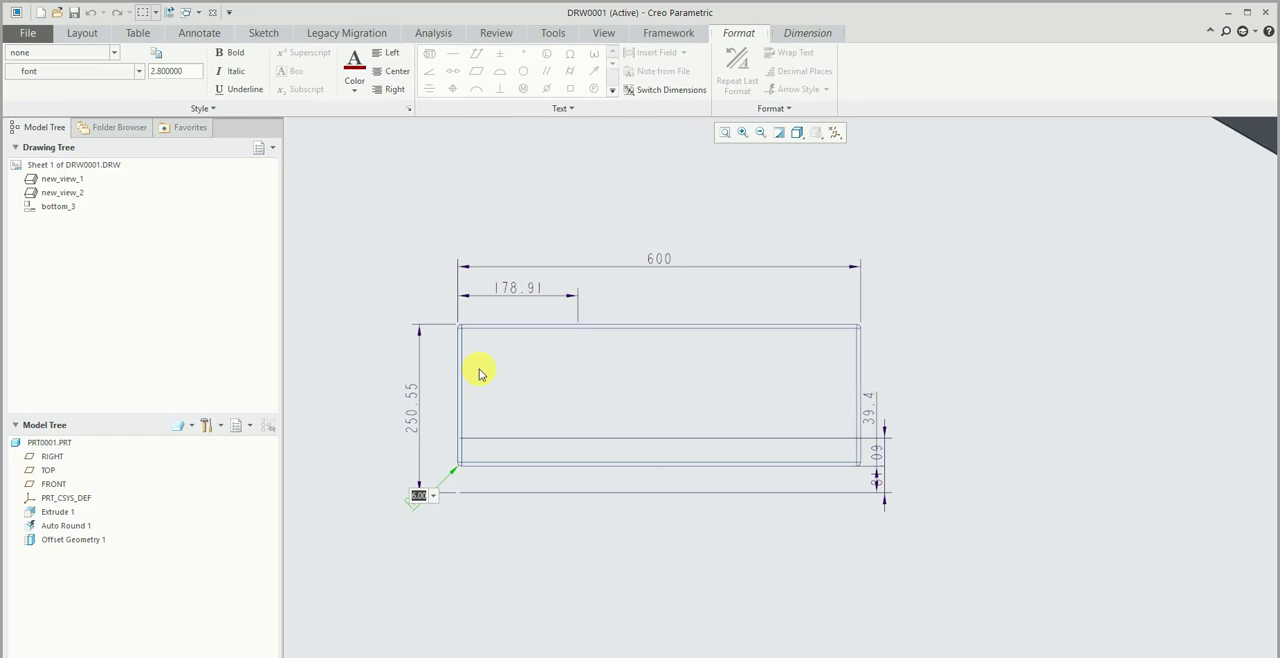
pyautogui.press('Return')
pyautogui.hotkey('ctrl', 'g')
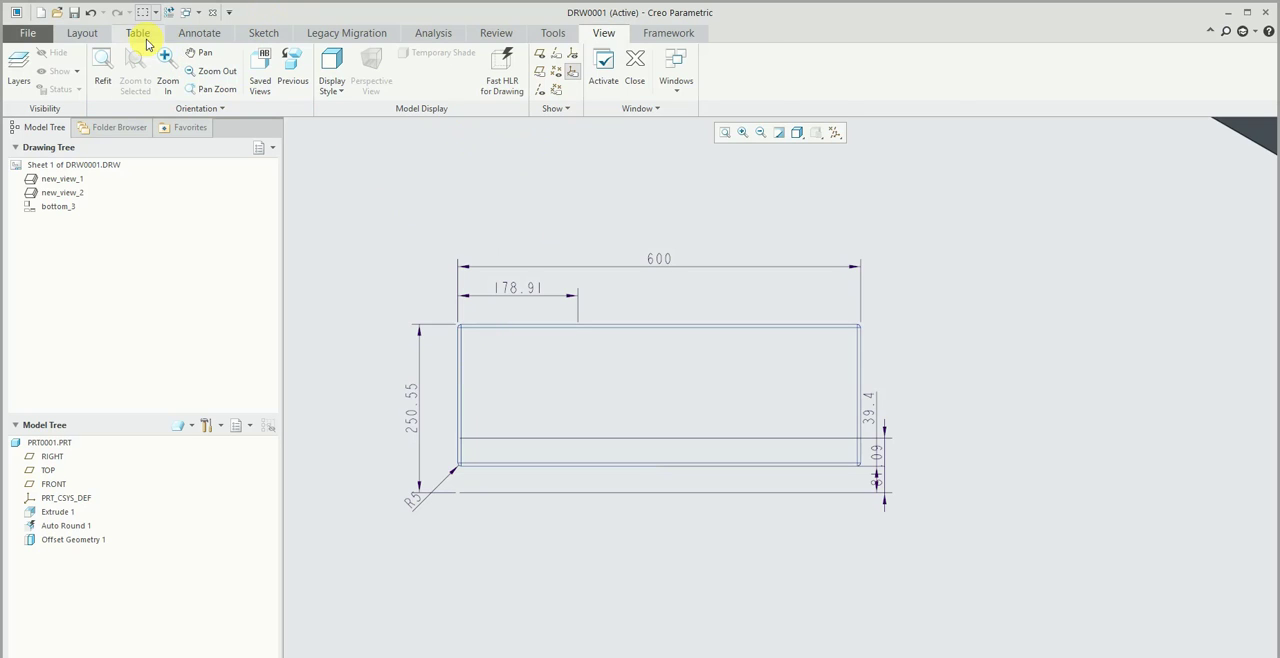
# - Dimension the block's height between the upper and lower edges of the view, placing the dimension beyond its right-hand end
pyautogui.click(199, 33)
pyautogui.click(318, 68)
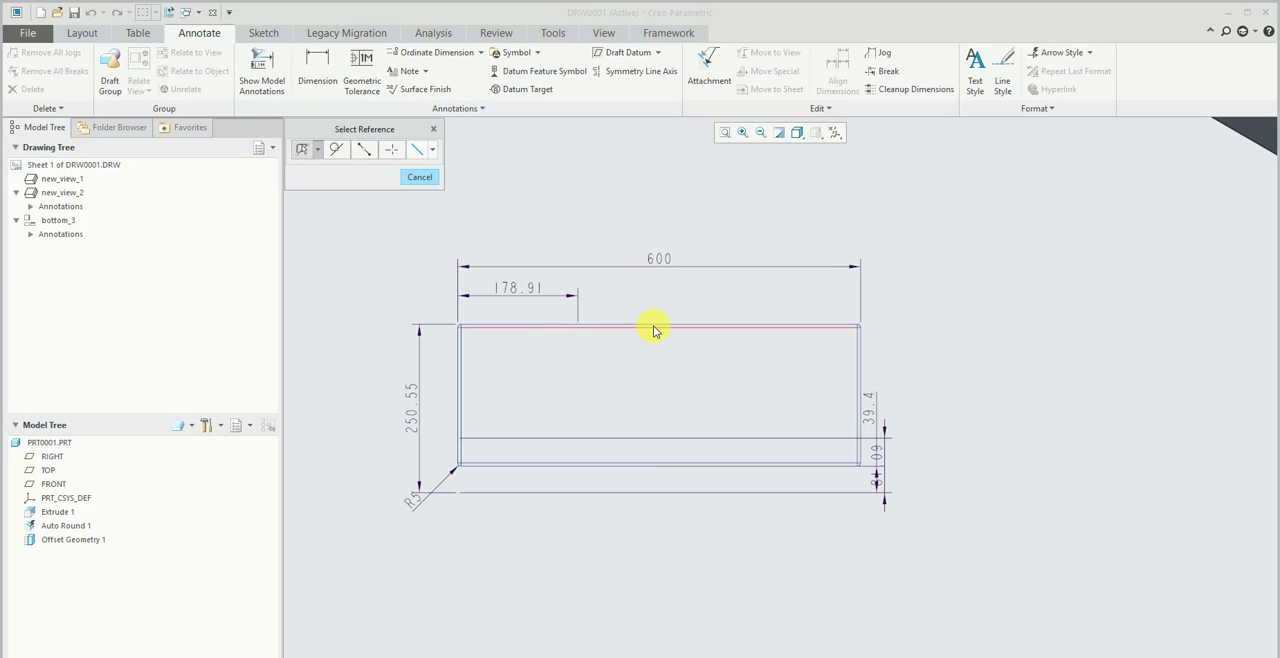
pyautogui.scroll(4, 865, 380)
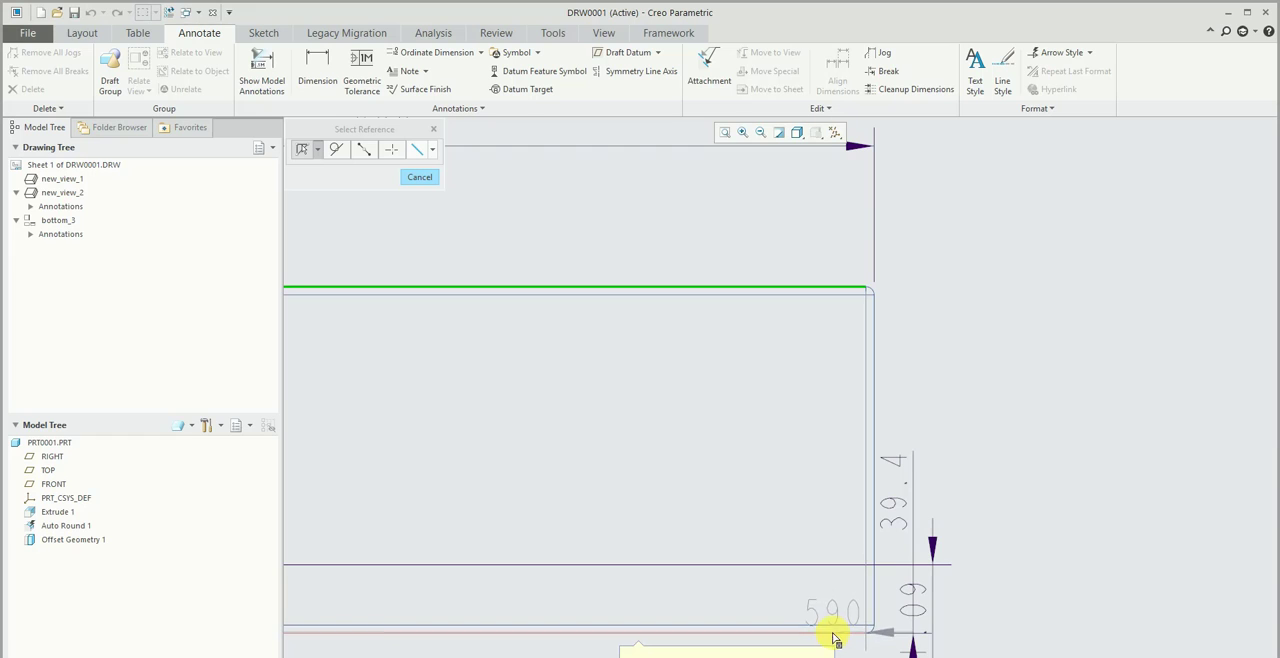
pyautogui.keyDown('ctrl'); pyautogui.click(829, 630); pyautogui.keyUp('ctrl')
pyautogui.middleClick(1055, 437)
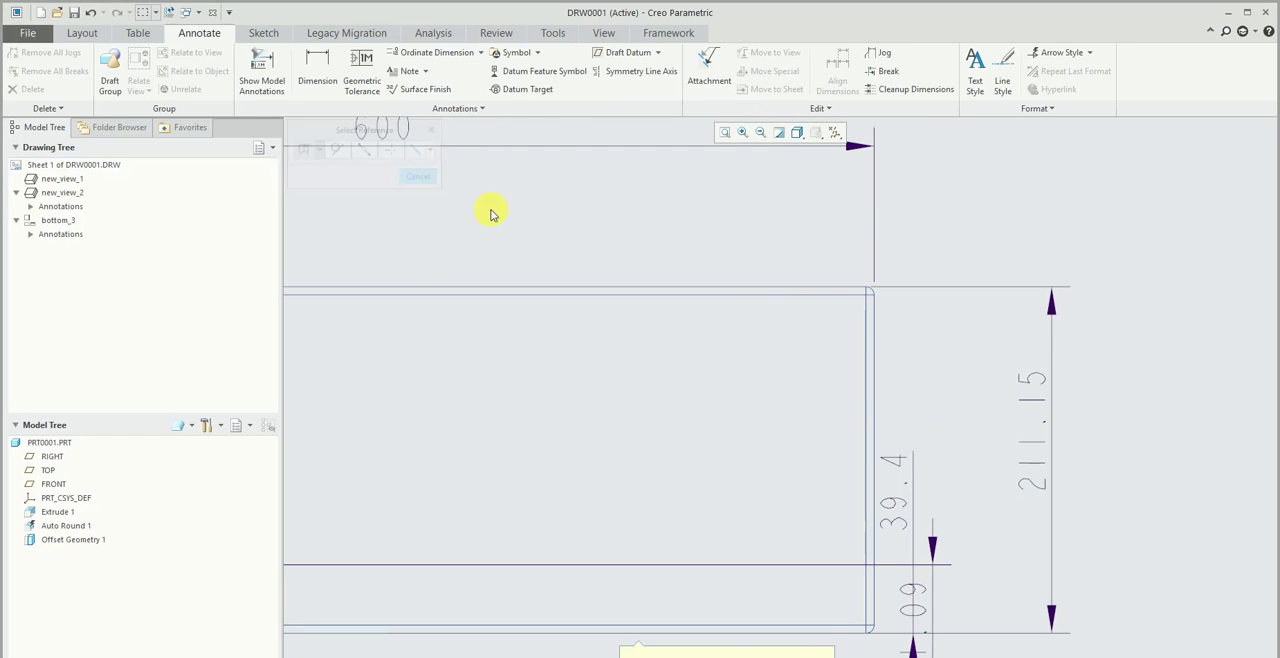
pyautogui.scroll(-3, 573, 214)
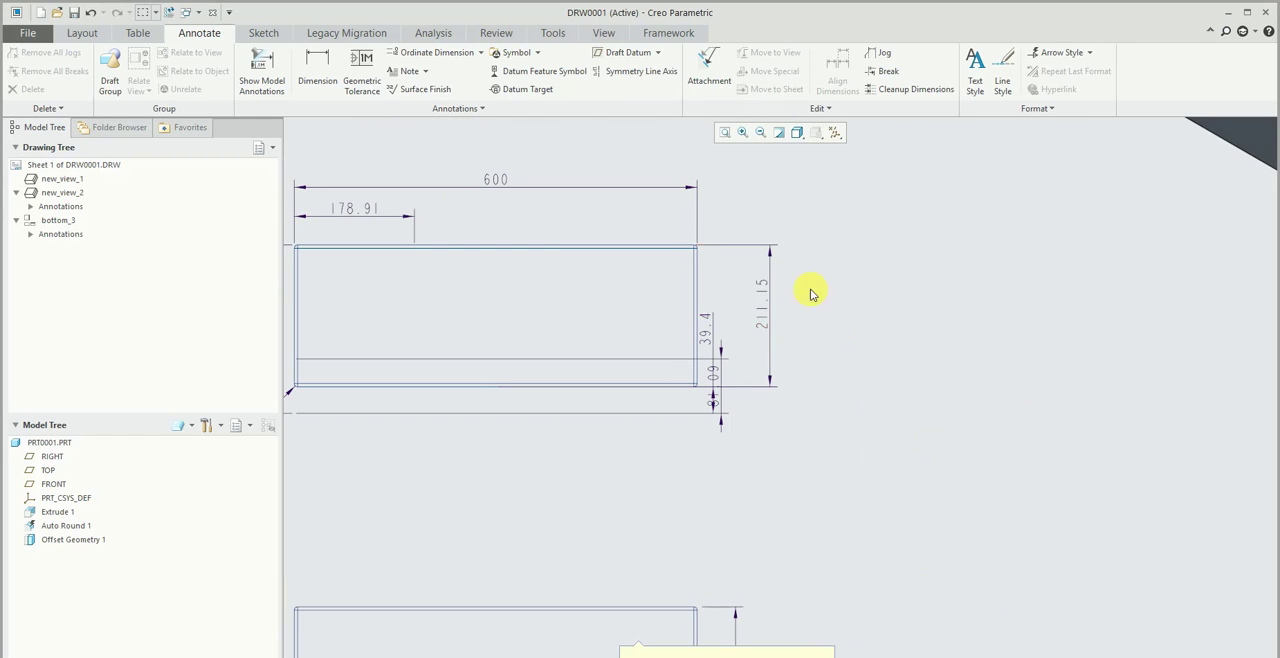
# - Select the new height dimension, list the annotations of bottom_3 and new_view_2 in the drawing tree, and highlight model dimension d1
pyautogui.click(764, 318)
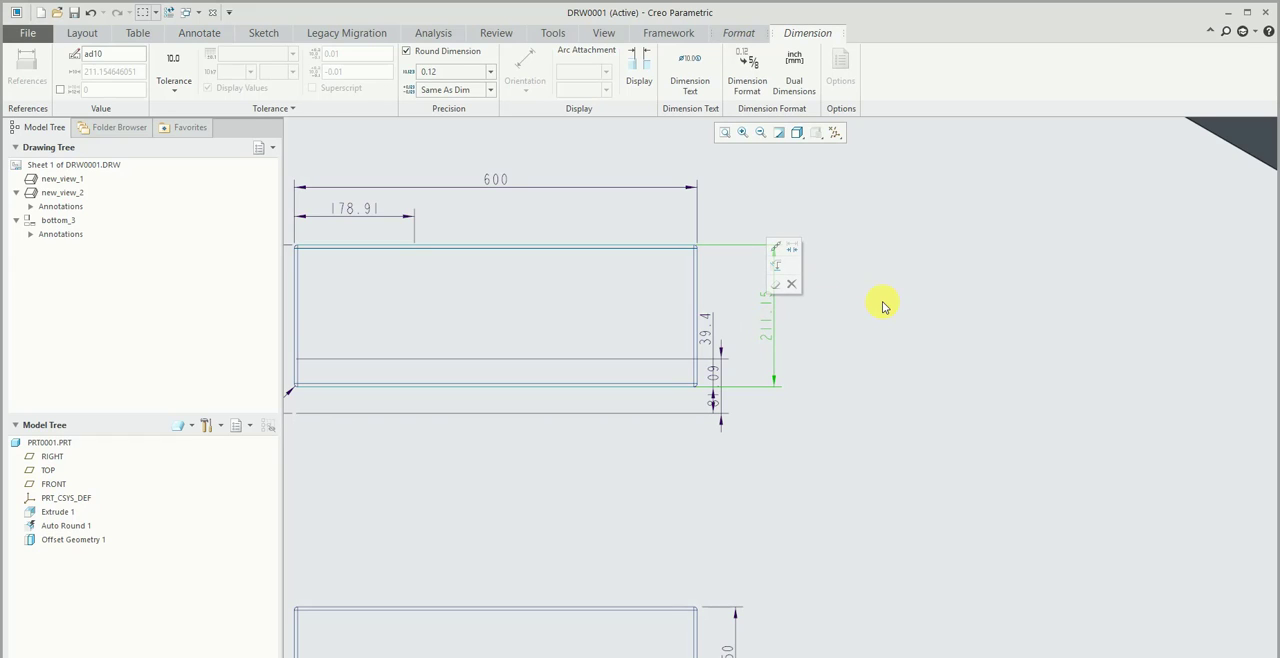
pyautogui.click(31, 234)
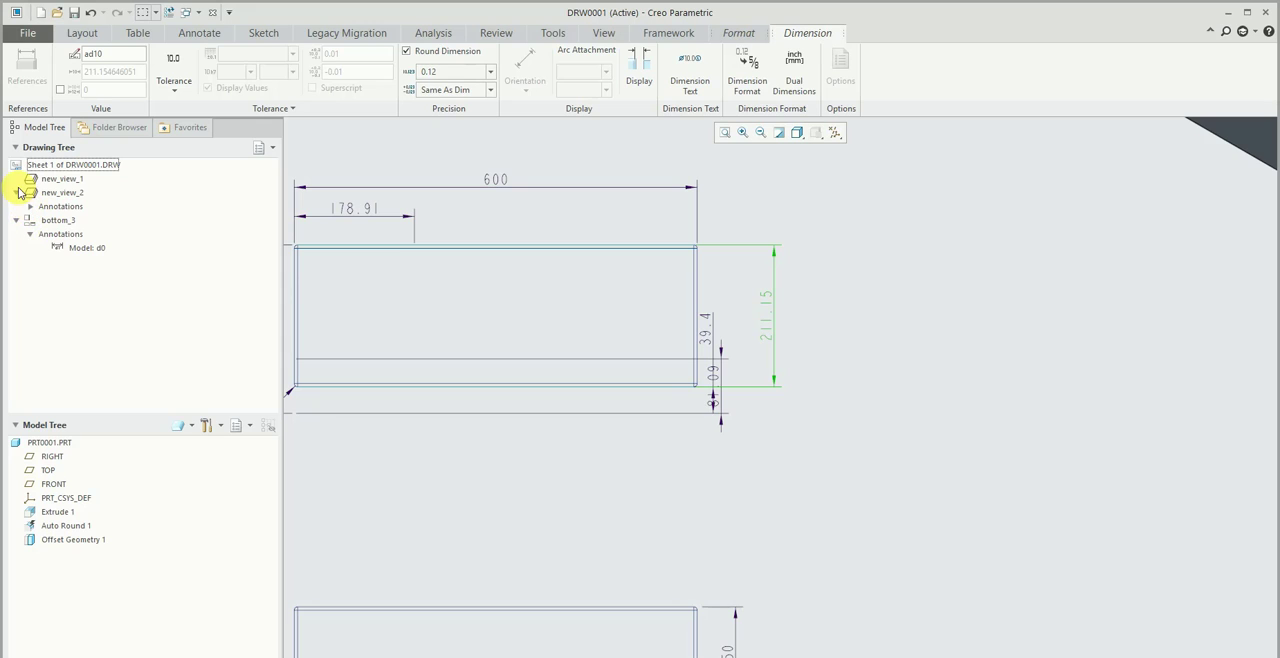
pyautogui.click(30, 206)
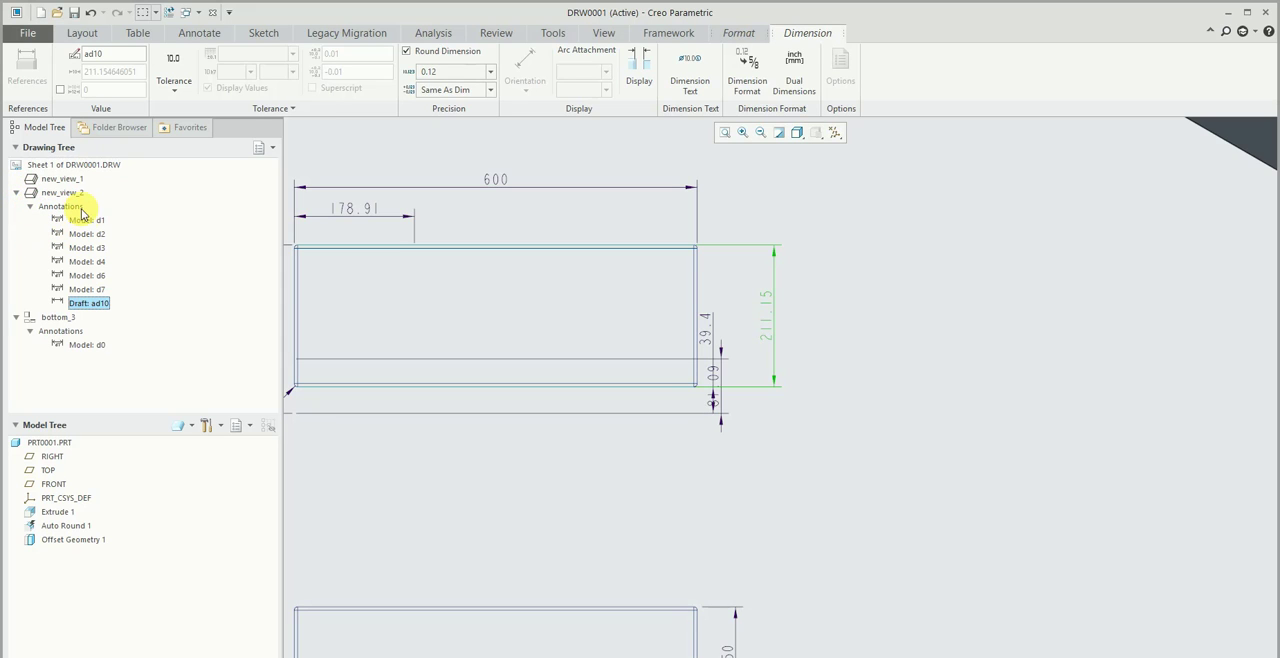
pyautogui.click(86, 220)
pyautogui.moveTo(335, 202); pyautogui.dragTo(651, 286, button='middle')
pyautogui.click(809, 298)
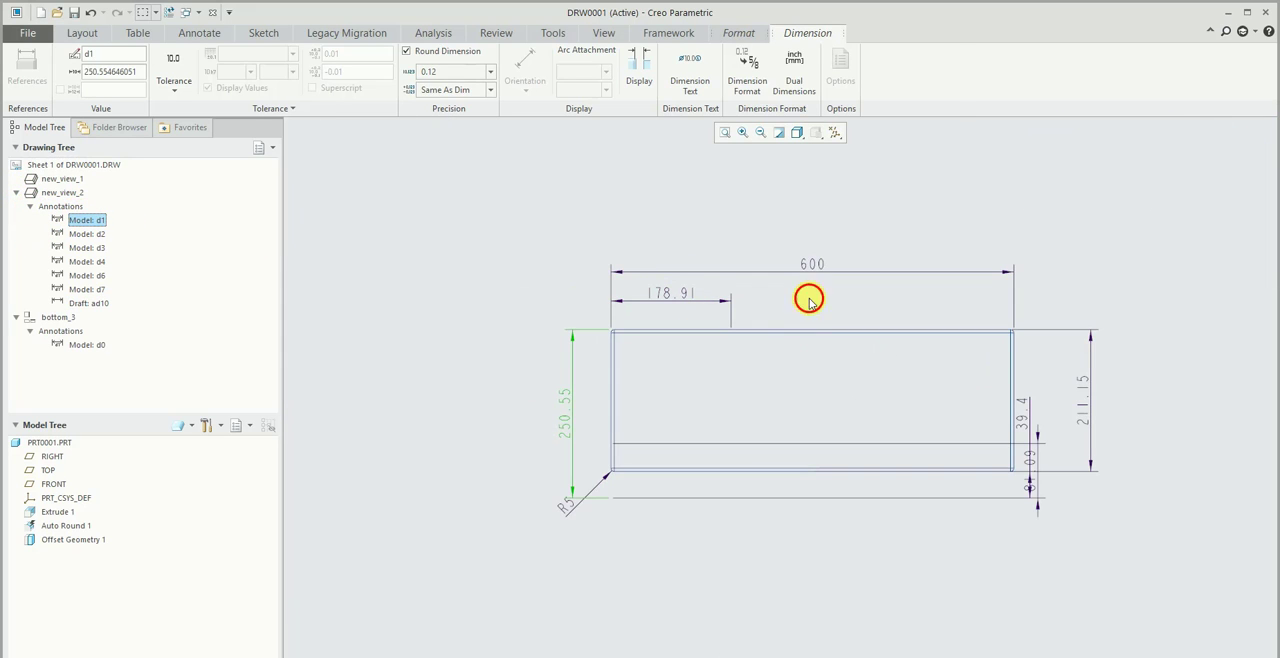
# - Highlight new_view_2 and its model dimensions d2 and d3 to identify them in the drawing
pyautogui.click(58, 195)
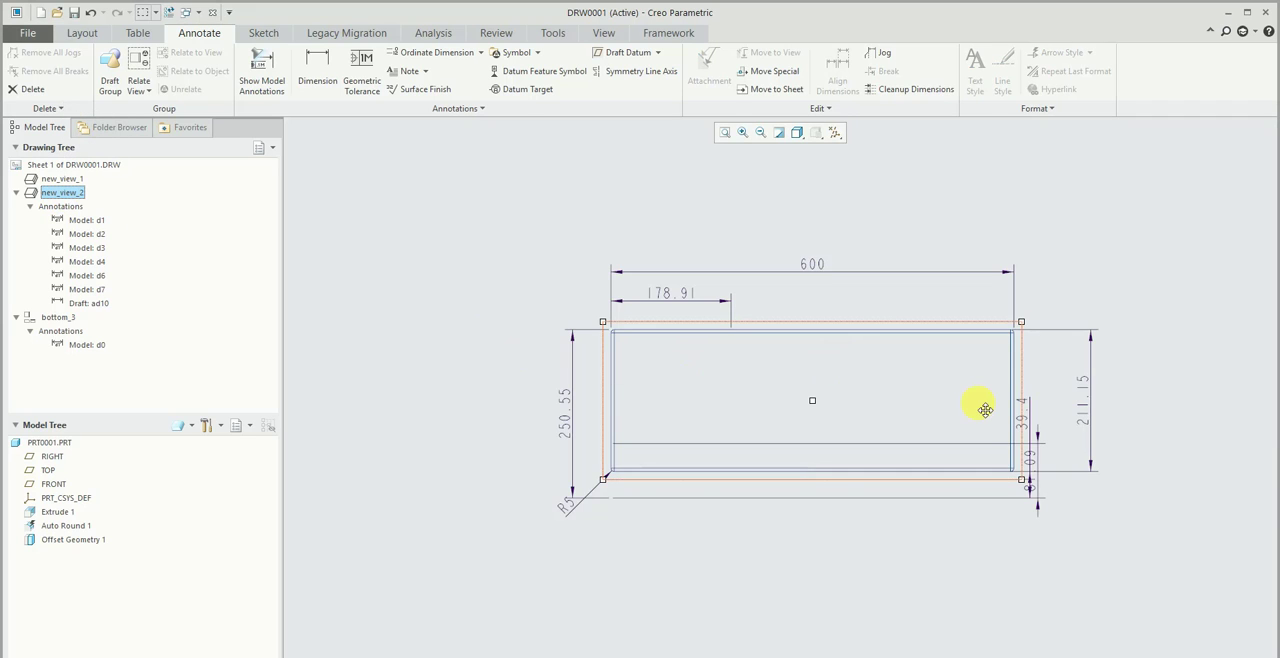
pyautogui.scroll(1, 983, 406)
pyautogui.click(86, 233)
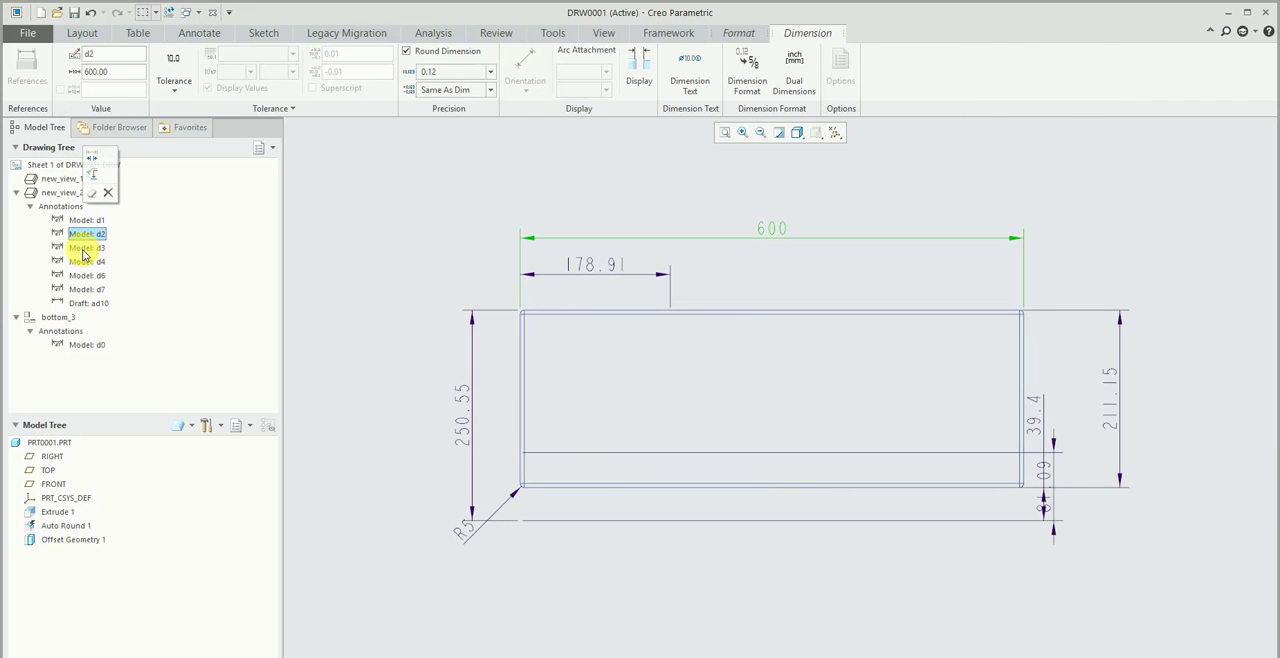
pyautogui.click(84, 250)
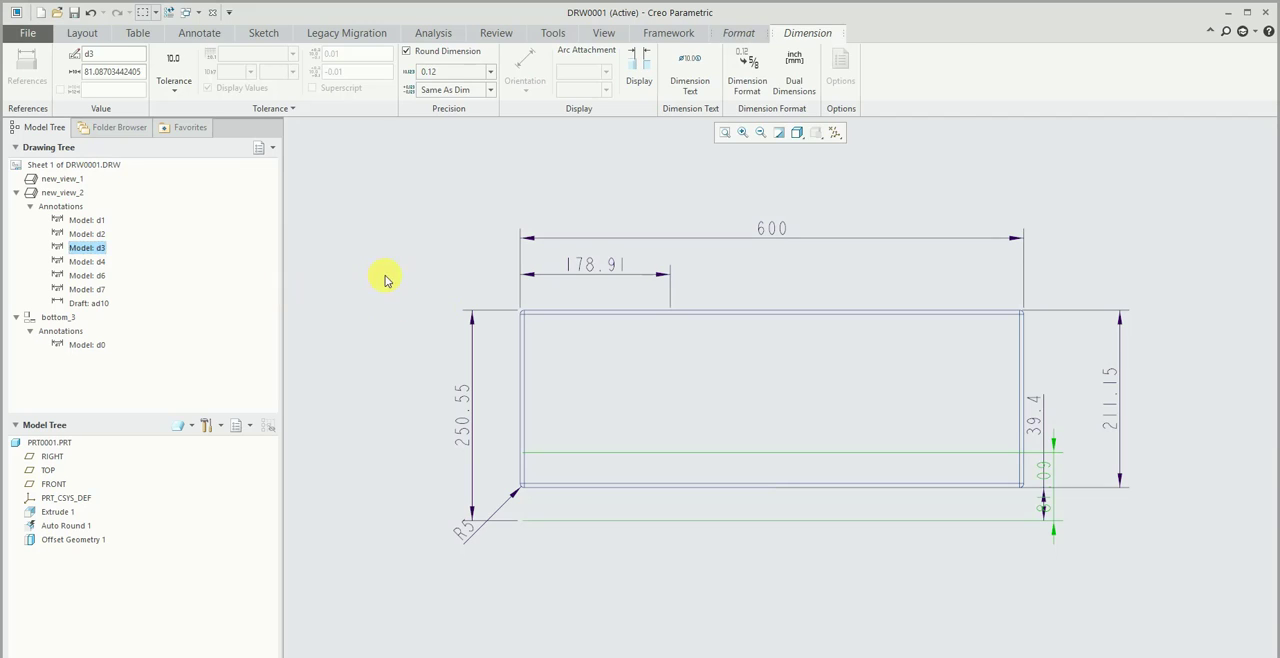
pyautogui.click(380, 277)
pyautogui.click(101, 250)
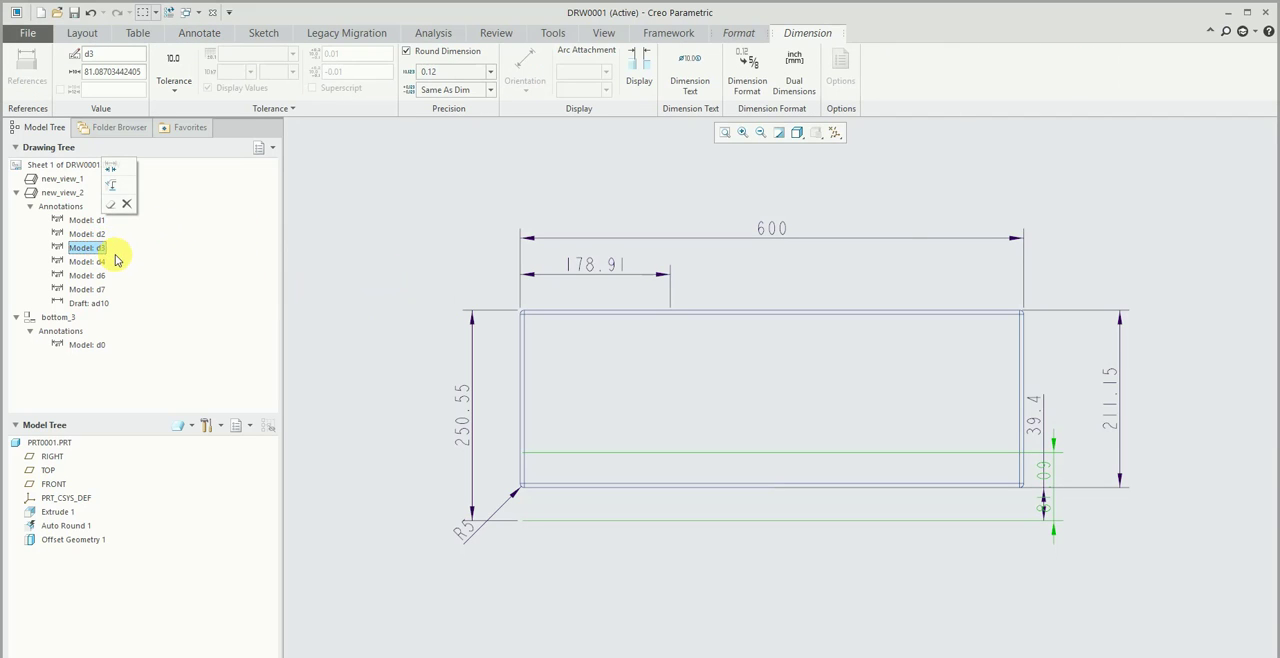
pyautogui.doubleClick(97, 249)
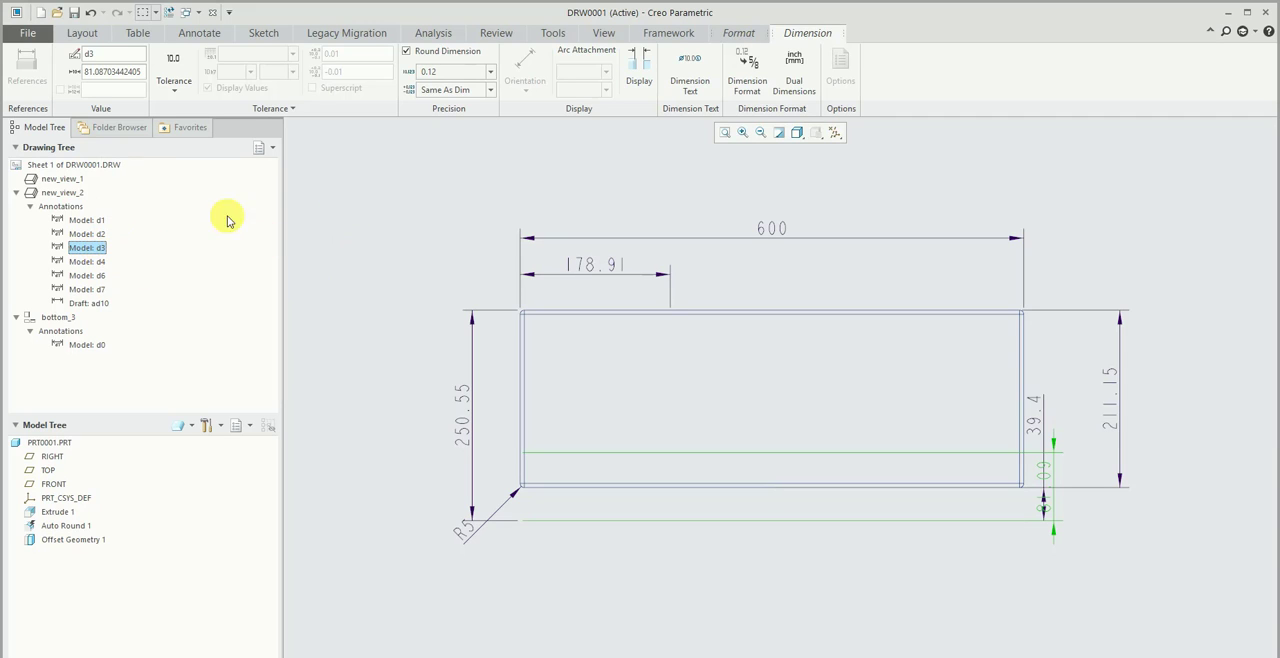
# - Locate the Show Model Annotations command for new_view_2 and highlight draft dimension ad10 to contrast it with the model dimensions
pyautogui.click(470, 285)
pyautogui.click(568, 328)
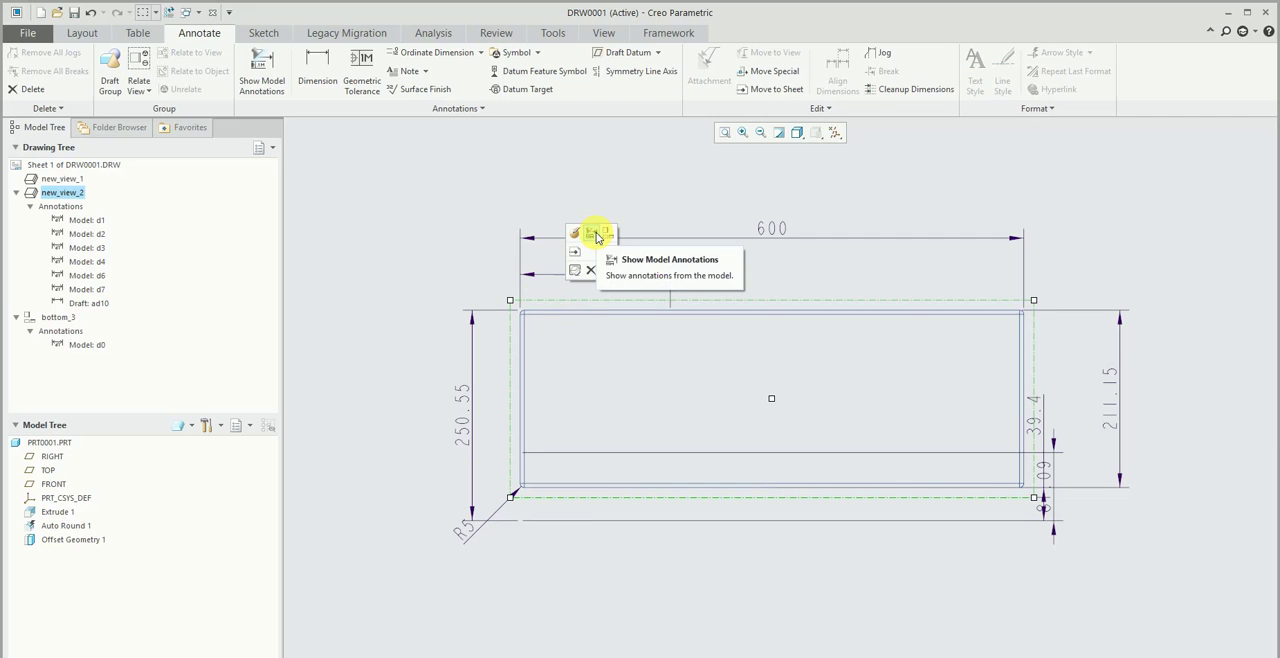
pyautogui.click(251, 295)
pyautogui.click(104, 306)
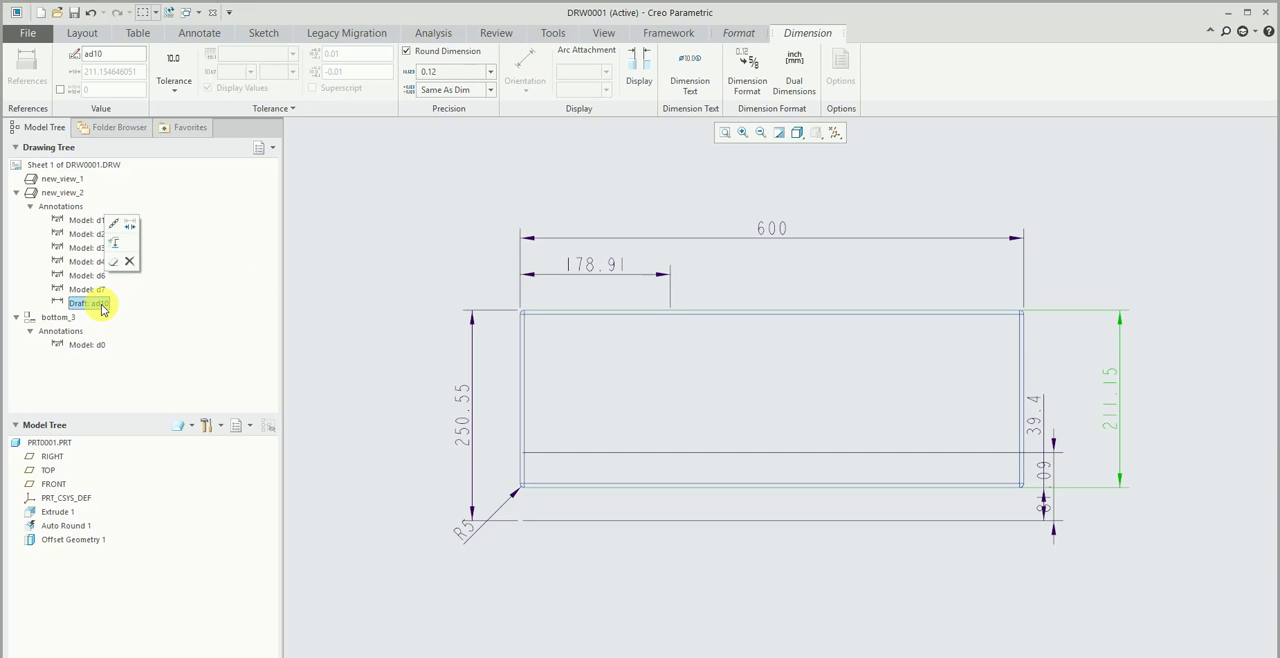
pyautogui.click(377, 298)
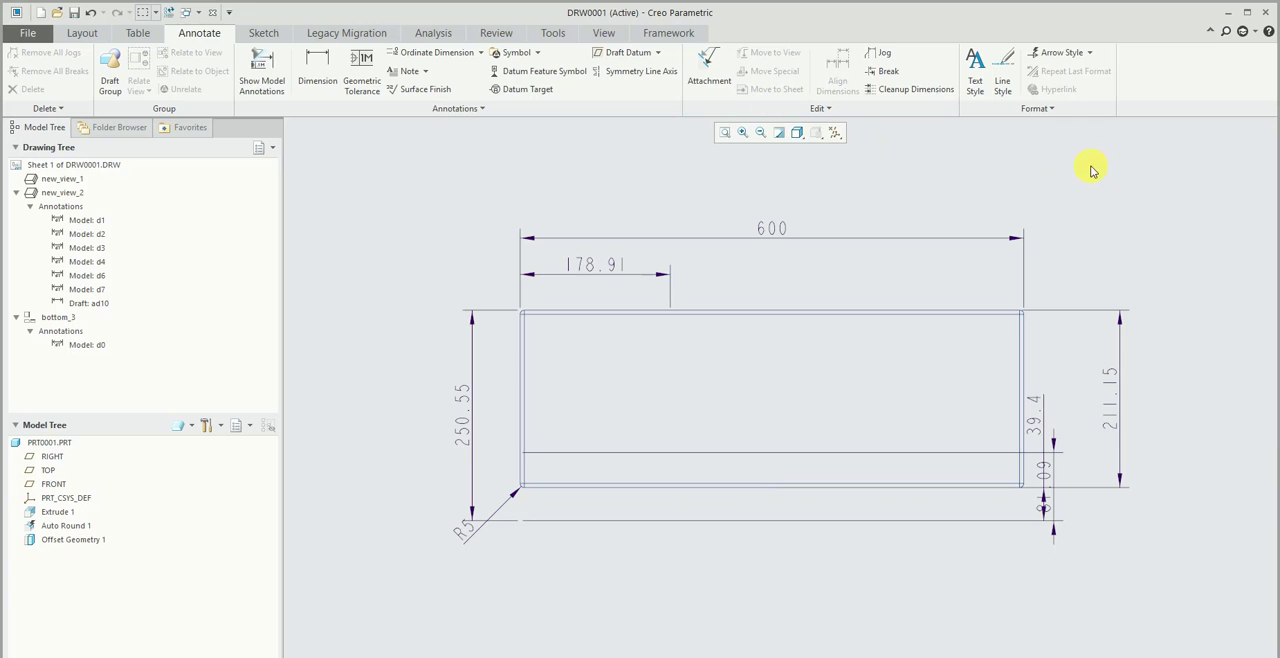
# - Close the DRW0001 drawing window and the PRT0001.PRT part window
pyautogui.click(603, 33)
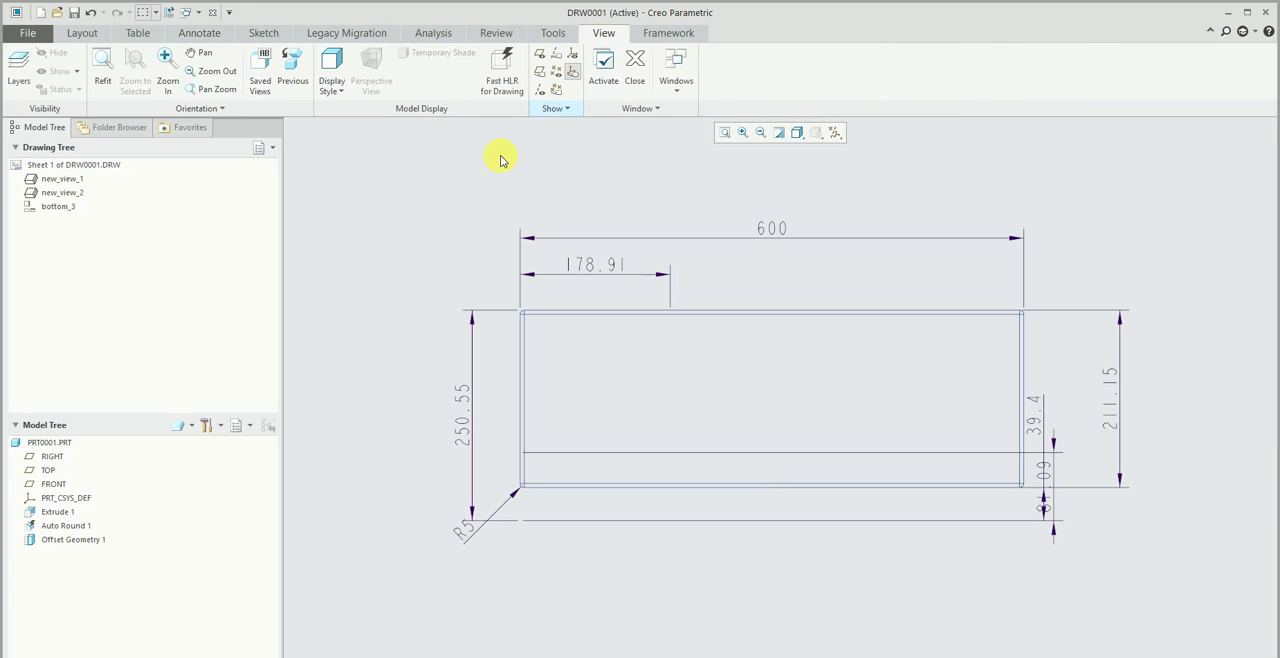
pyautogui.click(643, 72)
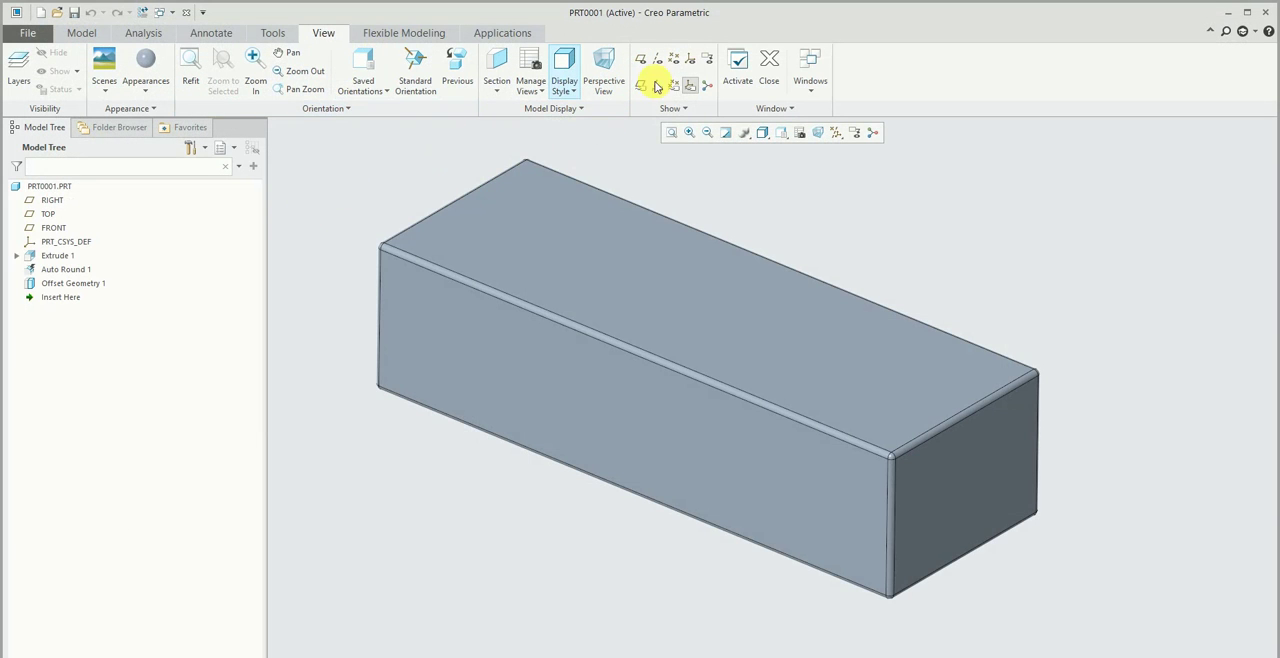
pyautogui.click(770, 72)
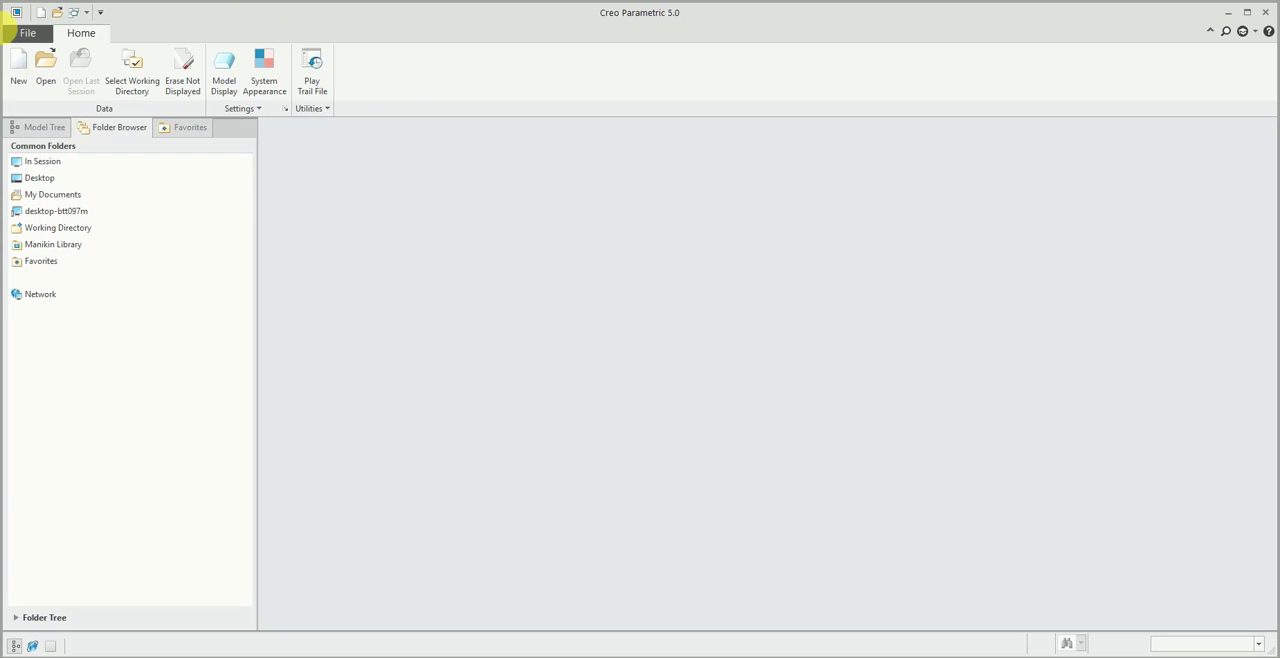
# - Create a new part and a new assembly, each in its own window, from the default templates
pyautogui.click(18, 70)
pyautogui.click(745, 517)
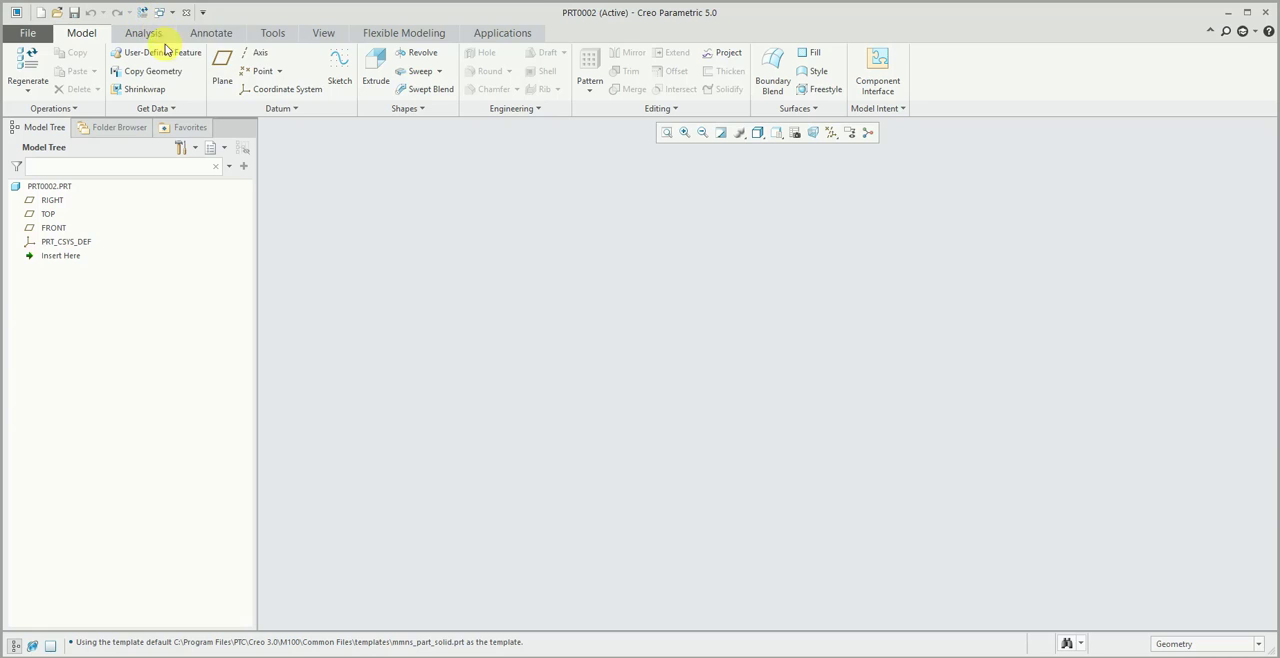
pyautogui.click(28, 33)
pyautogui.click(50, 58)
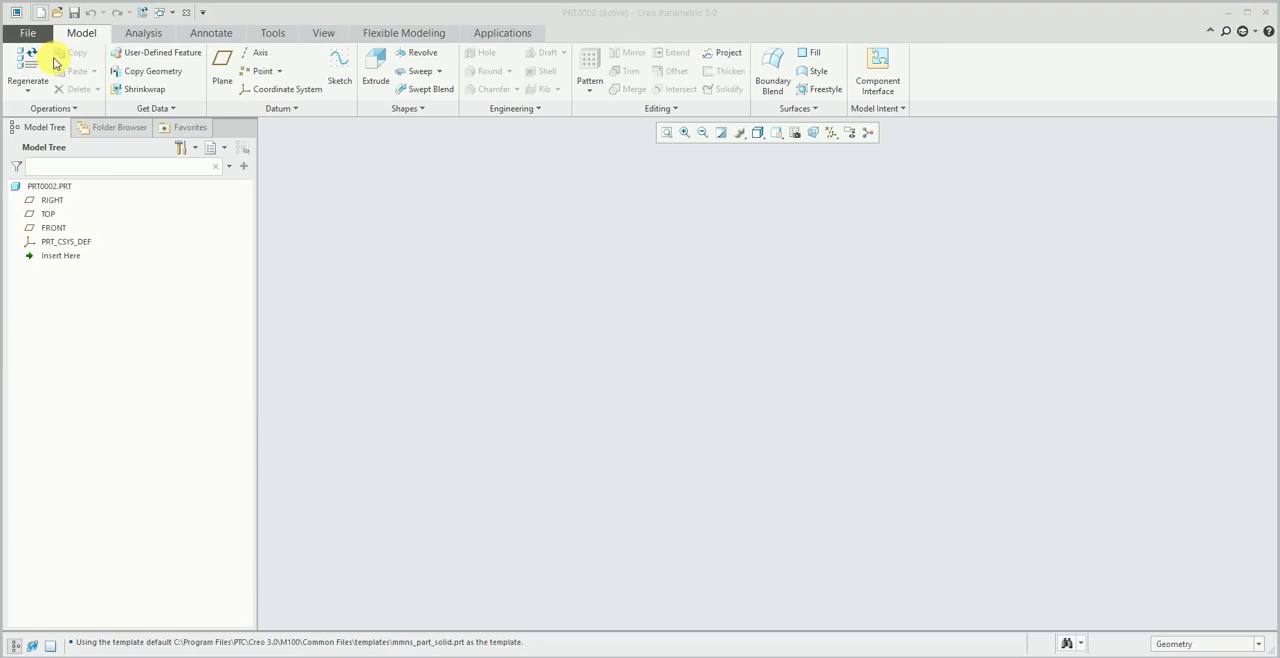
pyautogui.click(588, 333)
pyautogui.click(733, 517)
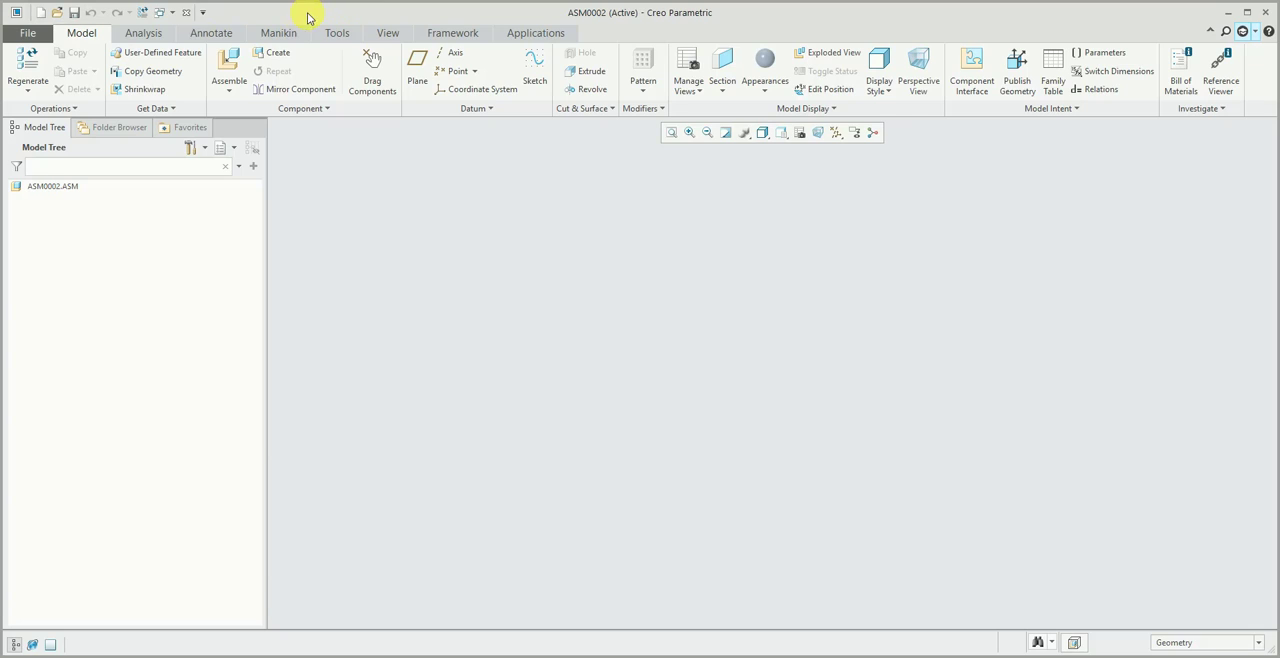
# - Move the new assembly window aside to reveal the part window behind it, then close the assembly window
pyautogui.moveTo(309, 11); pyautogui.dragTo(384, 43)
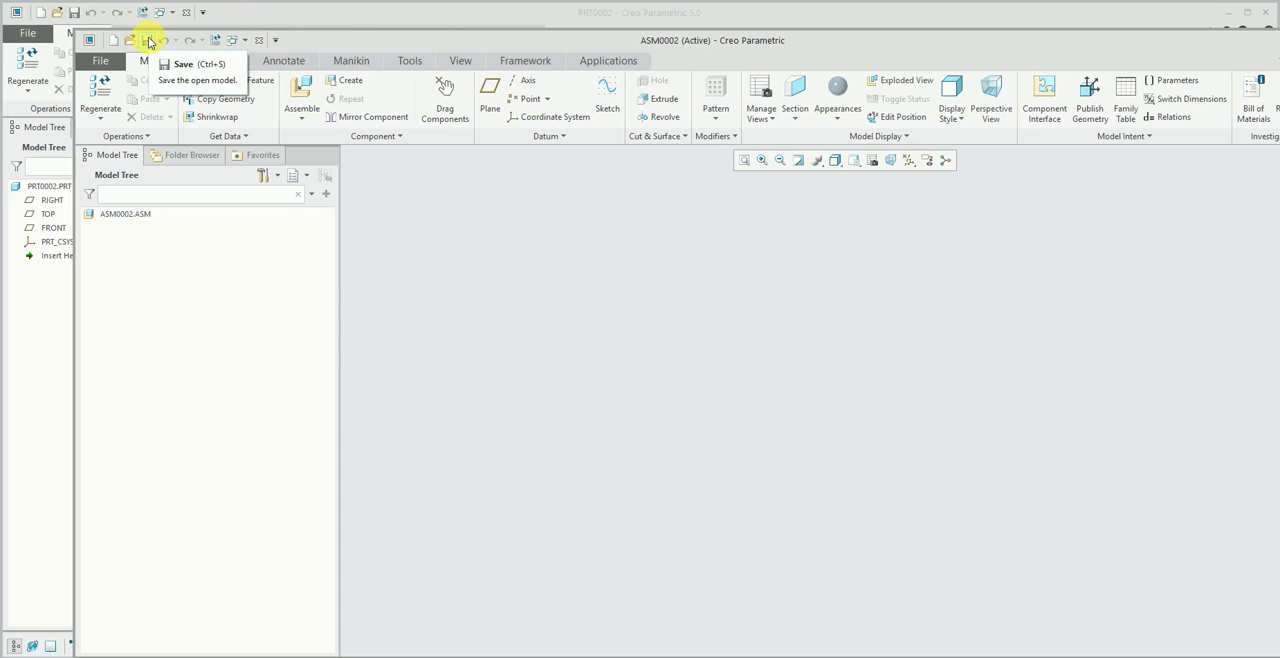
pyautogui.click(256, 40)
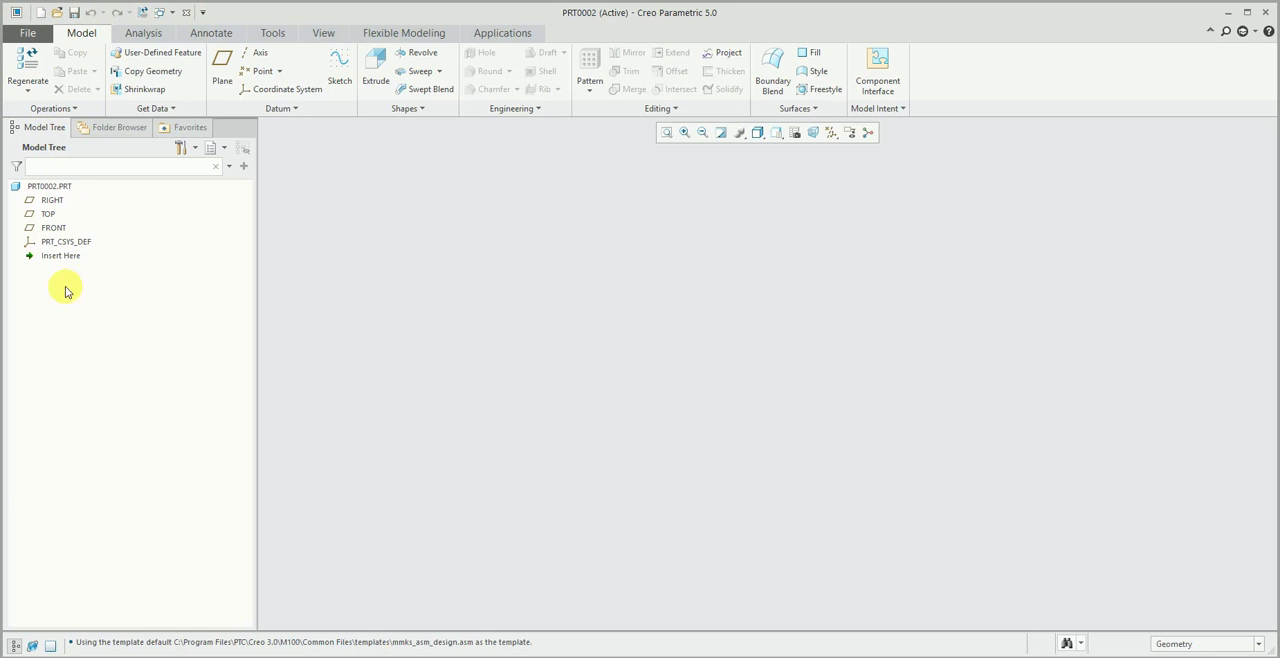
# - Turn on the display of all datum features in the new part PRT0002
pyautogui.click(119, 127)
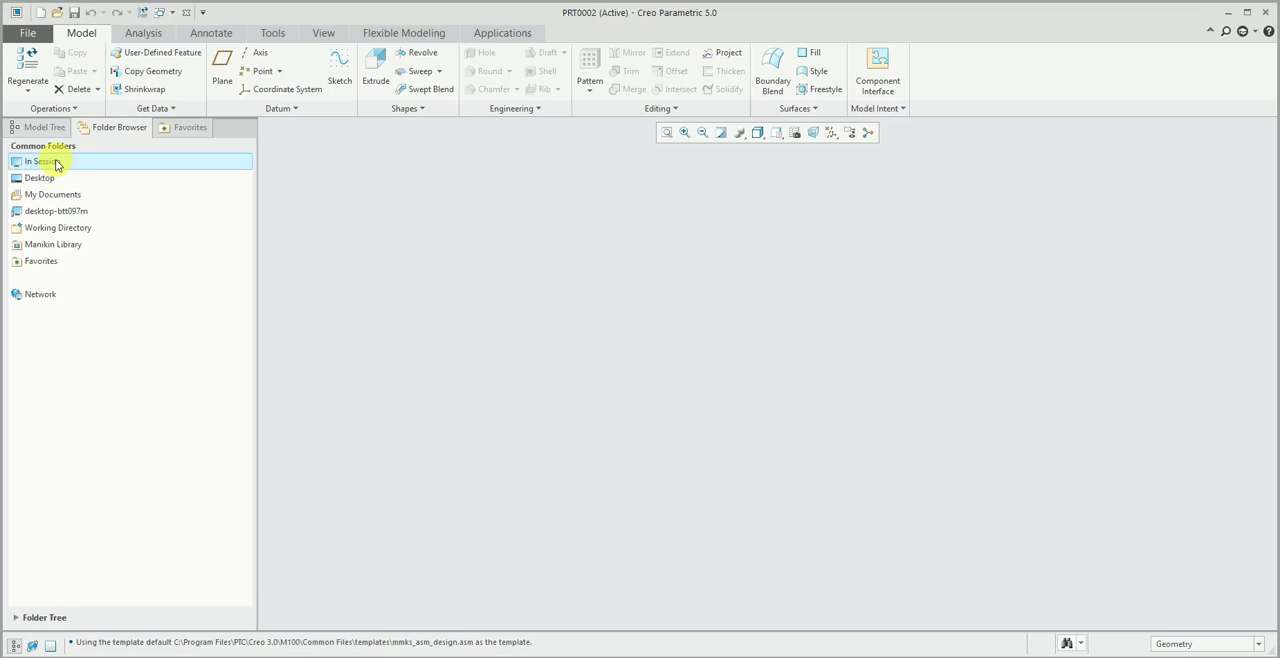
pyautogui.click(40, 128)
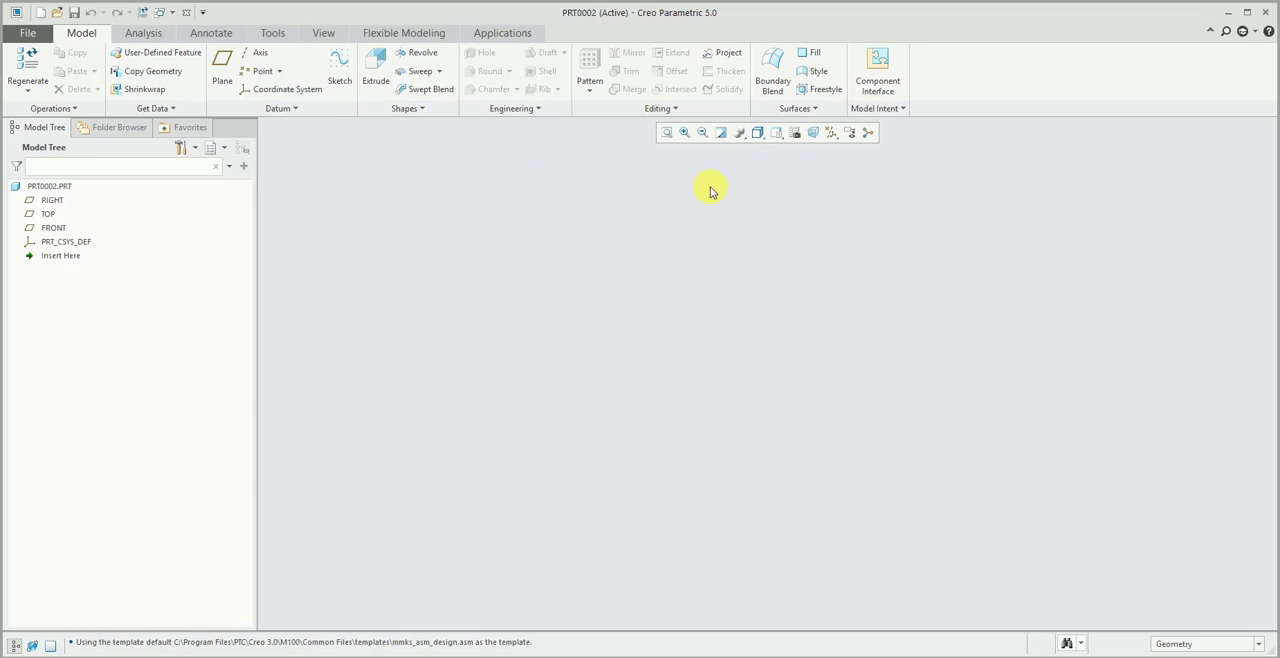
pyautogui.click(832, 133)
pyautogui.click(837, 149)
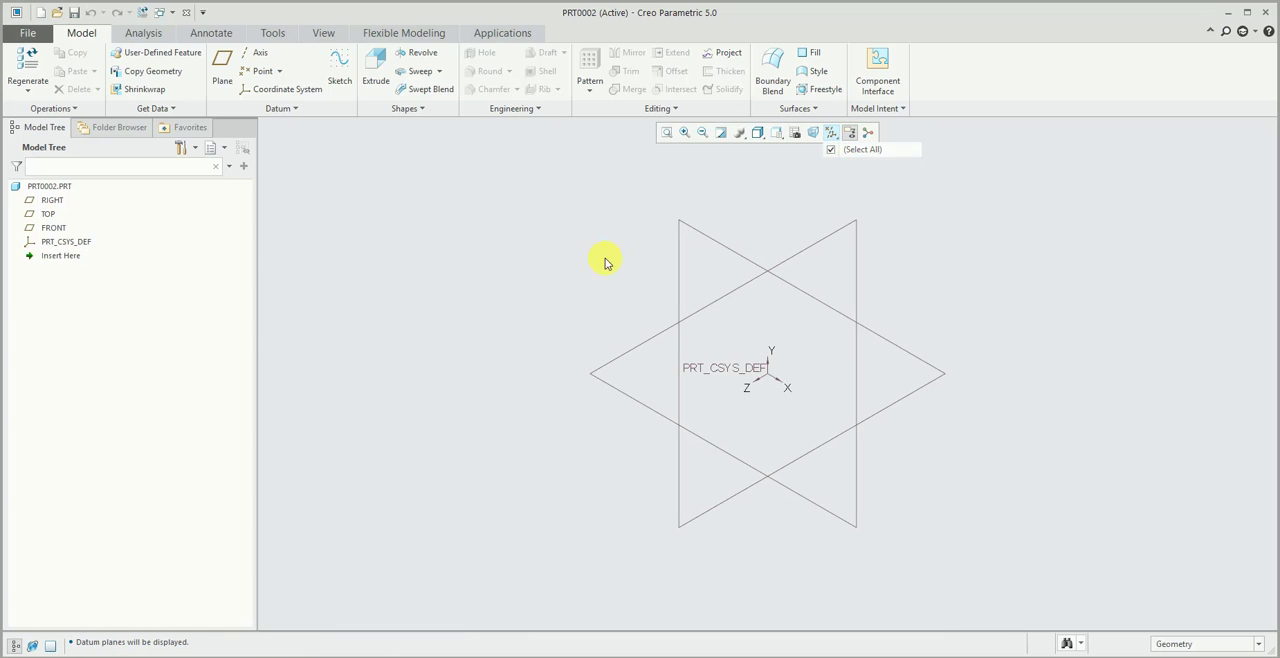
# - Extrude a freehand rectangle about 228 by 287 mm, sketched on the TOP plane, keeping the default depth
pyautogui.click(376, 72)
pyautogui.click(622, 352)
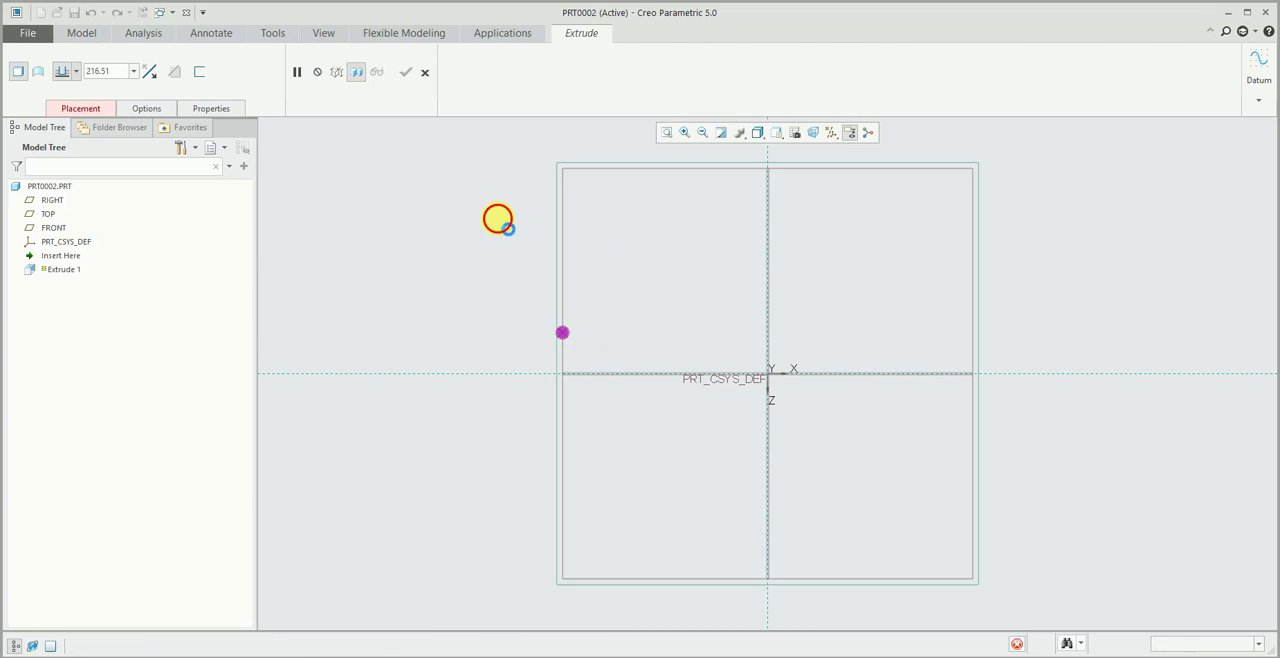
pyautogui.click(360, 71)
pyautogui.click(609, 284)
pyautogui.click(794, 516)
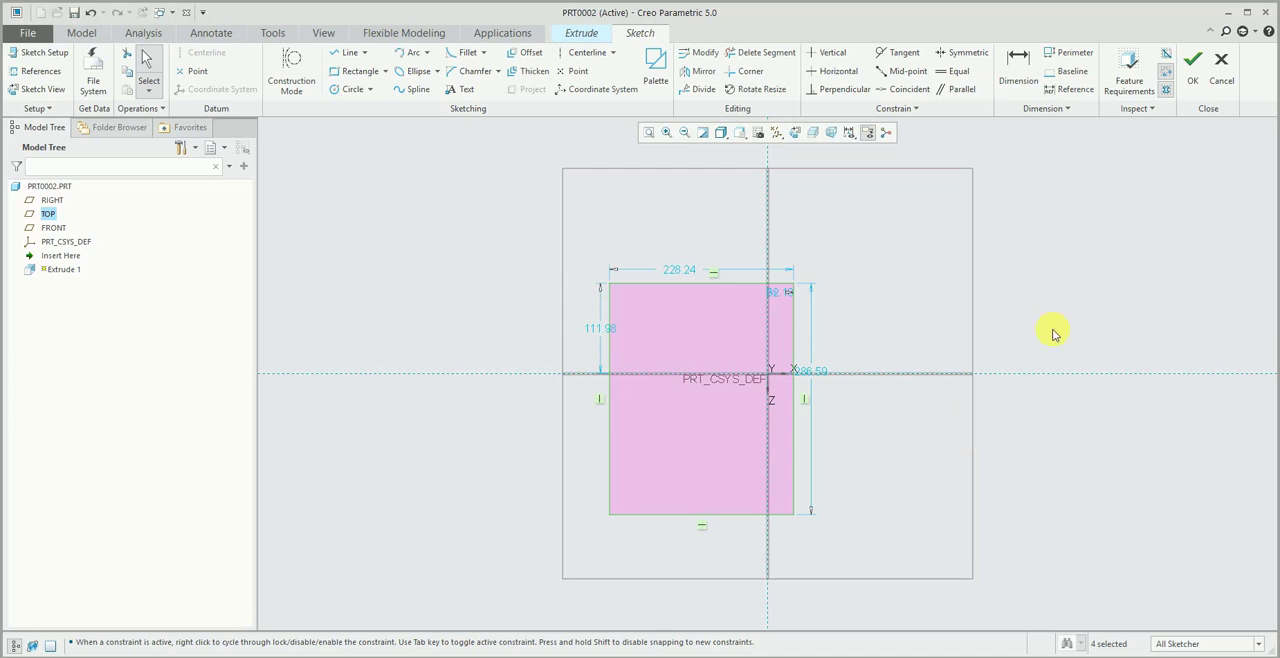
pyautogui.click(1192, 62)
pyautogui.middleClick(437, 236)
pyautogui.click(437, 236)
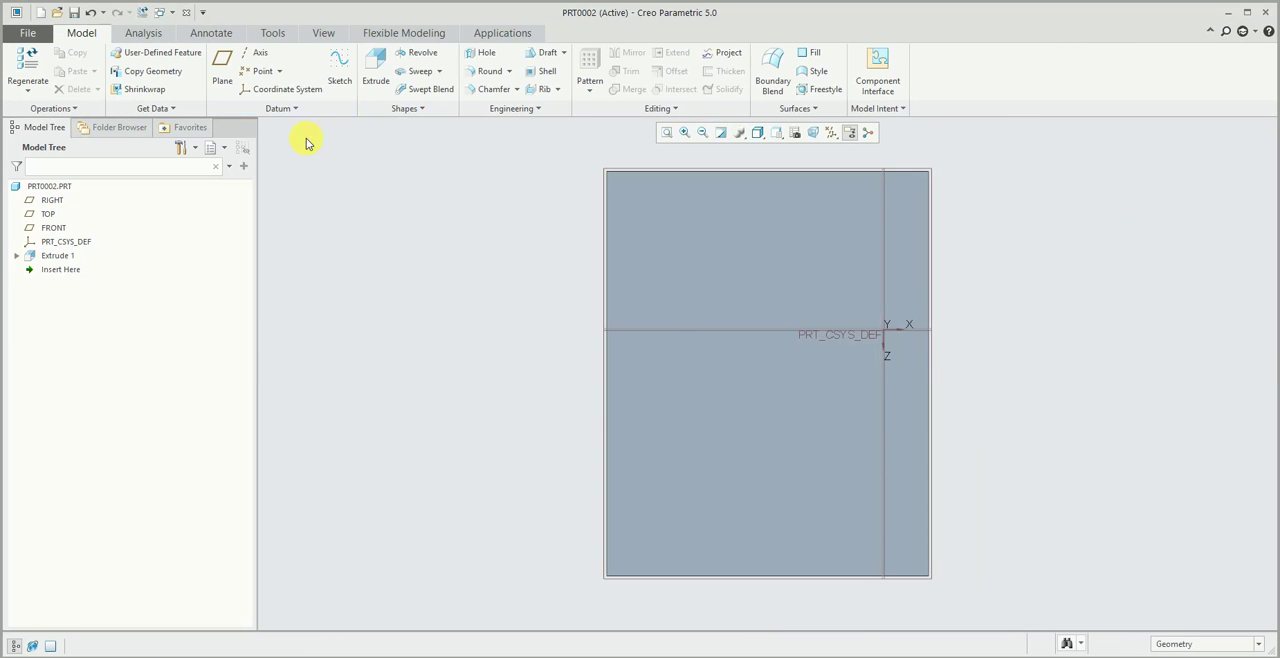
# - Close the window of the newly extruded part without saving it
pyautogui.click(323, 33)
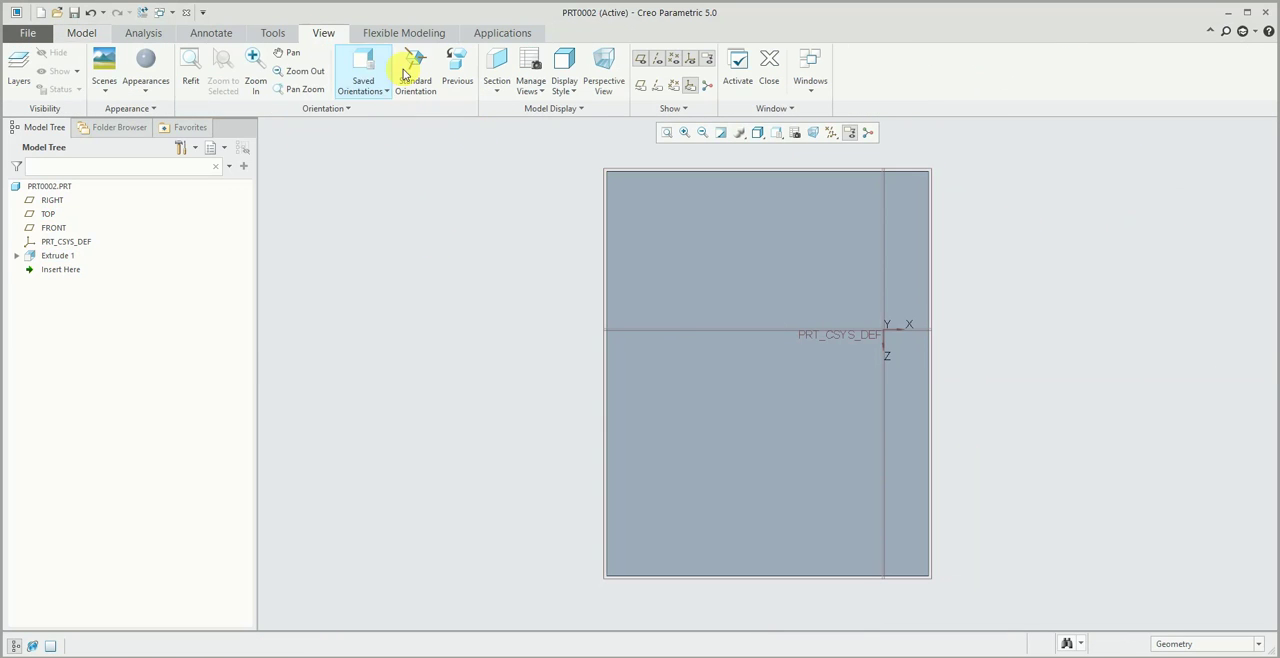
pyautogui.click(184, 12)
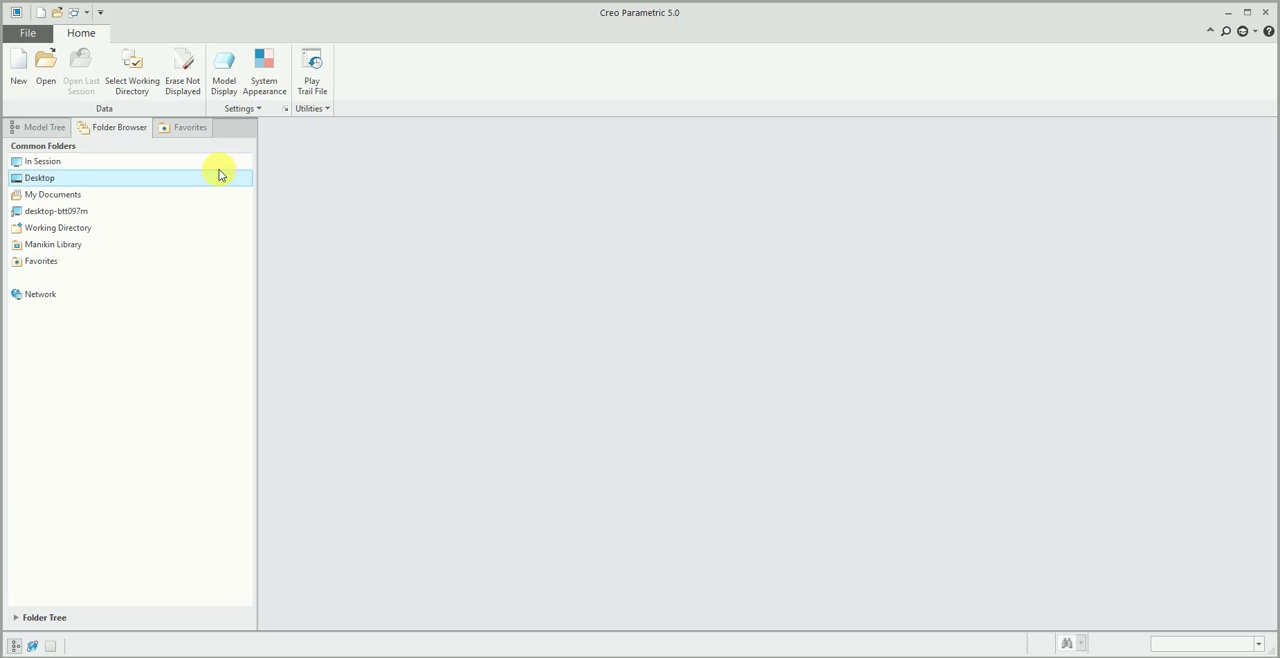
# - Examine the New file dialog and the recent files list without creating or opening a file
pyautogui.click(28, 33)
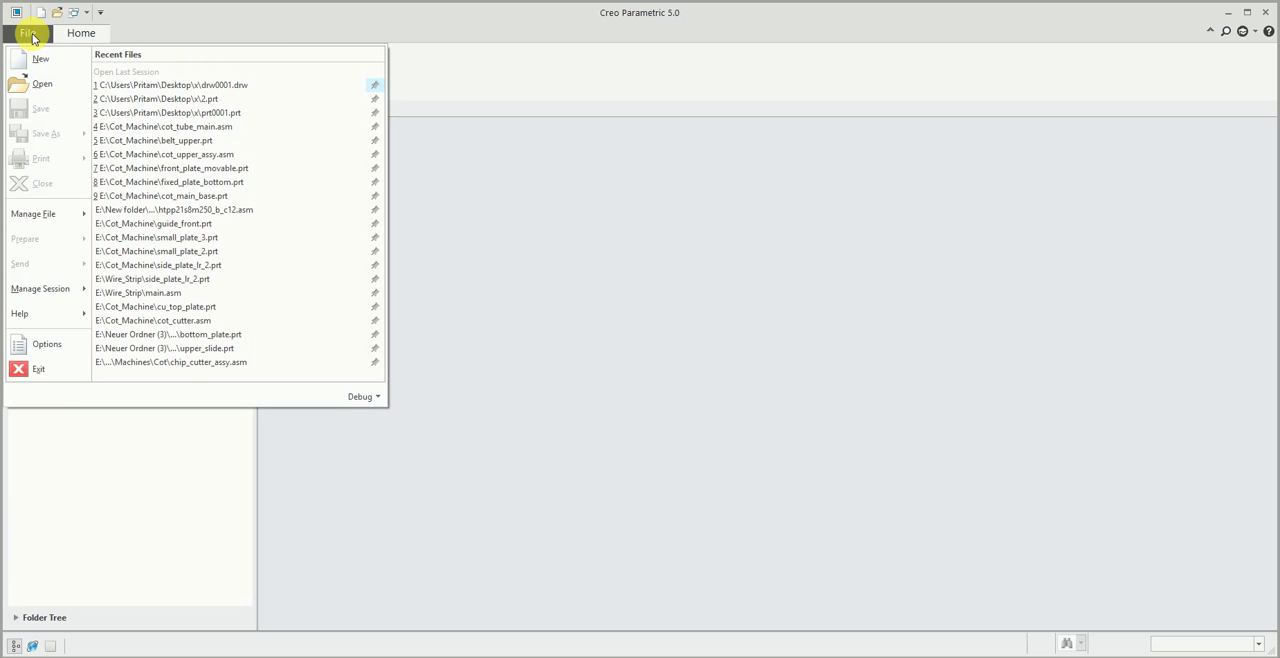
pyautogui.click(40, 58)
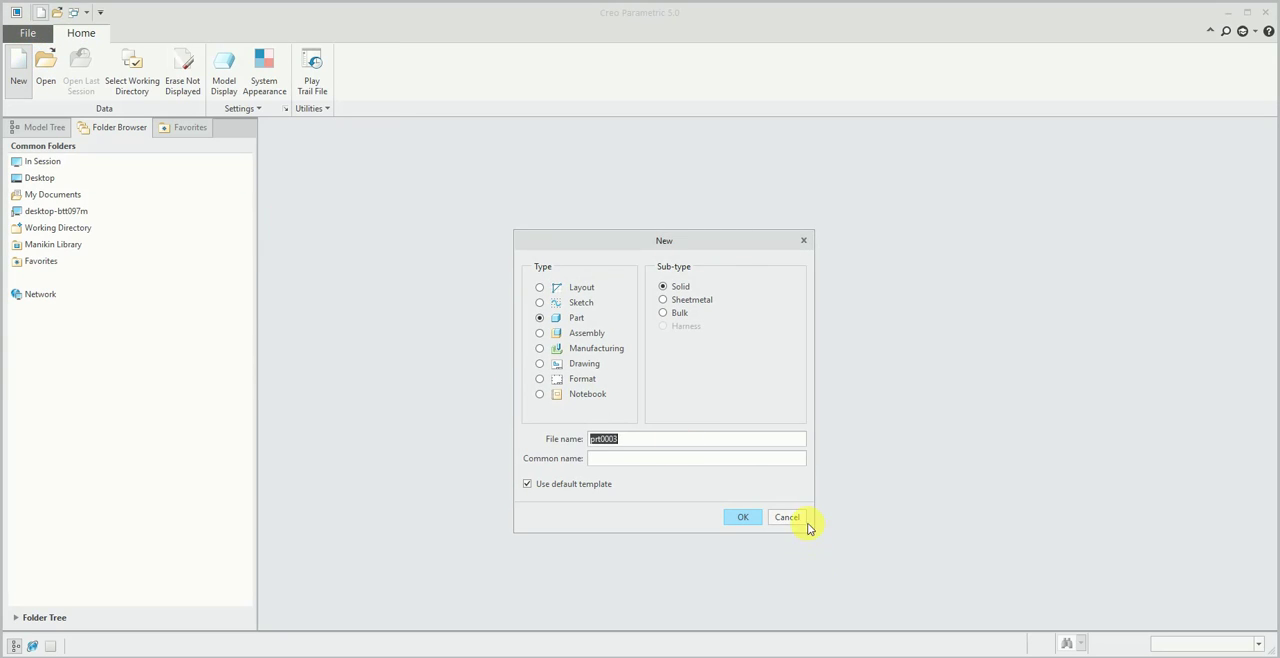
pyautogui.click(784, 514)
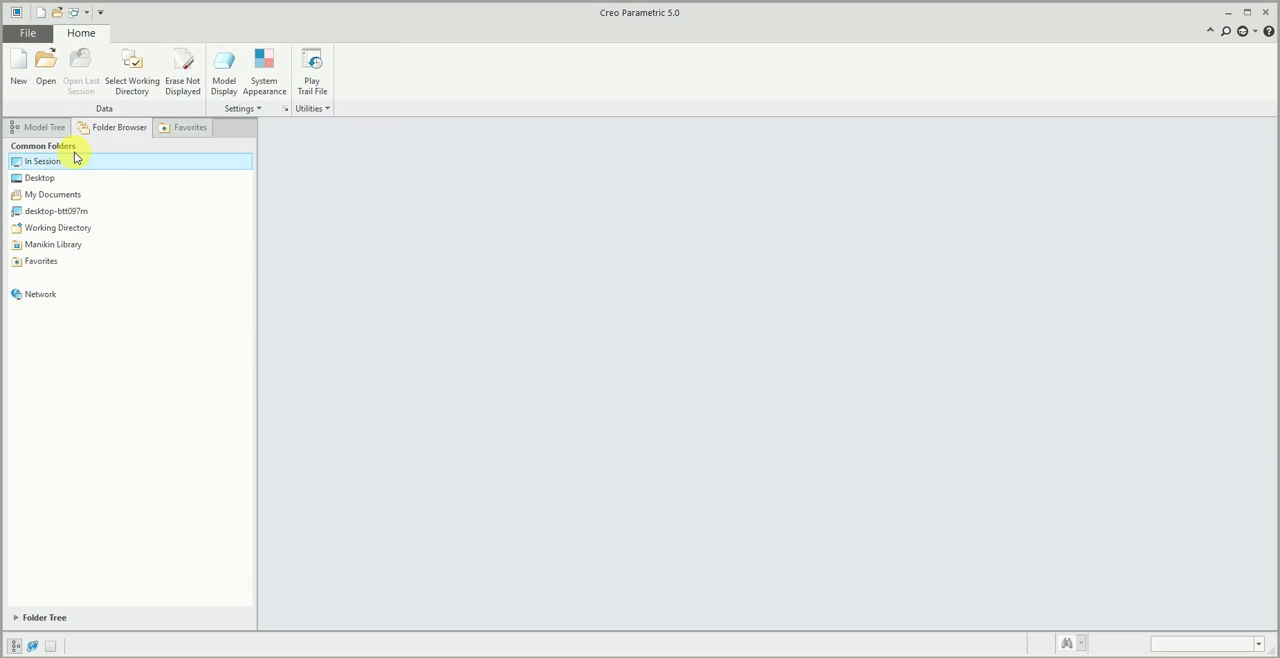
pyautogui.click(31, 34)
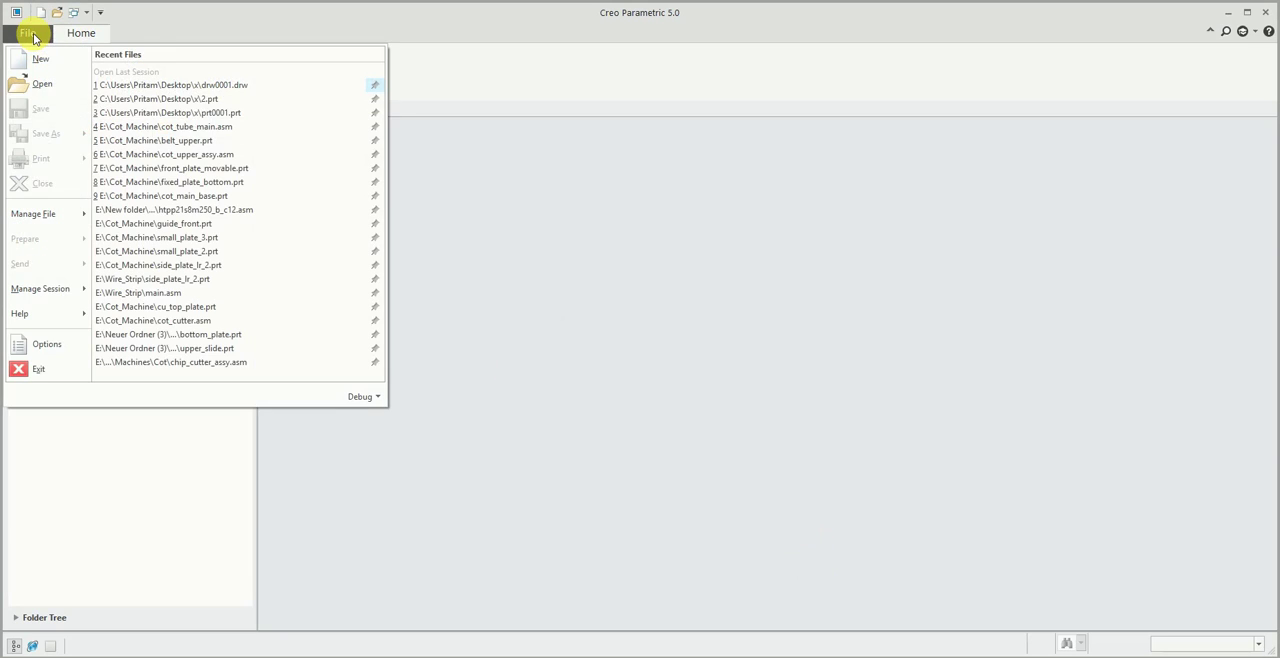
pyautogui.click(229, 17)
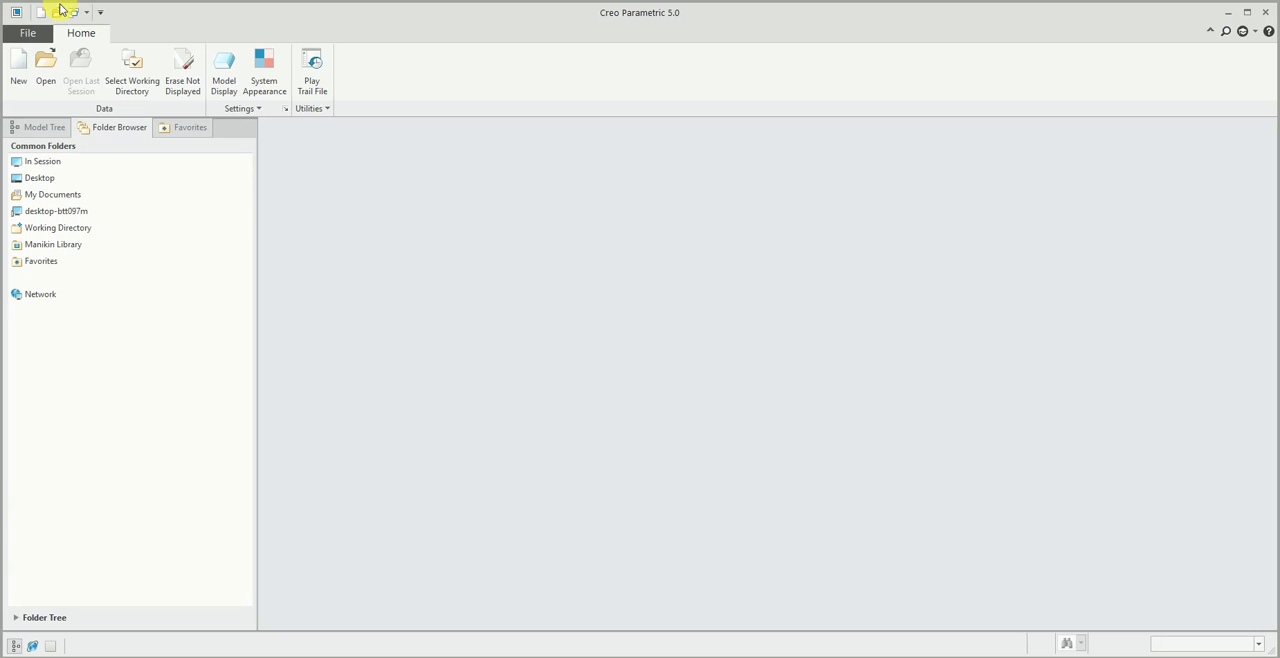
pyautogui.click(29, 33)
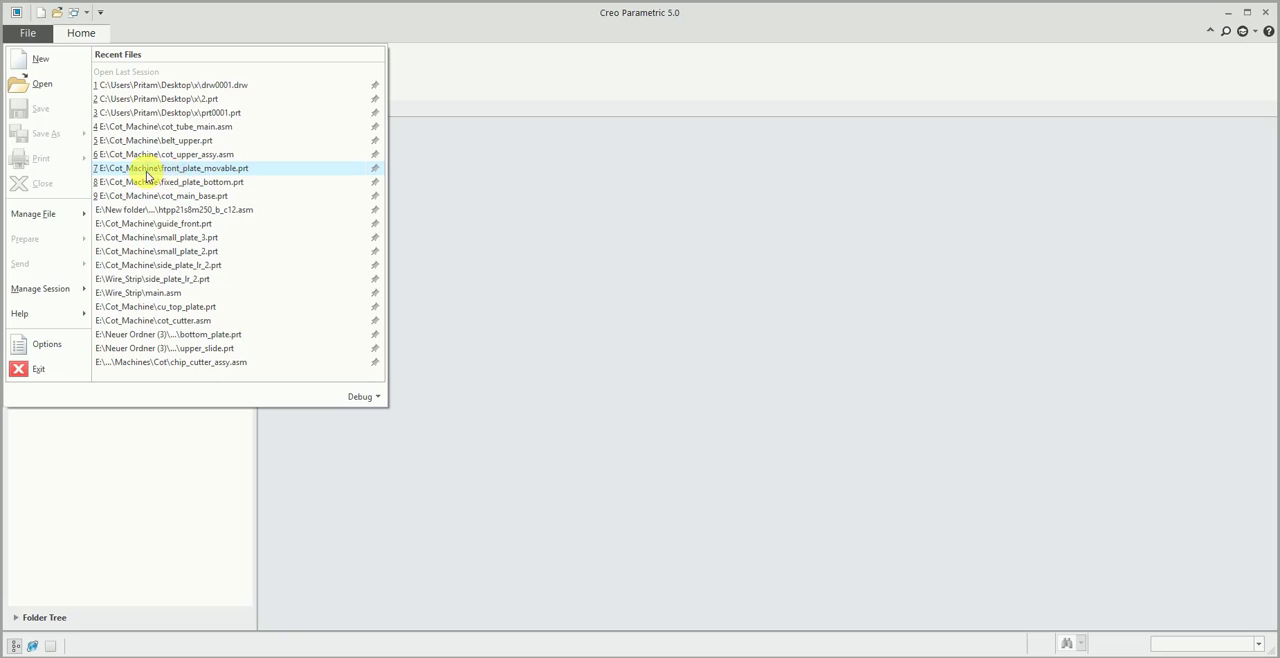
pyautogui.click(187, 33)
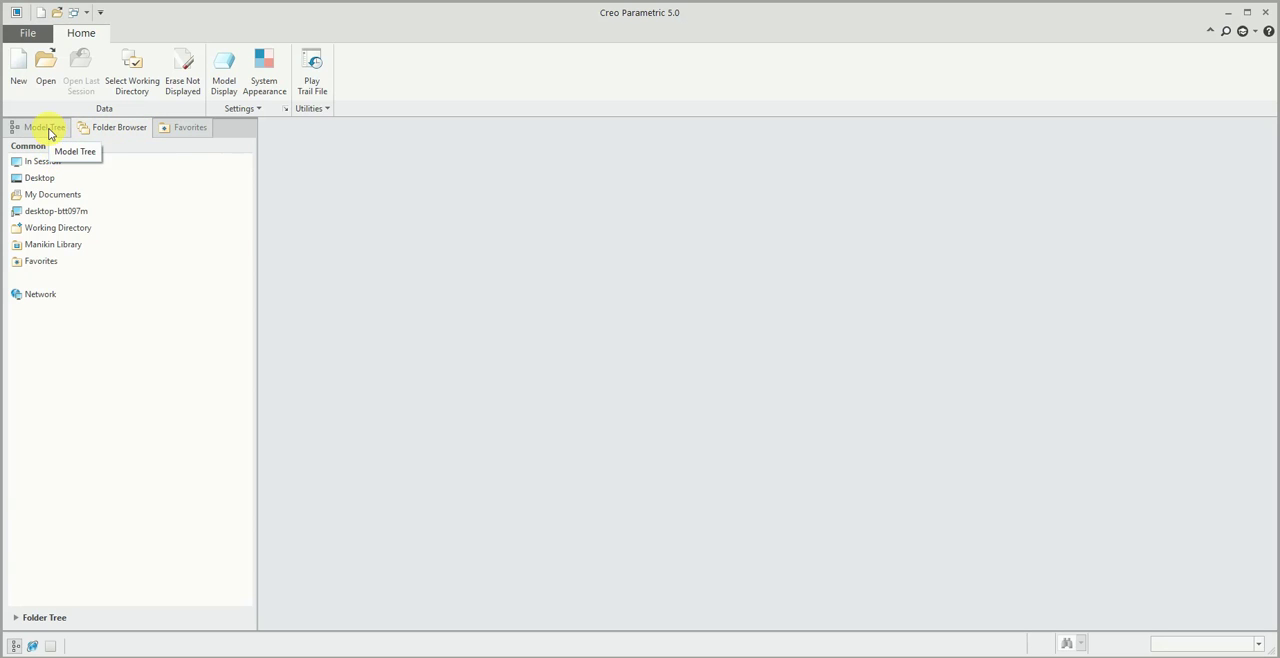
# - List the in-session files as thumbnails, reopen prt0002.prt from there and inspect the block from an angle
pyautogui.click(43, 162)
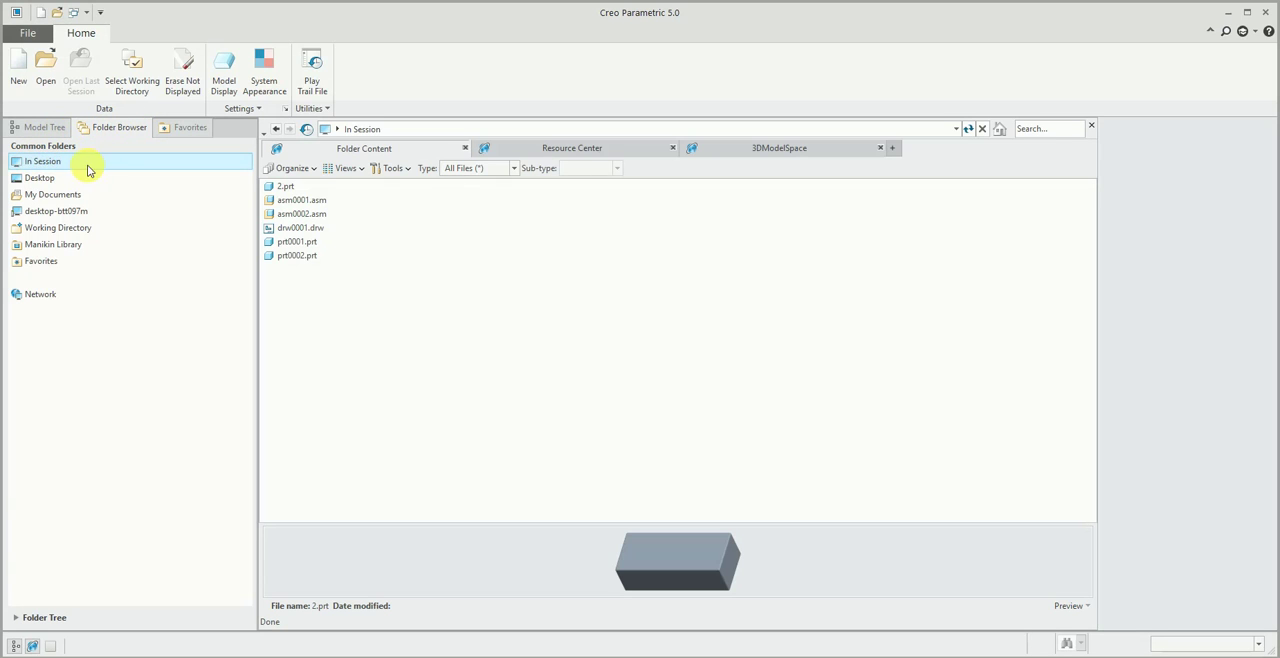
pyautogui.rightClick(492, 233)
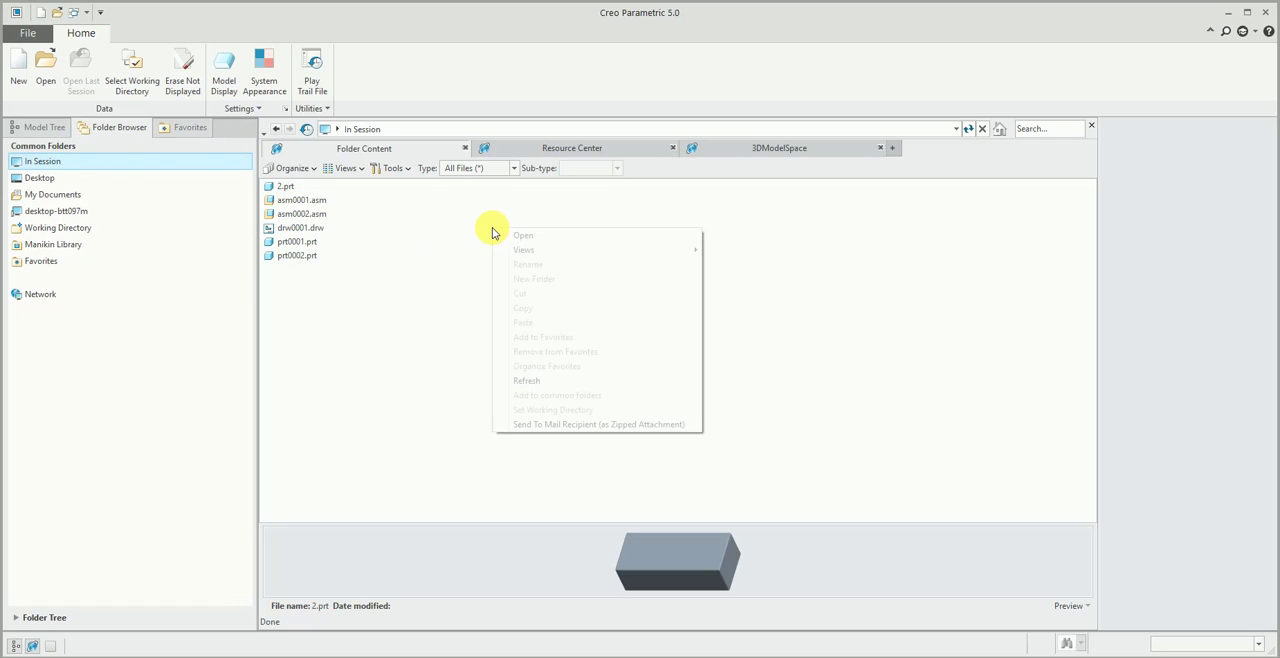
pyautogui.moveTo(580, 249)
pyautogui.click(745, 250)
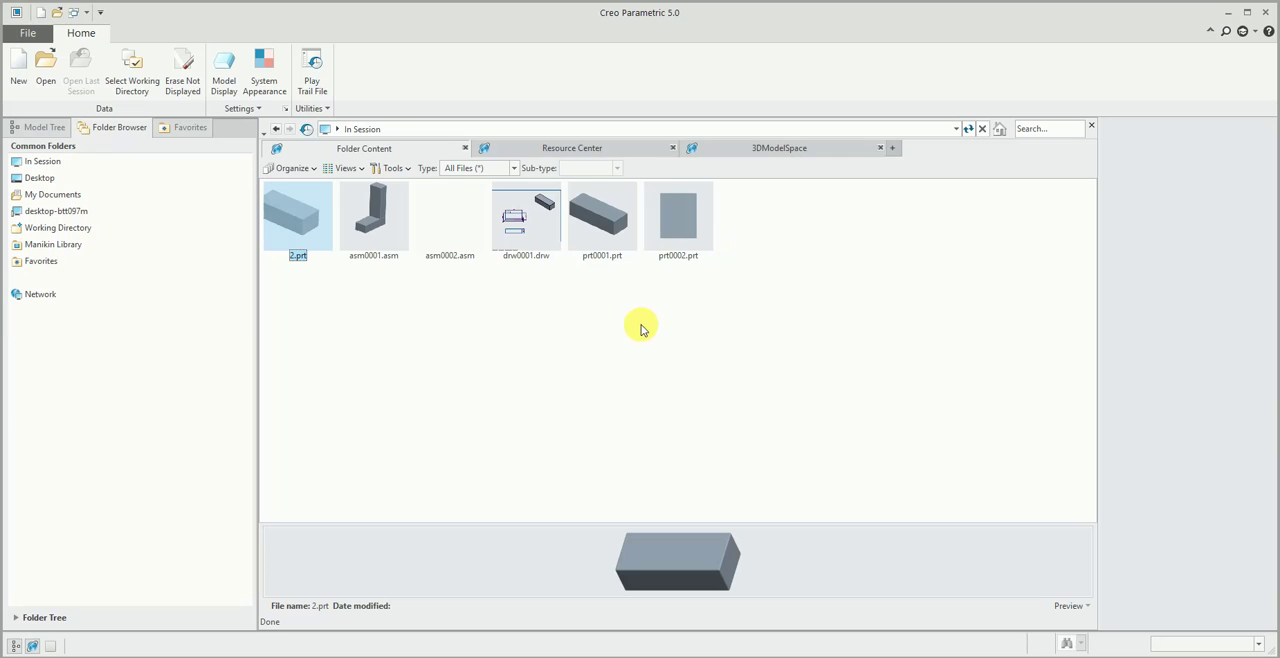
pyautogui.doubleClick(700, 214)
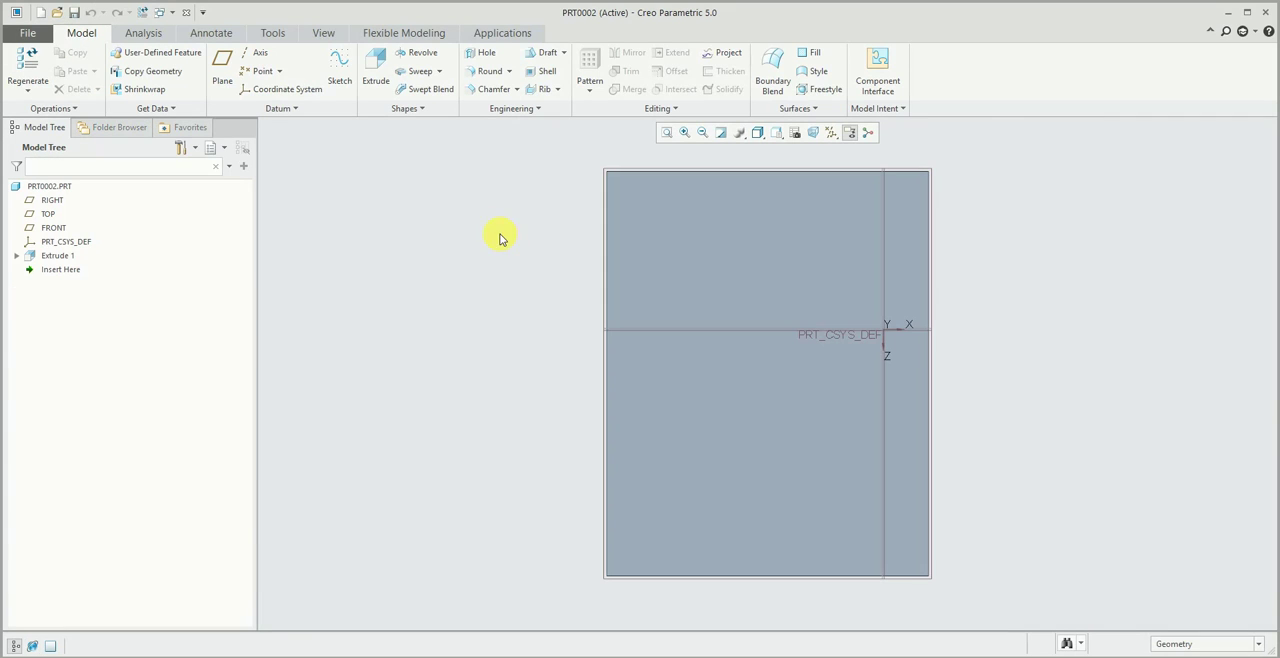
pyautogui.scroll(2, 566, 257)
pyautogui.moveTo(573, 262); pyautogui.dragTo(464, 307, button='middle')
pyautogui.scroll(2, 756, 215)
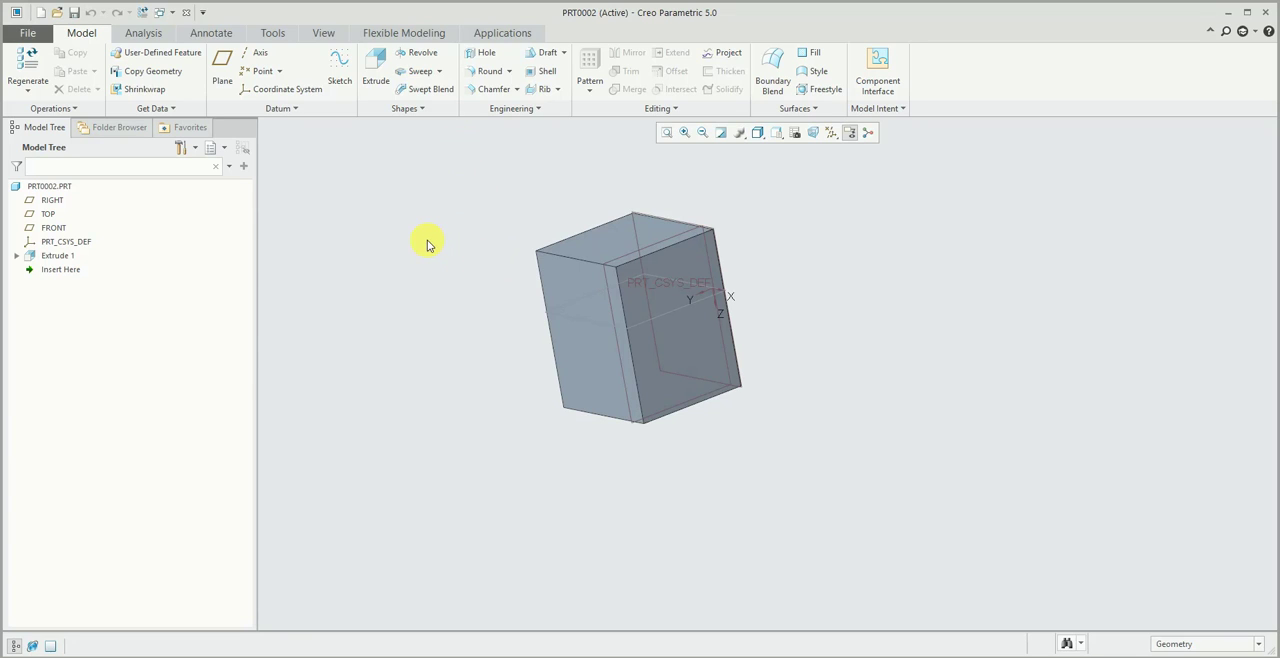
# - Reopen drw0001.drw from the in-session files and close its drawing window again
pyautogui.click(116, 130)
pyautogui.click(48, 162)
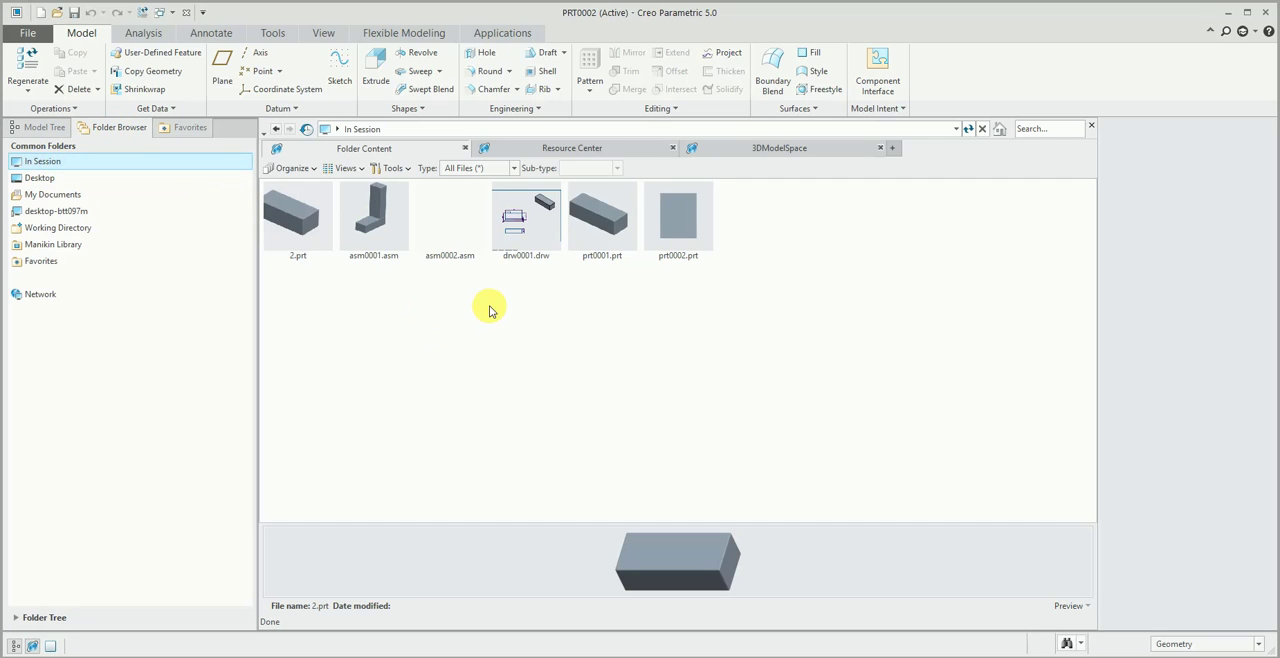
pyautogui.doubleClick(526, 220)
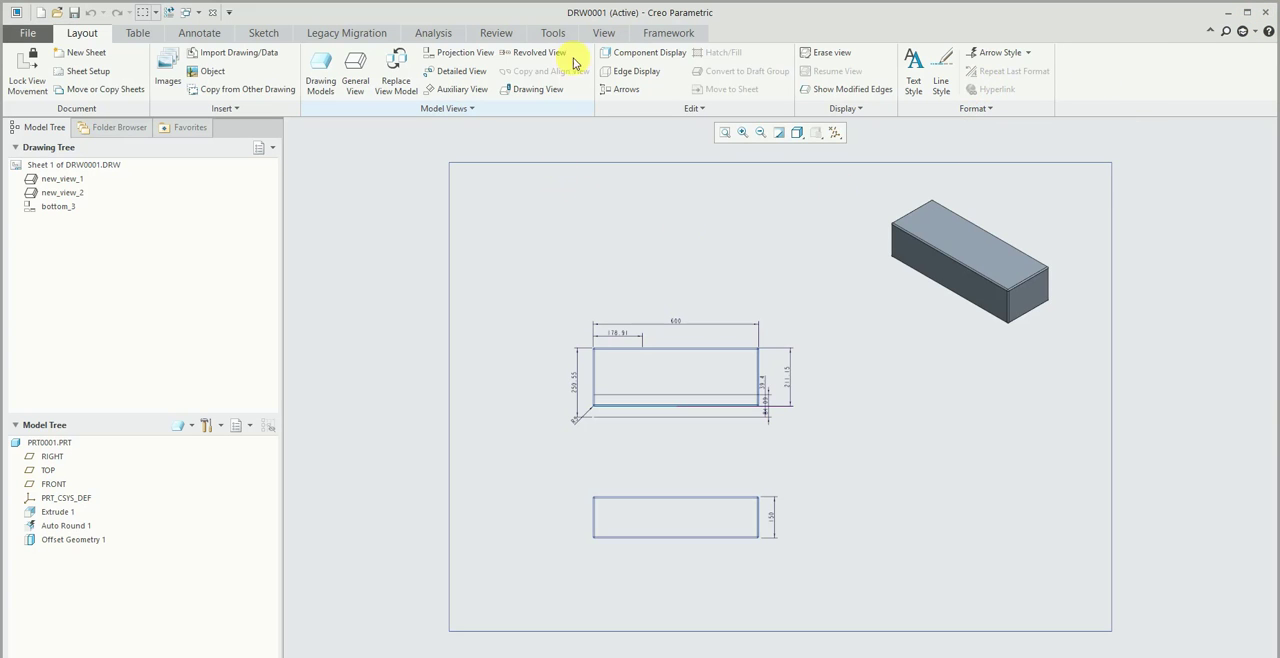
pyautogui.click(603, 33)
pyautogui.click(634, 70)
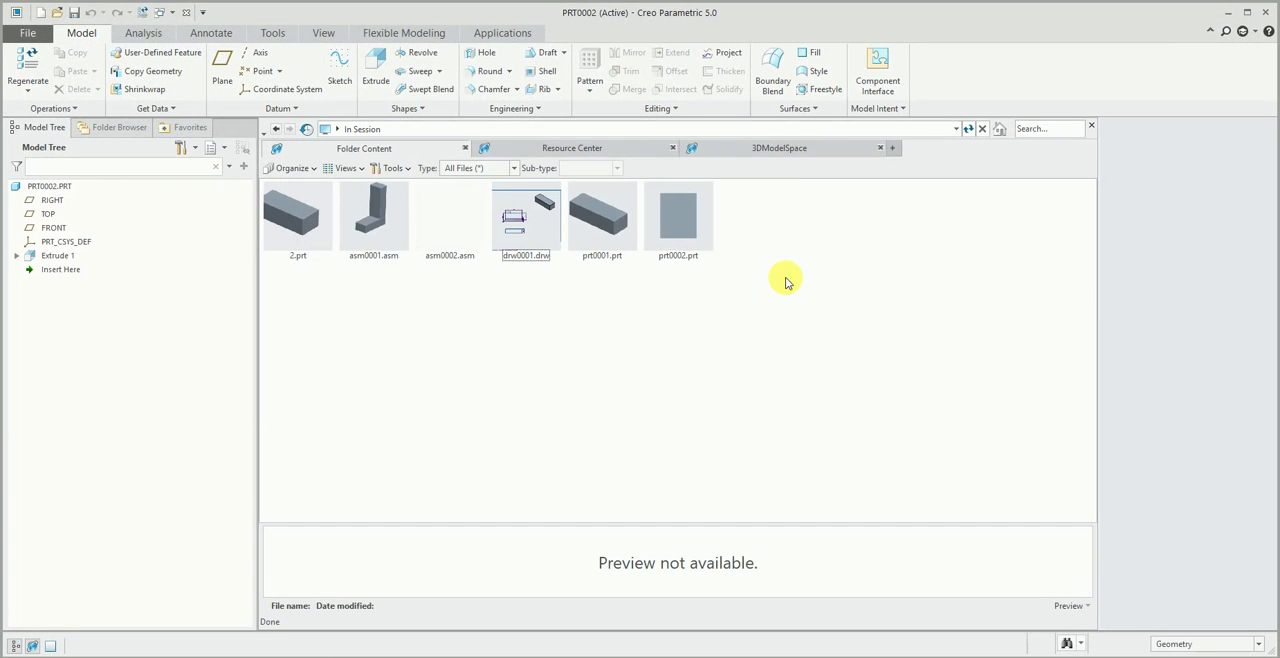
# - Close the in-session file list and the PRT0002 part window
pyautogui.click(1091, 126)
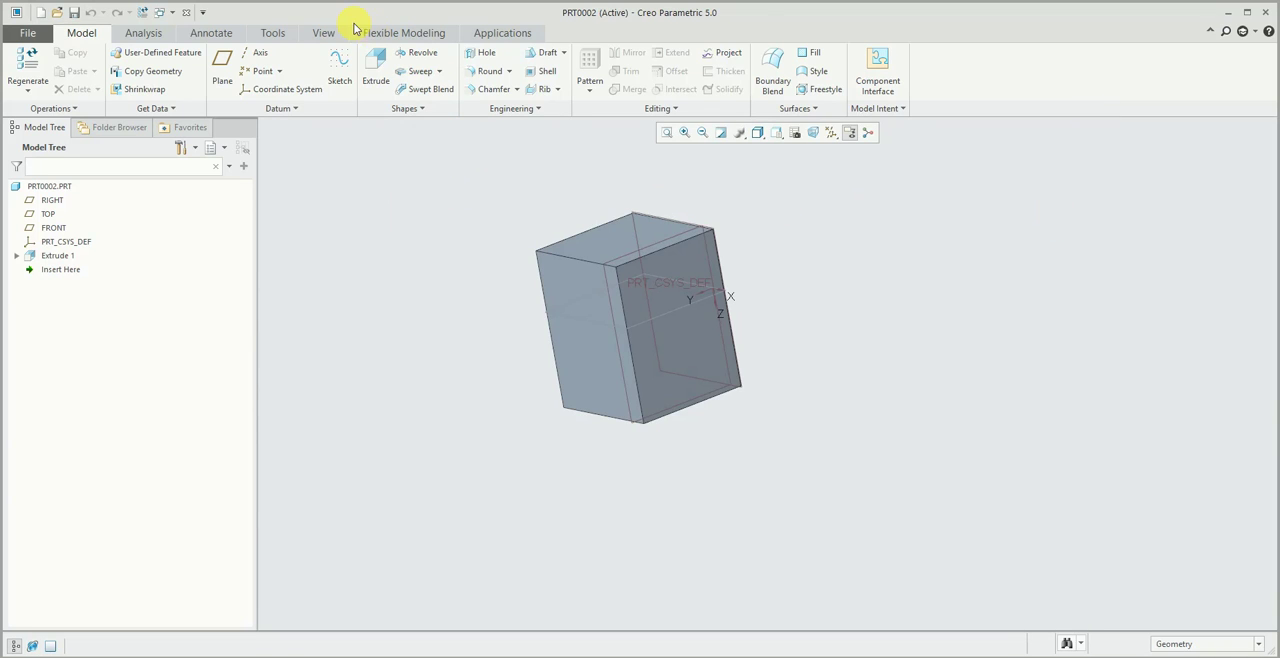
pyautogui.click(322, 33)
pyautogui.click(768, 42)
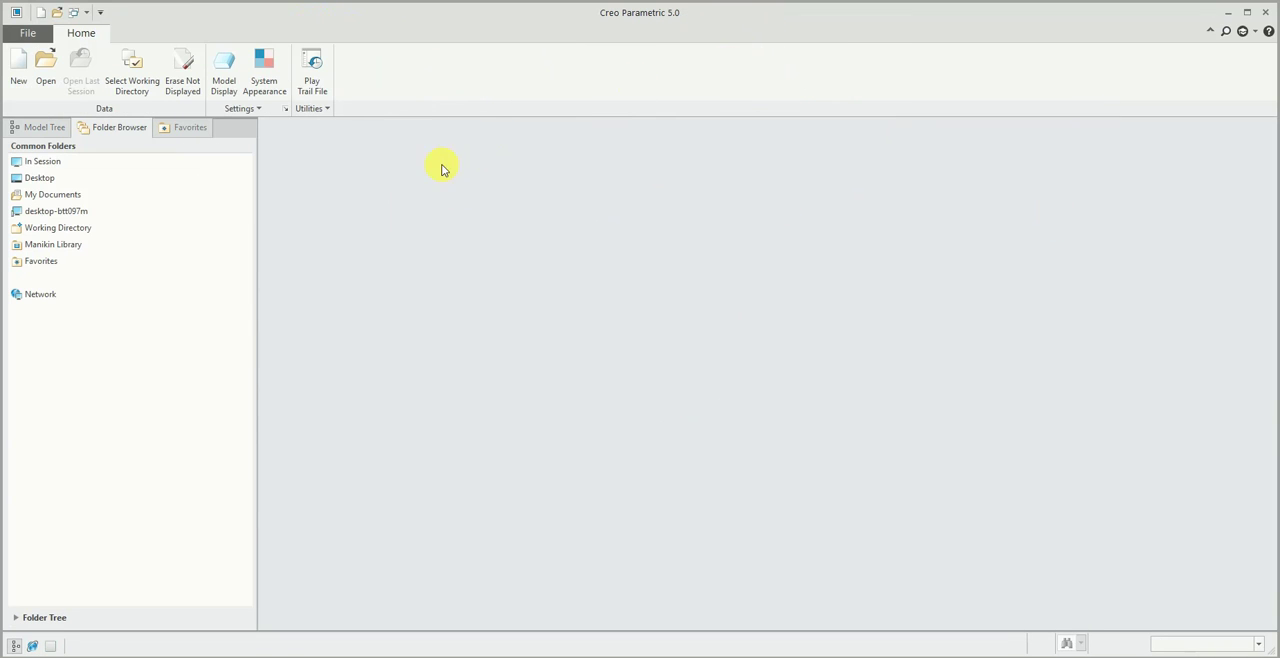
# - Erase all objects that are not displayed from the session and check the in-session file list
pyautogui.click(183, 70)
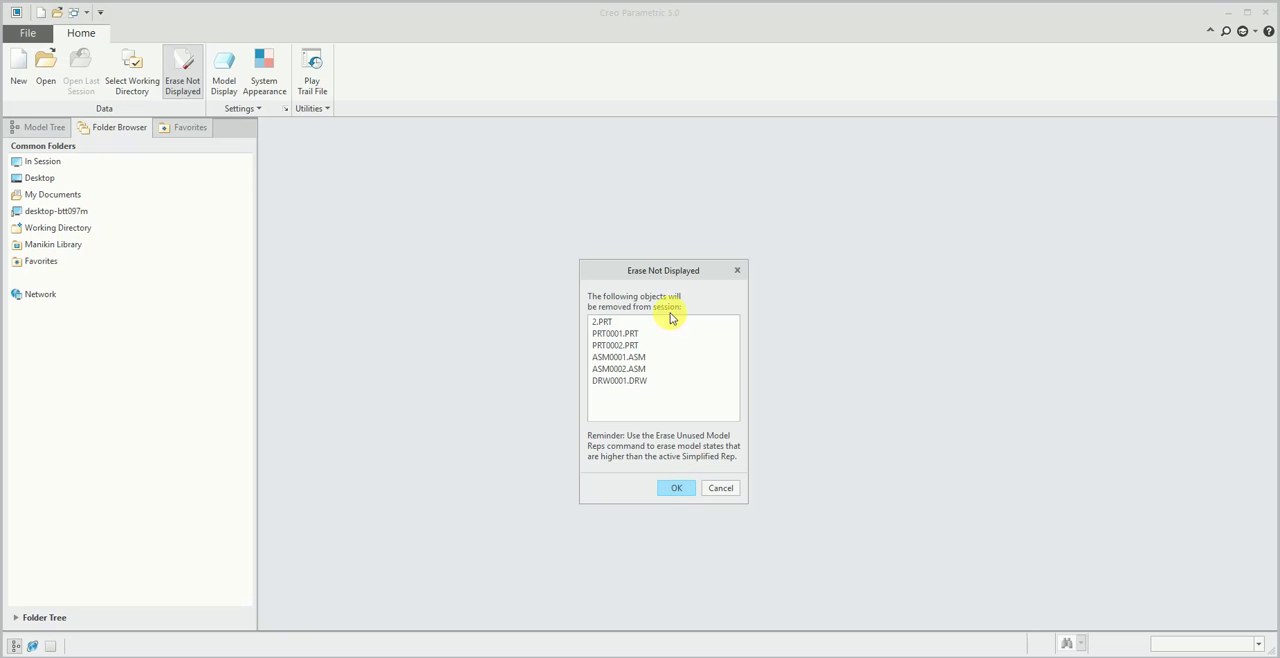
pyautogui.click(676, 487)
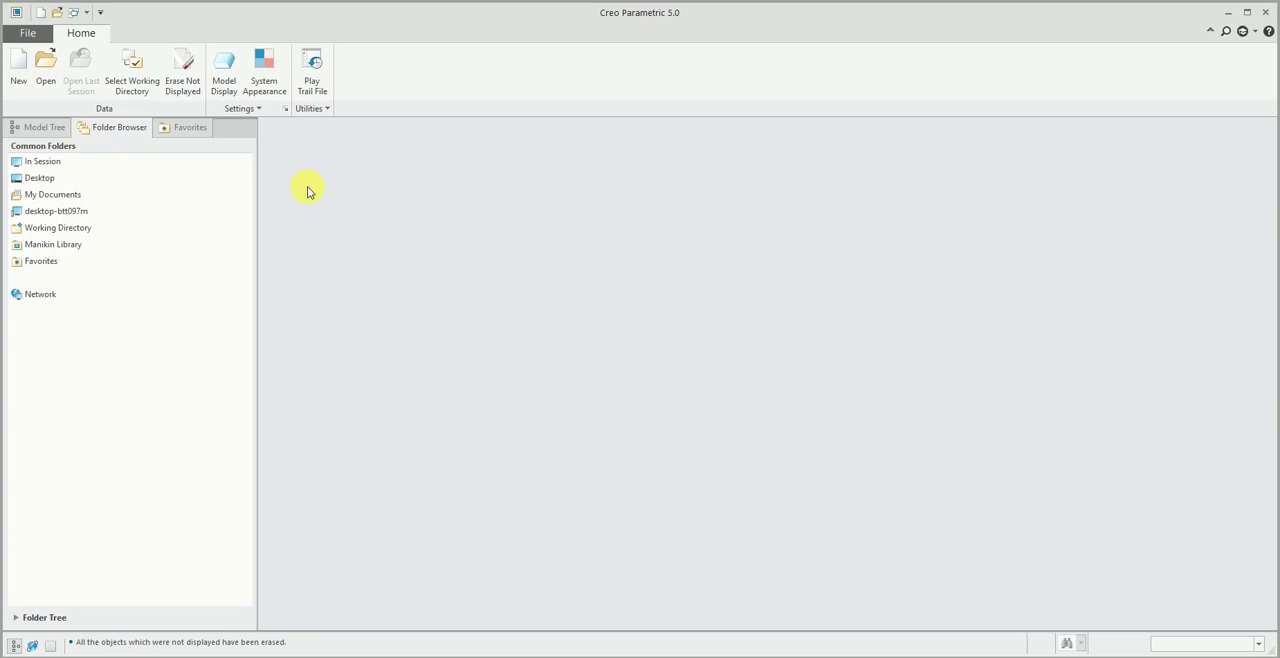
pyautogui.click(18, 158)
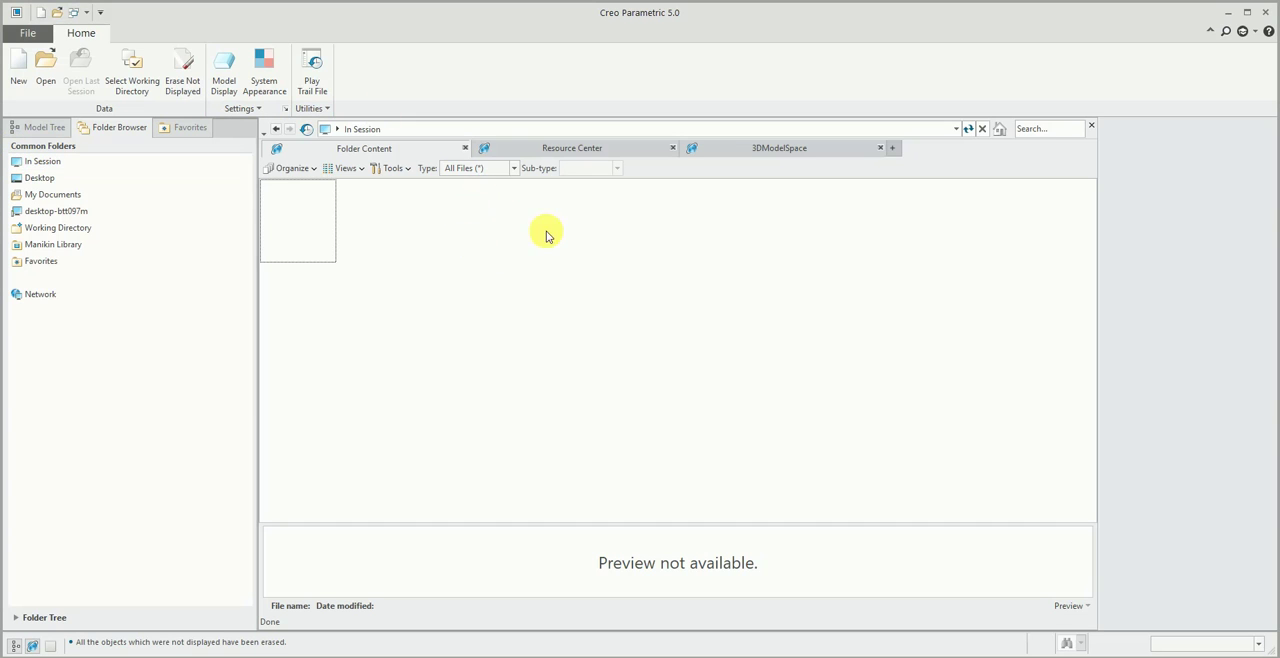
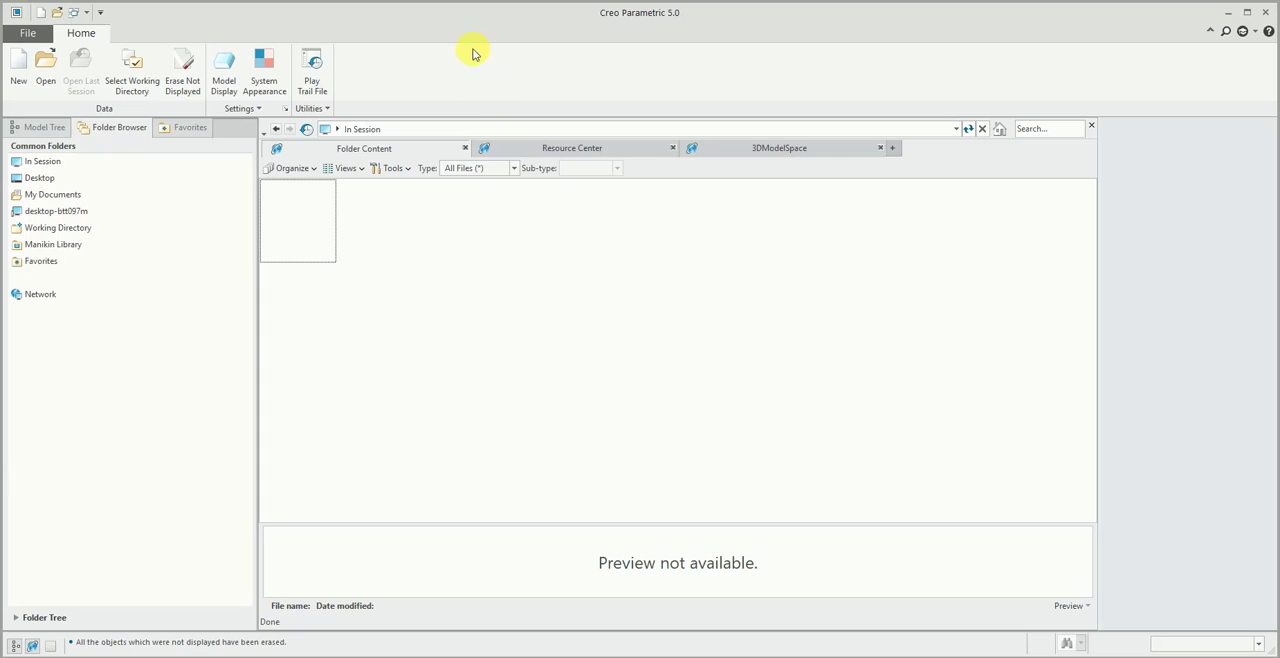
# - Run the erase of objects not displayed once more and close the in-session file list
pyautogui.click(190, 63)
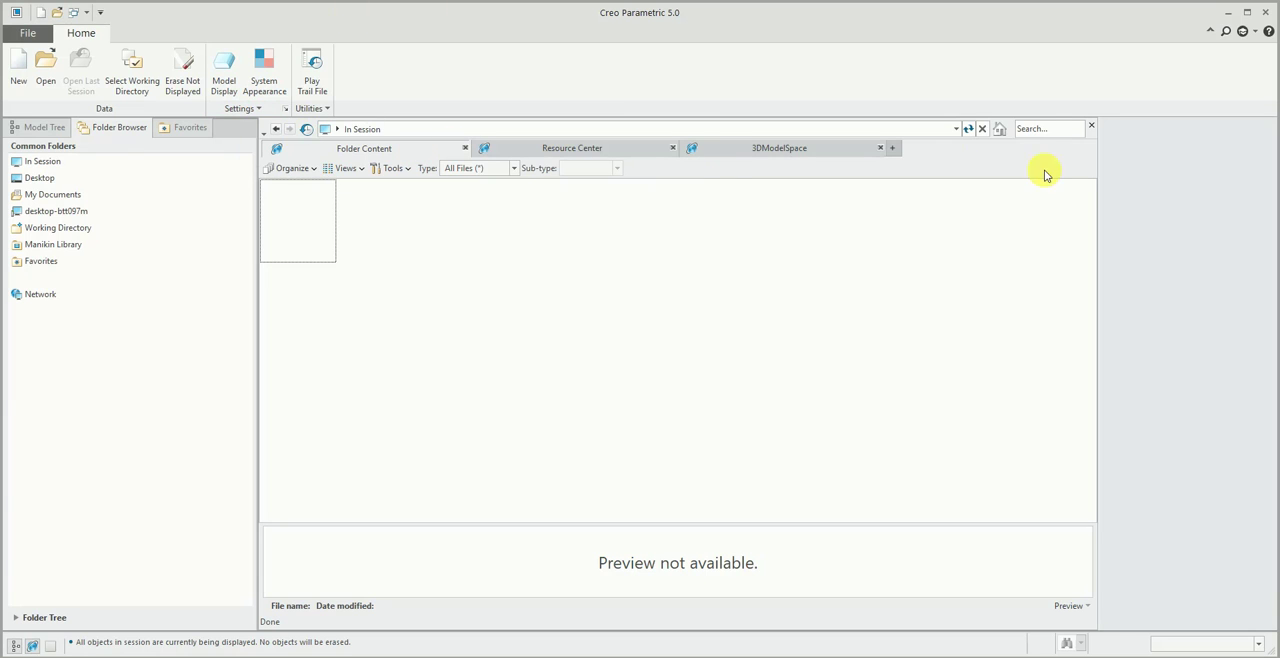
pyautogui.click(1092, 131)
# - Create a solid part named 1 from the default template and close its window
pyautogui.click(17, 65)
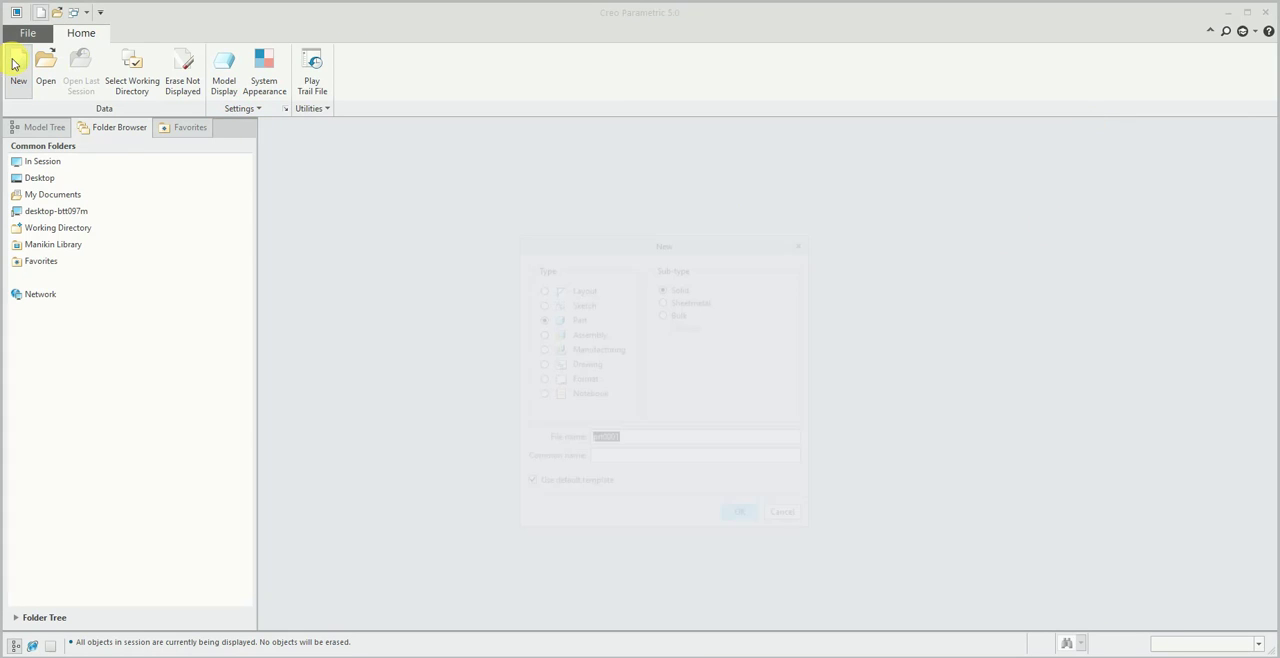
pyautogui.write('1')
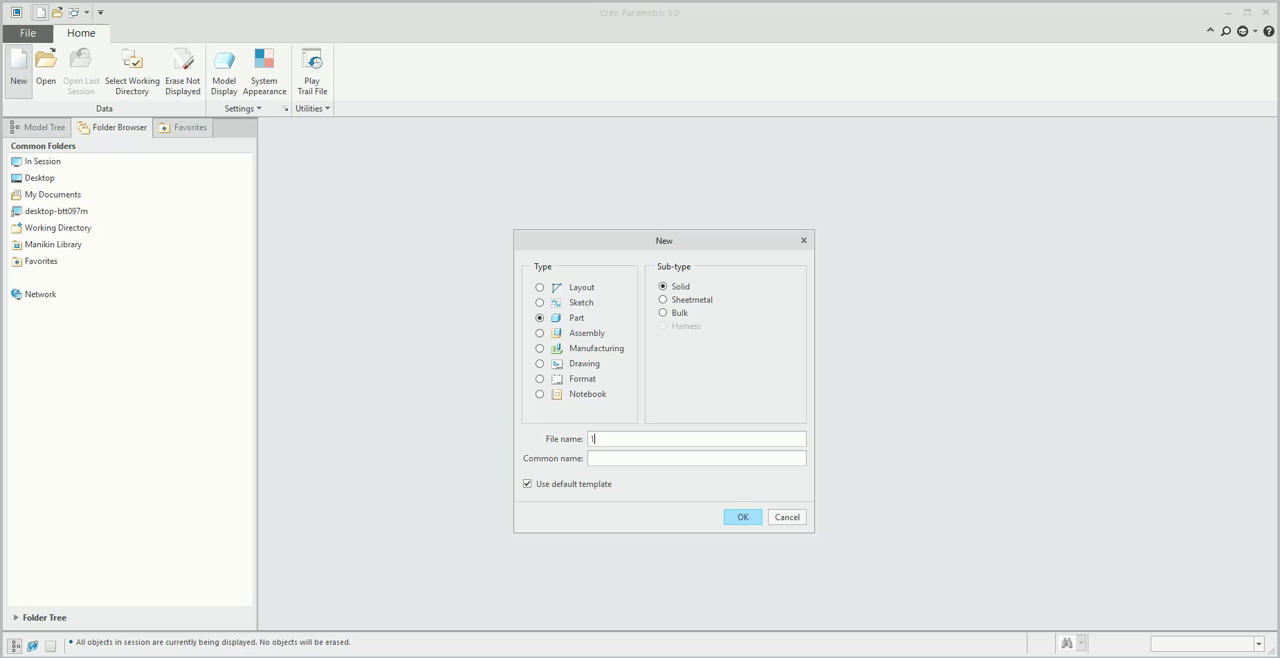
pyautogui.click(743, 518)
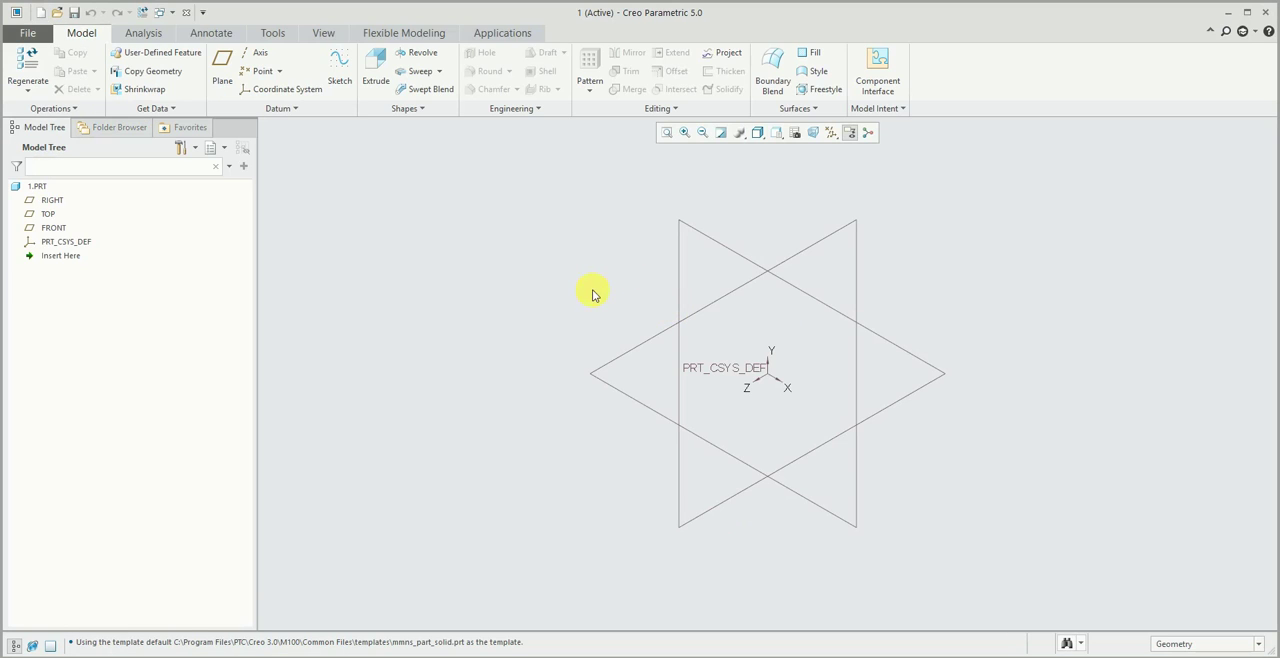
pyautogui.click(325, 34)
pyautogui.click(776, 70)
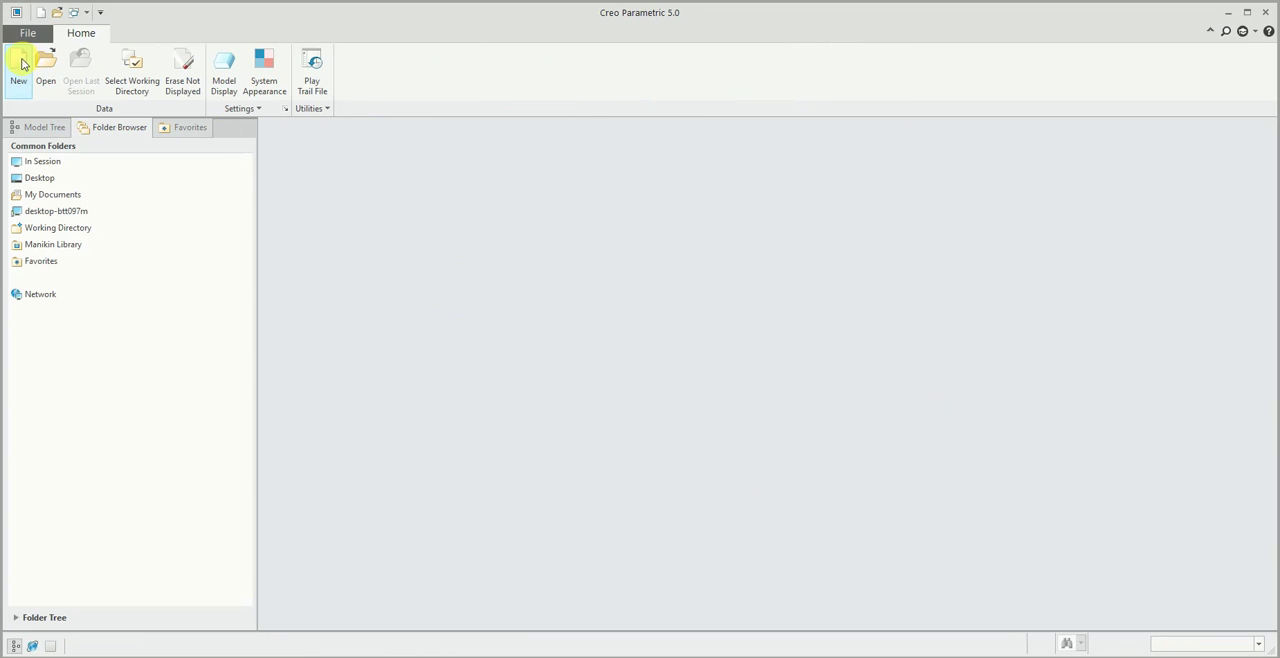
# - Try to create another solid part named 1 while the closed part 1 is still in session
pyautogui.click(19, 62)
pyautogui.write('1')
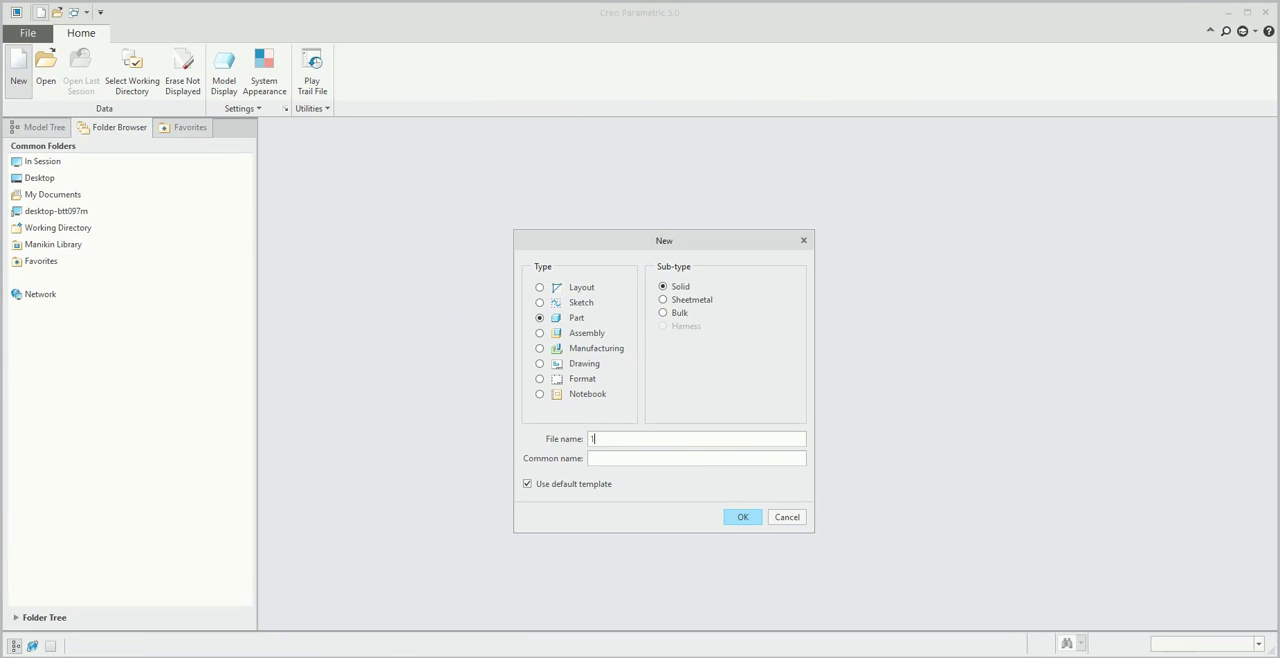
pyautogui.click(741, 517)
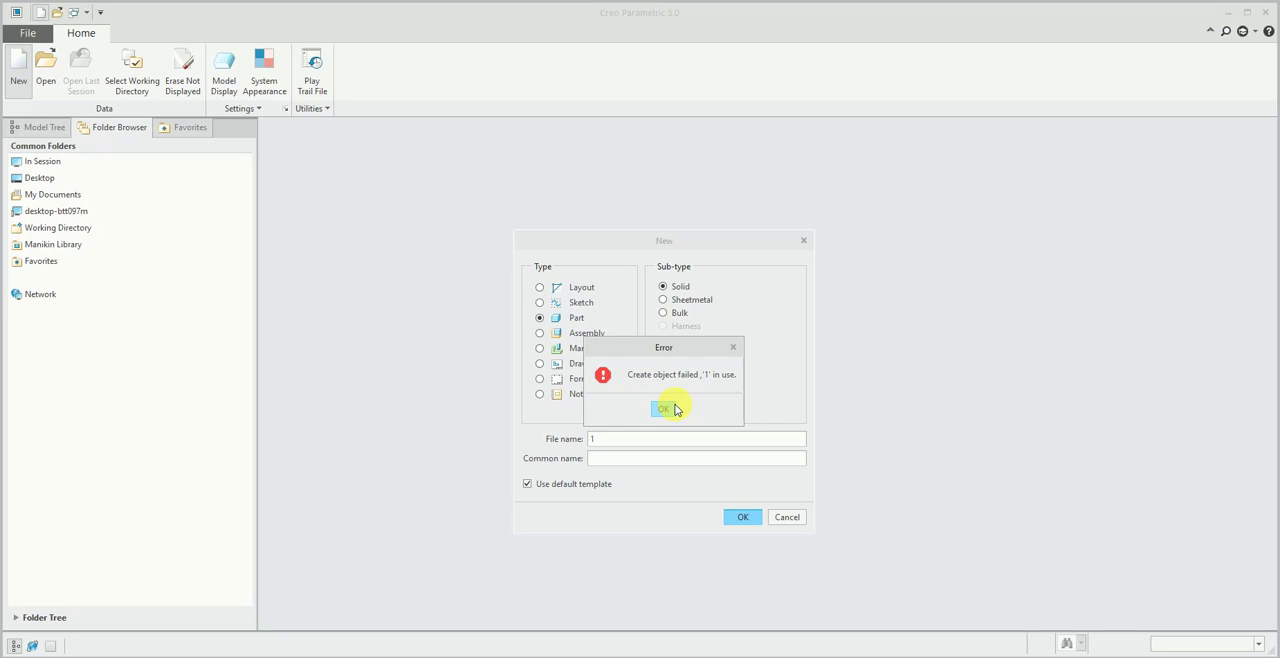
pyautogui.click(674, 409)
pyautogui.click(800, 520)
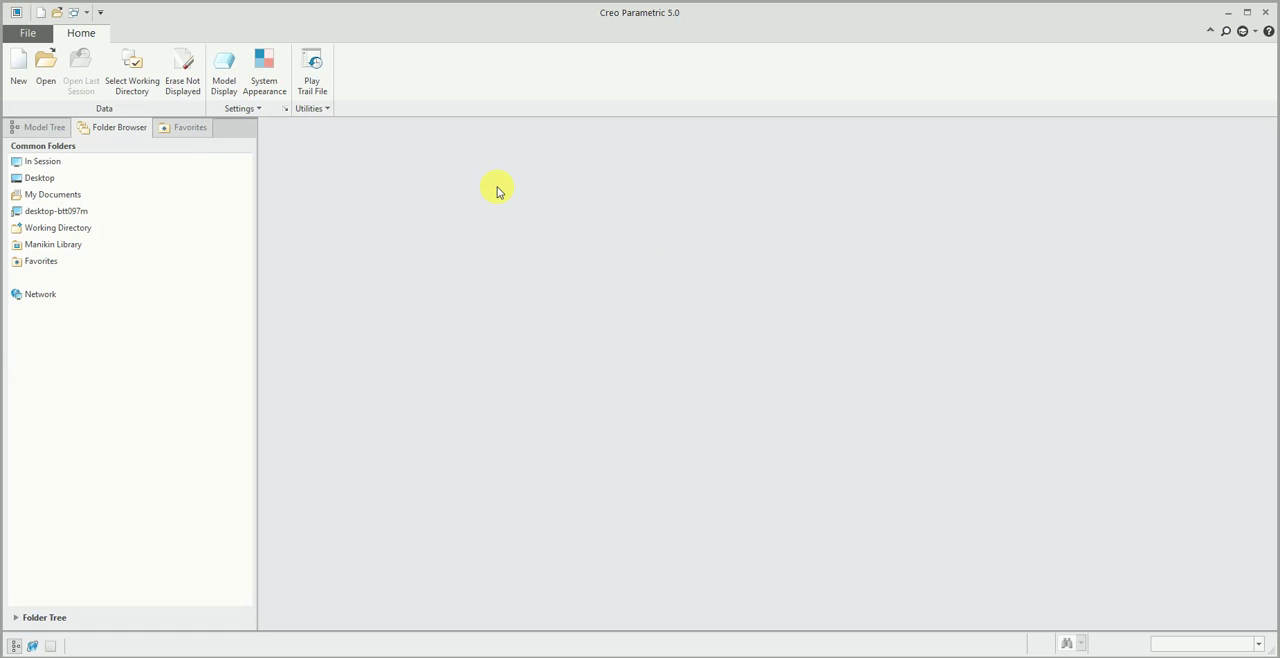
# - Erase the undisplayed 1.PRT from the session and create a new solid part named 1 from the default template
pyautogui.click(181, 74)
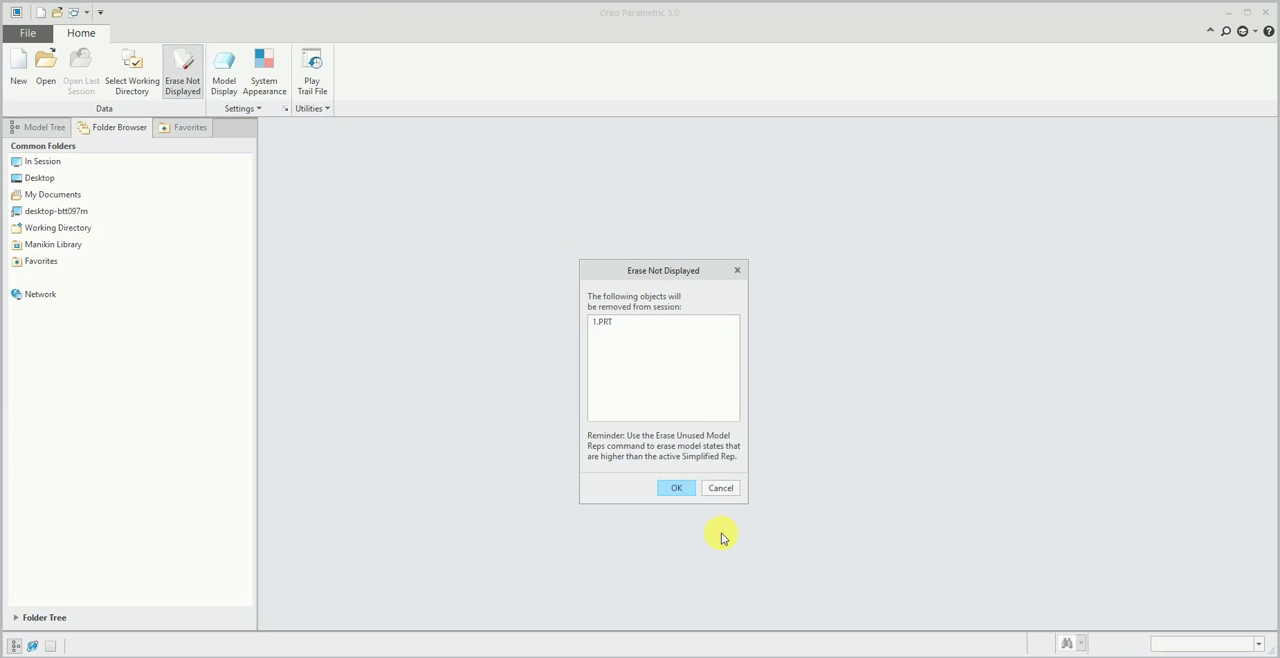
pyautogui.click(677, 488)
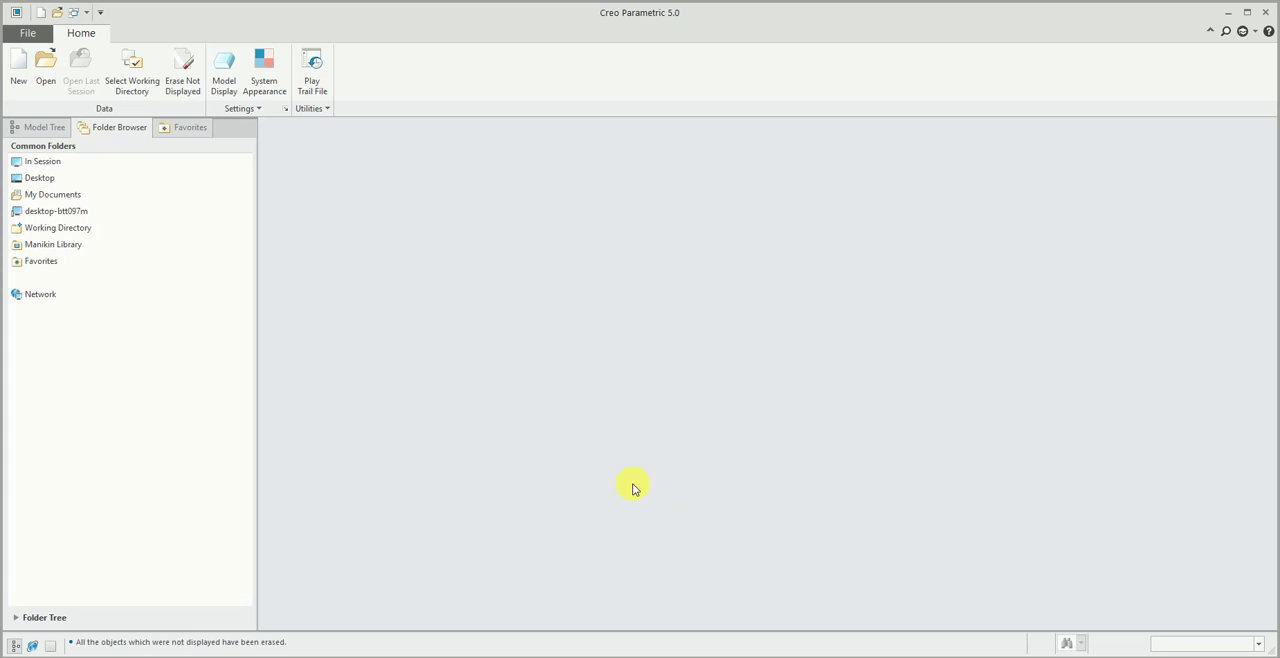
pyautogui.click(18, 70)
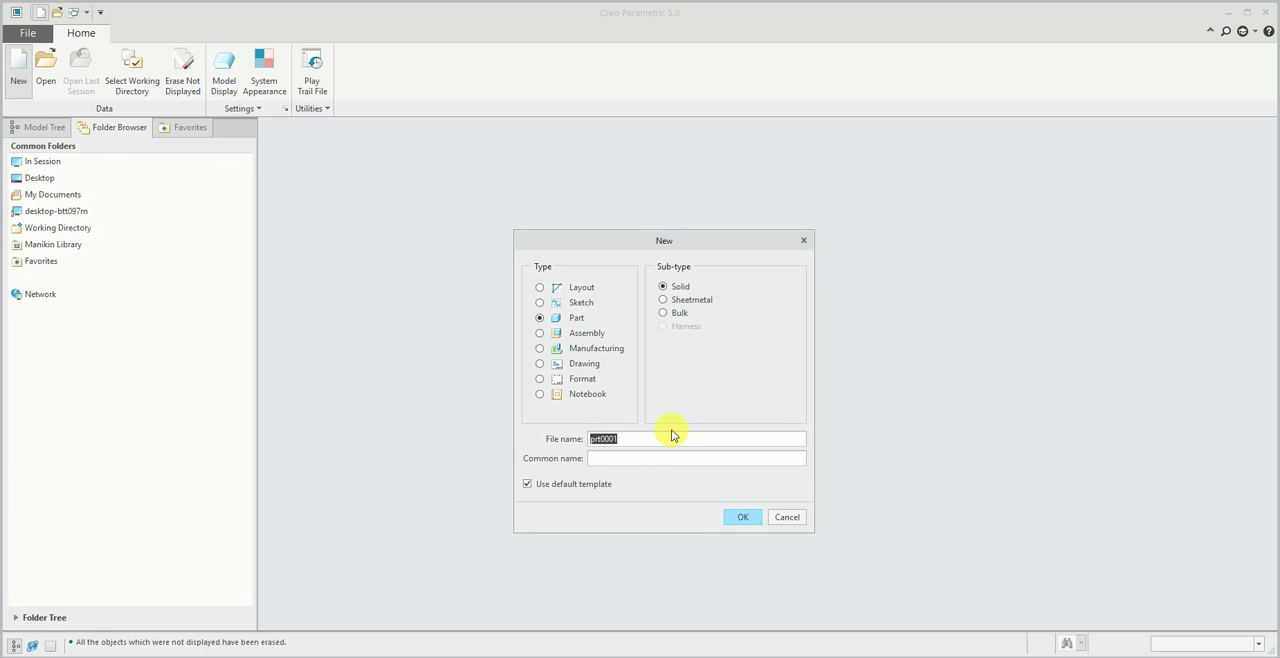
pyautogui.write('1')
pyautogui.click(741, 517)
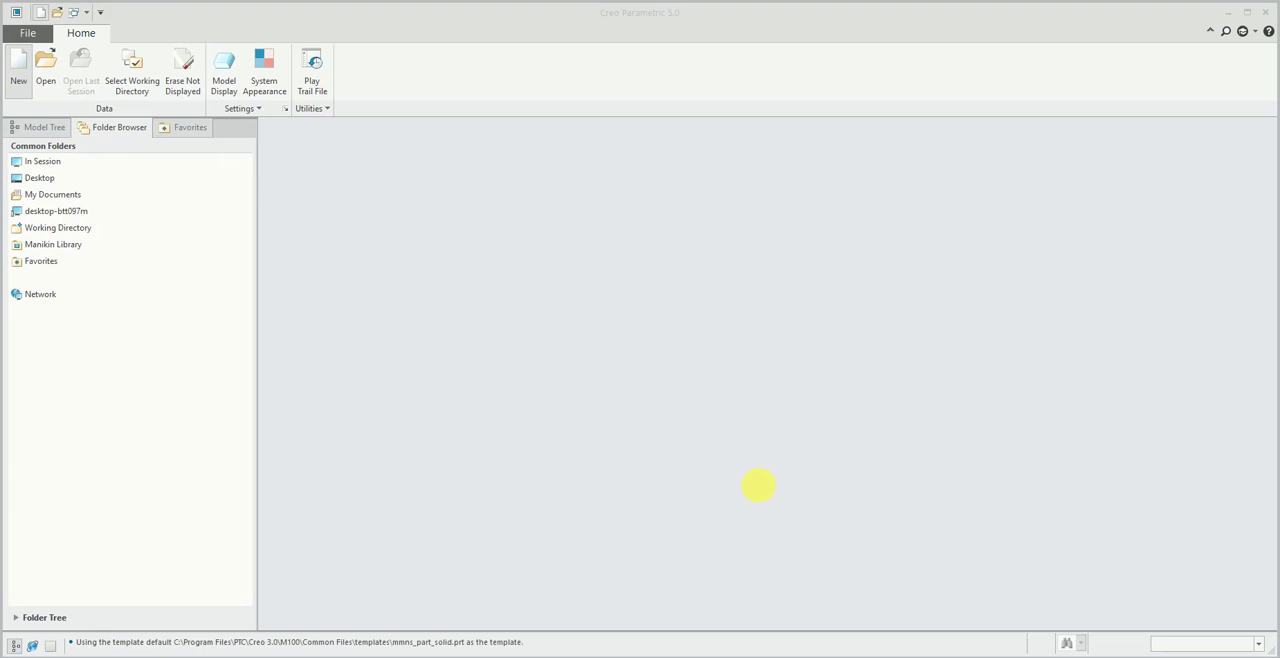
# - Close the new part's window and erase the part from session memory
pyautogui.click(323, 32)
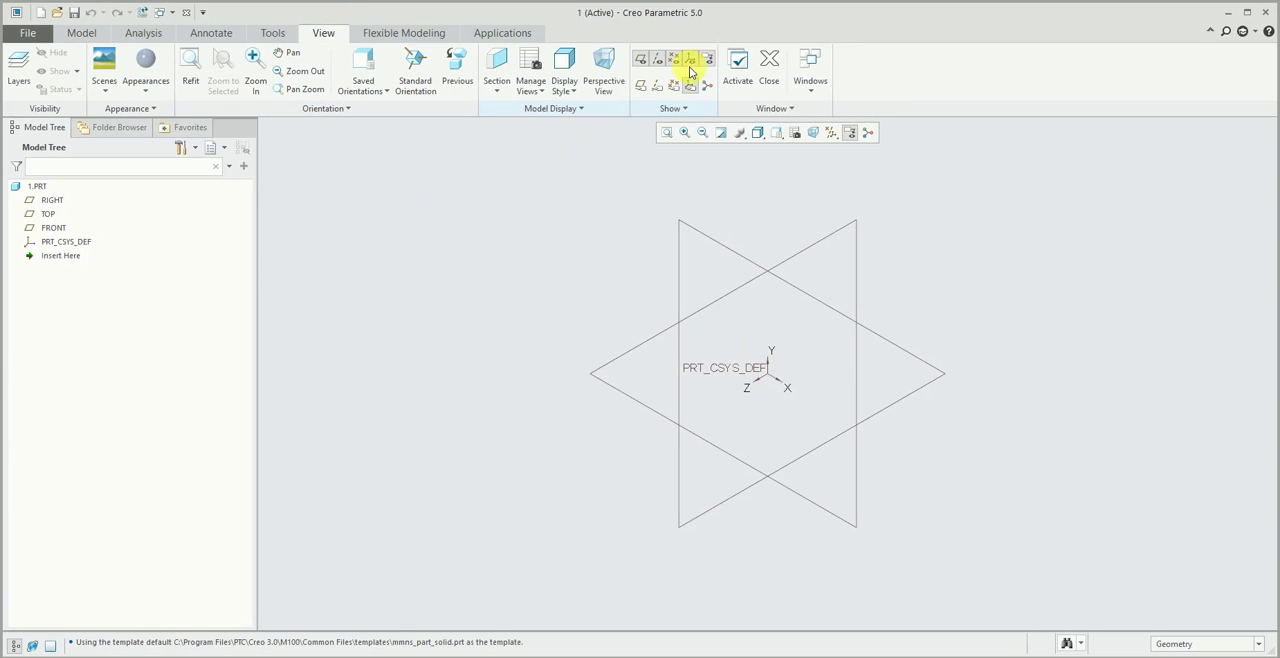
pyautogui.click(768, 62)
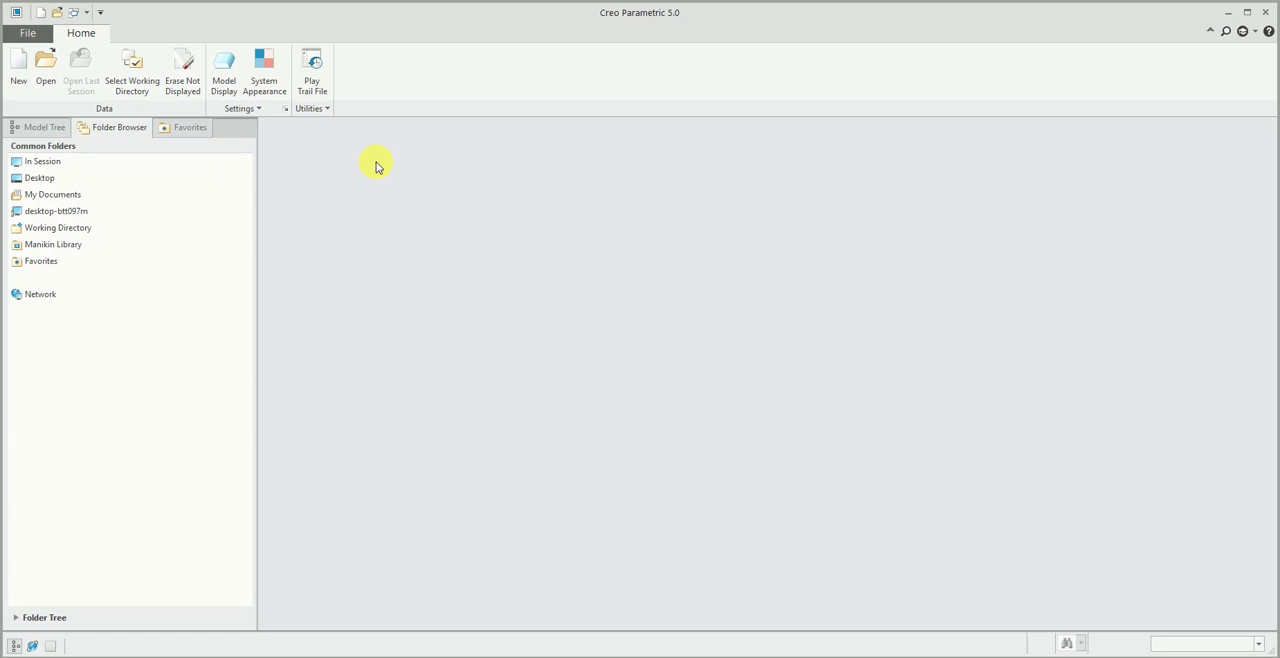
pyautogui.click(194, 80)
pyautogui.click(678, 490)
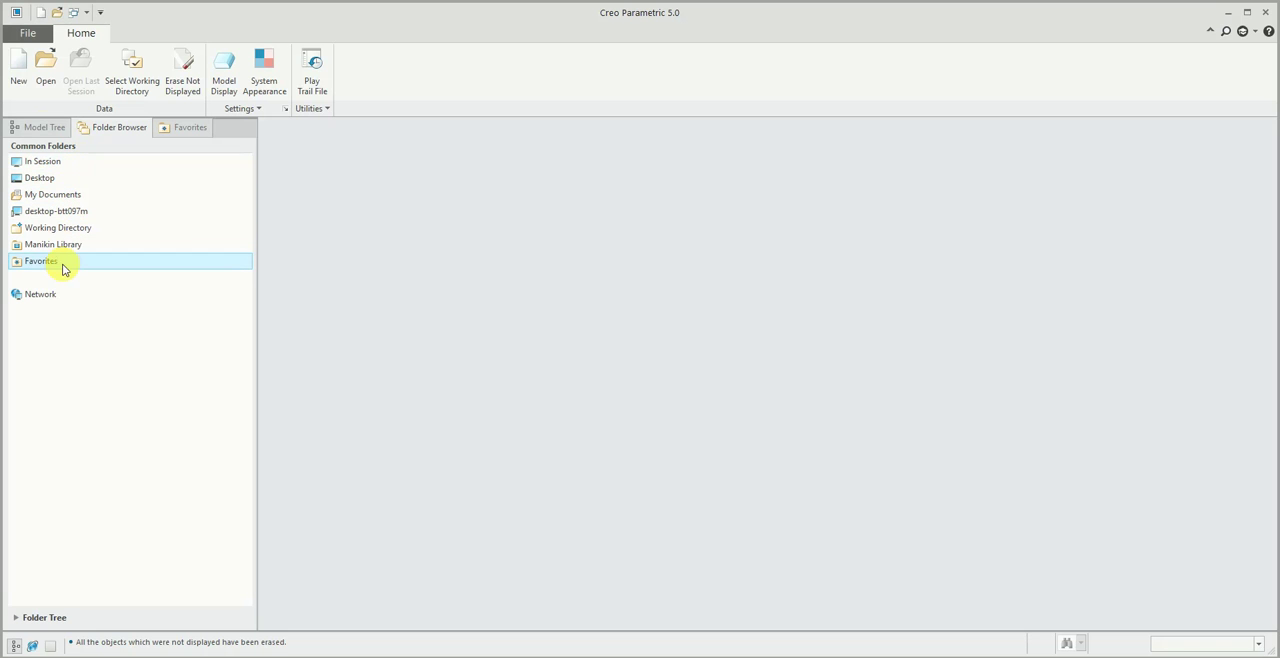
# - Browse the Desktop, My Documents and computer drive contents in the folder browser, and close the folder content view
pyautogui.click(120, 127)
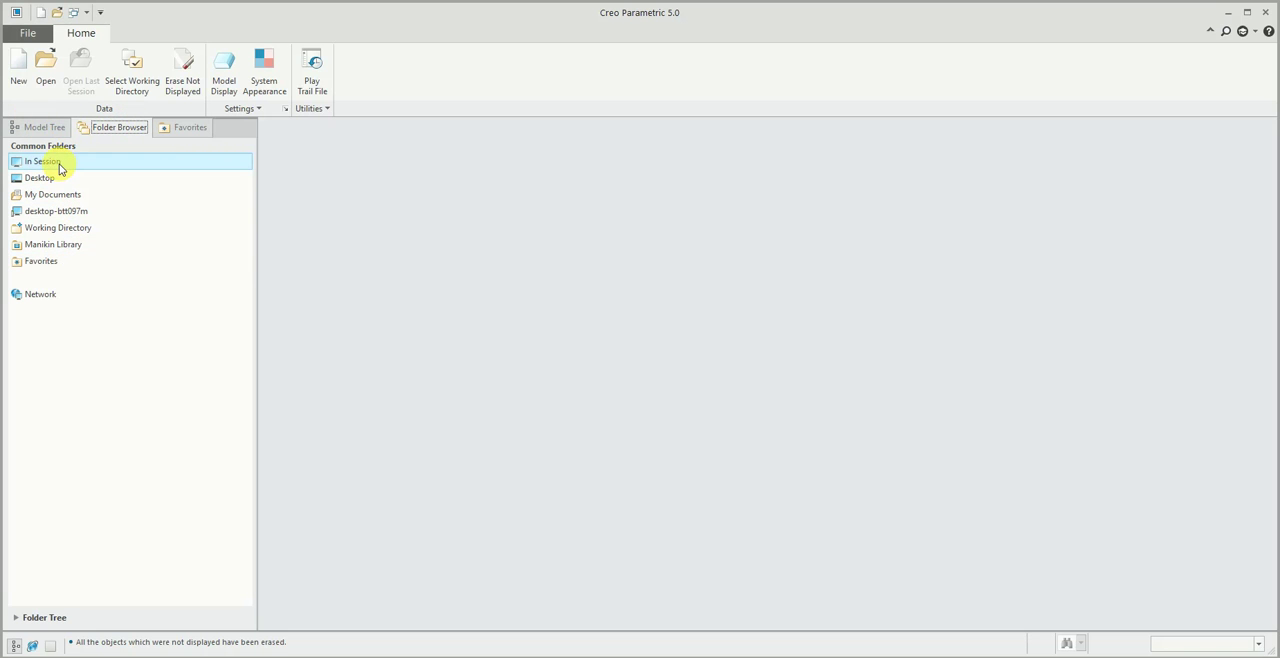
pyautogui.click(193, 182)
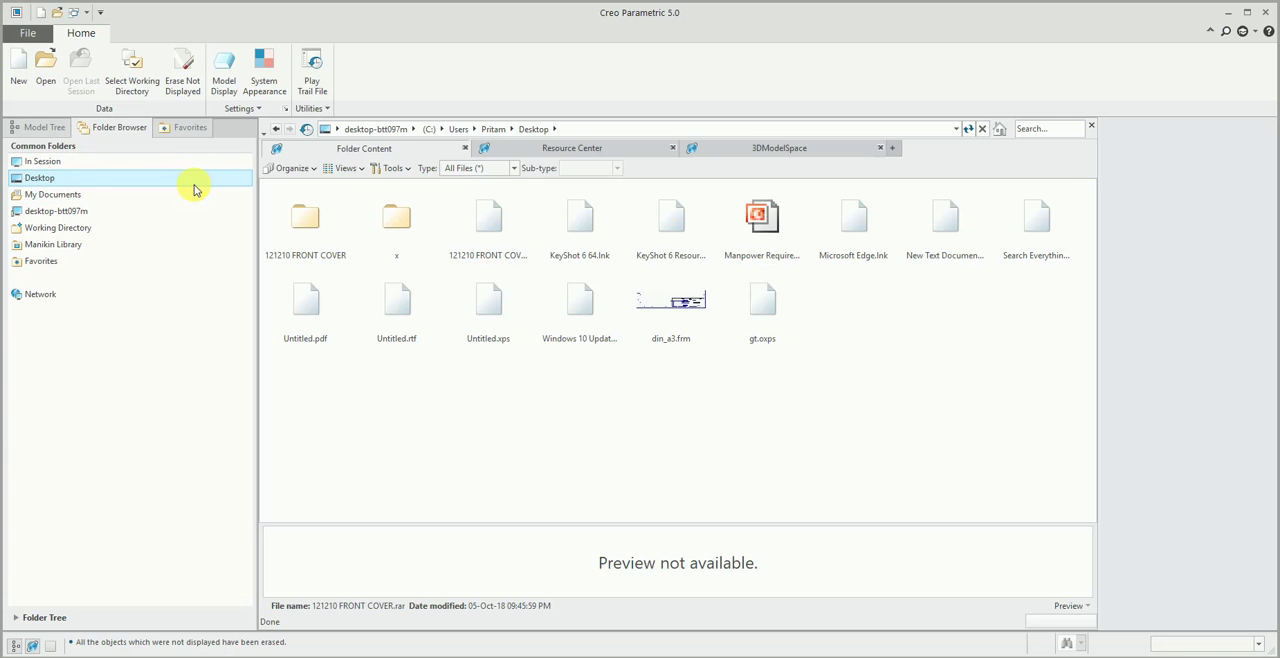
pyautogui.click(106, 195)
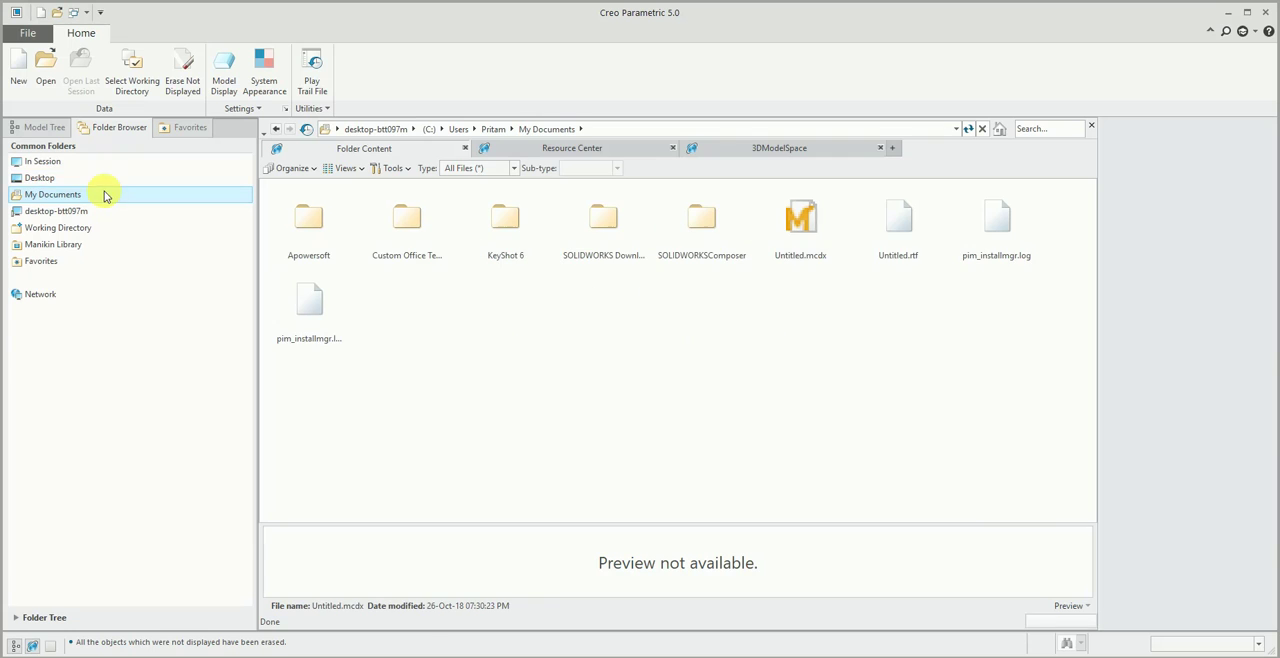
pyautogui.click(51, 174)
pyautogui.click(90, 207)
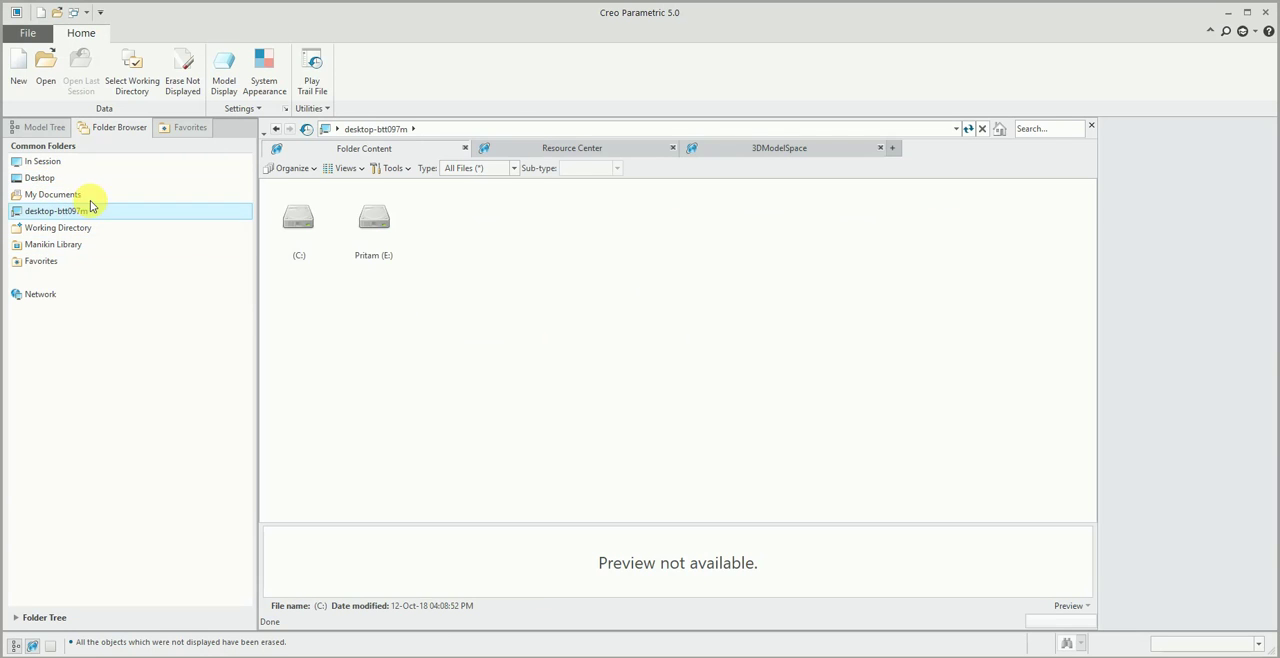
pyautogui.click(55, 180)
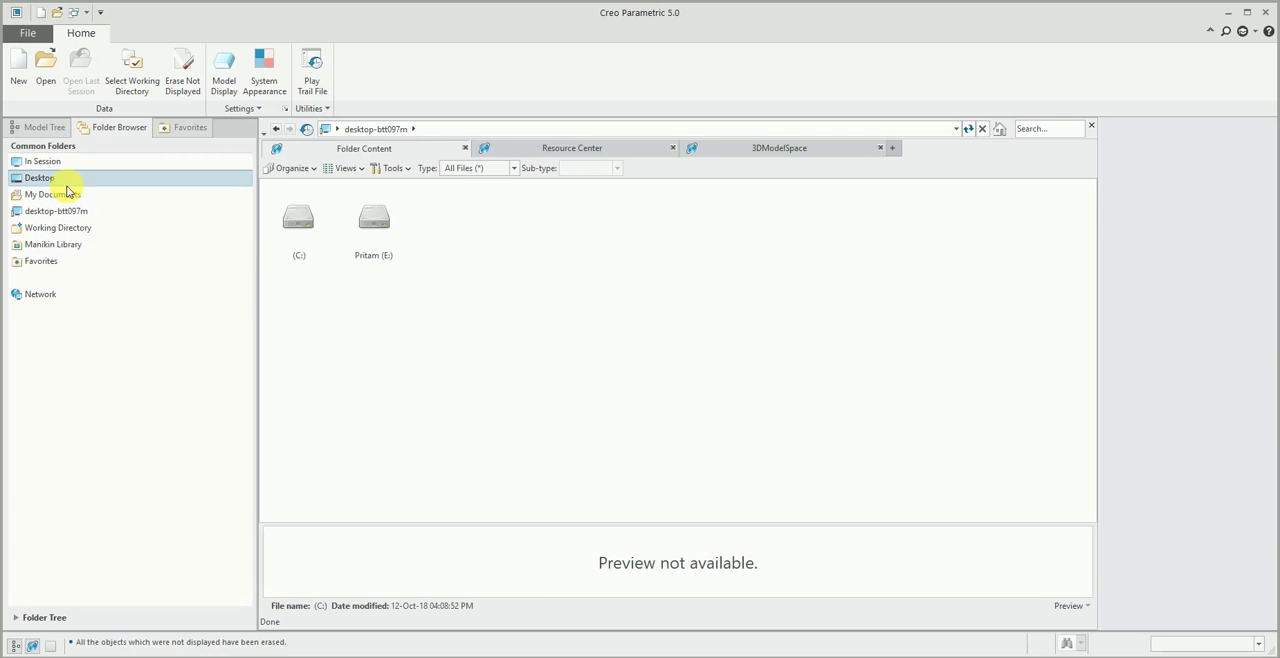
pyautogui.click(1090, 123)
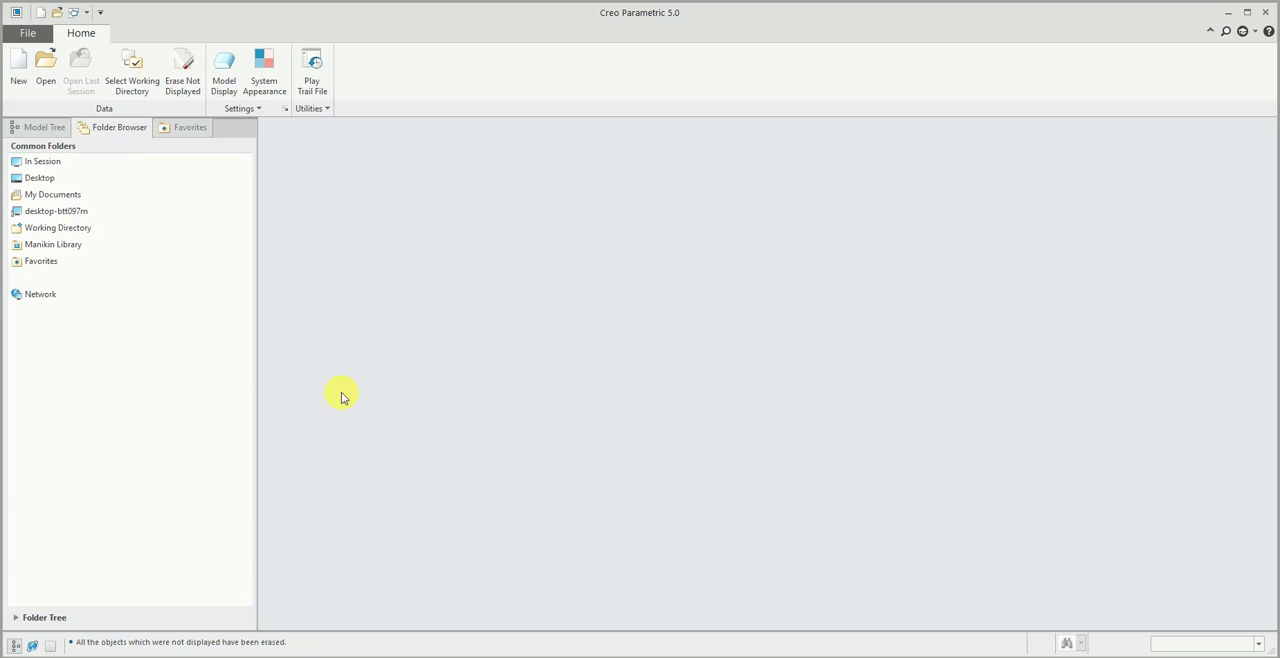
# - Copy the Desktop path from the folder browser, go to it in File Explorer and open folder x
pyautogui.click(60, 180)
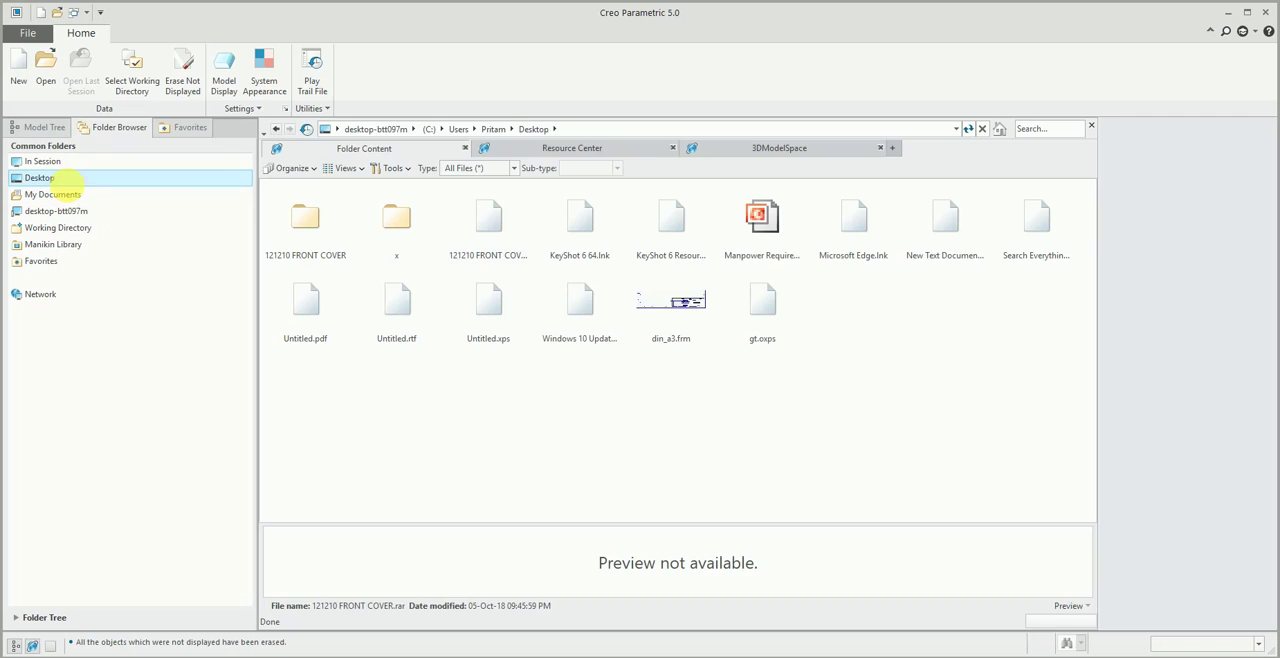
pyautogui.click(588, 130)
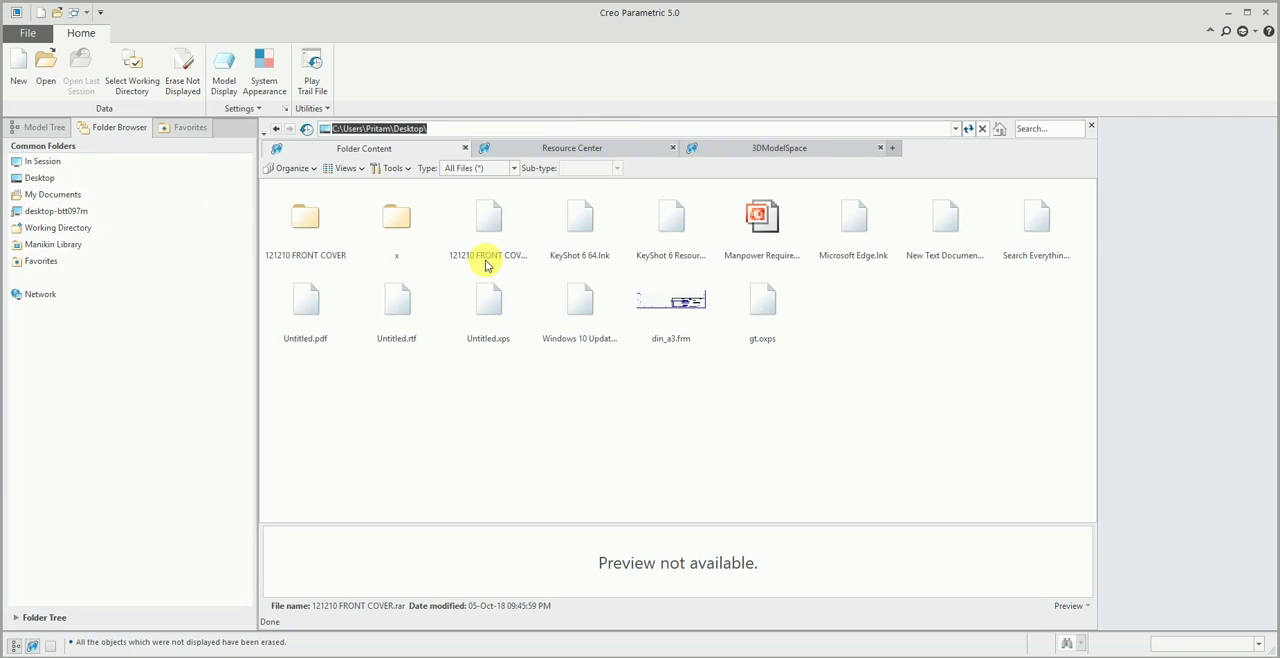
pyautogui.click(340, 656)
pyautogui.click(404, 48)
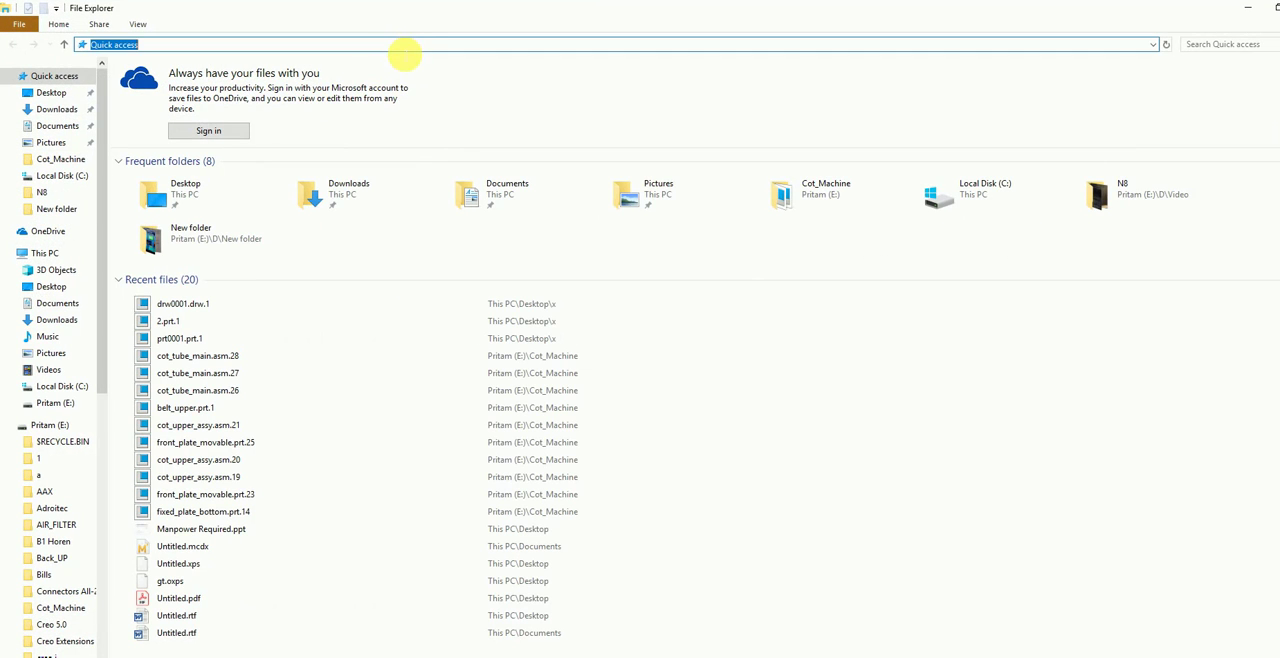
pyautogui.hotkey('ctrl', 'v')
pyautogui.press('Return')
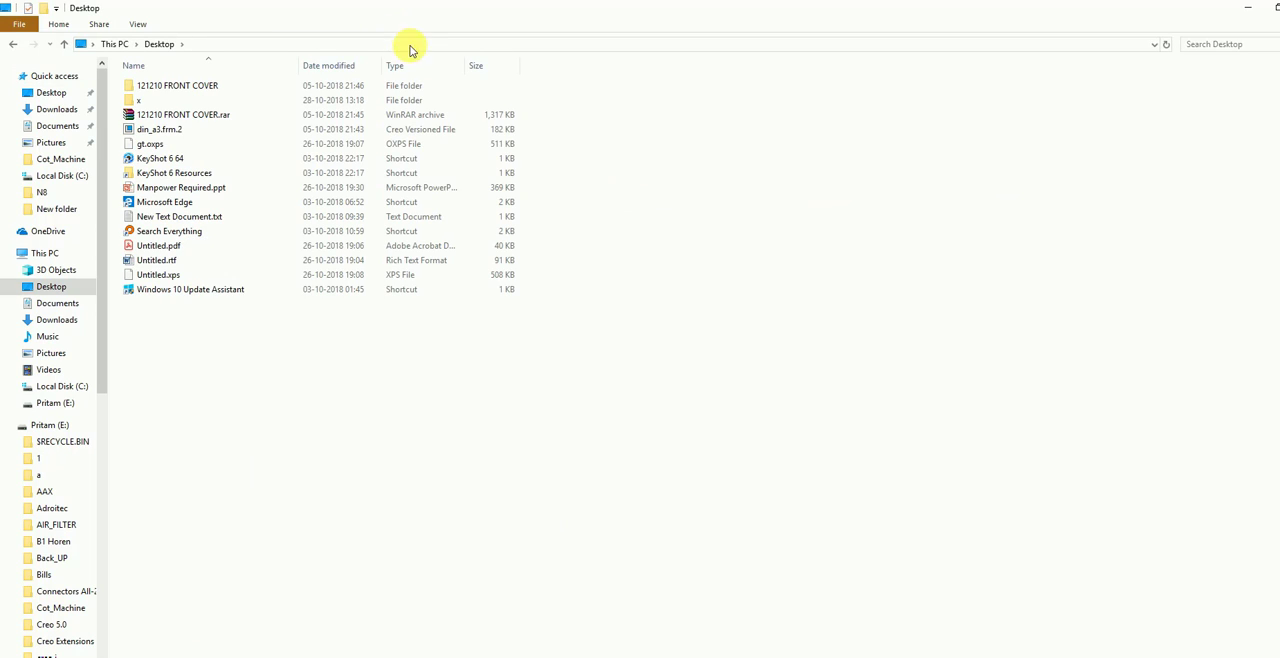
pyautogui.doubleClick(448, 101)
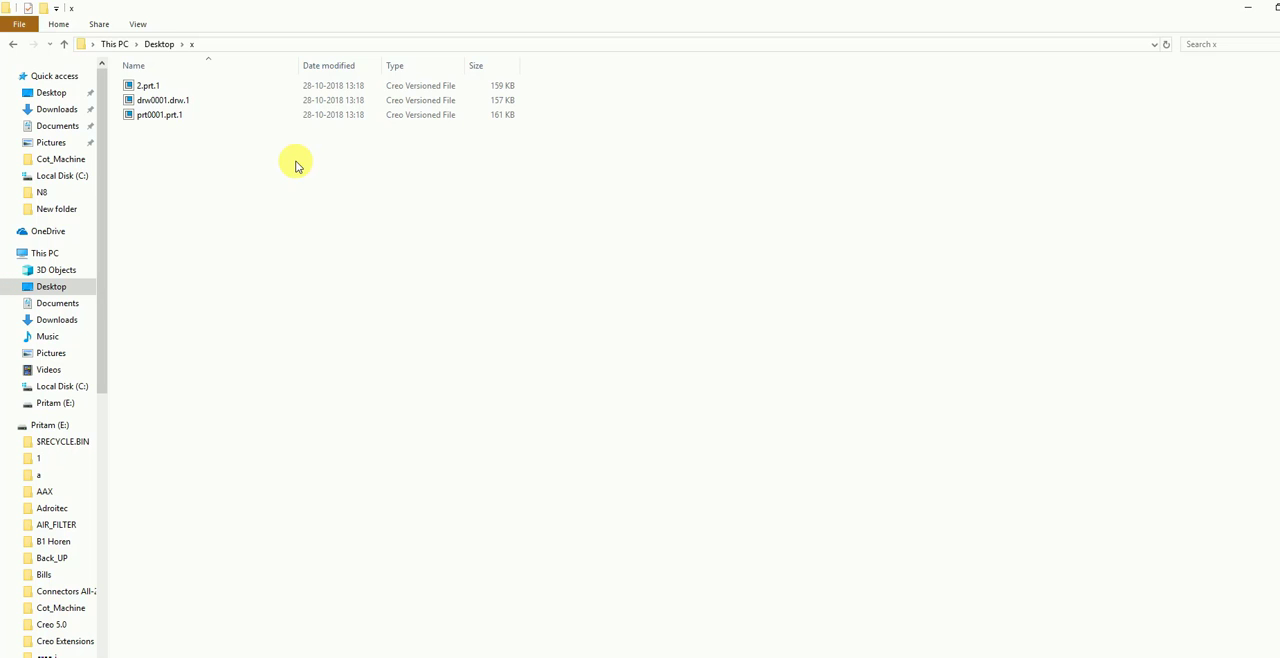
# - Restore the File Explorer window from full screen and enlarge it to examine the Creo files in folder x
pyautogui.click(203, 88)
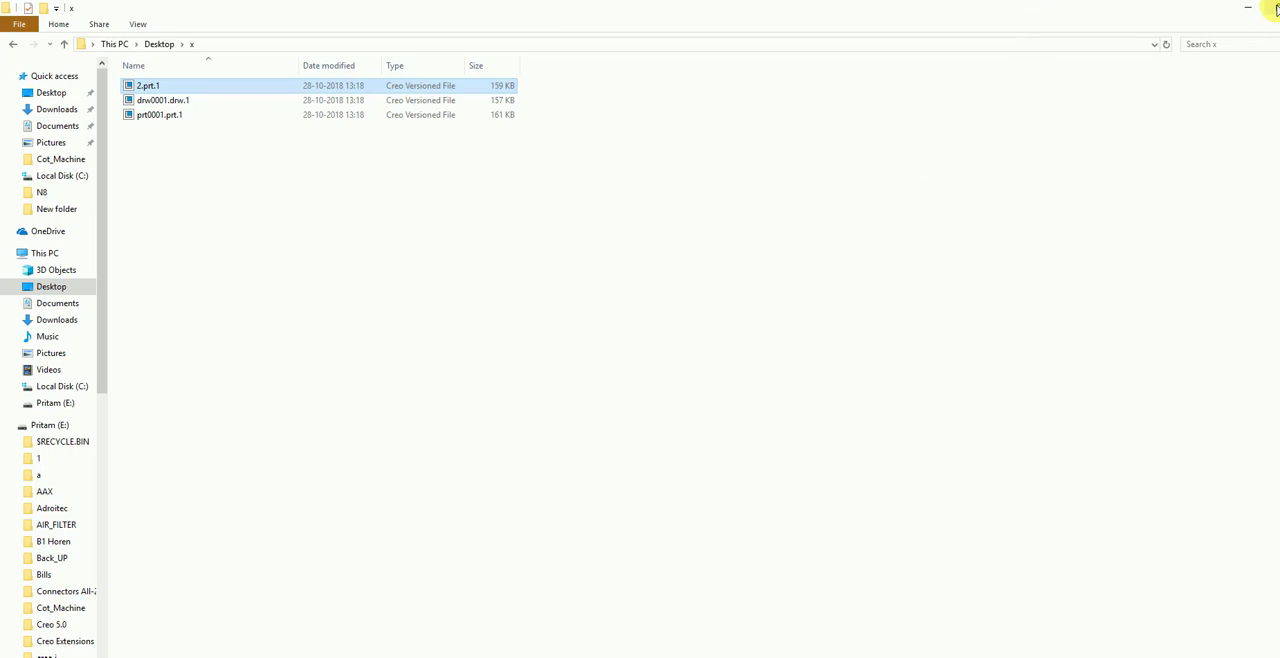
pyautogui.click(1276, 8)
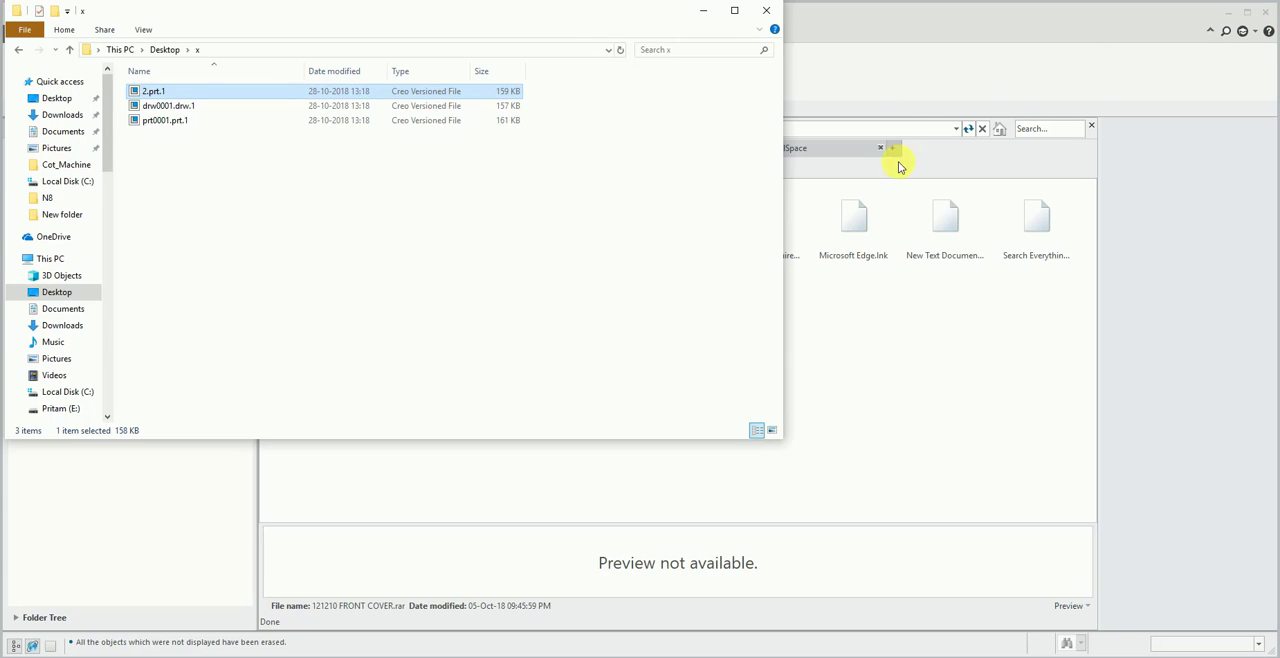
pyautogui.moveTo(791, 437); pyautogui.dragTo(1279, 570)
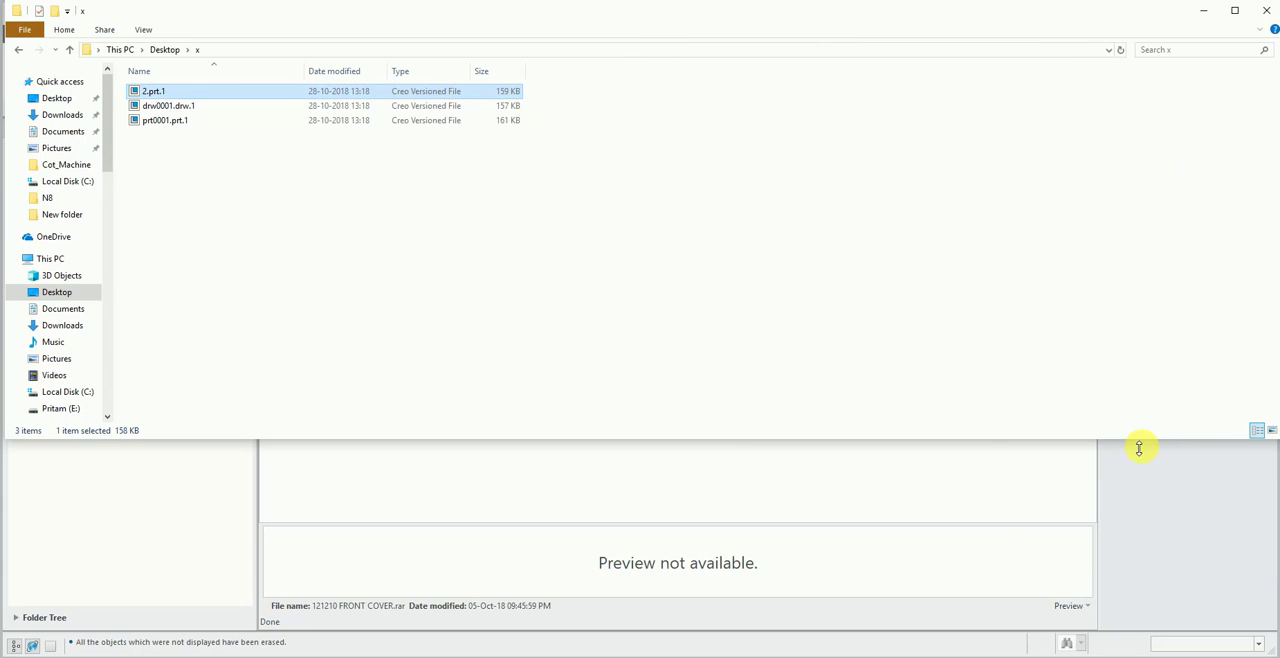
pyautogui.moveTo(1140, 440); pyautogui.dragTo(1145, 651)
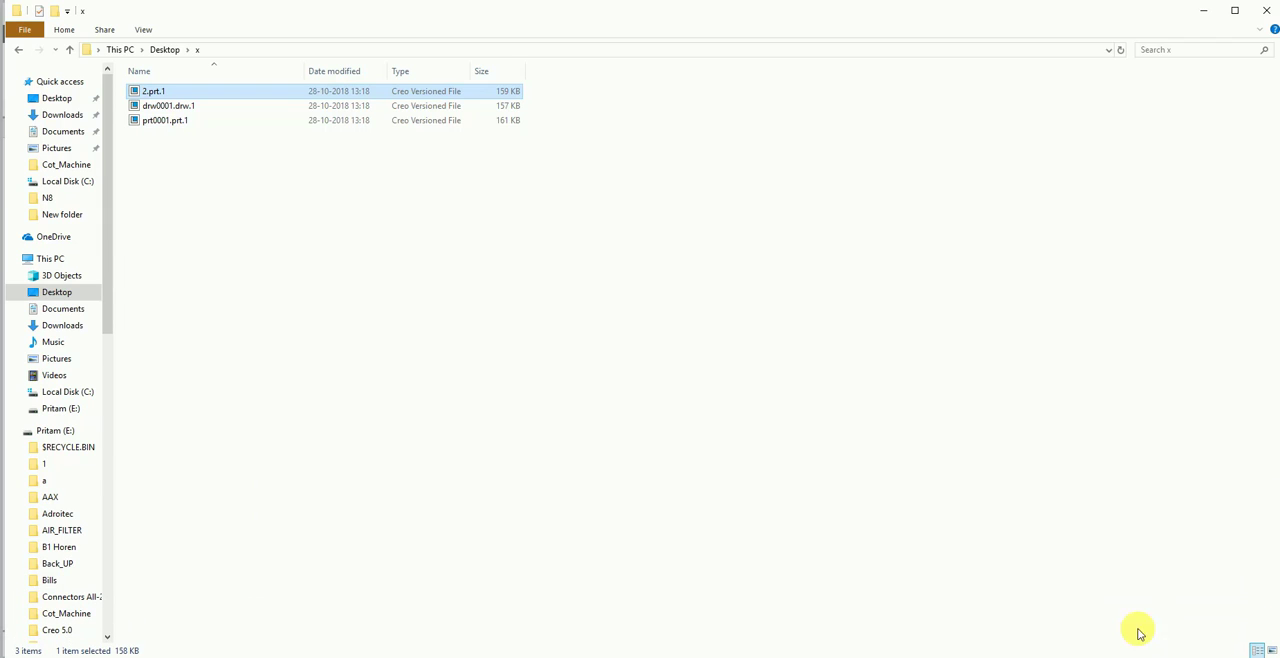
pyautogui.click(280, 231)
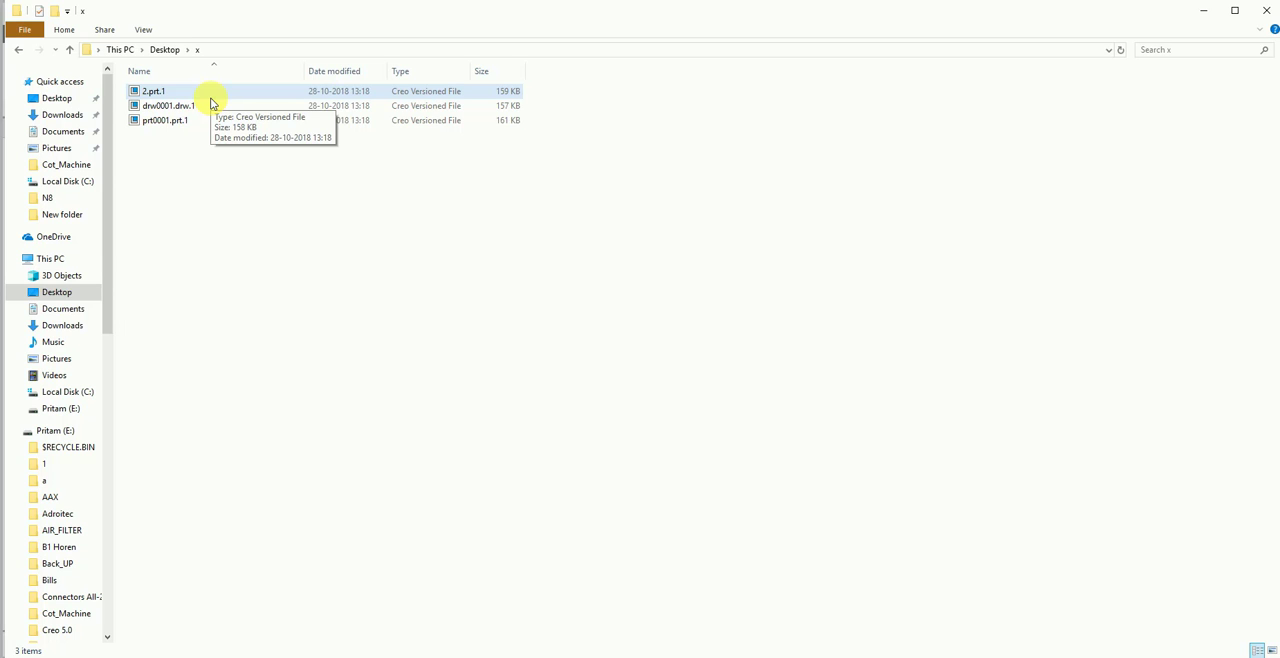
# - Return to Creo Parametric, close the folder content view, check folder x in the file-opening dialog and leave without opening anything
pyautogui.click(1203, 12)
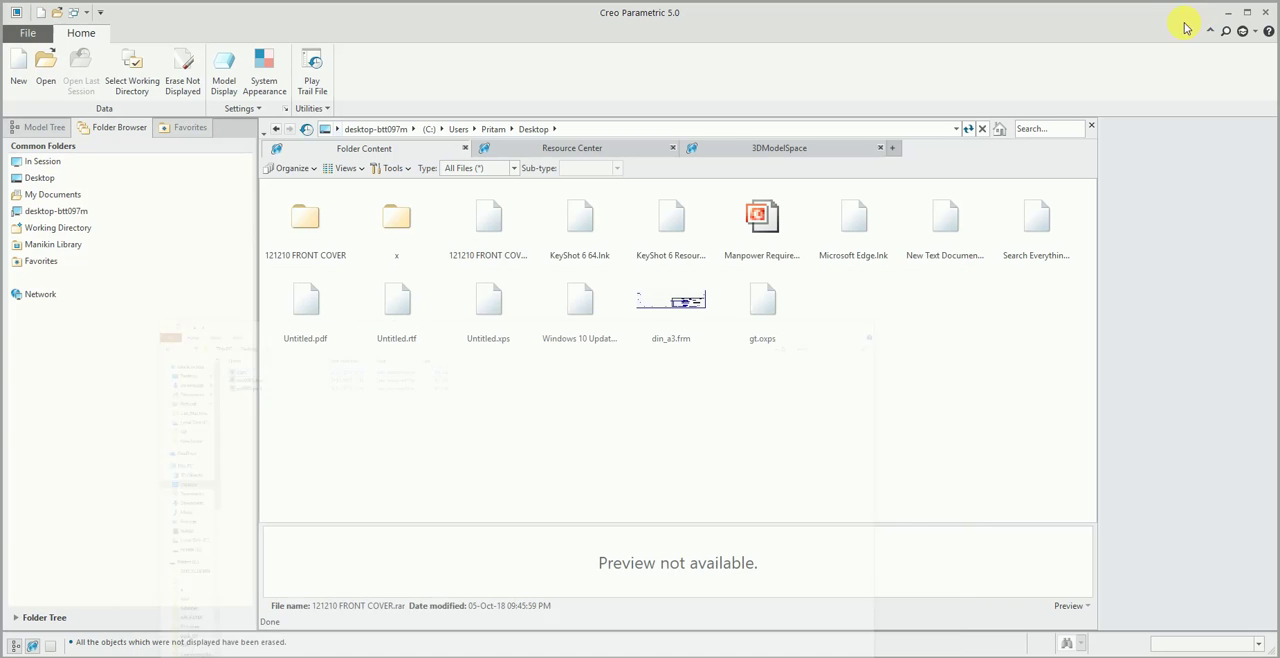
pyautogui.click(1093, 127)
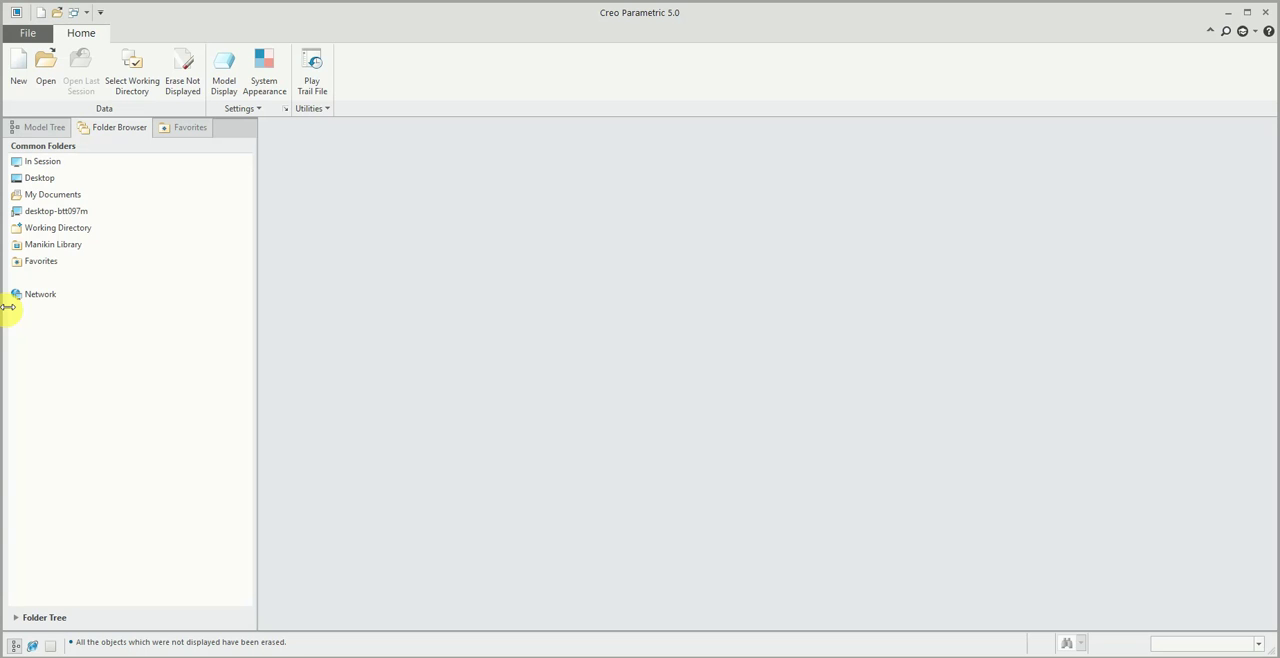
pyautogui.click(46, 62)
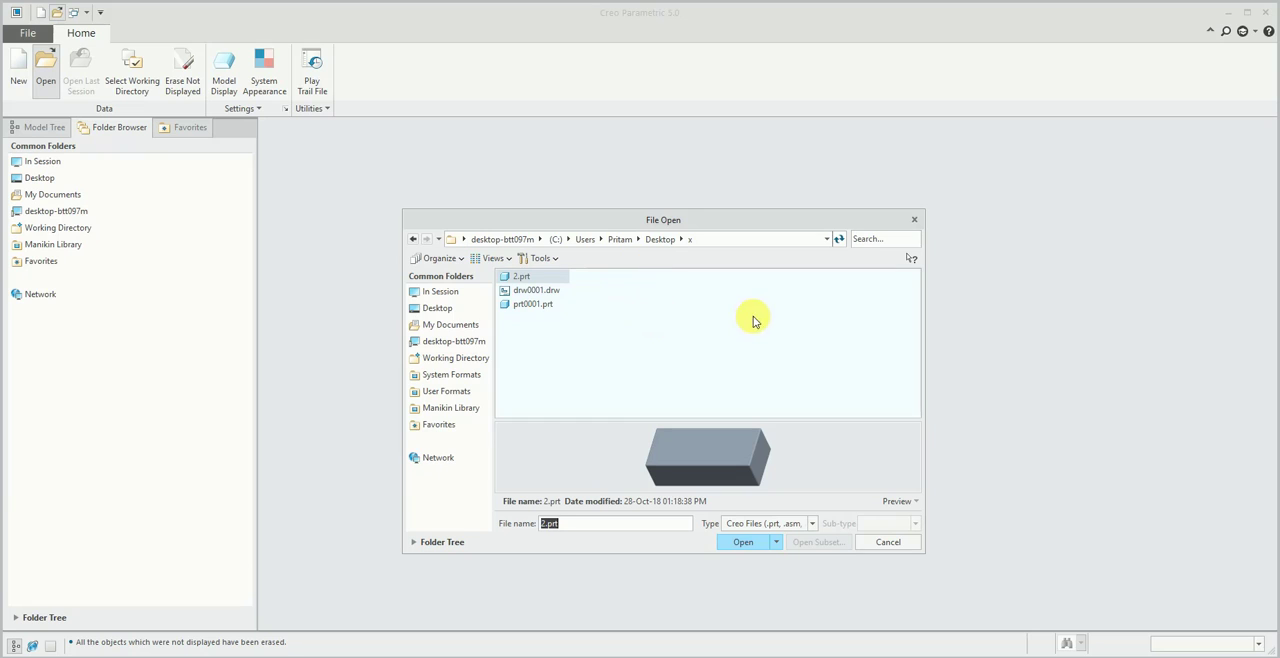
pyautogui.click(892, 543)
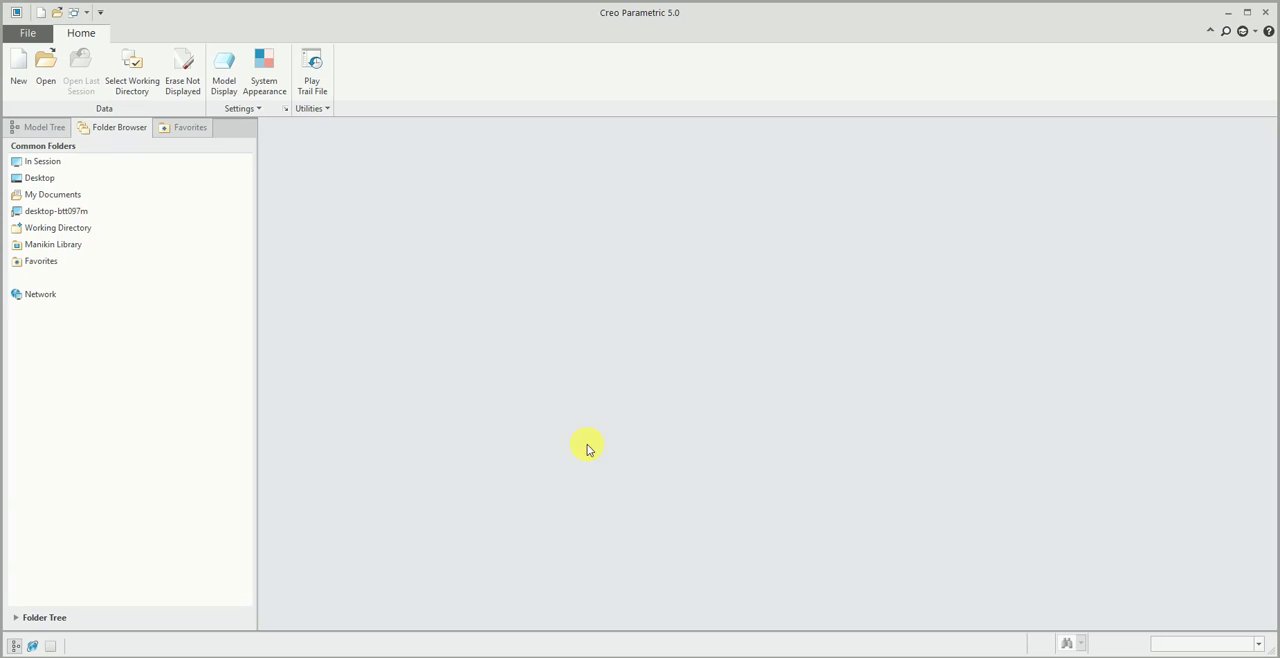
# - Open the recently used part 2.prt from folder x on the Desktop and save it
pyautogui.click(36, 39)
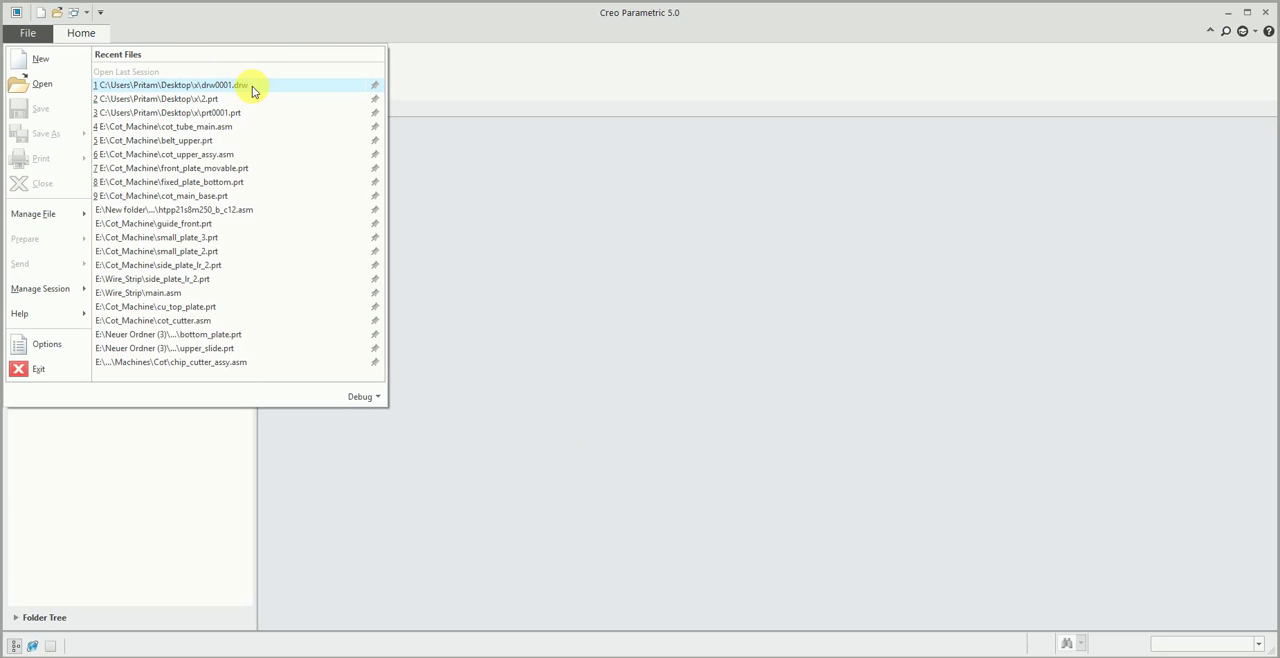
pyautogui.click(245, 99)
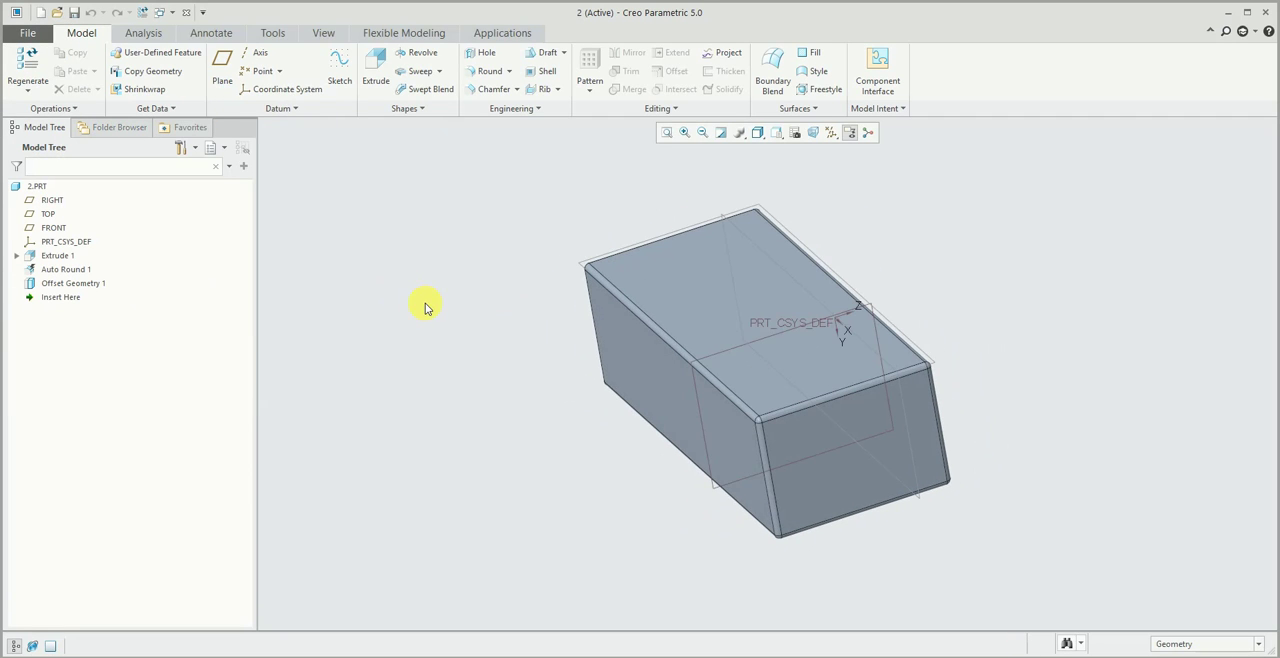
pyautogui.click(74, 12)
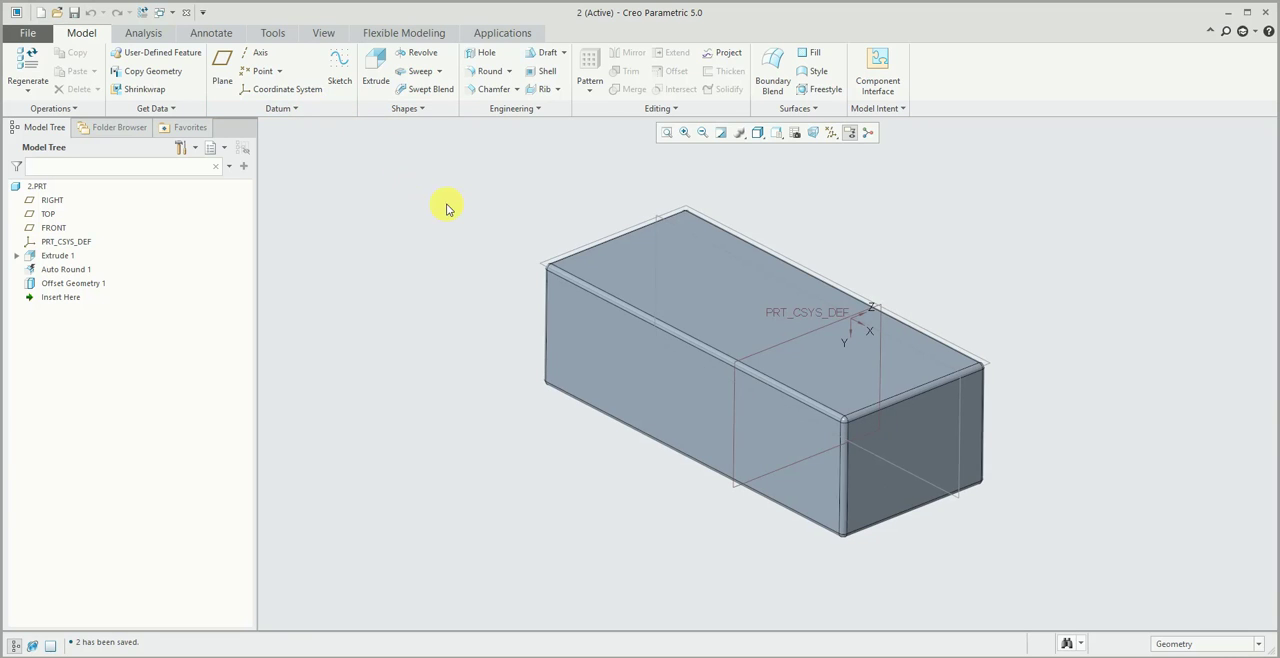
# - Start an Extrude on the block's top face and sketch a small rectangle near one end of it
pyautogui.click(375, 65)
pyautogui.click(587, 260)
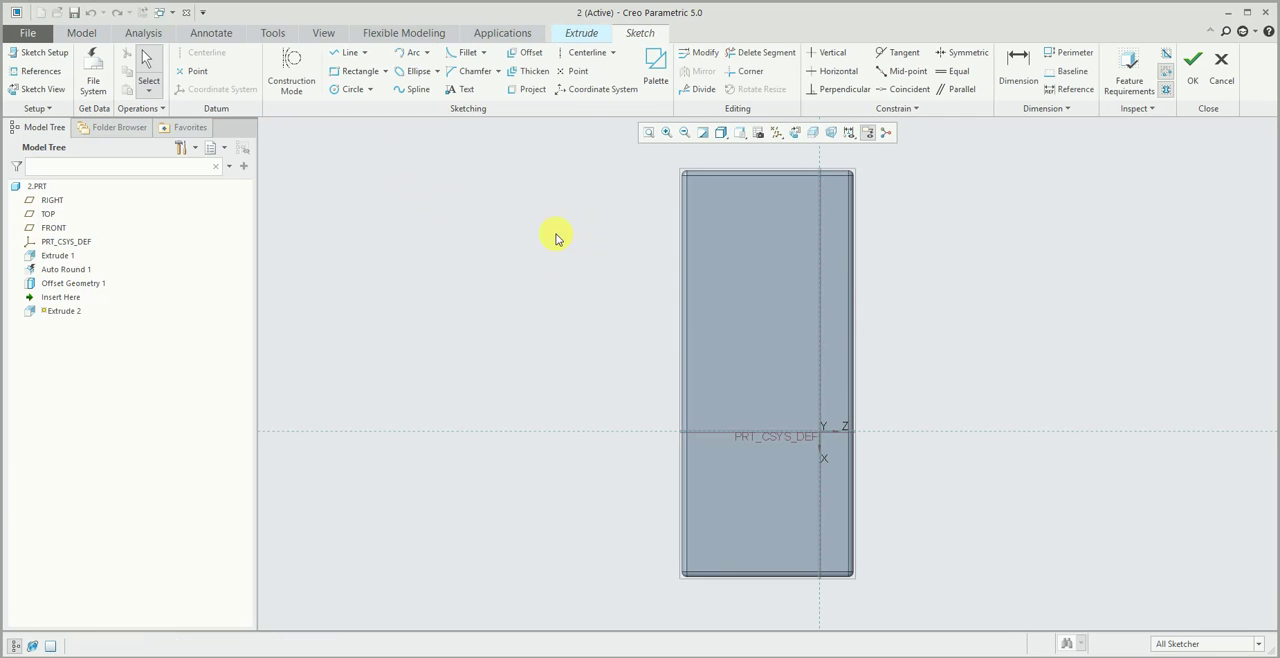
pyautogui.click(358, 71)
pyautogui.click(737, 222)
pyautogui.click(795, 293)
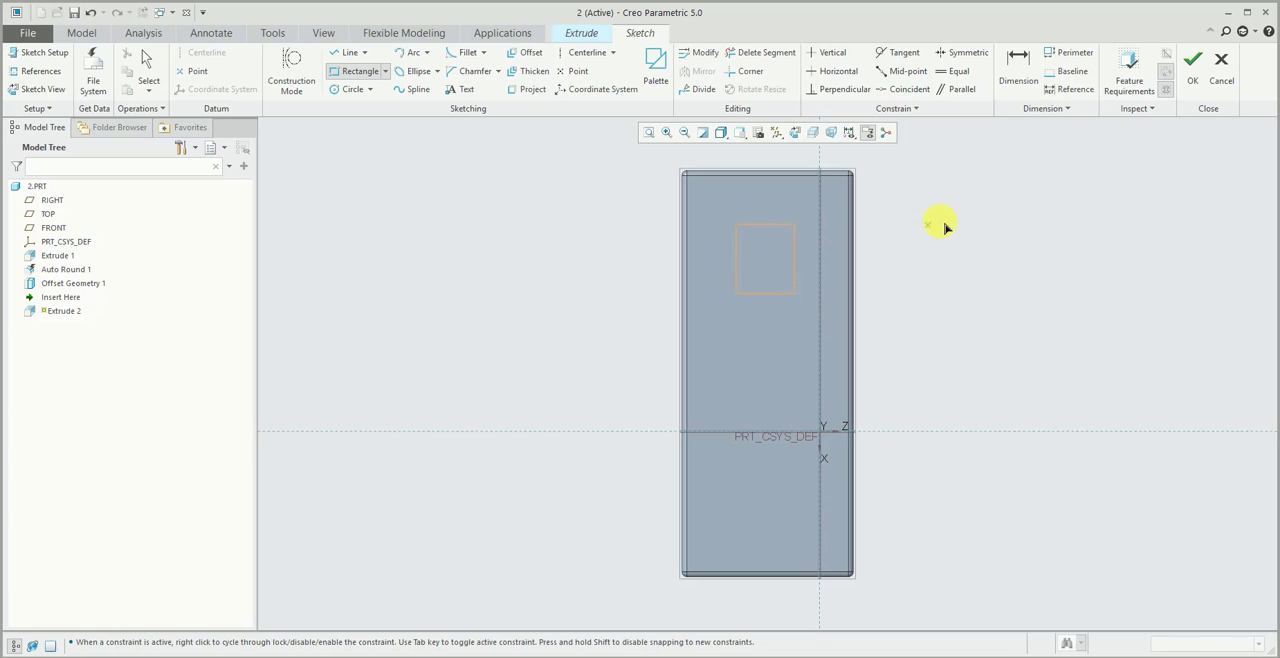
pyautogui.middleClick(945, 226)
# - Extrude the rectangle upward into a boss about 141 high and save the part
pyautogui.click(1192, 68)
pyautogui.middleClick(1150, 220)
pyautogui.moveTo(1135, 262); pyautogui.dragTo(1010, 220, button='middle')
pyautogui.click(480, 229)
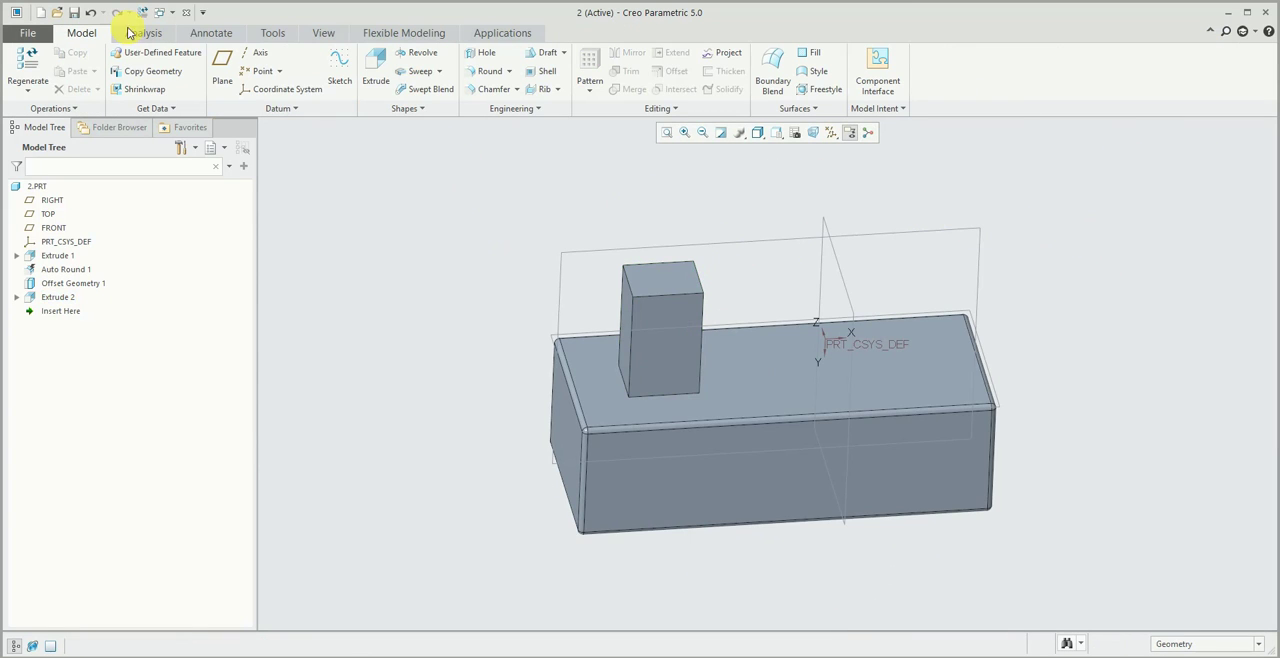
pyautogui.click(76, 13)
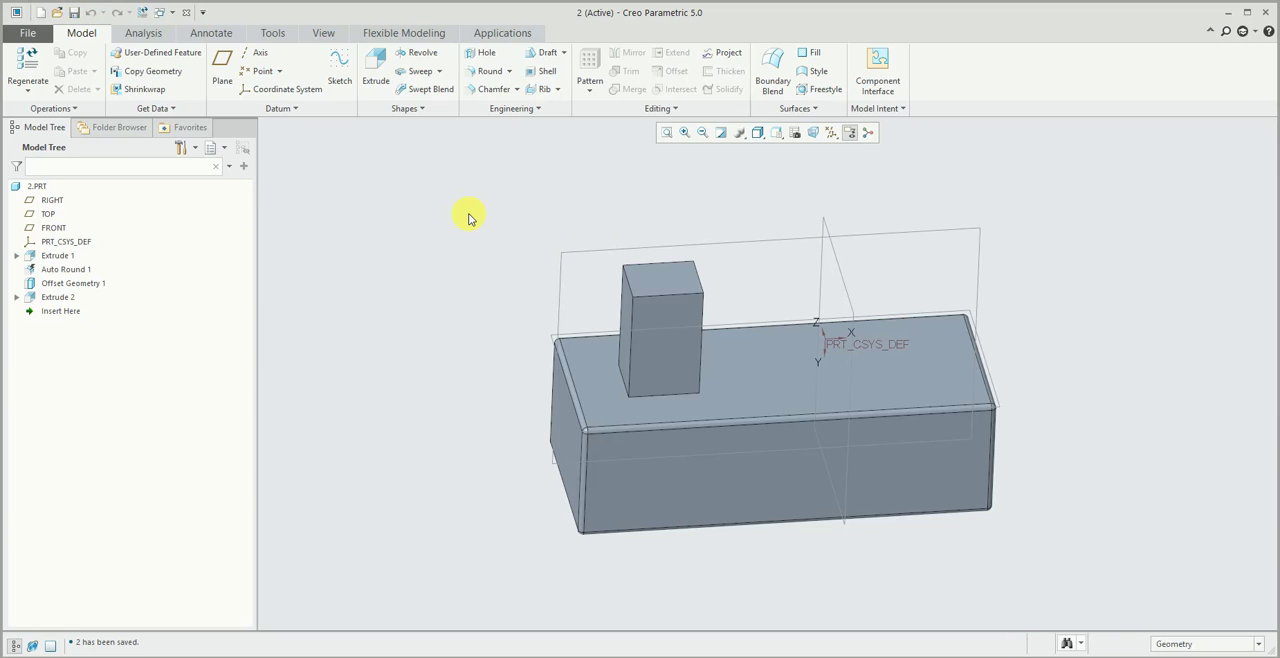
# - Create a hole of diameter 74 and depth 153.94 in the boss's end face, offset from its top and adjacent side faces
pyautogui.moveTo(463, 191)
pyautogui.mouseDown(button='middle')
pyautogui.moveTo(503, 257)
pyautogui.moveTo(463, 195)
pyautogui.mouseUp(button='middle')
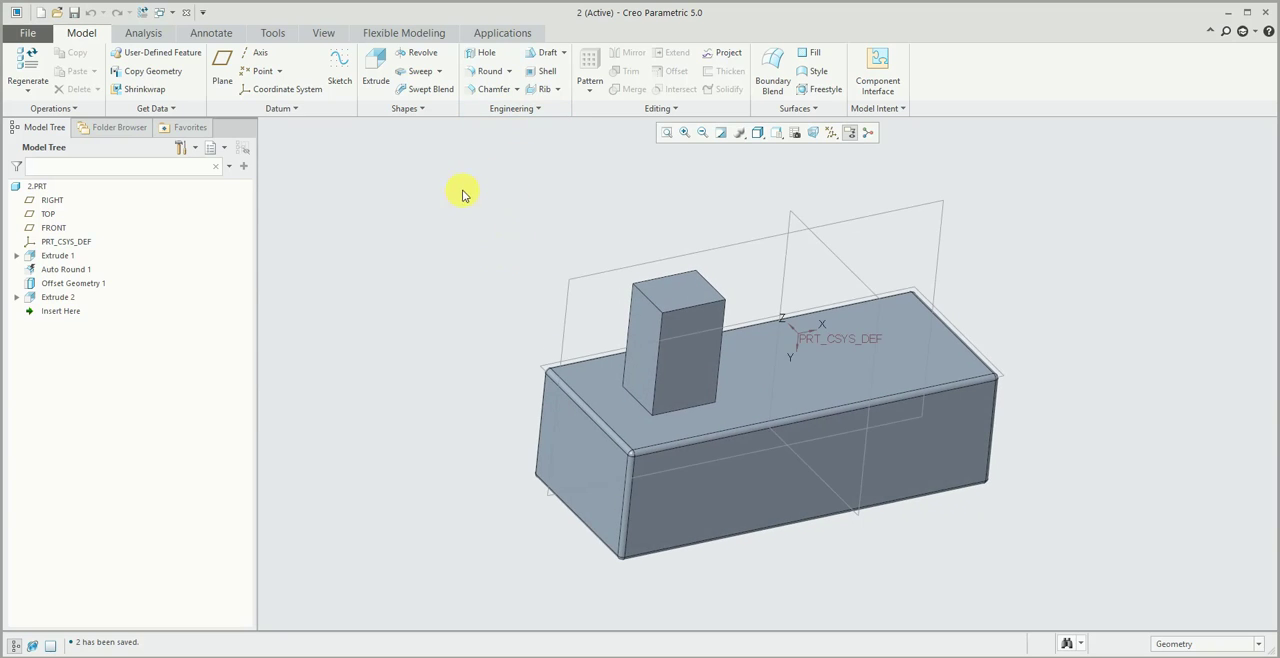
pyautogui.click(484, 53)
pyautogui.scroll(5, 706, 254)
pyautogui.click(627, 243)
pyautogui.rightClick(528, 212)
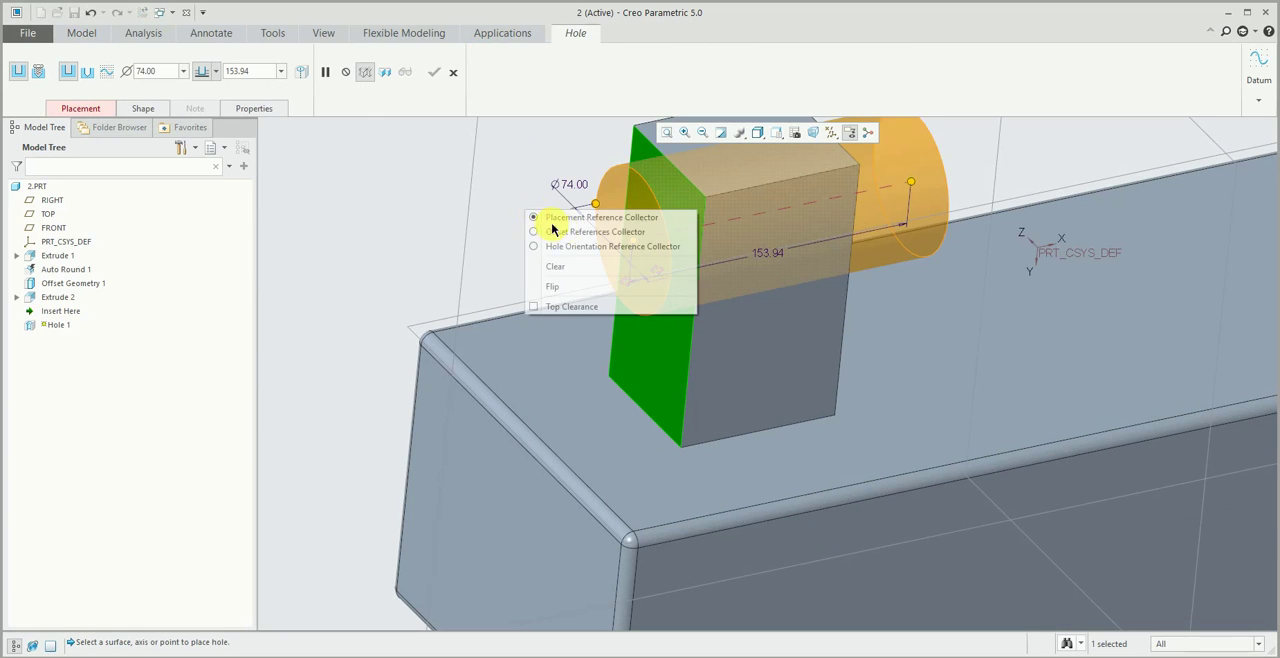
pyautogui.click(566, 244)
pyautogui.click(786, 357)
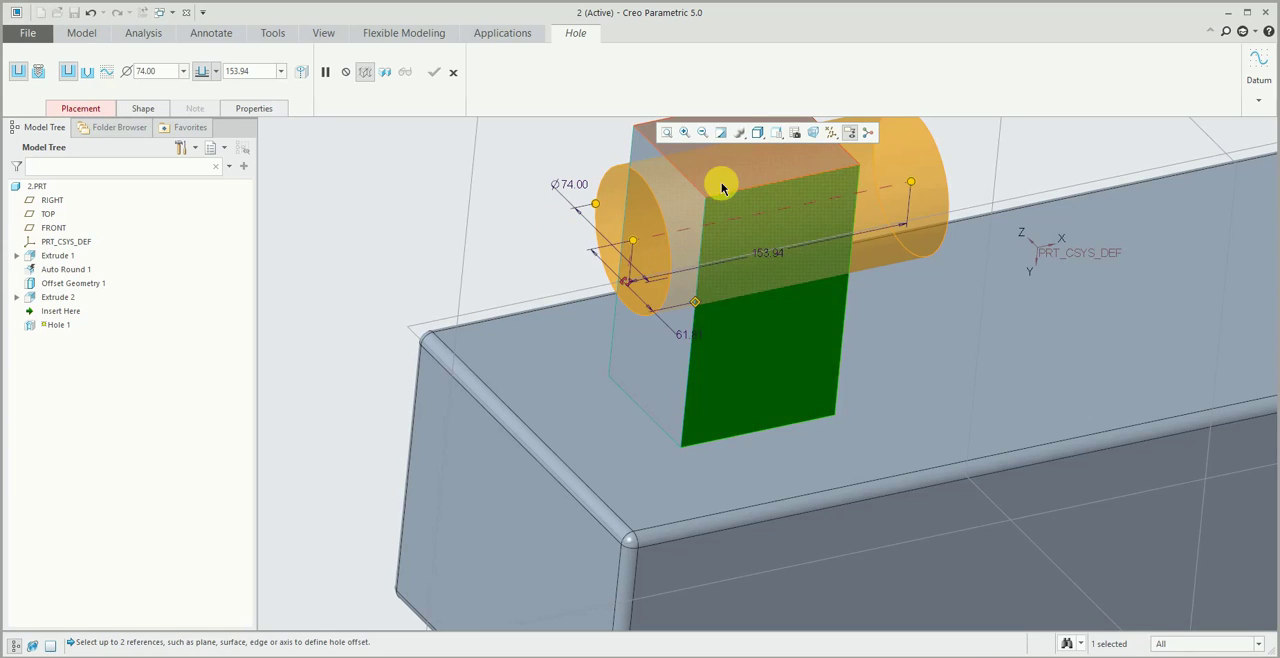
pyautogui.middleClick(480, 260)
# - Check the cut boss in the default orientation and save the part with the hole
pyautogui.moveTo(480, 260)
pyautogui.mouseDown(button='middle')
pyautogui.moveTo(614, 289)
pyautogui.moveTo(920, 246)
pyautogui.moveTo(906, 200)
pyautogui.moveTo(905, 224)
pyautogui.mouseUp(button='middle')
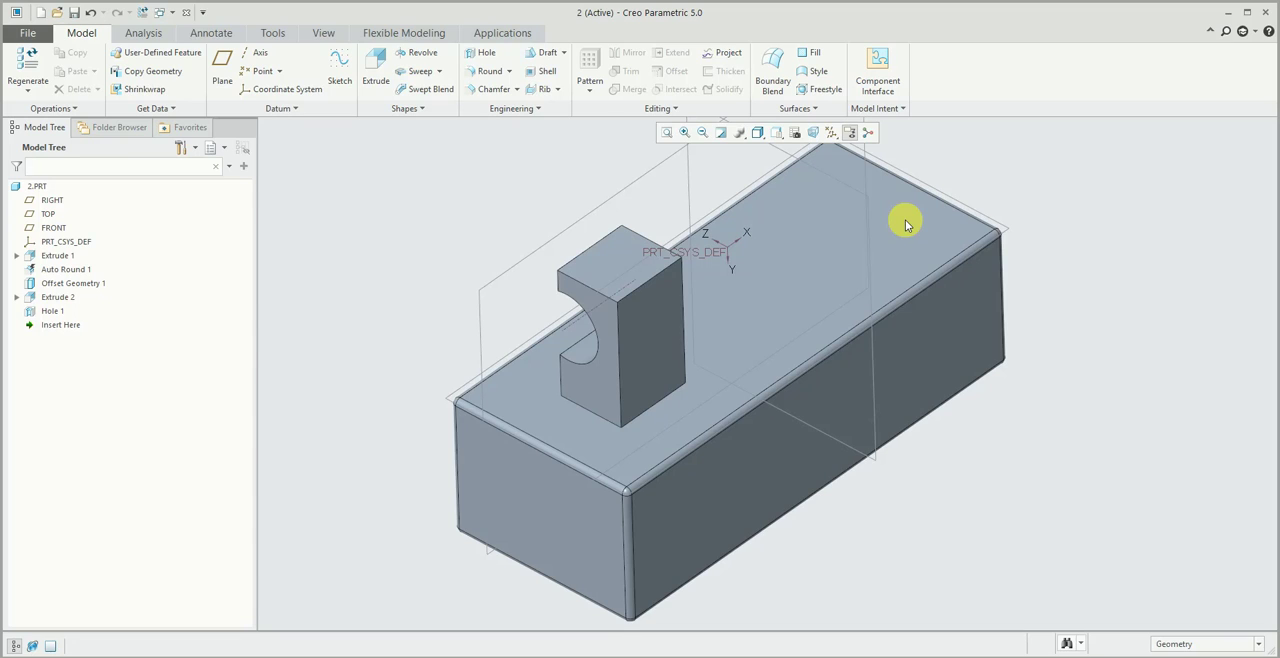
pyautogui.hotkey('ctrl', 'd')
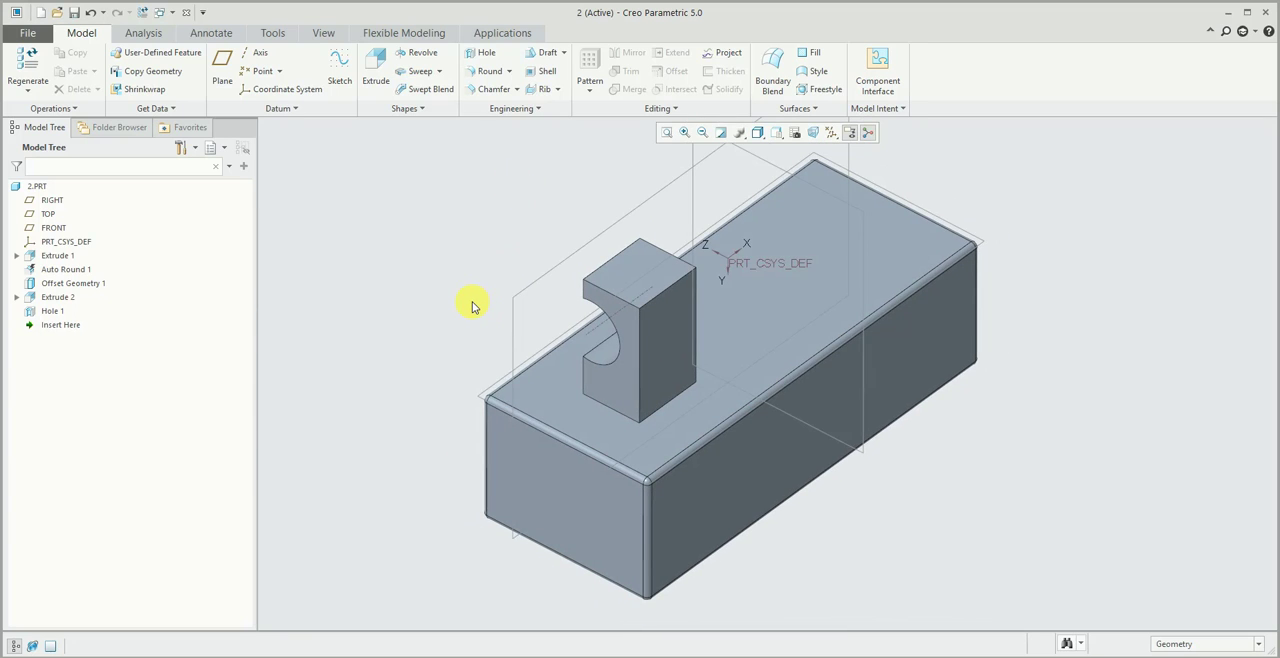
pyautogui.click(472, 305)
pyautogui.hotkey('ctrl', 'd')
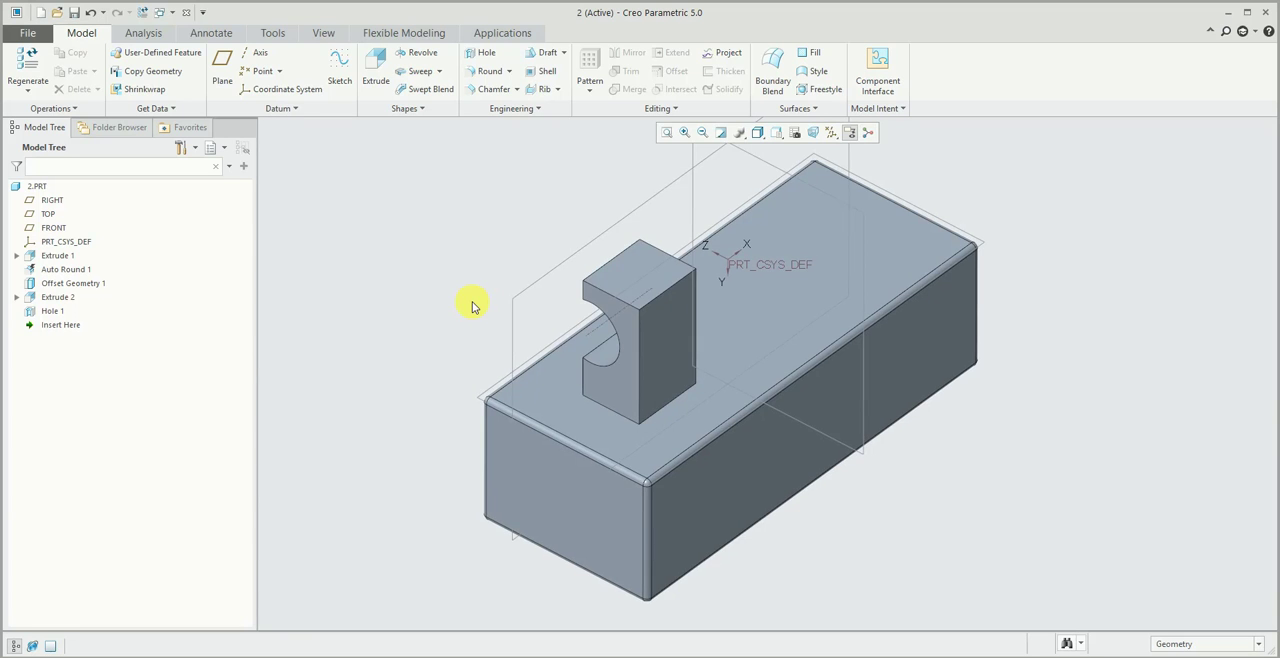
pyautogui.moveTo(472, 305); pyautogui.dragTo(503, 331, button='middle')
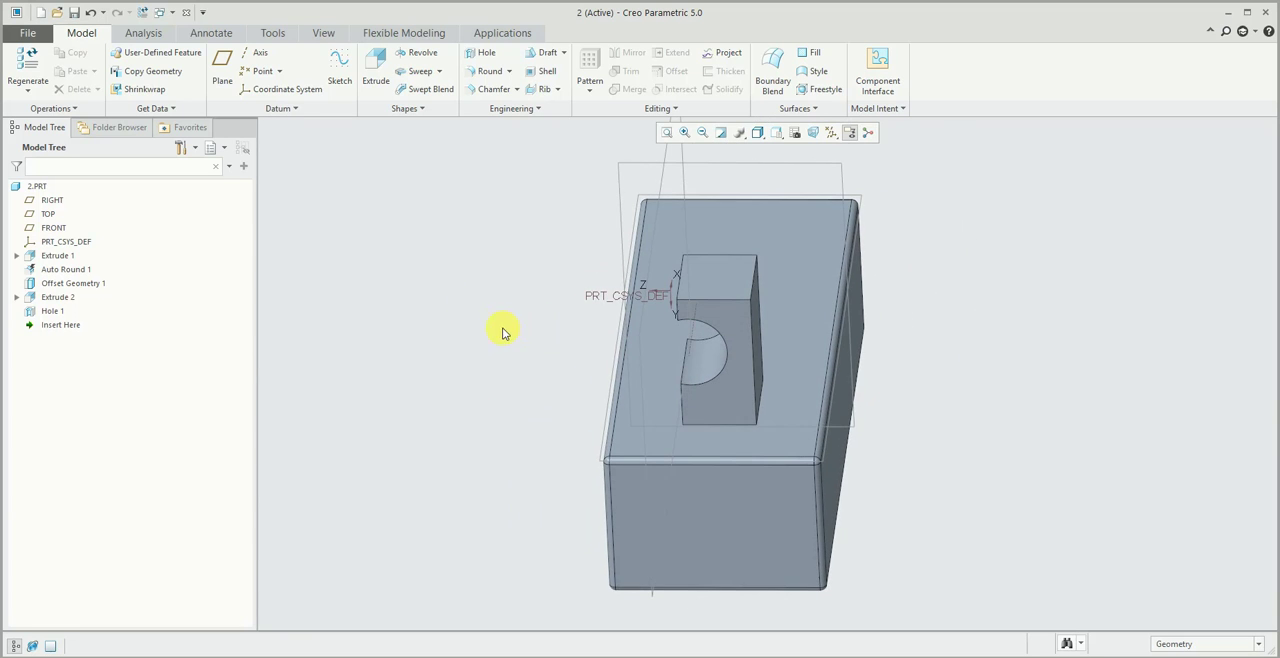
pyautogui.click(76, 13)
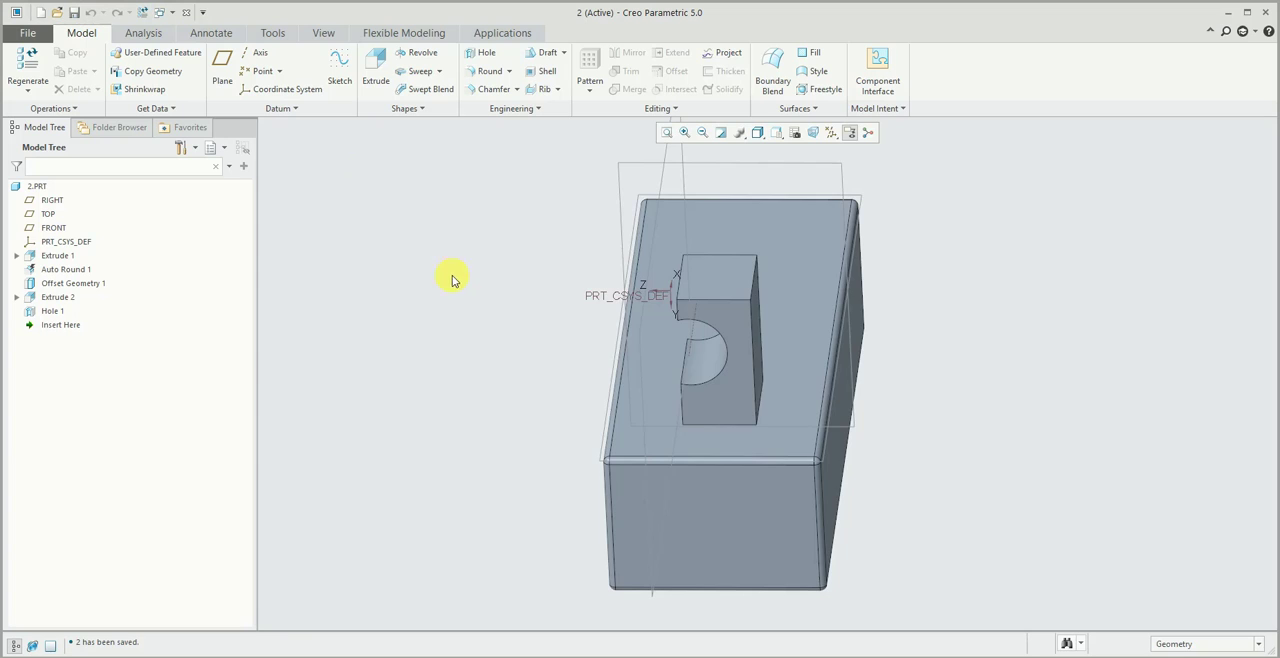
# - Round the top edges of the boss with a 7.50 radius
pyautogui.moveTo(451, 275); pyautogui.dragTo(476, 312, button='middle')
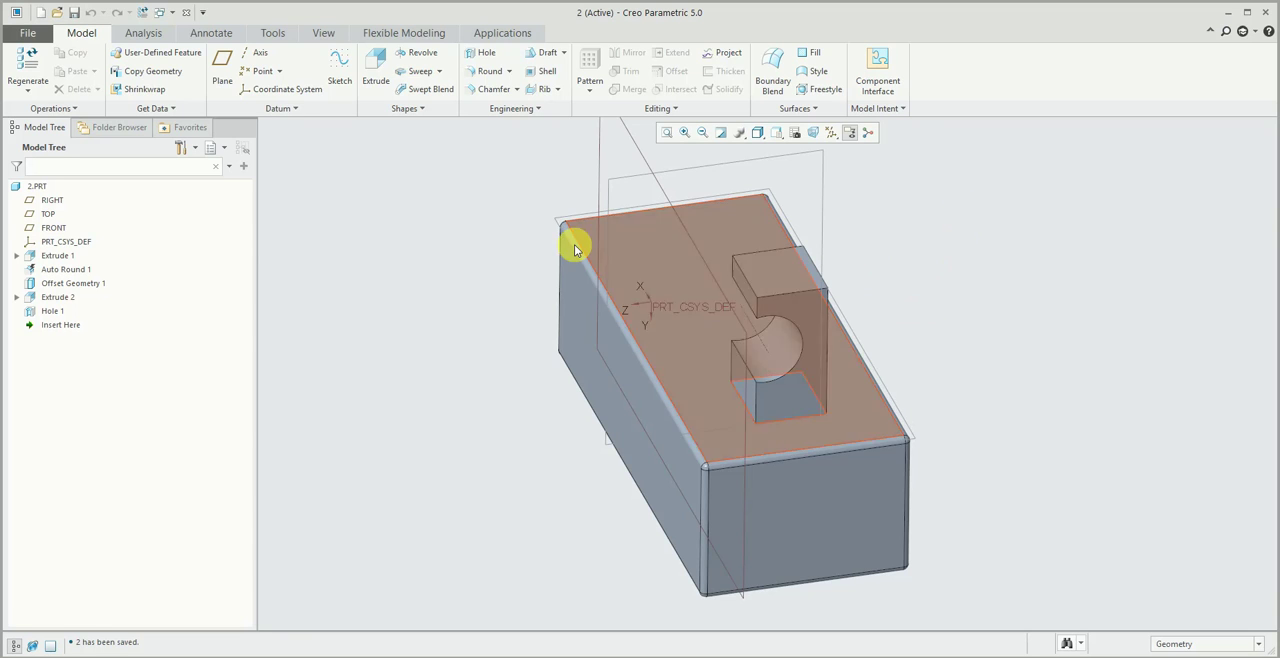
pyautogui.scroll(5, 790, 305)
pyautogui.scroll(-5, 754, 350)
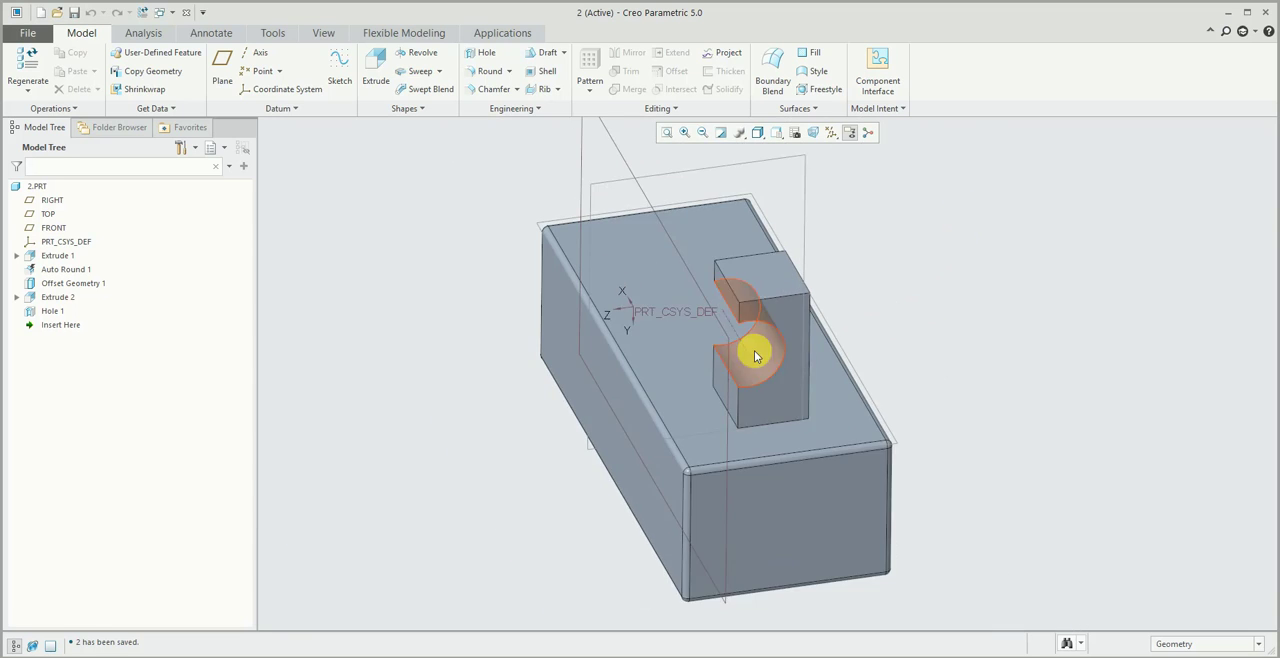
pyautogui.scroll(3, 754, 350)
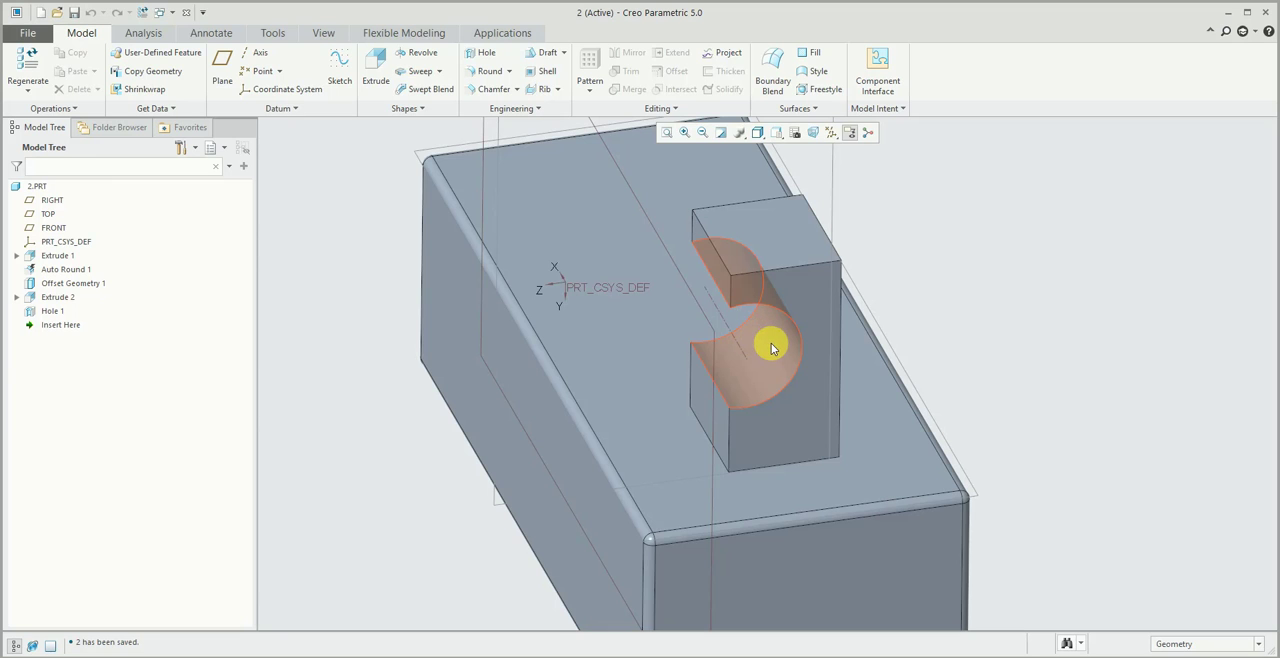
pyautogui.moveTo(771, 347)
pyautogui.mouseDown(button='middle')
pyautogui.moveTo(817, 343)
pyautogui.moveTo(770, 353)
pyautogui.mouseUp(button='middle')
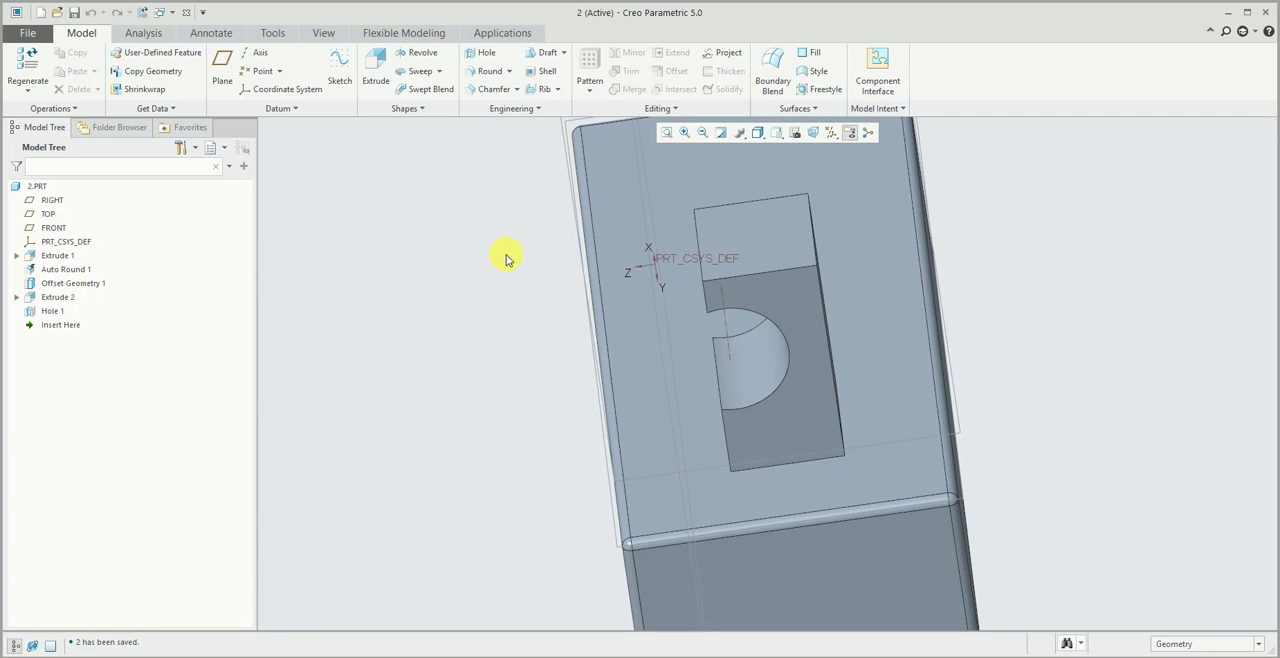
pyautogui.click(489, 71)
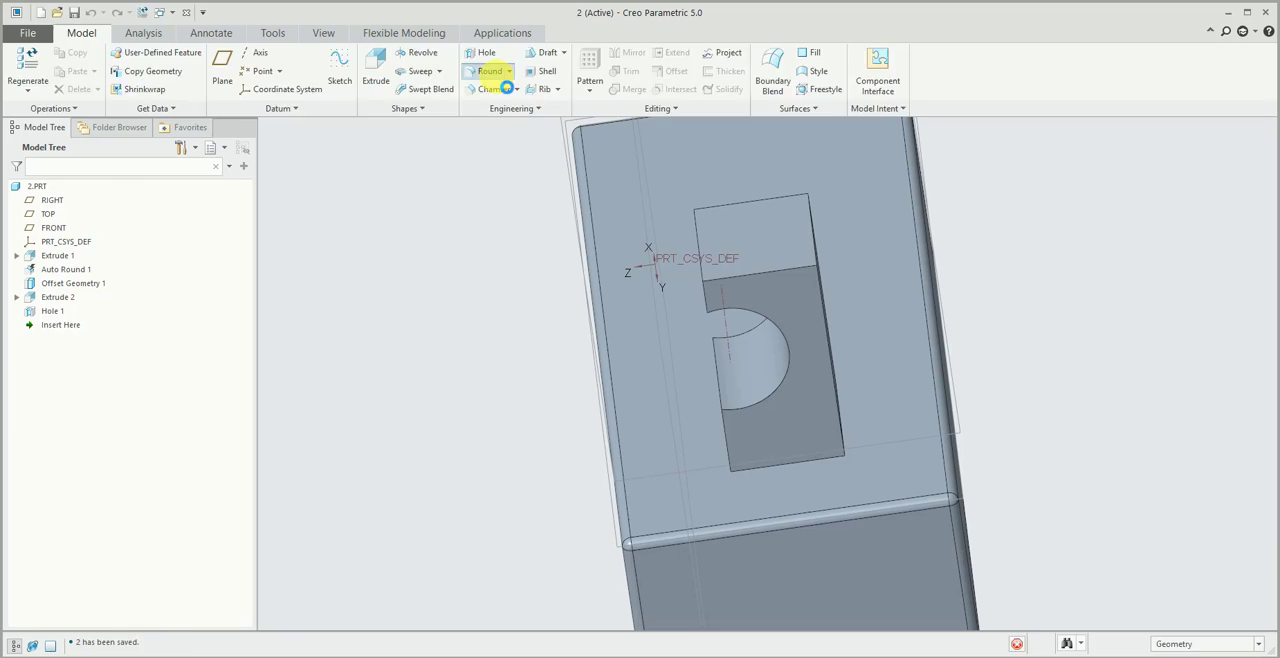
pyautogui.click(797, 268)
pyautogui.middleClick(1071, 253)
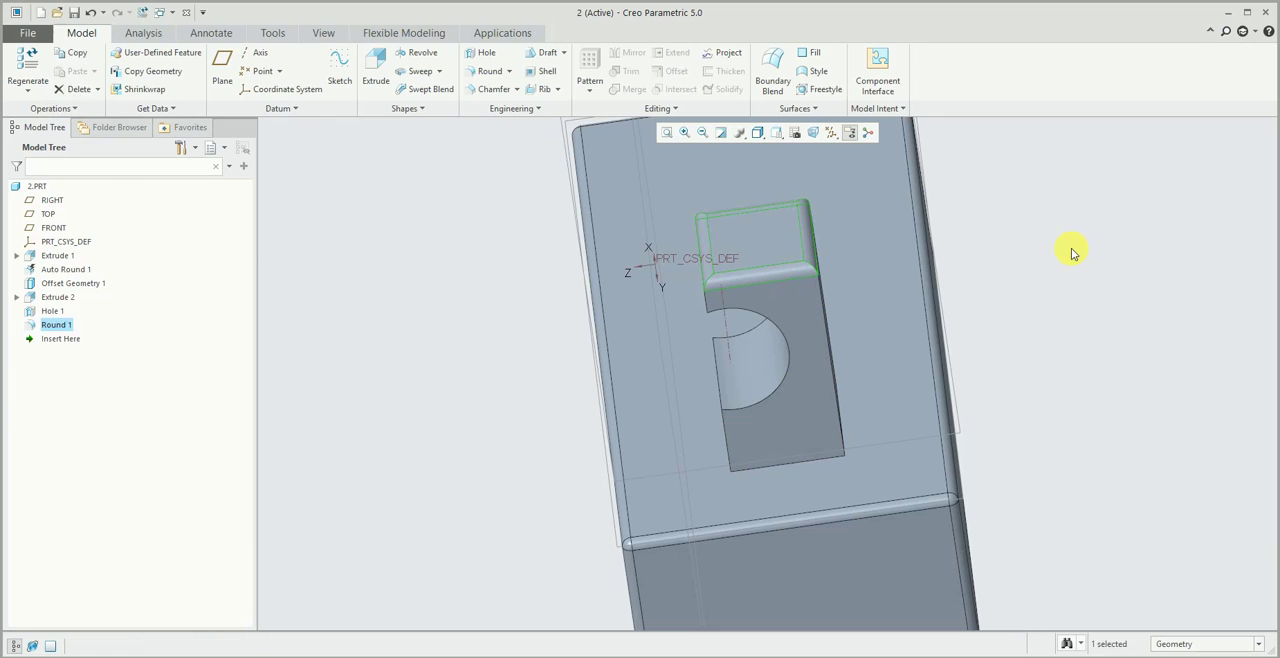
# - Inspect the rounded boss from another side and save the part again
pyautogui.moveTo(720, 217); pyautogui.dragTo(634, 236, button='middle')
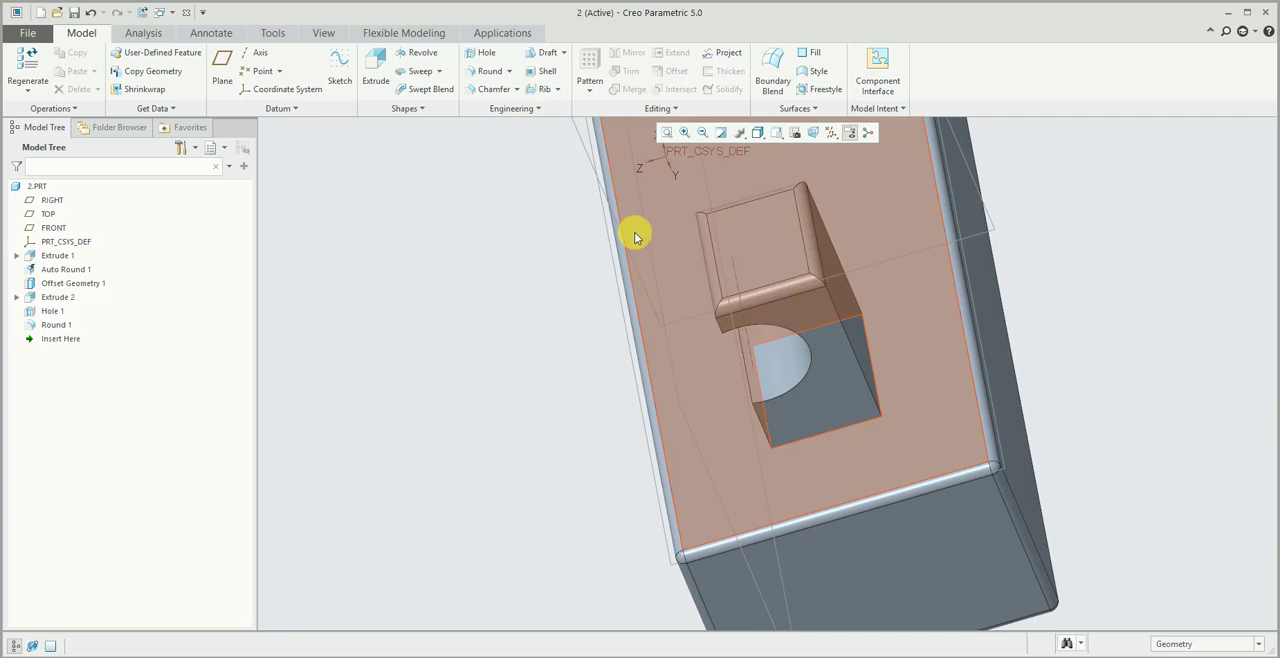
pyautogui.moveTo(406, 320); pyautogui.dragTo(766, 177, button='middle')
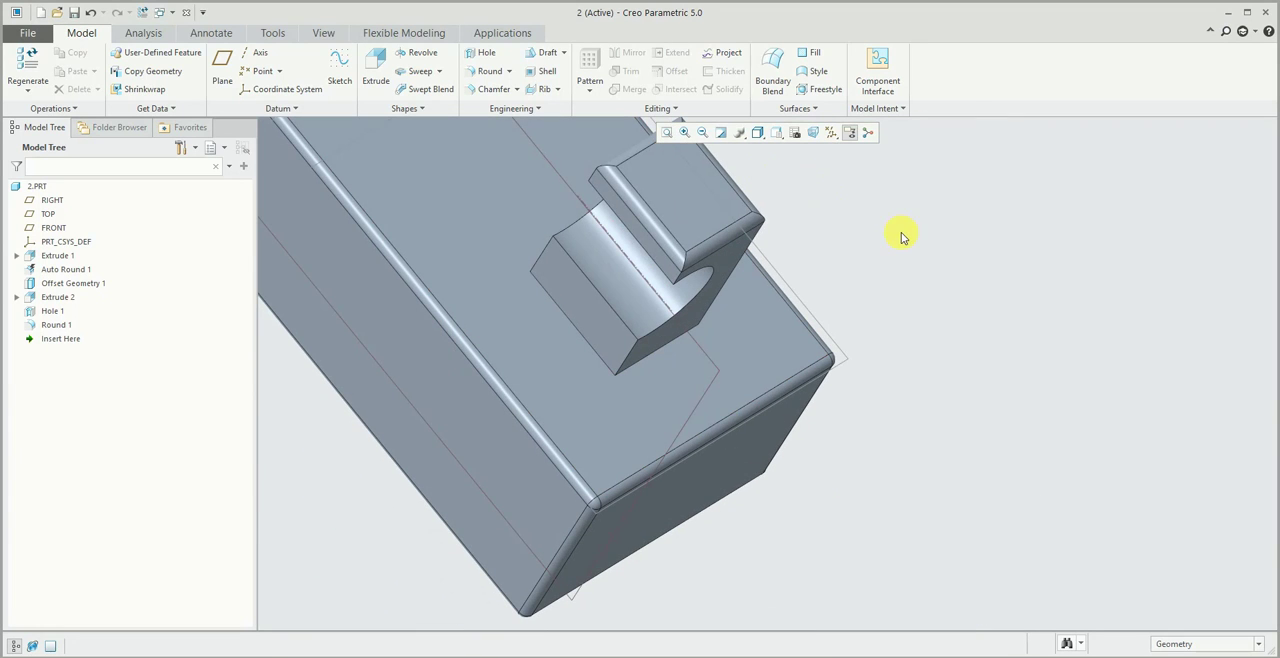
pyautogui.moveTo(766, 371); pyautogui.dragTo(764, 361, button='middle')
pyautogui.click(74, 14)
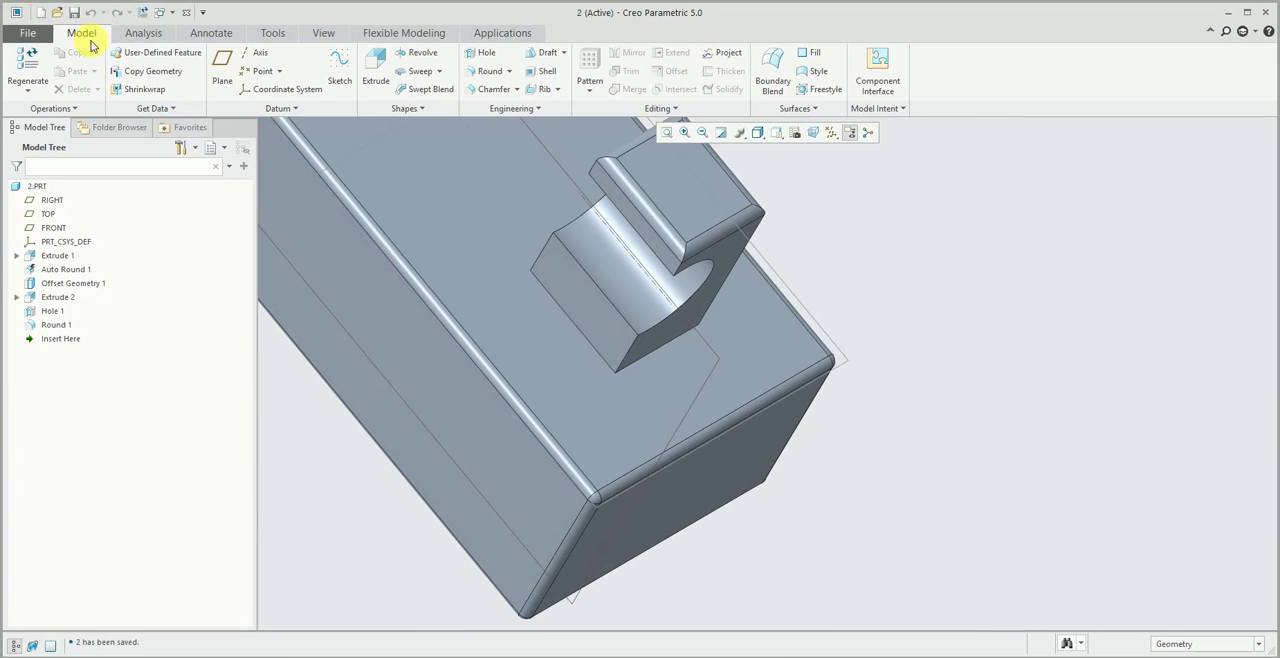
pyautogui.moveTo(920, 295); pyautogui.dragTo(923, 295, button='middle')
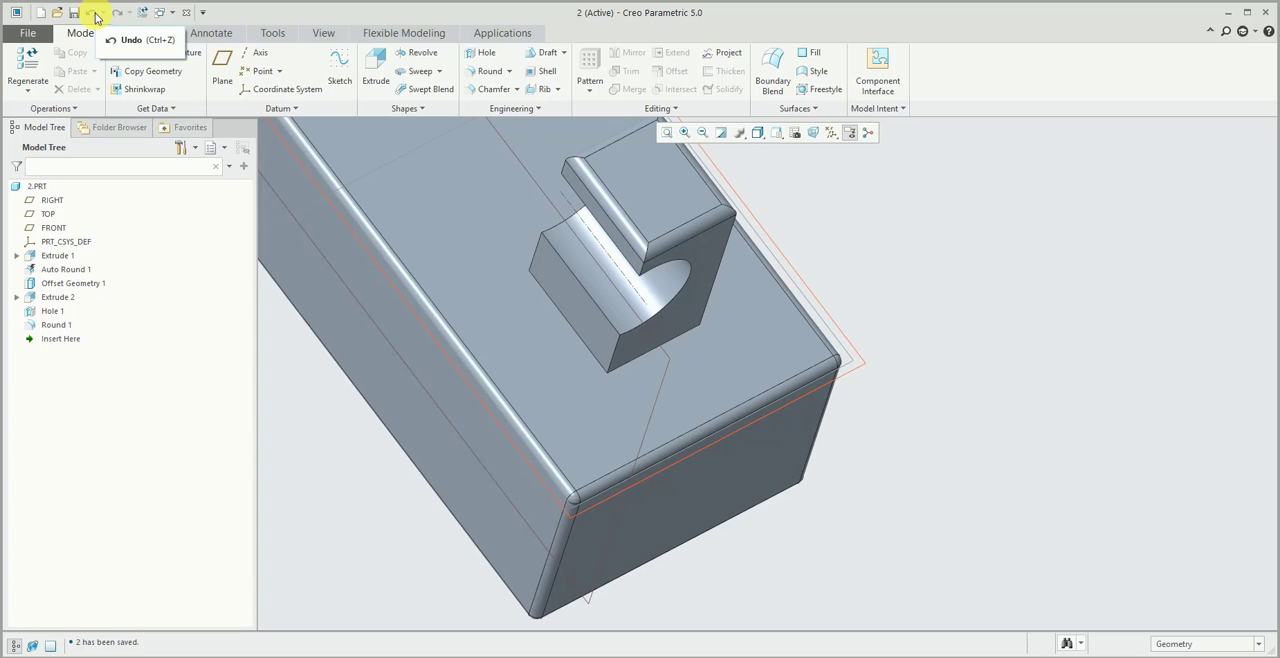
pyautogui.scroll(3, 356, 317)
pyautogui.moveTo(356, 317); pyautogui.dragTo(365, 324, button='middle')
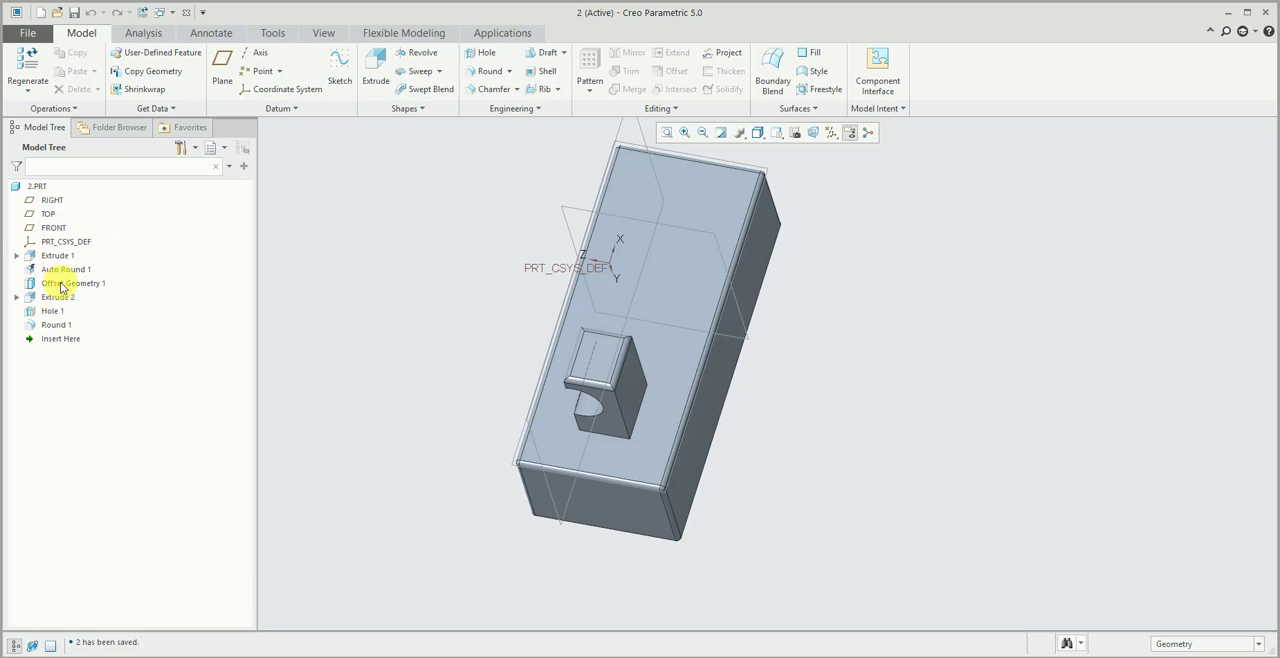
pyautogui.click(58, 340)
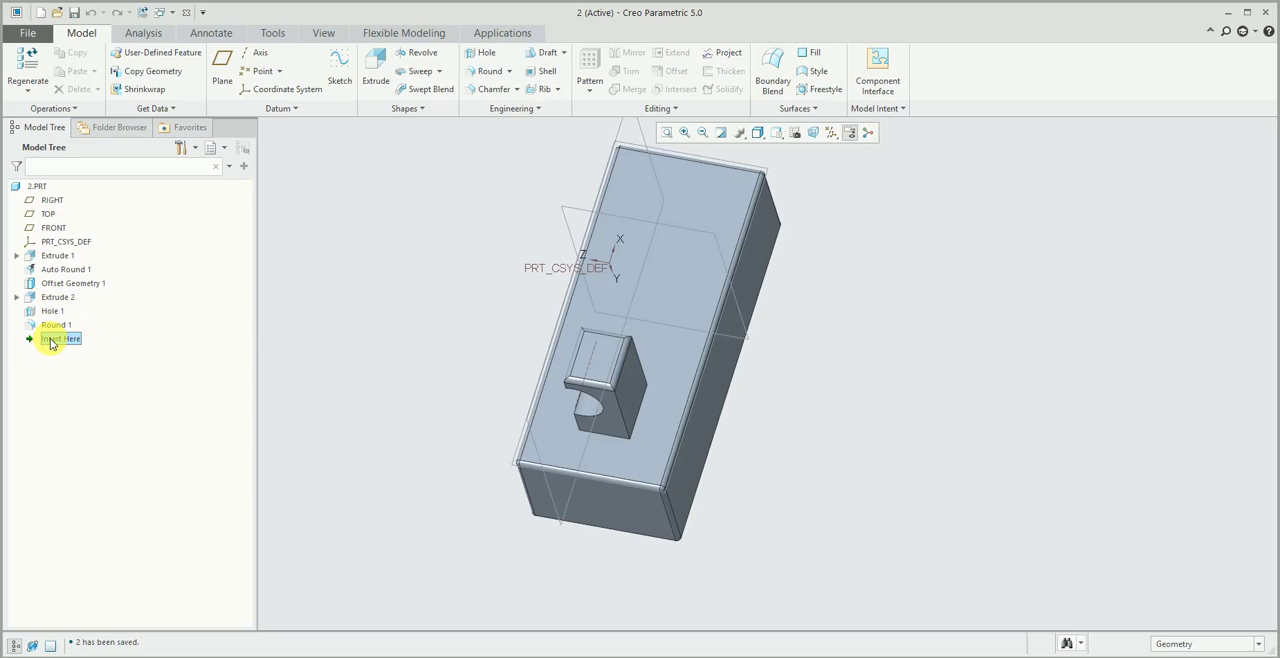
pyautogui.click(165, 111)
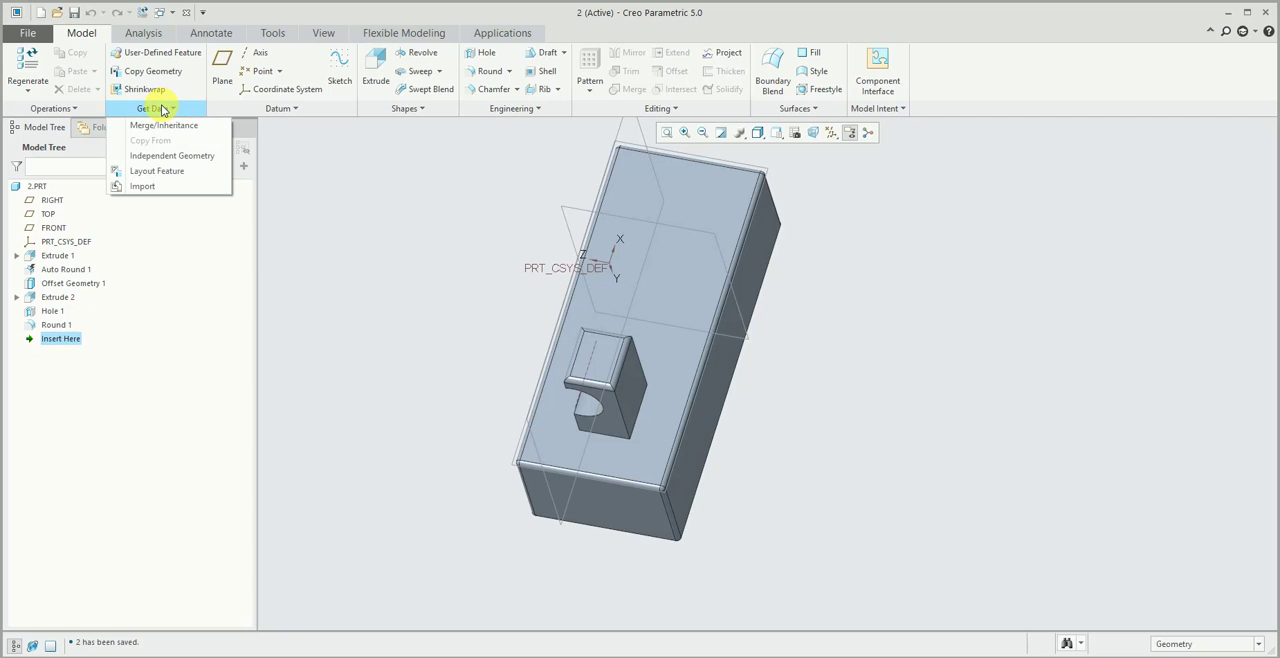
# - Redefine Extrude 2 with a depth of 150, regenerate the part and restore the default orientation
pyautogui.click(60, 298)
pyautogui.click(80, 217)
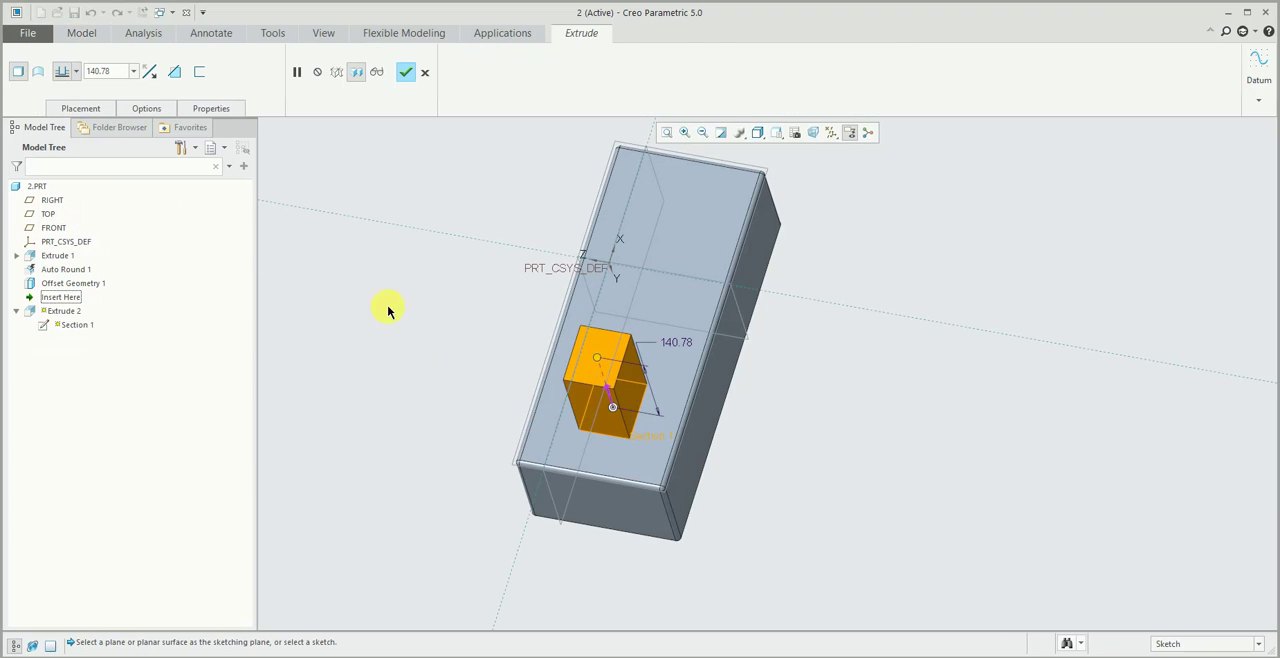
pyautogui.moveTo(388, 311); pyautogui.dragTo(743, 243, button='middle')
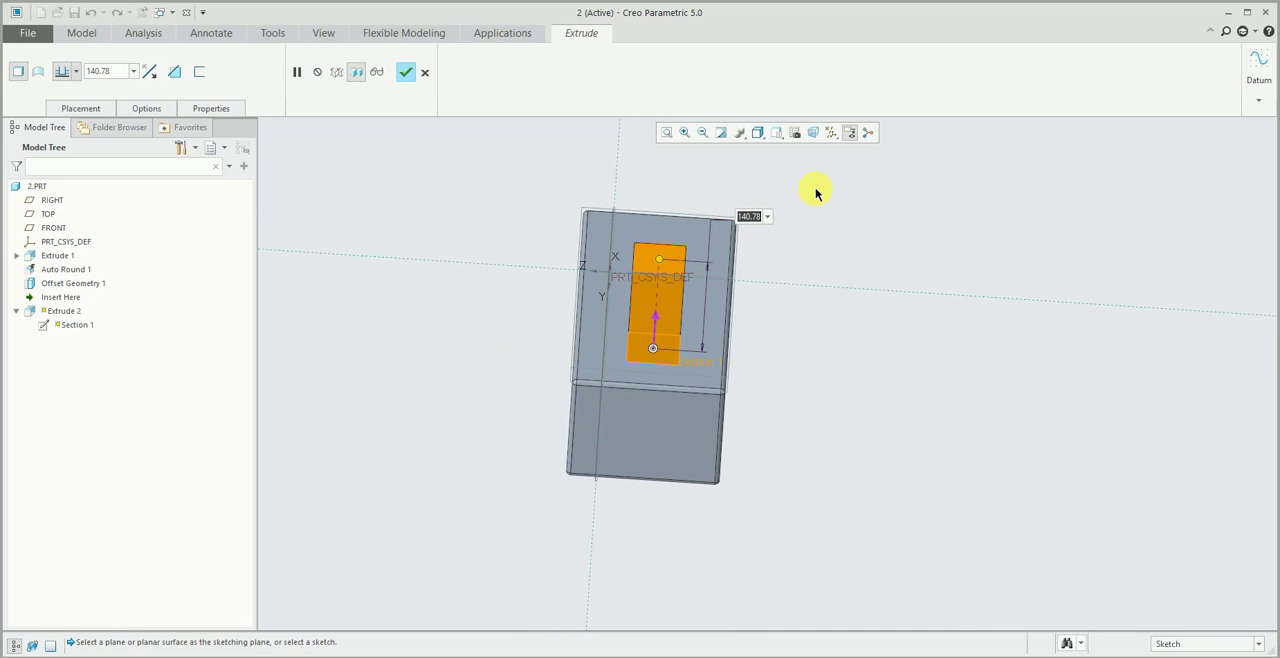
pyautogui.write('150')
pyautogui.press('Return')
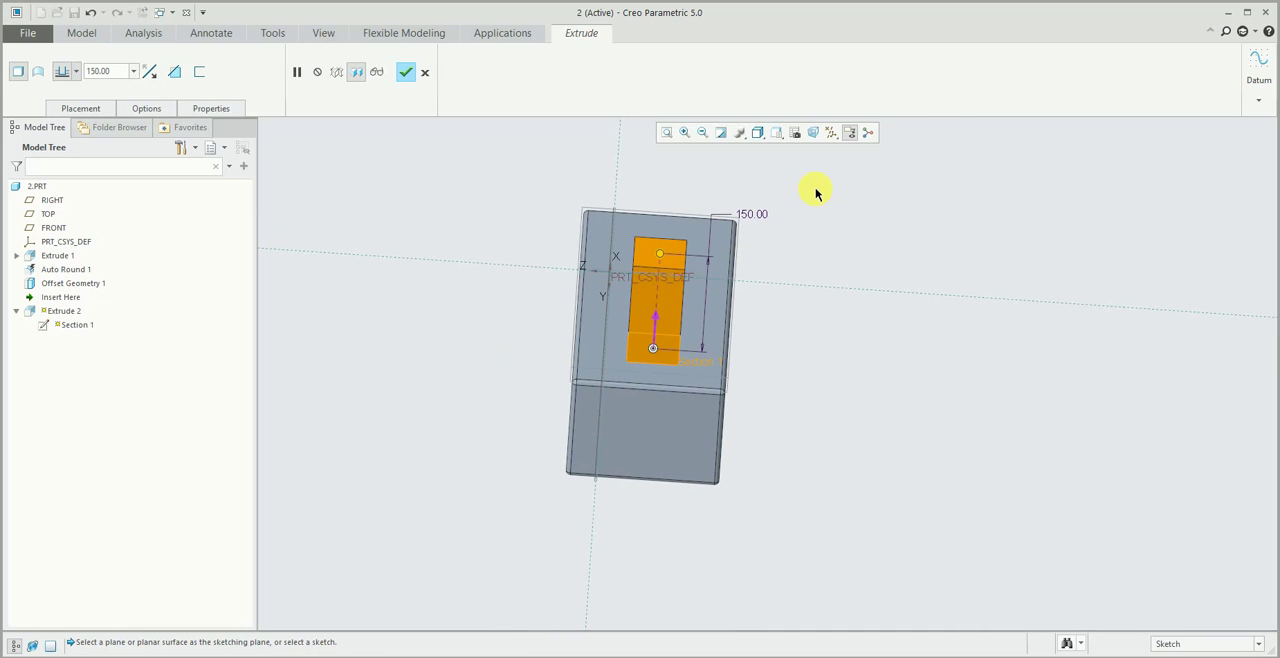
pyautogui.click(405, 71)
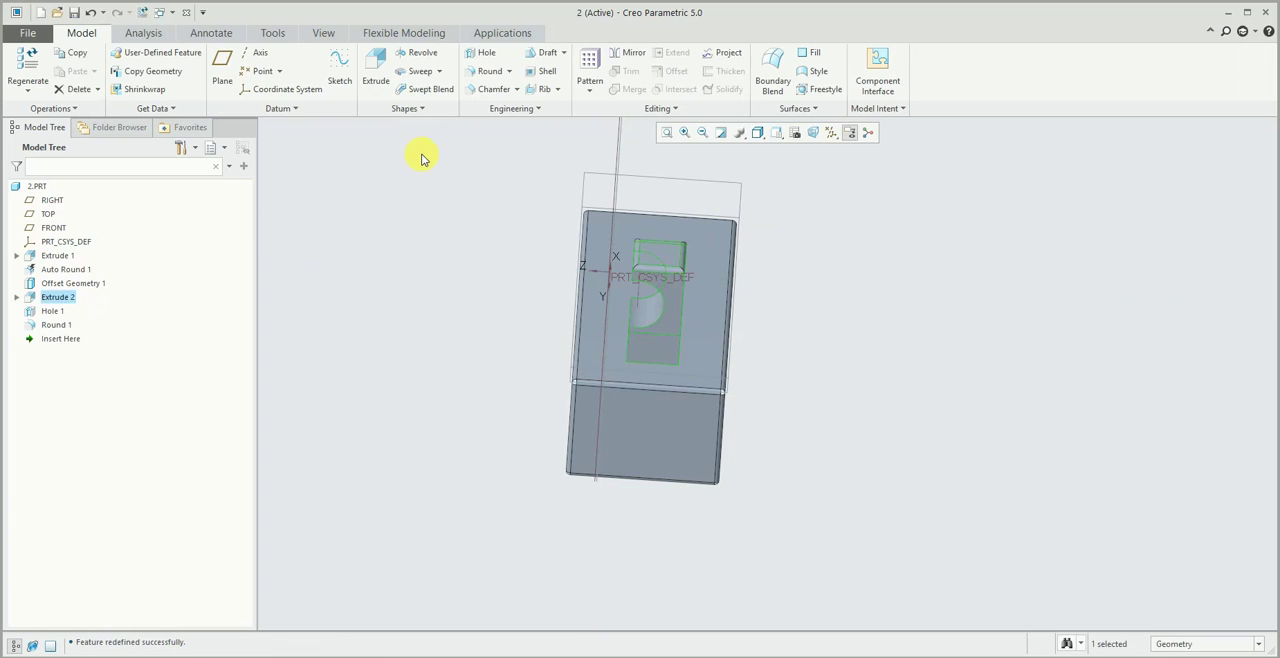
pyautogui.hotkey('ctrl', 'g')
pyautogui.hotkey('ctrl', 'd')
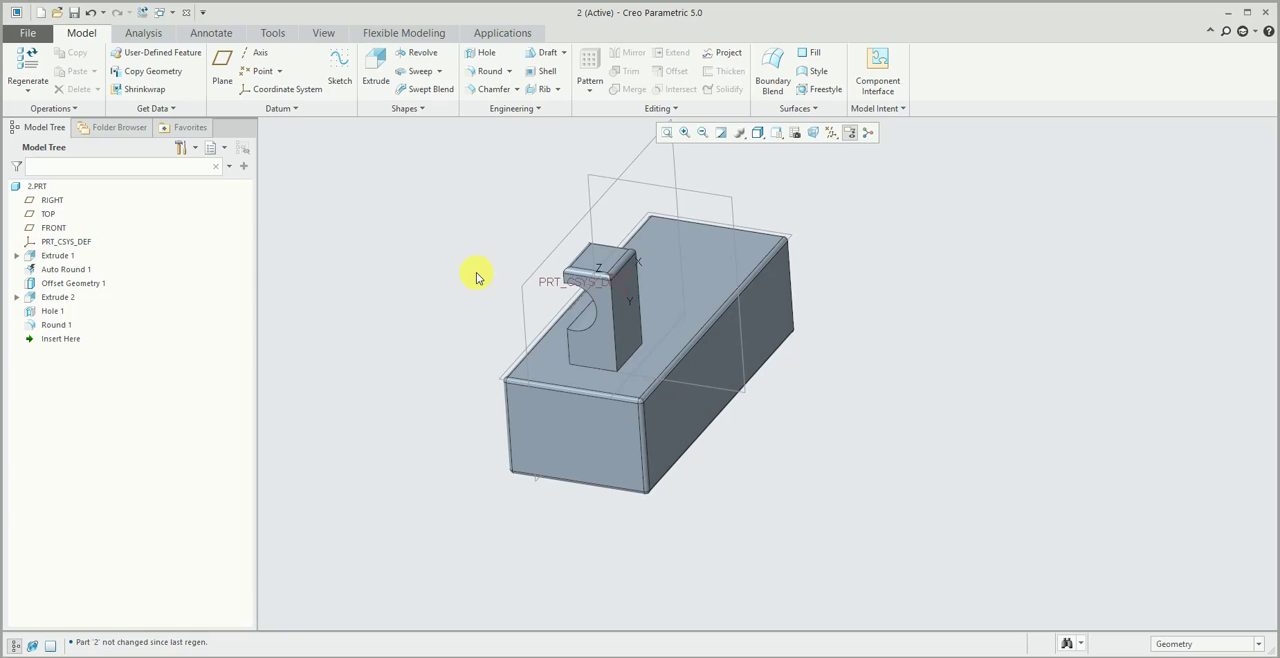
pyautogui.moveTo(476, 272); pyautogui.dragTo(771, 342, button='middle')
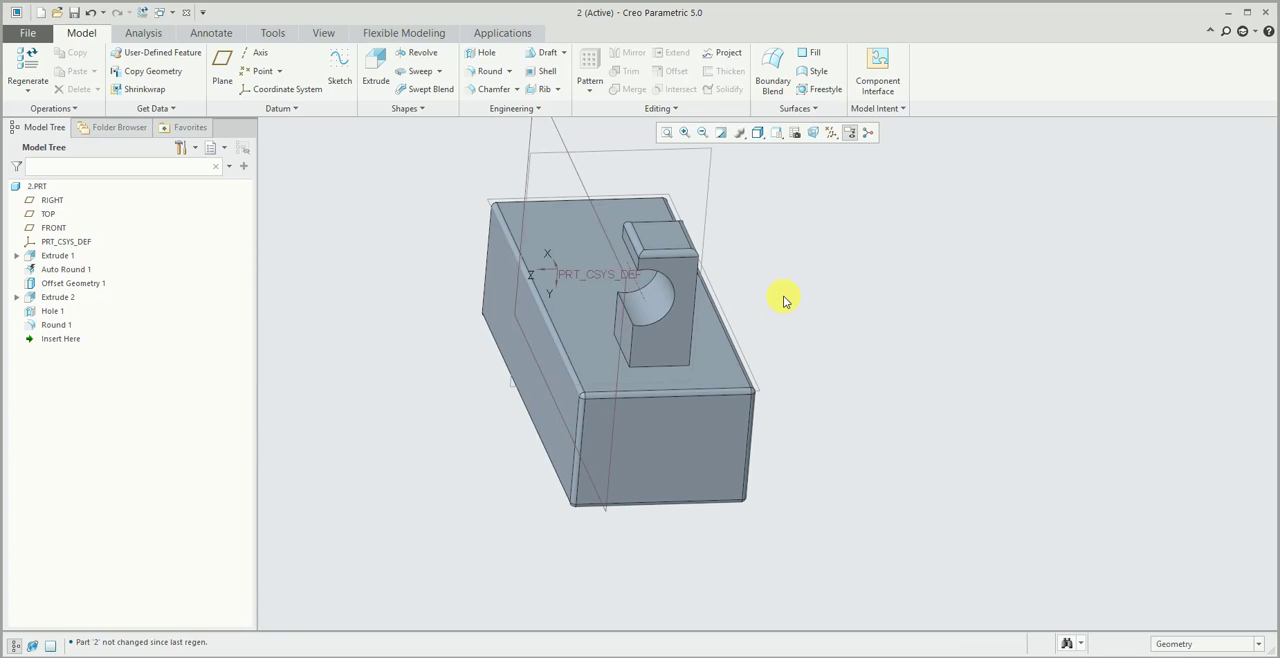
pyautogui.moveTo(783, 297); pyautogui.dragTo(770, 292, button='middle')
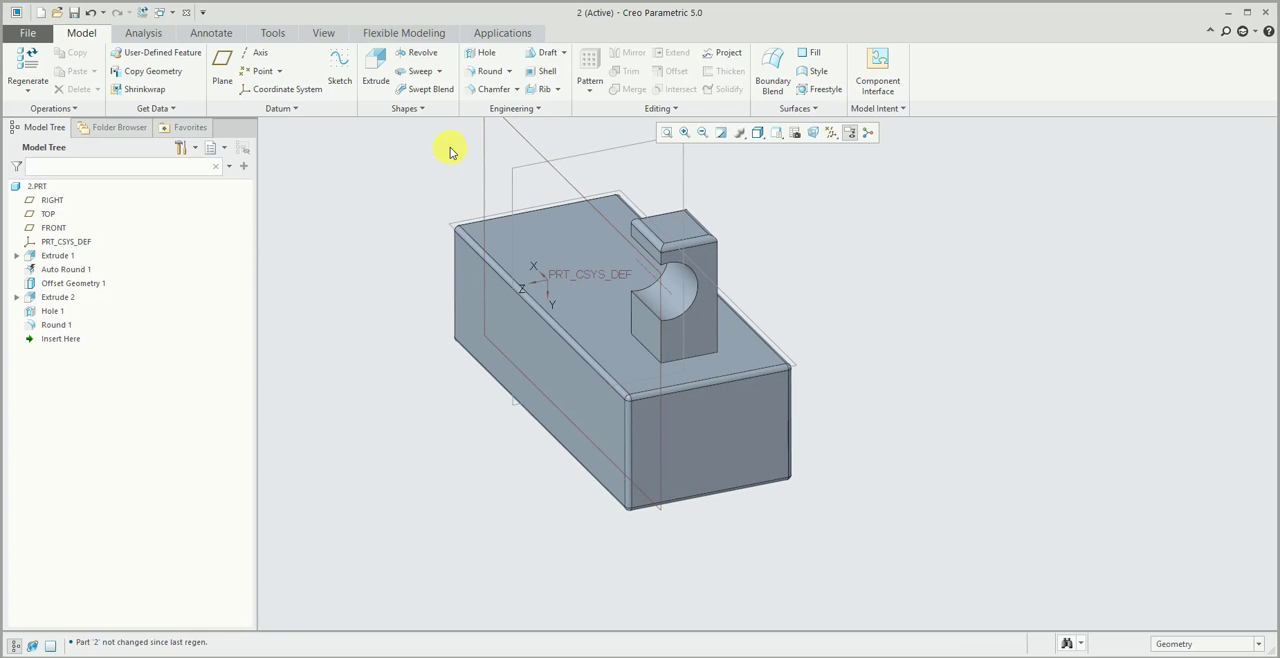
pyautogui.moveTo(449, 149)
pyautogui.mouseDown(button='middle')
pyautogui.moveTo(814, 234)
pyautogui.moveTo(684, 300)
pyautogui.moveTo(543, 257)
pyautogui.moveTo(607, 253)
pyautogui.mouseUp(button='middle')
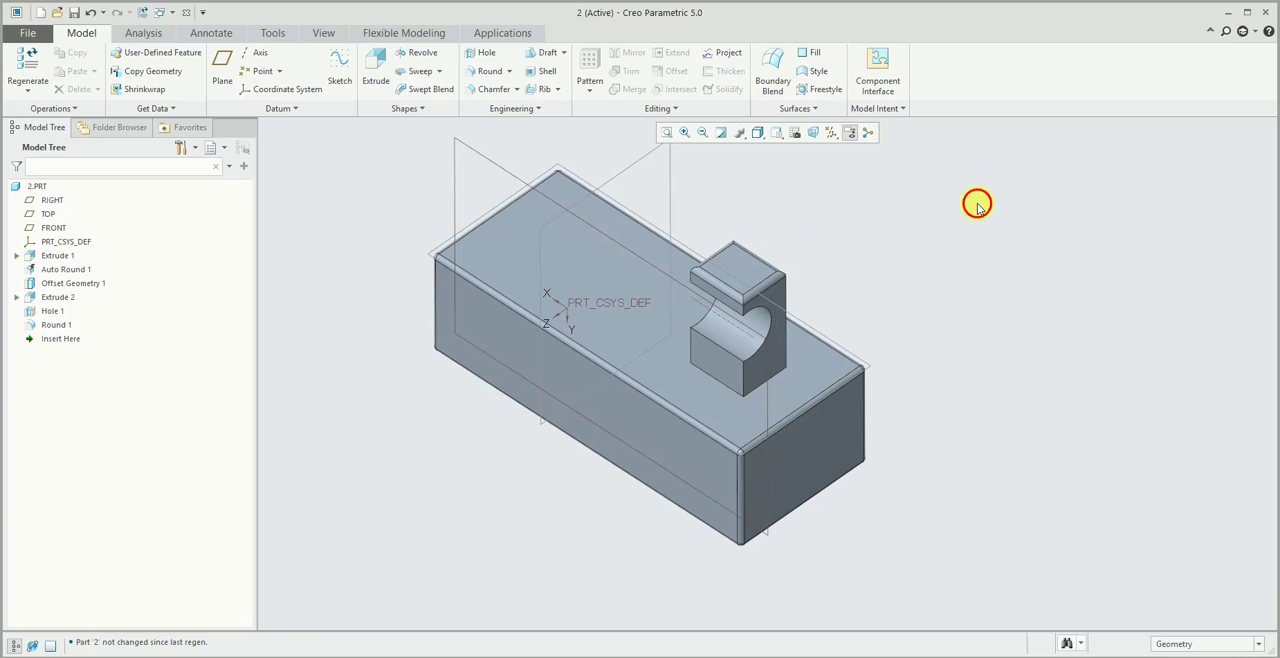
# - Save the regenerated part, close its window and erase the undisplayed models from the session
pyautogui.click(74, 12)
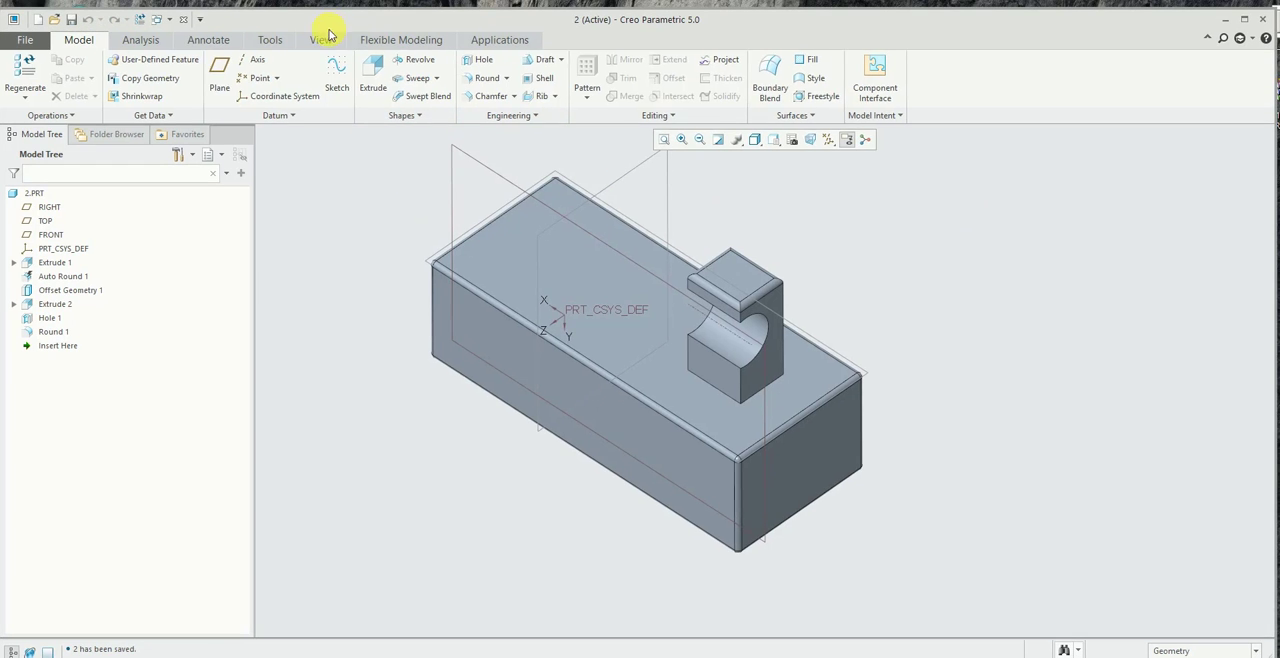
pyautogui.click(323, 33)
pyautogui.click(764, 70)
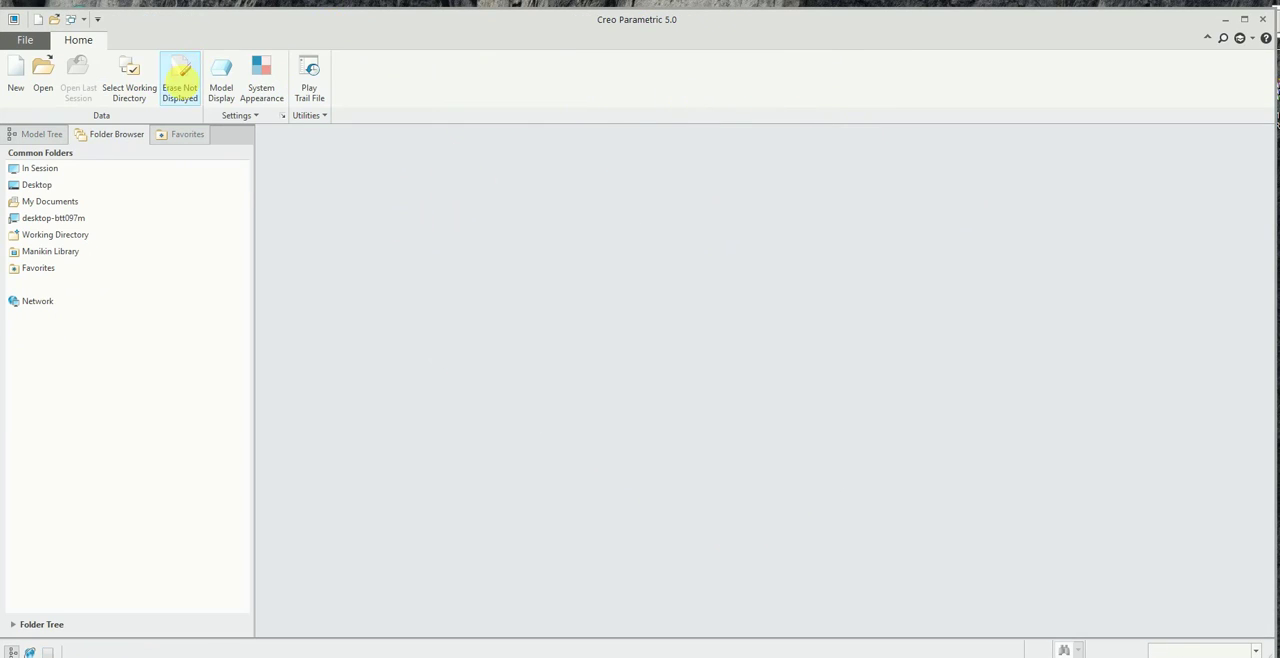
pyautogui.click(180, 80)
pyautogui.click(669, 480)
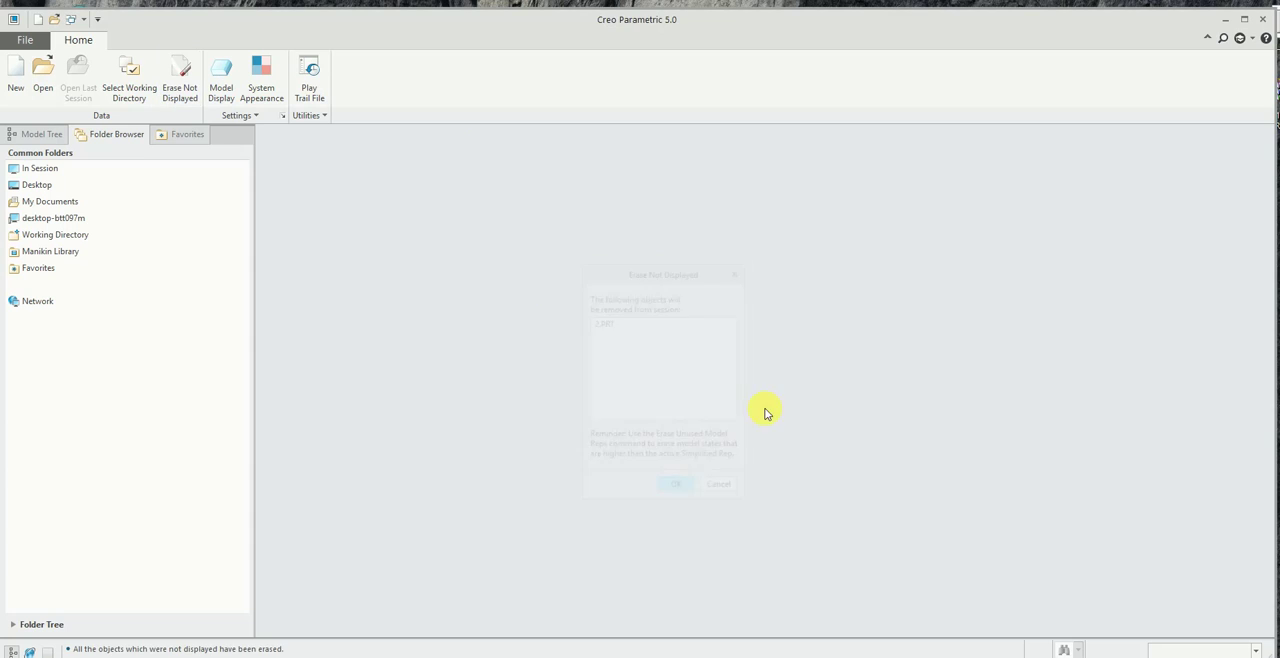
pyautogui.doubleClick(781, 17)
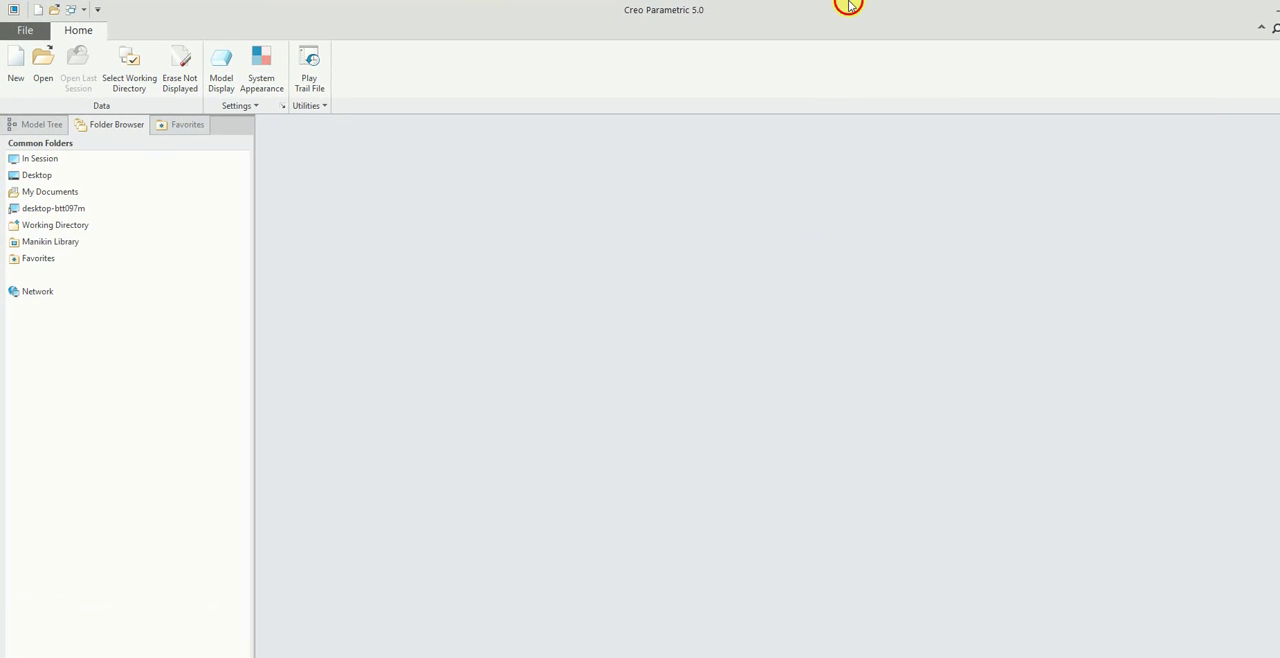
pyautogui.doubleClick(846, 10)
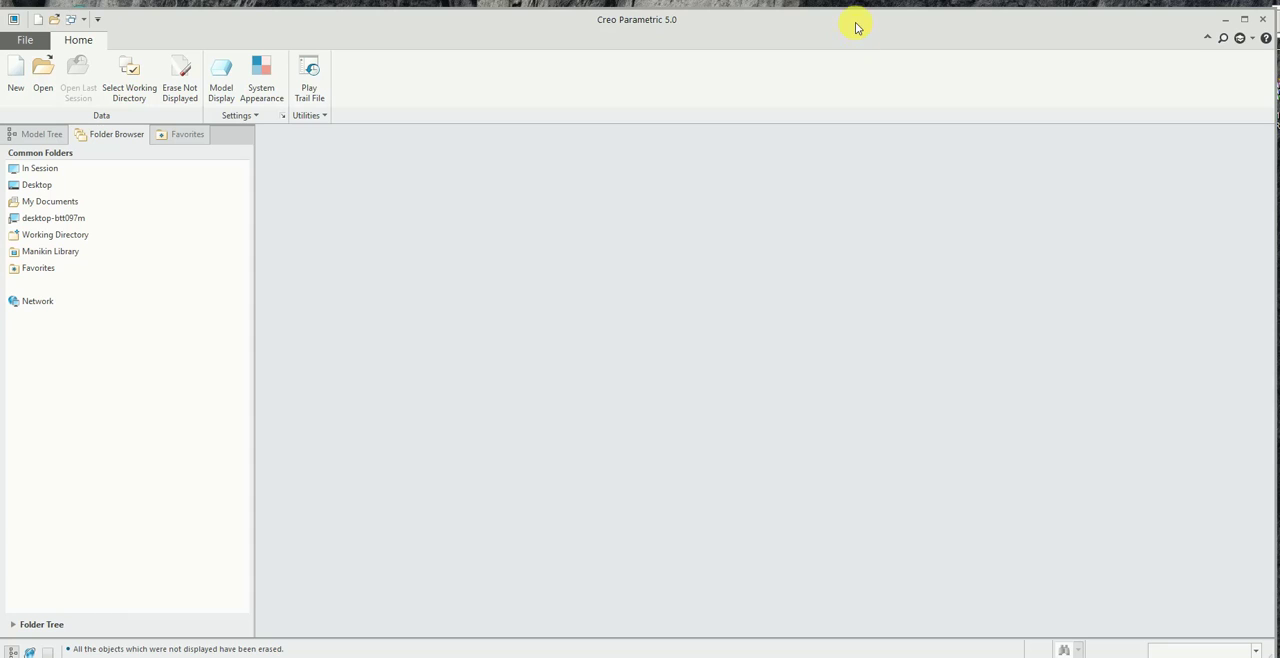
pyautogui.moveTo(856, 23); pyautogui.dragTo(857, 17)
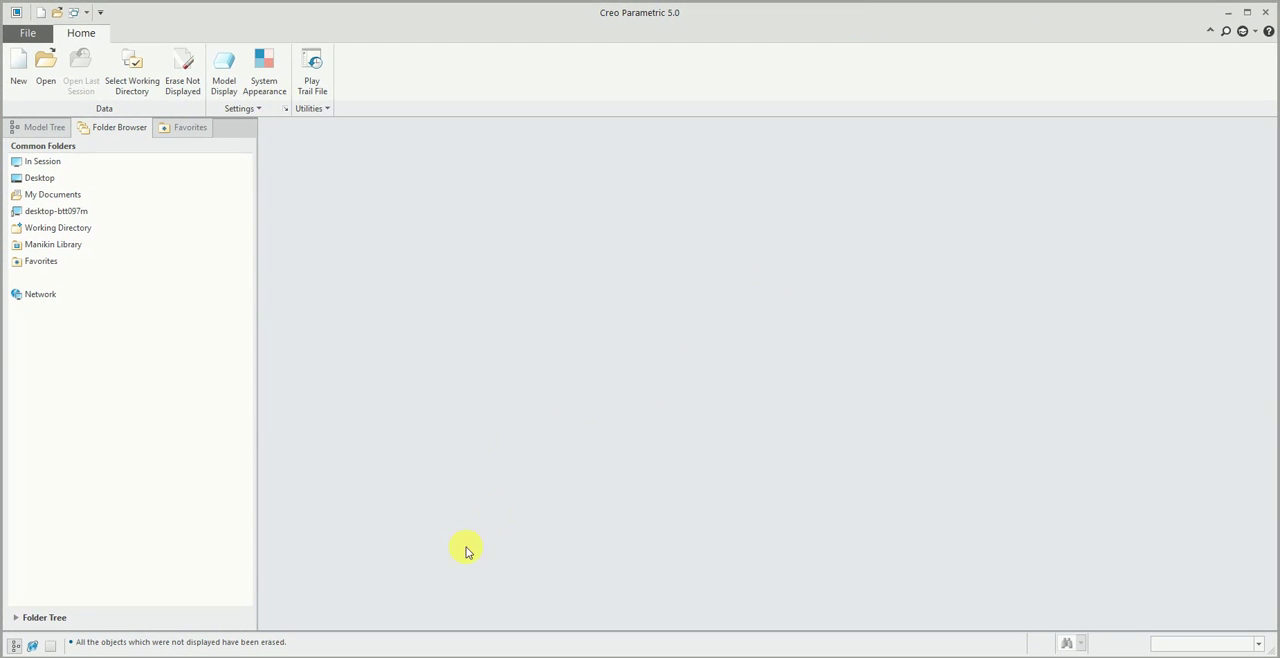
# - Switch to the x folder in File Explorer and display its saved files as medium-sized icons
pyautogui.click(372, 656)
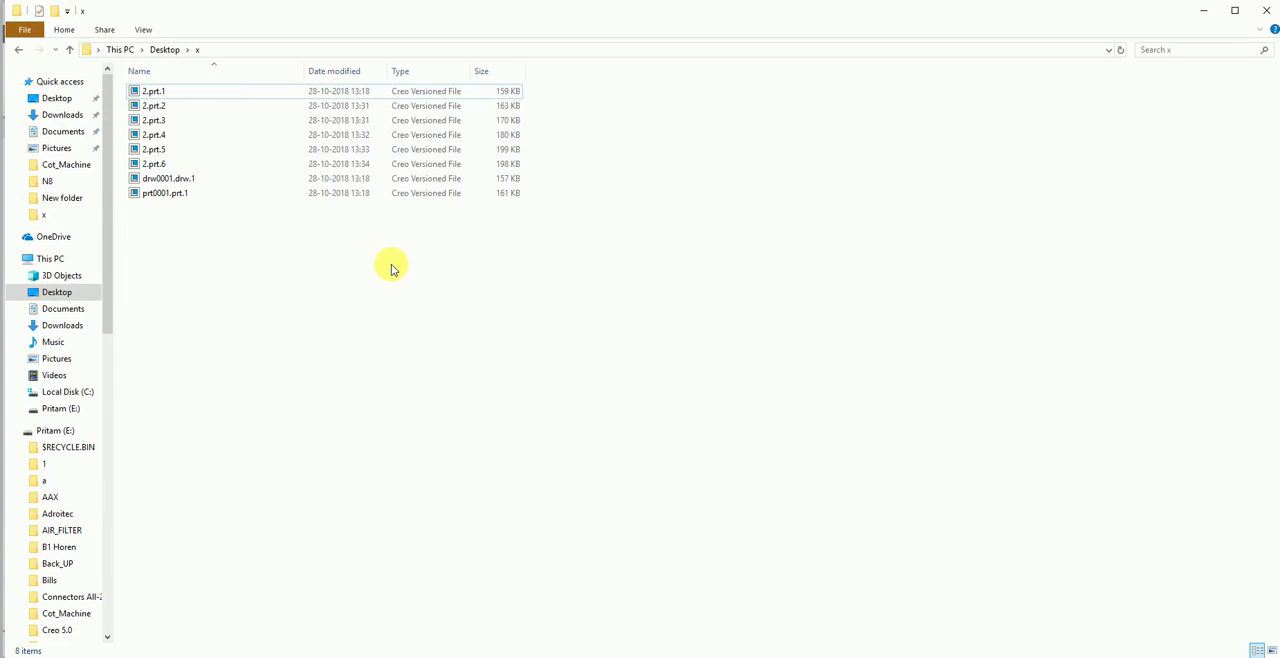
pyautogui.keyDown('ctrl'); pyautogui.scroll(5, 449, 277); pyautogui.keyUp('ctrl')
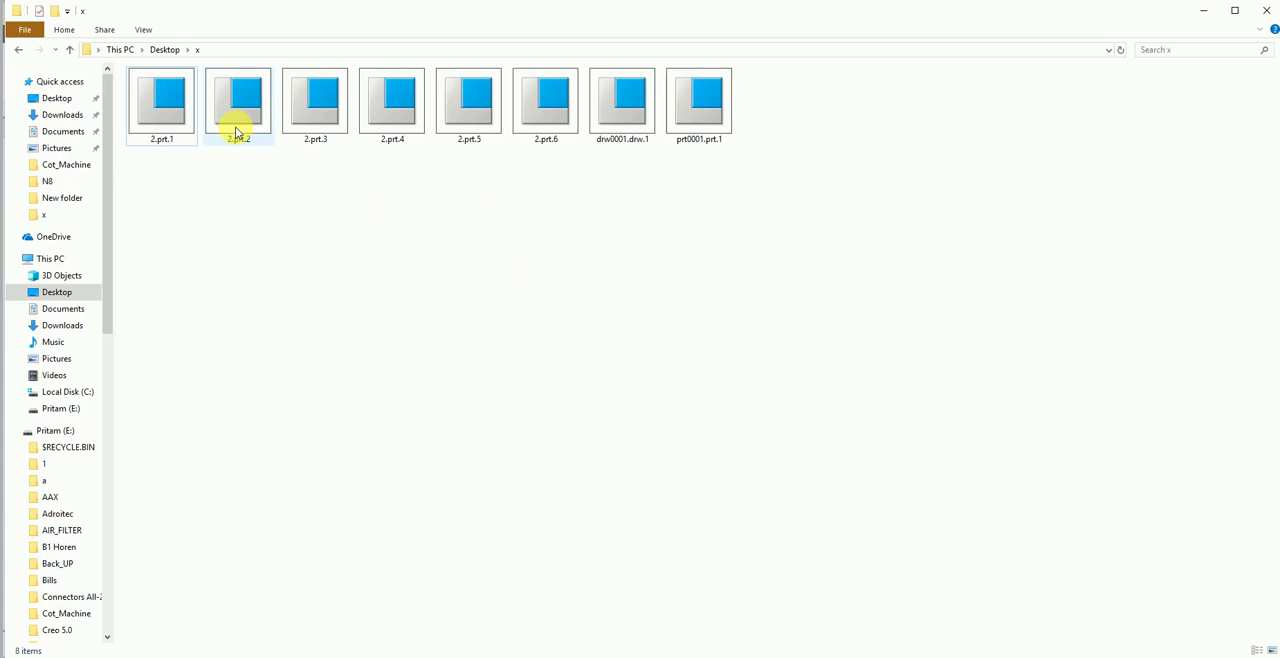
pyautogui.rightClick(560, 177)
pyautogui.moveTo(603, 203)
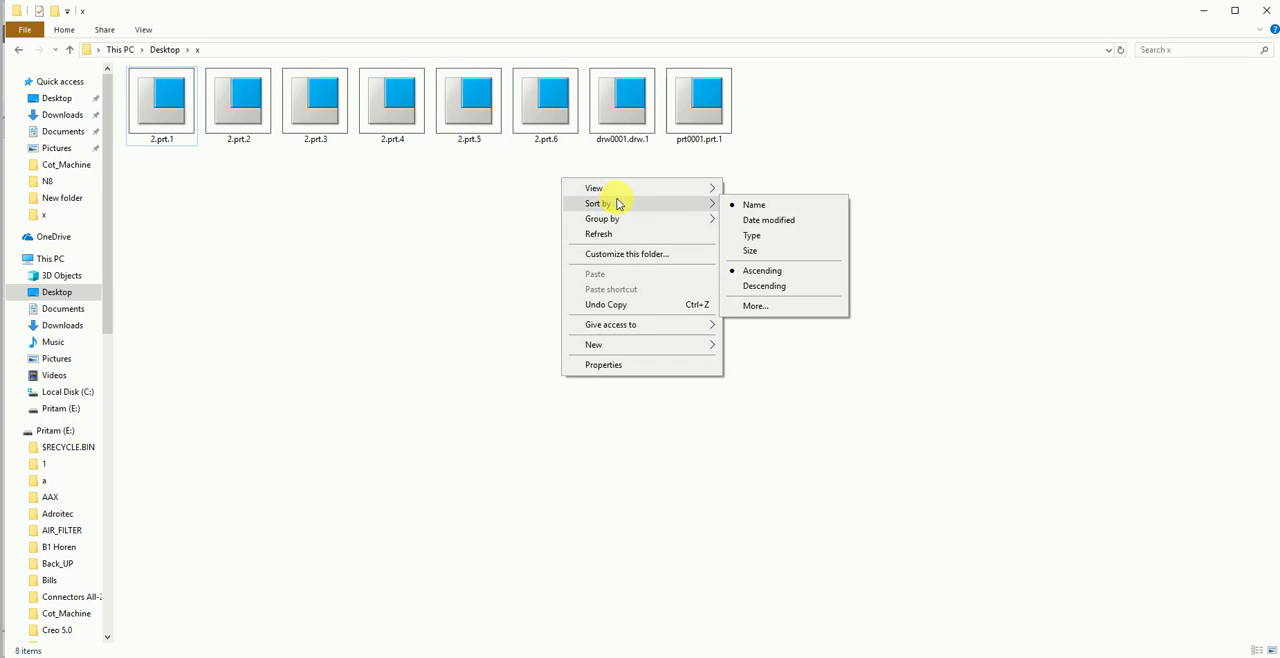
pyautogui.moveTo(643, 188)
pyautogui.click(776, 218)
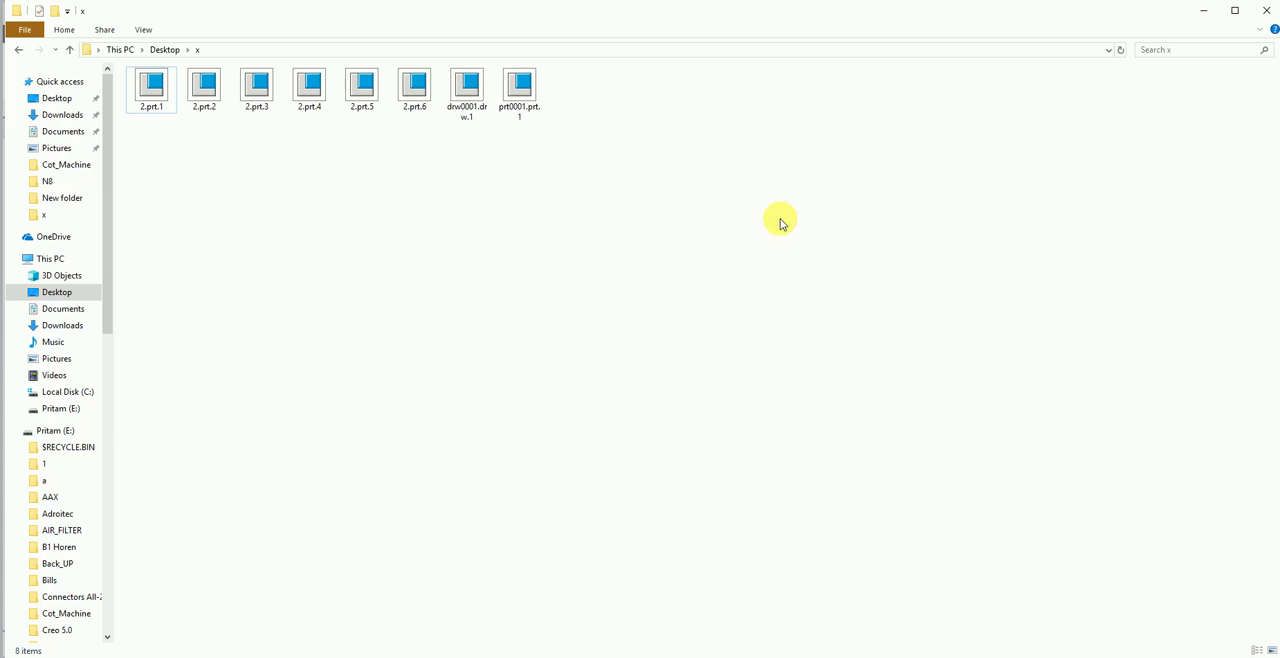
pyautogui.rightClick(543, 157)
pyautogui.click(681, 99)
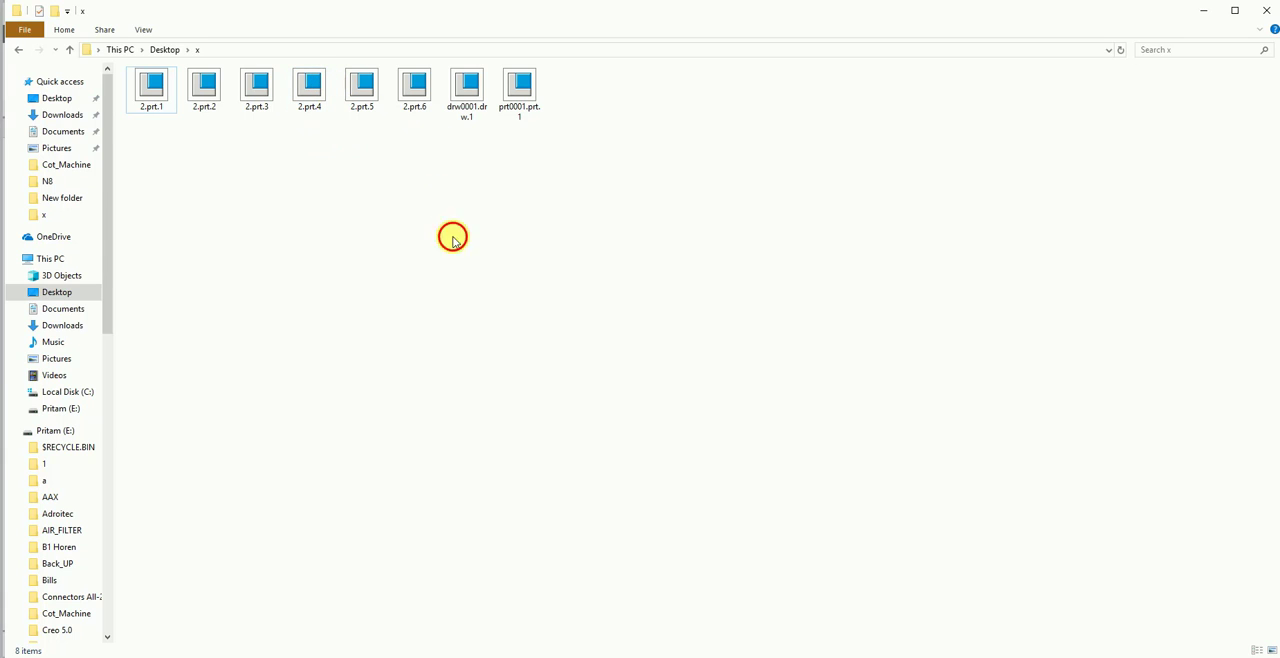
# - Create a folder named New folder inside x and move 2.prt.5 and 2.prt.6 into it
pyautogui.rightClick(324, 157)
pyautogui.click(276, 165)
pyautogui.rightClick(353, 153)
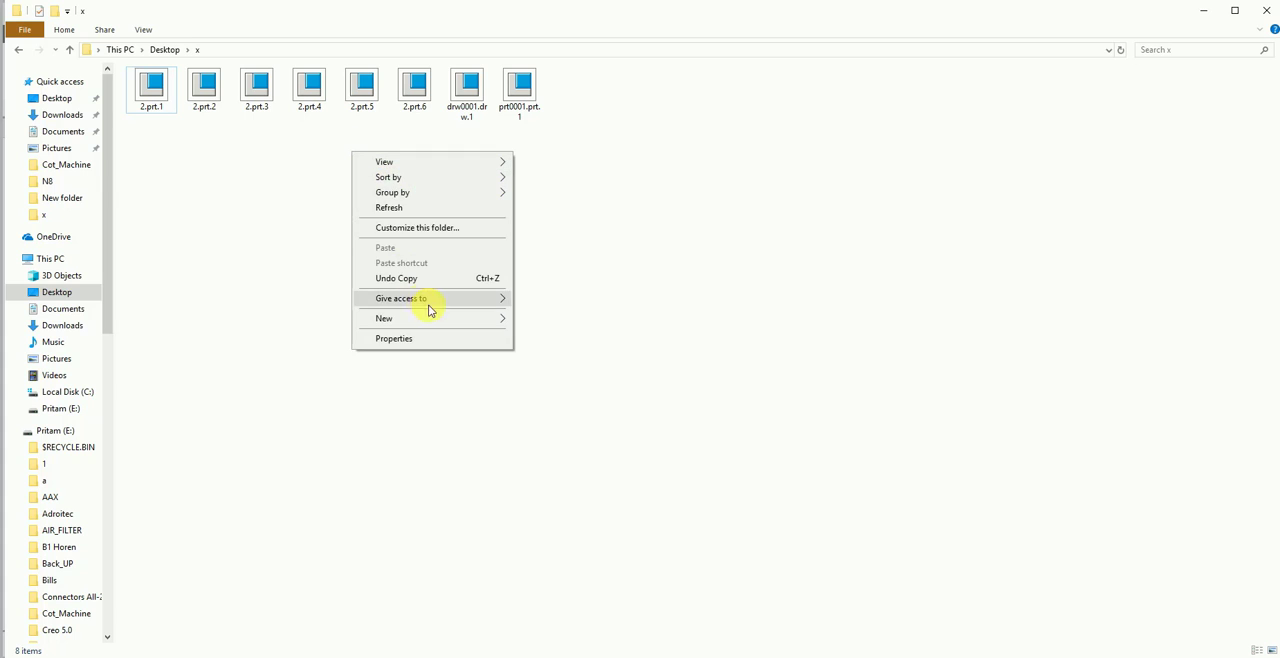
pyautogui.moveTo(449, 326)
pyautogui.click(530, 320)
pyautogui.click(357, 166)
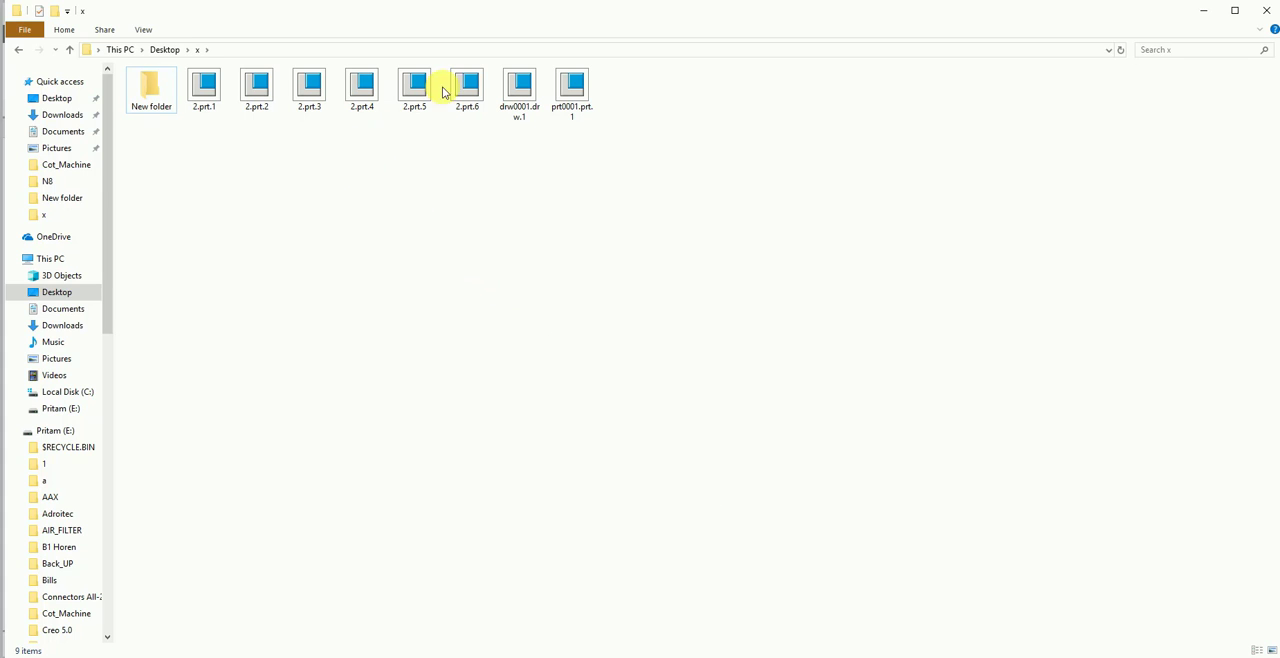
pyautogui.moveTo(477, 162); pyautogui.dragTo(152, 105)
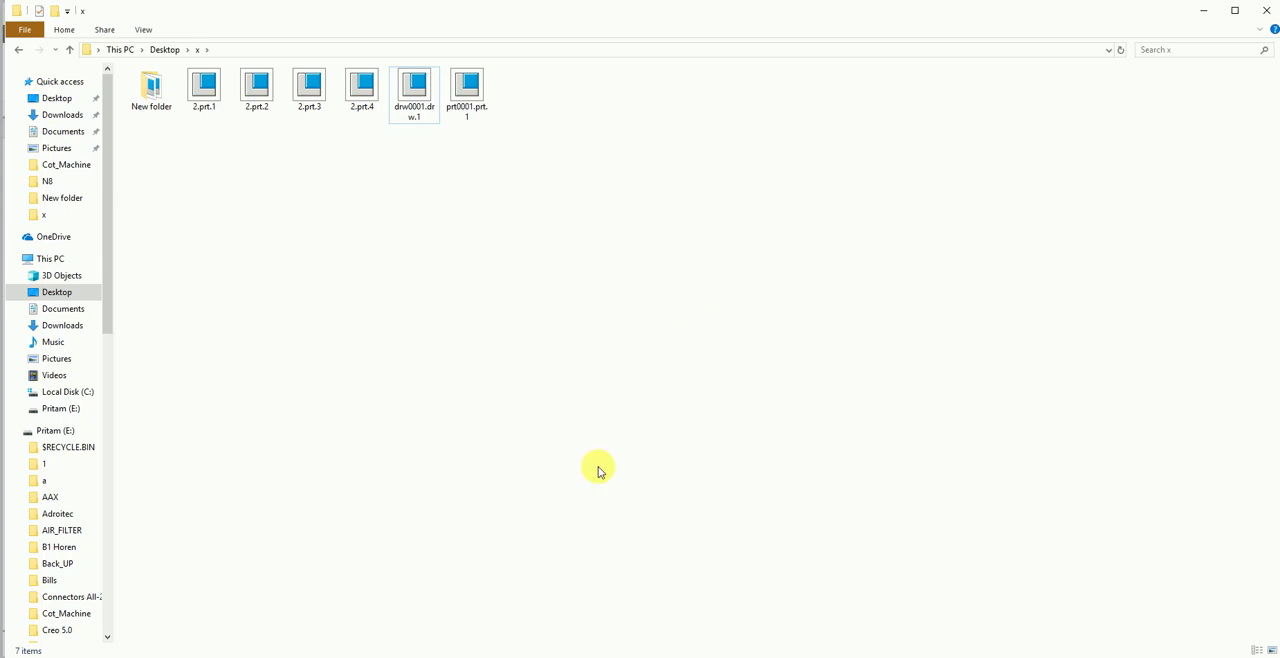
# - Look at the recent files list in Creo Parametric and check the moved part versions in New folder
pyautogui.click(520, 656)
pyautogui.click(27, 32)
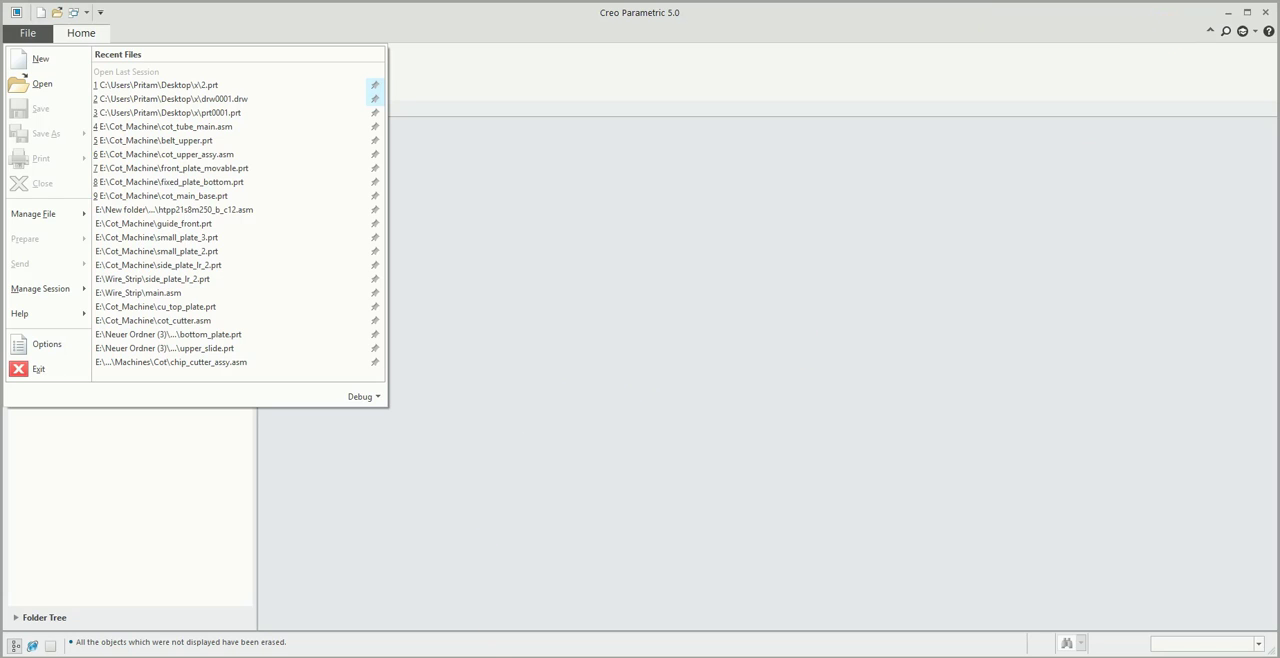
pyautogui.click(352, 656)
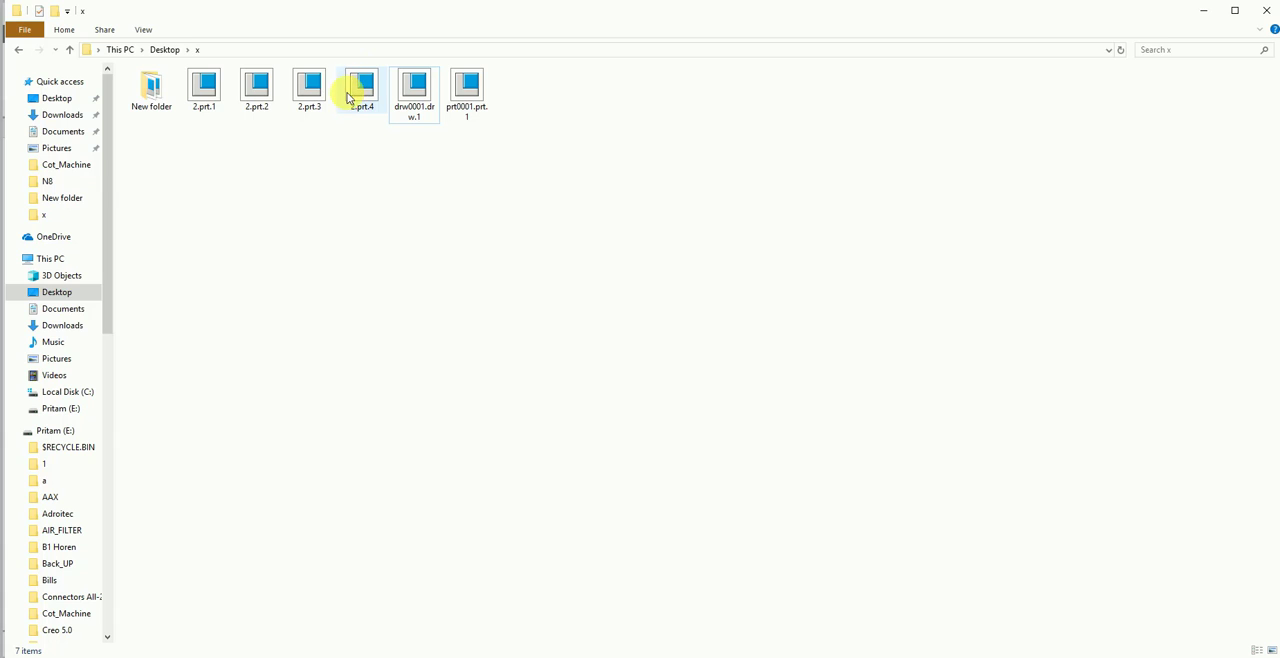
pyautogui.doubleClick(154, 90)
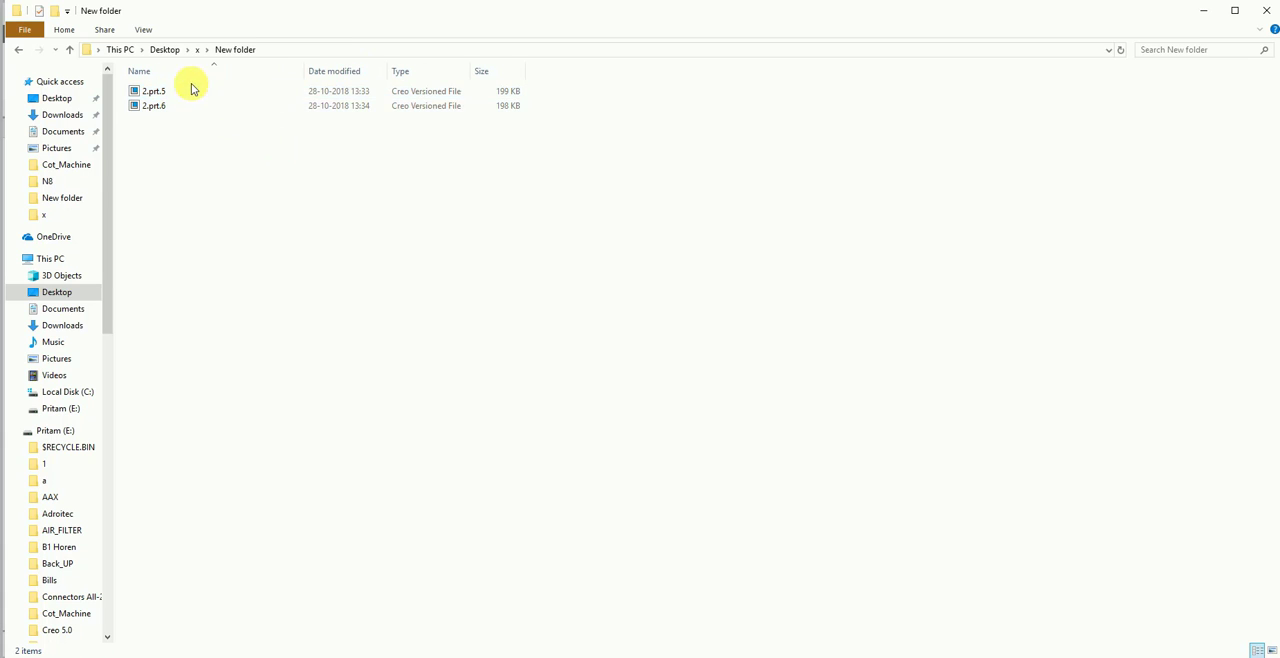
pyautogui.click(18, 49)
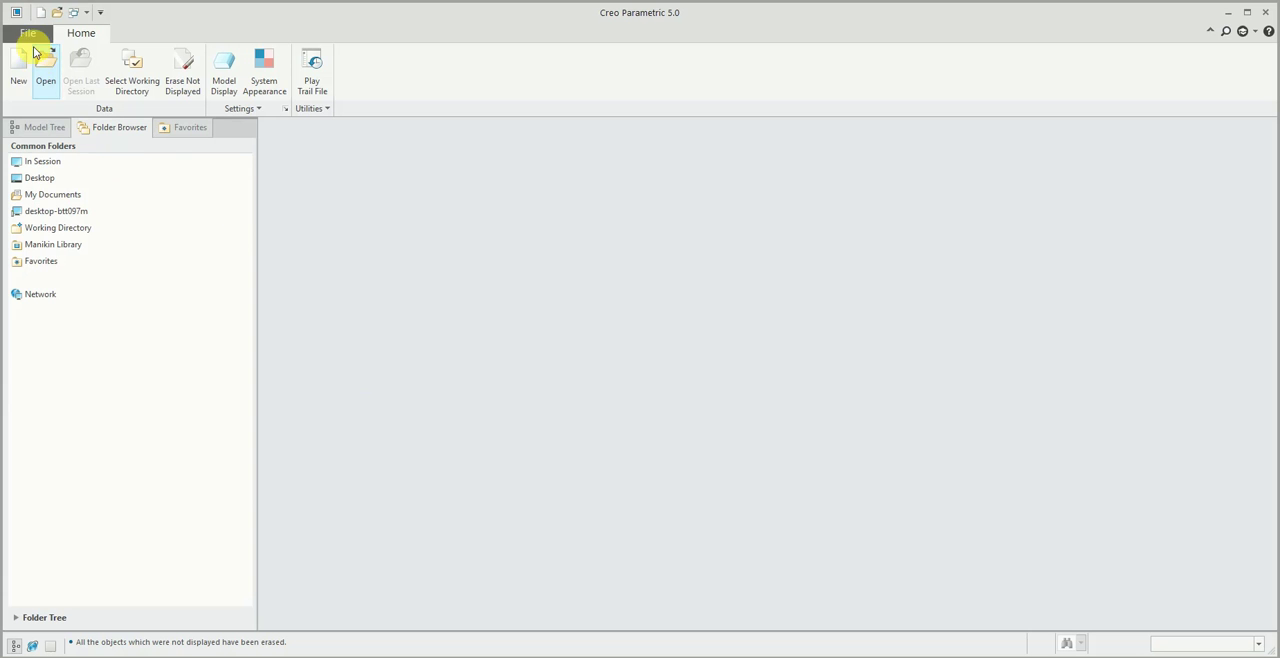
# - Reopen 2.prt from the recent files in Creo Parametric and inspect the boss from another angle
pyautogui.click(30, 34)
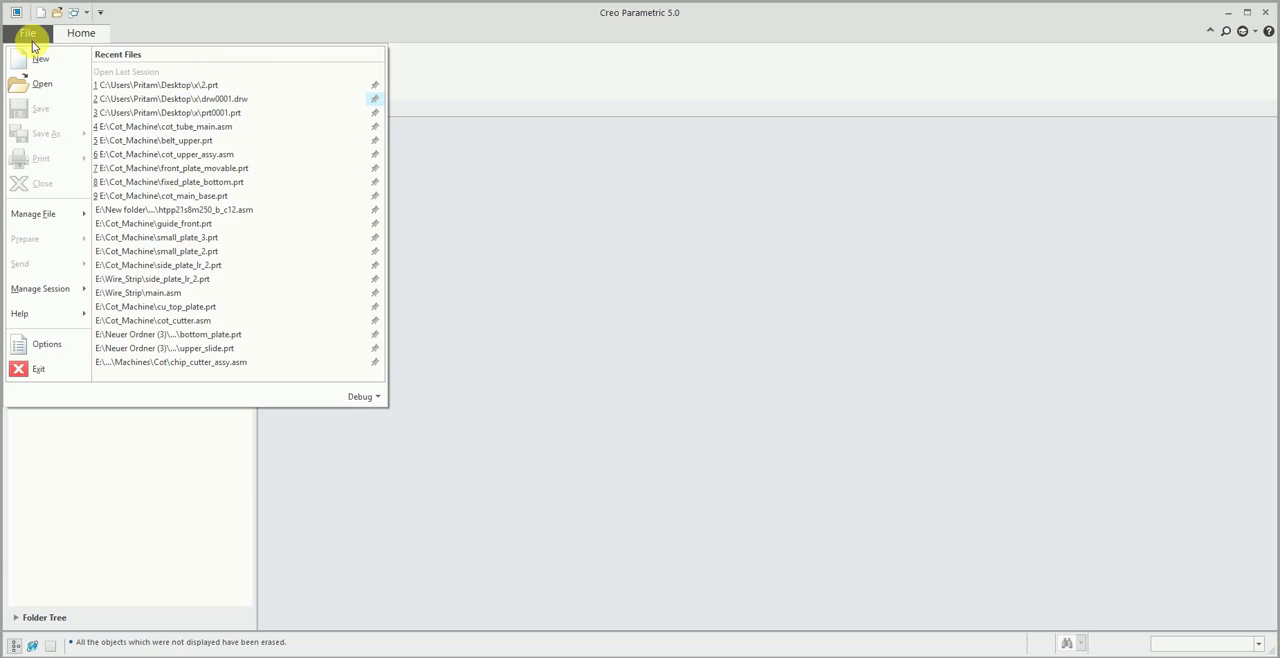
pyautogui.click(157, 86)
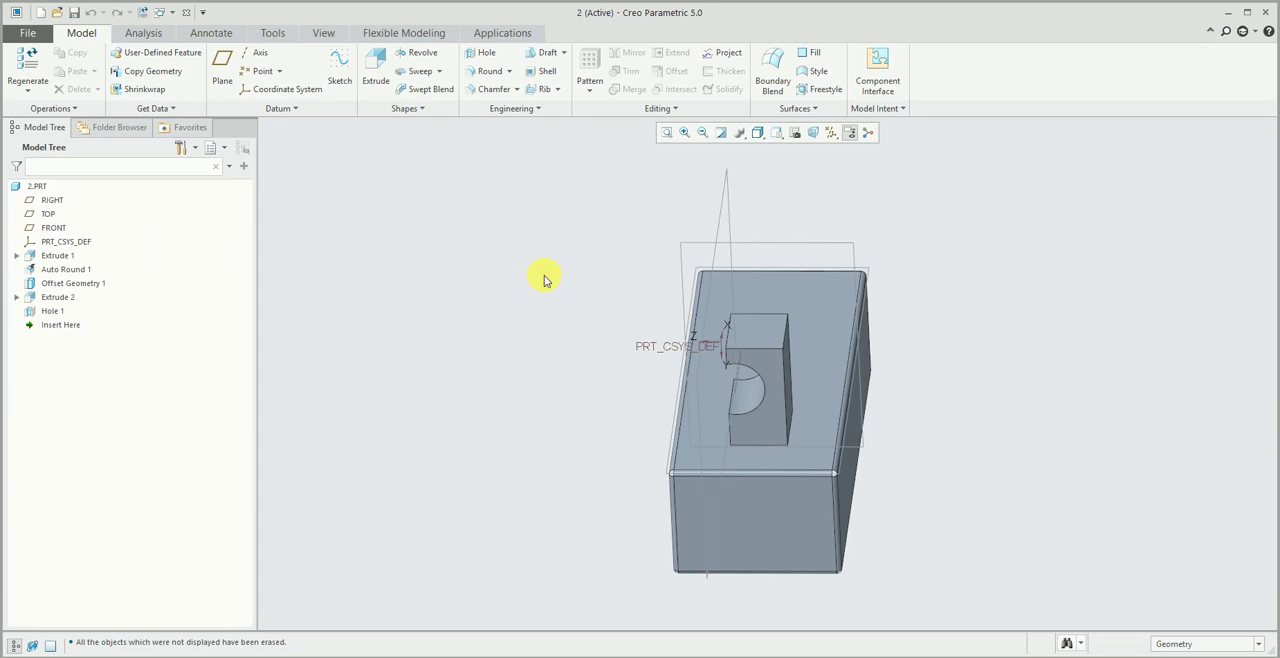
pyautogui.moveTo(544, 275); pyautogui.dragTo(947, 323, button='middle')
pyautogui.click(1051, 337)
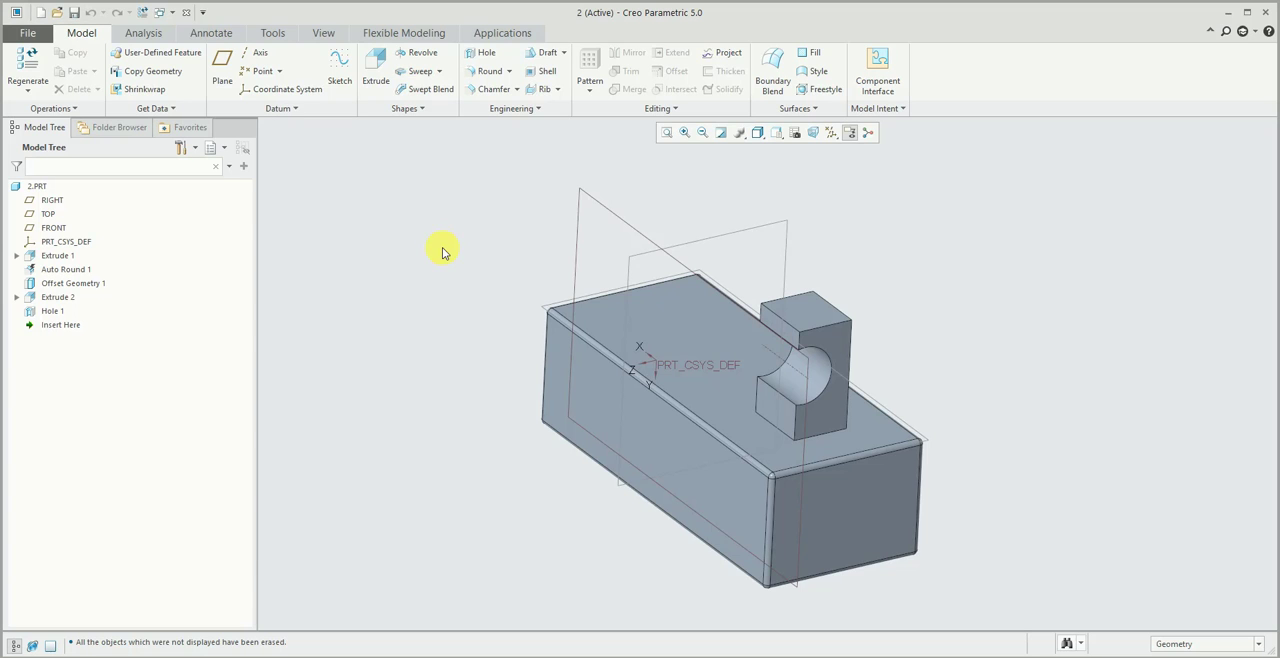
# - Close the part window and erase 2.prt from the session
pyautogui.moveTo(365, 177); pyautogui.dragTo(325, 37, button='middle')
pyautogui.click(325, 36)
pyautogui.click(768, 66)
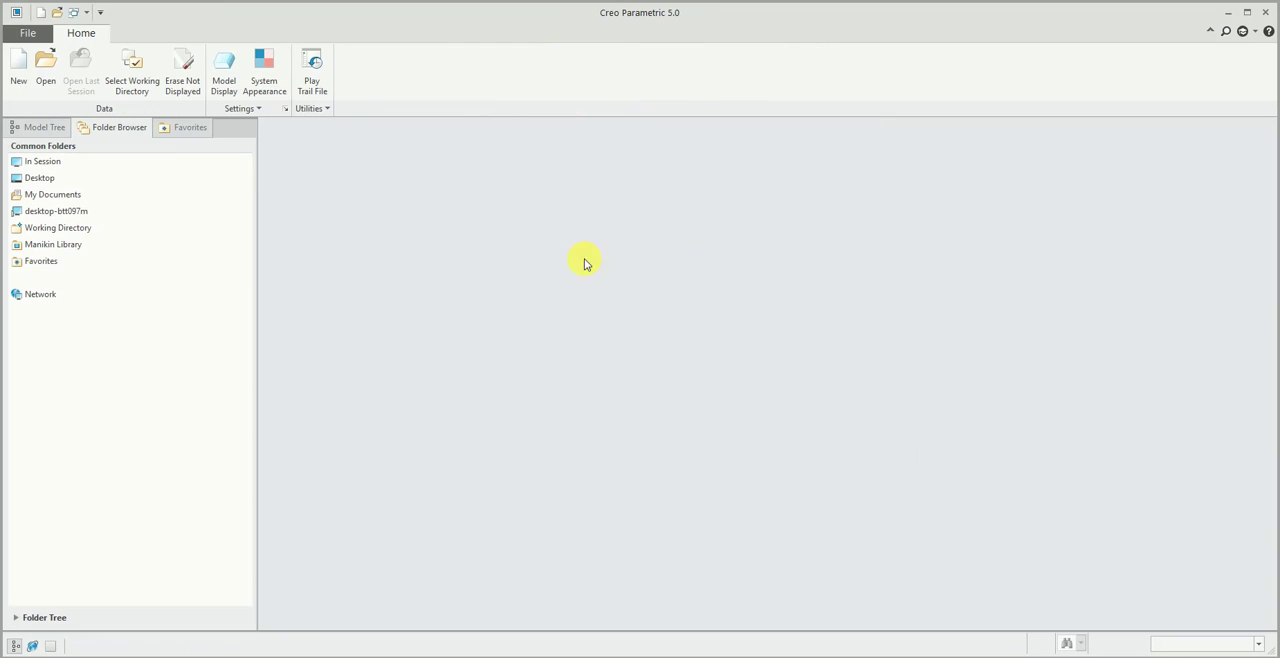
pyautogui.click(178, 76)
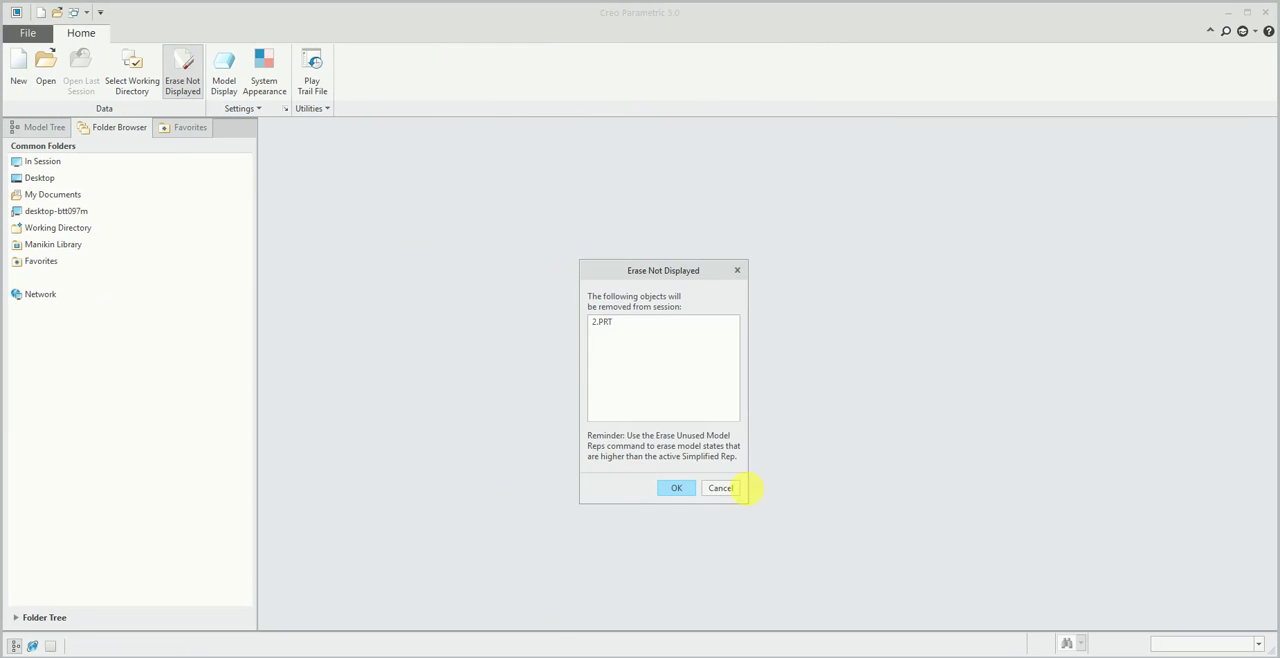
pyautogui.click(672, 487)
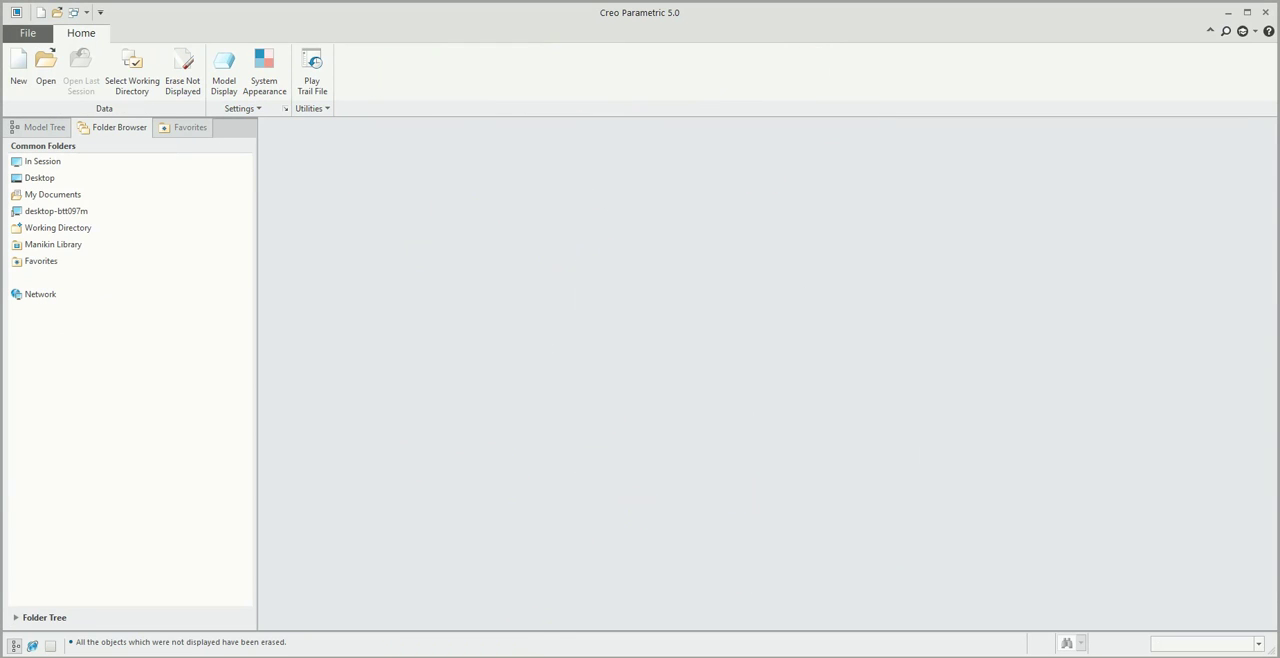
# - Switch to the x folder in File Explorer and move 2.prt.3 and 2.prt.4 into New folder
pyautogui.click(359, 656)
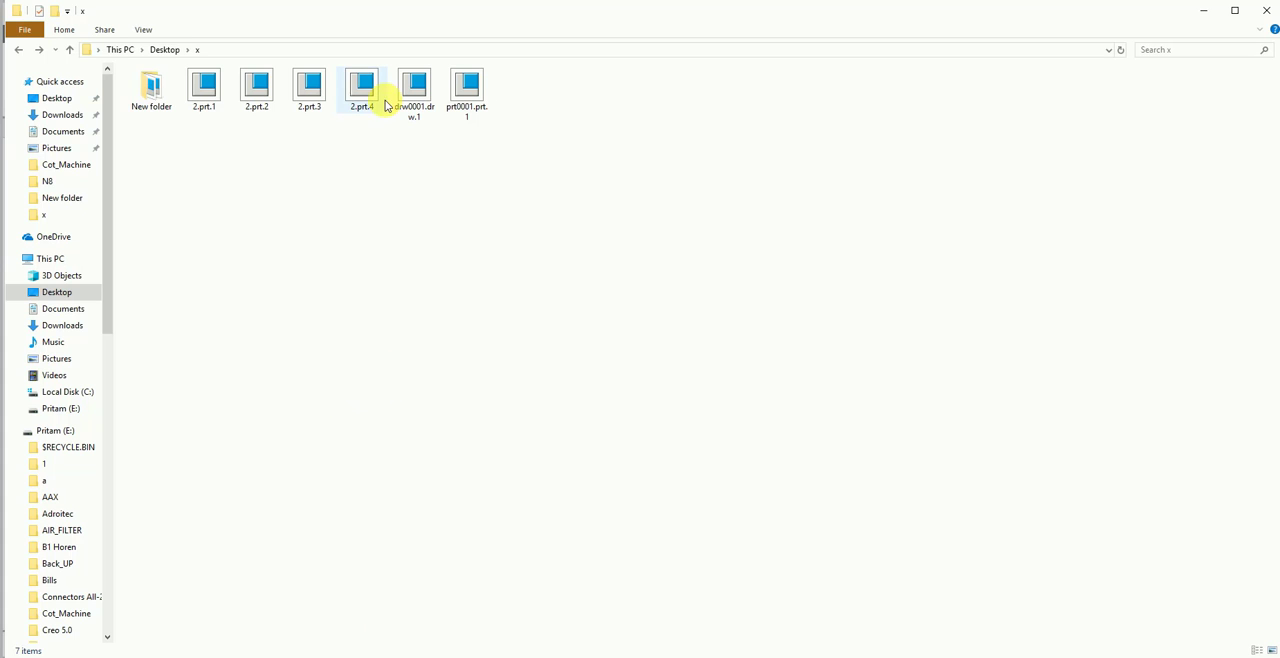
pyautogui.moveTo(378, 146); pyautogui.dragTo(142, 100)
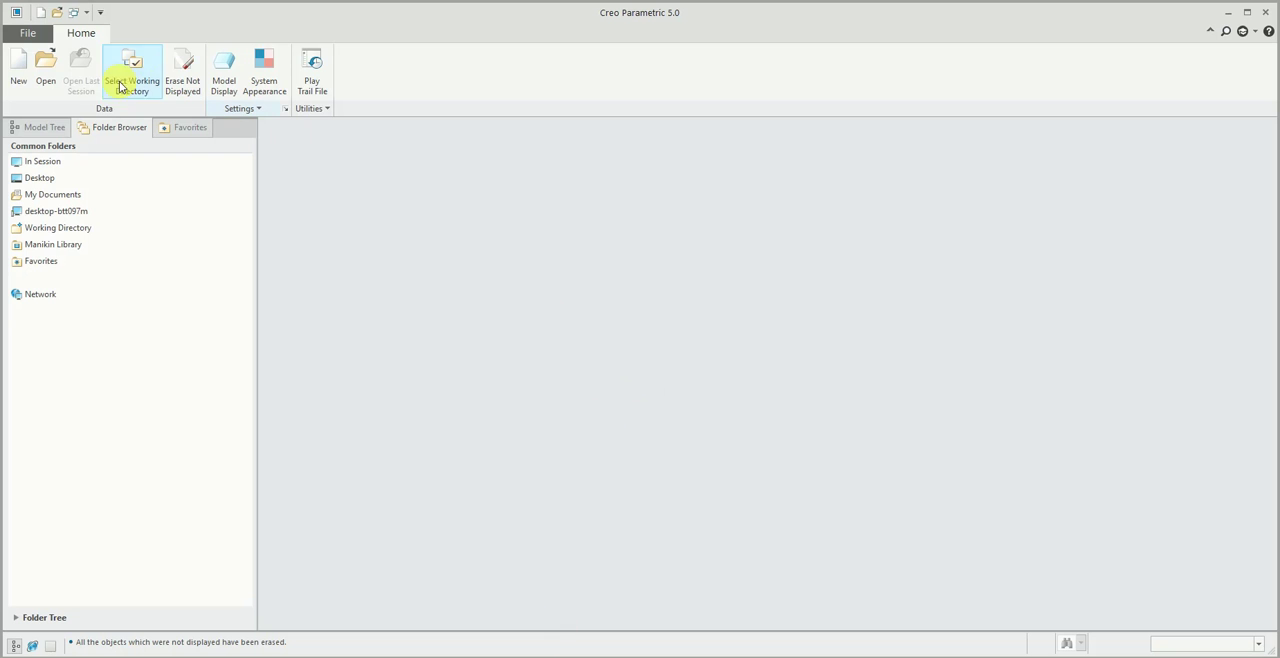
# - Reopen 2.prt from the recent files in Creo Parametric and inspect the plain block from several sides
pyautogui.click(28, 33)
pyautogui.click(195, 86)
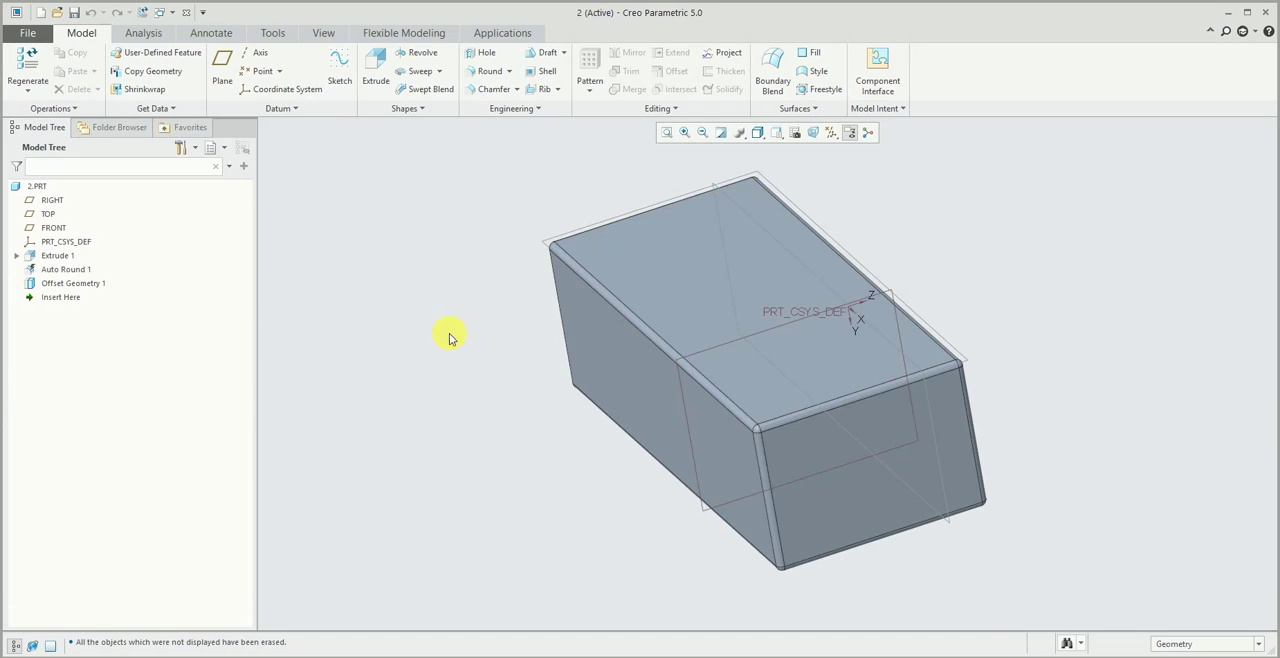
pyautogui.moveTo(448, 338)
pyautogui.mouseDown(button='middle')
pyautogui.moveTo(486, 329)
pyautogui.moveTo(414, 303)
pyautogui.moveTo(443, 303)
pyautogui.mouseUp(button='middle')
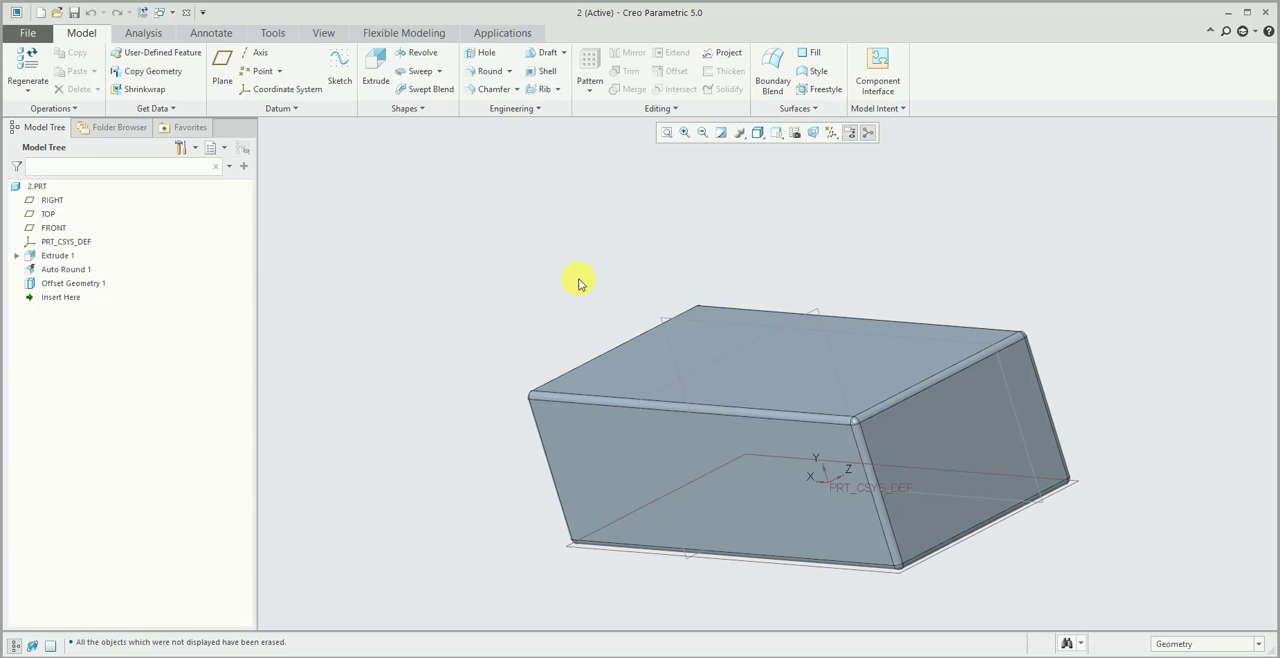
pyautogui.moveTo(537, 277)
pyautogui.mouseDown(button='middle')
pyautogui.moveTo(502, 260)
pyautogui.moveTo(506, 289)
pyautogui.mouseUp(button='middle')
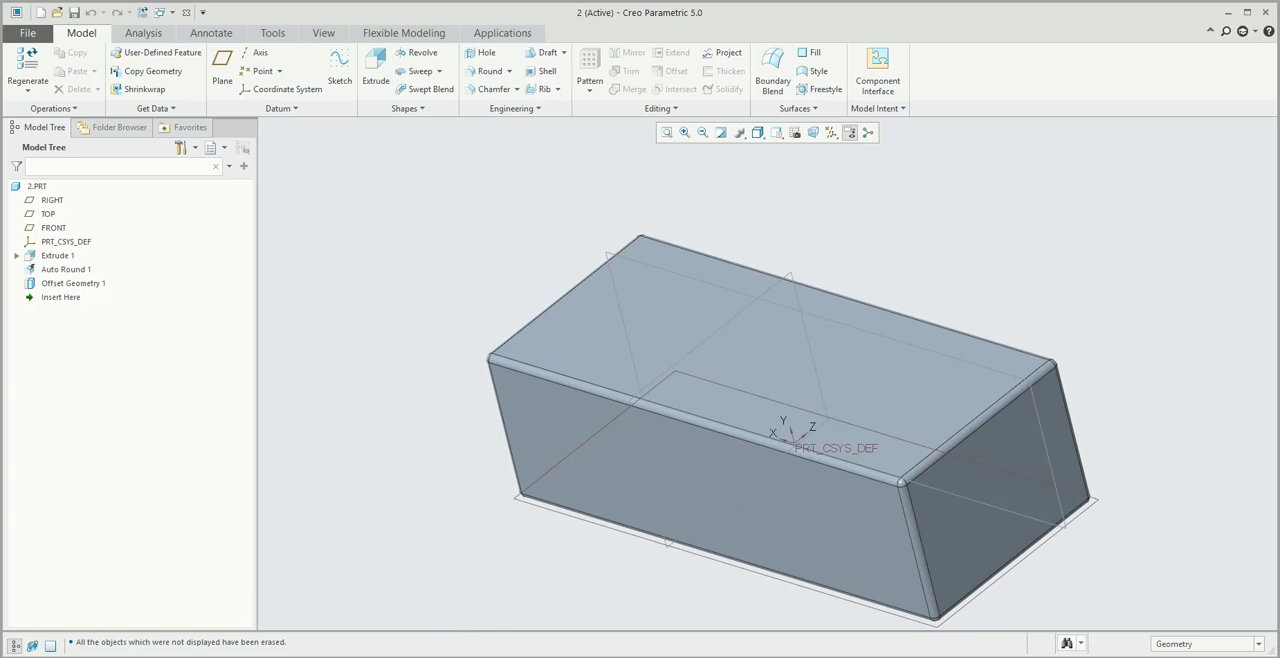
# - Switch to File Explorer and bring 2.prt.3, 2.prt.4, 2.prt.5 and 2.prt.6 from New folder back into the x folder
pyautogui.hotkey('alt', 'Tab')
pyautogui.click(160, 89)
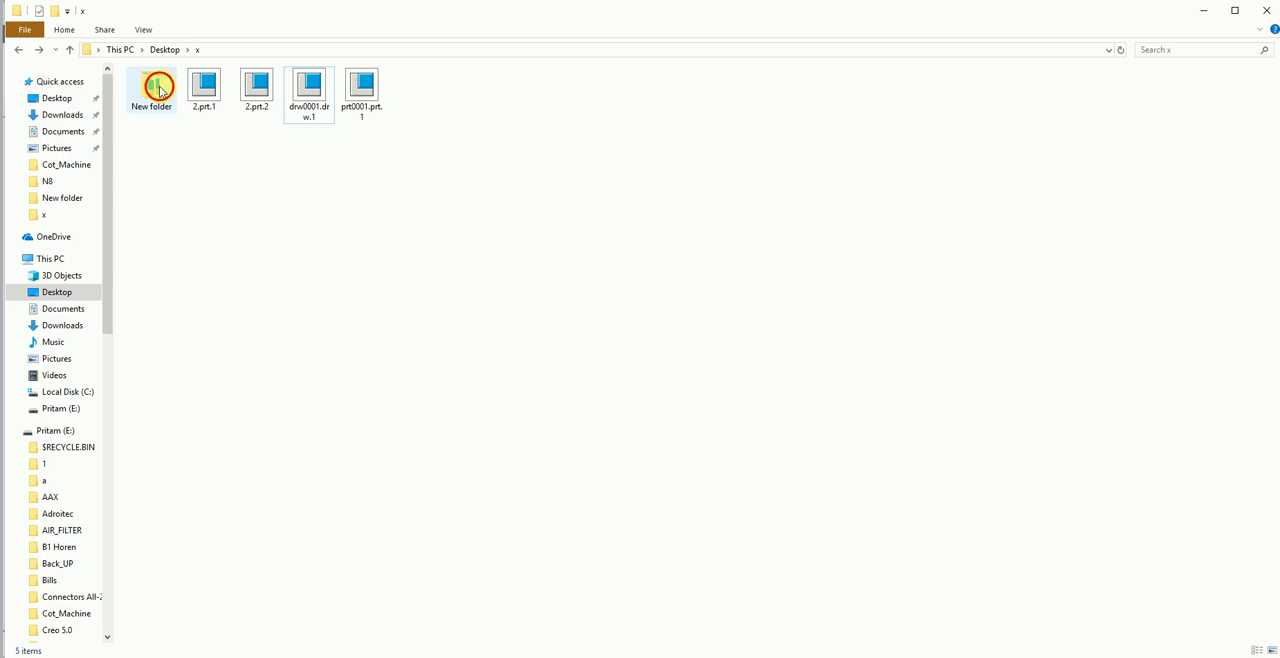
pyautogui.doubleClick(160, 89)
pyautogui.moveTo(469, 203); pyautogui.dragTo(169, 77)
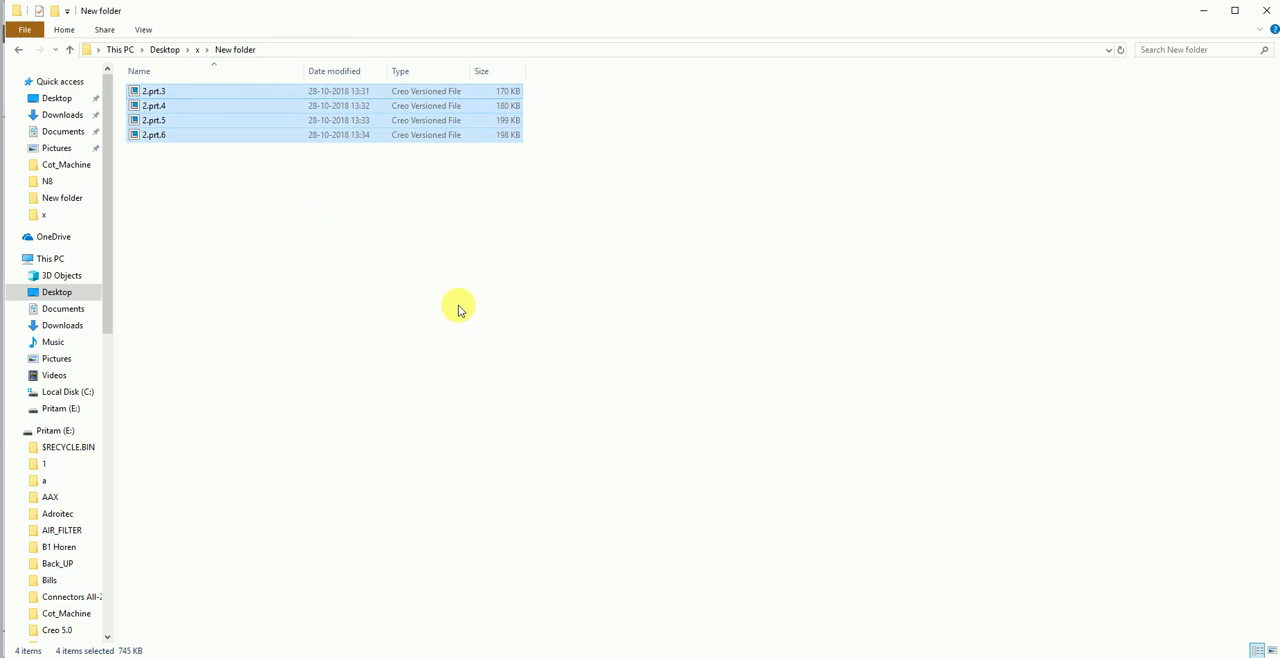
pyautogui.click(18, 49)
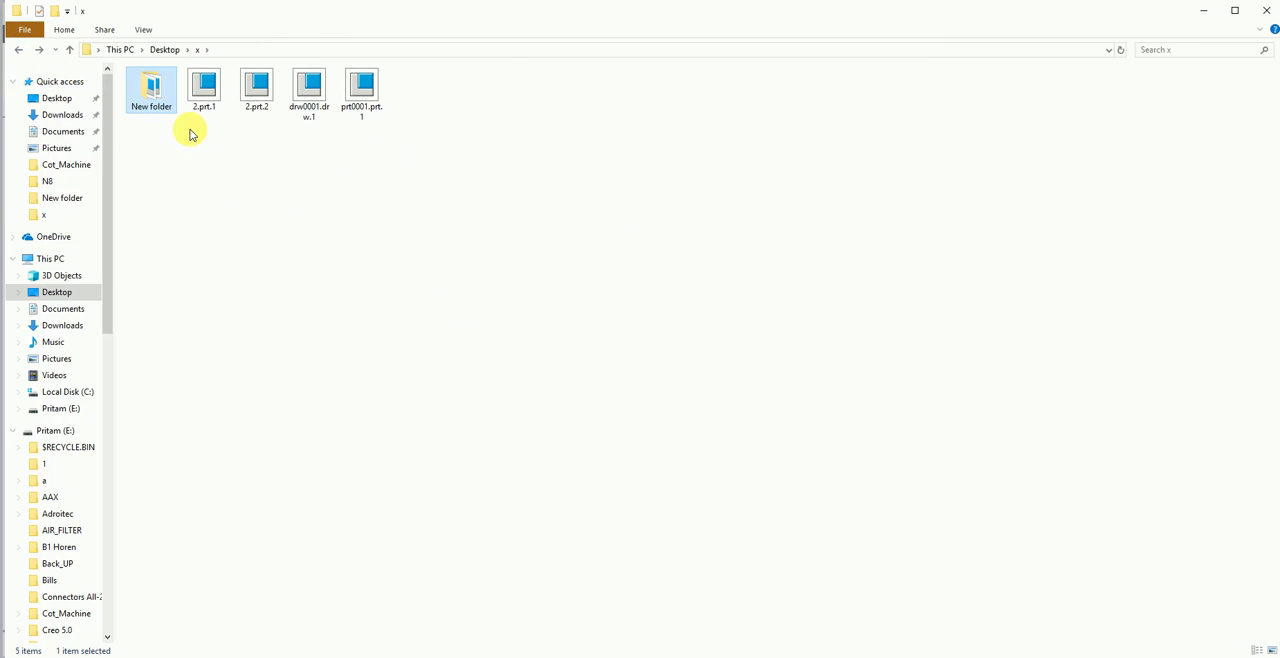
pyautogui.doubleClick(157, 106)
pyautogui.moveTo(409, 191); pyautogui.dragTo(237, 67)
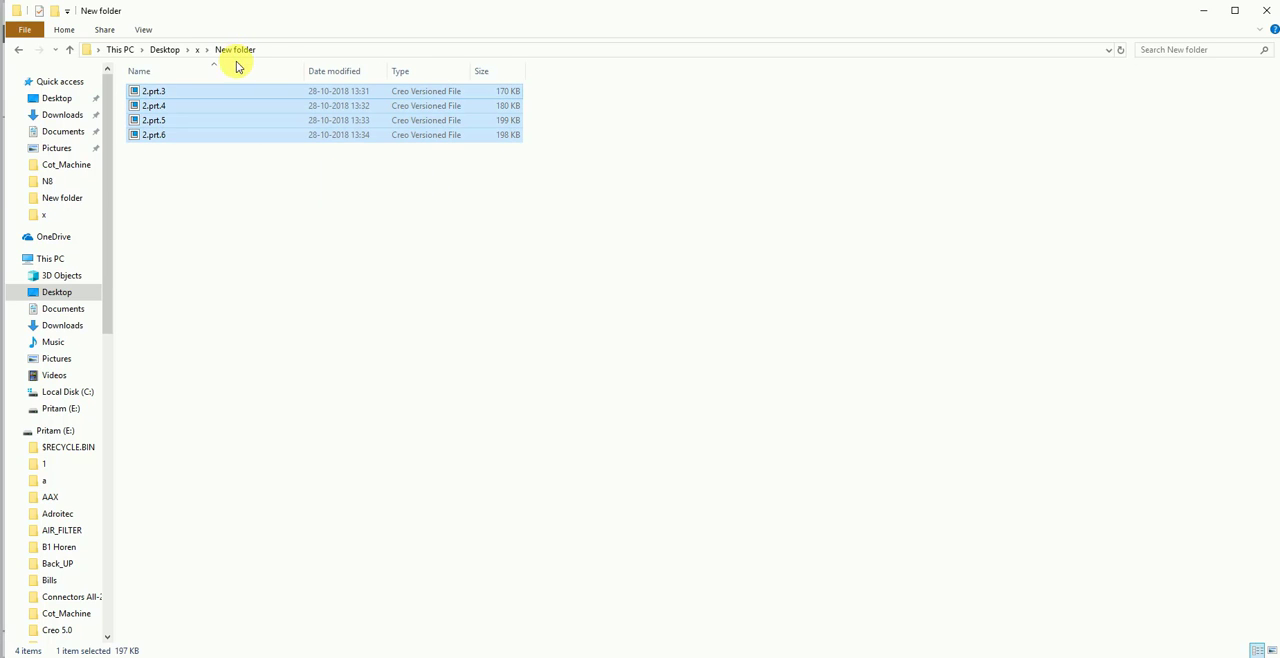
pyautogui.click(209, 171)
pyautogui.click(20, 52)
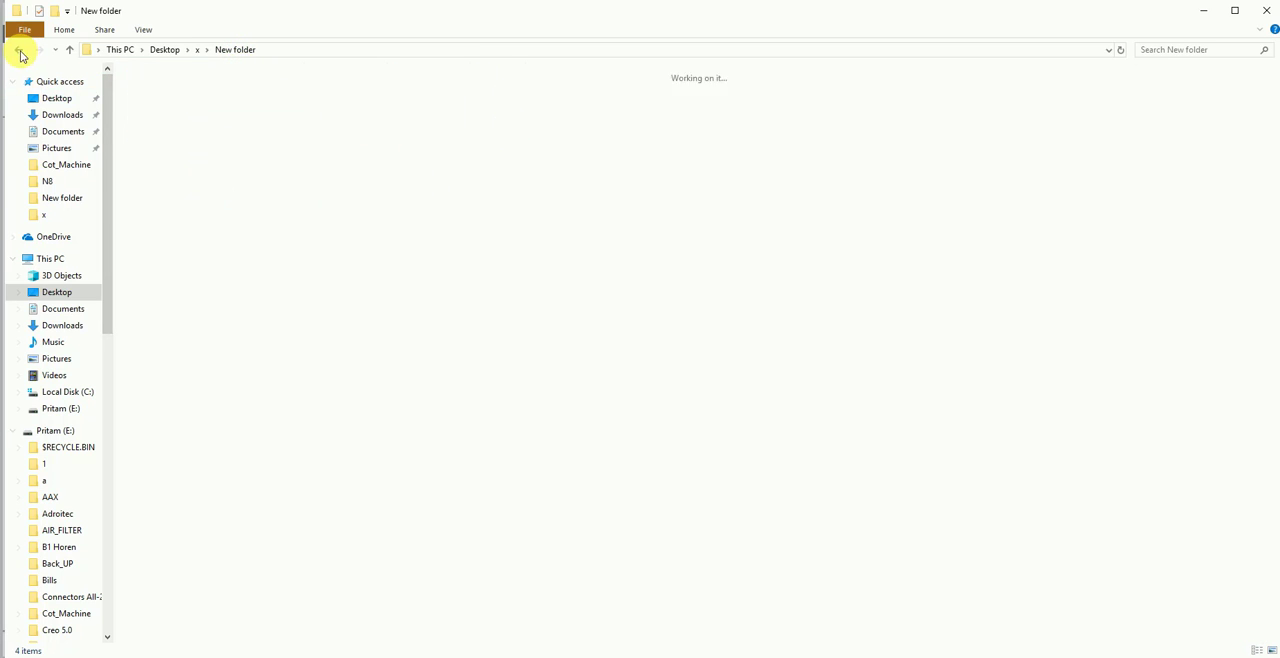
pyautogui.click(298, 223)
pyautogui.hotkey('ctrl', 'v')
pyautogui.click(306, 202)
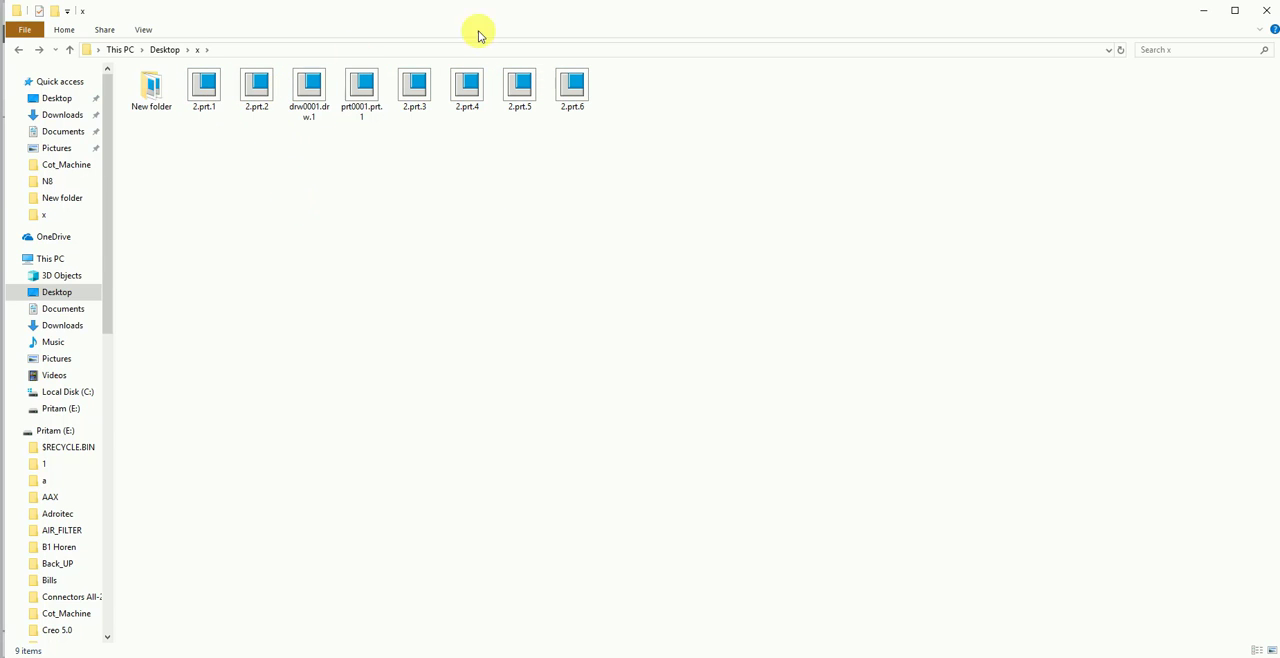
# - Refresh the x folder listing in File Explorer and look at the 2.prt.3 version file
pyautogui.rightClick(382, 153)
pyautogui.click(411, 207)
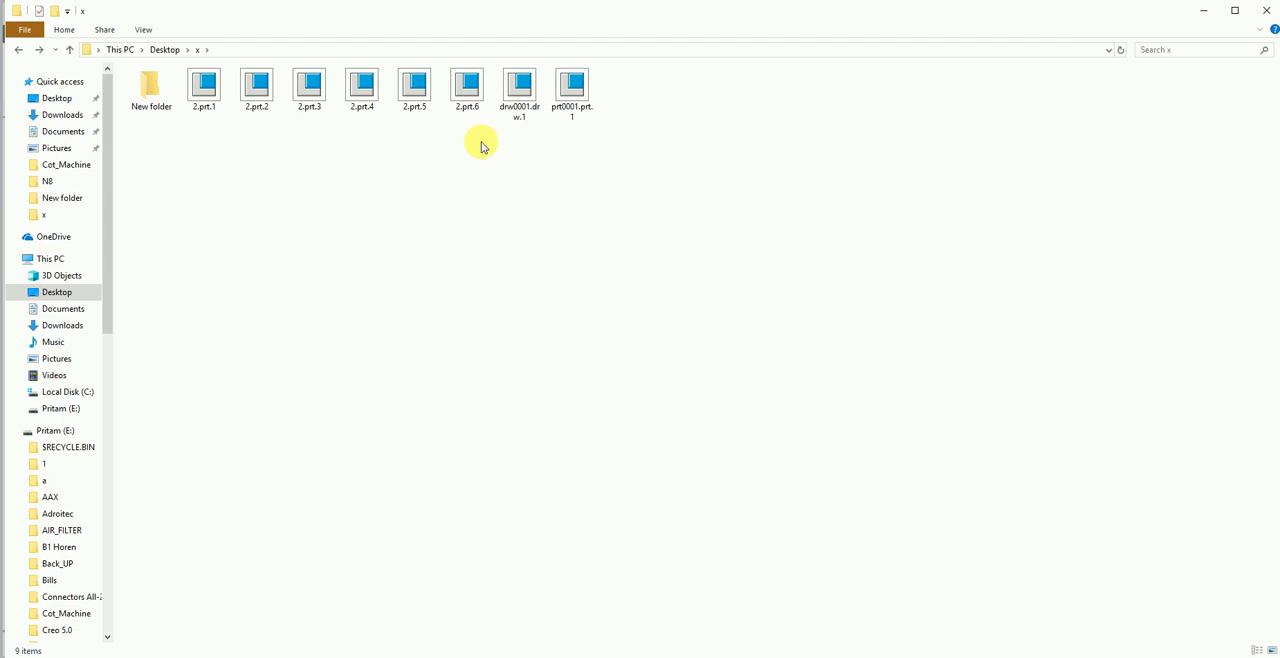
pyautogui.click(325, 90)
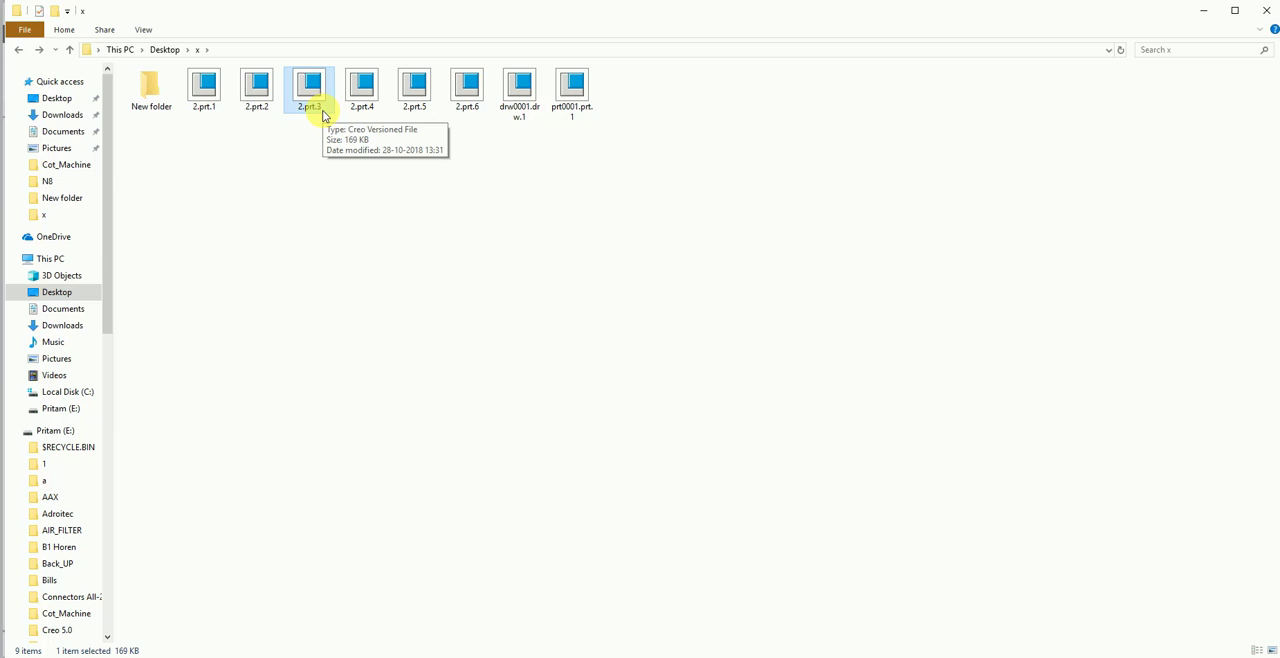
pyautogui.click(428, 284)
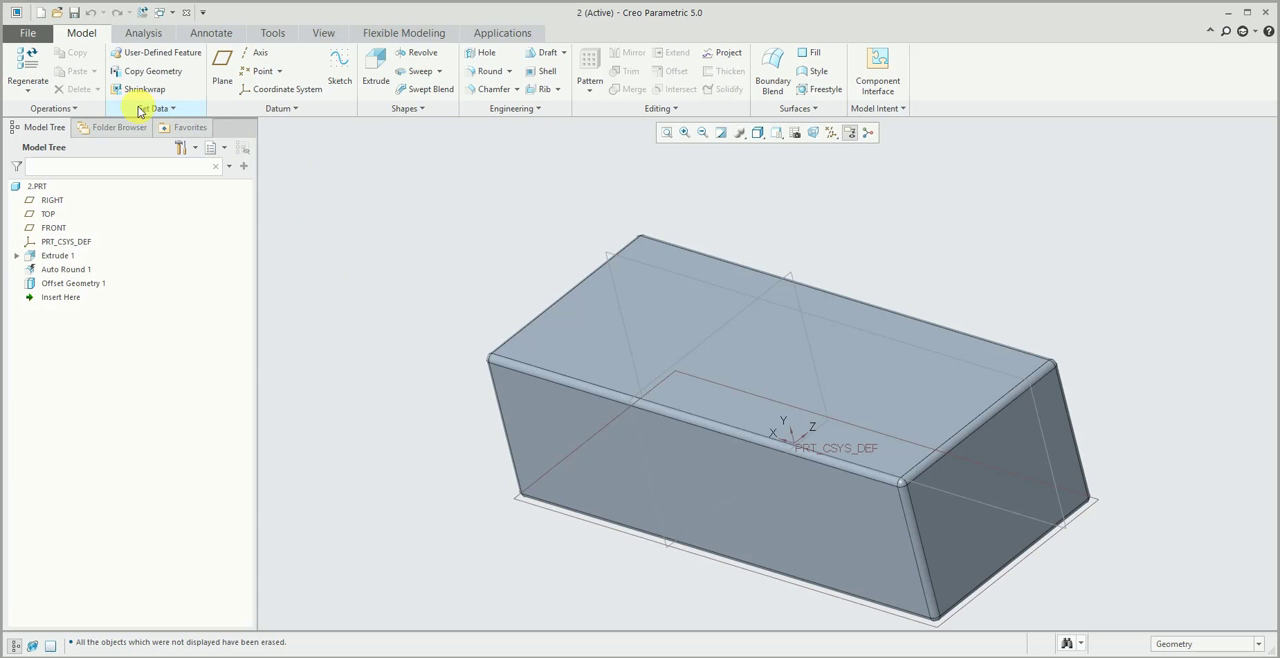
# - Switch to Creo Parametric and set the working directory to the x folder on the Desktop
pyautogui.click(326, 38)
pyautogui.click(82, 36)
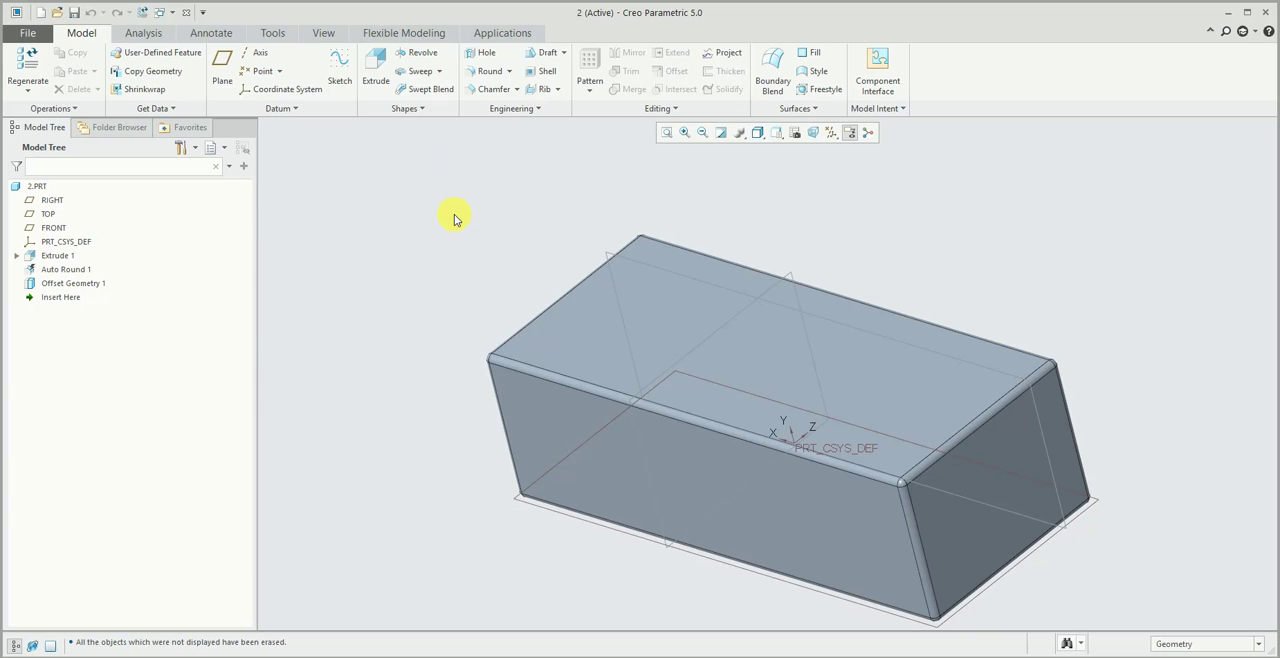
pyautogui.click(28, 33)
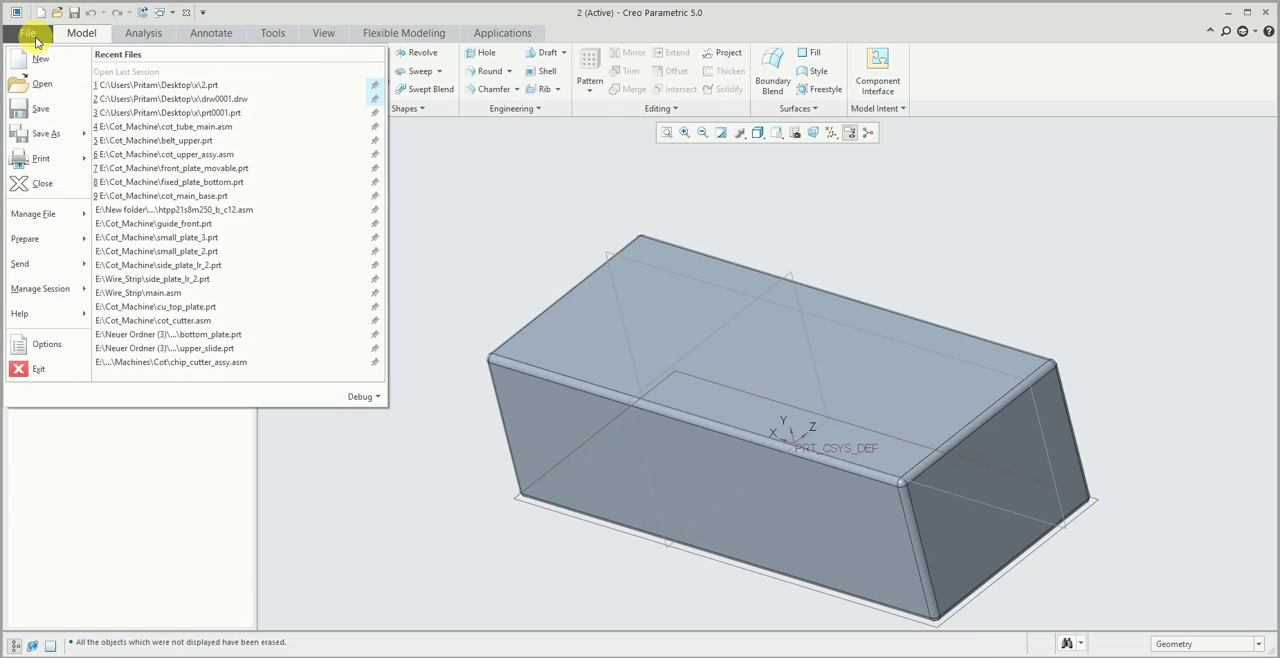
pyautogui.moveTo(77, 250)
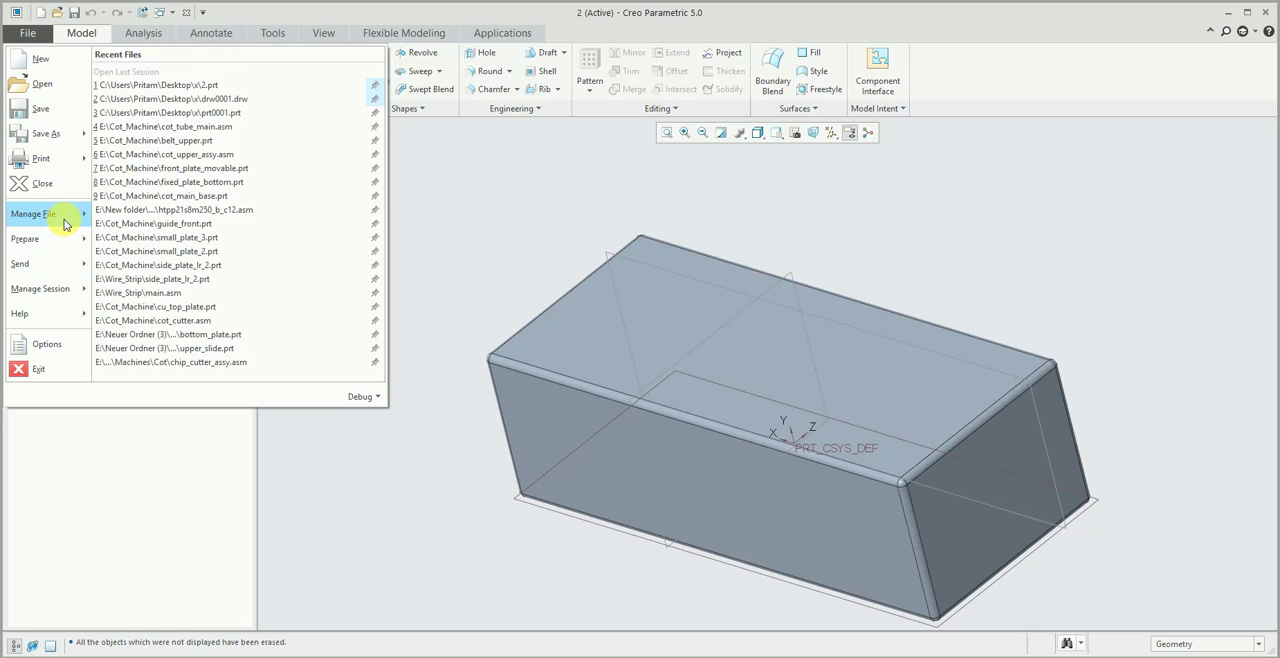
pyautogui.moveTo(64, 224)
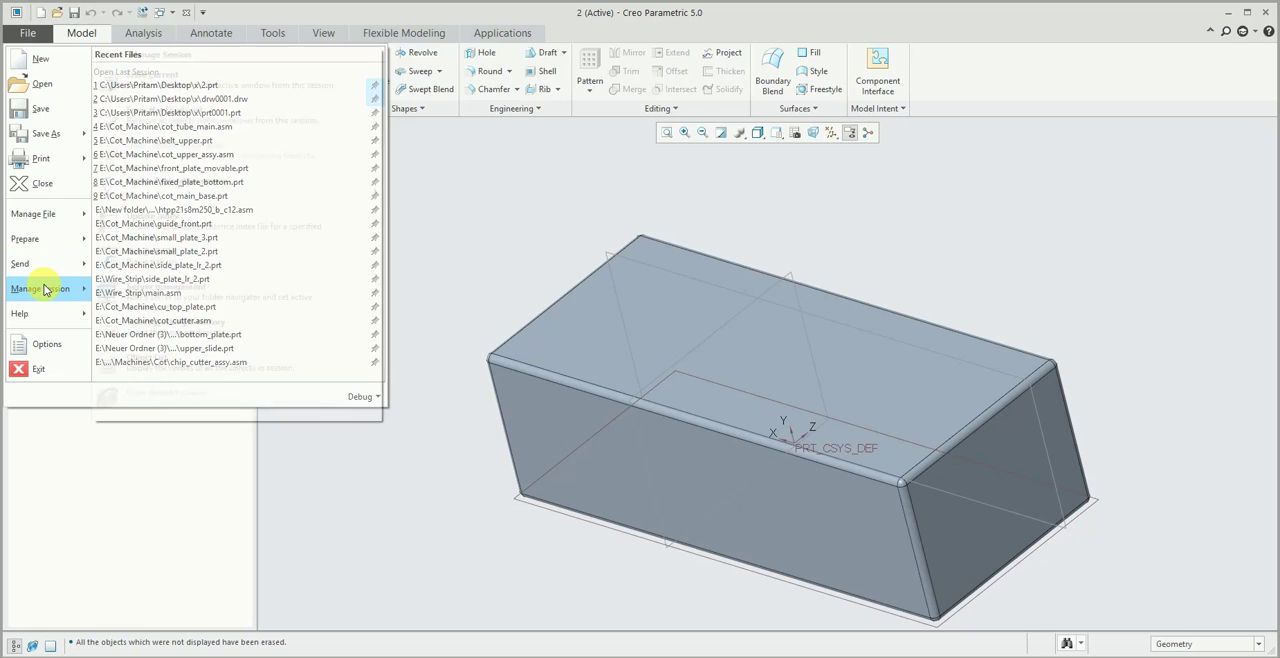
pyautogui.moveTo(42, 290)
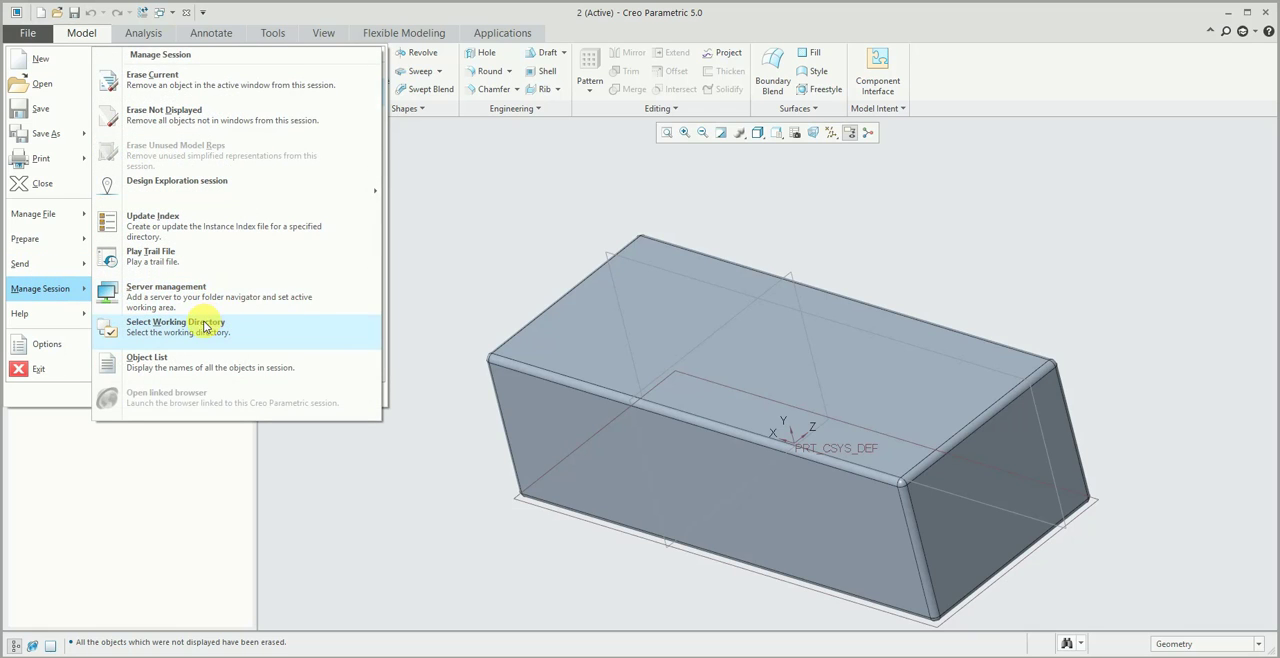
pyautogui.click(206, 326)
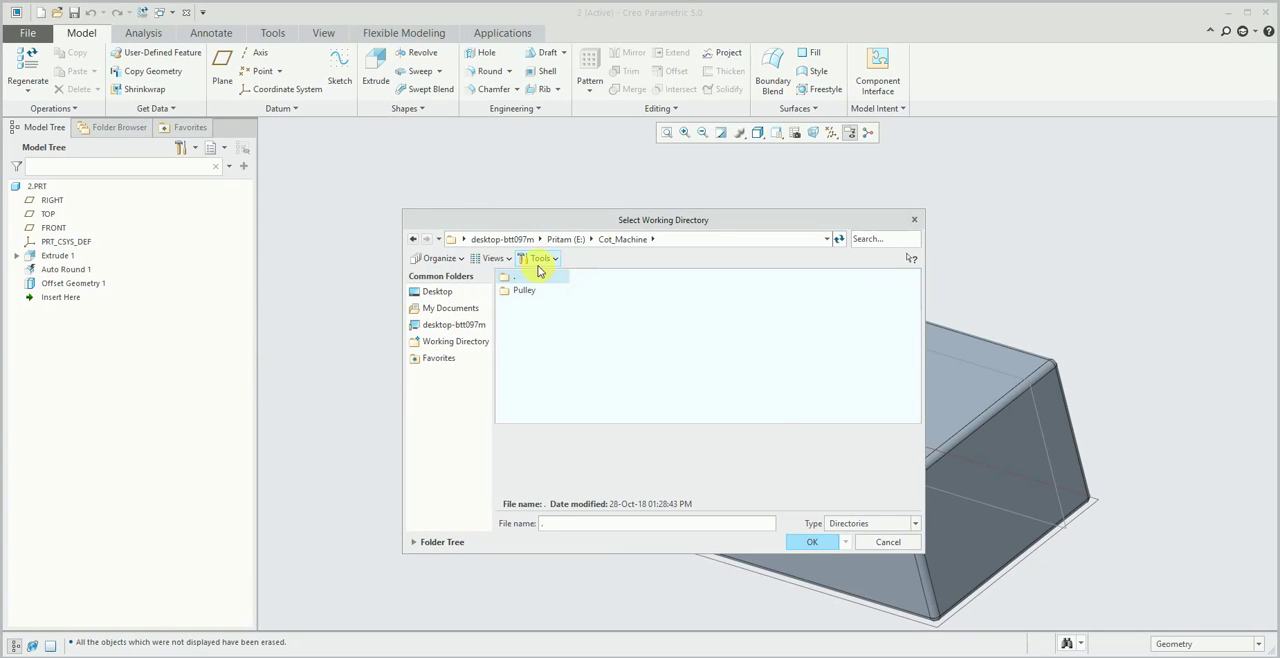
pyautogui.click(437, 291)
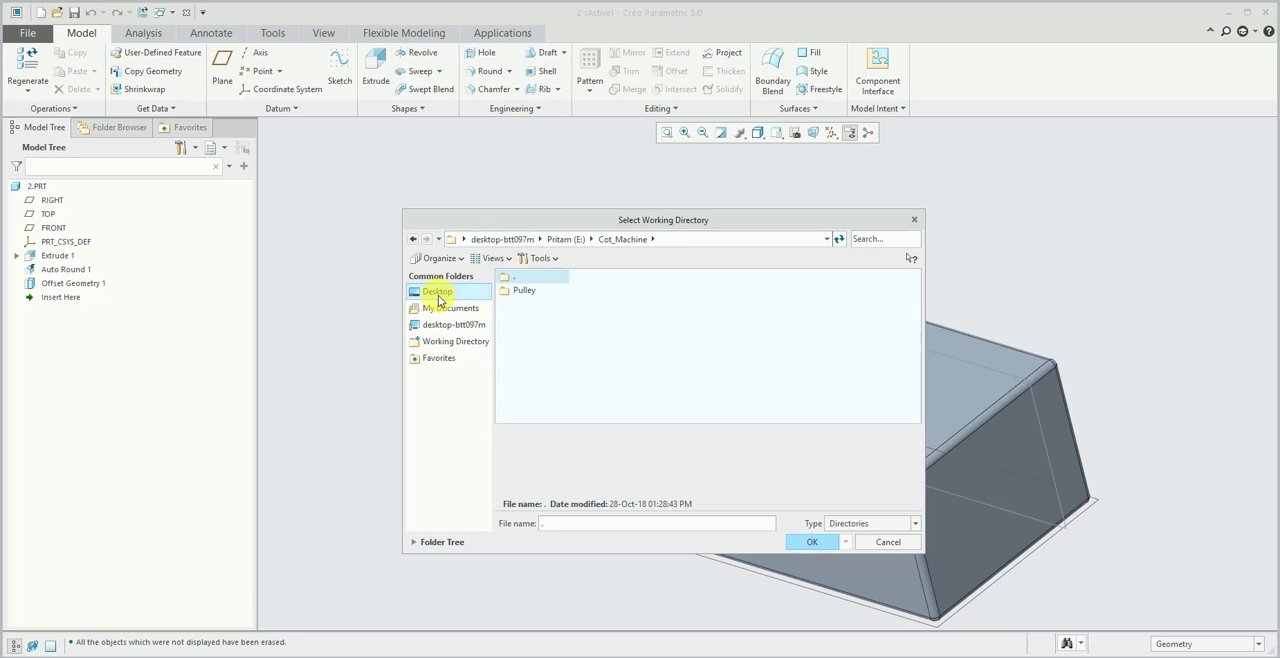
pyautogui.doubleClick(514, 304)
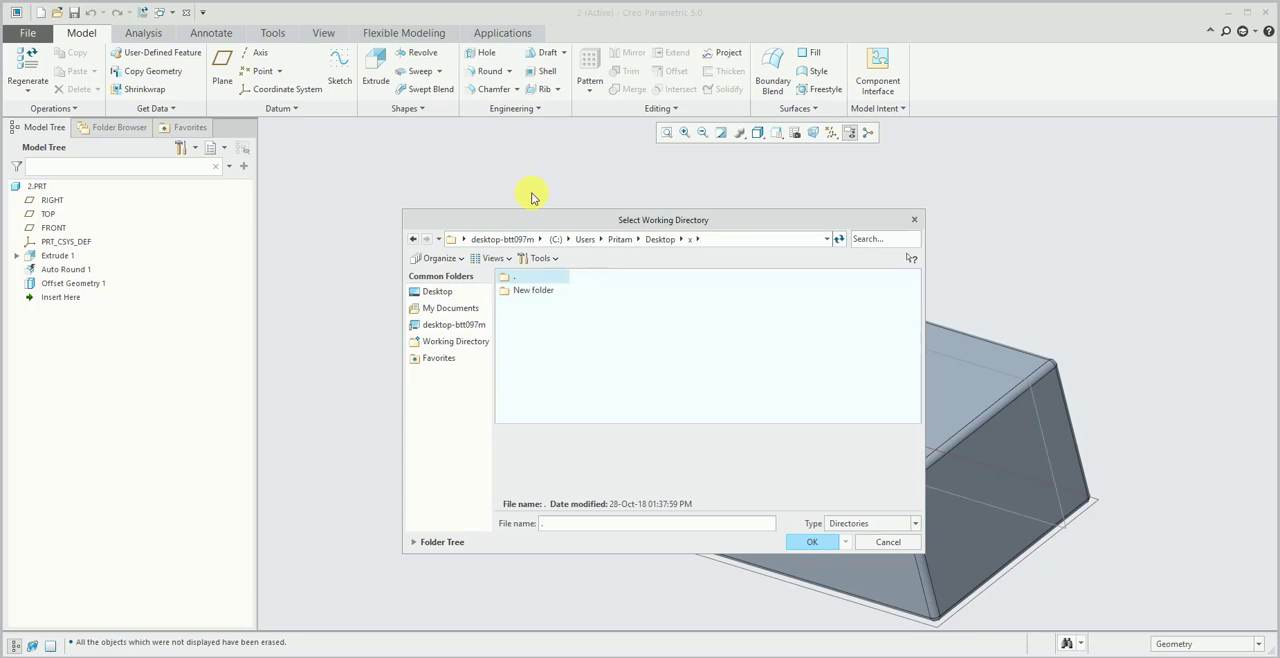
pyautogui.click(538, 291)
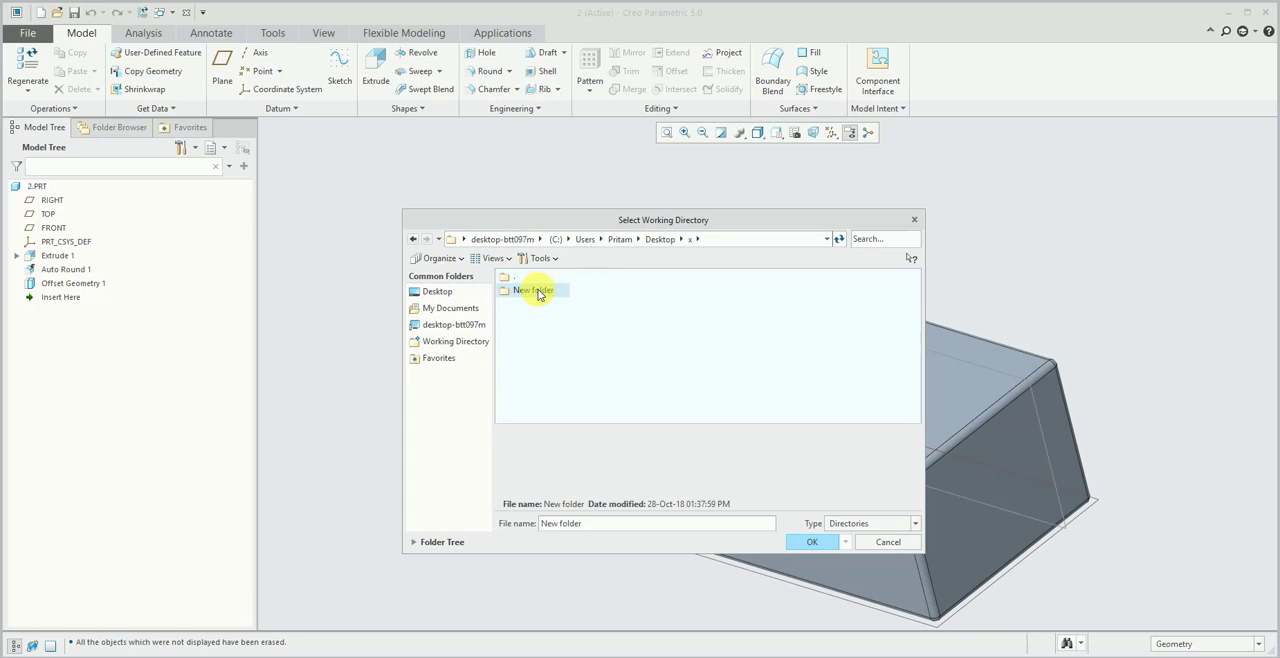
pyautogui.click(412, 239)
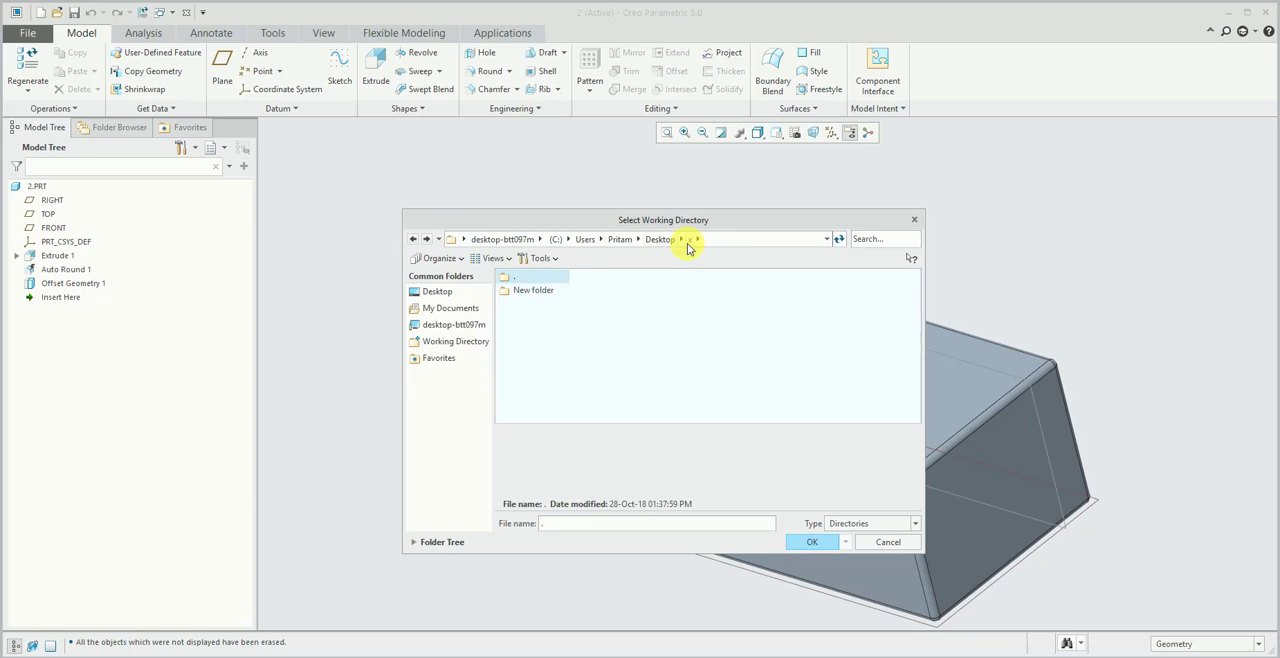
pyautogui.click(828, 542)
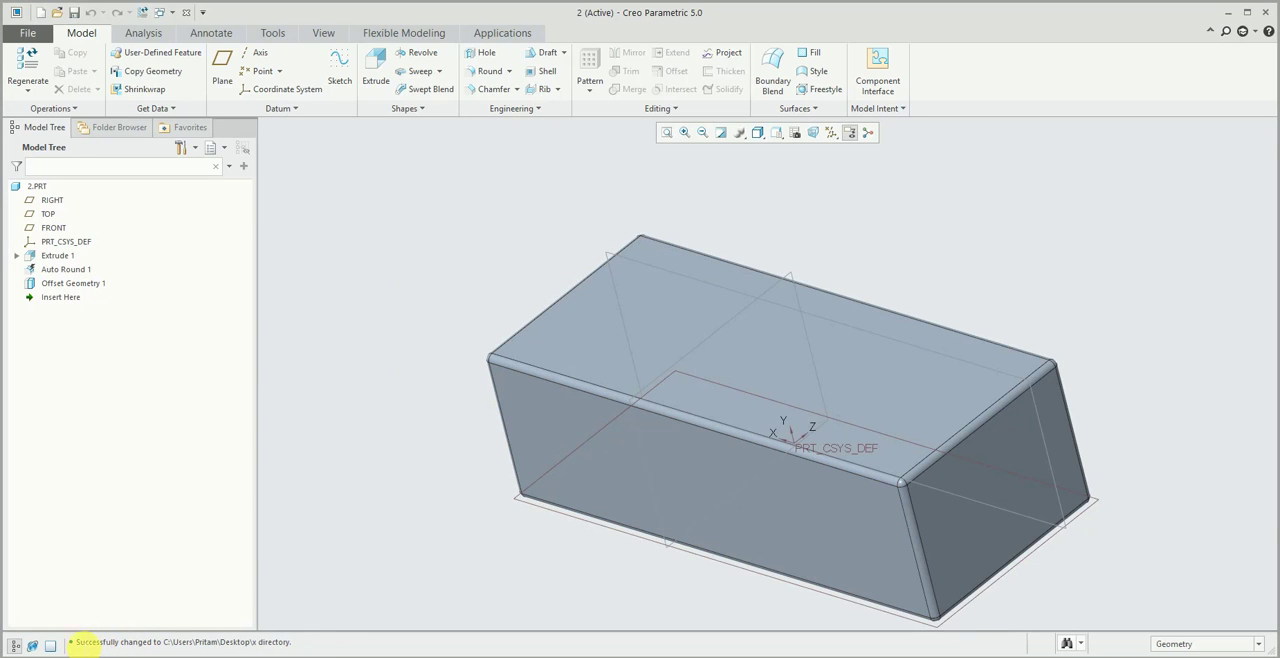
pyautogui.moveTo(80, 645); pyautogui.dragTo(300, 644)
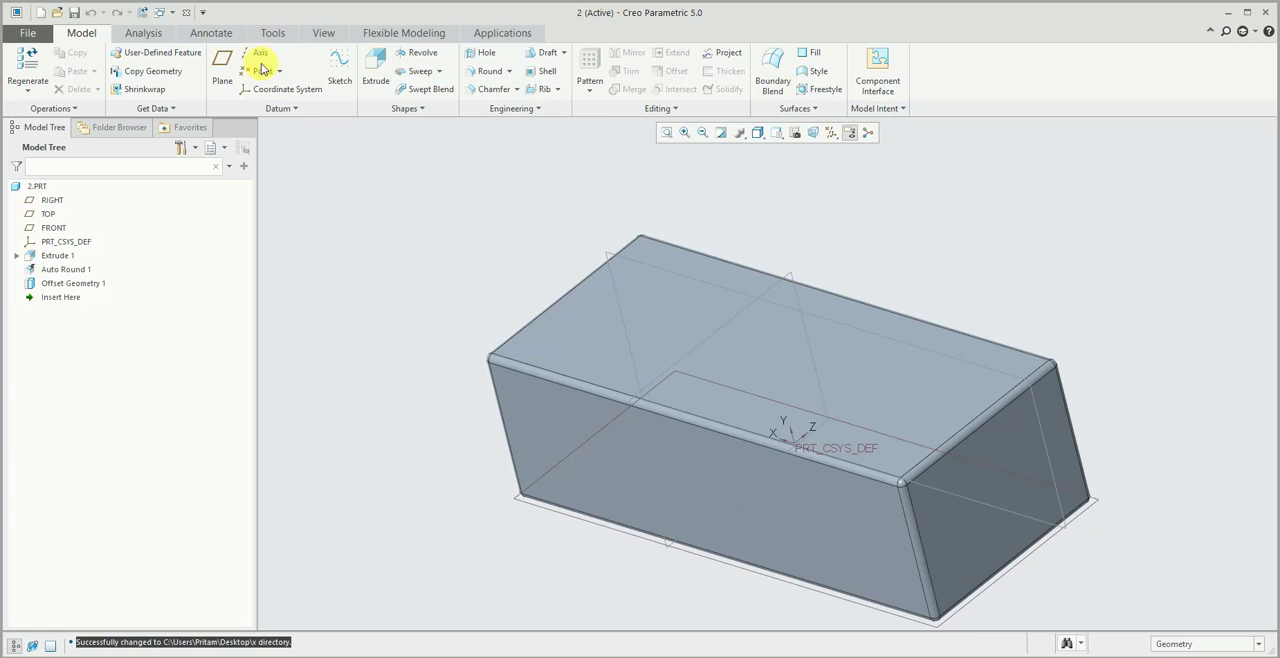
# - Delete all old versions of 2.prt, keeping only the highest version number, and check the x folder in File Explorer
pyautogui.click(28, 31)
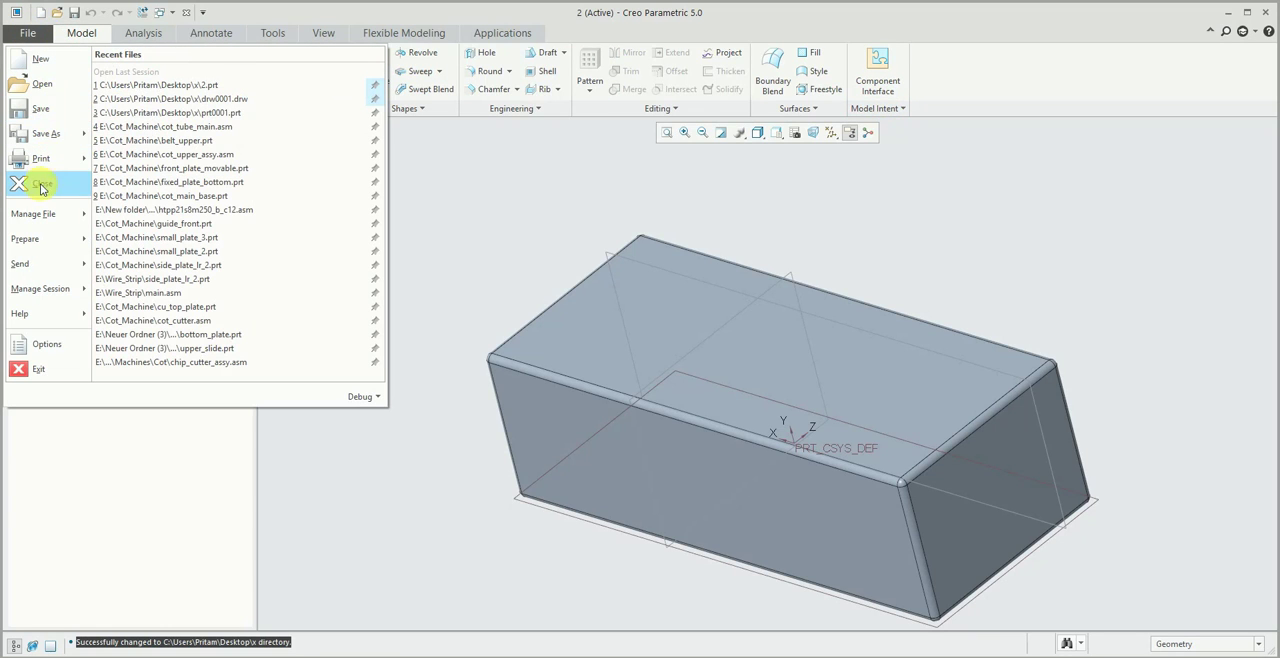
pyautogui.moveTo(36, 222)
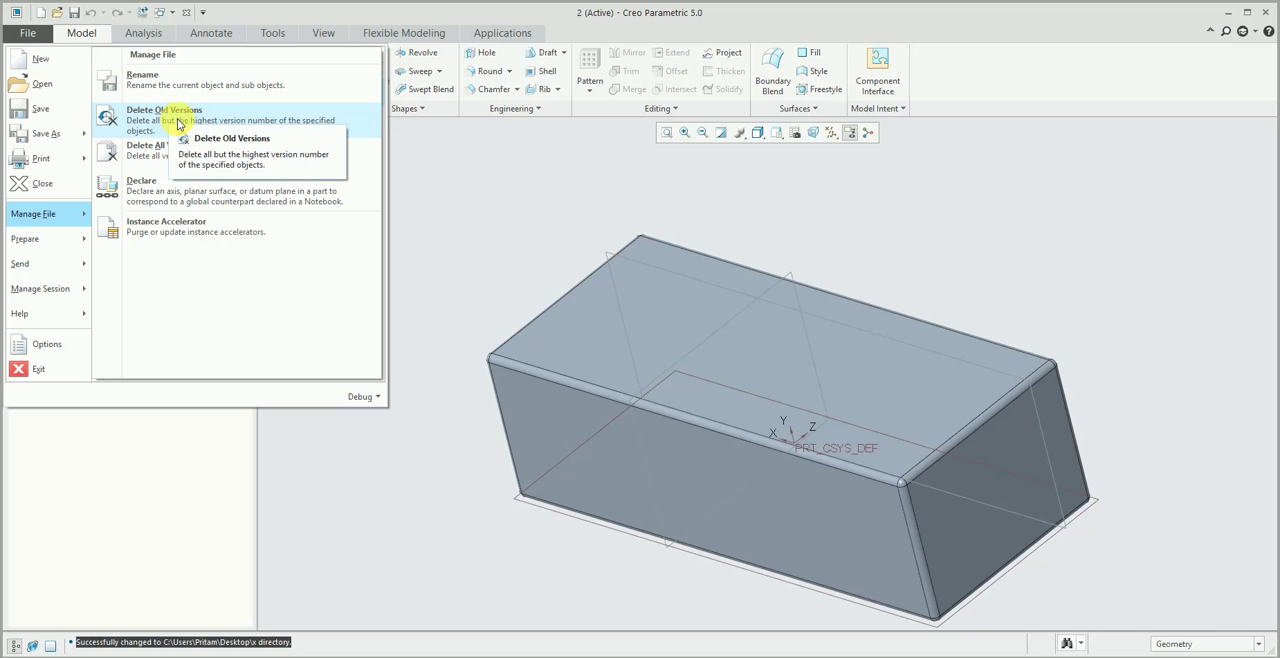
pyautogui.click(157, 113)
pyautogui.click(770, 413)
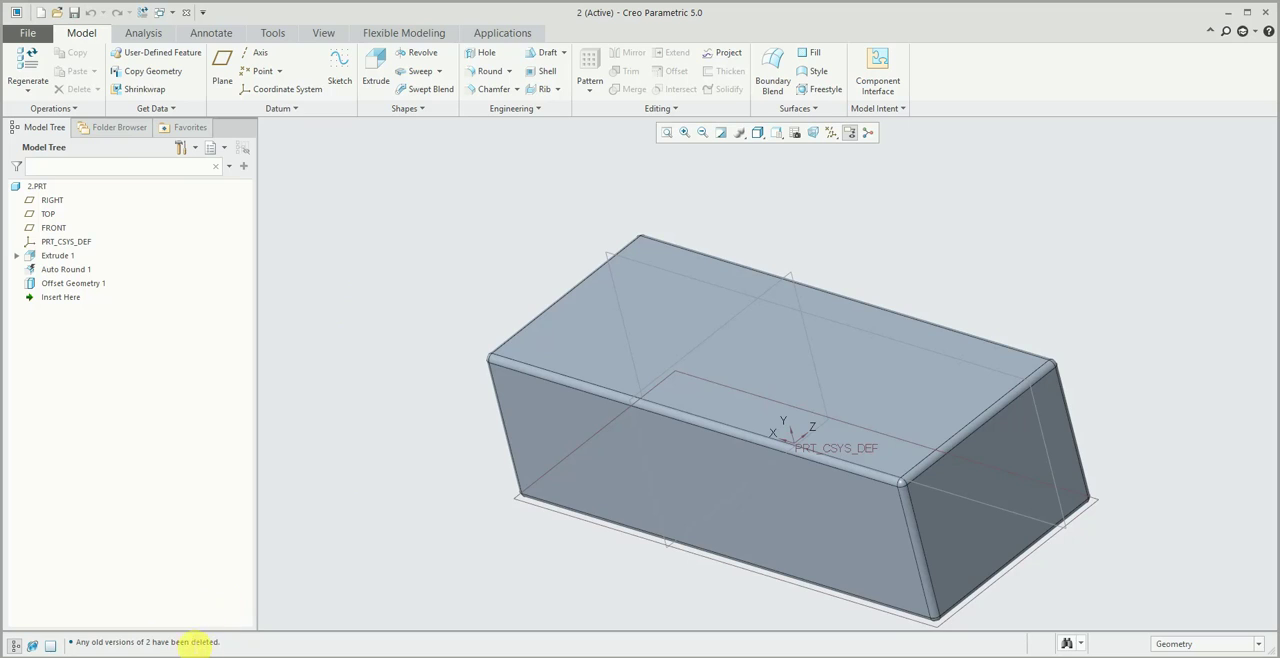
pyautogui.moveTo(77, 642); pyautogui.dragTo(251, 623)
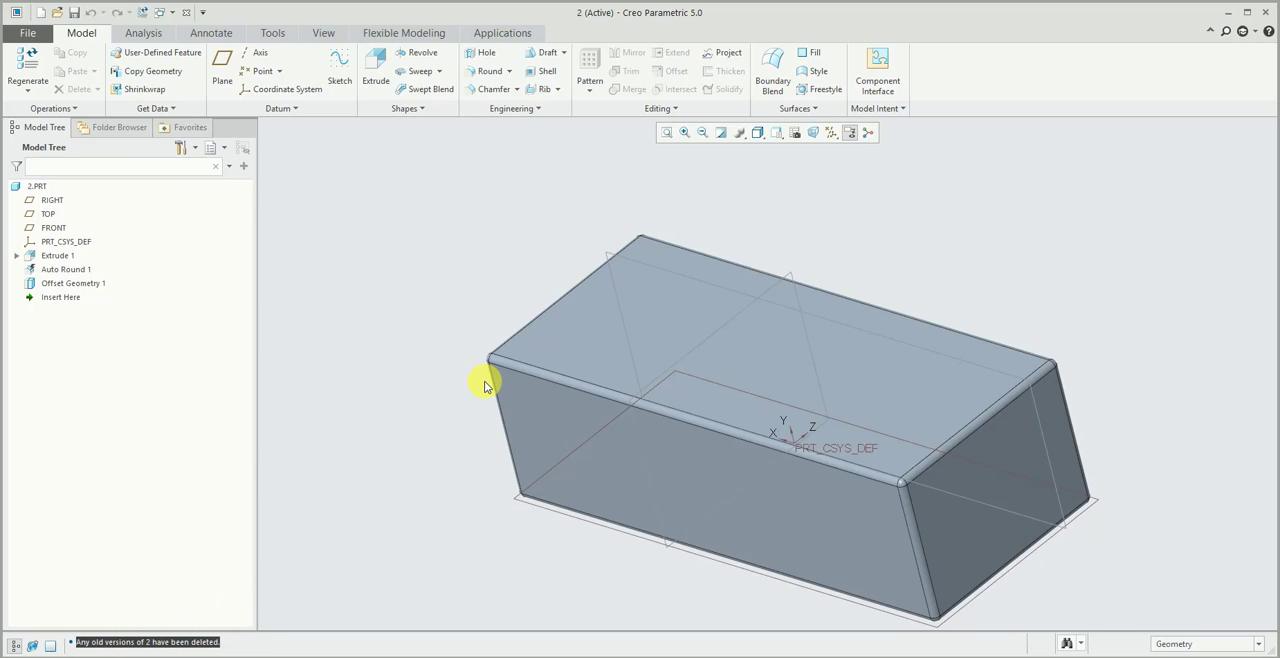
pyautogui.hotkey('alt', 'Tab')
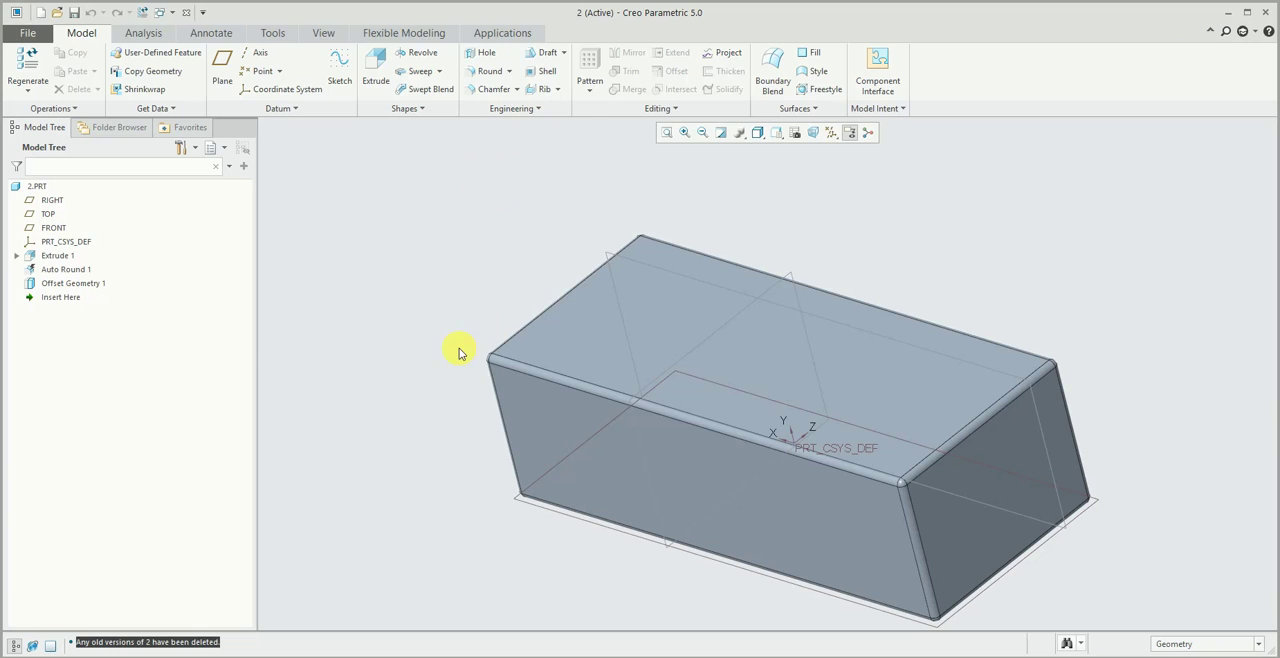
# - Save 2.prt repeatedly to create new file versions, and switch to File Explorer to view them in the x folder
pyautogui.moveTo(459, 350)
pyautogui.mouseDown(button='middle')
pyautogui.moveTo(368, 390)
pyautogui.moveTo(386, 375)
pyautogui.mouseUp(button='middle')
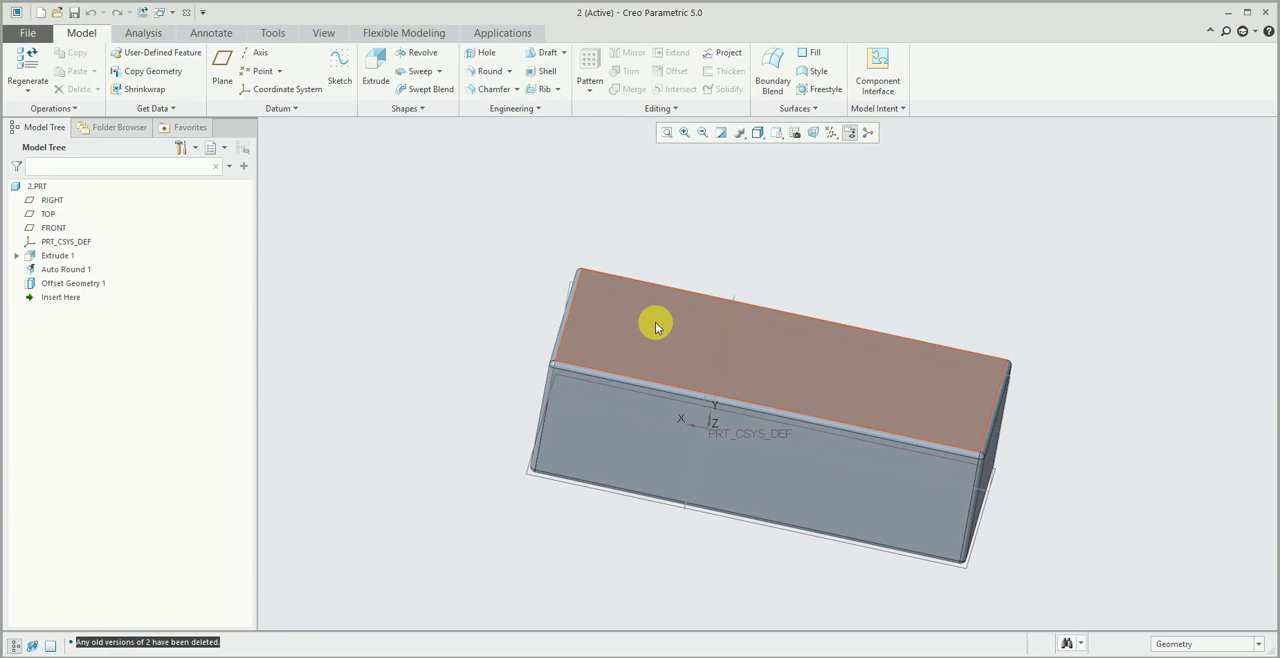
pyautogui.moveTo(485, 347); pyautogui.dragTo(462, 346, button='middle')
pyautogui.doubleClick(612, 332)
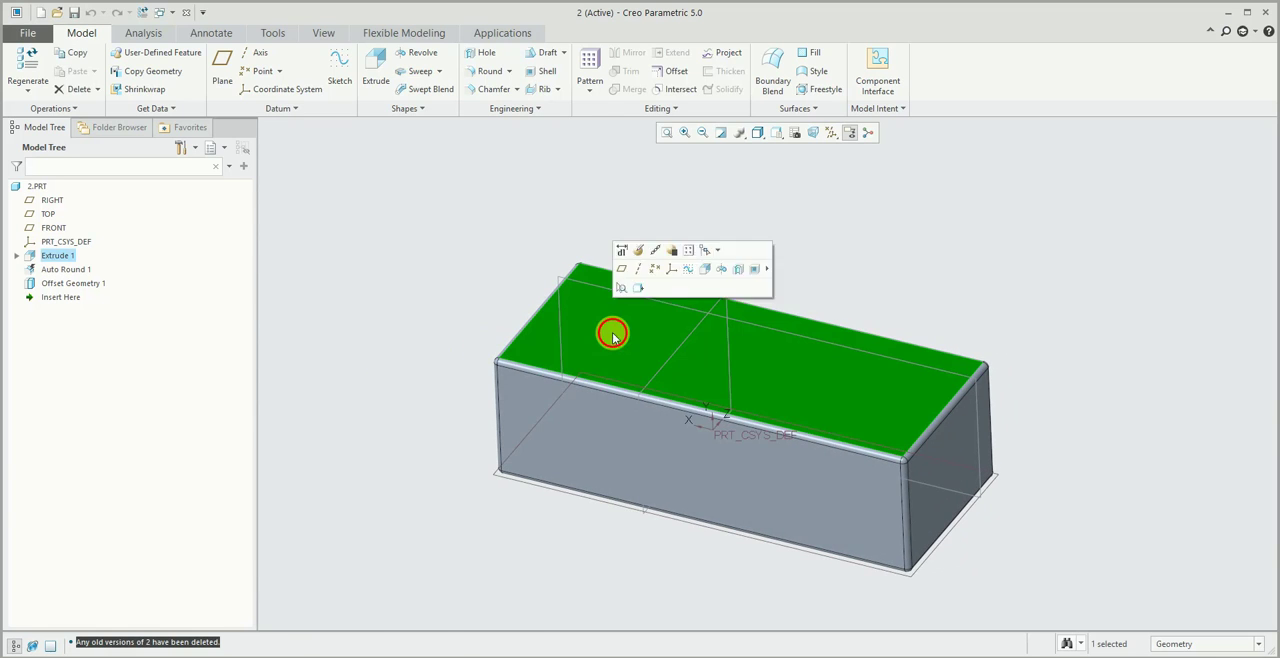
pyautogui.click(350, 219)
pyautogui.moveTo(350, 219); pyautogui.dragTo(356, 219, button='middle')
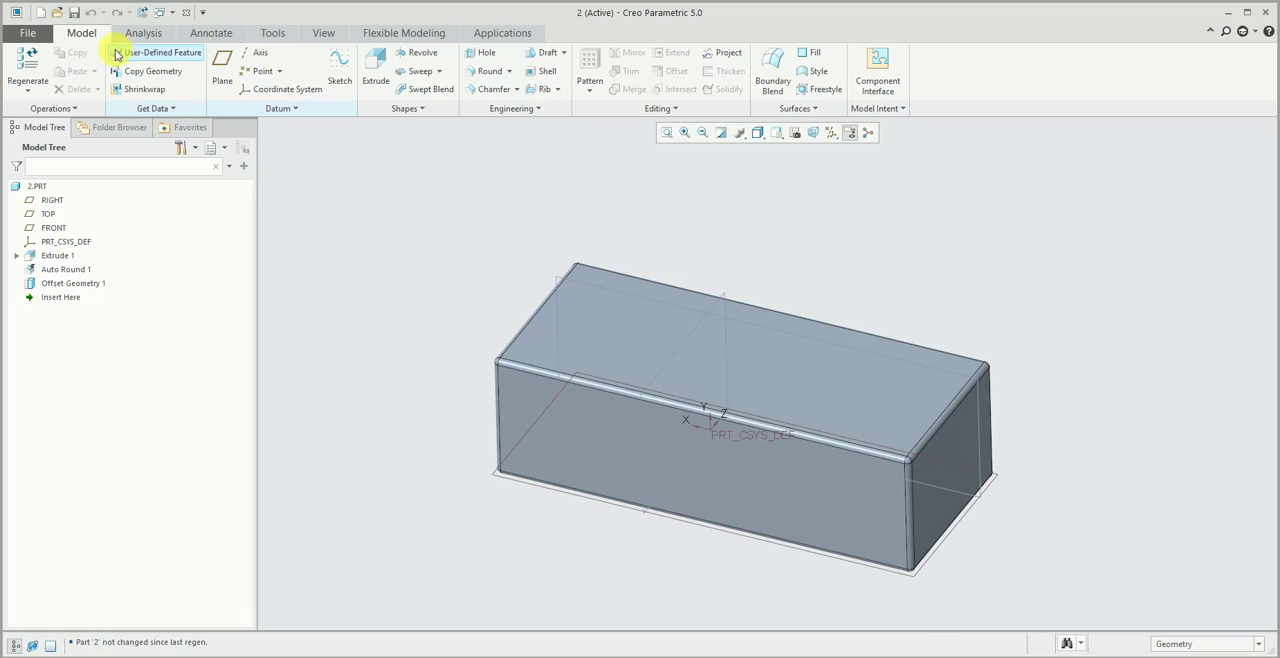
pyautogui.click(81, 15)
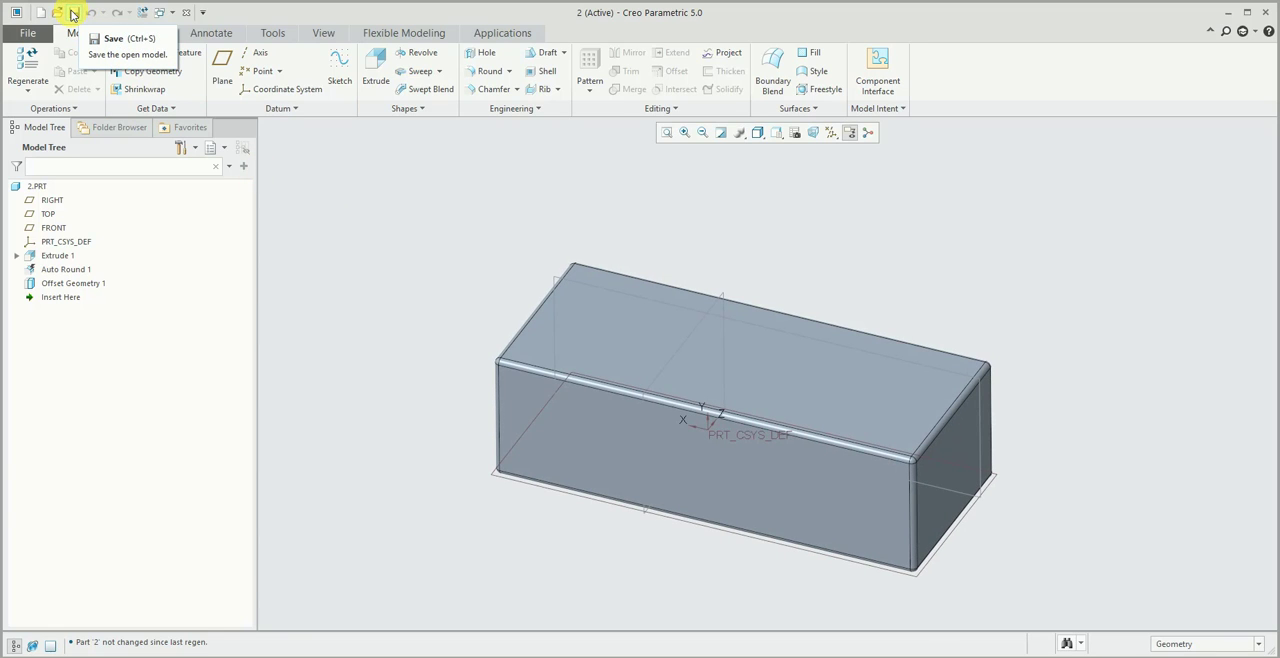
pyautogui.click(72, 14)
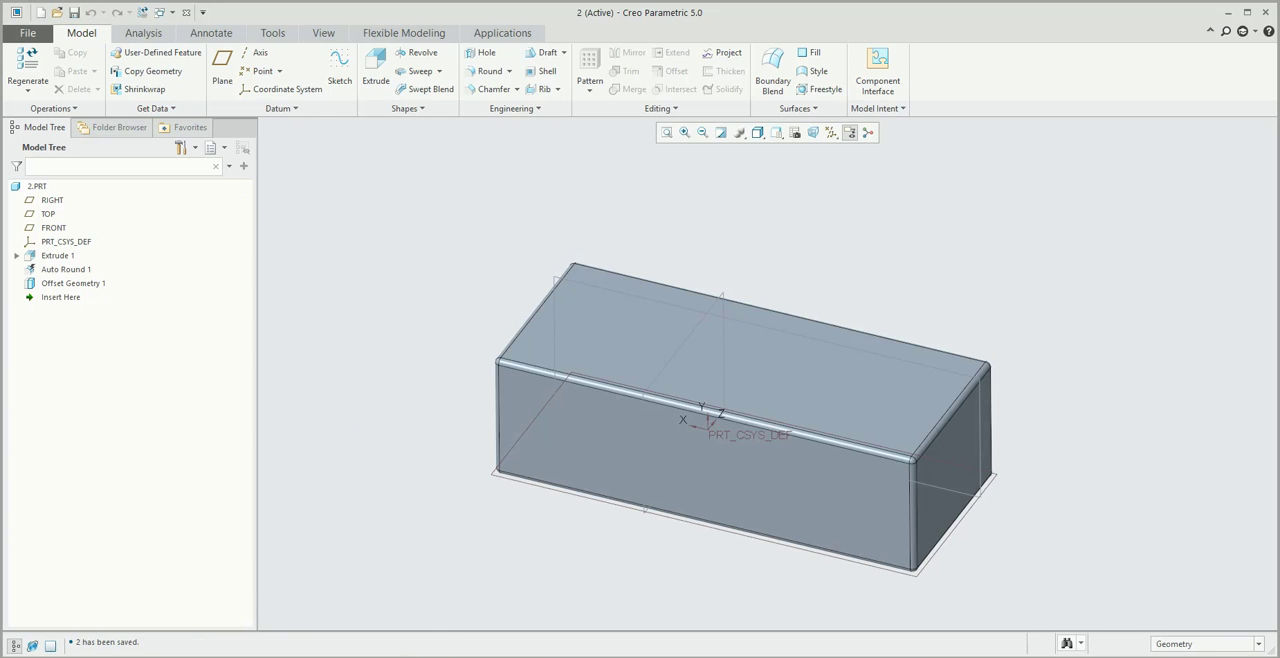
pyautogui.hotkey('alt', 'Tab')
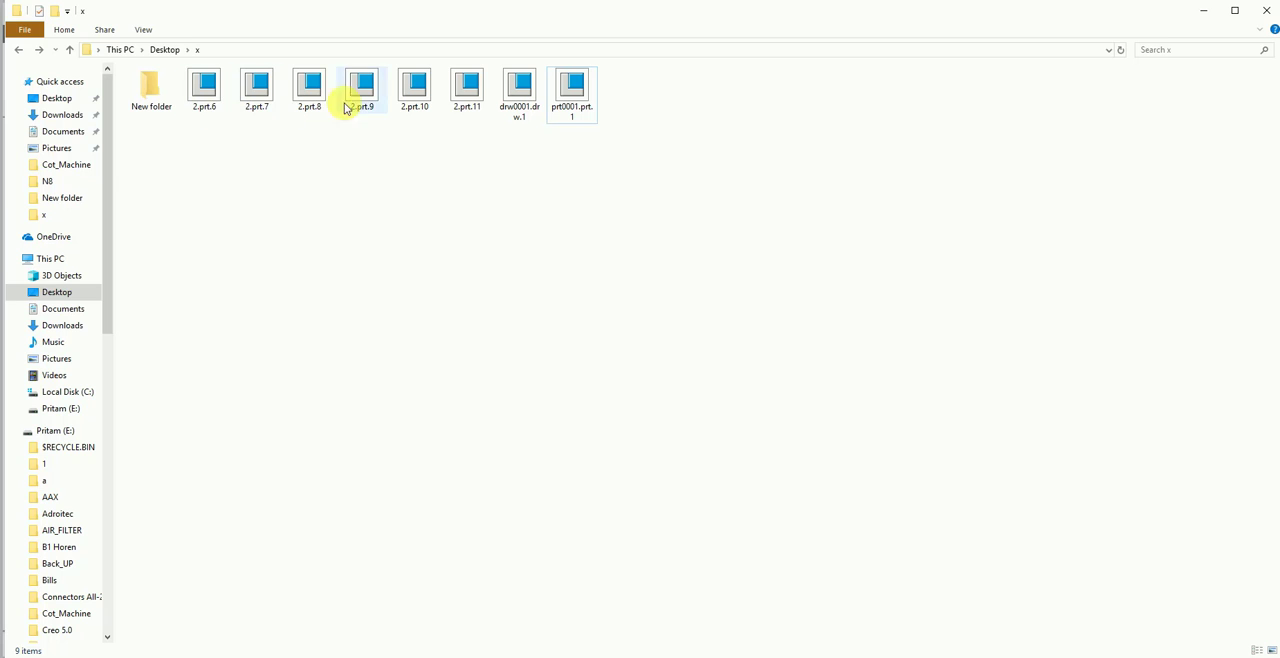
# - Return to Creo Parametric, search the commands for "open sys" and launch Open System Window
pyautogui.click(1206, 14)
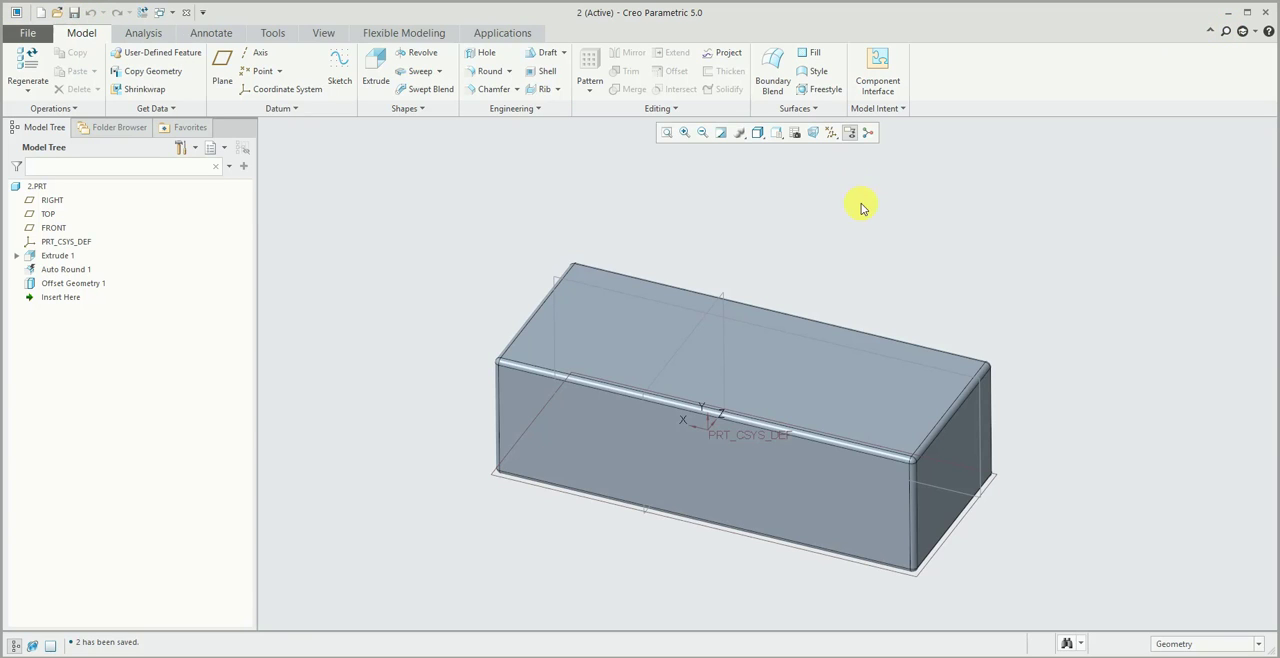
pyautogui.click(1224, 32)
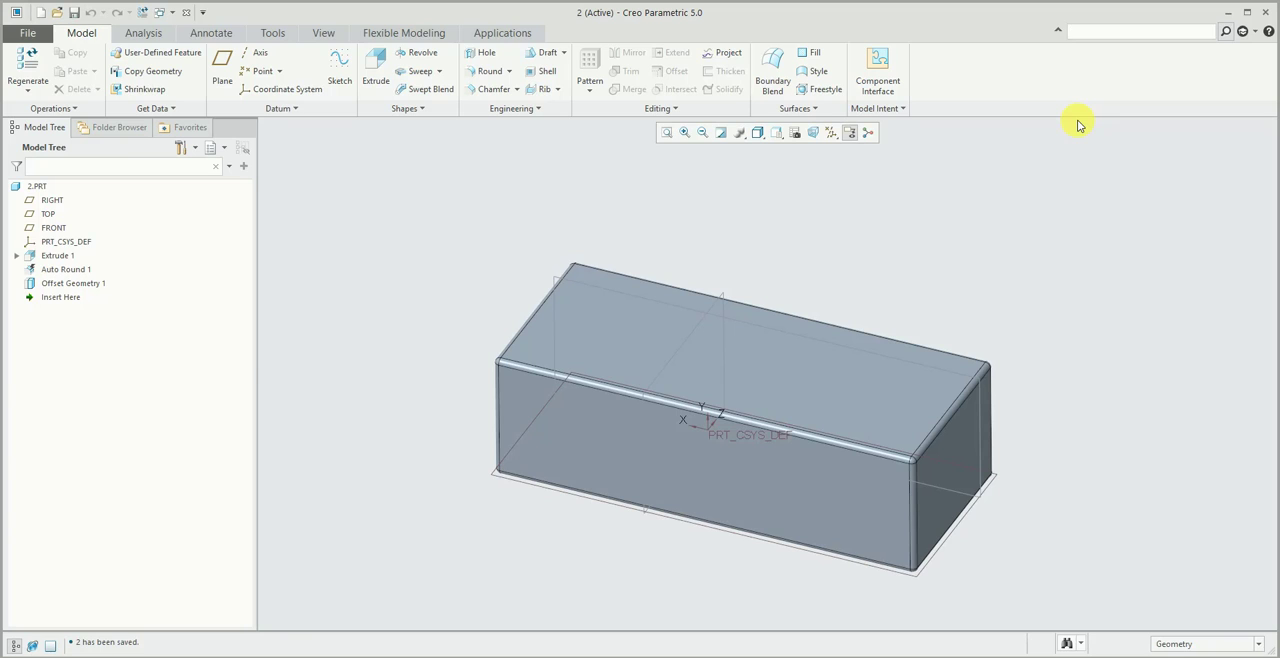
pyautogui.write('ope')
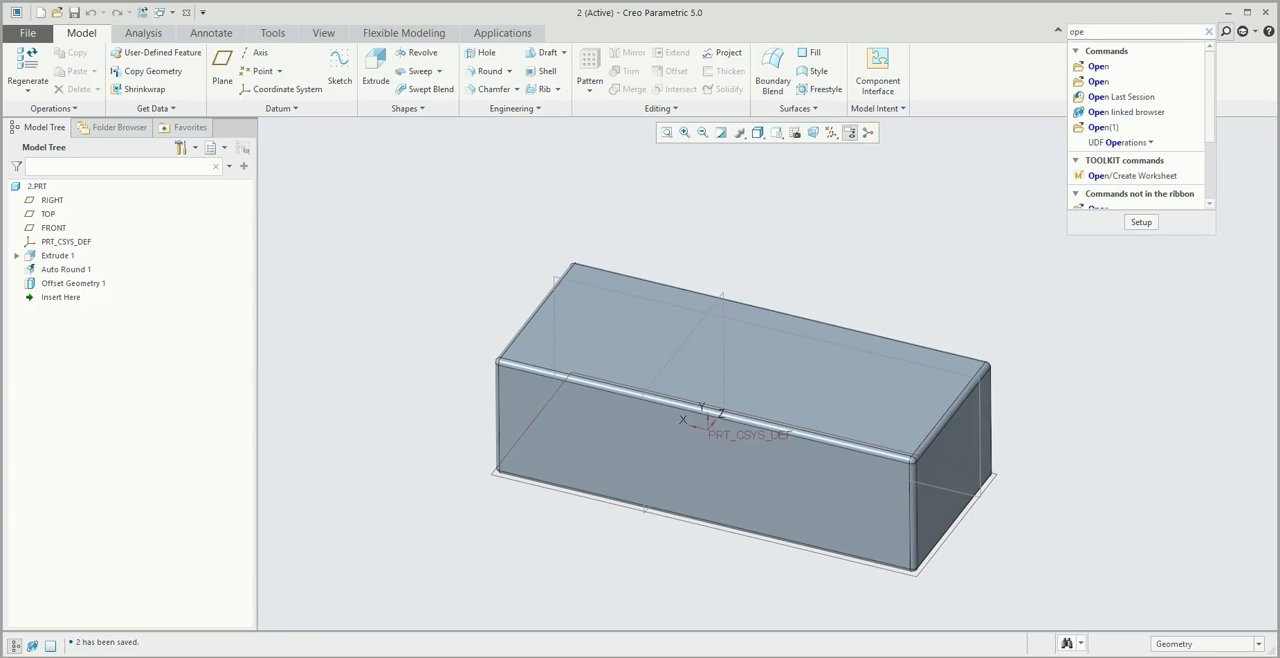
pyautogui.write('n sy')
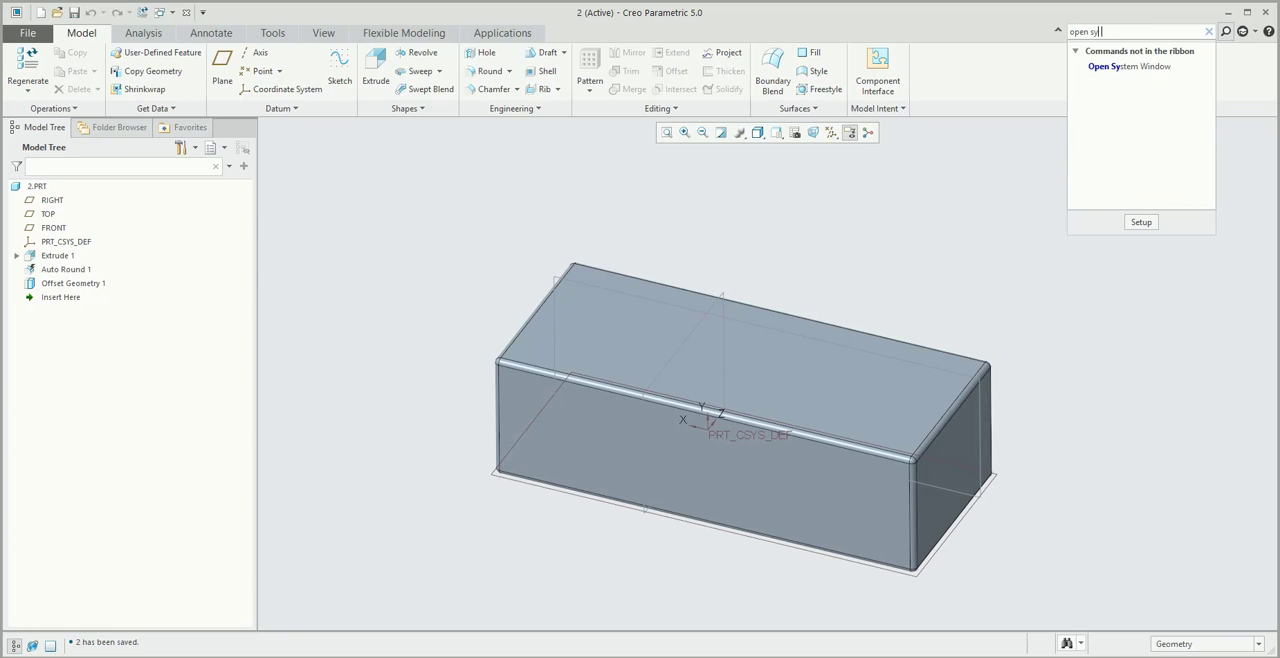
pyautogui.write('s')
pyautogui.press('Down')
pyautogui.press('Return')
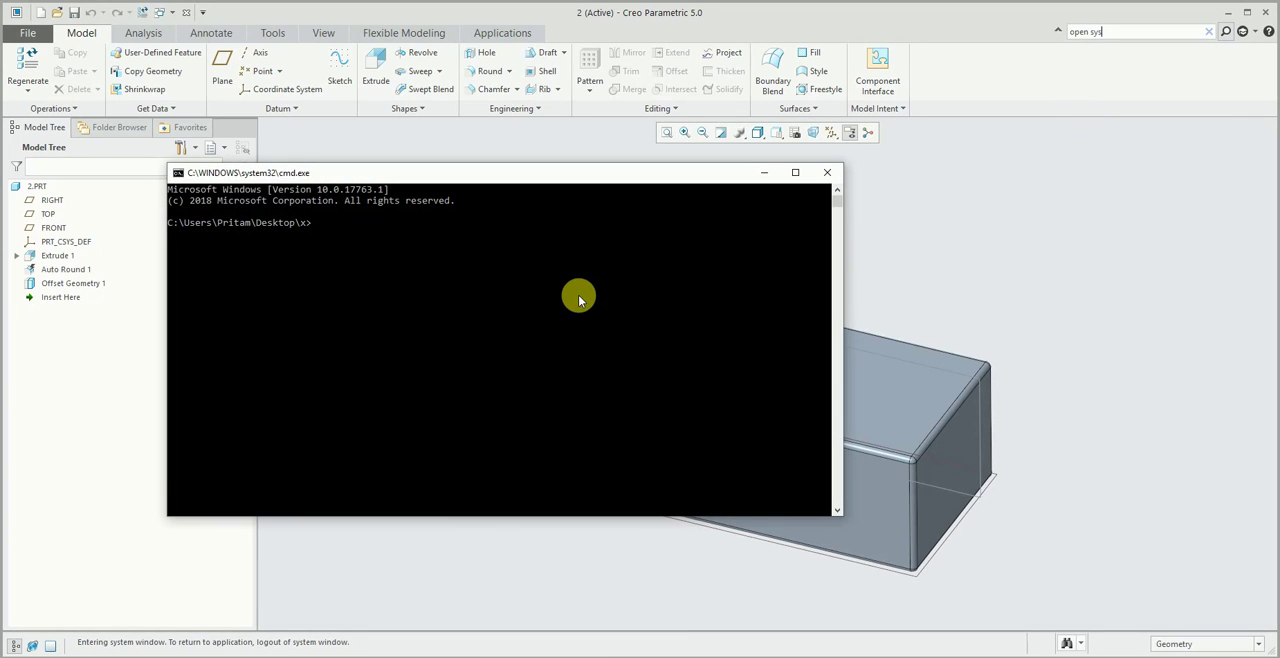
# - Change the command prompt directory to the drive root with cd\ and into the users folder with cd users
pyautogui.write('cd\\')
pyautogui.press('Return')
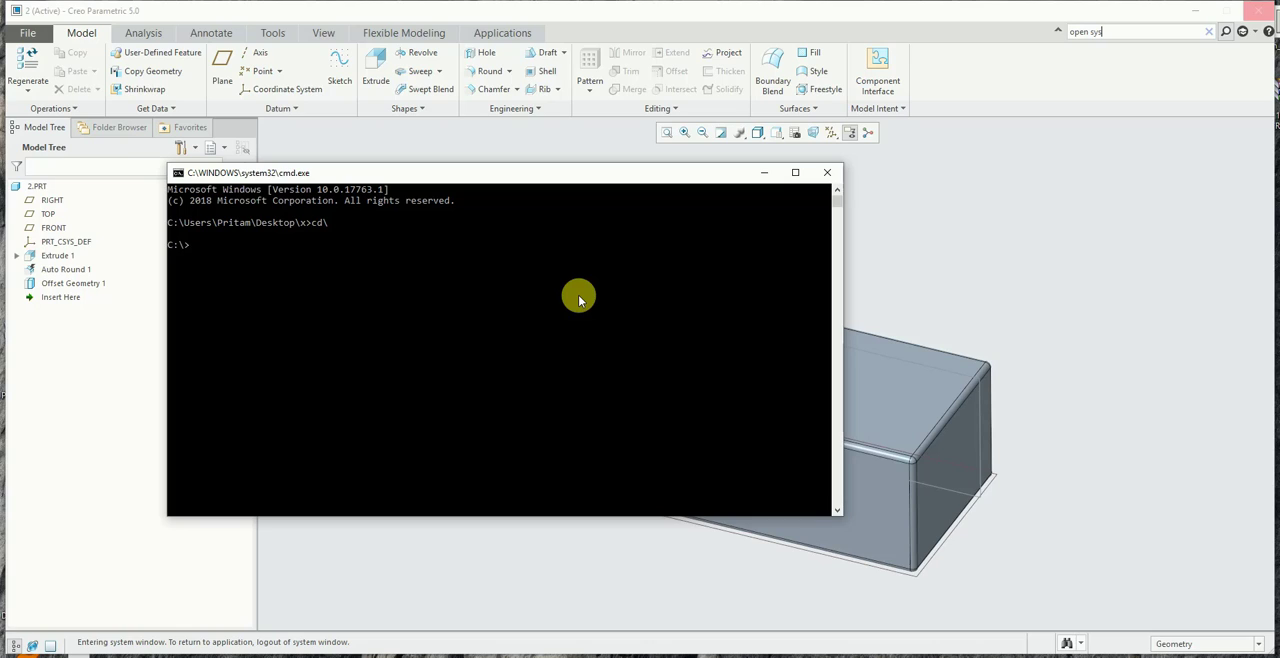
pyautogui.write('cd users')
pyautogui.press('Return')
# - Change the command prompt directory from the users folder to desktop\x inside the personal user folder
pyautogui.write('cd pritam\\d')
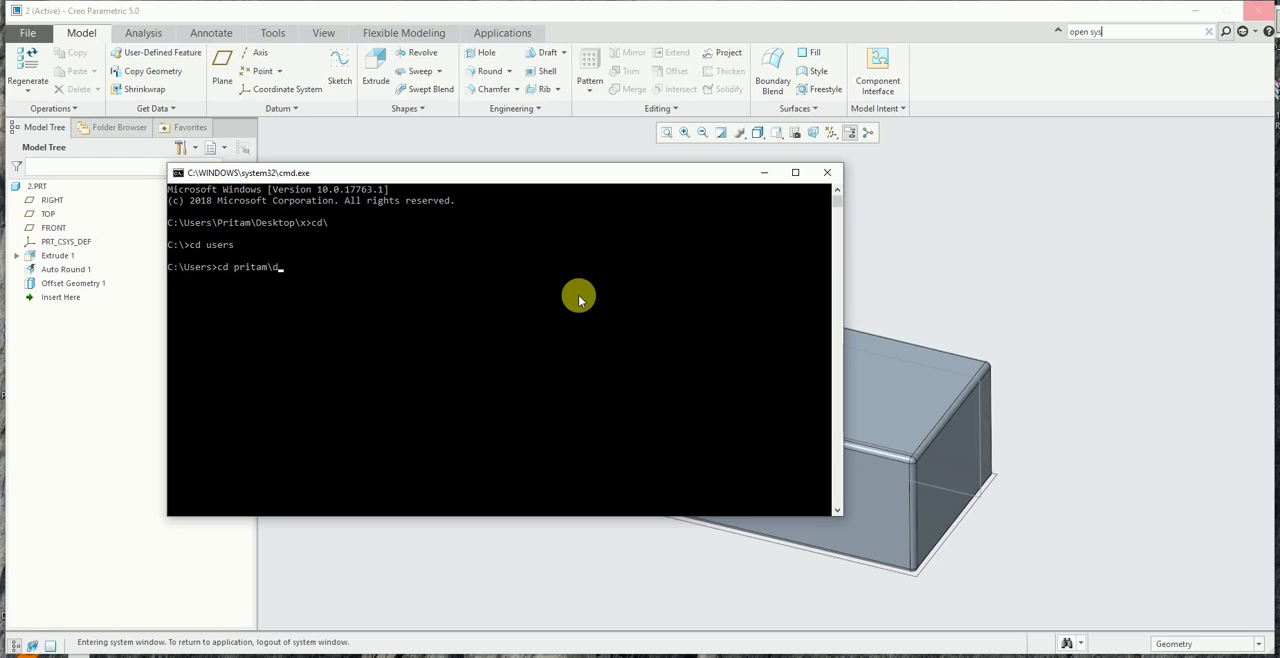
pyautogui.write('estop')
pyautogui.press('BackSpace')
pyautogui.press('BackSpace')
pyautogui.write('ktop\\x')
pyautogui.press('Return')
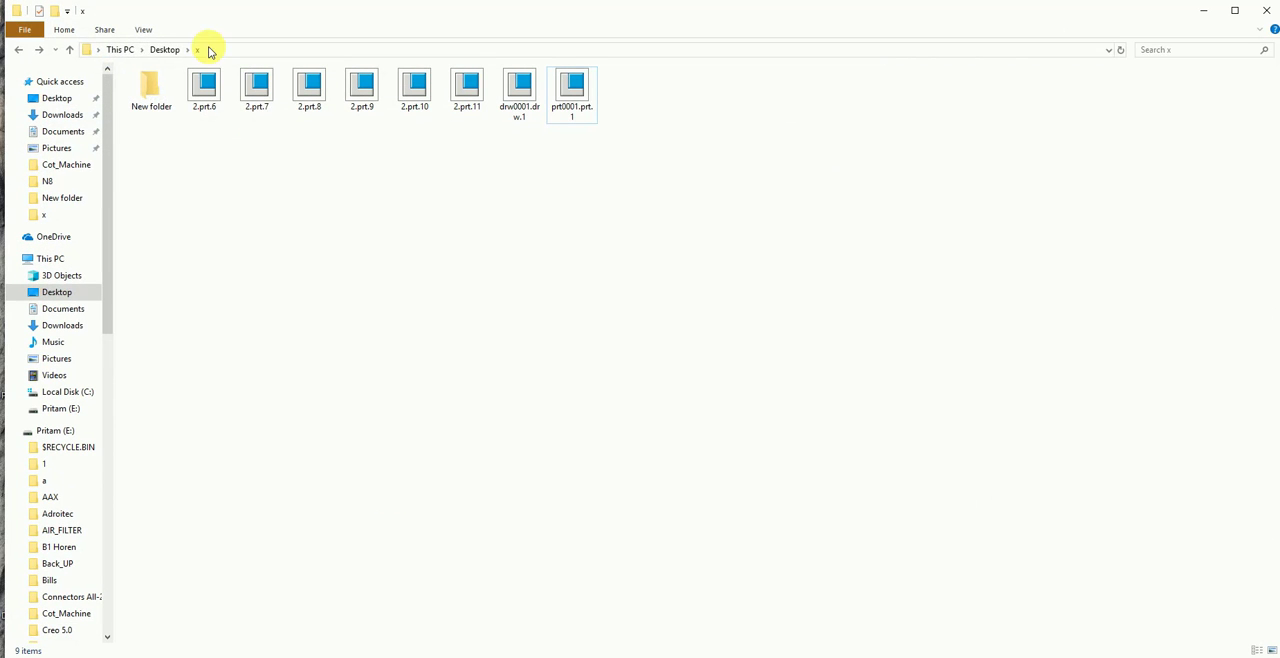
# - Copy the x folder's address in File Explorer and narrow the window so it sits beside the command prompt
pyautogui.click(190, 49)
pyautogui.rightClick(180, 51)
pyautogui.click(213, 96)
pyautogui.click(1041, 159)
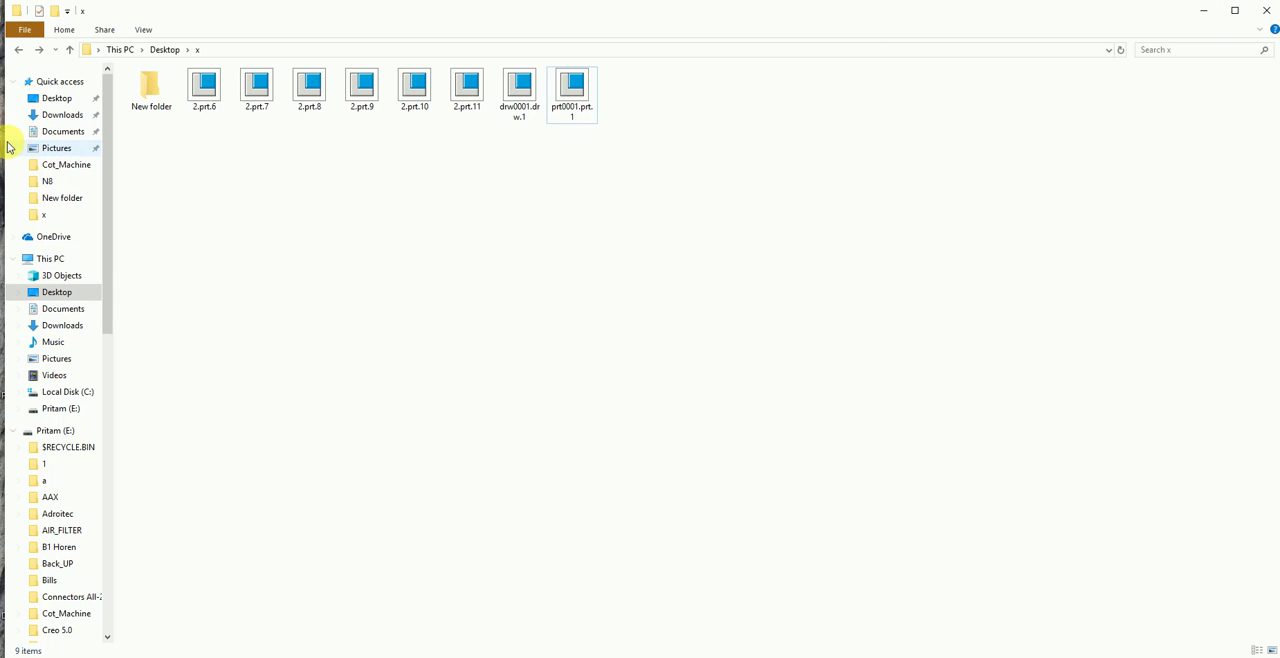
pyautogui.moveTo(10, 140); pyautogui.dragTo(851, 188)
# - Paste the copied folder address at the command prompt and clear the pasted text
pyautogui.click(490, 176)
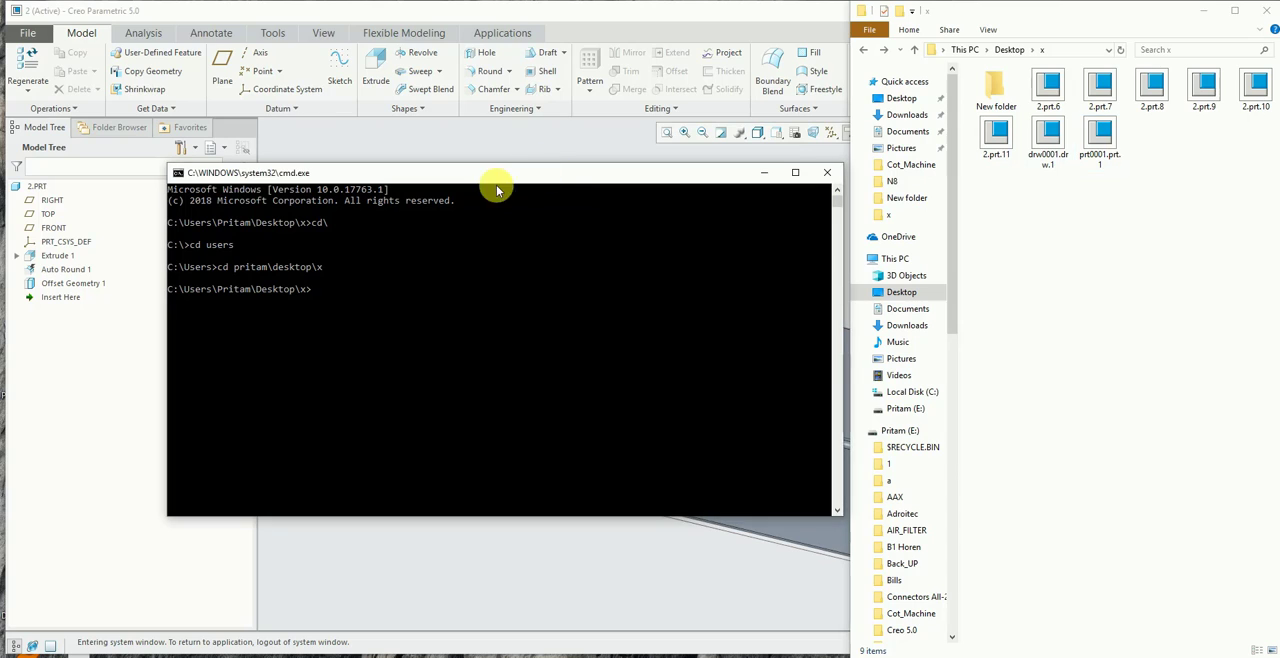
pyautogui.rightClick(483, 178)
pyautogui.moveTo(540, 280)
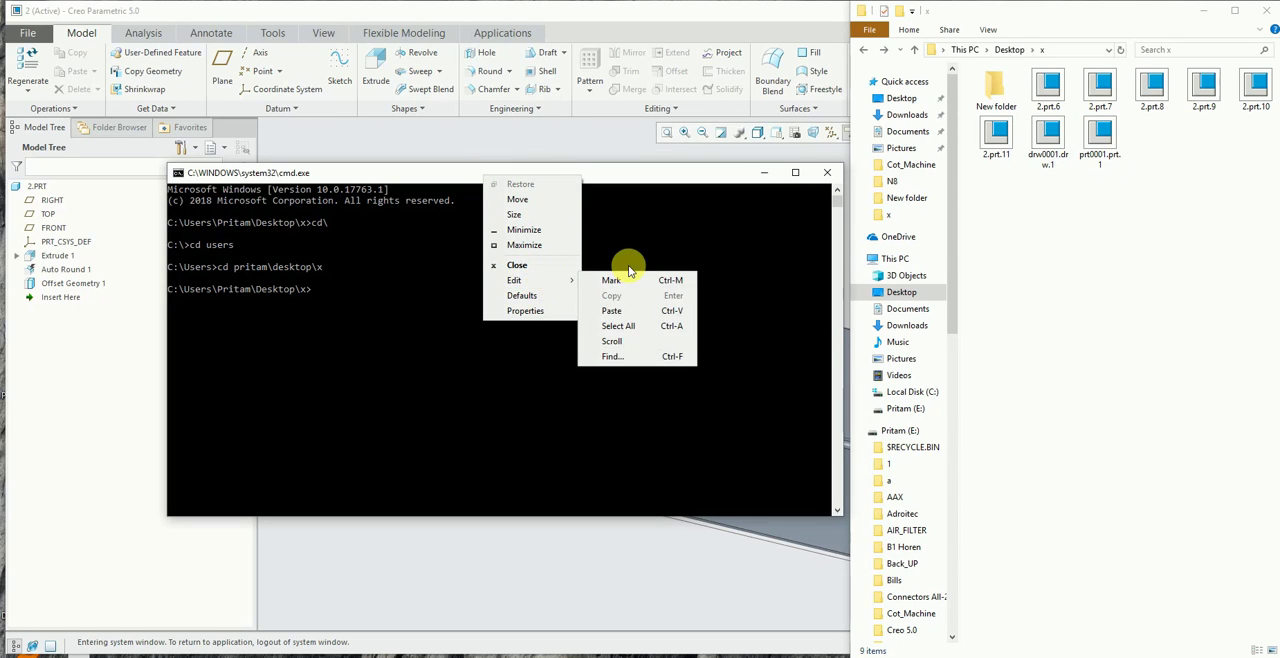
pyautogui.click(614, 310)
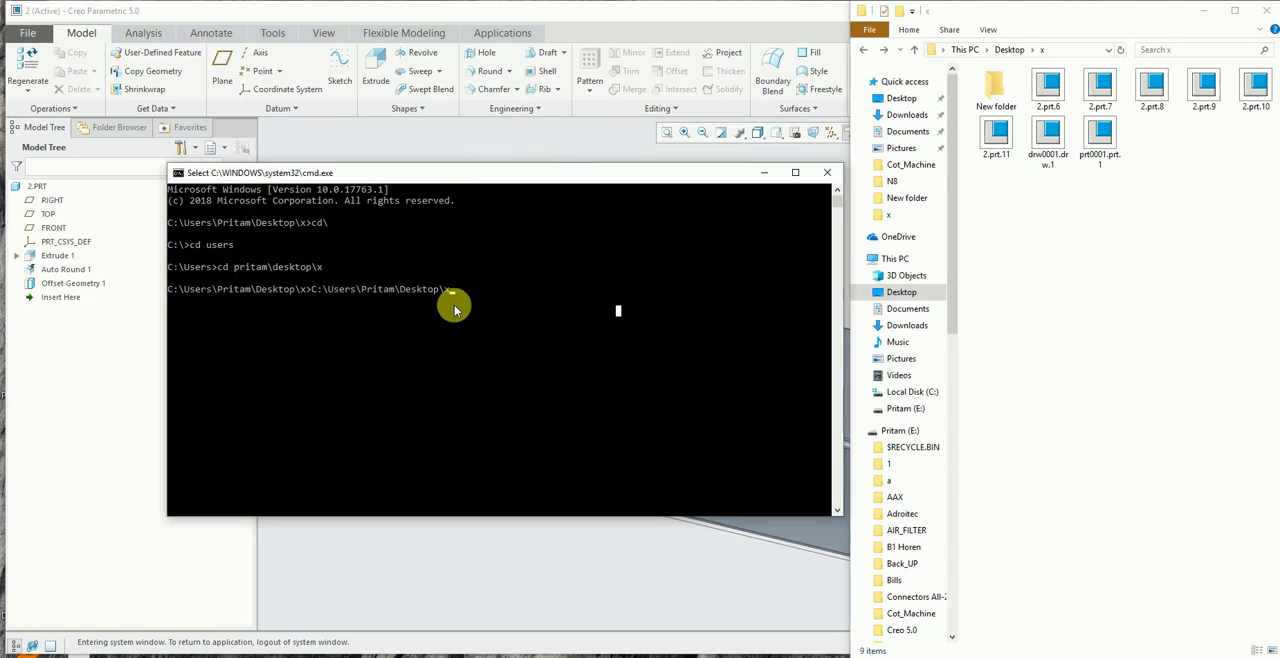
pyautogui.press('Escape')
pyautogui.press('BackSpace')
pyautogui.press('BackSpace')
pyautogui.press('BackSpace')
pyautogui.press('BackSpace')
pyautogui.press('BackSpace')
pyautogui.press('BackSpace')
pyautogui.press('BackSpace')
pyautogui.press('BackSpace')
pyautogui.press('BackSpace')
pyautogui.press('BackSpace')
pyautogui.press('BackSpace')
pyautogui.press('BackSpace')
pyautogui.press('BackSpace')
pyautogui.press('BackSpace')
pyautogui.press('BackSpace')
pyautogui.press('BackSpace')
pyautogui.press('BackSpace')
pyautogui.press('BackSpace')
pyautogui.press('BackSpace')
pyautogui.press('BackSpace')
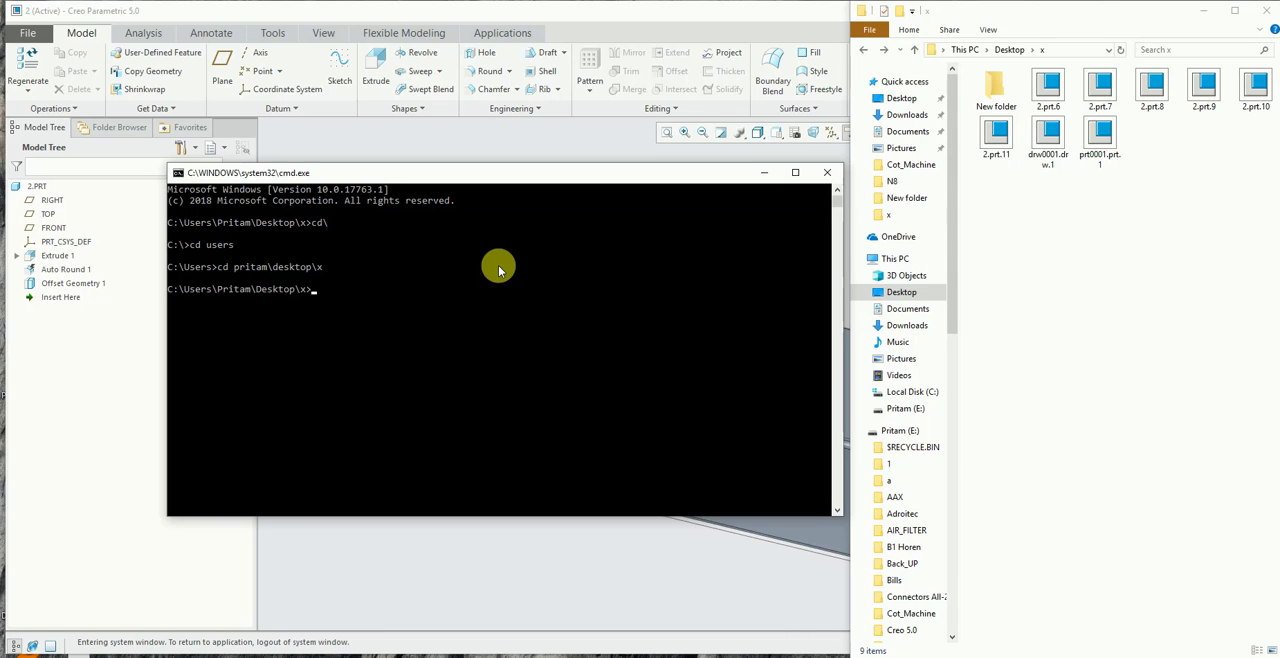
# - Run purge in the x folder with File Explorer beside the command prompt, close the prompt and minimize File Explorer
pyautogui.write('purge')
pyautogui.moveTo(656, 175); pyautogui.dragTo(503, 177)
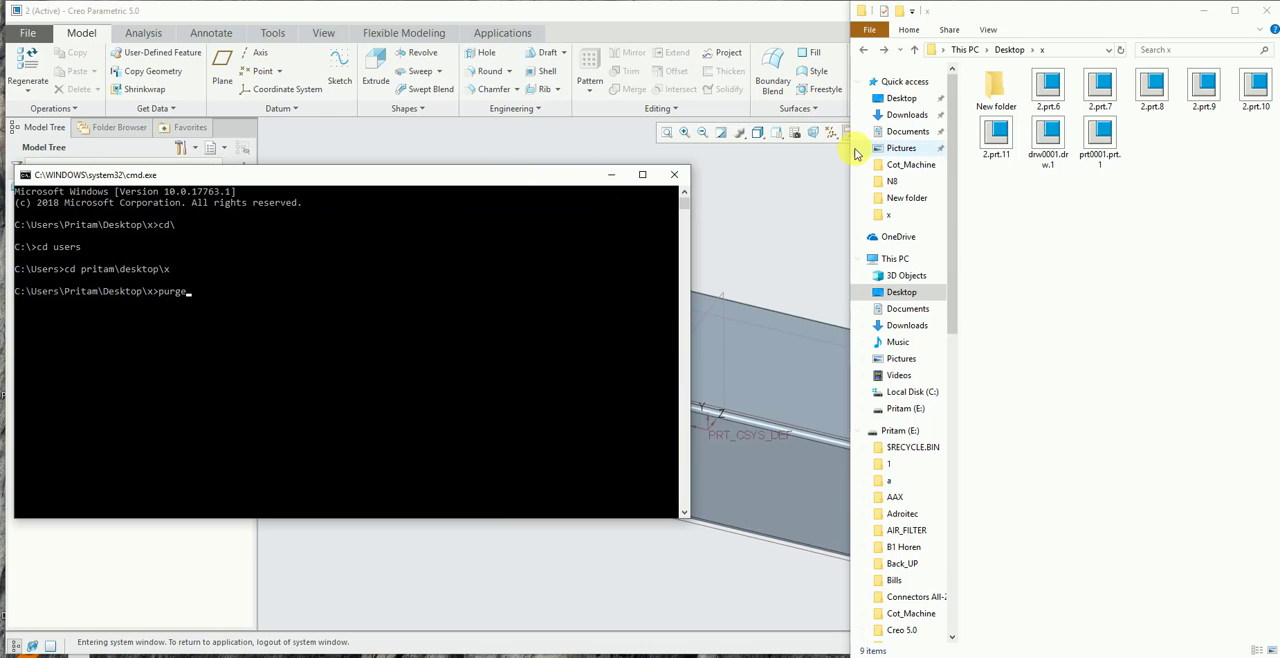
pyautogui.moveTo(856, 151); pyautogui.dragTo(703, 164)
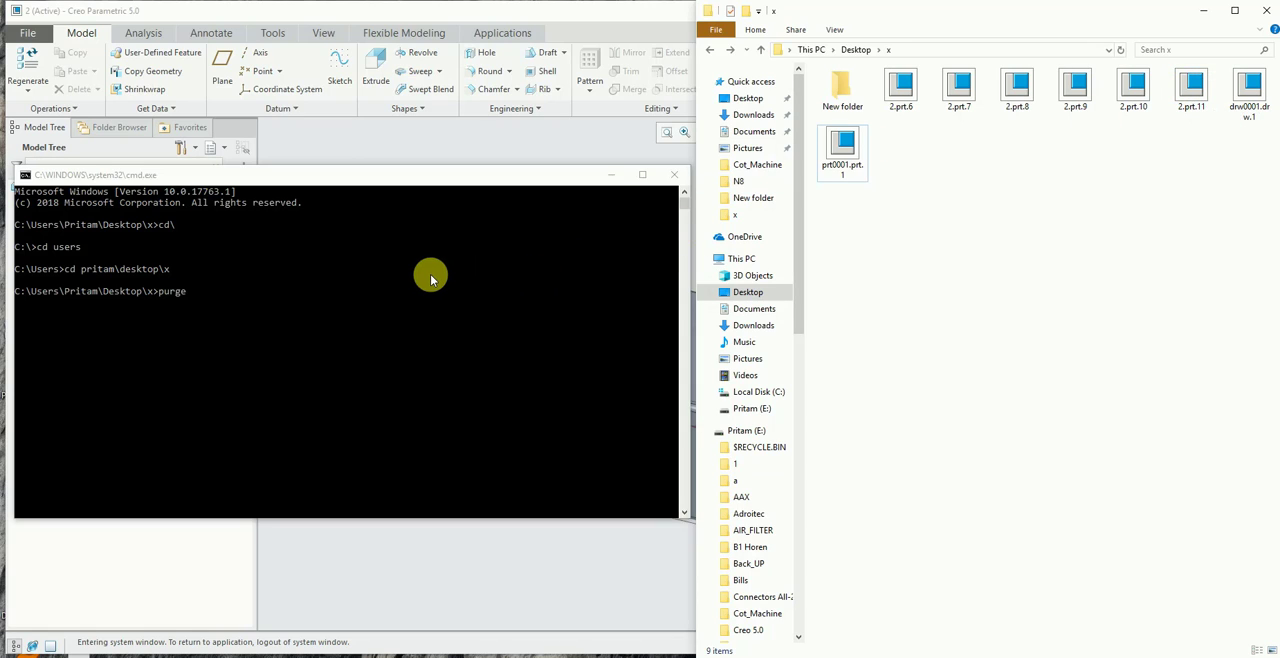
pyautogui.click(407, 309)
pyautogui.write('purge')
pyautogui.press('Return')
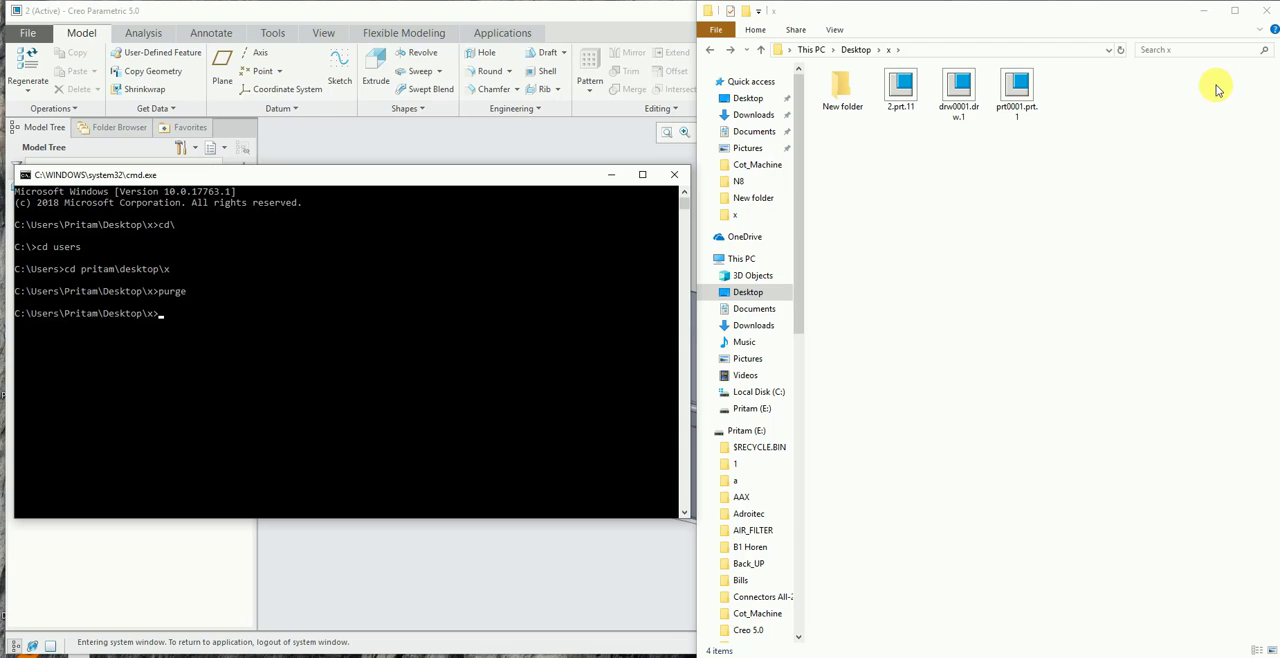
pyautogui.click(675, 177)
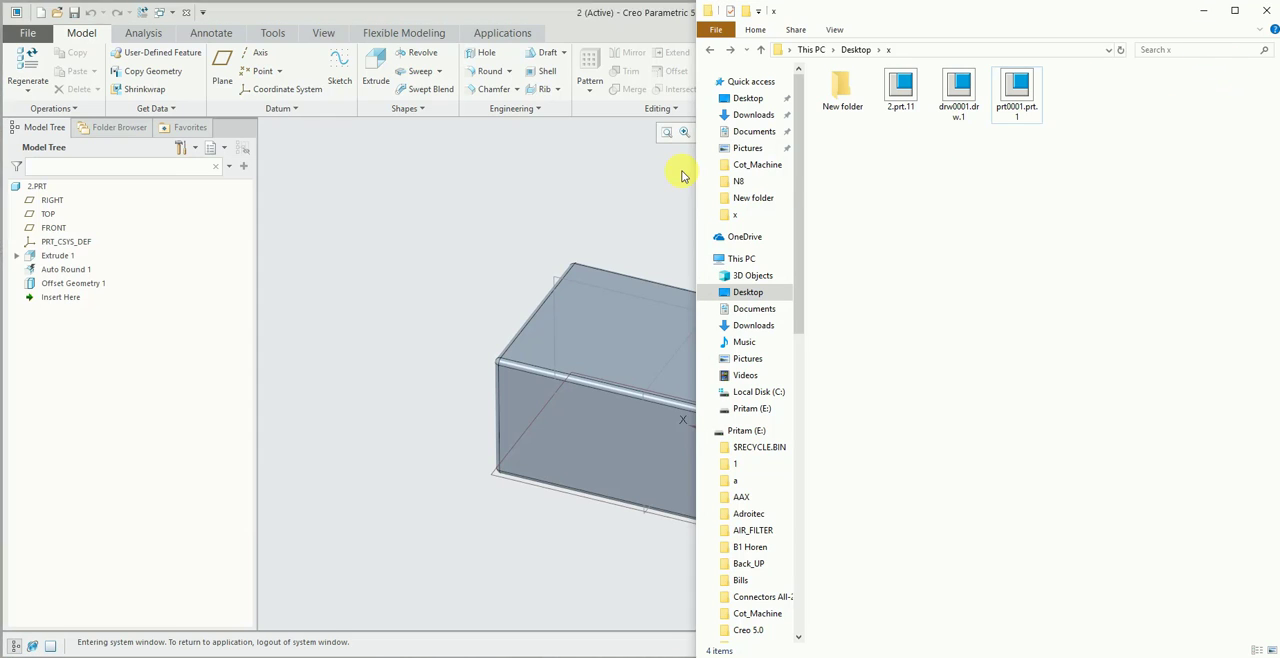
pyautogui.click(1202, 12)
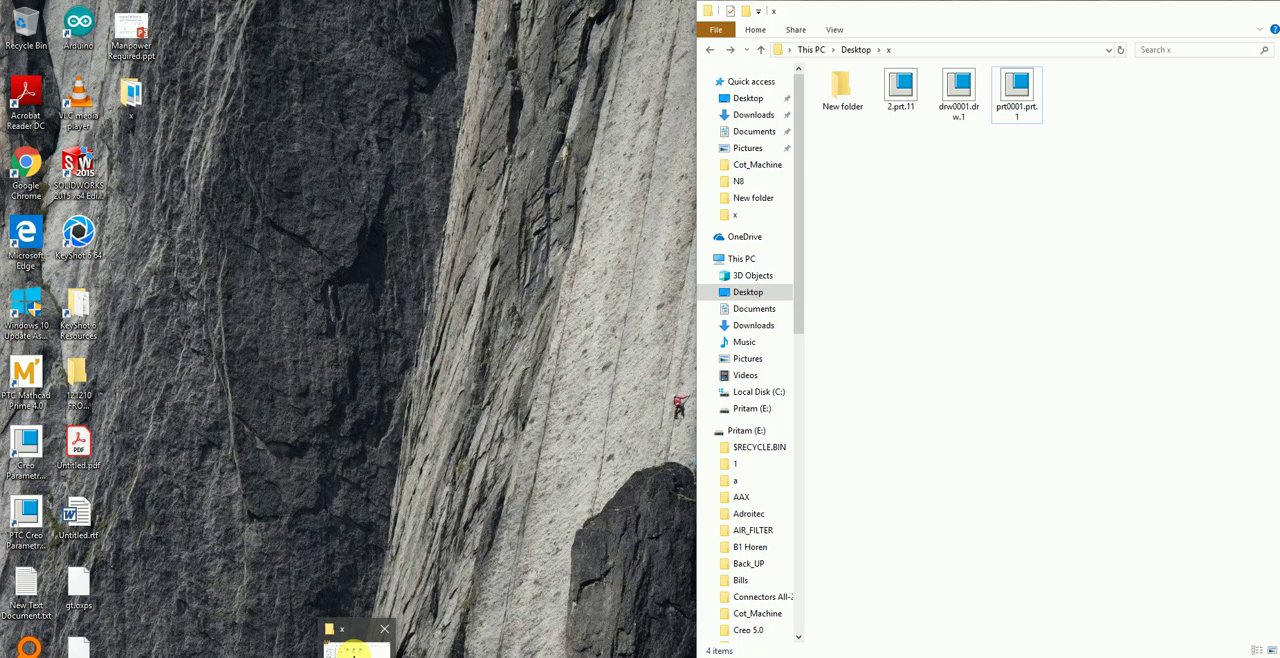
# - Switch to File Explorer, go to This PC, and open and close the system properties
pyautogui.moveTo(352, 648)
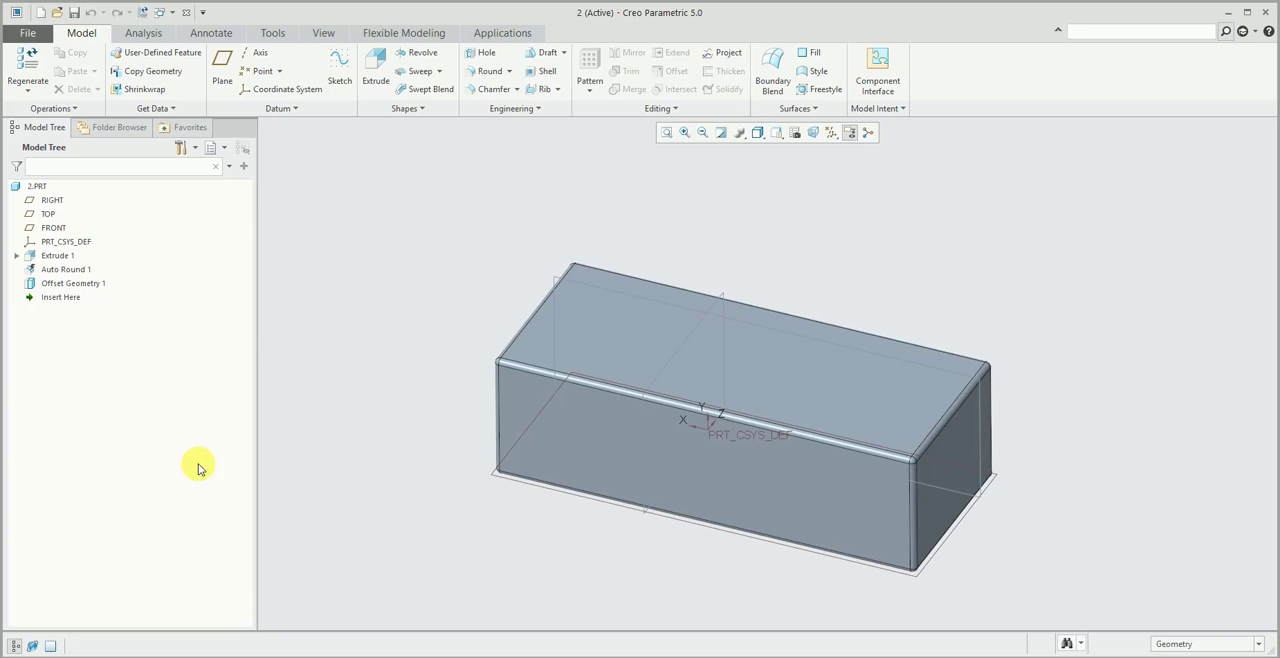
pyautogui.moveTo(358, 655); pyautogui.dragTo(372, 657, button='middle')
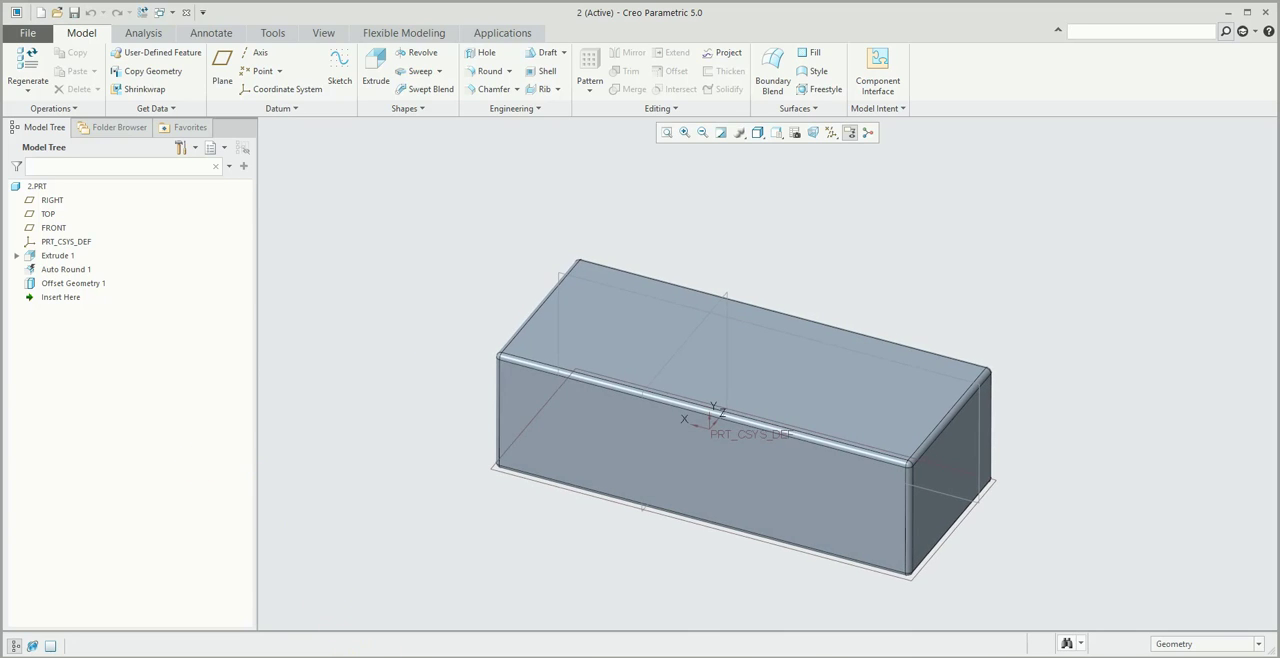
pyautogui.click(362, 656)
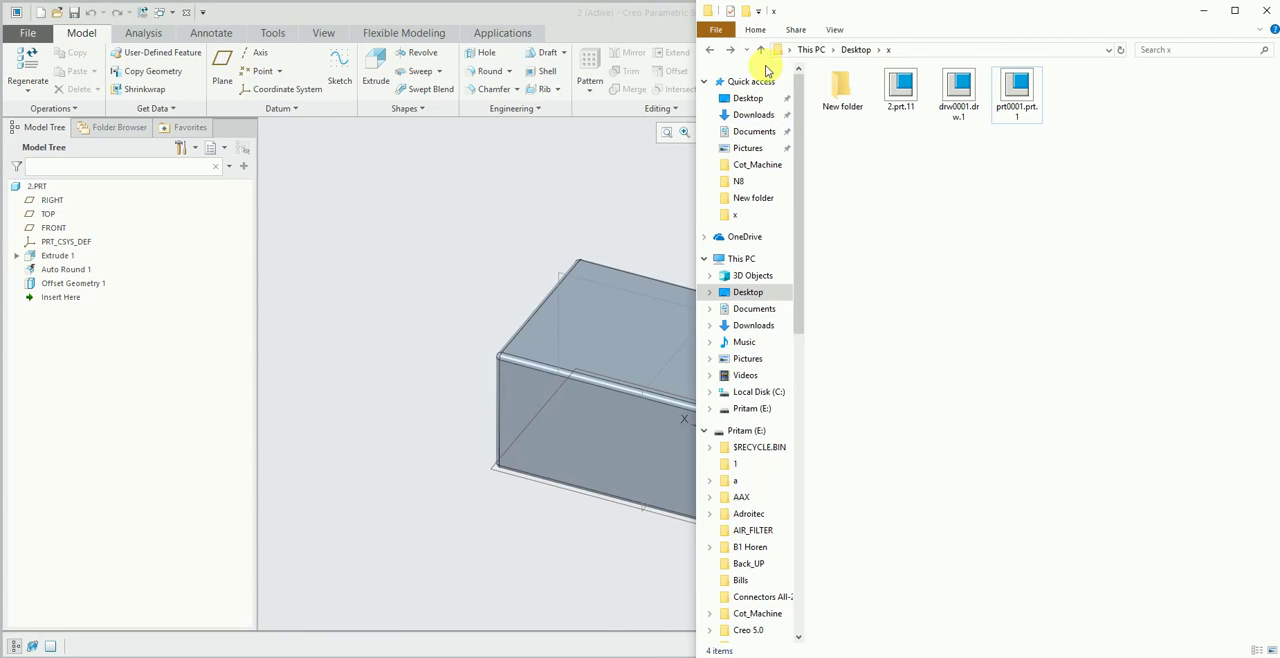
pyautogui.click(740, 258)
pyautogui.click(812, 28)
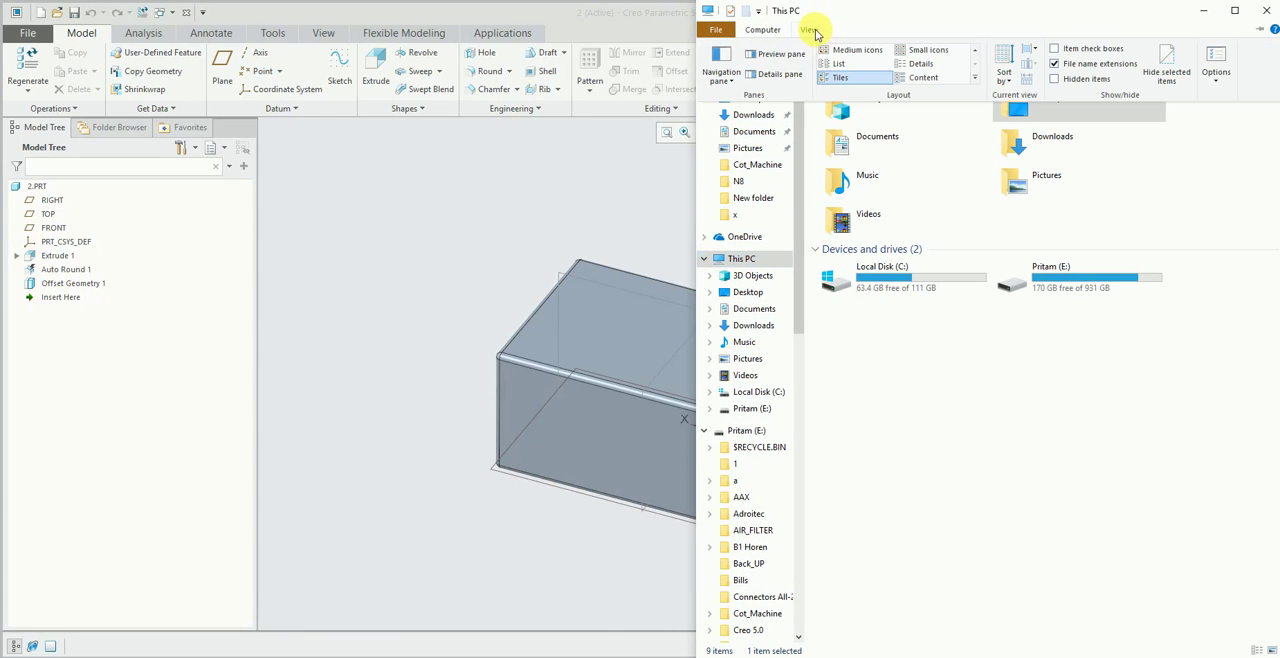
pyautogui.click(760, 28)
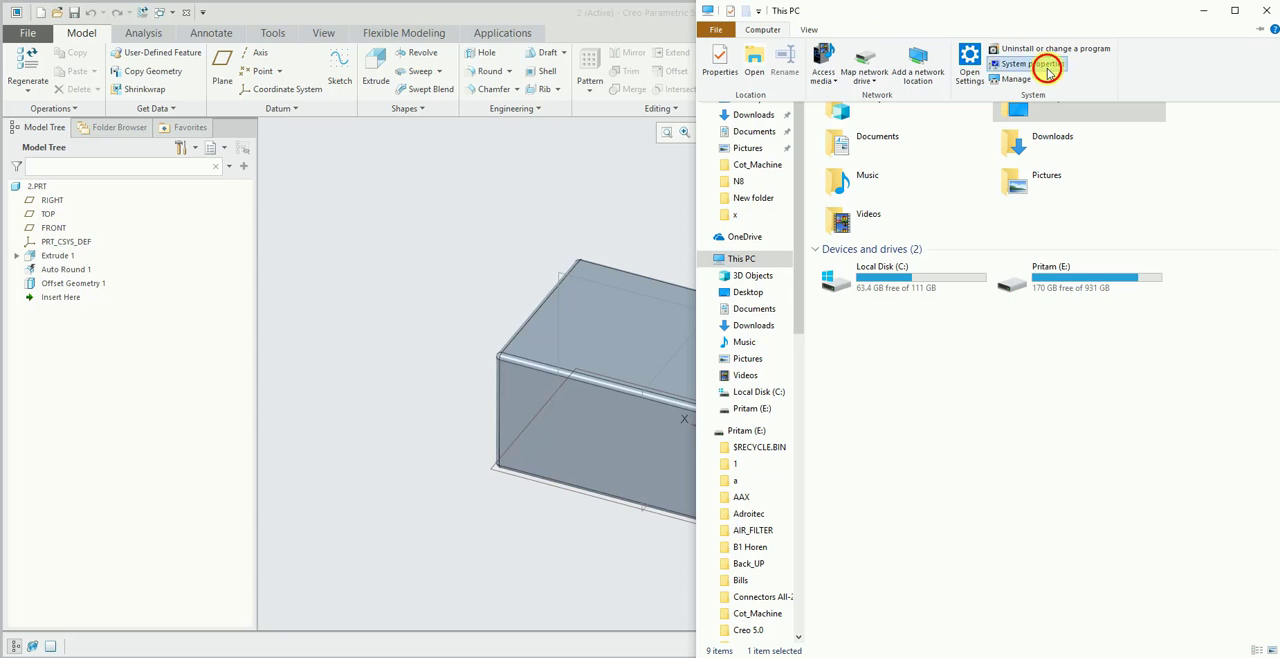
pyautogui.click(1042, 64)
pyautogui.click(1266, 12)
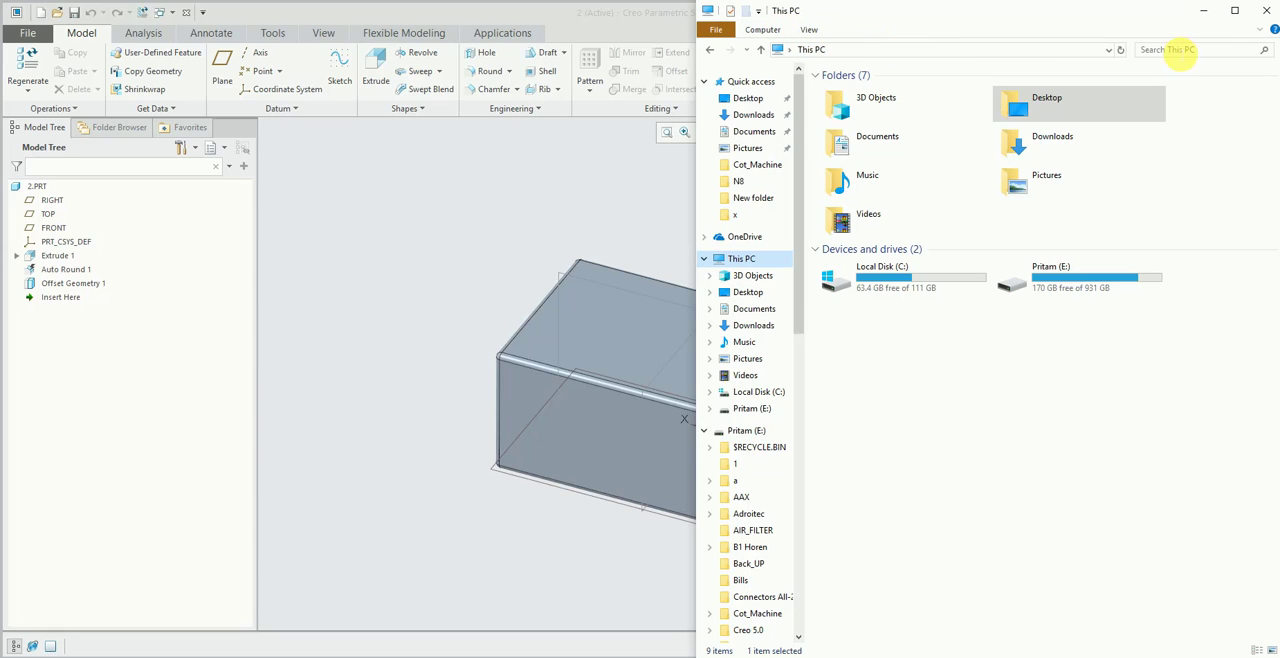
pyautogui.click(1176, 50)
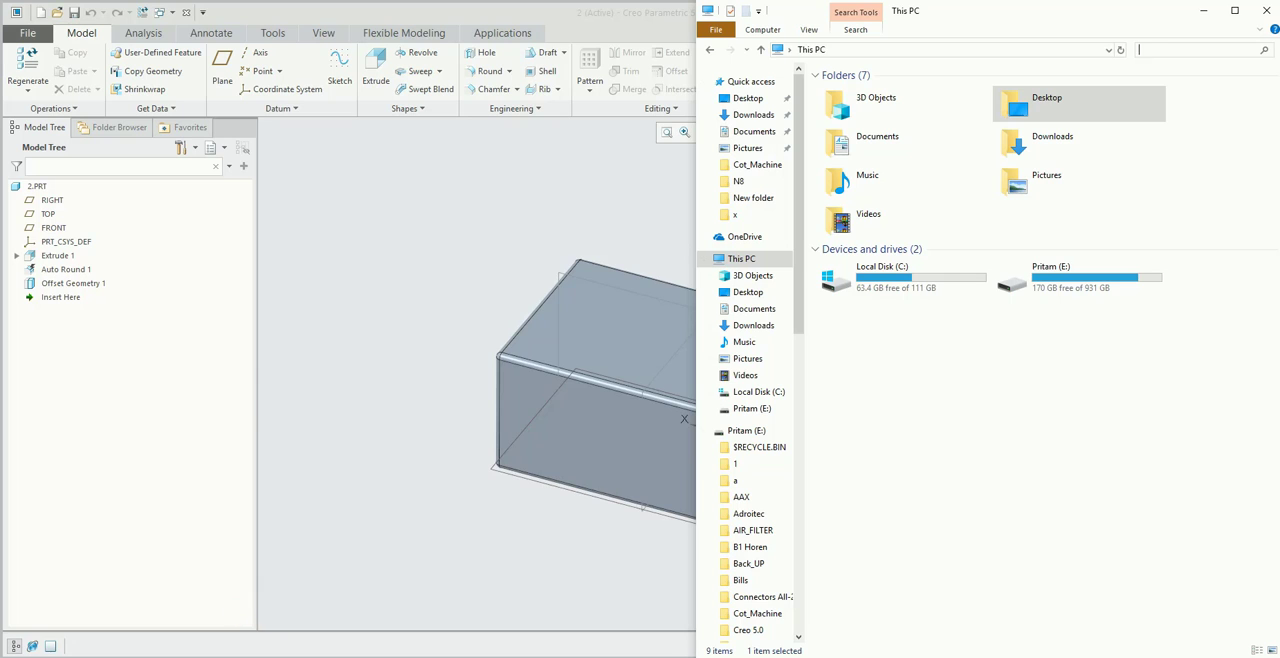
# - Search Windows for "envi", open Edit the system environment variables and show the Environment Variables dialog
pyautogui.press('super')
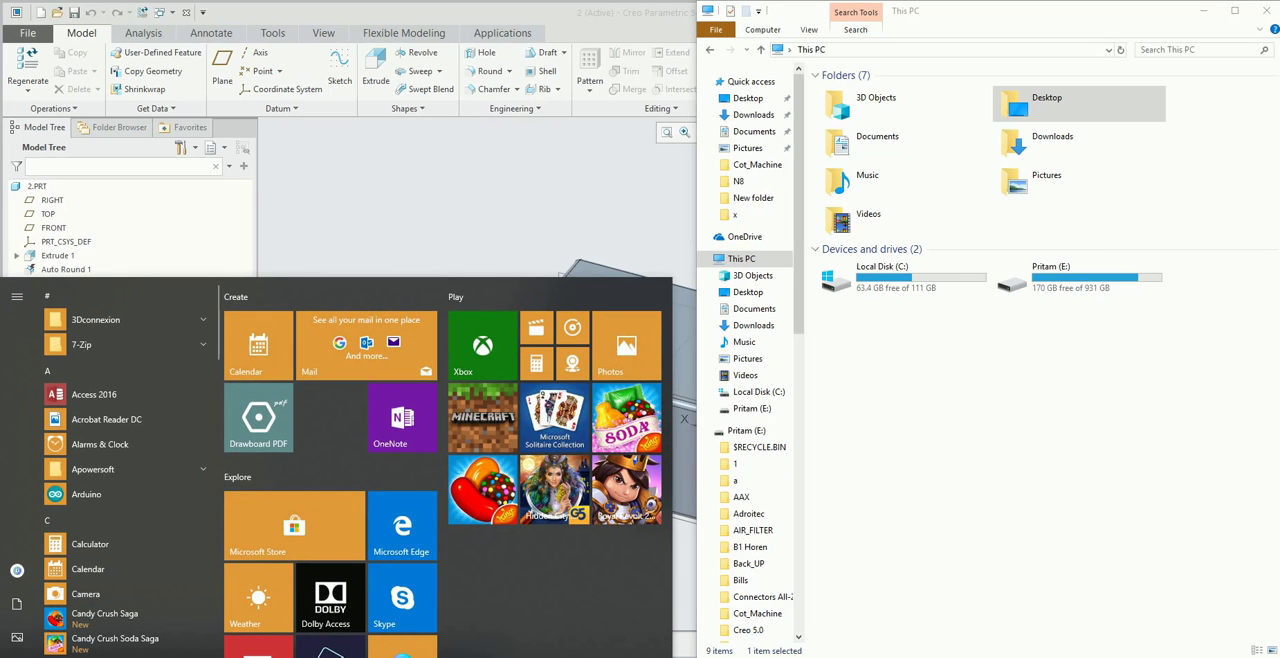
pyautogui.write('envi')
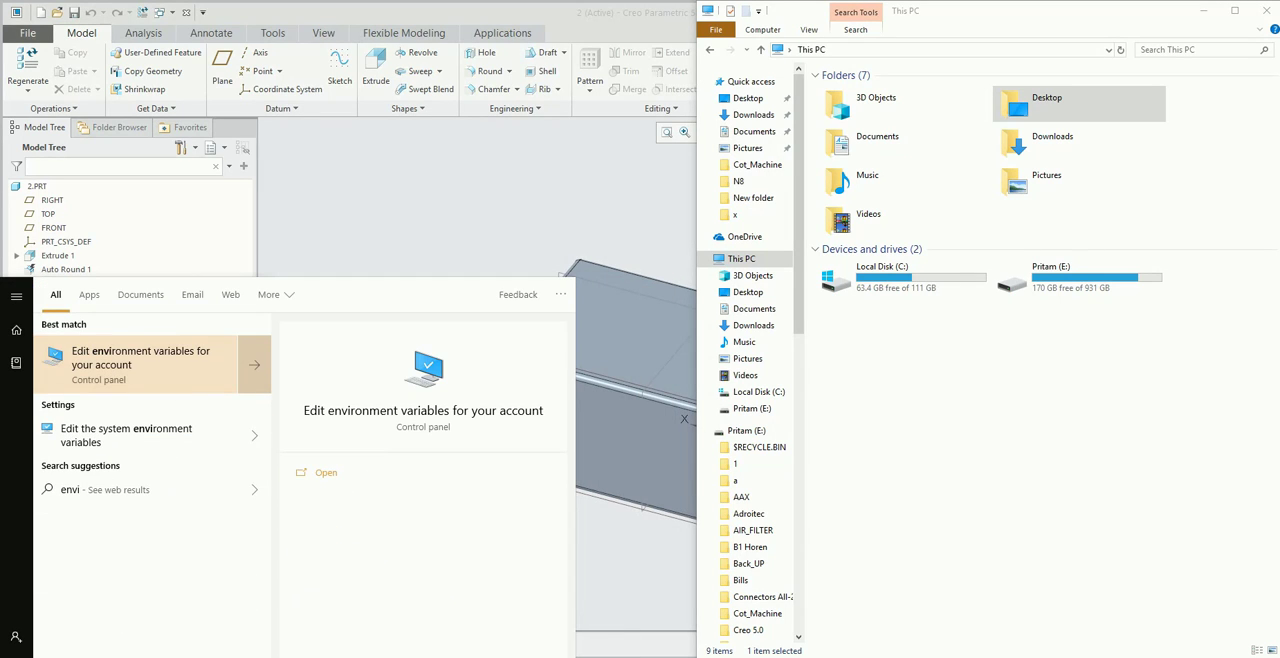
pyautogui.click(160, 430)
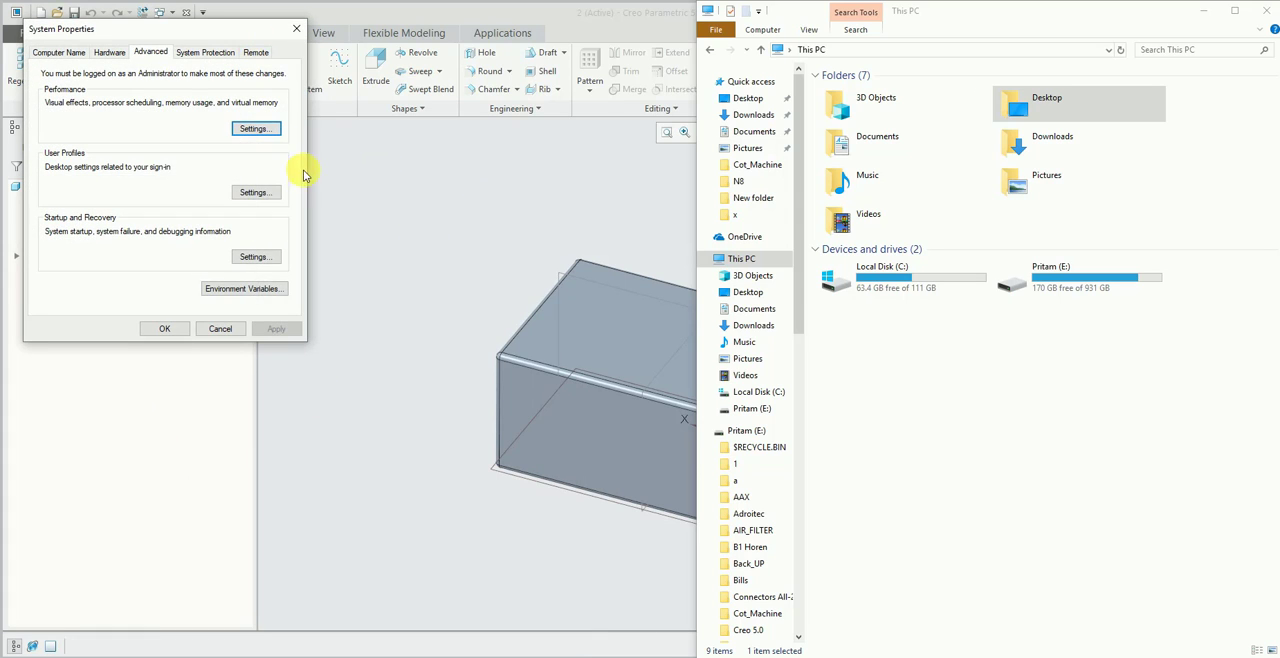
pyautogui.click(250, 288)
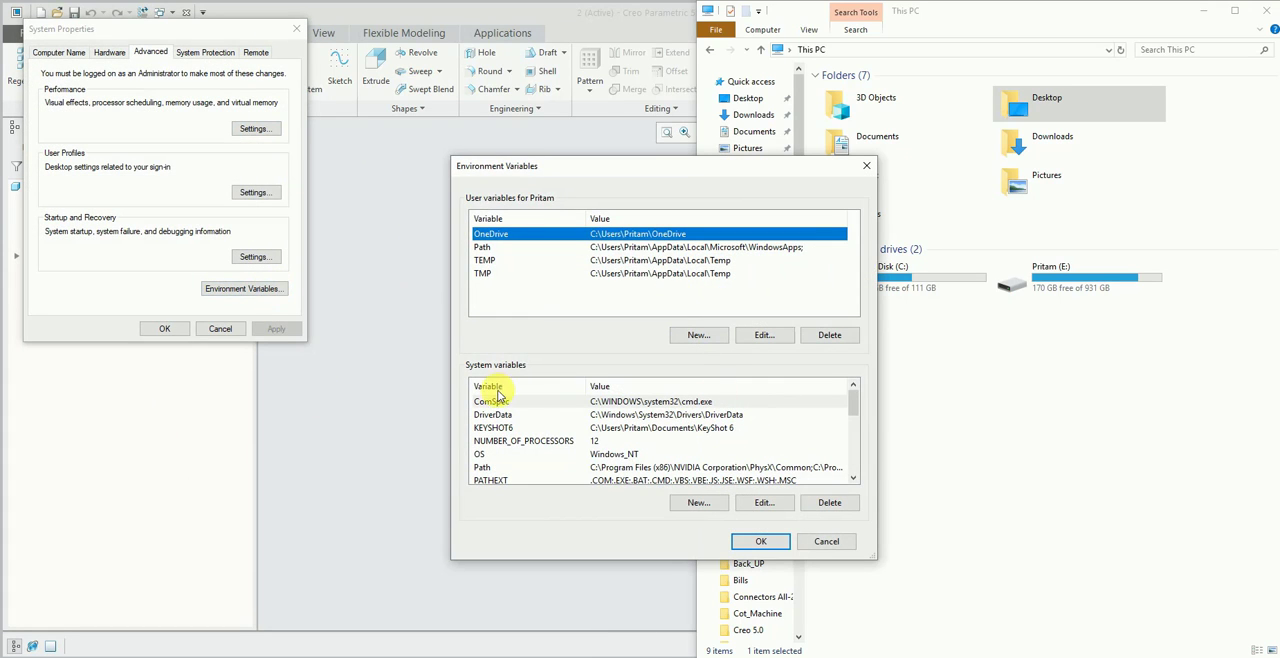
# - Find the Path entry among the system variables and view its list of folders
pyautogui.moveTo(851, 395); pyautogui.dragTo(846, 420)
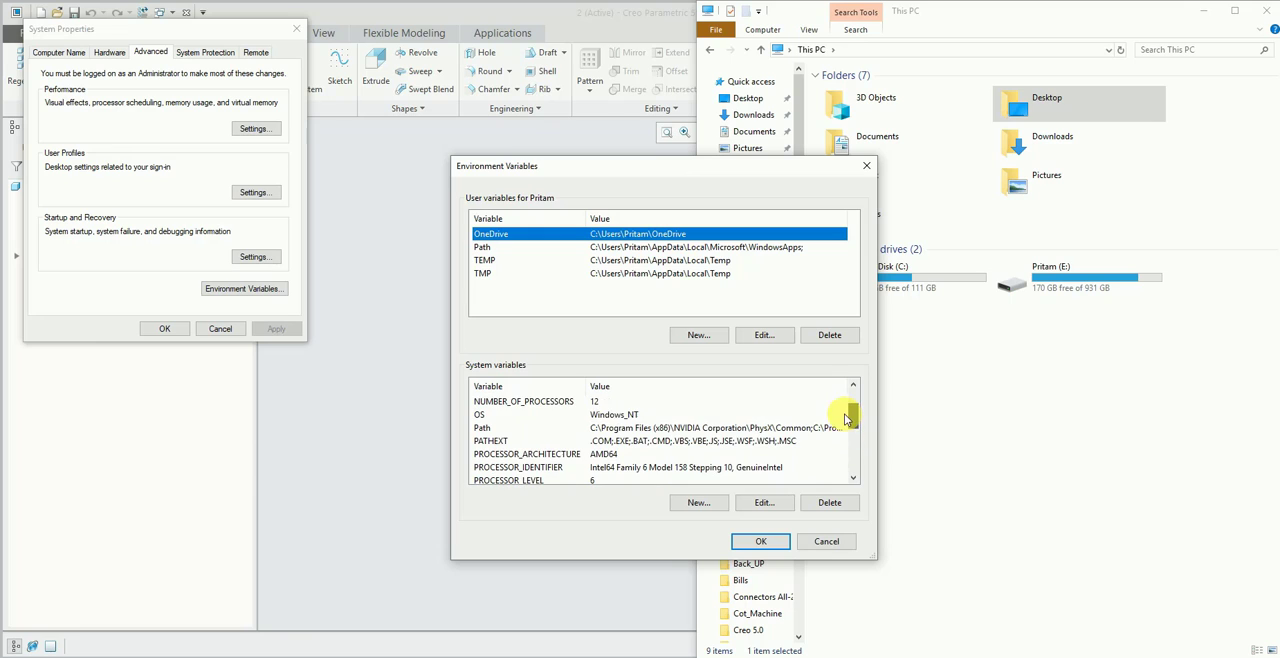
pyautogui.click(496, 430)
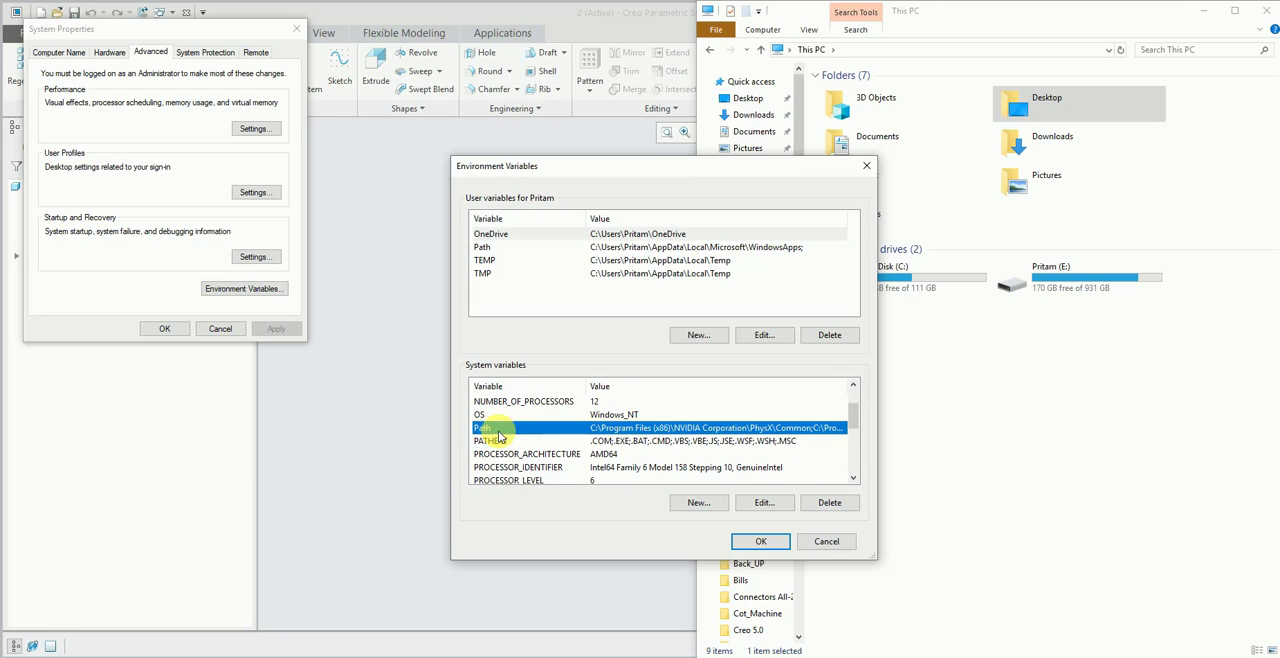
pyautogui.scroll(-2, 530, 434)
pyautogui.scroll(3, 600, 432)
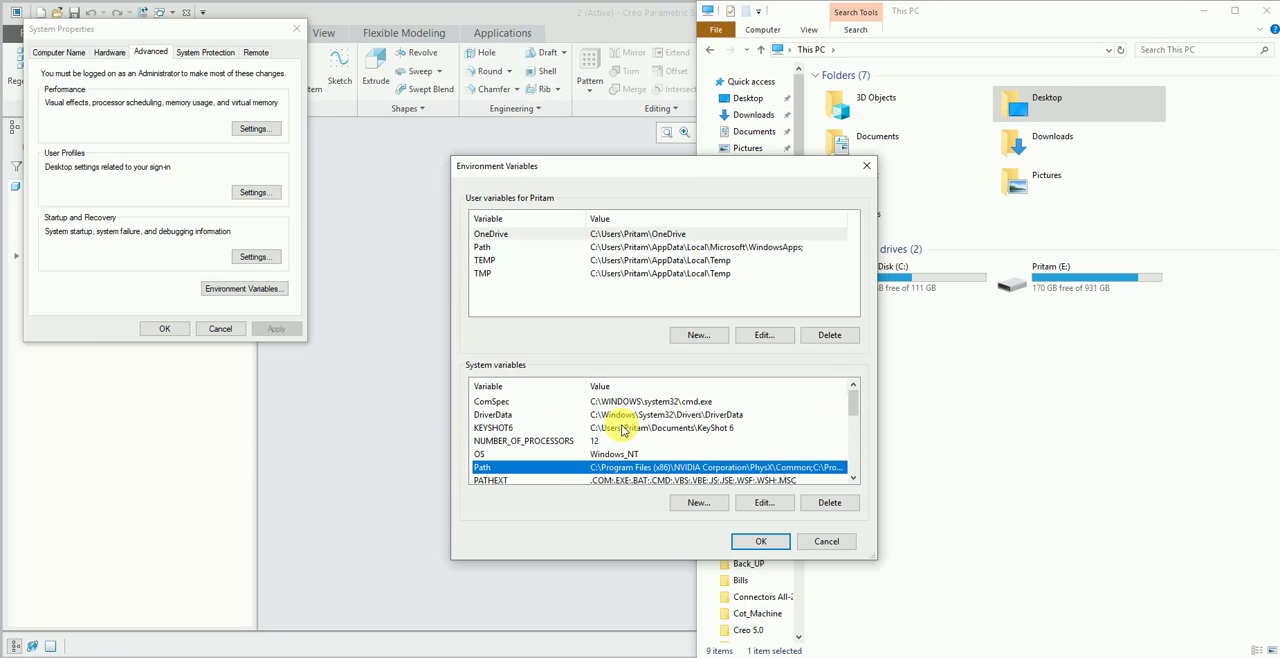
pyautogui.click(854, 478)
pyautogui.click(854, 478)
pyautogui.click(854, 478)
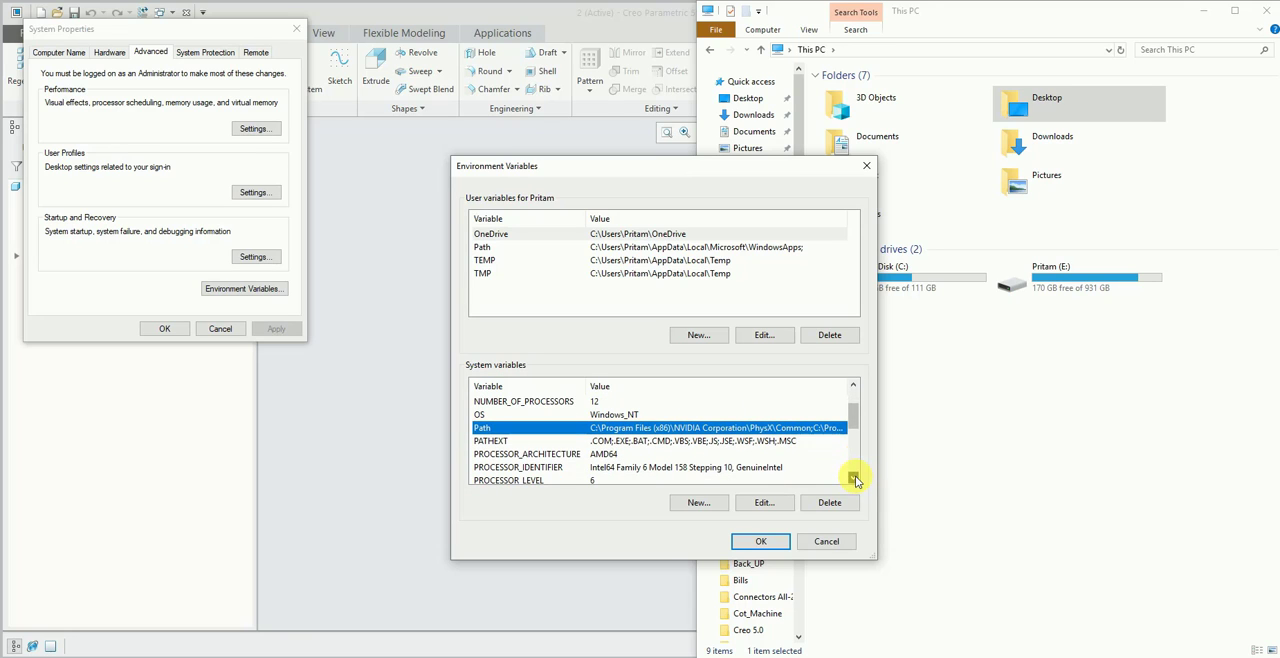
pyautogui.moveTo(853, 421)
pyautogui.mouseDown()
pyautogui.moveTo(853, 458)
pyautogui.moveTo(853, 416)
pyautogui.mouseUp()
pyautogui.click(765, 502)
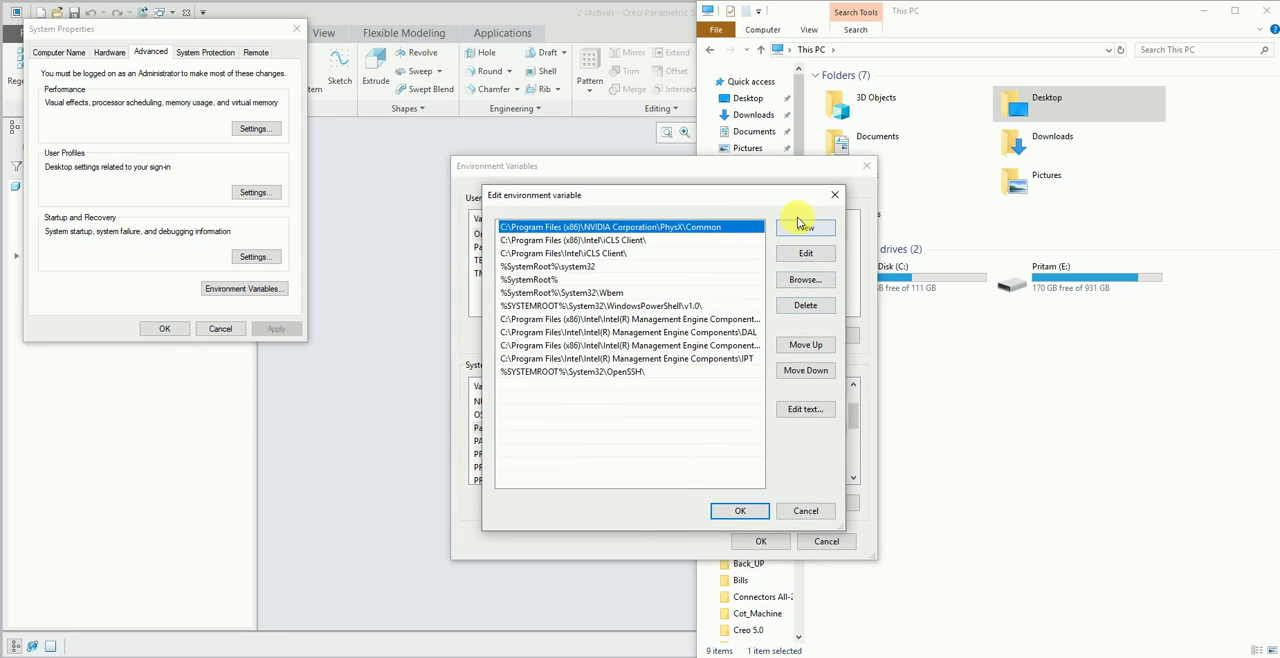
pyautogui.click(835, 195)
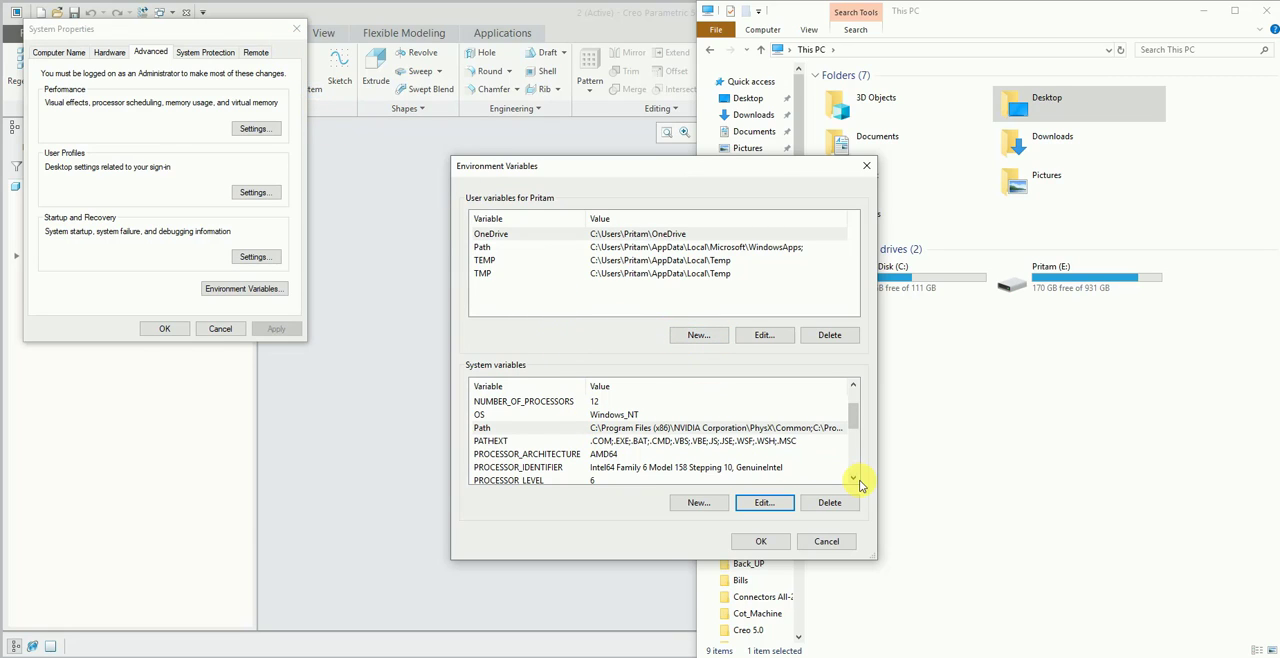
# - Reopen the system Path variable, start a new blank entry and cancel the edit
pyautogui.click(724, 428)
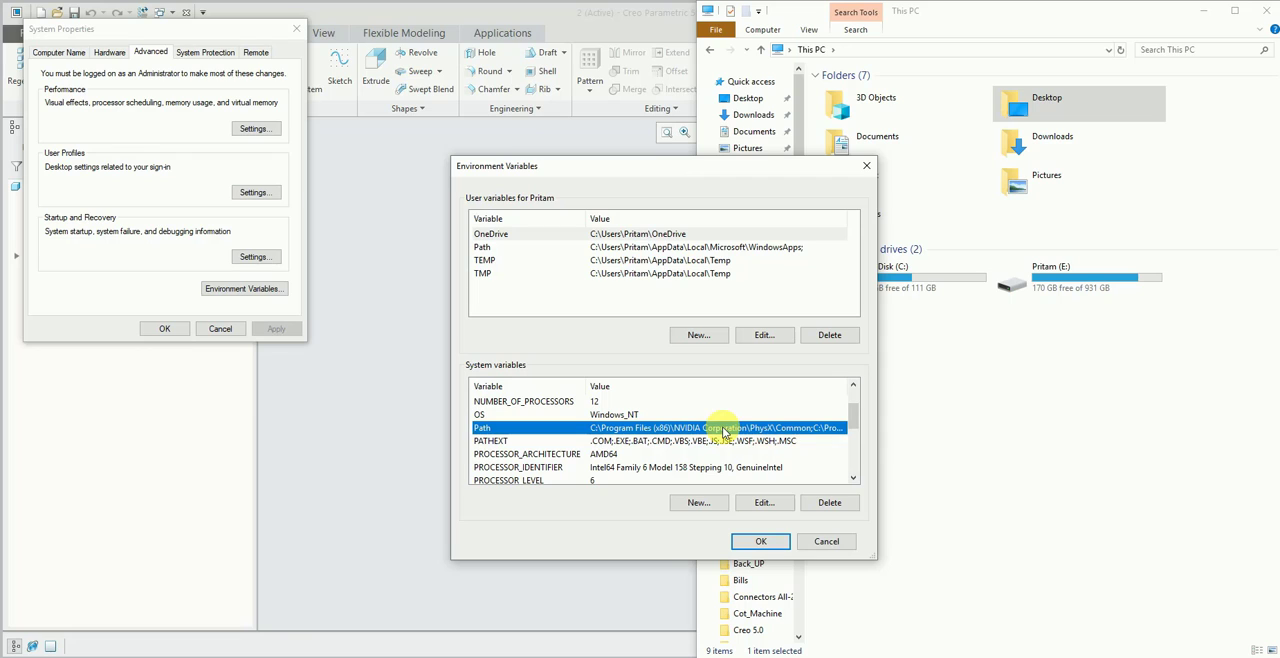
pyautogui.scroll(-3, 855, 483)
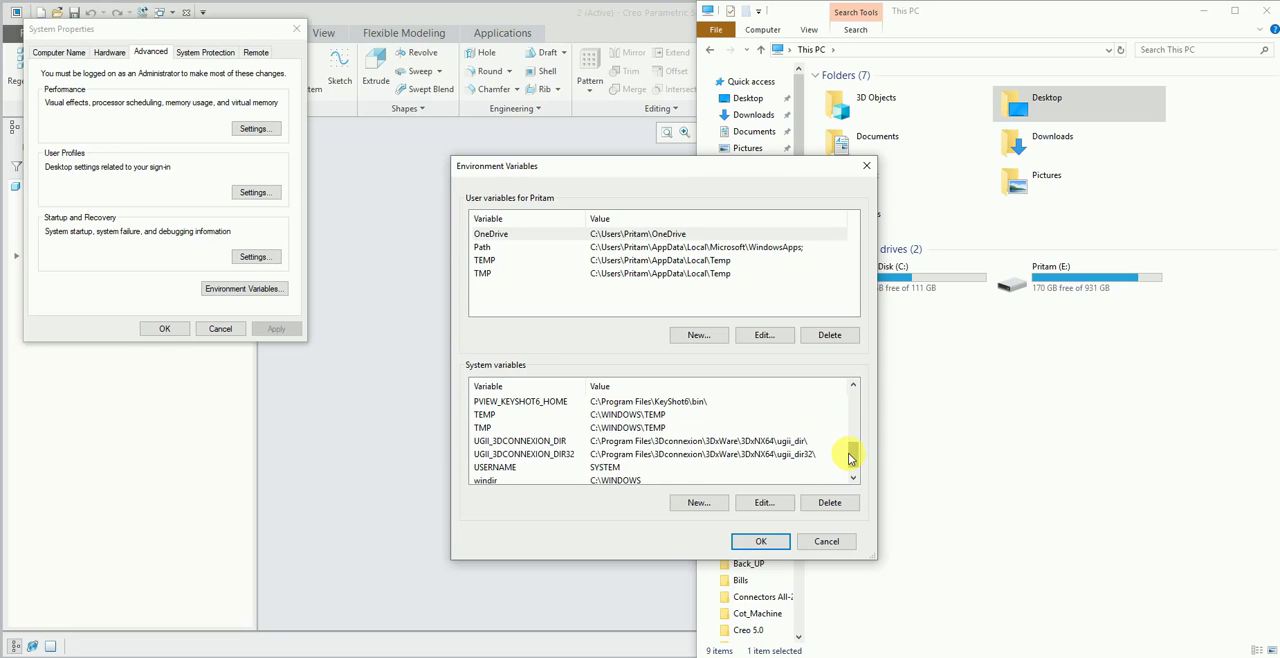
pyautogui.moveTo(854, 457); pyautogui.dragTo(865, 390)
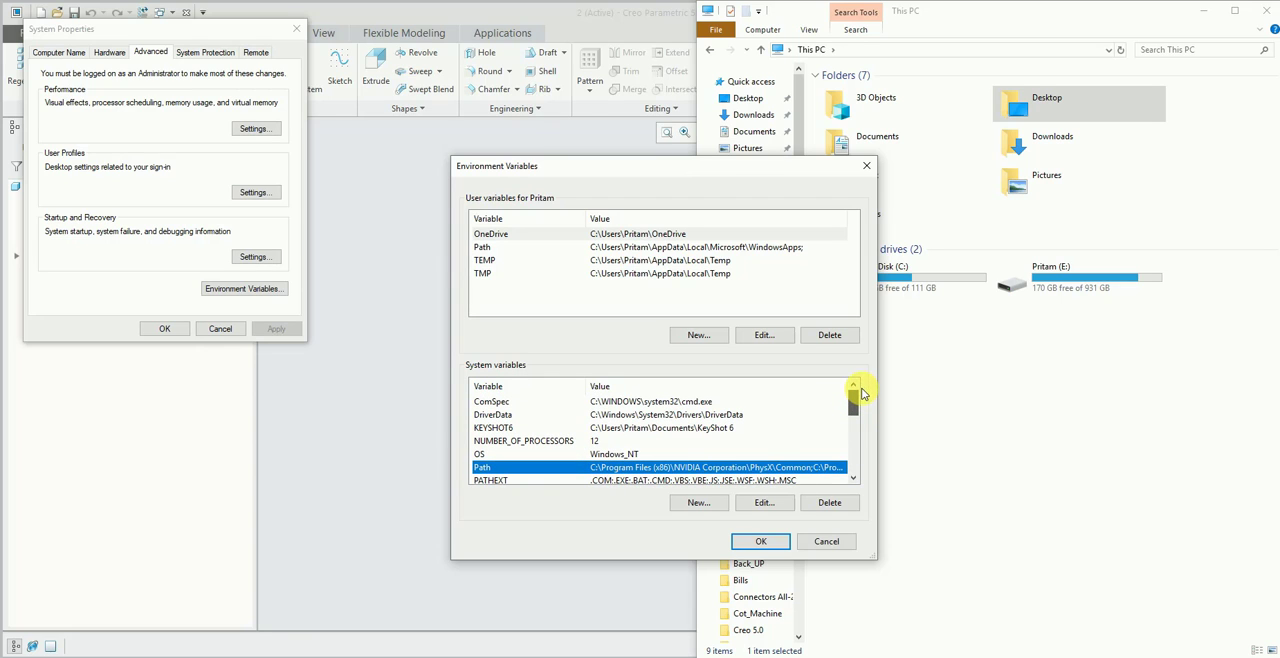
pyautogui.click(765, 502)
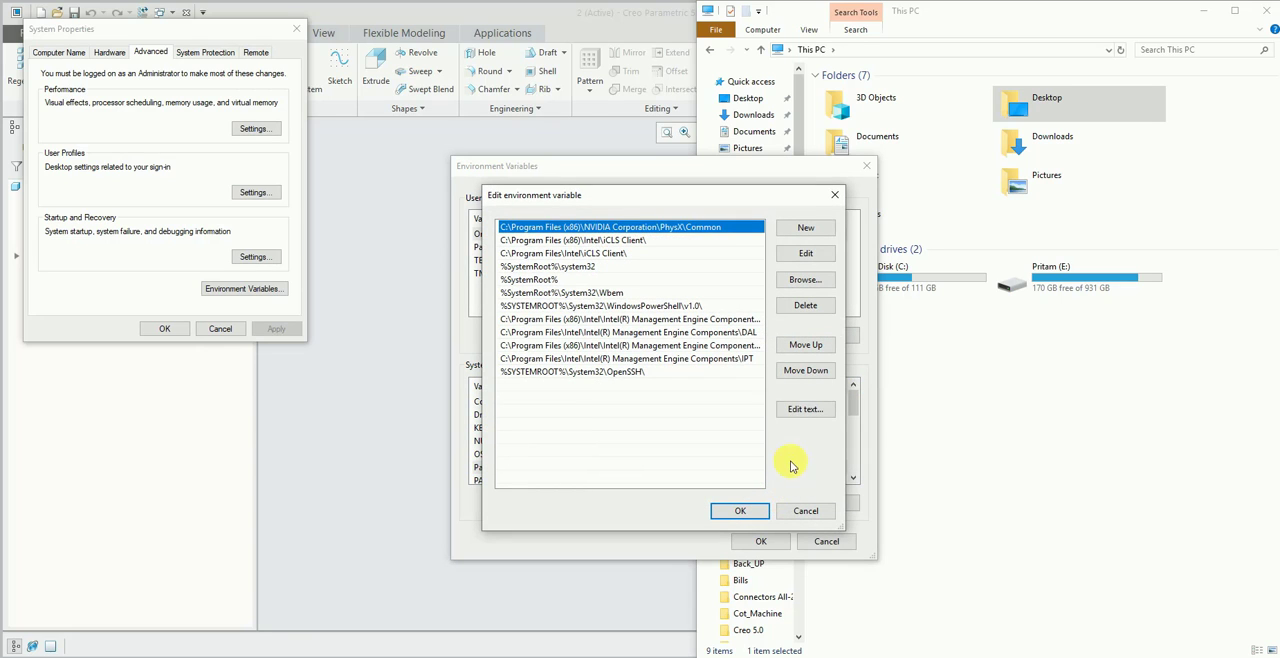
pyautogui.click(806, 228)
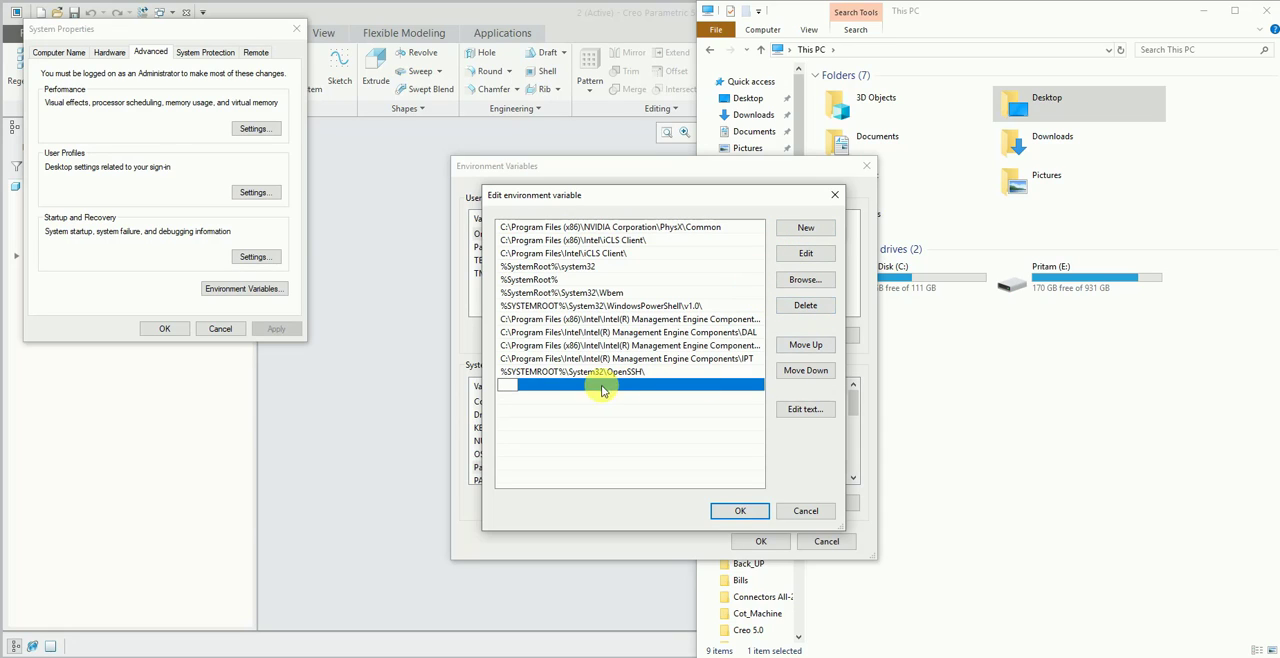
pyautogui.click(806, 511)
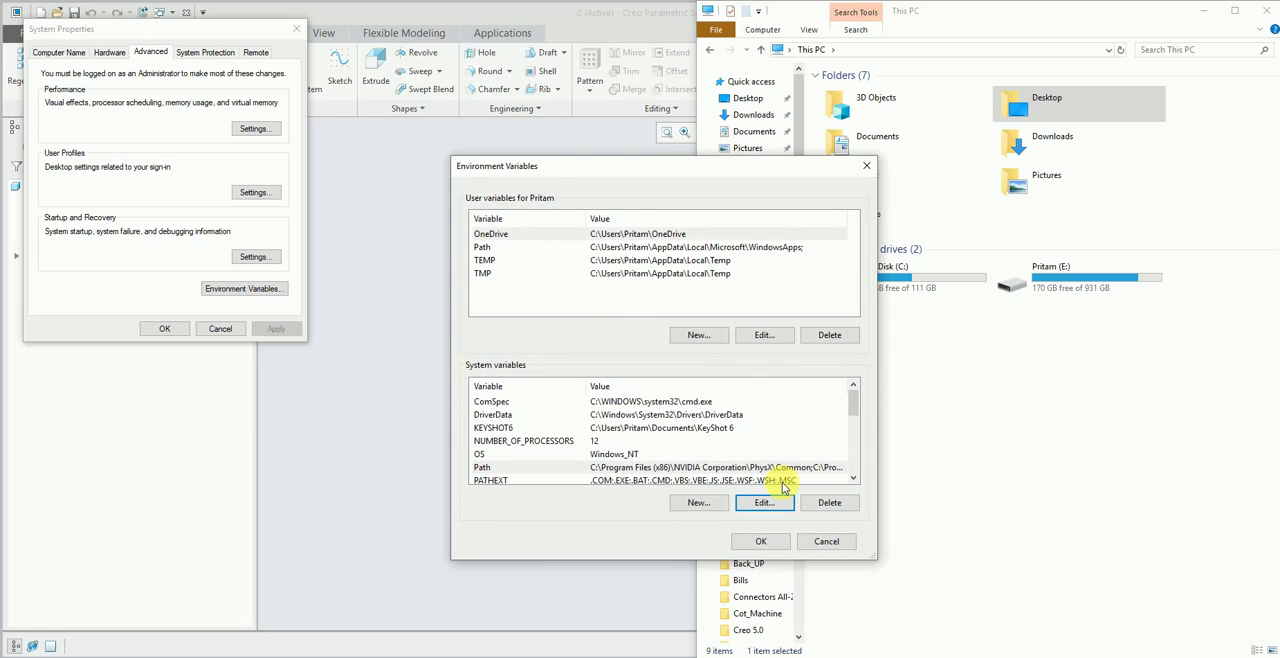
# - Cancel the Environment Variables and System Properties dialogs and move the File Explorer window over the Creo model area
pyautogui.click(826, 541)
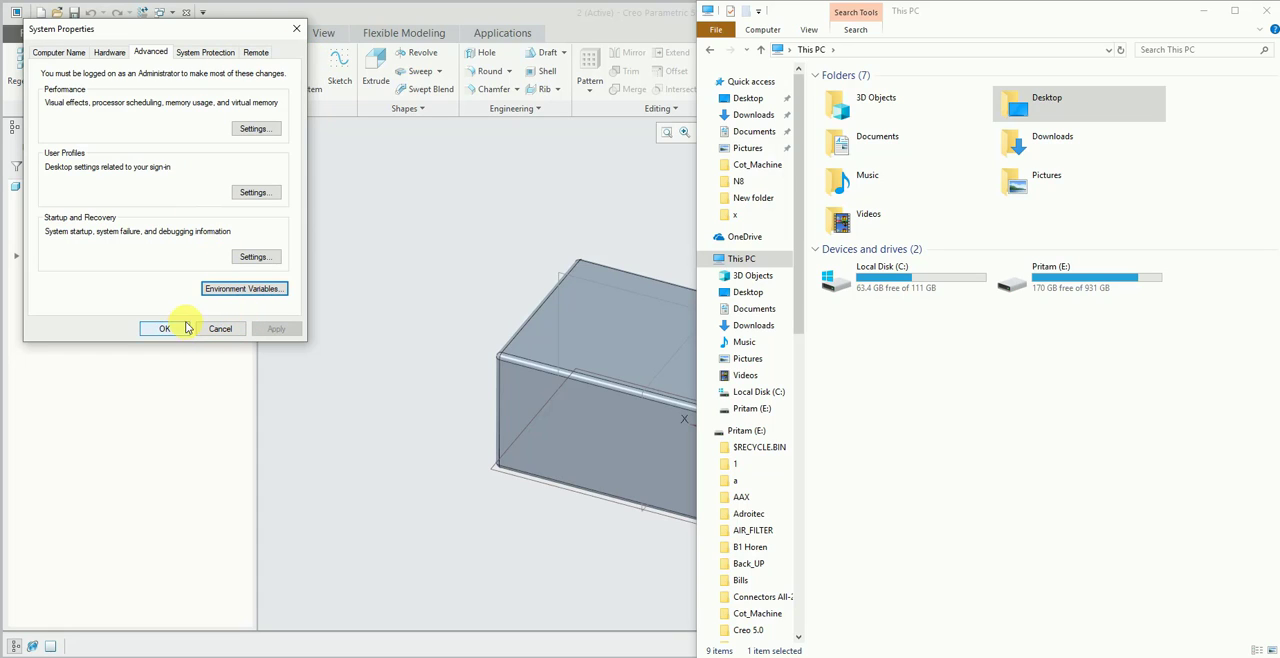
pyautogui.click(228, 329)
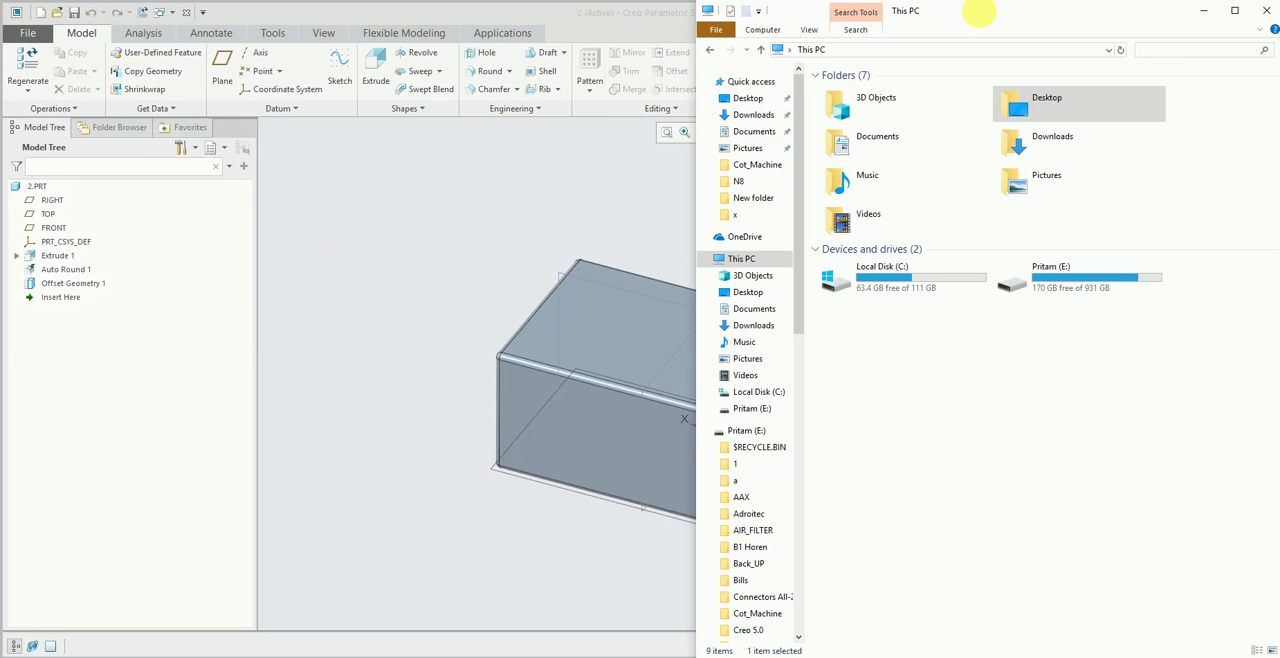
pyautogui.moveTo(977, 14); pyautogui.dragTo(665, 23)
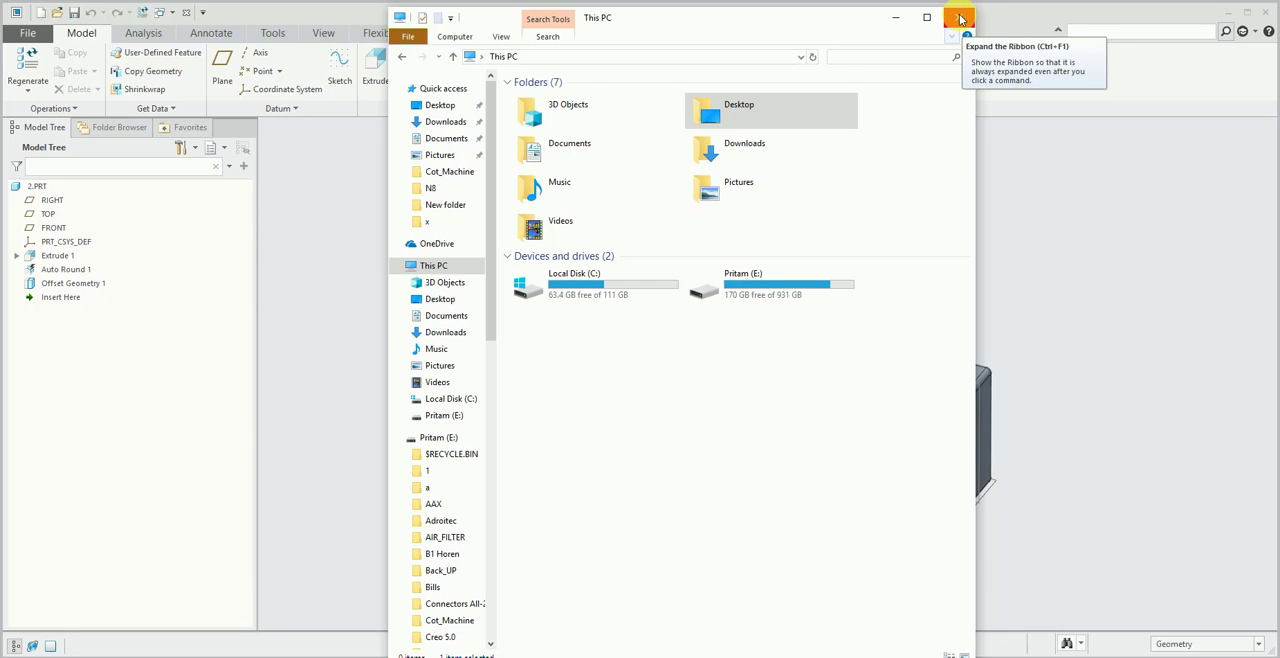
# - Close the File Explorer window and browse the Desktop and My Documents common folders in Creo's Folder Browser
pyautogui.click(960, 18)
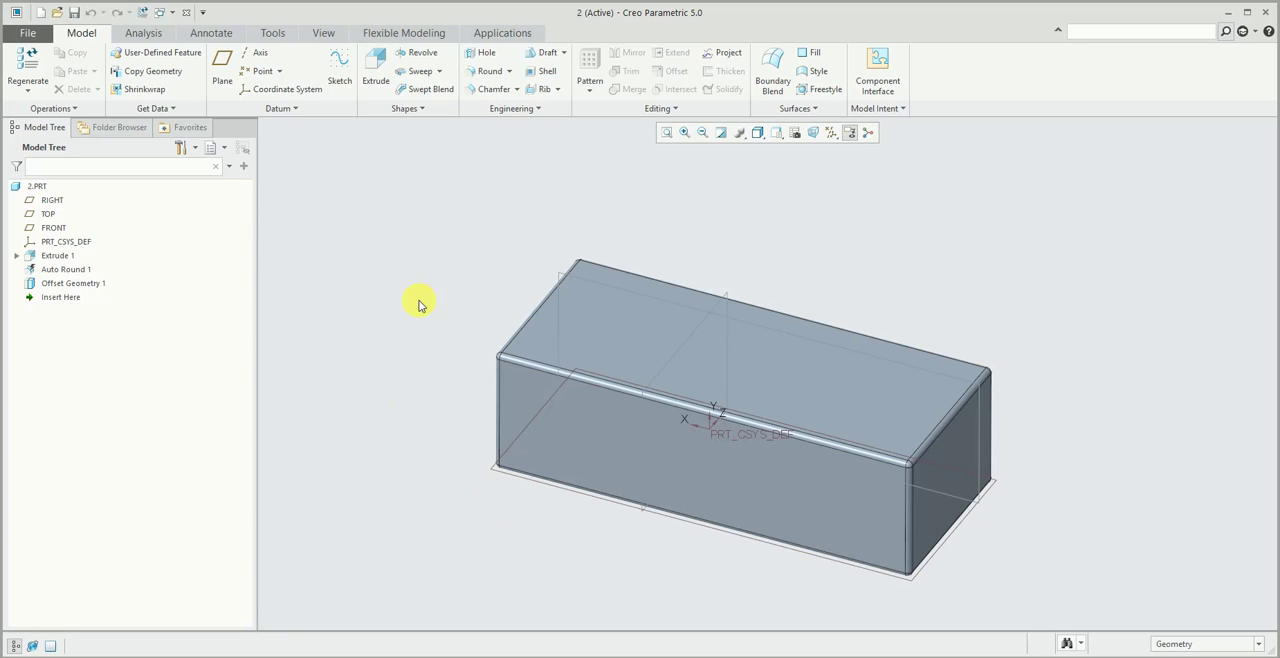
pyautogui.click(325, 33)
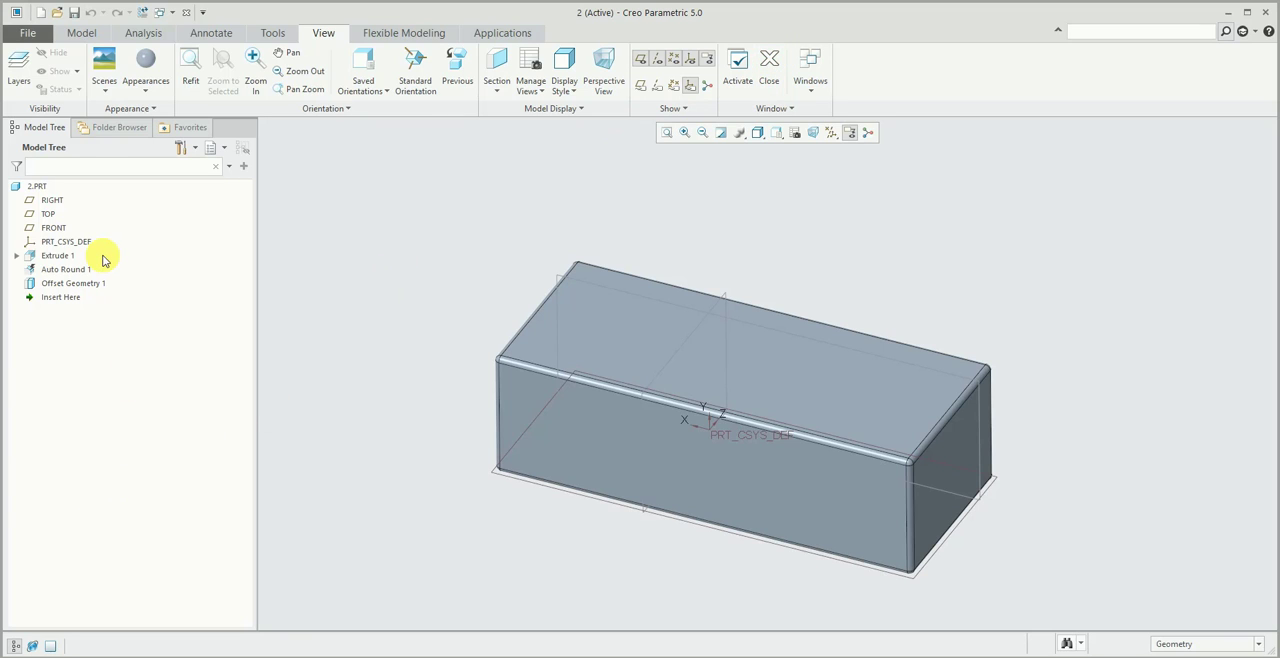
pyautogui.click(110, 127)
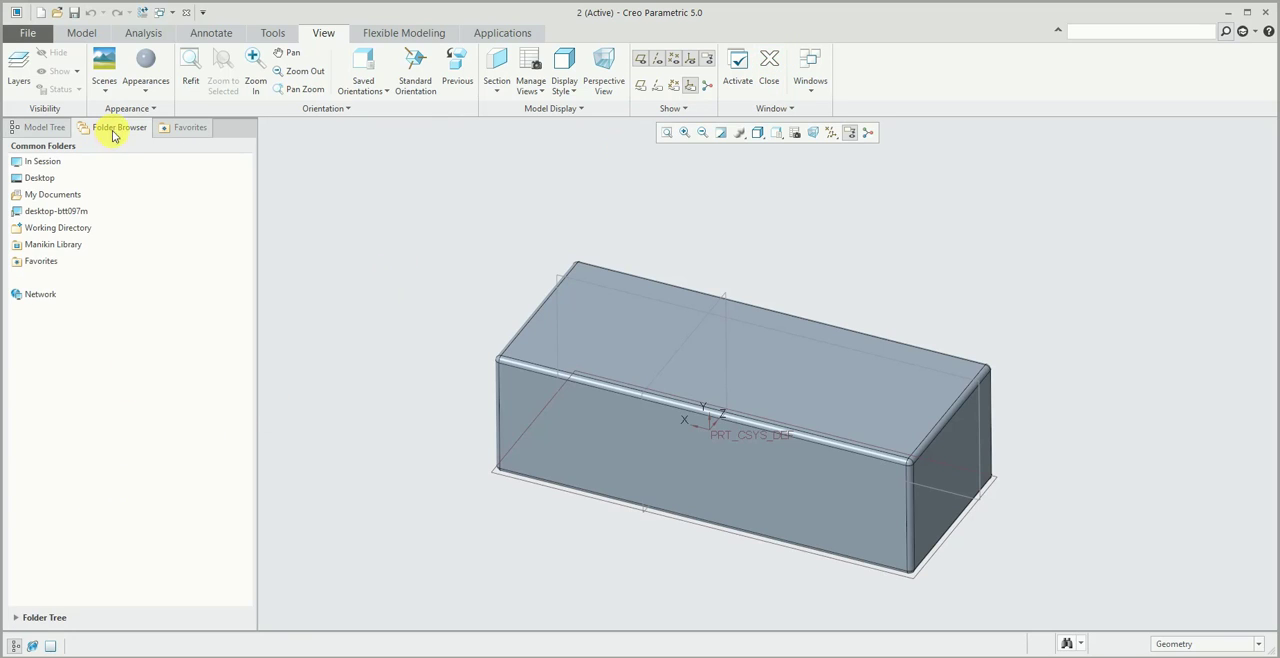
pyautogui.click(42, 162)
pyautogui.click(40, 178)
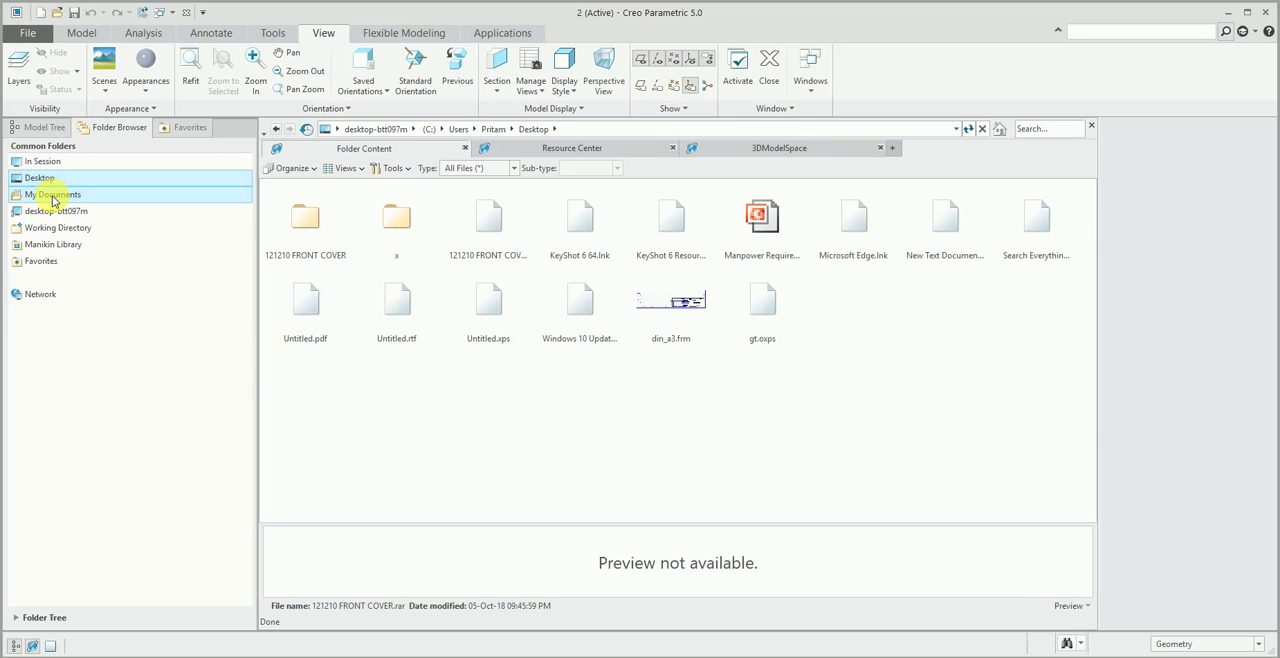
pyautogui.click(52, 198)
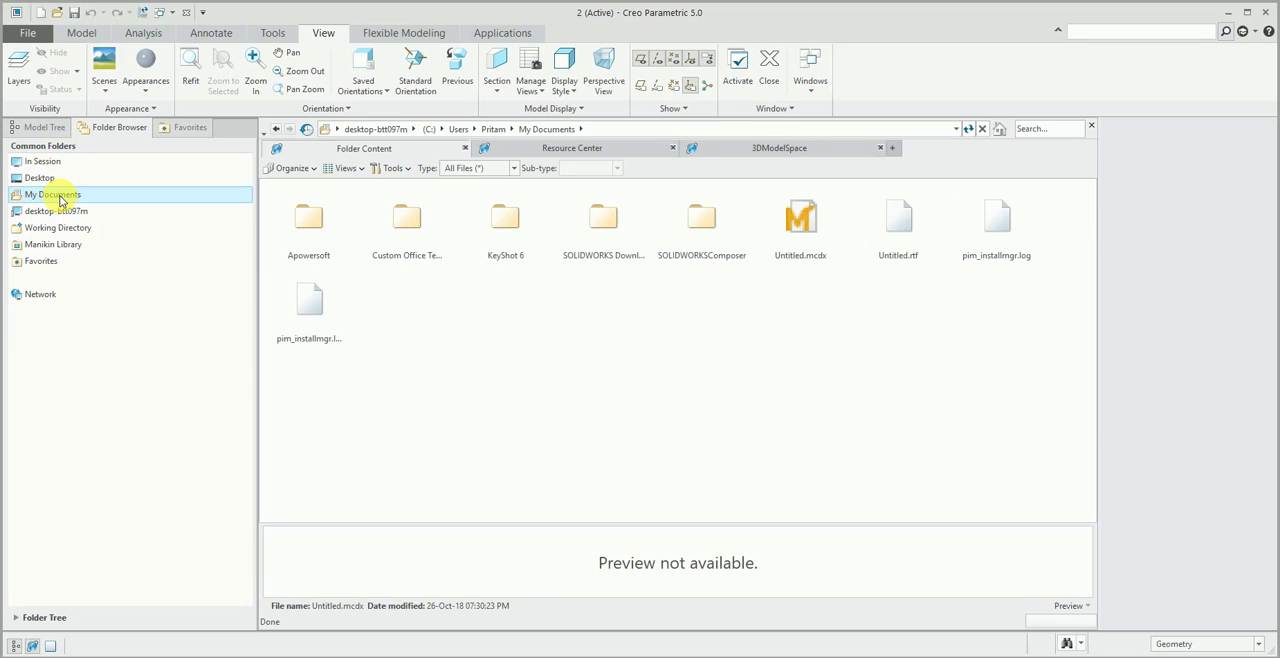
# - Show the Favorites list, close the embedded browser and view the options available for Personal Favorites
pyautogui.click(185, 128)
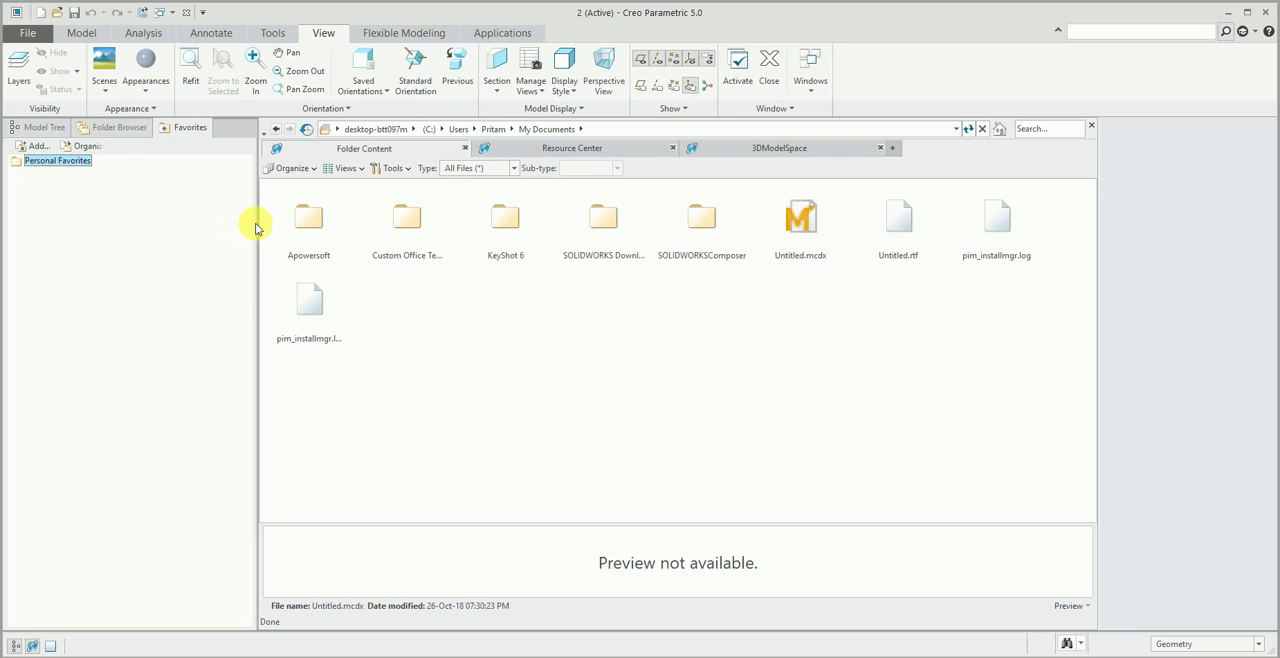
pyautogui.click(1091, 126)
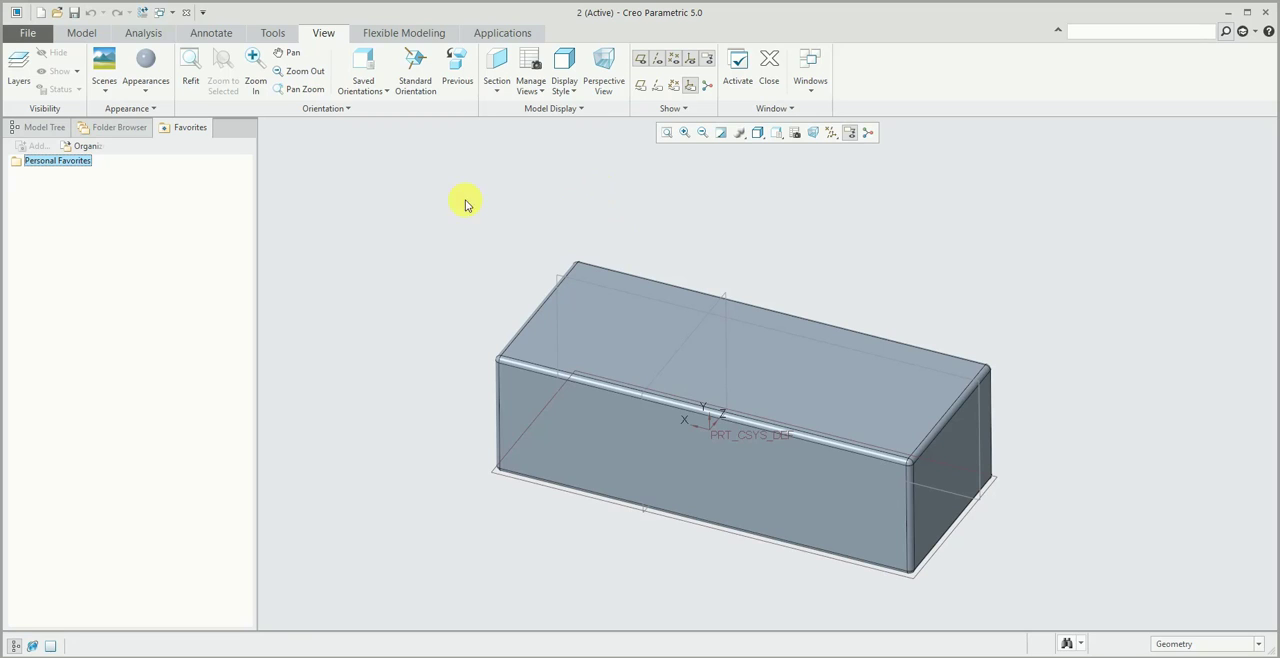
pyautogui.rightClick(72, 162)
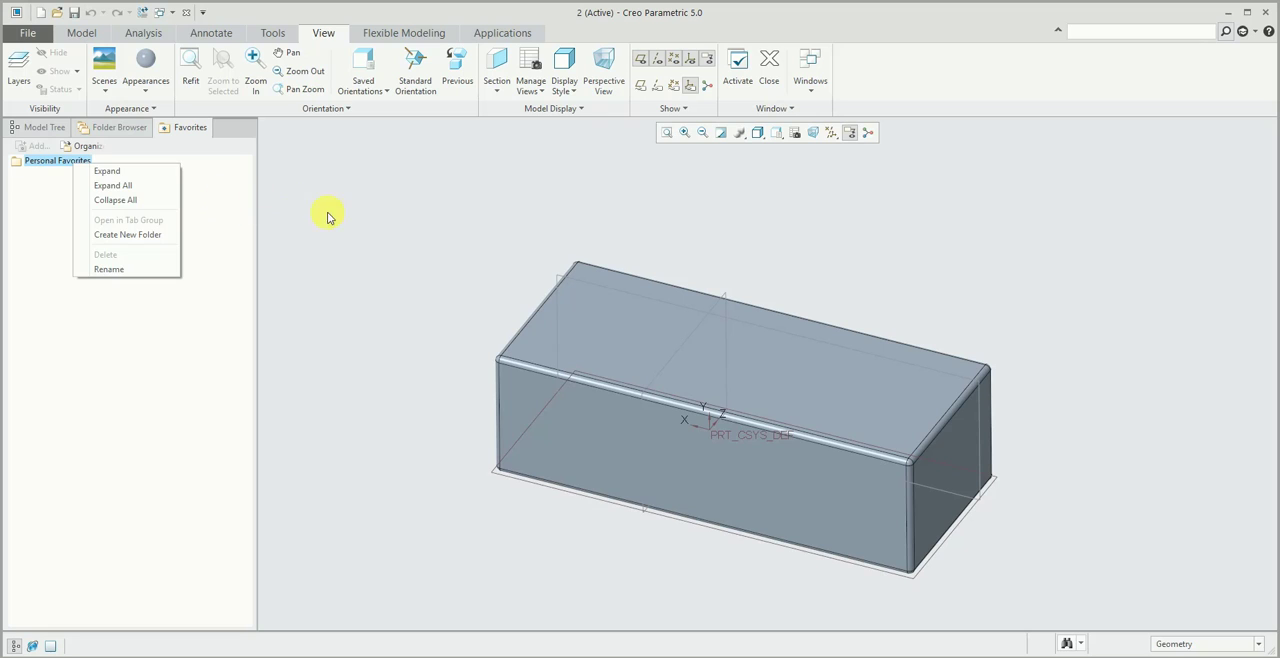
pyautogui.press('Escape')
# - Add the Gripper folder on the E: drive to the favorites and close the embedded browser
pyautogui.click(146, 130)
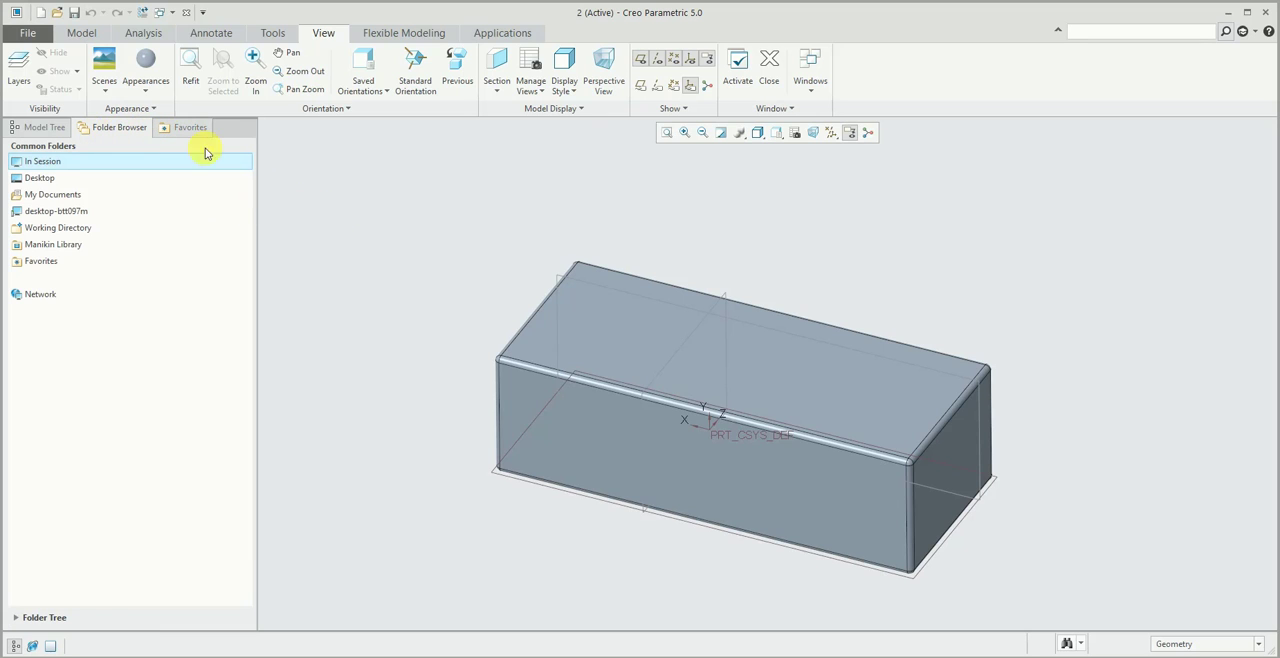
pyautogui.click(63, 199)
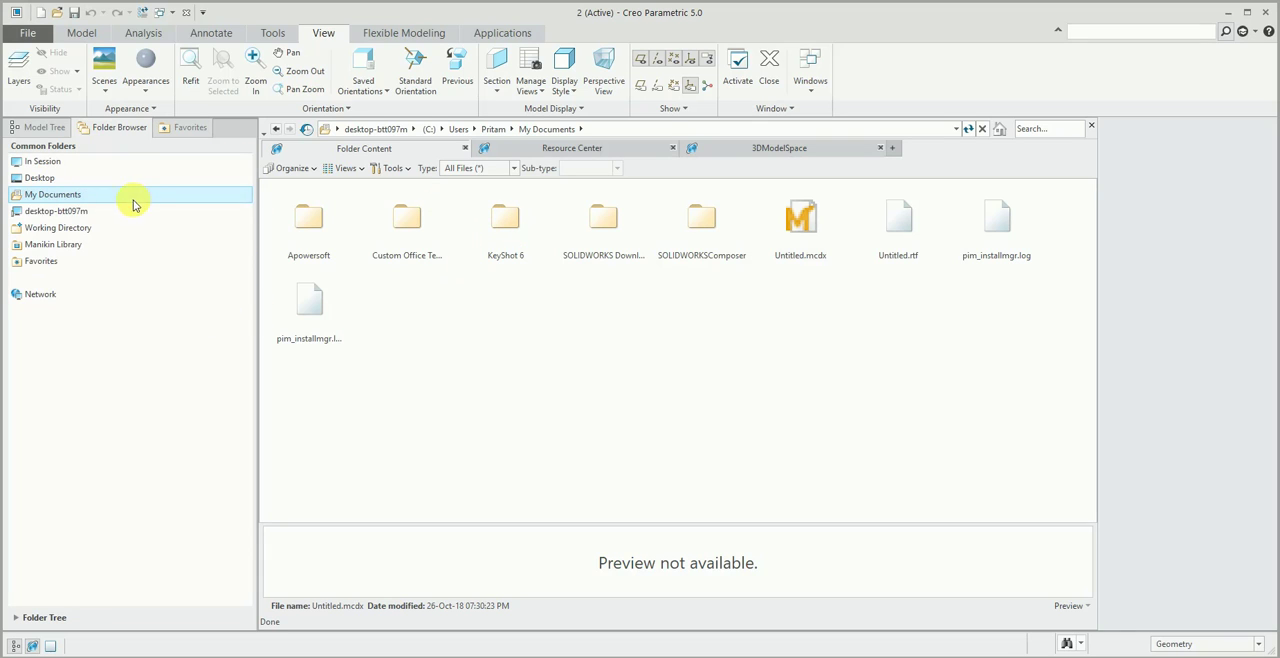
pyautogui.click(64, 212)
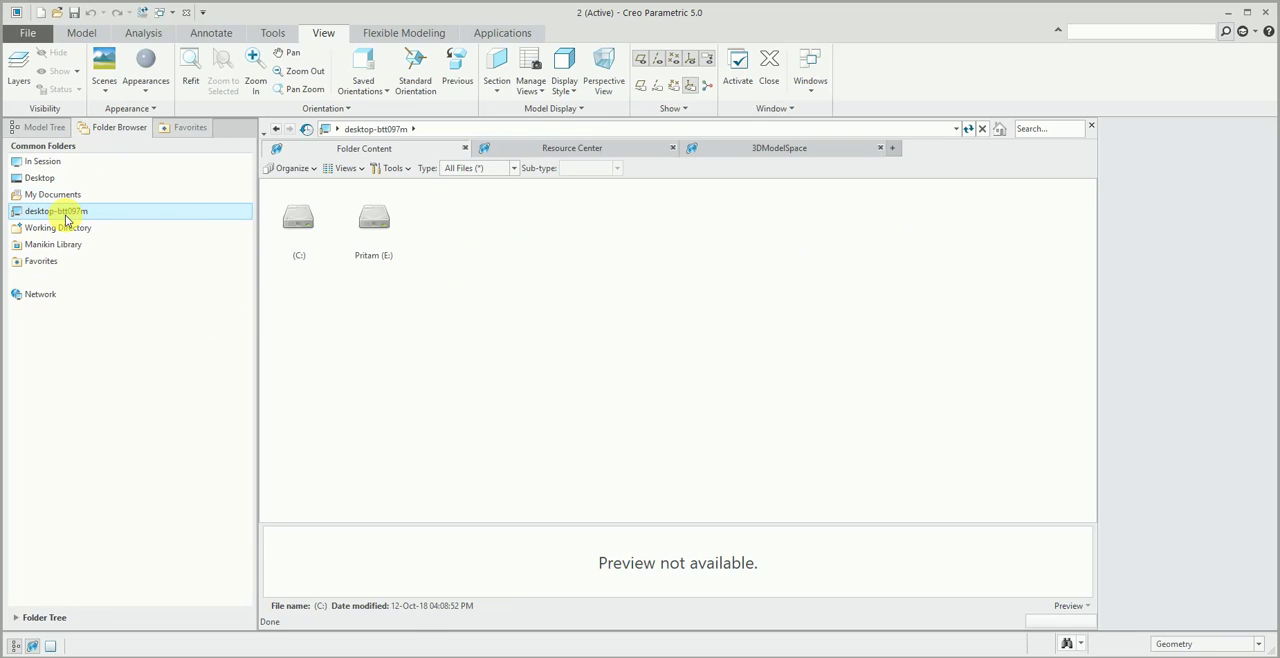
pyautogui.click(371, 222)
pyautogui.doubleClick(371, 223)
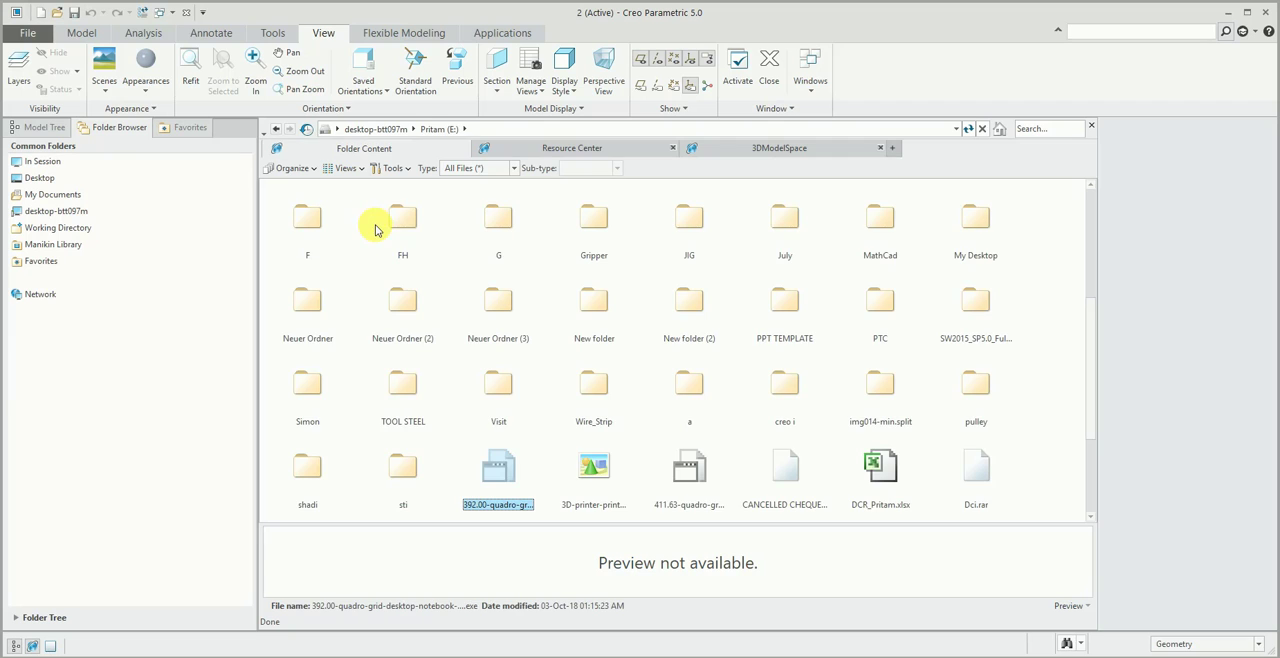
pyautogui.click(595, 218)
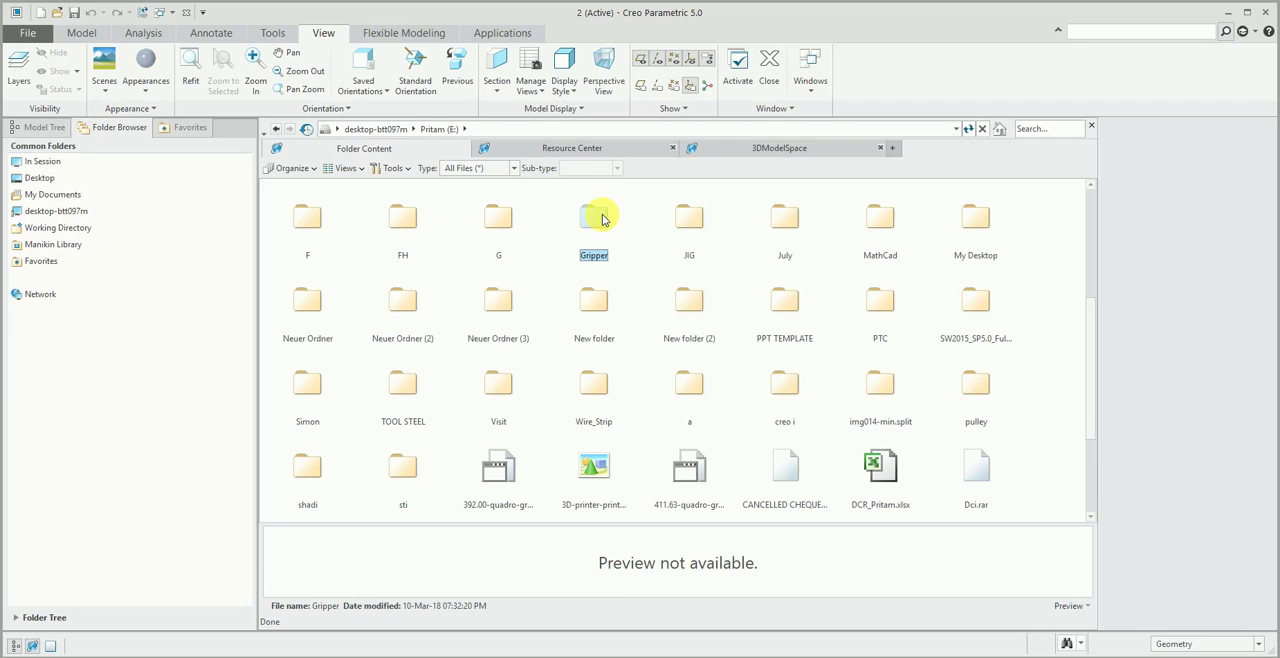
pyautogui.rightClick(603, 219)
pyautogui.click(665, 339)
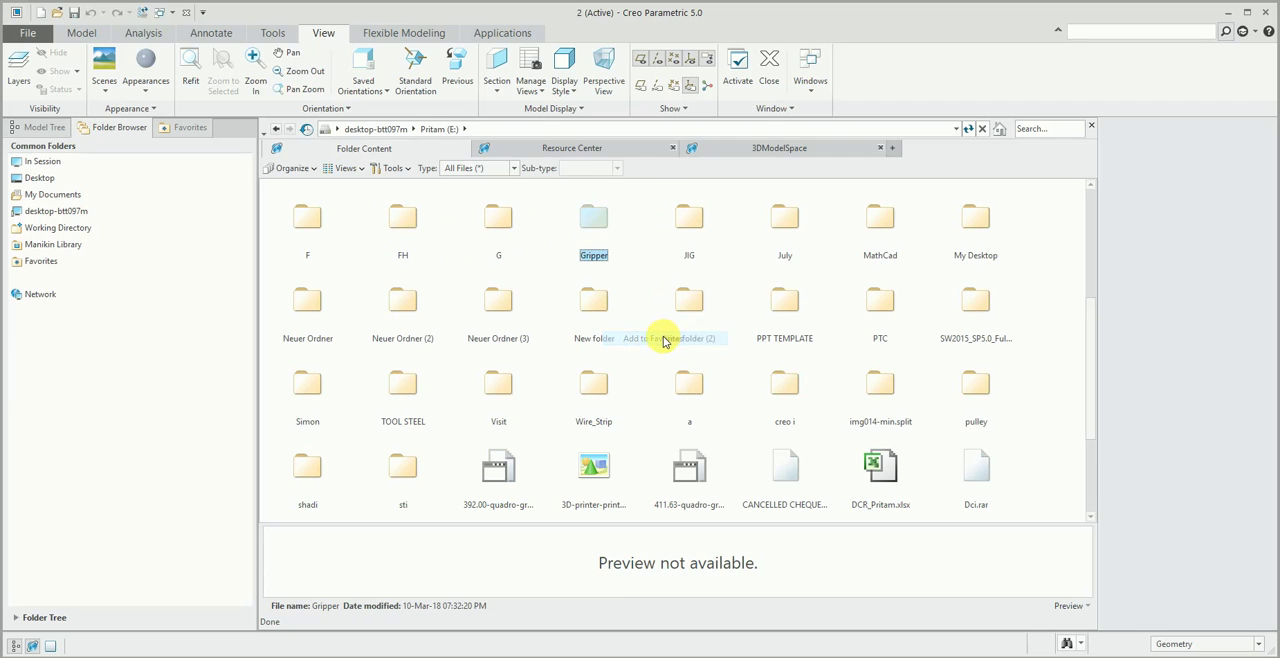
pyautogui.click(1091, 126)
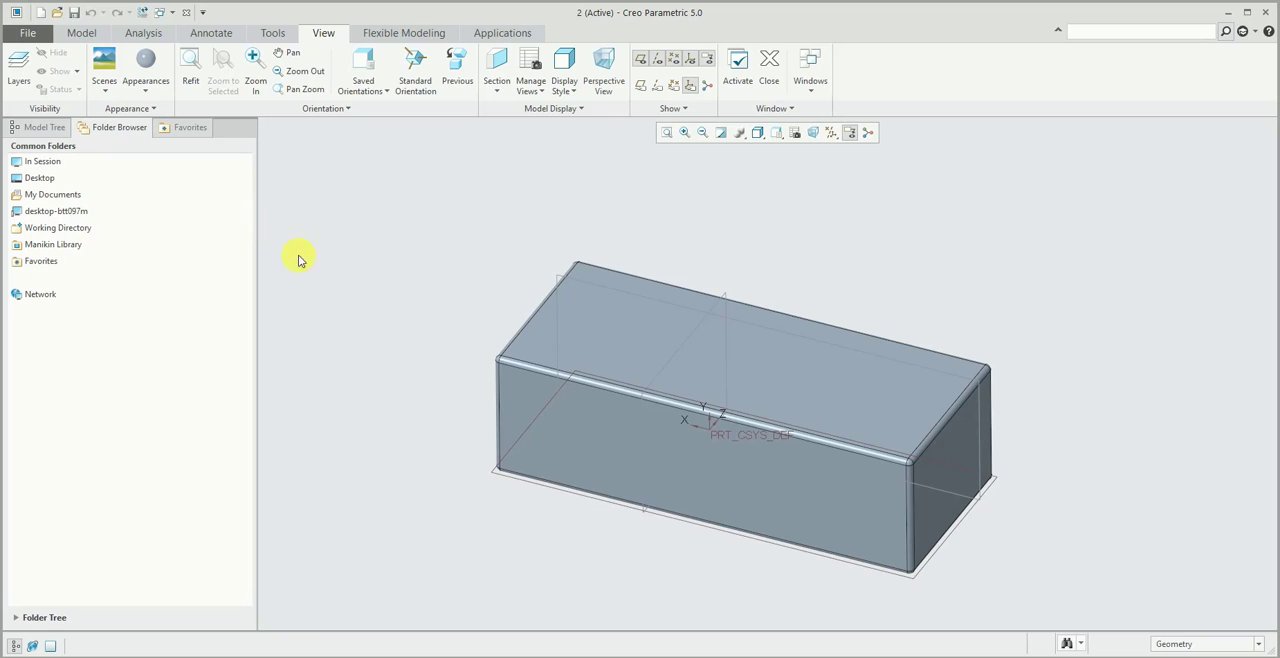
# - Set the Gripper folder in Favorites as the working directory
pyautogui.click(45, 266)
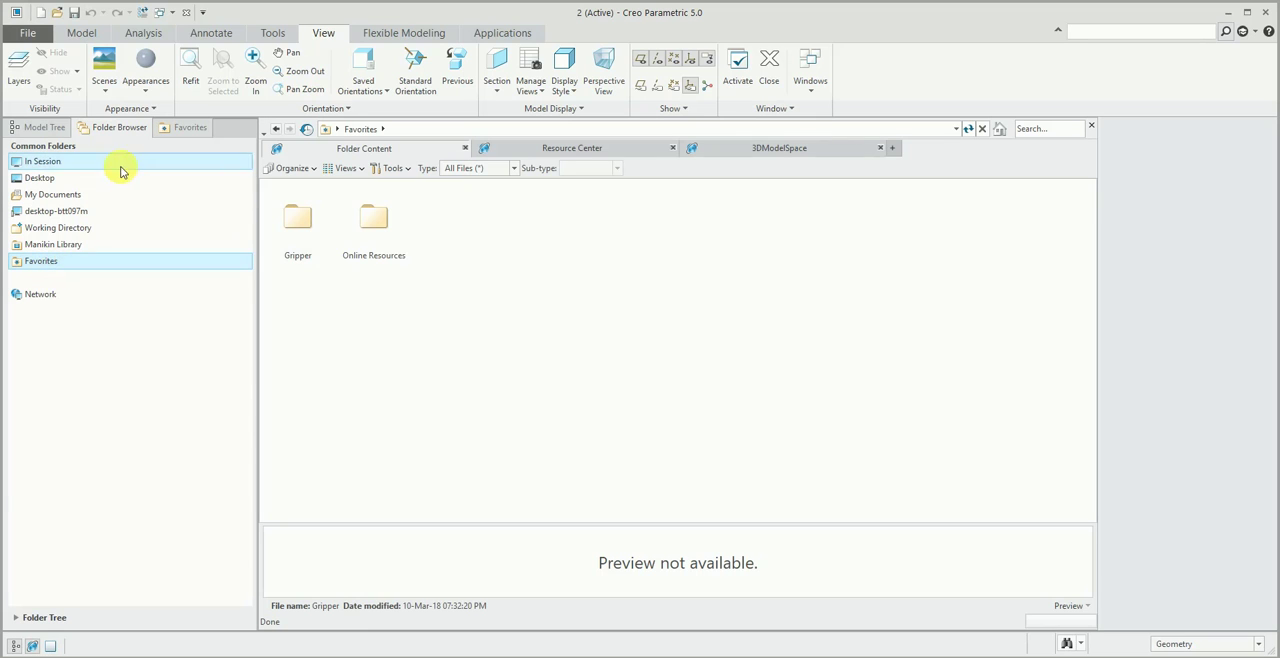
pyautogui.click(297, 214)
pyautogui.rightClick(313, 214)
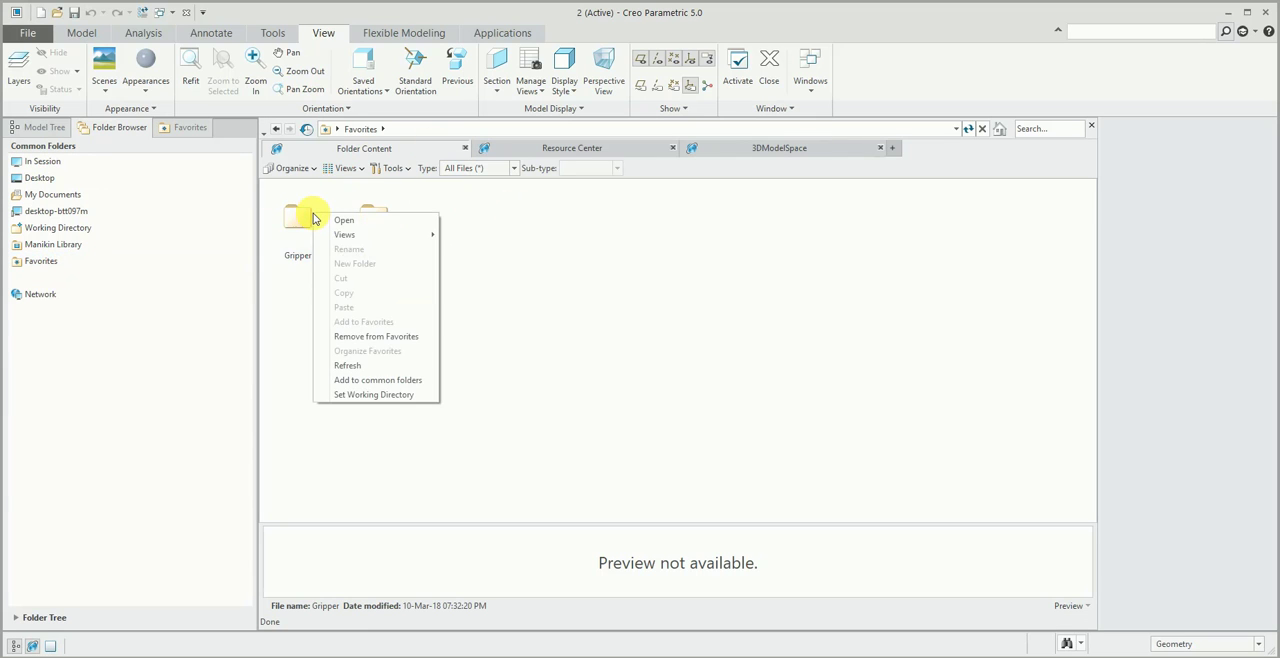
pyautogui.click(286, 220)
pyautogui.rightClick(289, 218)
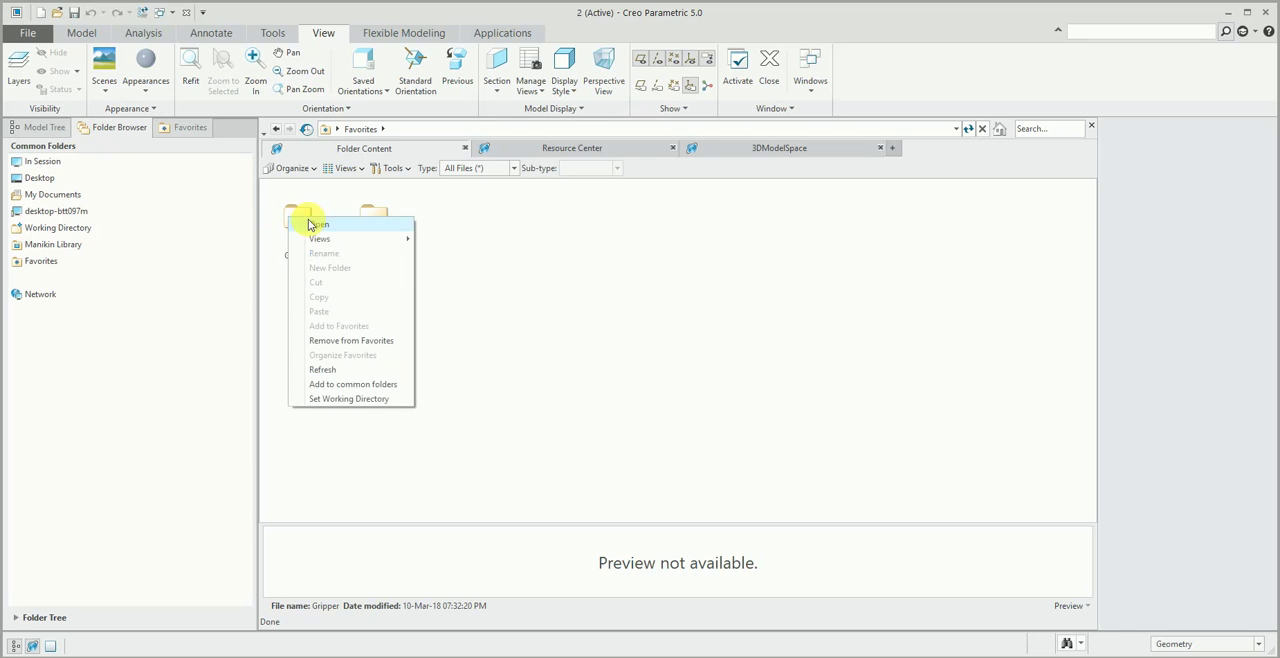
pyautogui.click(346, 398)
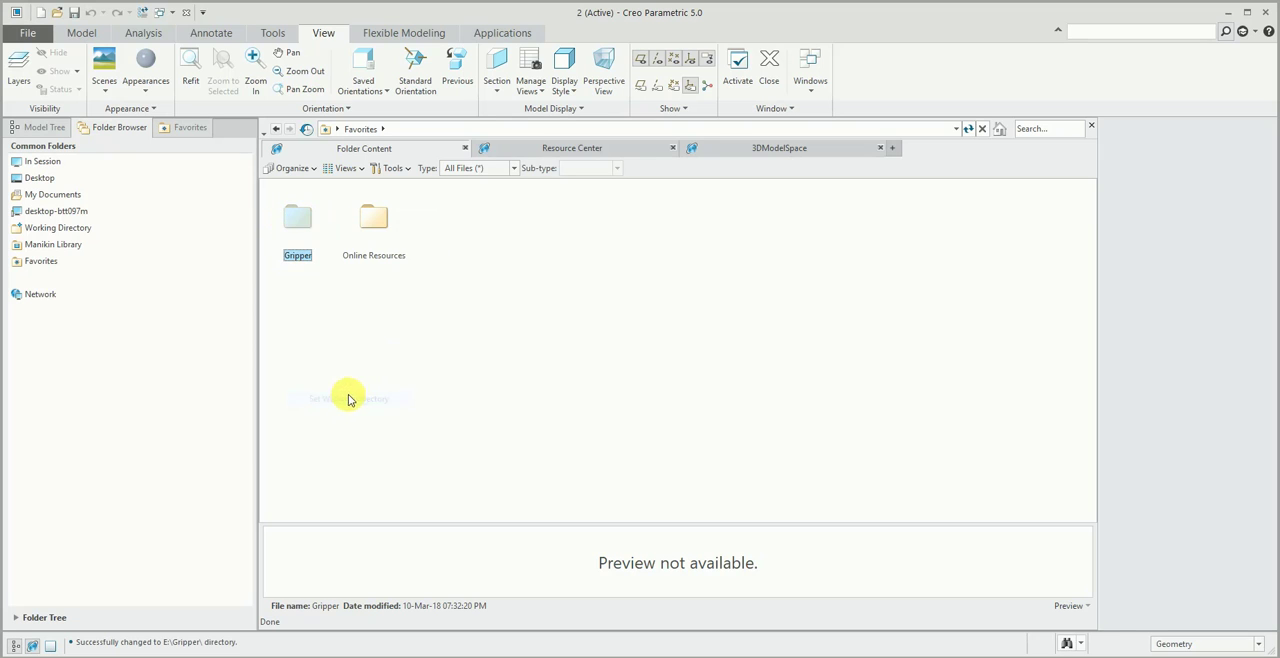
# - Browse the files in the Gripper folder and open the part lh.prt
pyautogui.doubleClick(305, 208)
pyautogui.click(618, 235)
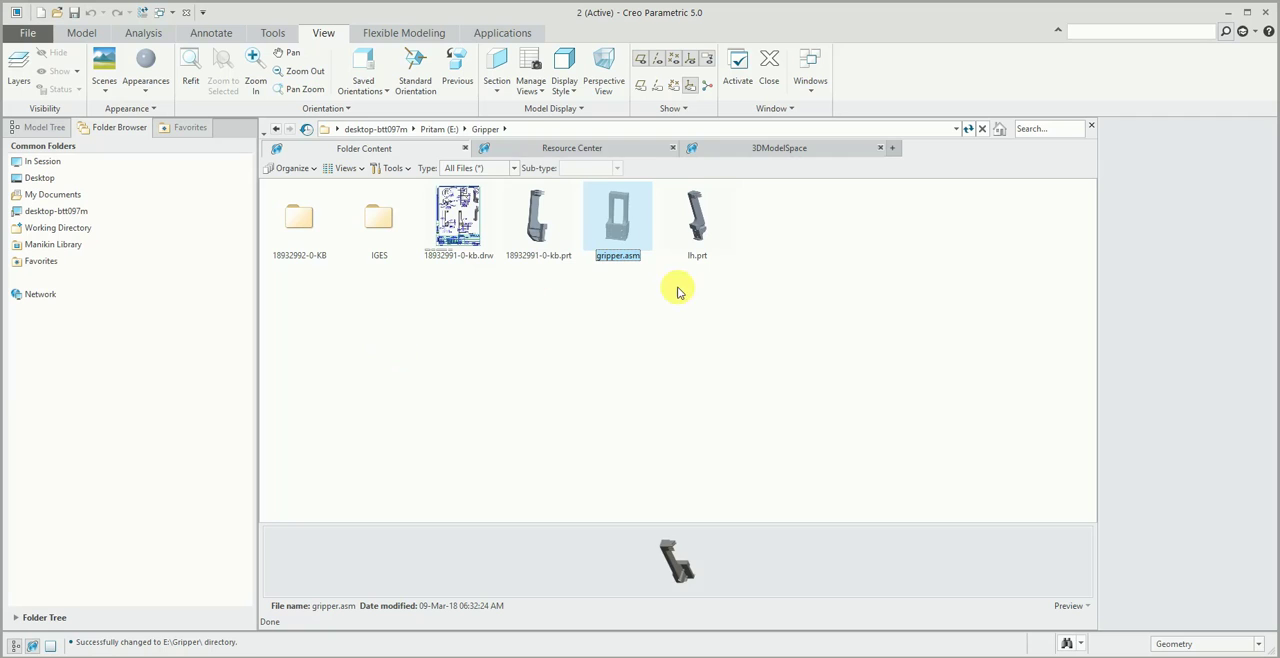
pyautogui.click(462, 222)
pyautogui.click(696, 214)
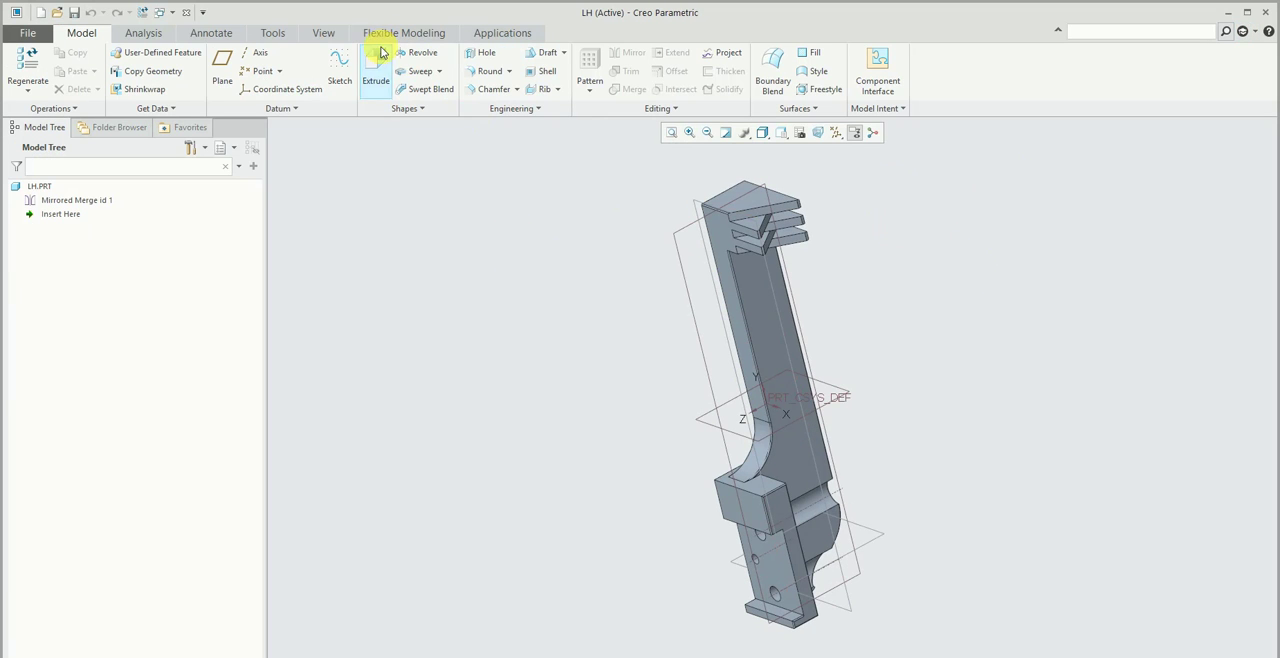
# - Close the LH part window and the embedded browser
pyautogui.click(326, 33)
pyautogui.click(769, 68)
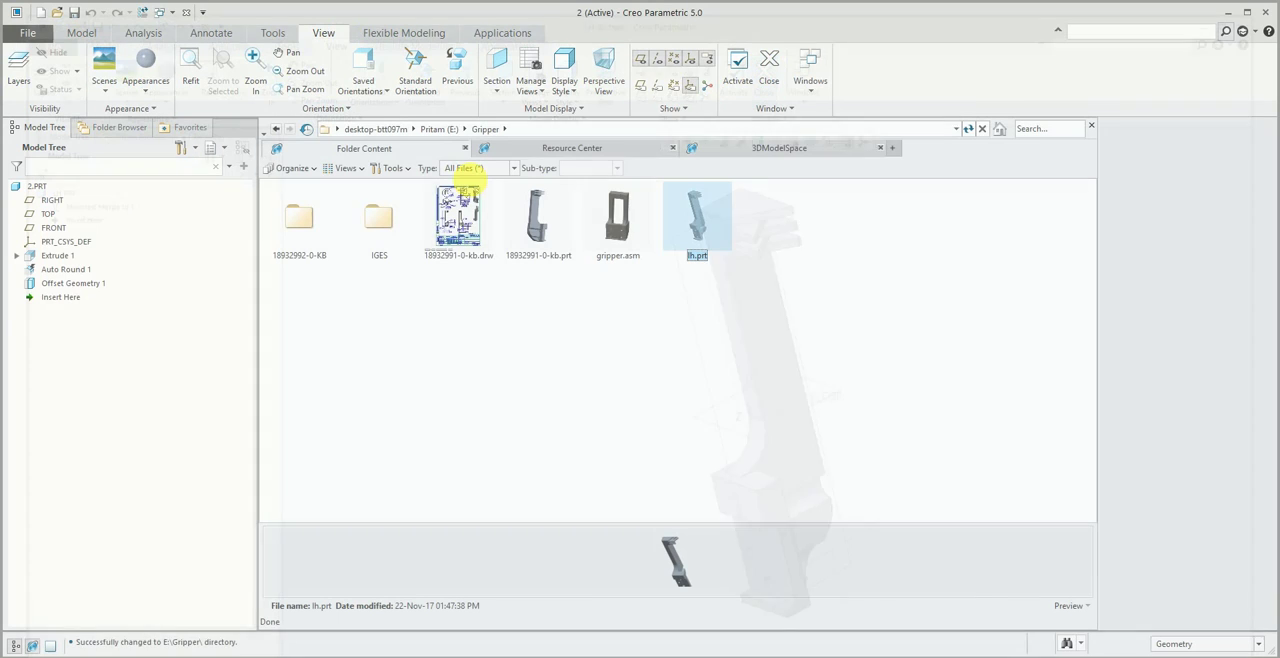
pyautogui.click(1095, 128)
# - Review the common Favorites folder, return to the Model Tree and close the embedded browser
pyautogui.click(122, 128)
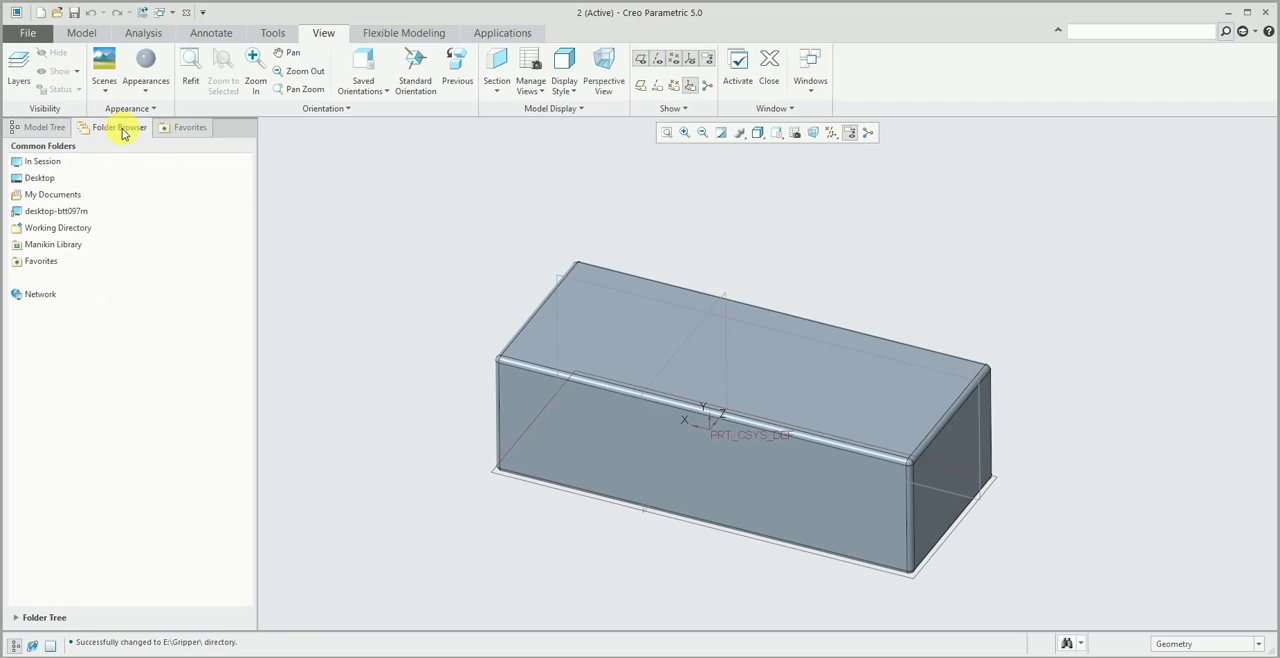
pyautogui.click(55, 261)
pyautogui.click(172, 128)
pyautogui.click(125, 128)
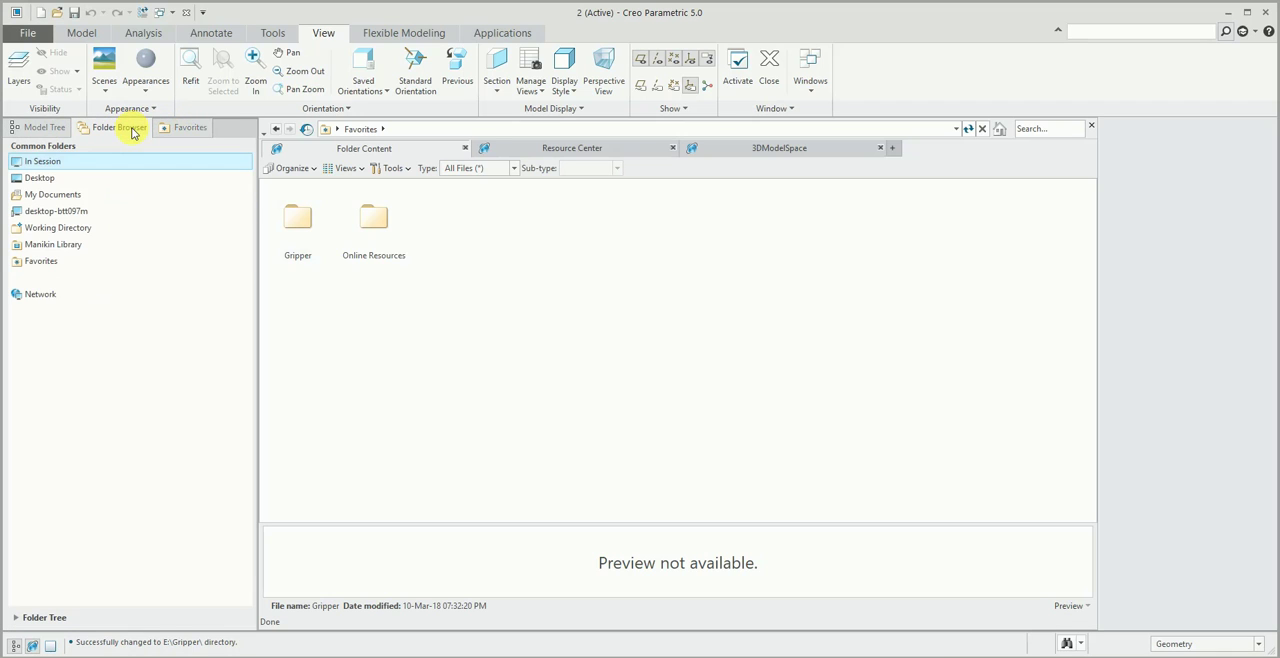
pyautogui.click(45, 127)
pyautogui.click(1090, 126)
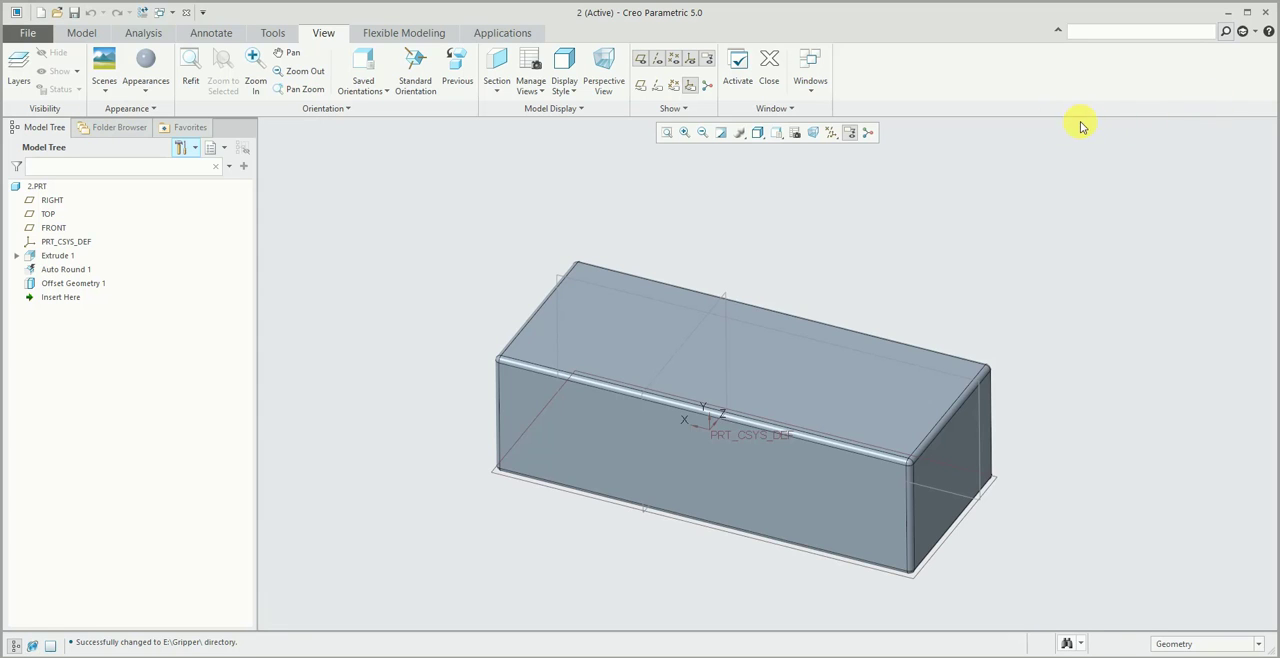
# - Toggle the display of the navigator and the embedded browser, leaving both shown
pyautogui.click(15, 644)
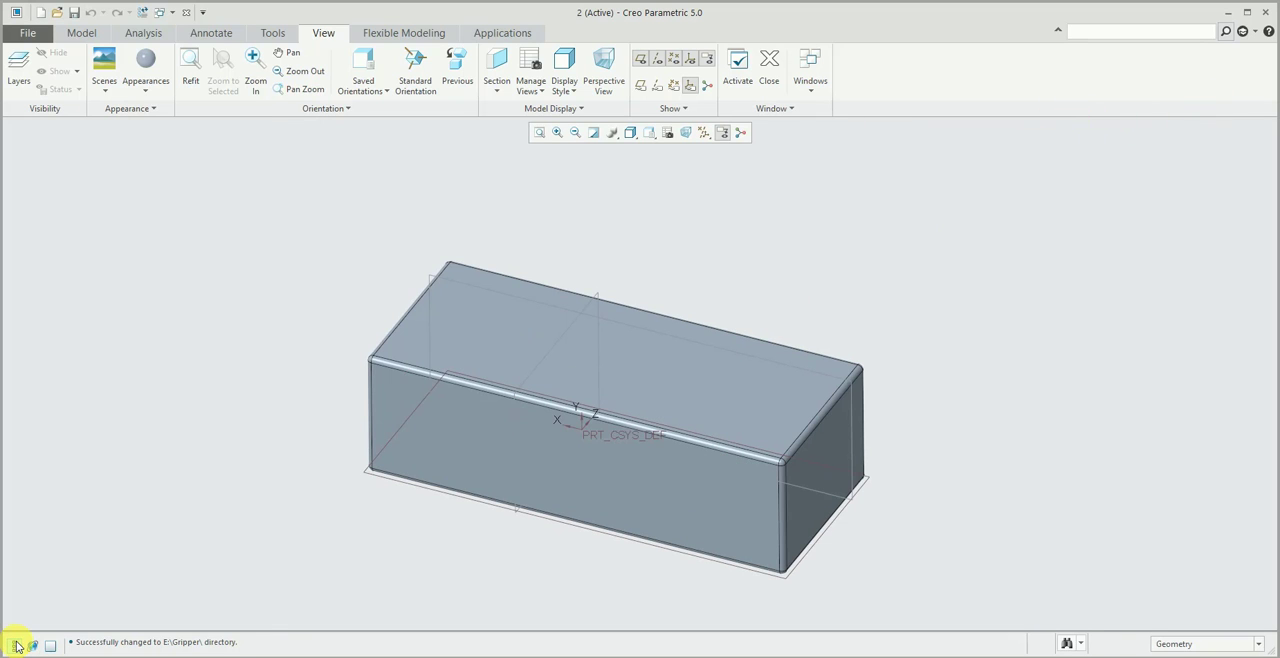
pyautogui.click(16, 645)
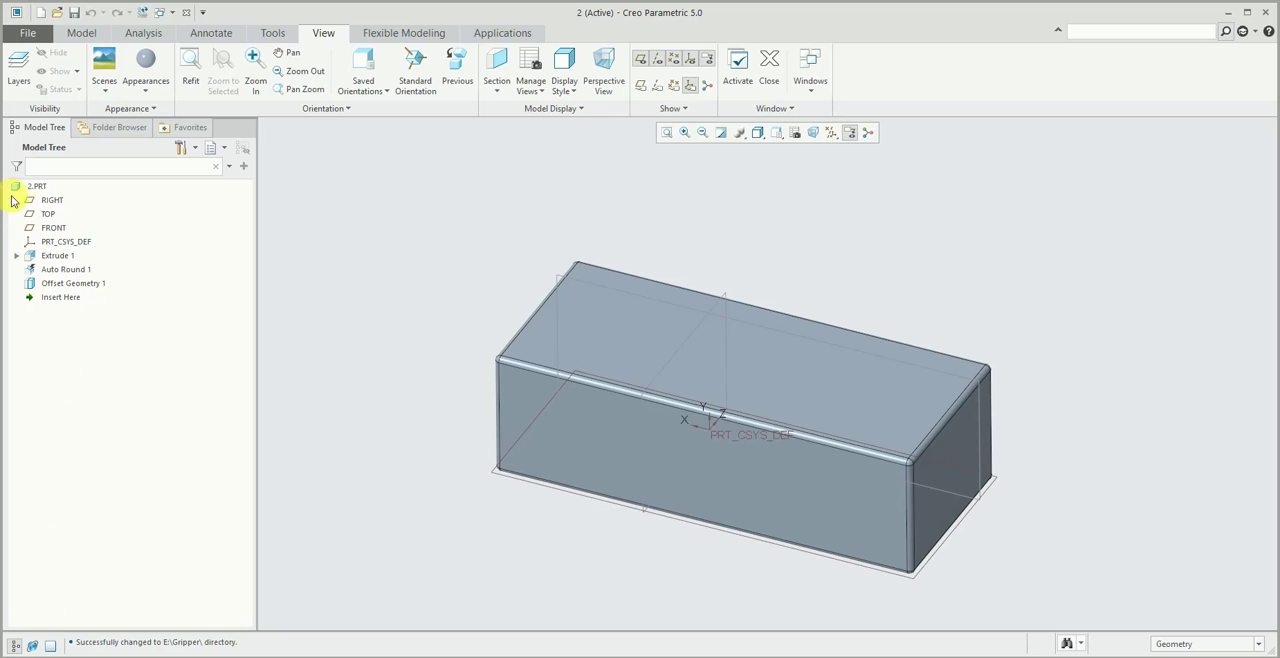
pyautogui.click(35, 646)
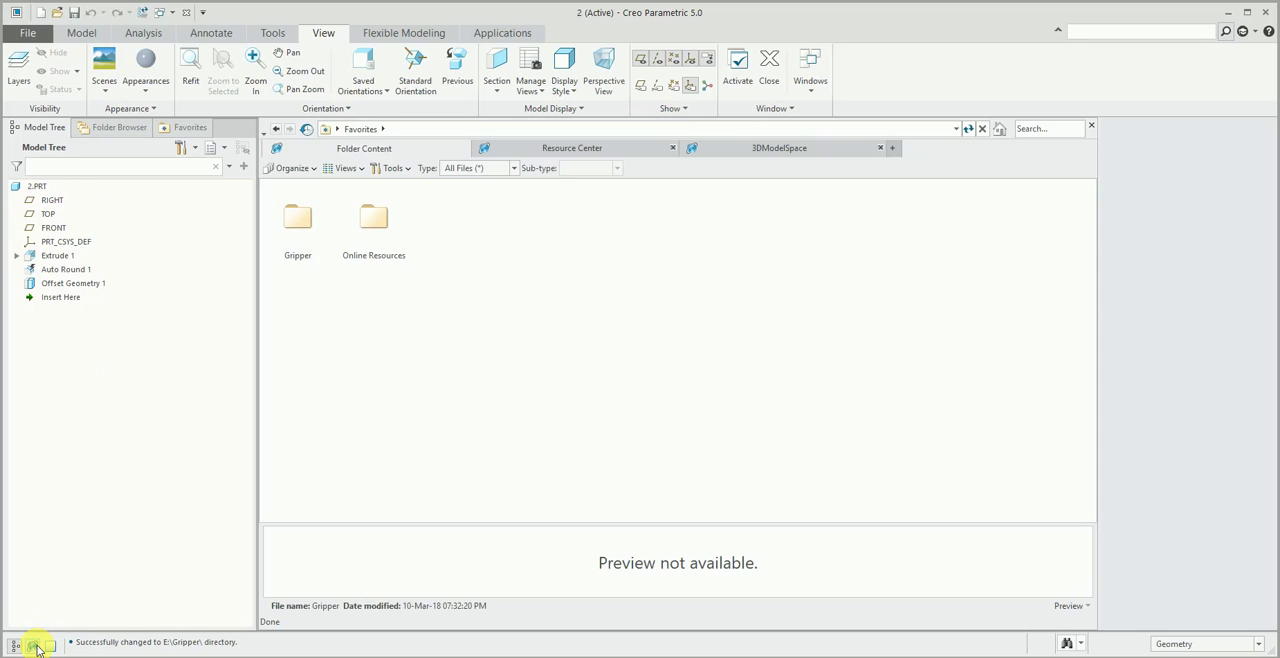
pyautogui.click(35, 646)
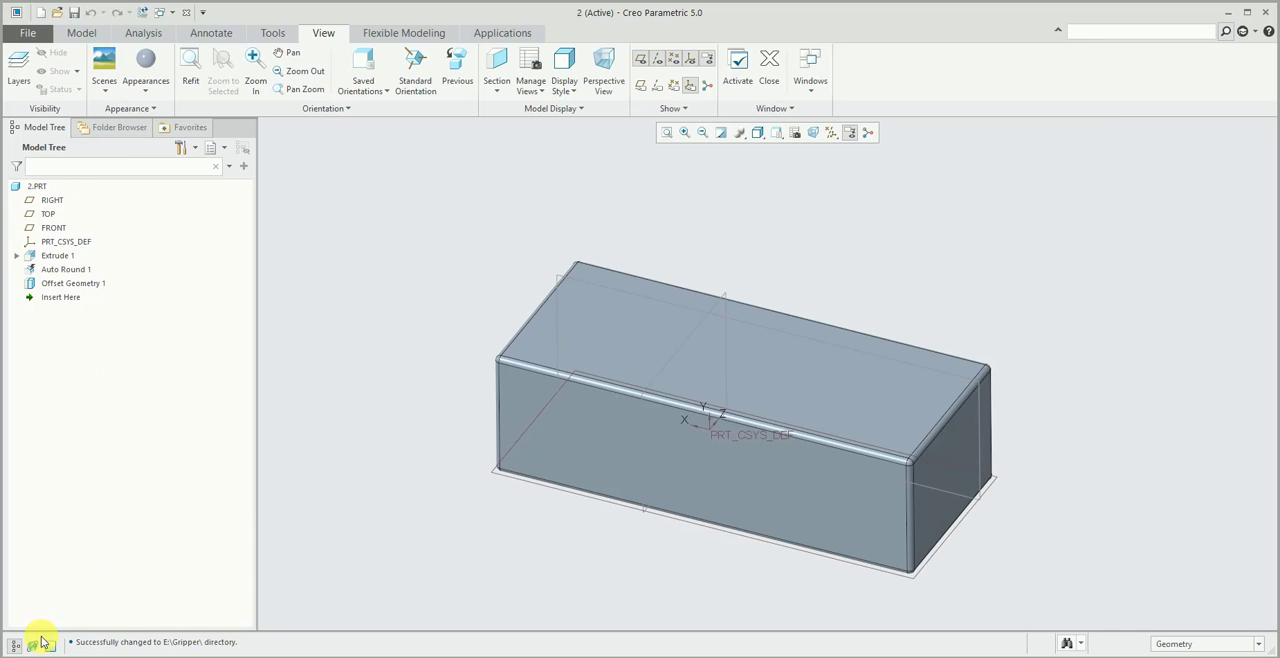
pyautogui.click(35, 646)
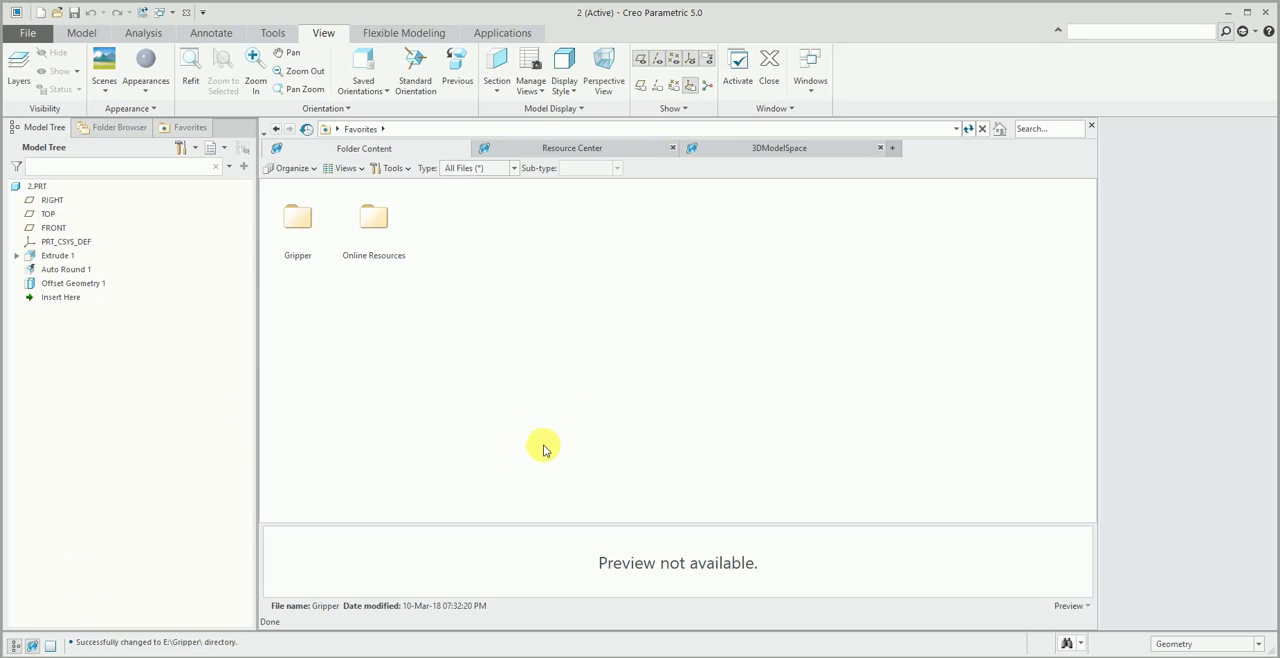
pyautogui.click(443, 130)
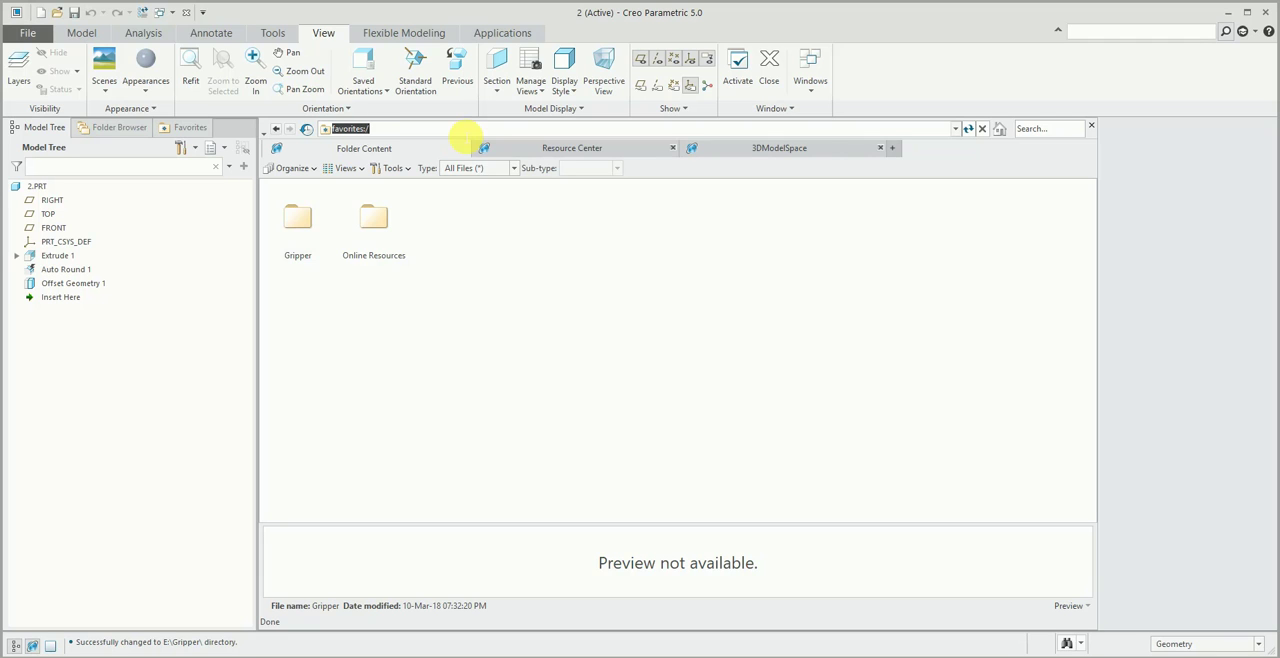
# - Open the Configuration Editor in the program options and start adding a configuration option
pyautogui.click(25, 33)
pyautogui.click(52, 341)
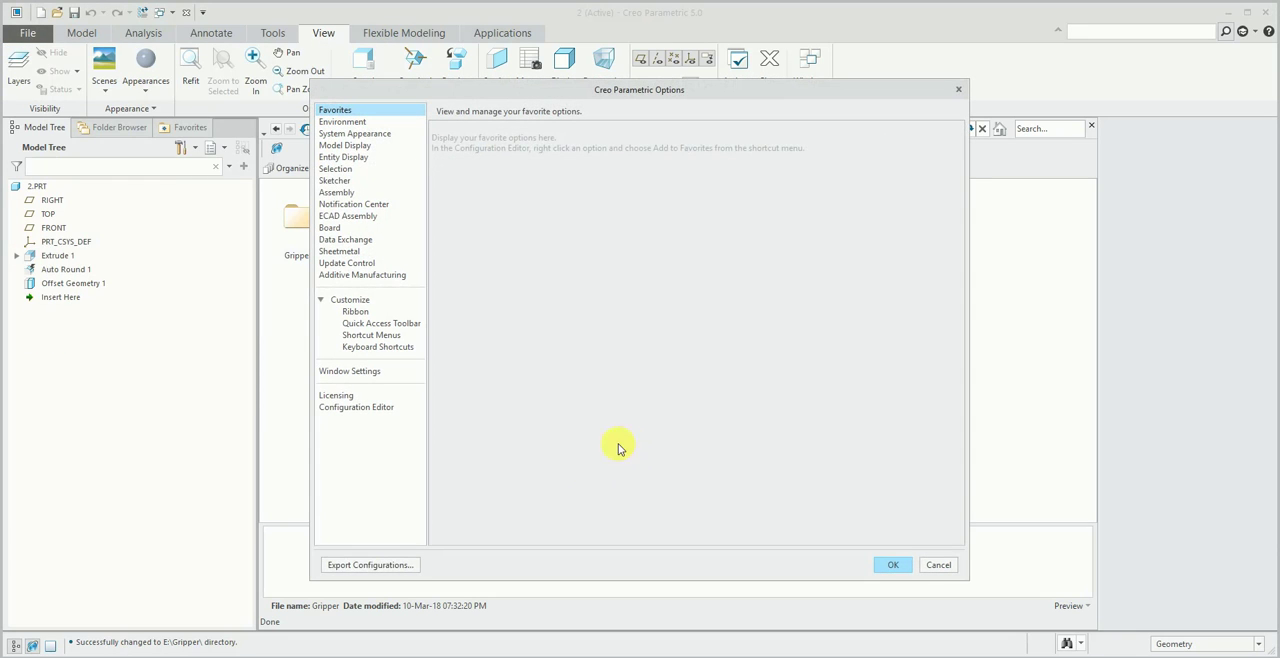
pyautogui.click(358, 407)
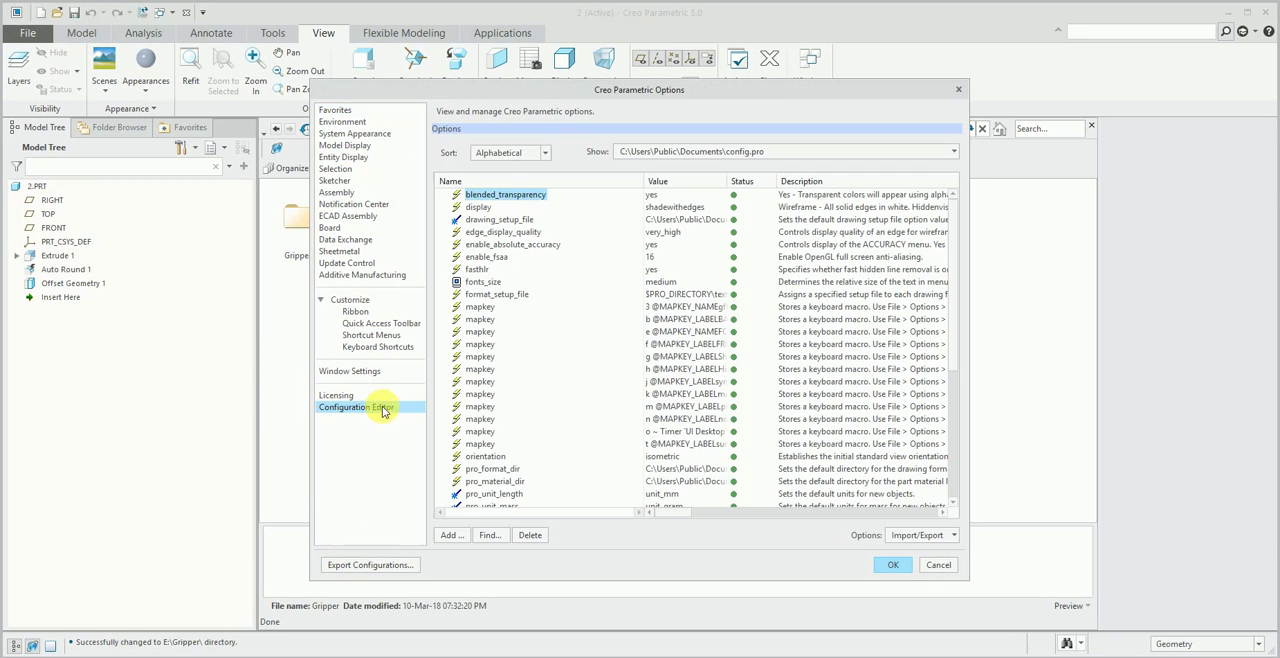
pyautogui.click(451, 535)
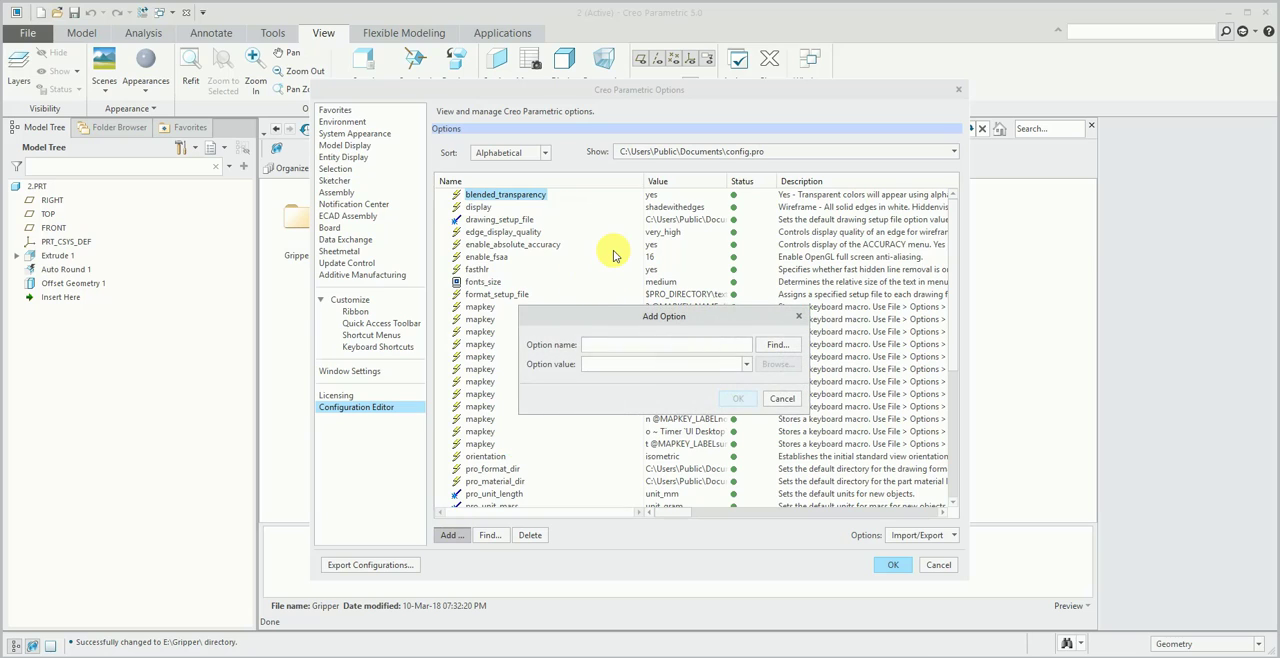
# - Find the configuration options that match the keyword browser
pyautogui.write('bro')
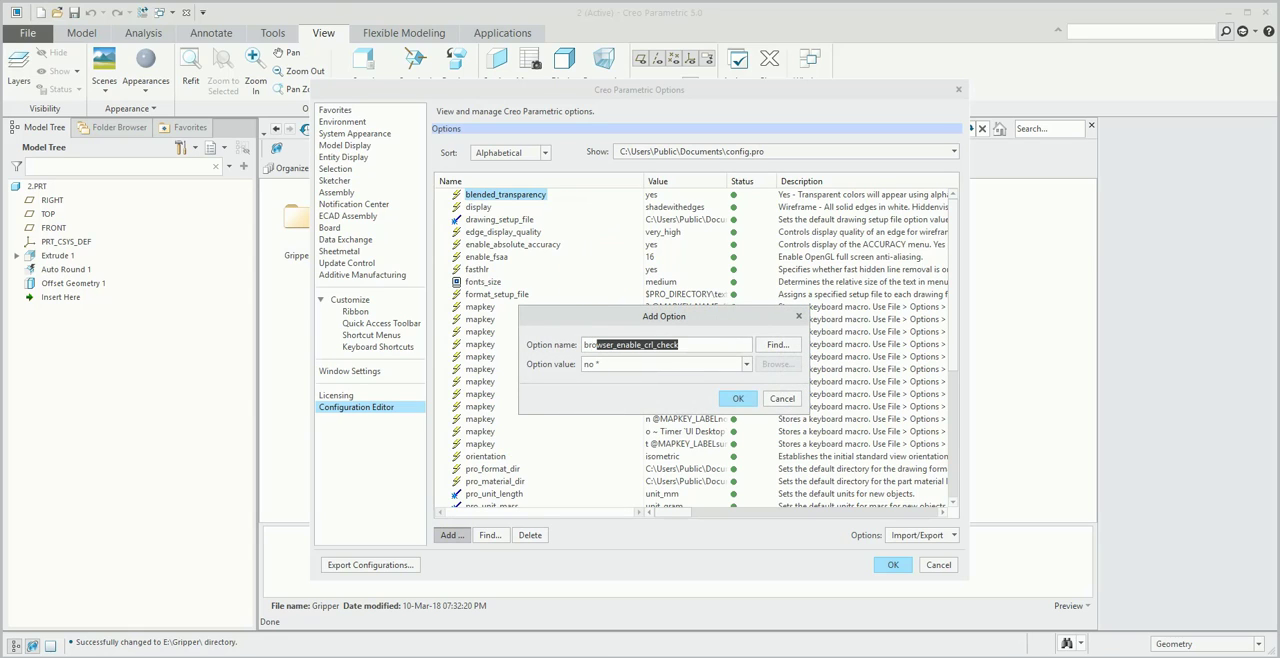
pyautogui.write('w')
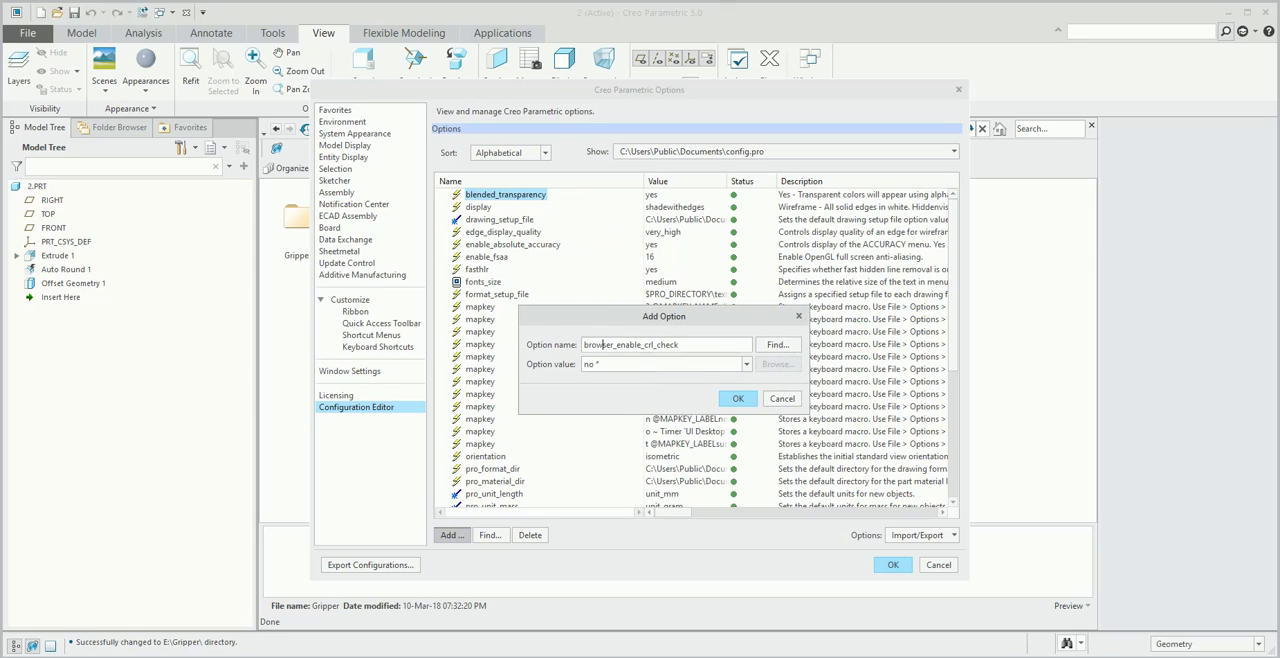
pyautogui.write('ser_\\\\\\\\')
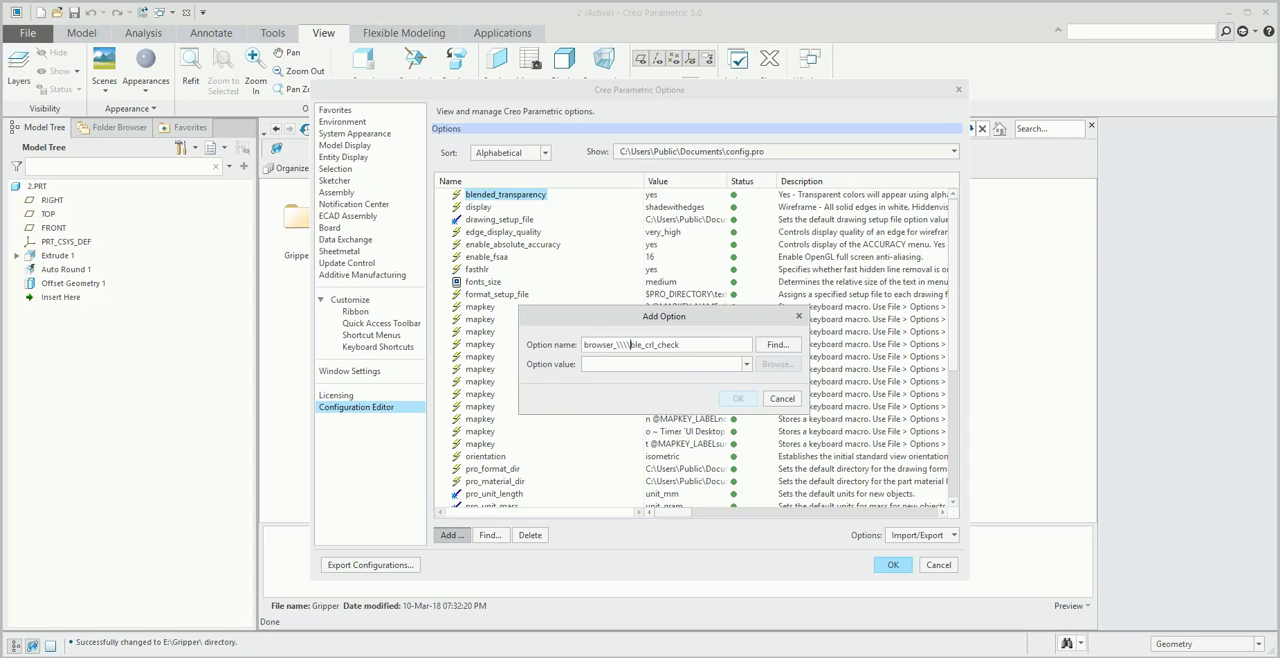
pyautogui.press('Menu')
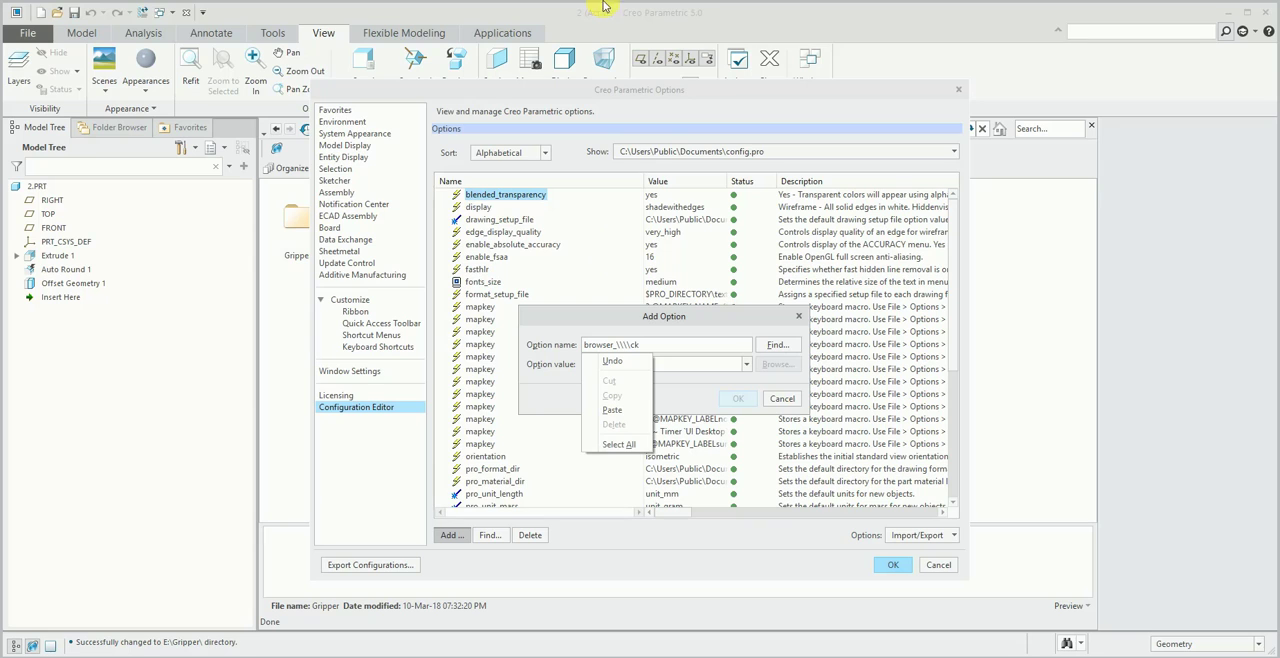
pyautogui.click(668, 322)
pyautogui.press('BackSpace')
pyautogui.press('BackSpace')
pyautogui.press('BackSpace')
pyautogui.press('BackSpace')
pyautogui.press('BackSpace')
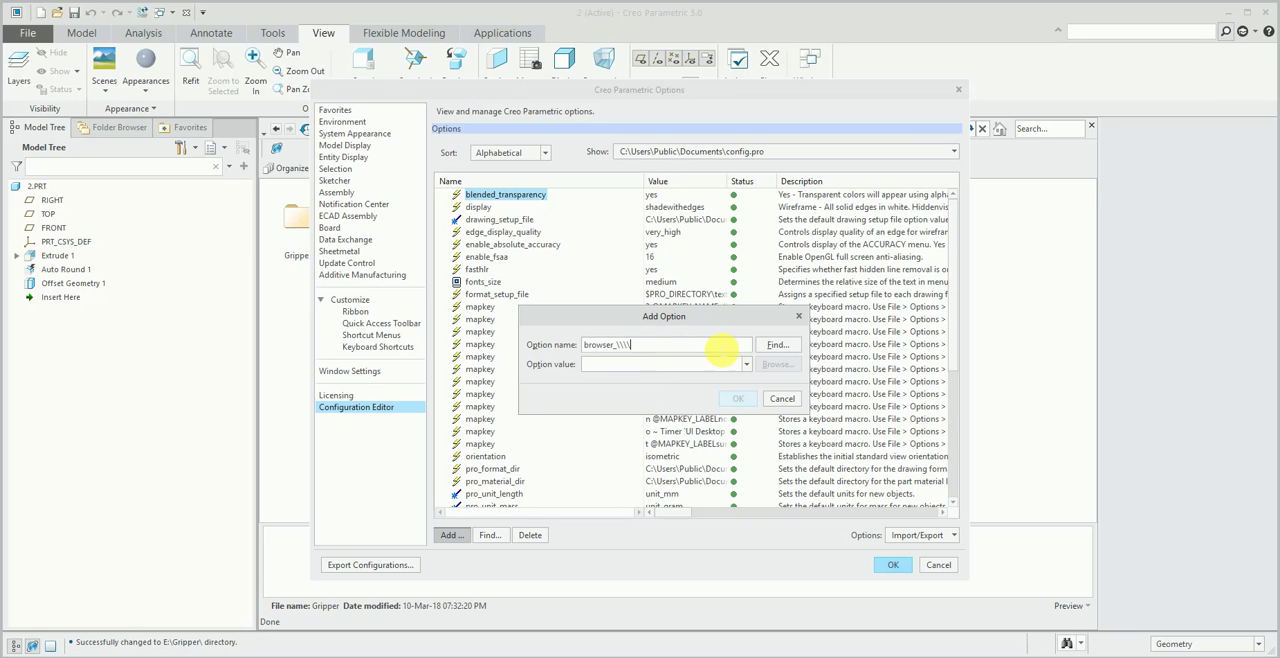
pyautogui.click(776, 346)
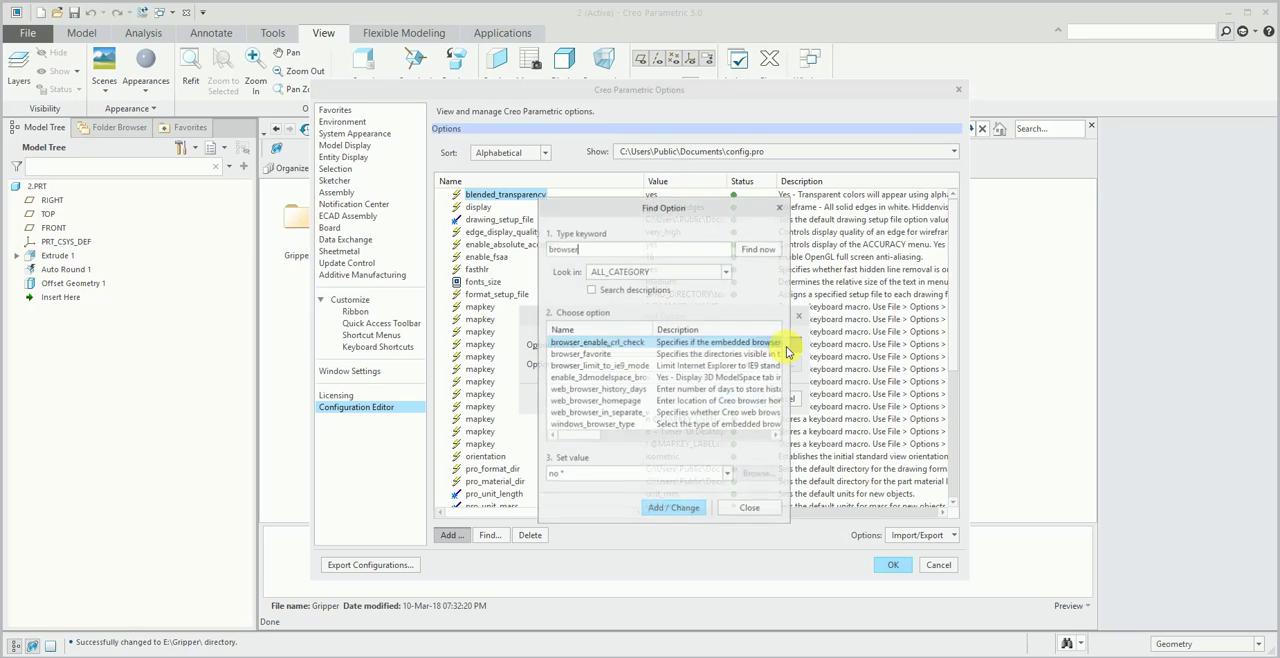
# - Review browser_favorite, browser_limit_to_ie9_mode and the value choices of windows_browser_type, and close the options without adding anything
pyautogui.click(603, 355)
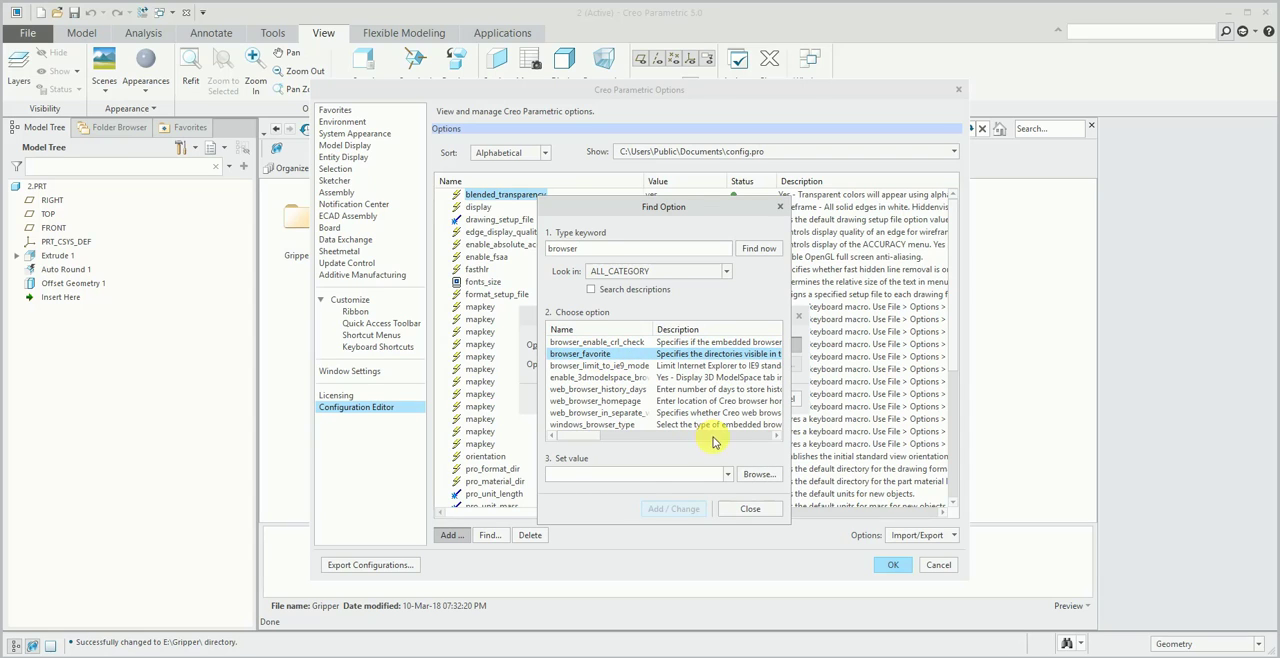
pyautogui.click(631, 366)
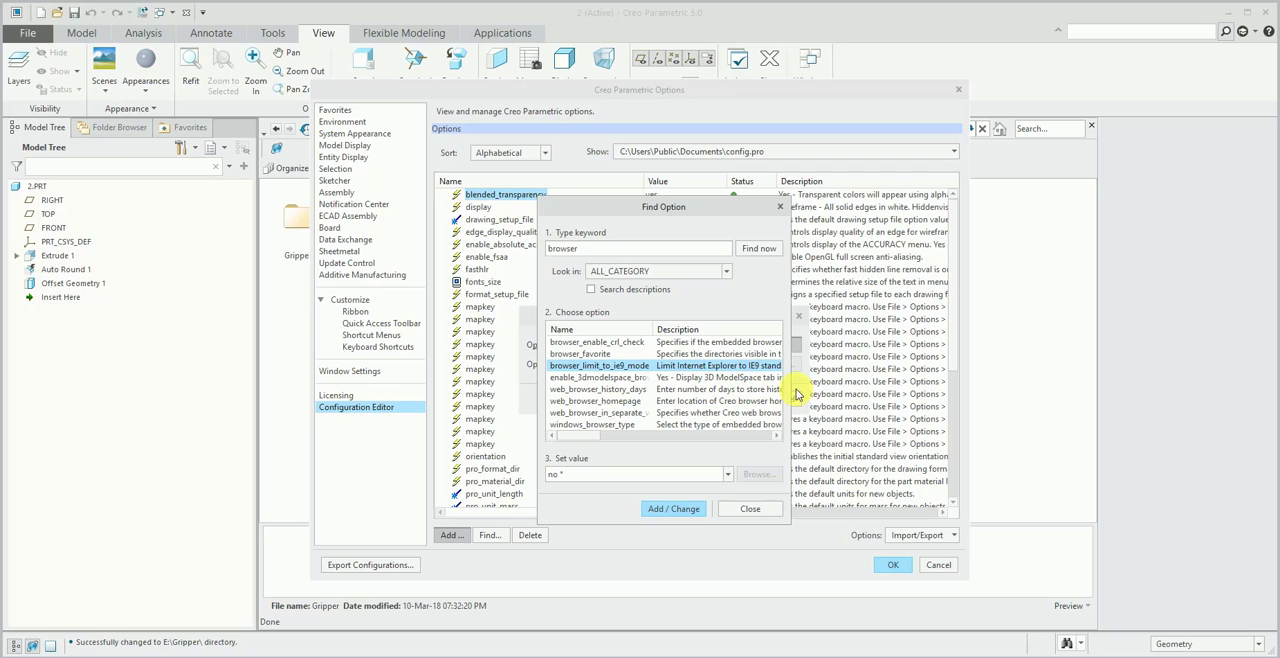
pyautogui.moveTo(798, 386); pyautogui.dragTo(1047, 386)
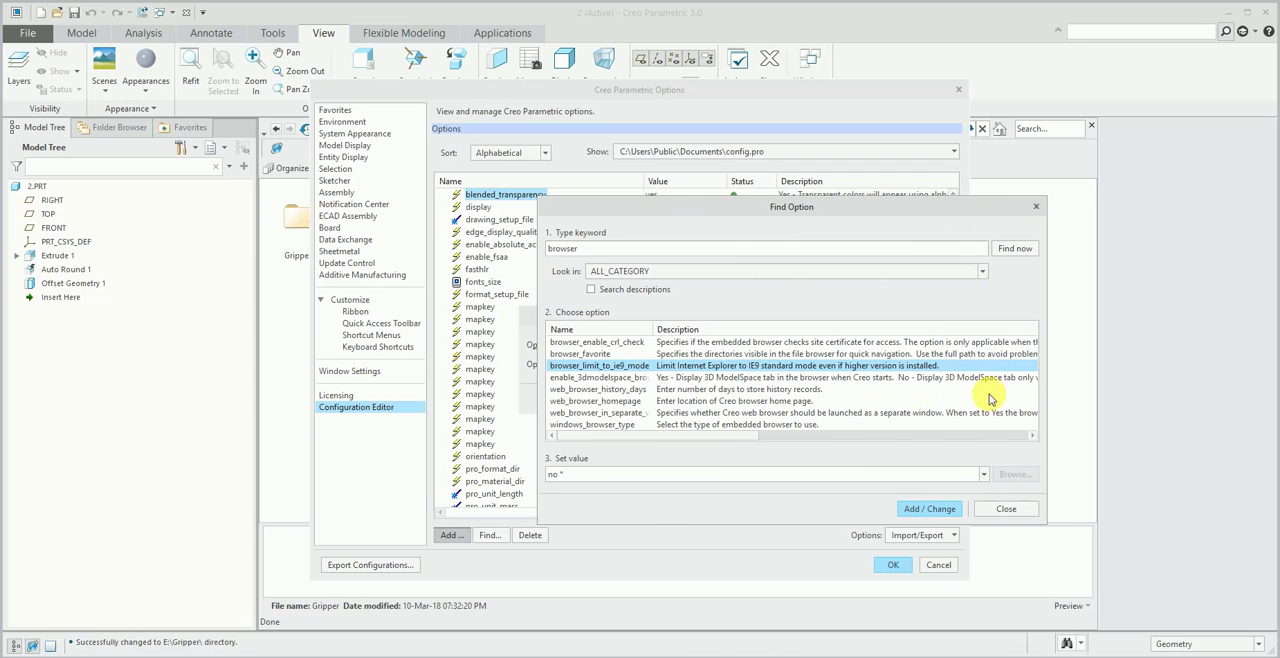
pyautogui.click(620, 424)
pyautogui.click(984, 475)
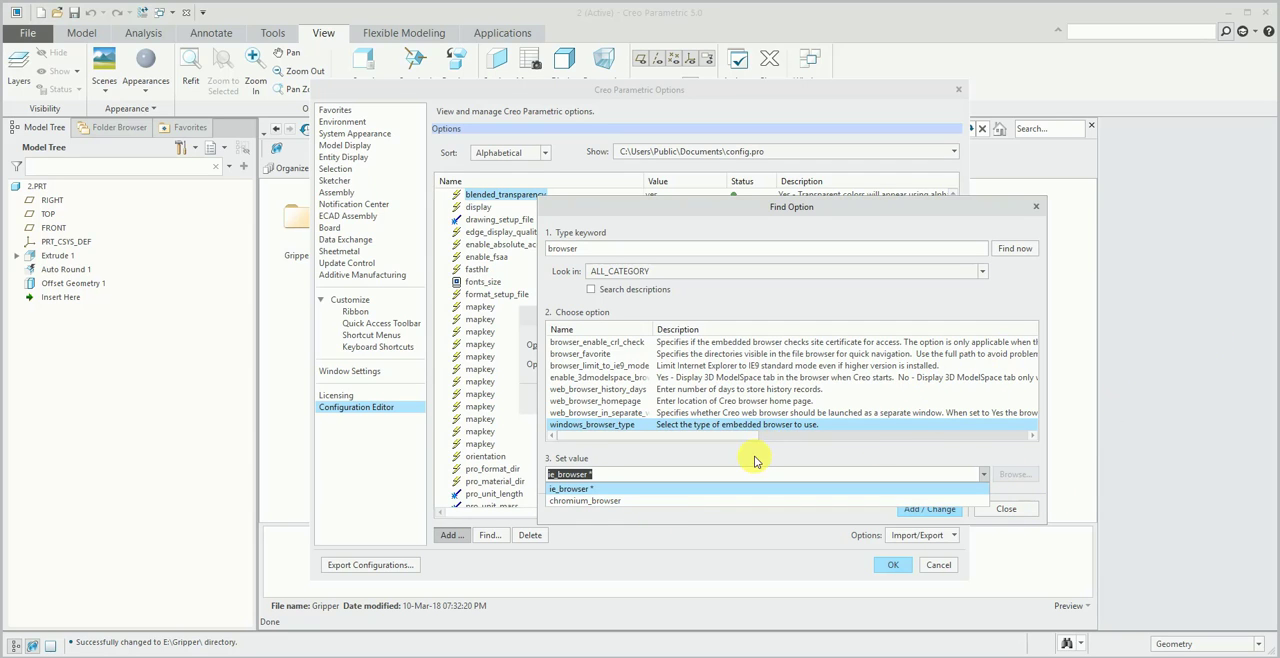
pyautogui.click(786, 459)
pyautogui.click(1006, 509)
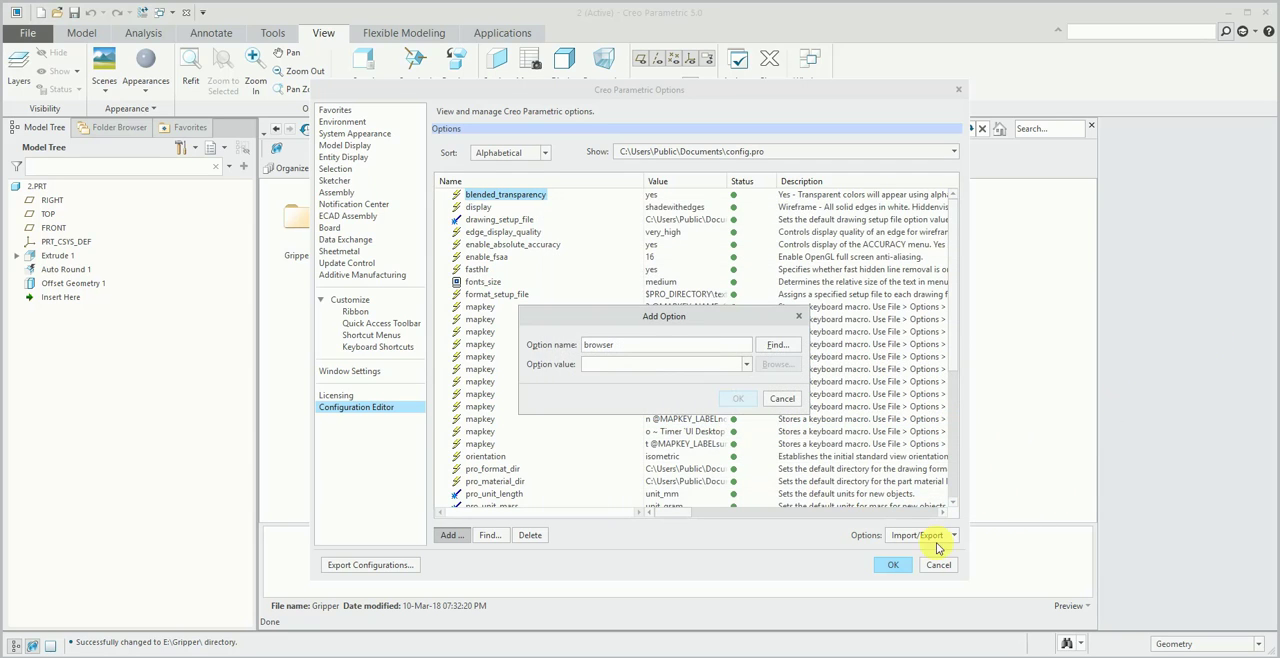
pyautogui.click(790, 402)
pyautogui.click(936, 562)
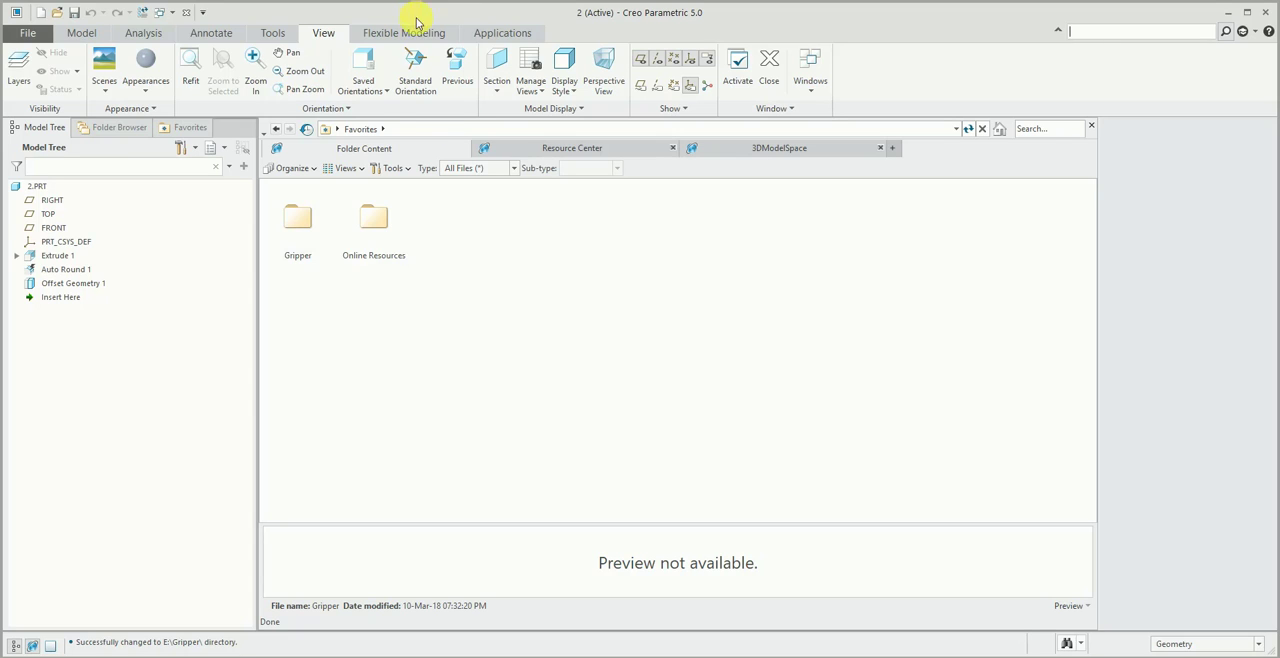
# - Close the embedded browser and open the recent assembly cot_tube_main.asm from the Cot_Machine folder
pyautogui.click(432, 344)
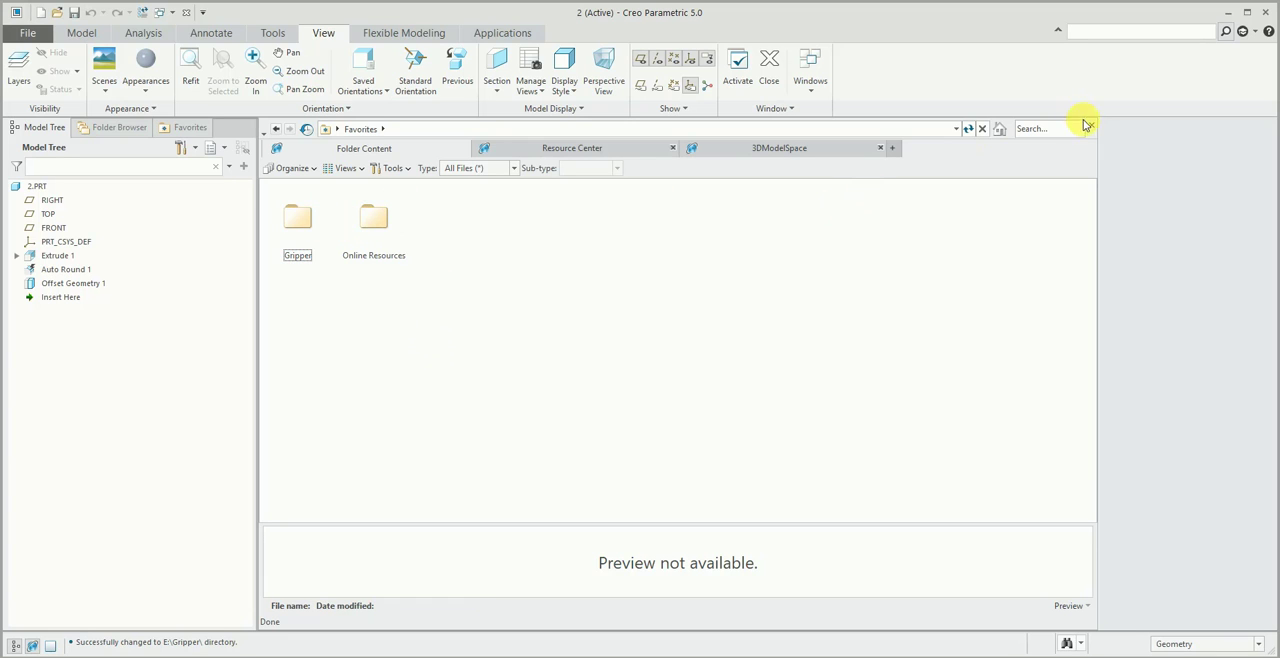
pyautogui.click(1102, 155)
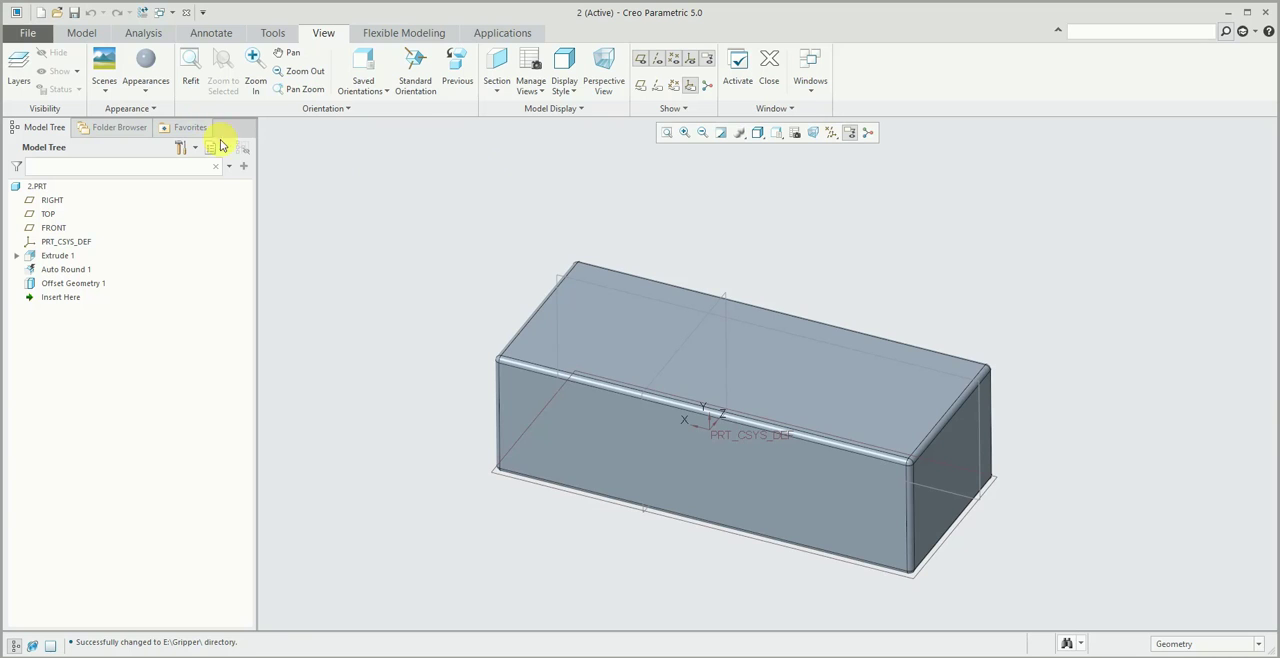
pyautogui.click(89, 35)
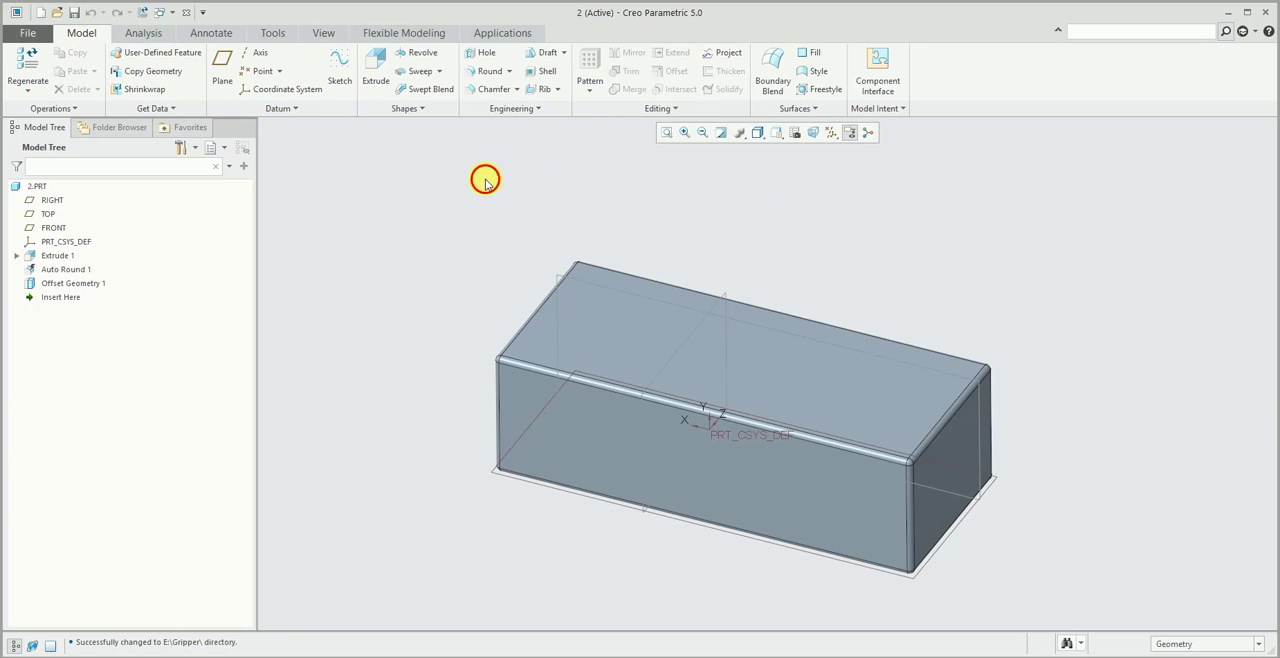
pyautogui.click(28, 33)
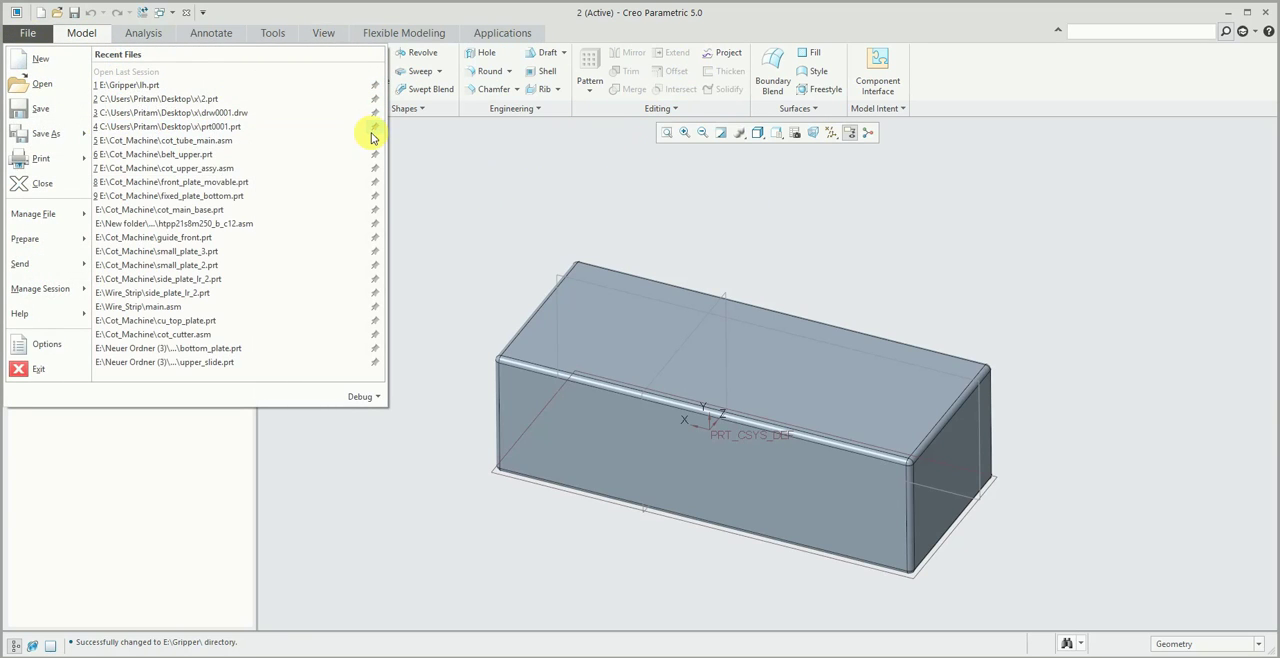
pyautogui.click(329, 131)
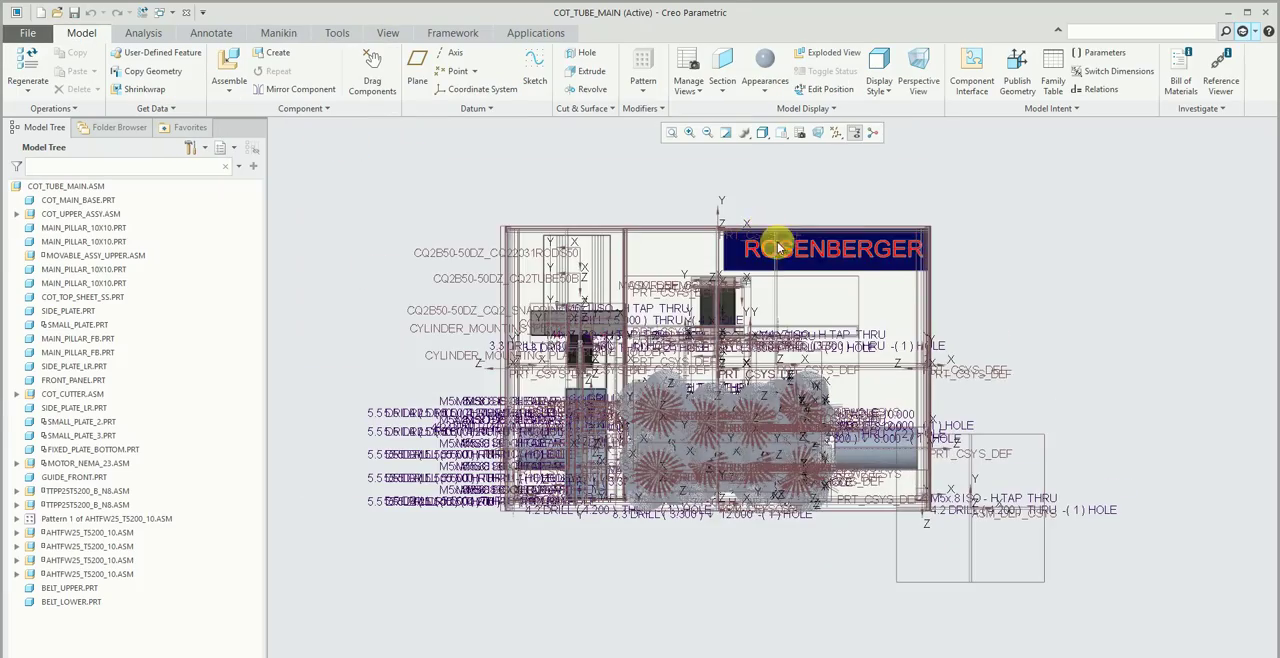
pyautogui.moveTo(771, 237); pyautogui.dragTo(874, 208, button='middle')
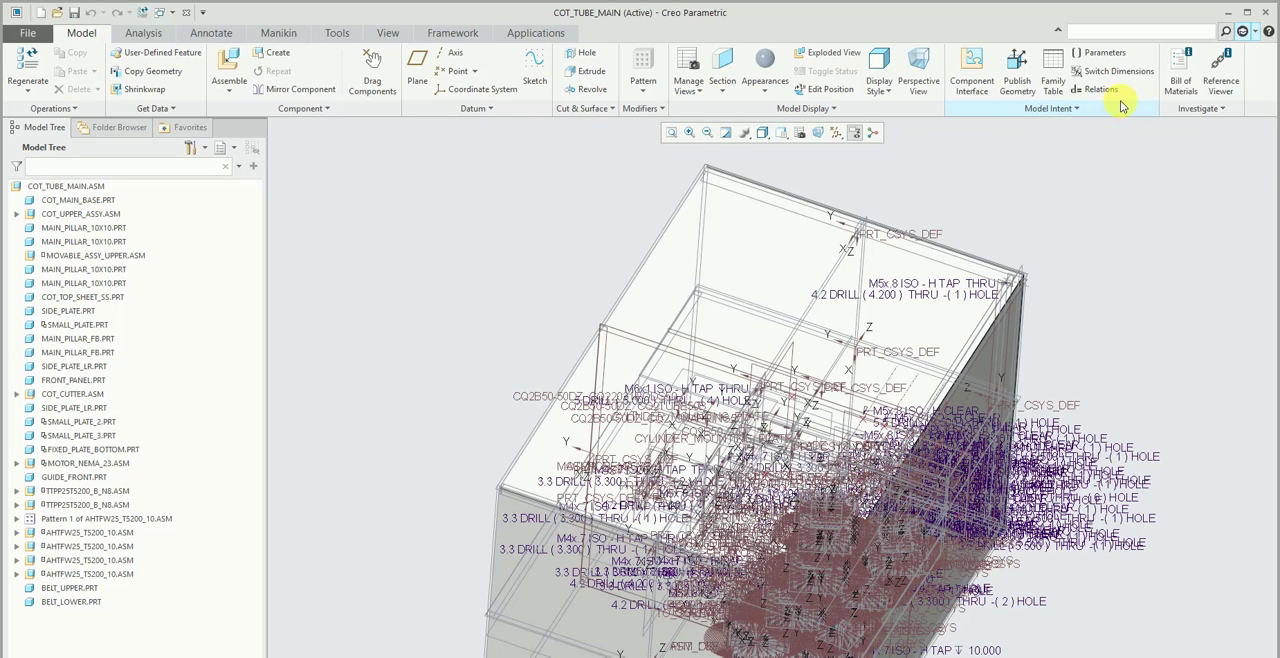
# - Generate a top-level bill of materials for the COT_TUBE_MAIN assembly and look through its subassembly lists
pyautogui.click(1180, 75)
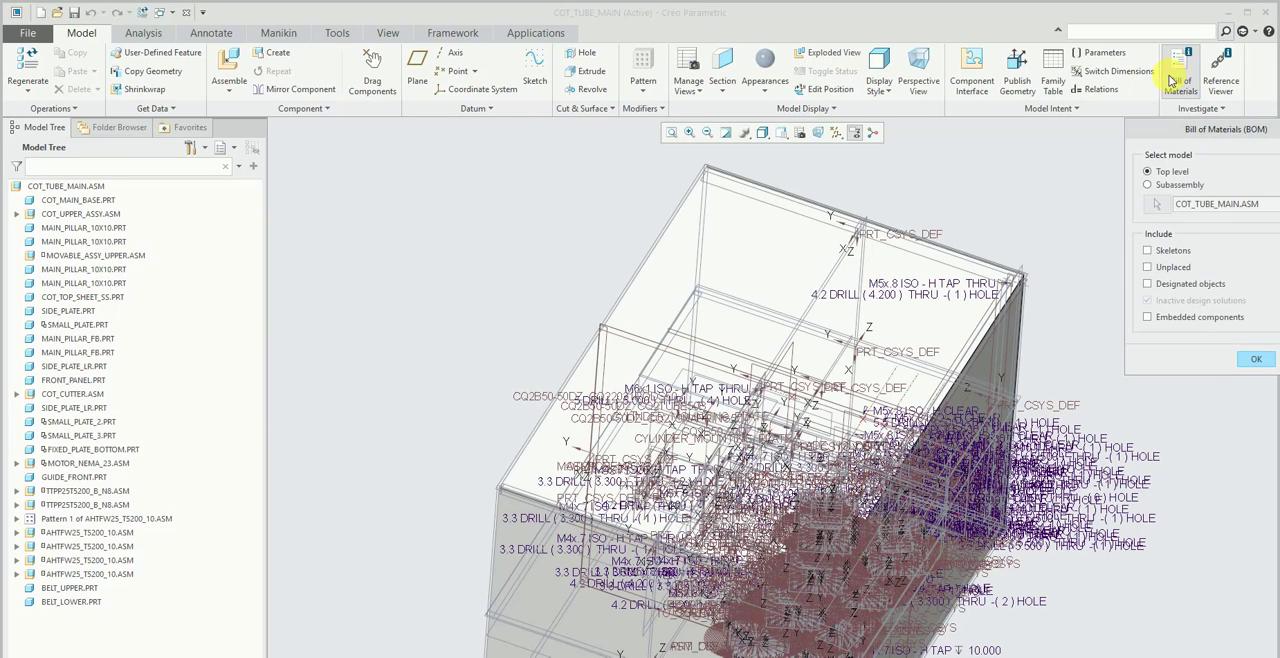
pyautogui.click(1256, 359)
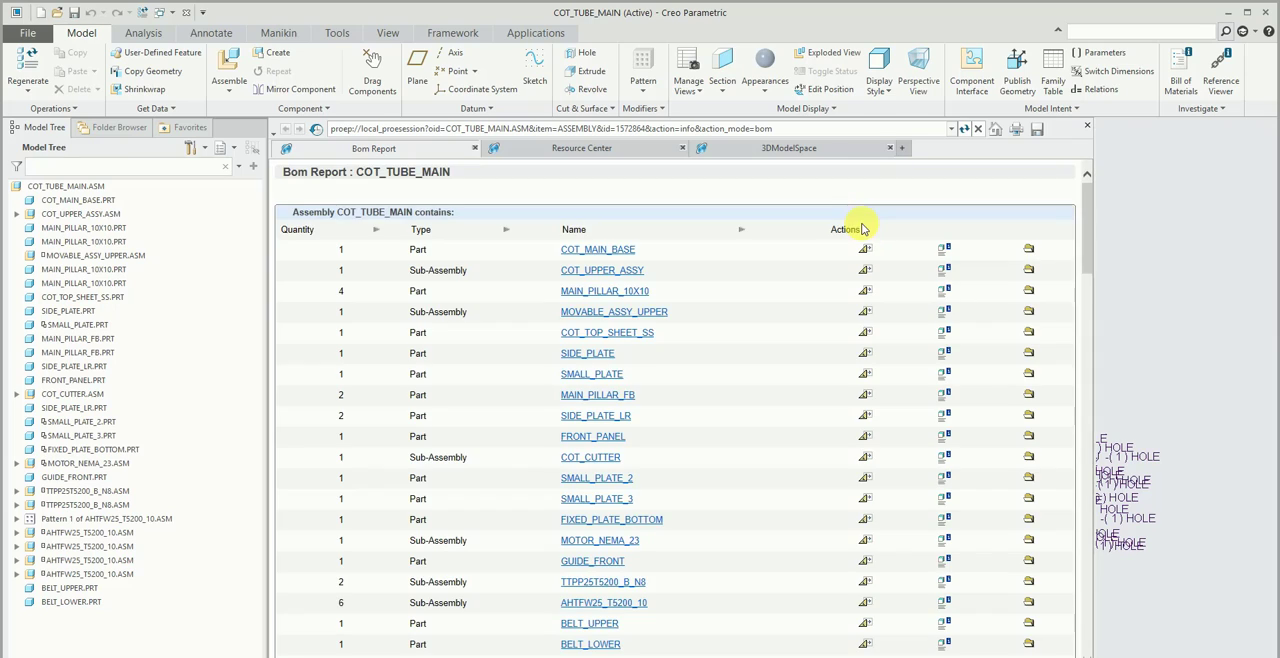
pyautogui.scroll(-20, 700, 300)
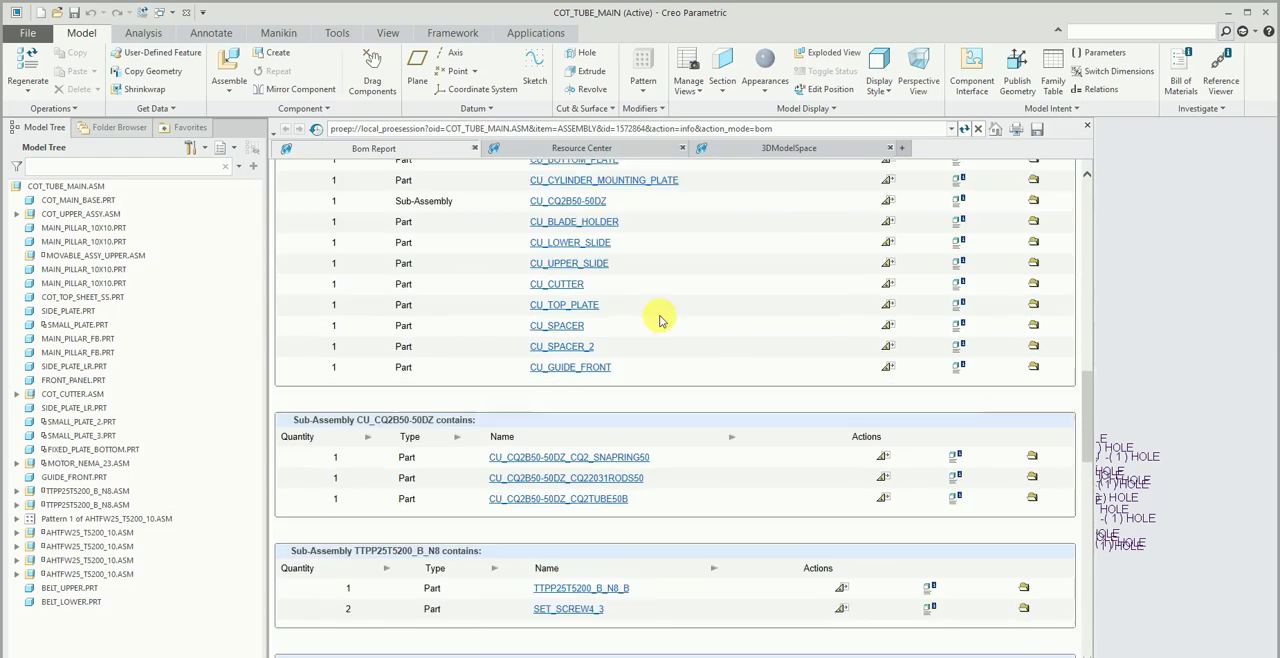
pyautogui.scroll(-5, 653, 315)
pyautogui.scroll(15, 651, 290)
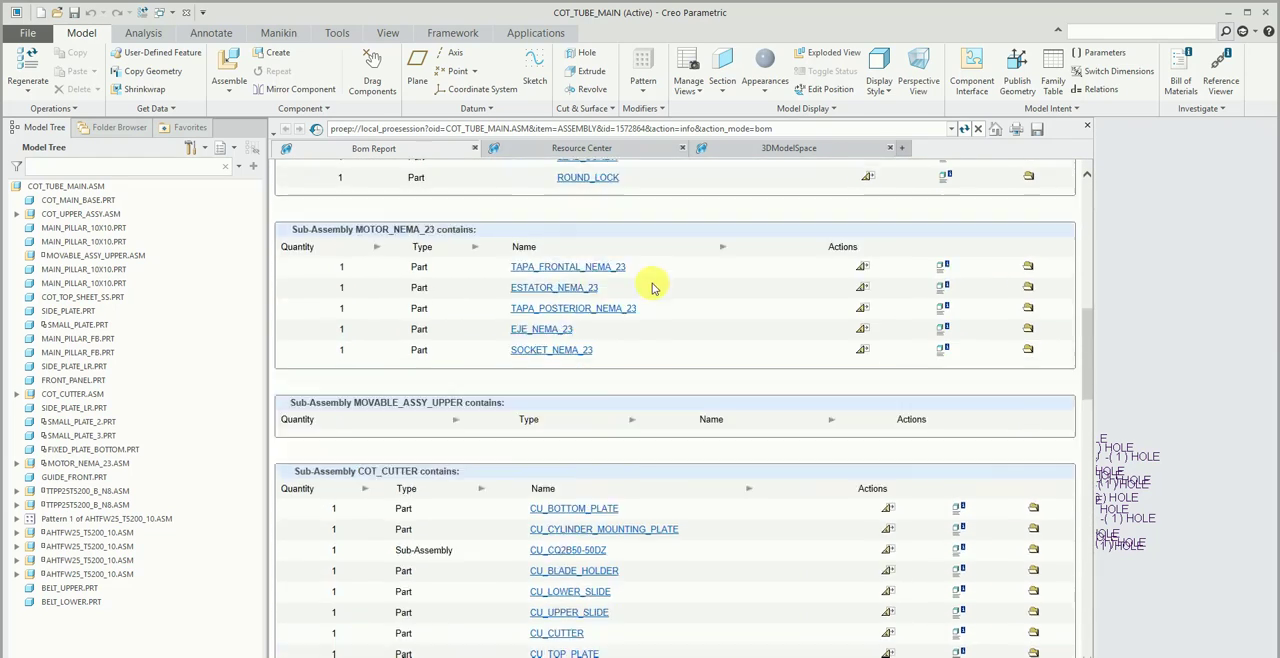
pyautogui.scroll(5, 840, 260)
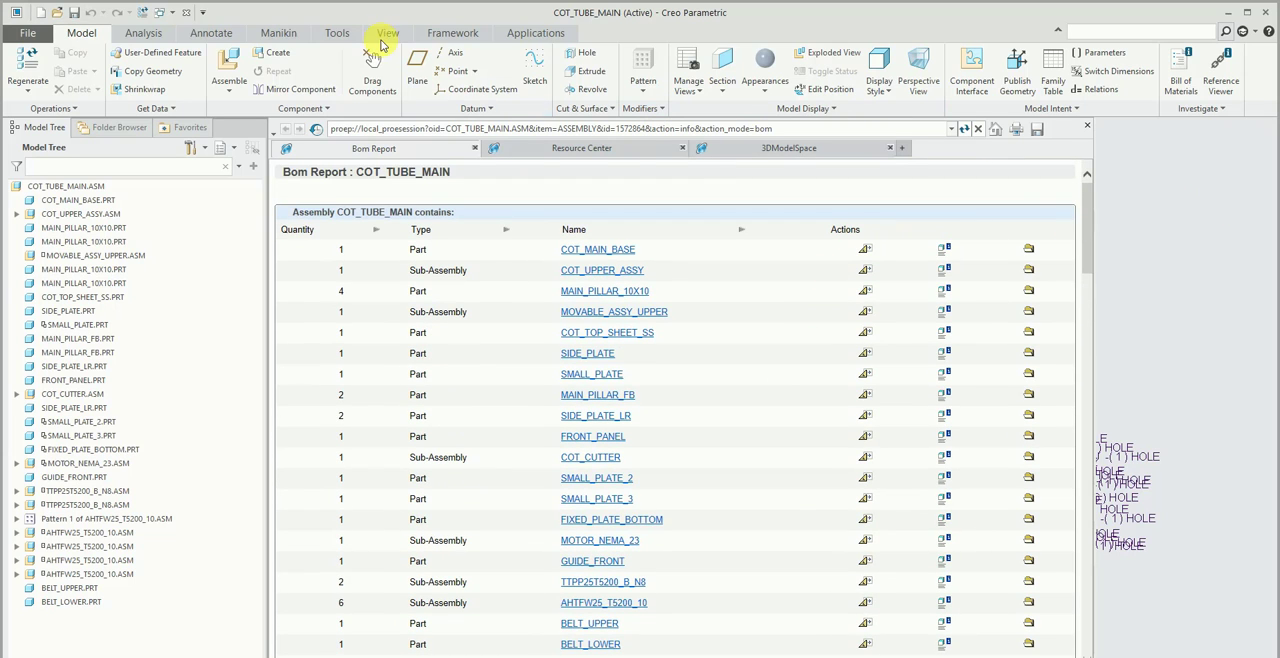
# - Close the COT_TUBE_MAIN window and erase all objects that are not displayed from the session
pyautogui.click(386, 32)
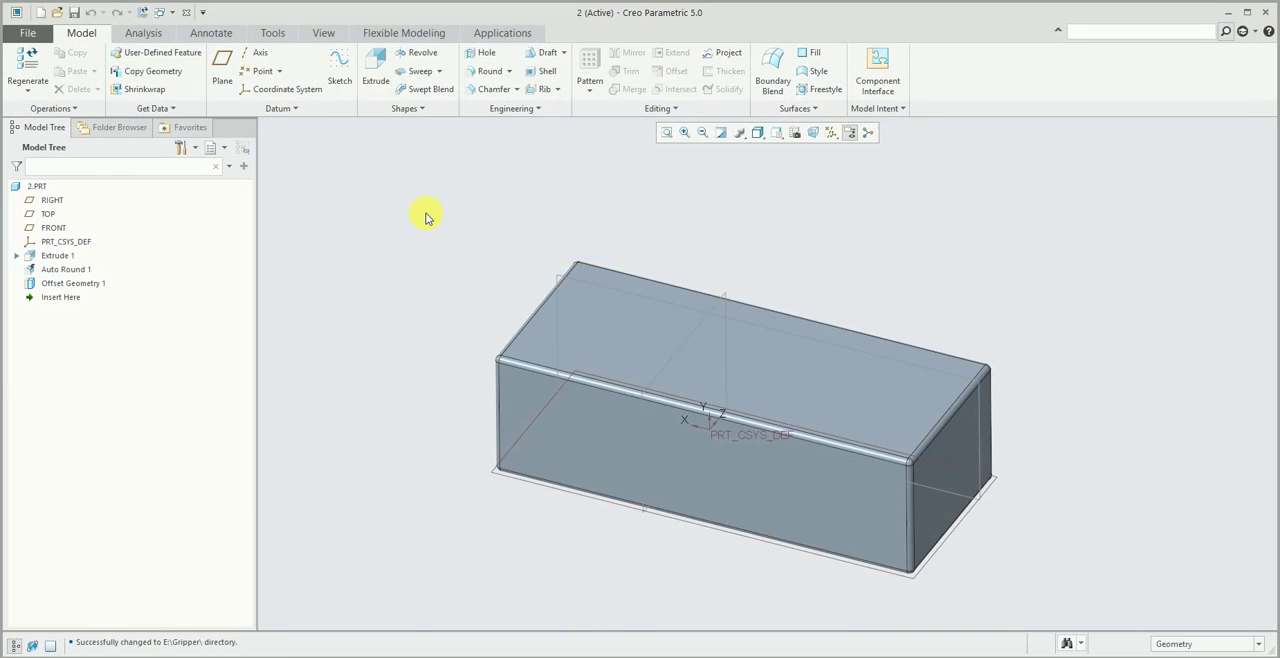
pyautogui.click(29, 36)
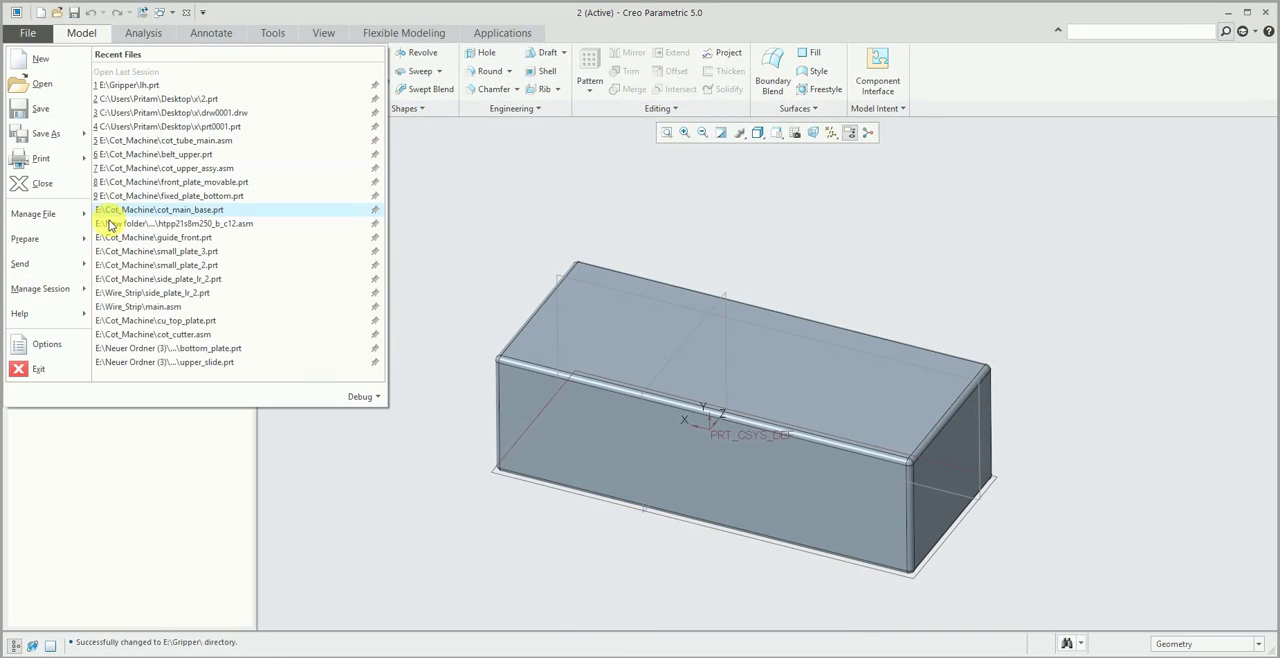
pyautogui.moveTo(30, 288)
pyautogui.click(166, 120)
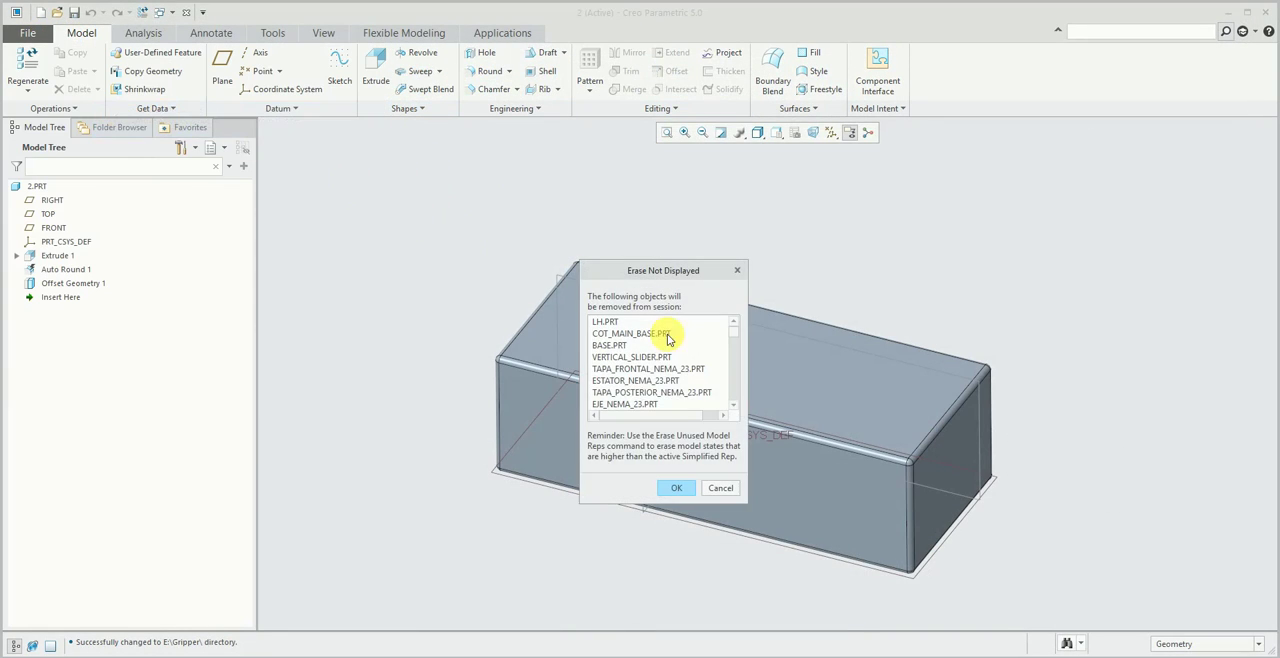
pyautogui.click(676, 487)
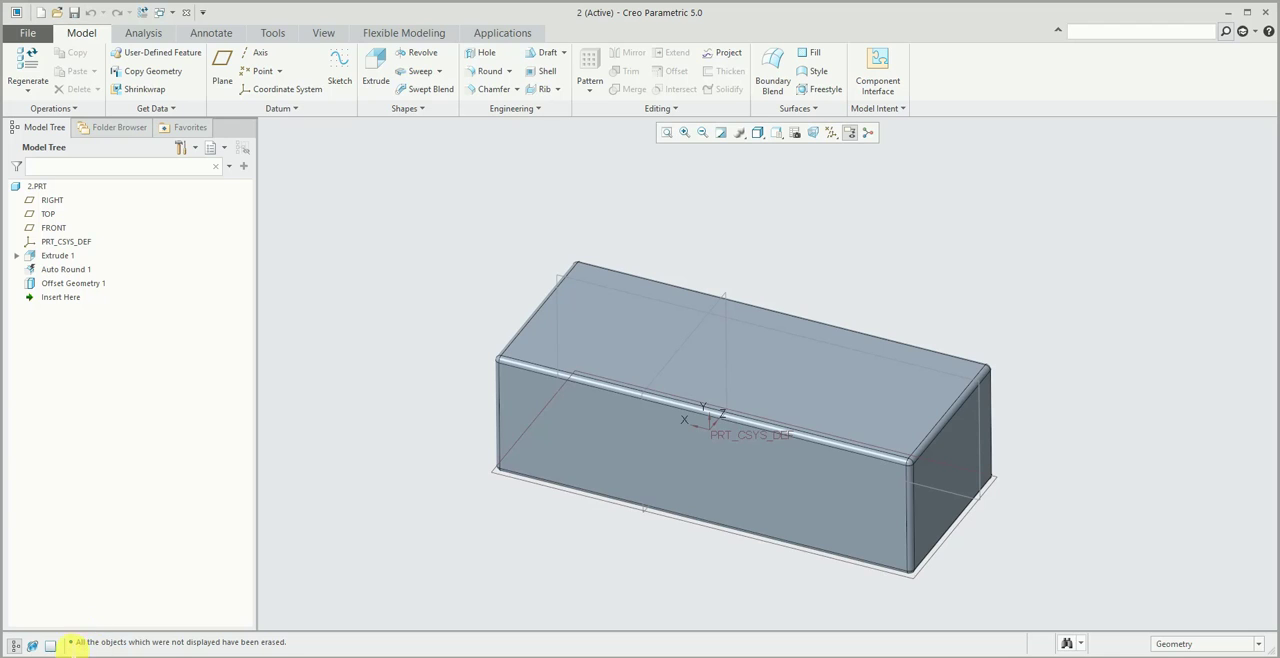
# - Switch the block model to full-screen display and start an Extrude sketch on its top face
pyautogui.click(50, 645)
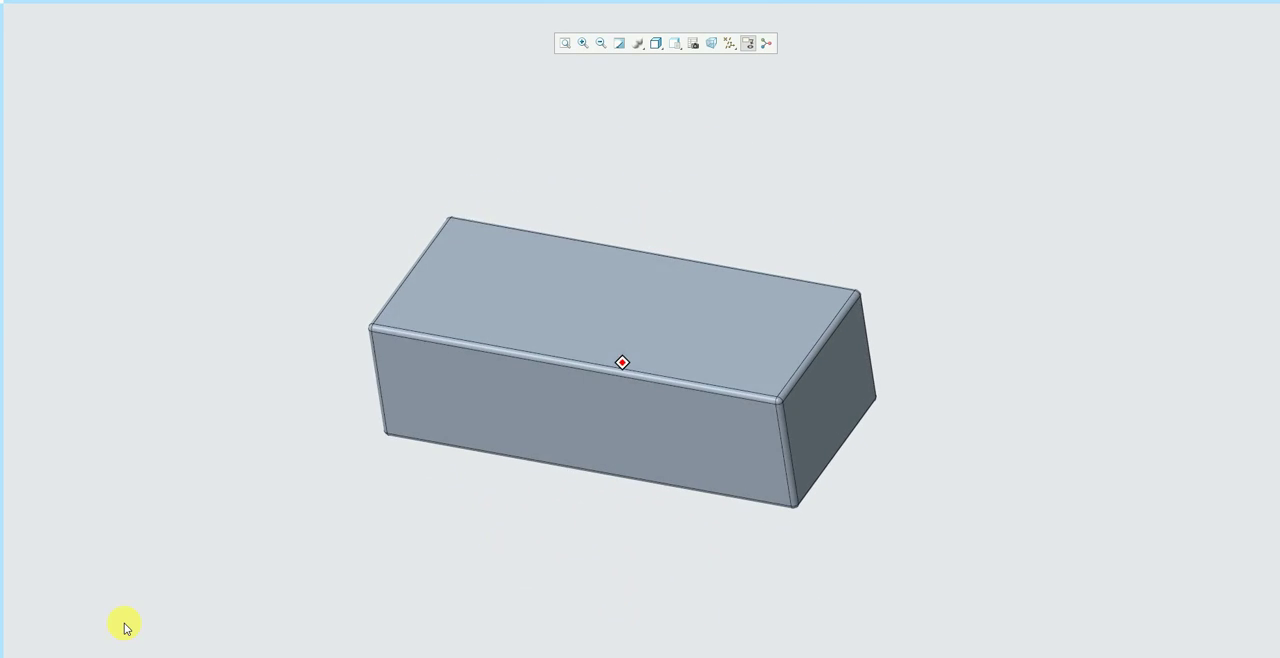
pyautogui.click(495, 274)
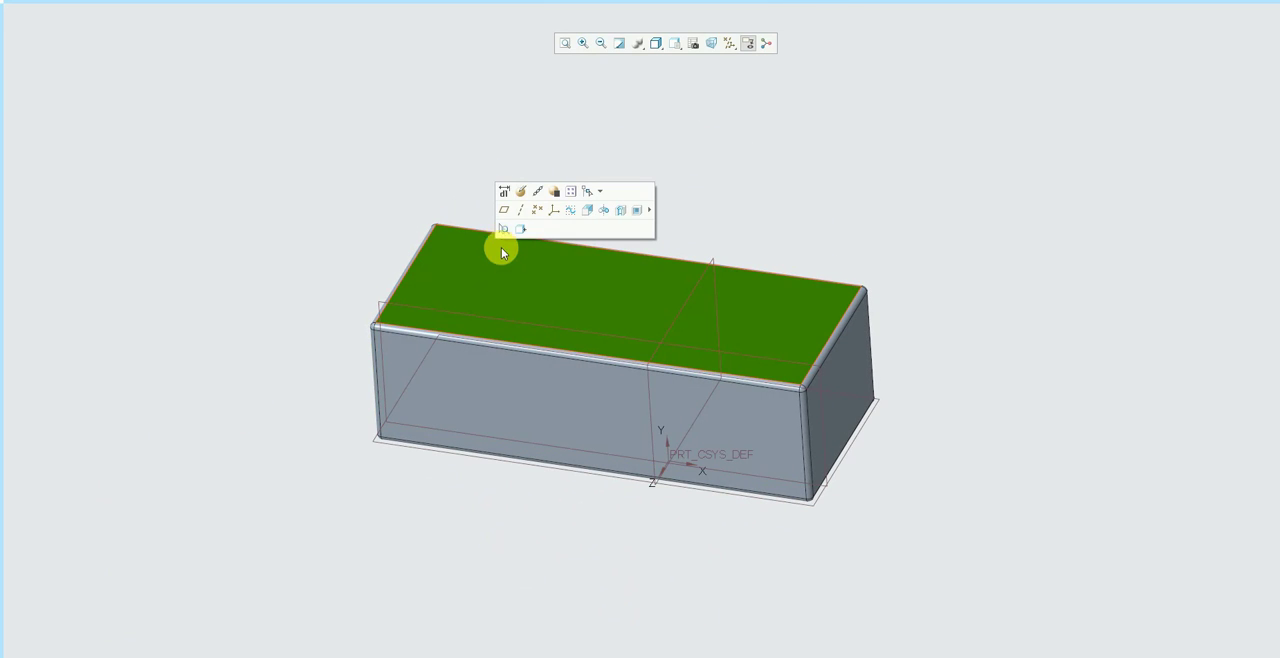
pyautogui.click(595, 208)
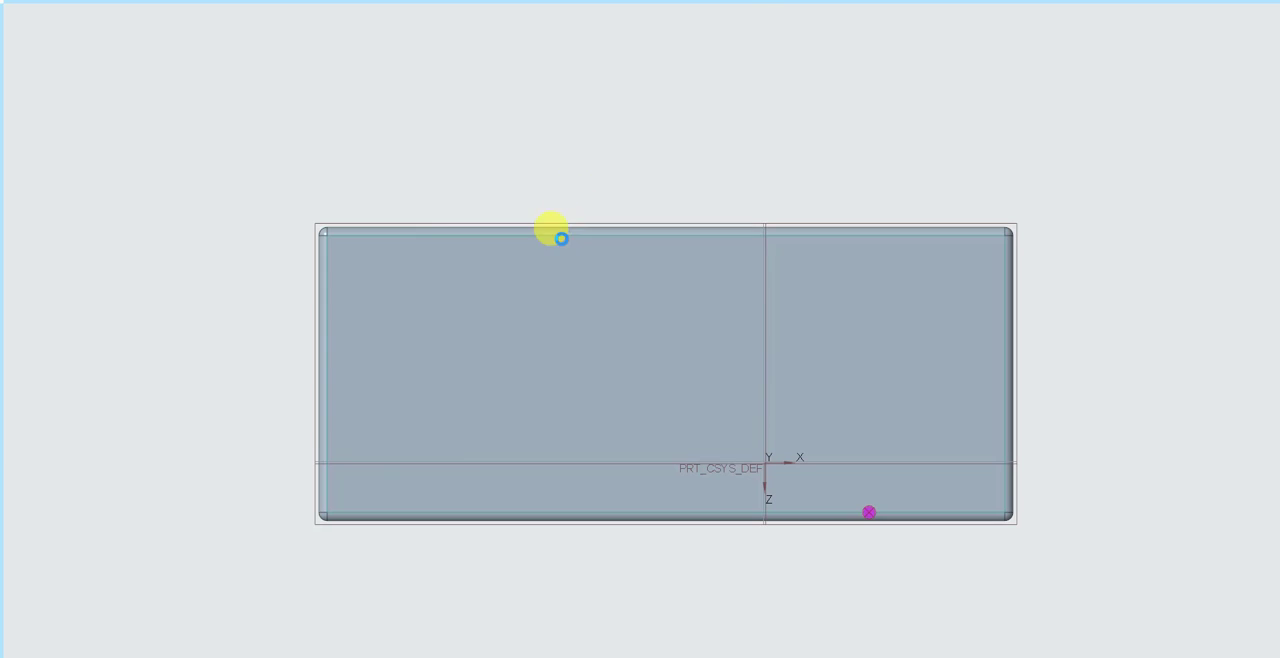
# - Sketch a small rectangle about 49 mm wide on the top face, about 175 mm to the left of the vertical reference
pyautogui.rightClick(414, 288)
pyautogui.click(457, 310)
pyautogui.click(454, 318)
pyautogui.click(522, 370)
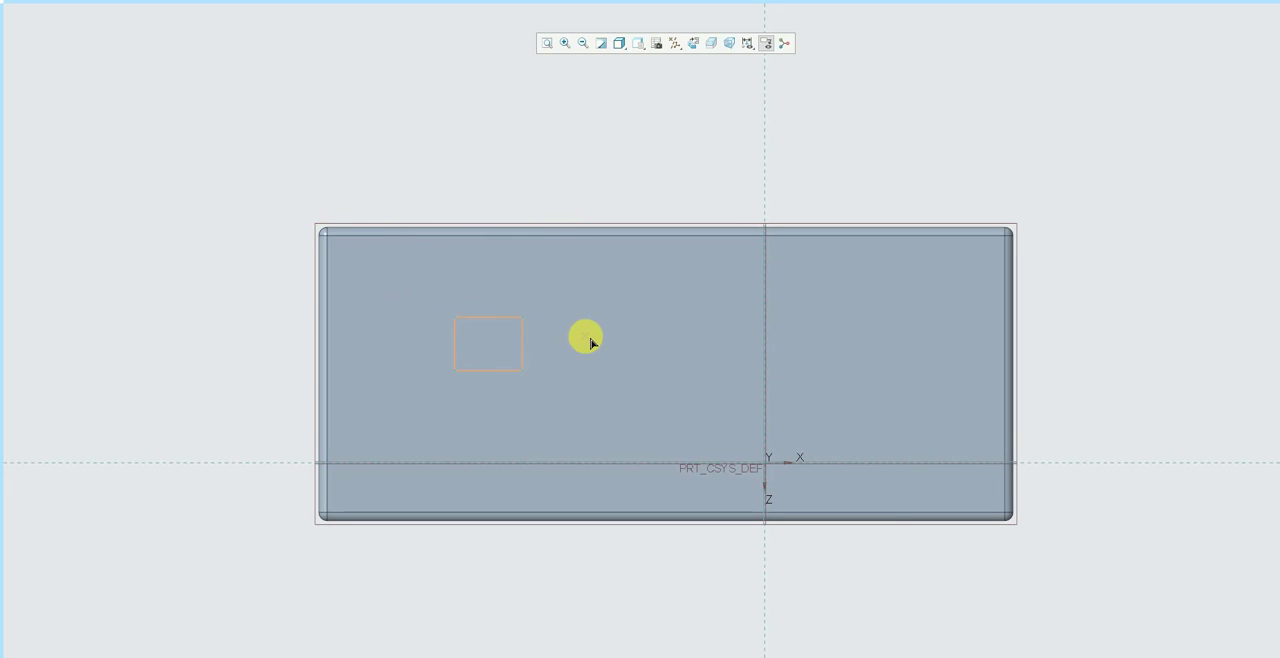
pyautogui.middleClick(590, 339)
pyautogui.moveTo(571, 182); pyautogui.dragTo(566, 180, button='middle')
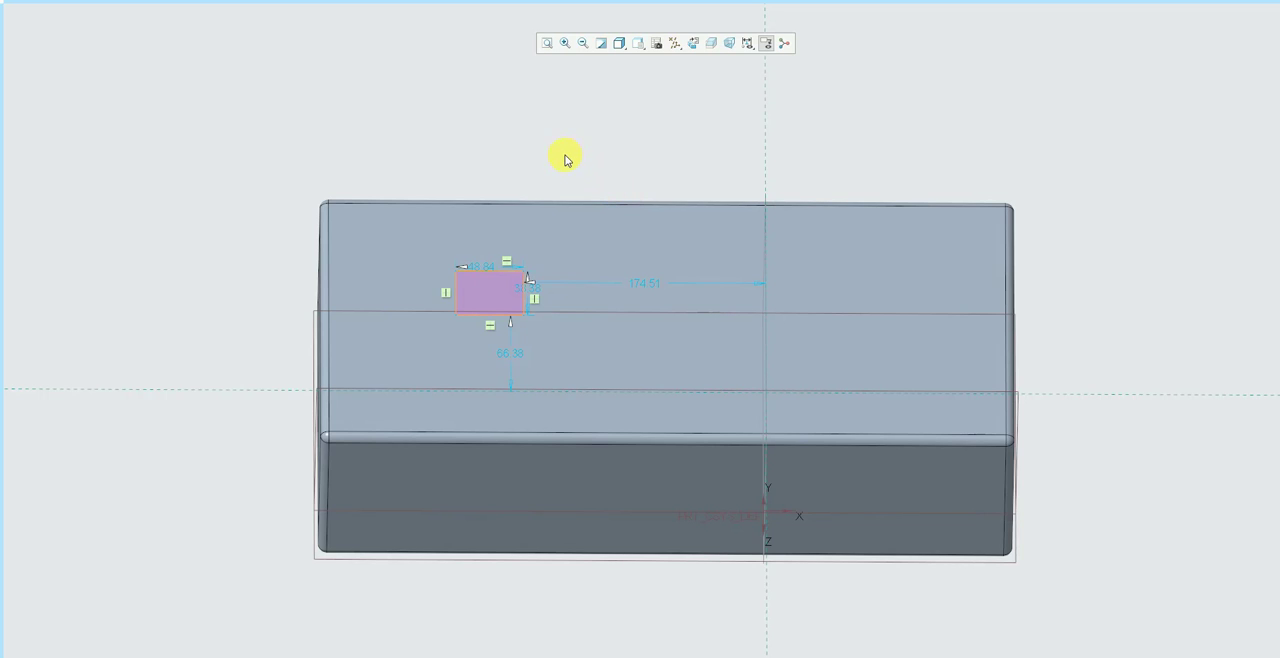
# - Finish the rectangle sketch and extrude it 140.78 upward from the block's top face
pyautogui.moveTo(498, 5)
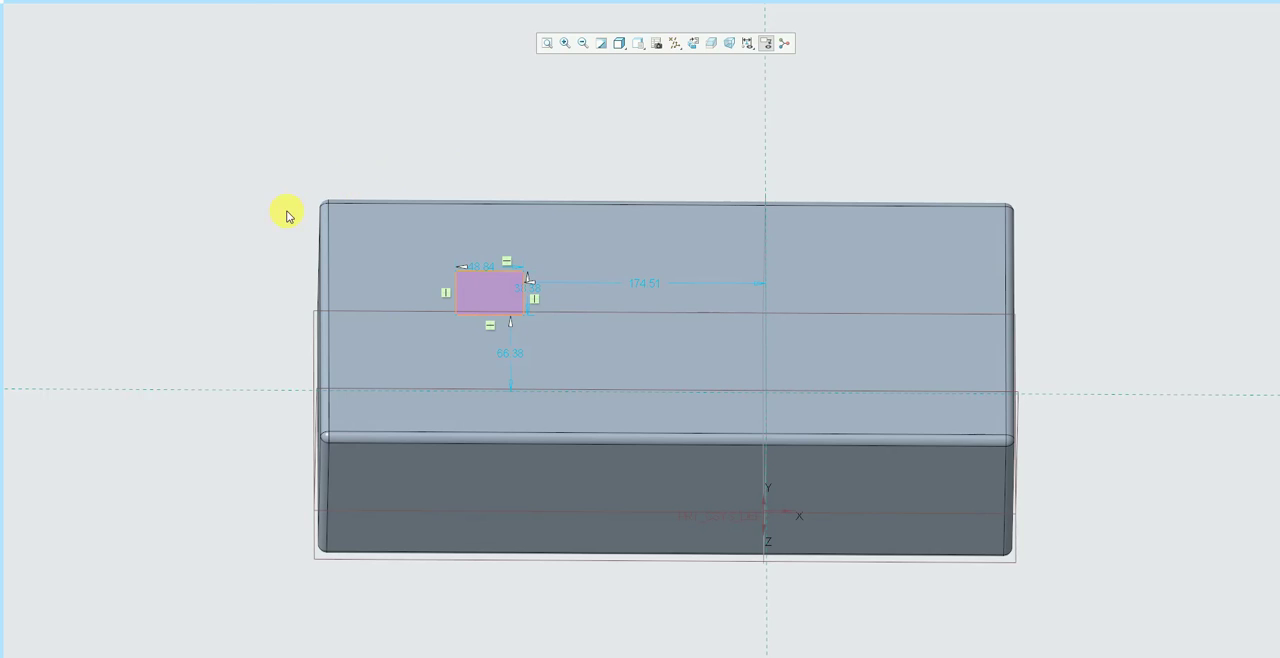
pyautogui.moveTo(2, 251)
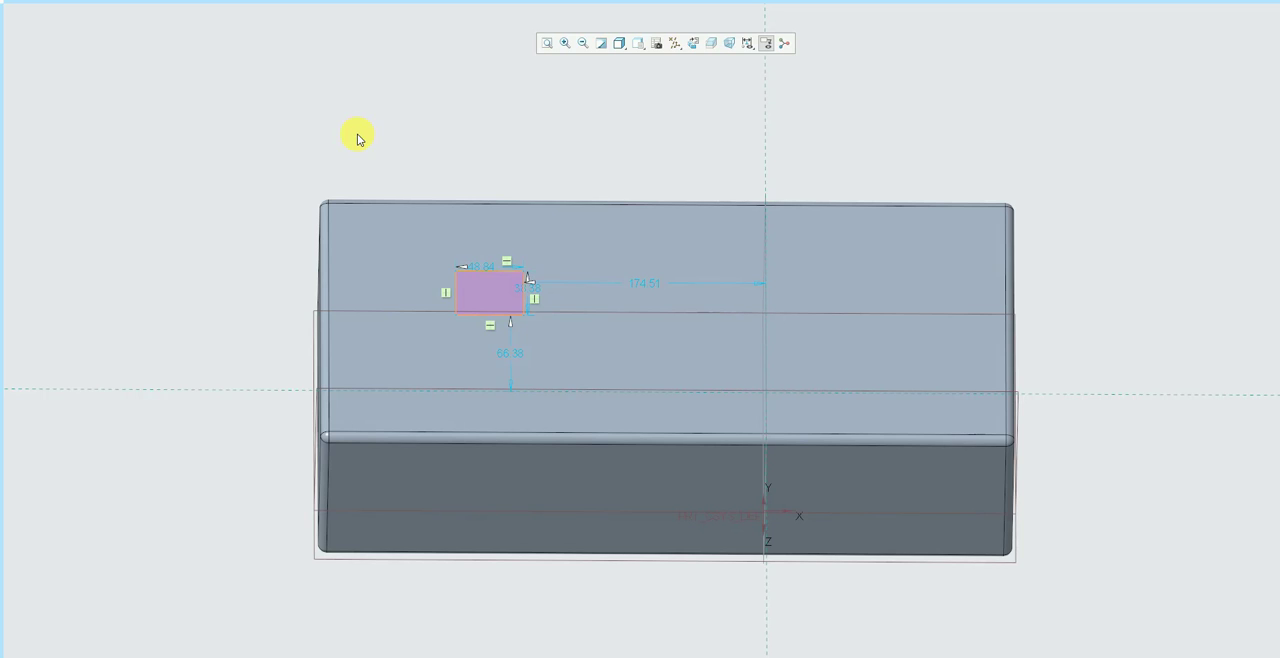
pyautogui.moveTo(2, 134)
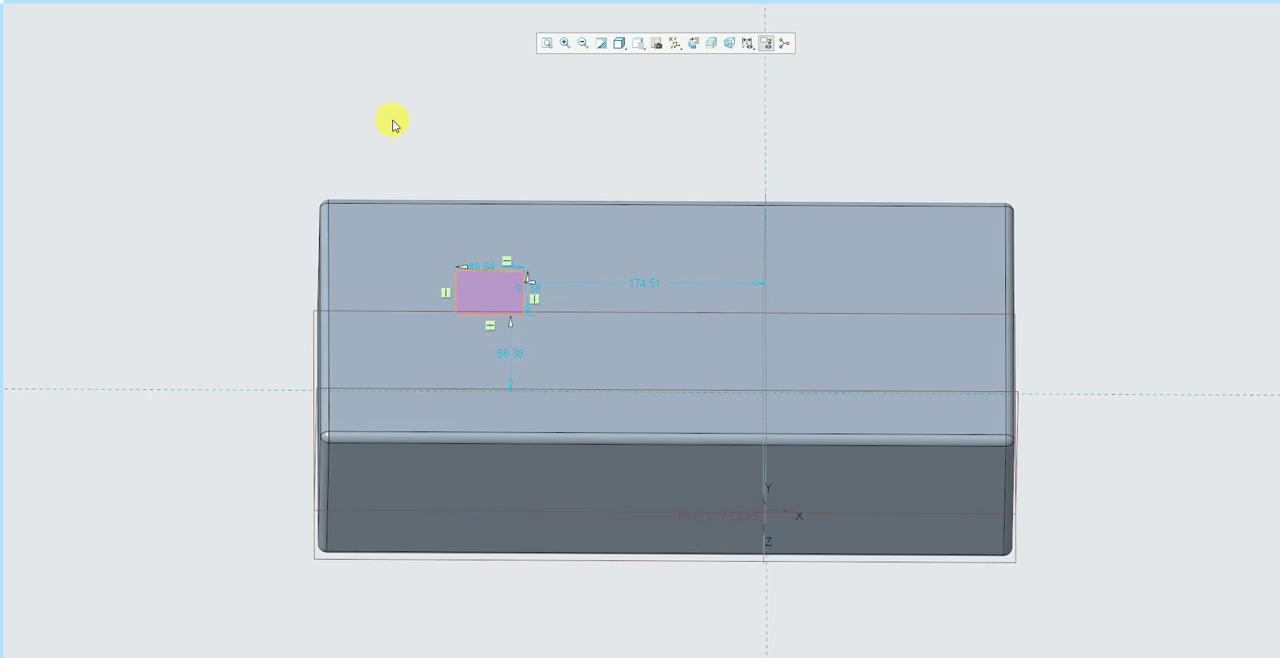
pyautogui.moveTo(398, 3)
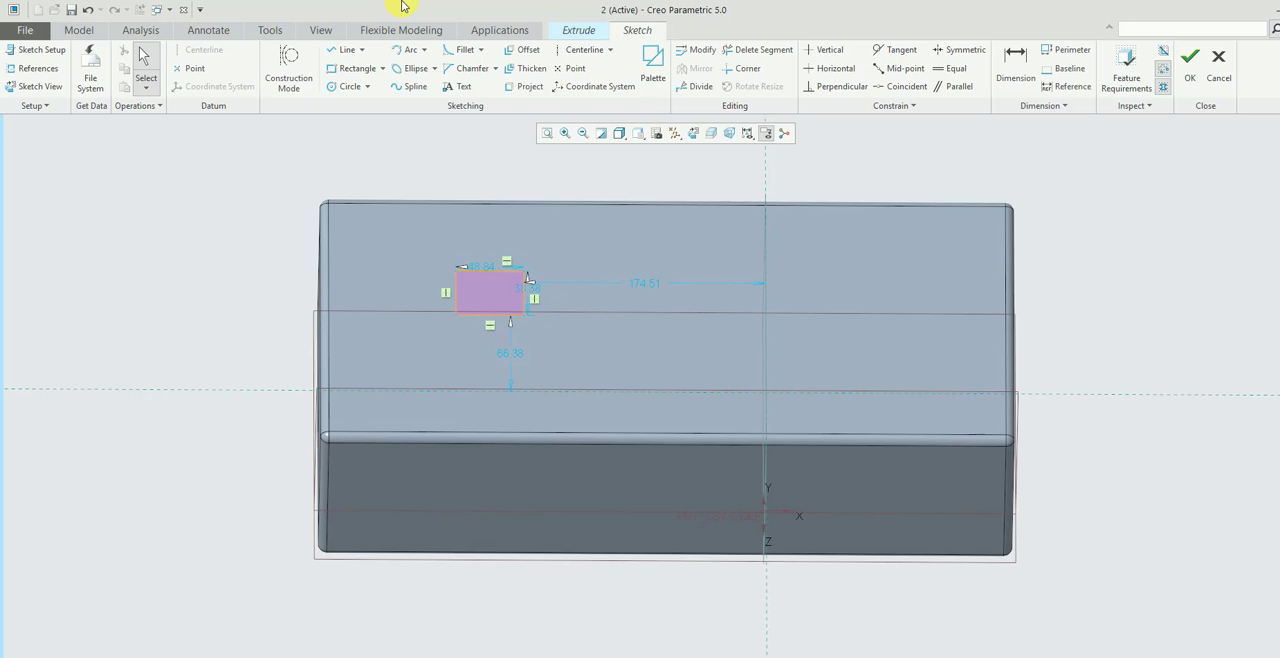
pyautogui.click(1188, 66)
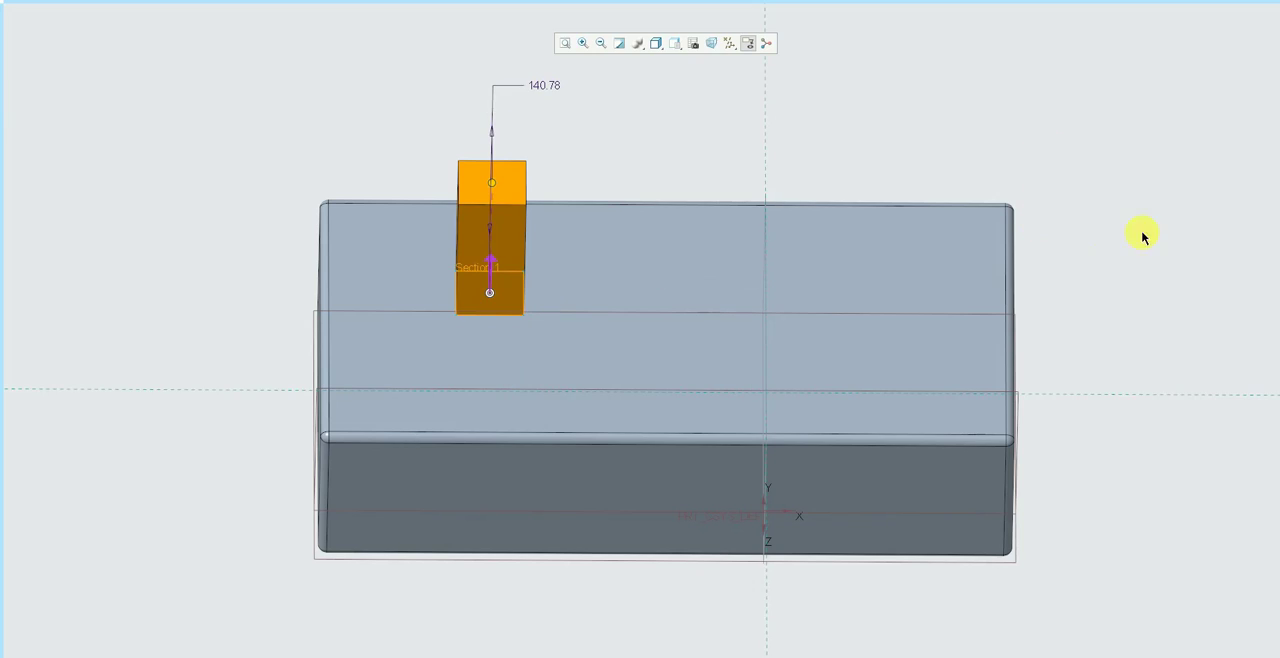
pyautogui.middleClick(1150, 230)
pyautogui.scroll(-4, 638, 264)
pyautogui.moveTo(640, 264); pyautogui.dragTo(677, 177, button='middle')
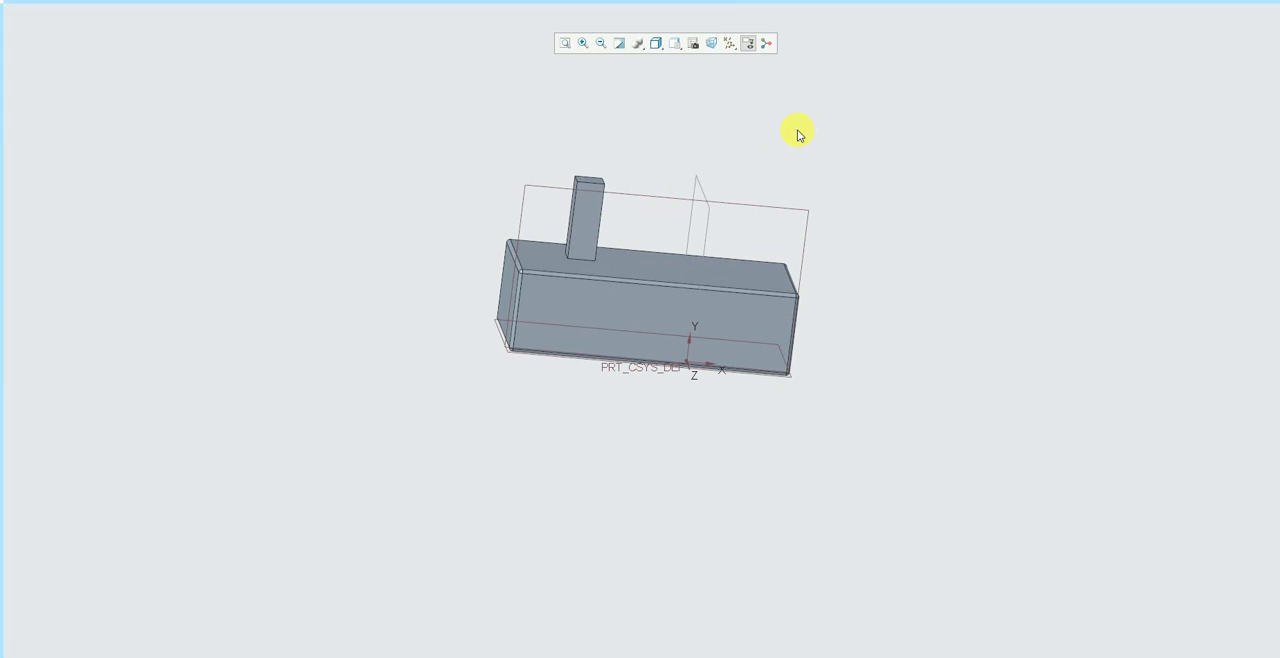
pyautogui.moveTo(840, 212)
pyautogui.mouseDown(button='middle')
pyautogui.moveTo(864, 250)
pyautogui.moveTo(848, 295)
pyautogui.mouseUp(button='middle')
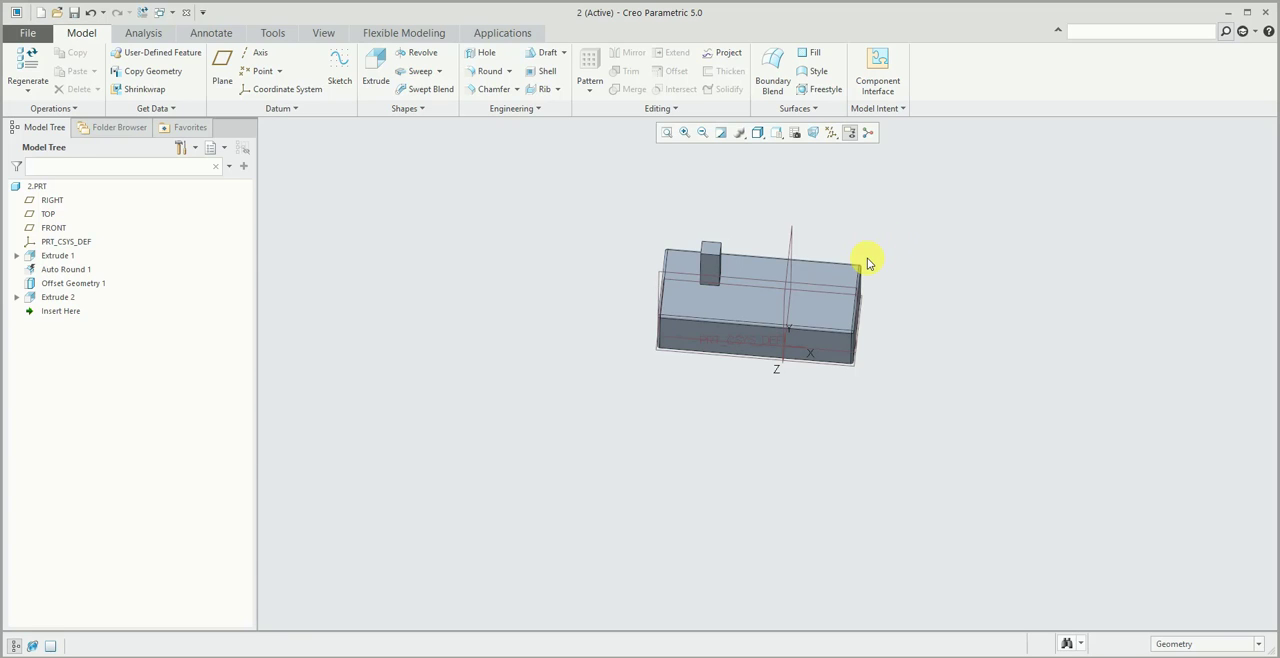
# - Open the Search Tool, review the object types it can look by with Feature kept, and close it
pyautogui.click(1067, 642)
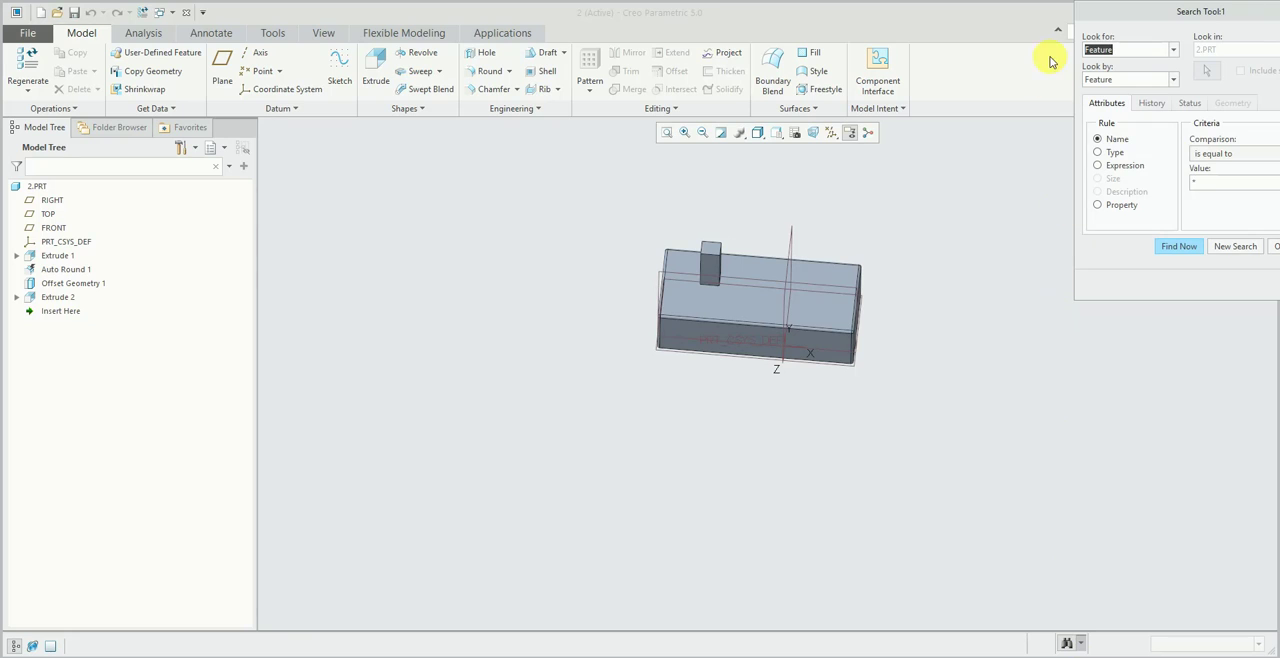
pyautogui.click(1163, 80)
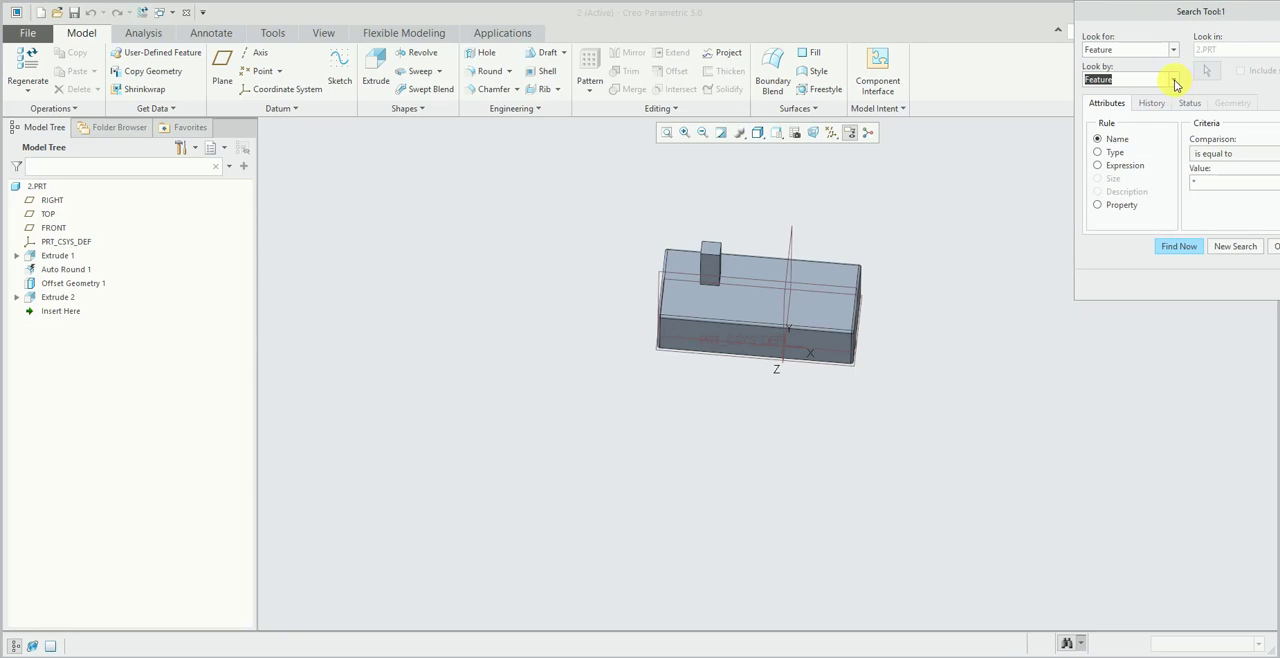
pyautogui.click(1175, 81)
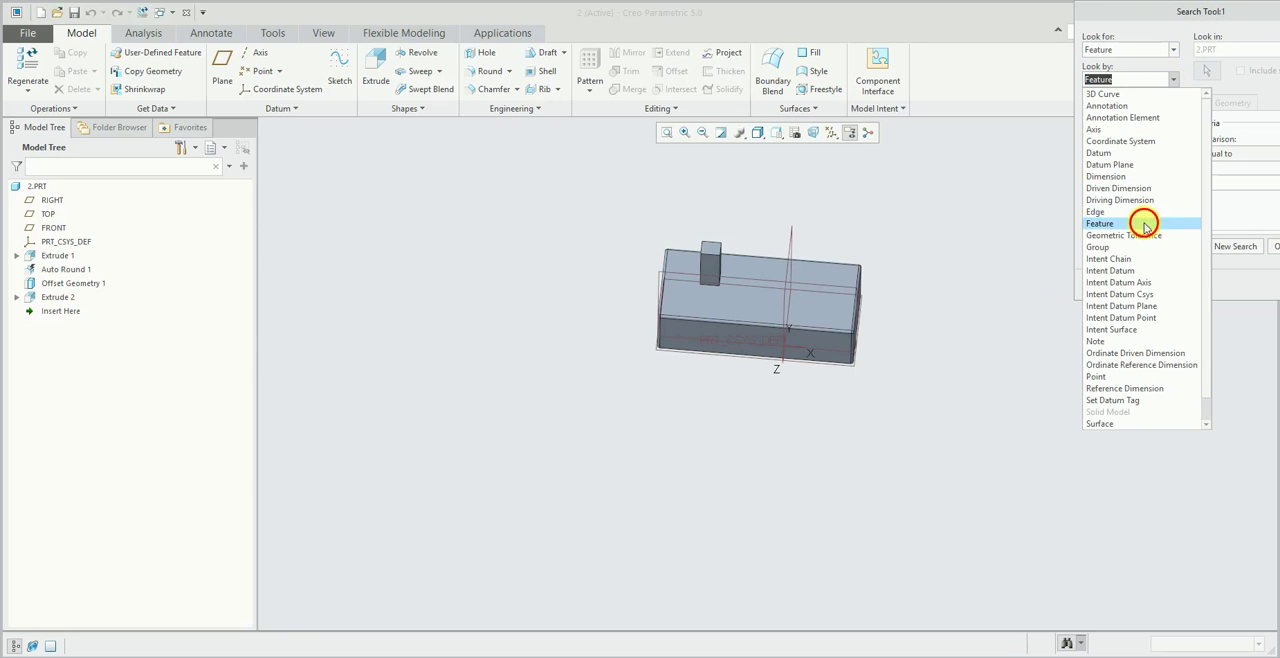
pyautogui.click(1145, 224)
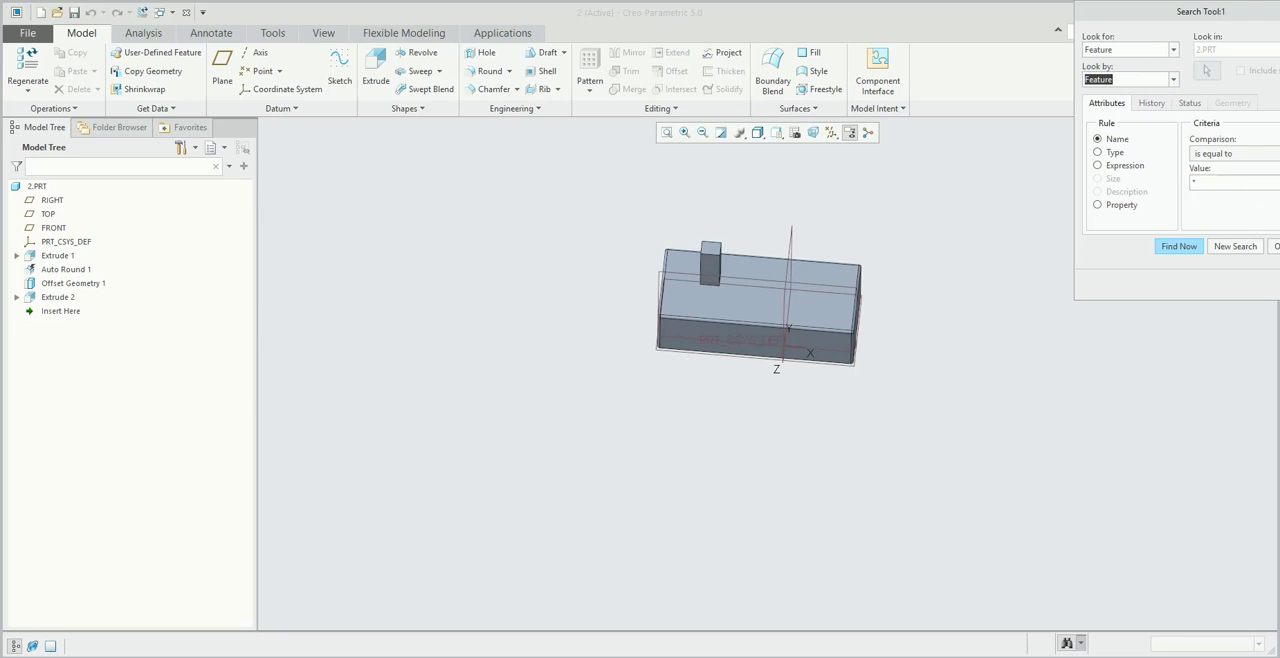
pyautogui.press('Escape')
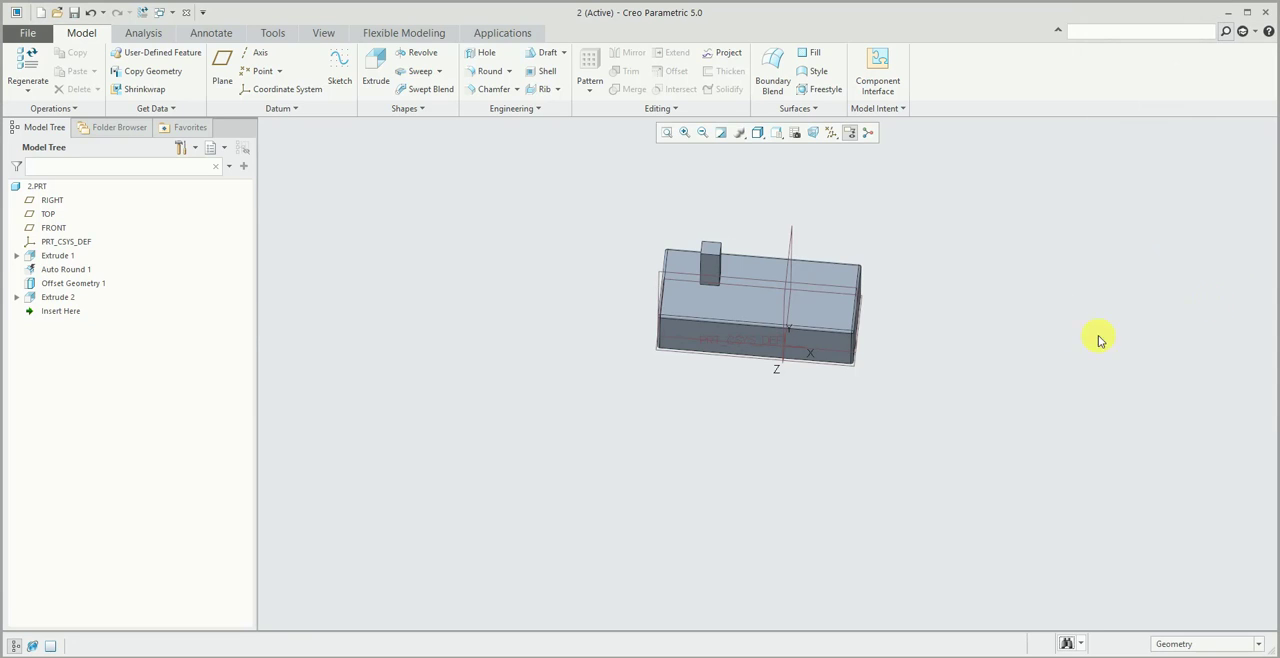
# - Select the short right edge of the block's top face using the Edge selection filter, and restore the Geometry filter
pyautogui.click(1192, 644)
pyautogui.click(1165, 525)
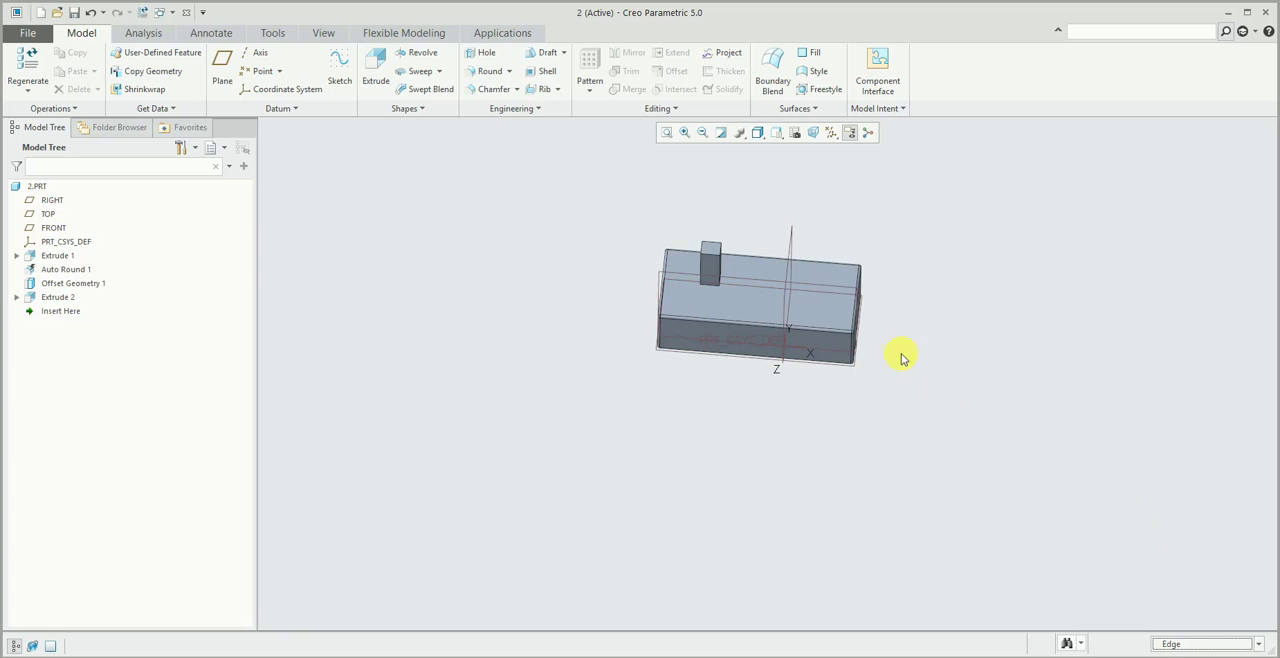
pyautogui.scroll(-2, 880, 310)
pyautogui.click(886, 276)
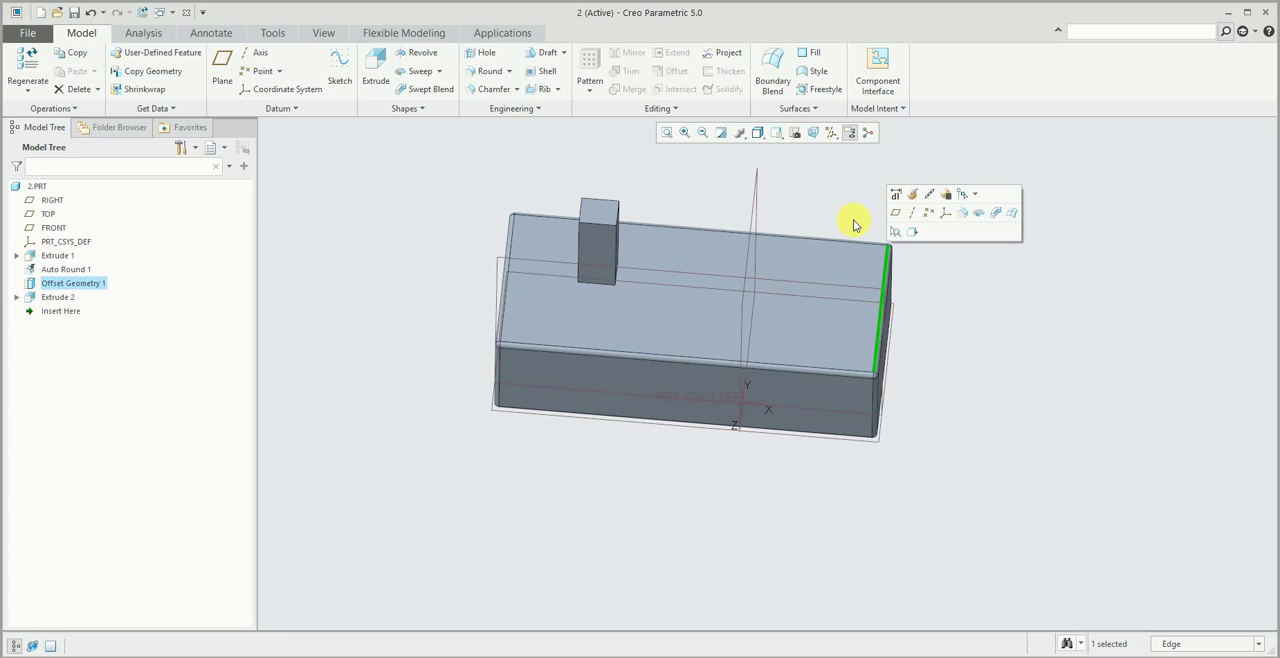
pyautogui.click(1211, 491)
pyautogui.click(1175, 644)
pyautogui.click(1195, 530)
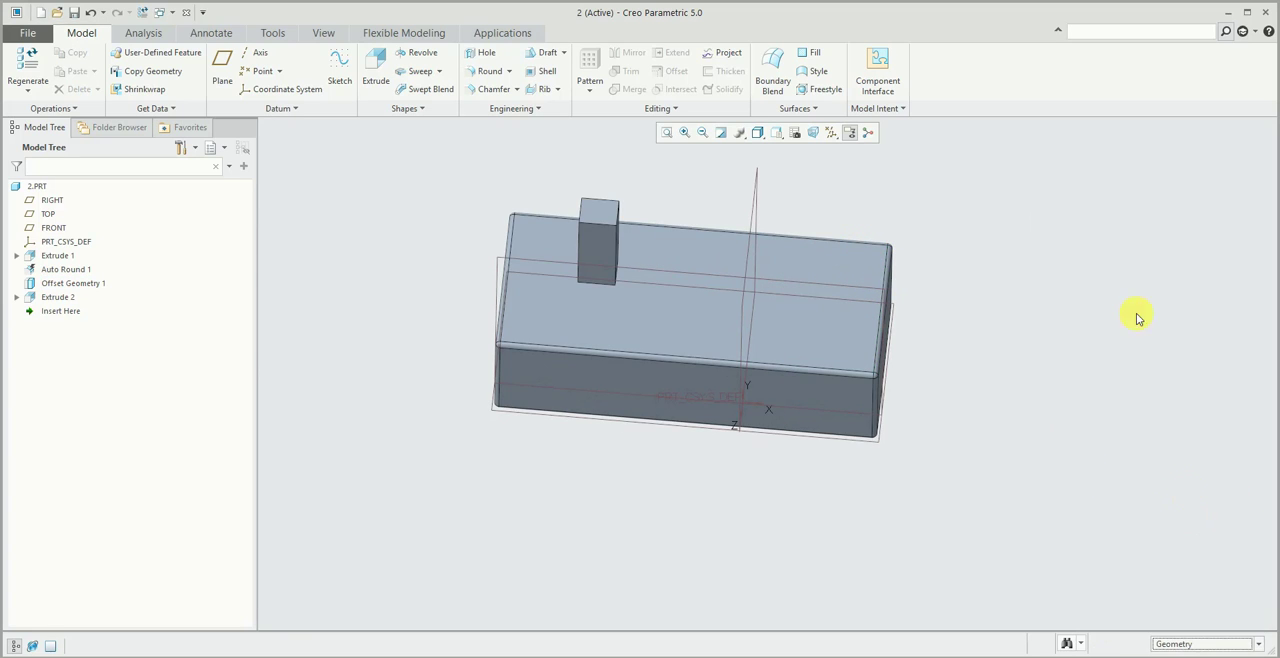
# - Try to open the Help Center, view the PTC Learning Connector, and close it to restore the full-width window
pyautogui.click(1268, 33)
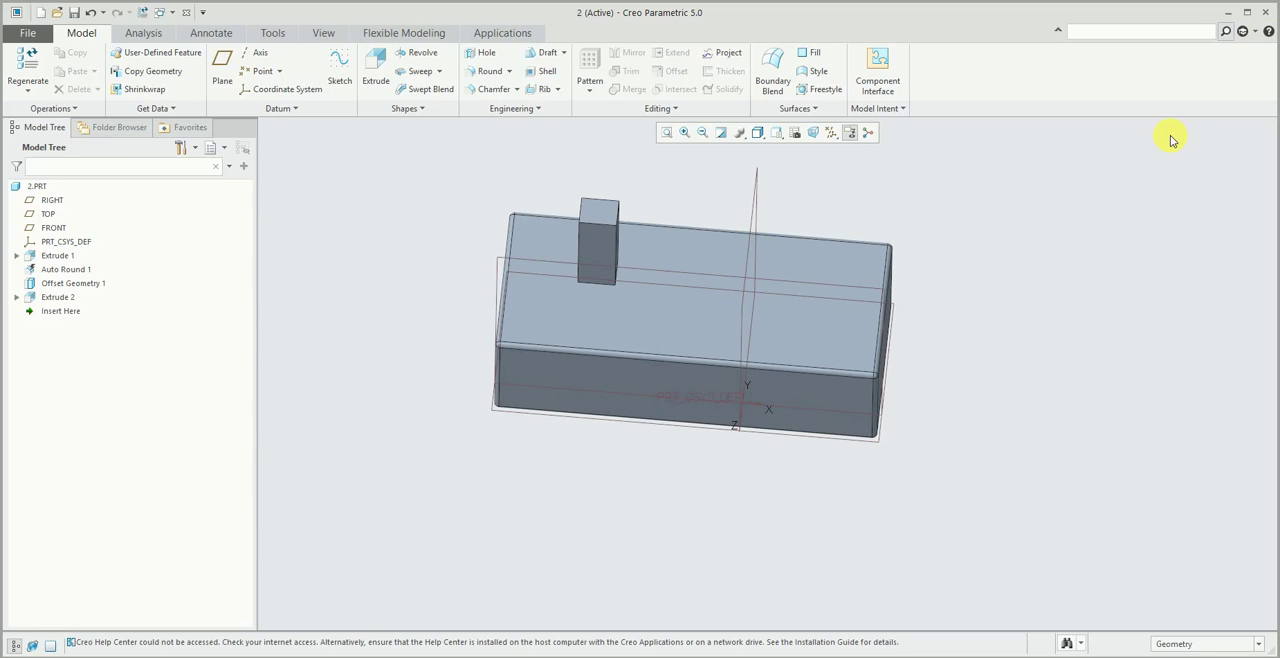
pyautogui.click(1245, 33)
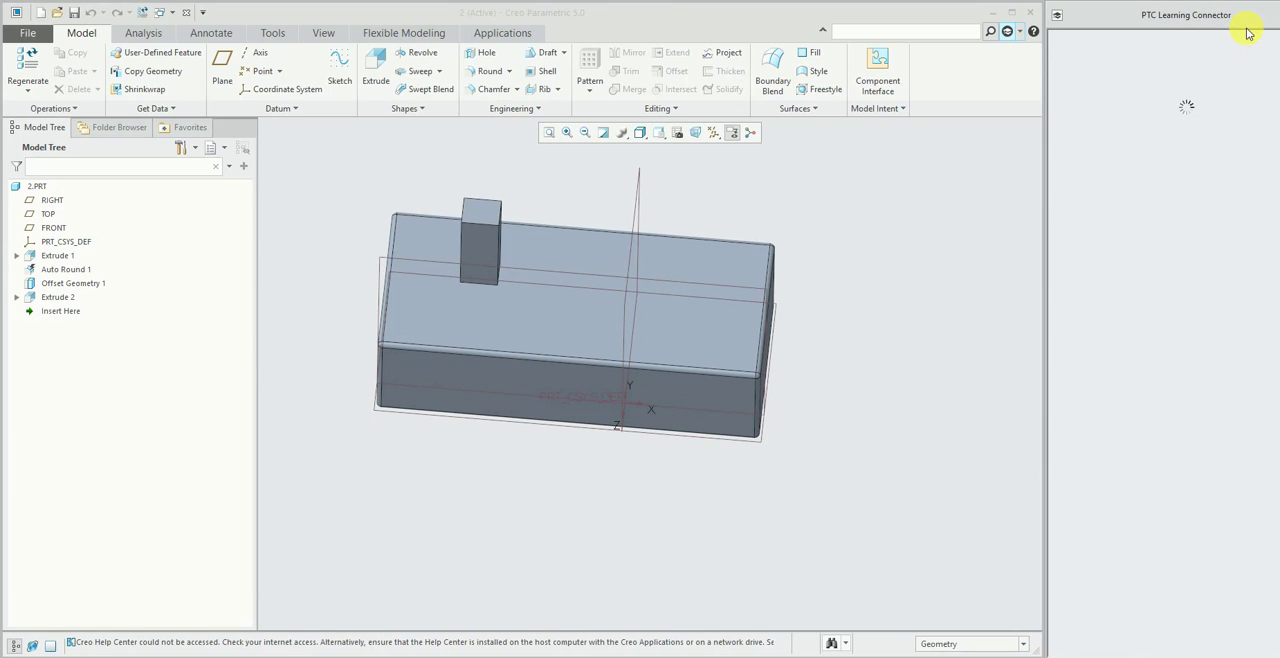
pyautogui.click(1279, 15)
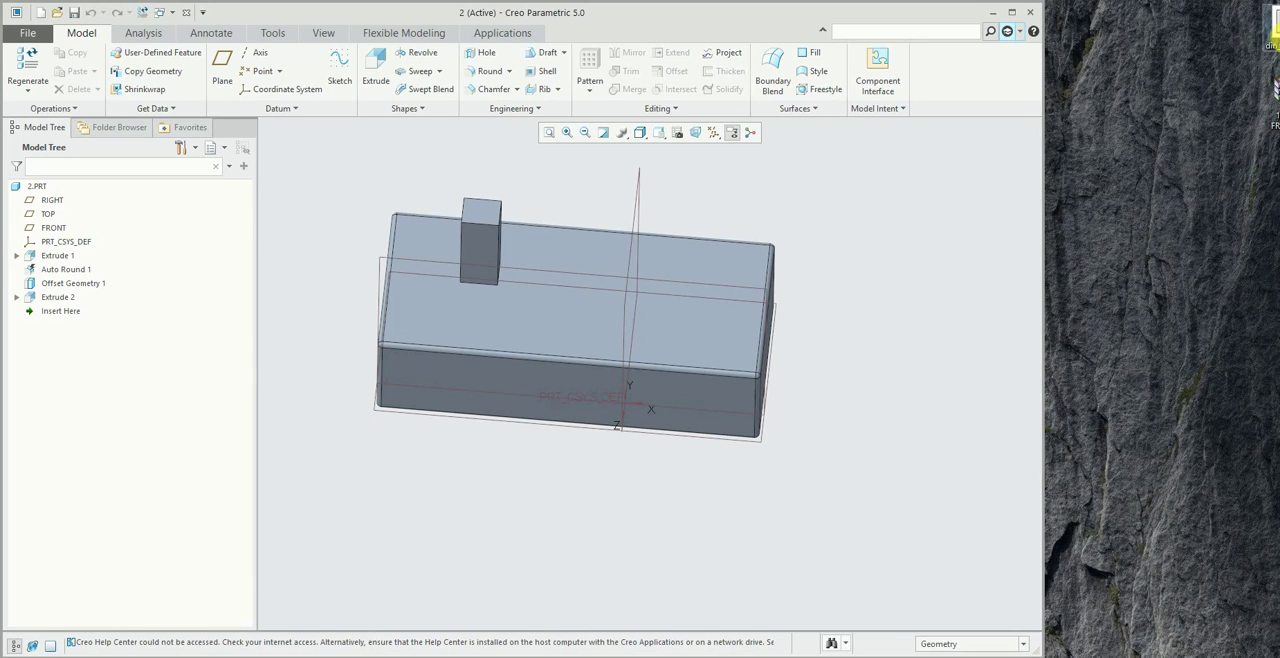
pyautogui.click(1012, 12)
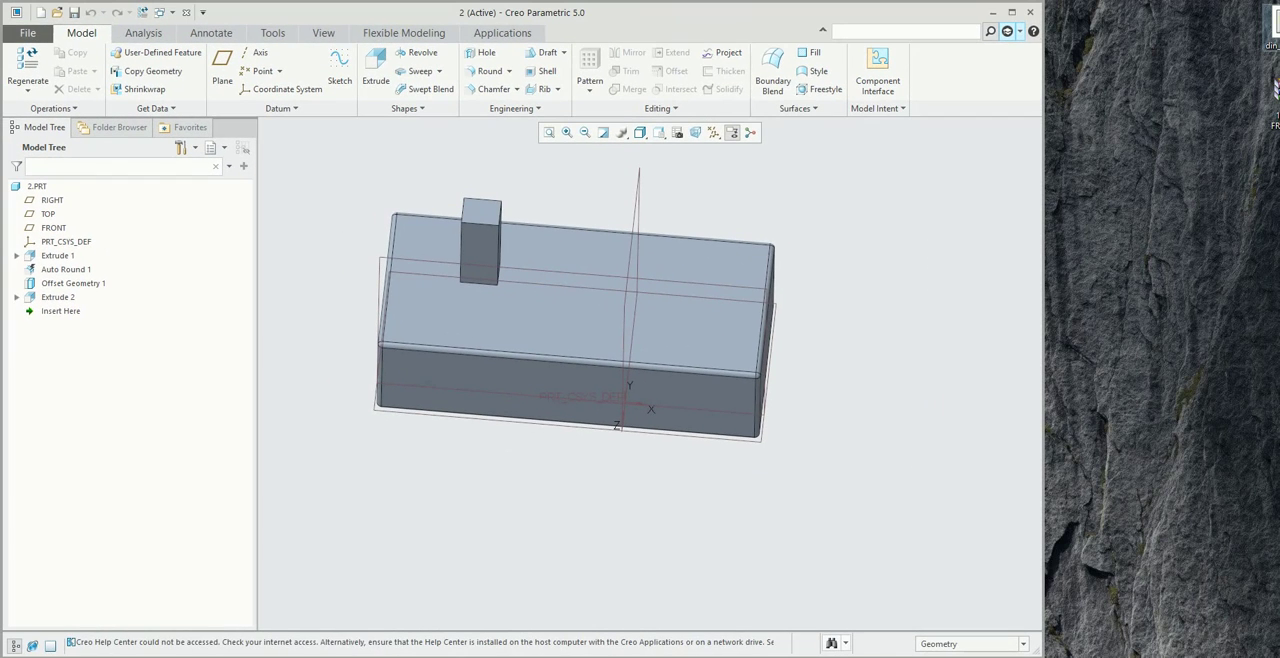
pyautogui.moveTo(1044, 191); pyautogui.dragTo(1279, 160)
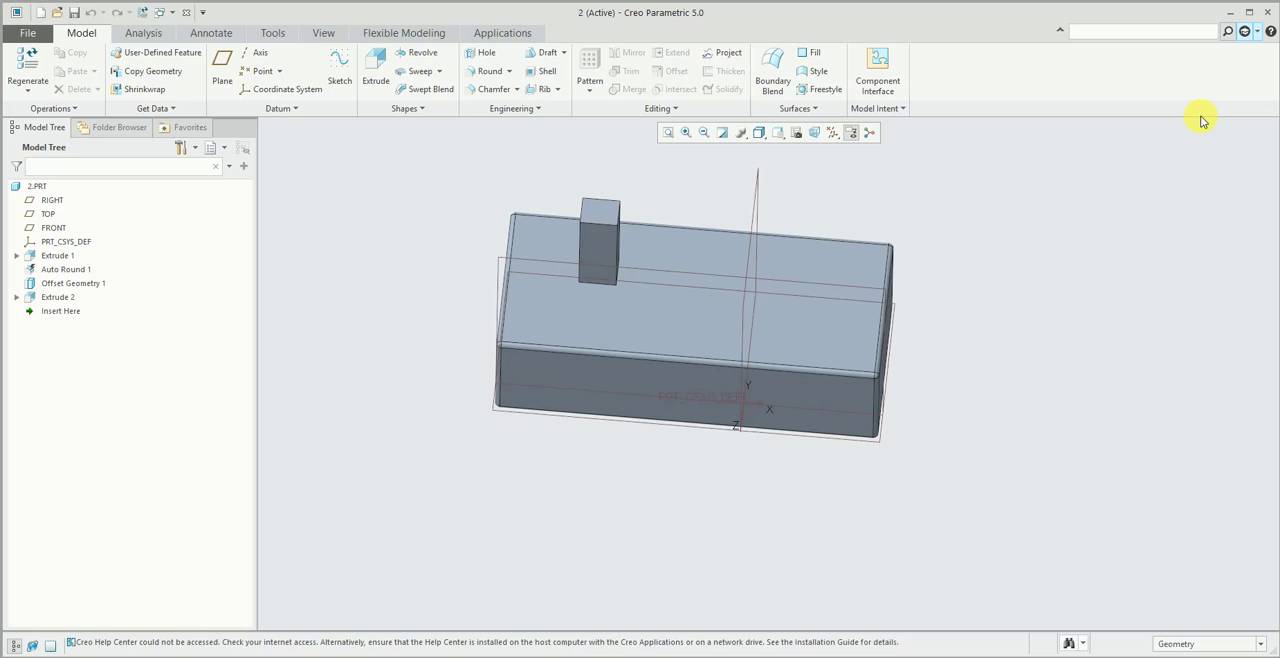
# - Search the commands for "ext", start Extrude from the results, and cancel it
pyautogui.click(1205, 32)
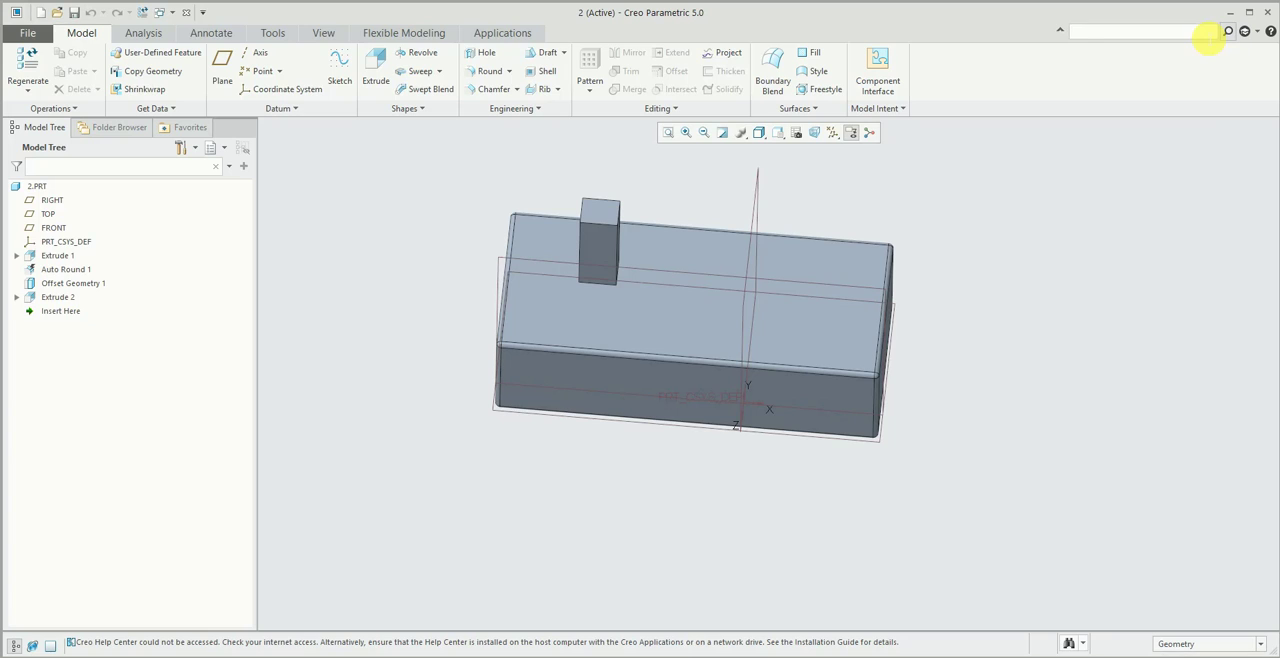
pyautogui.write('ext')
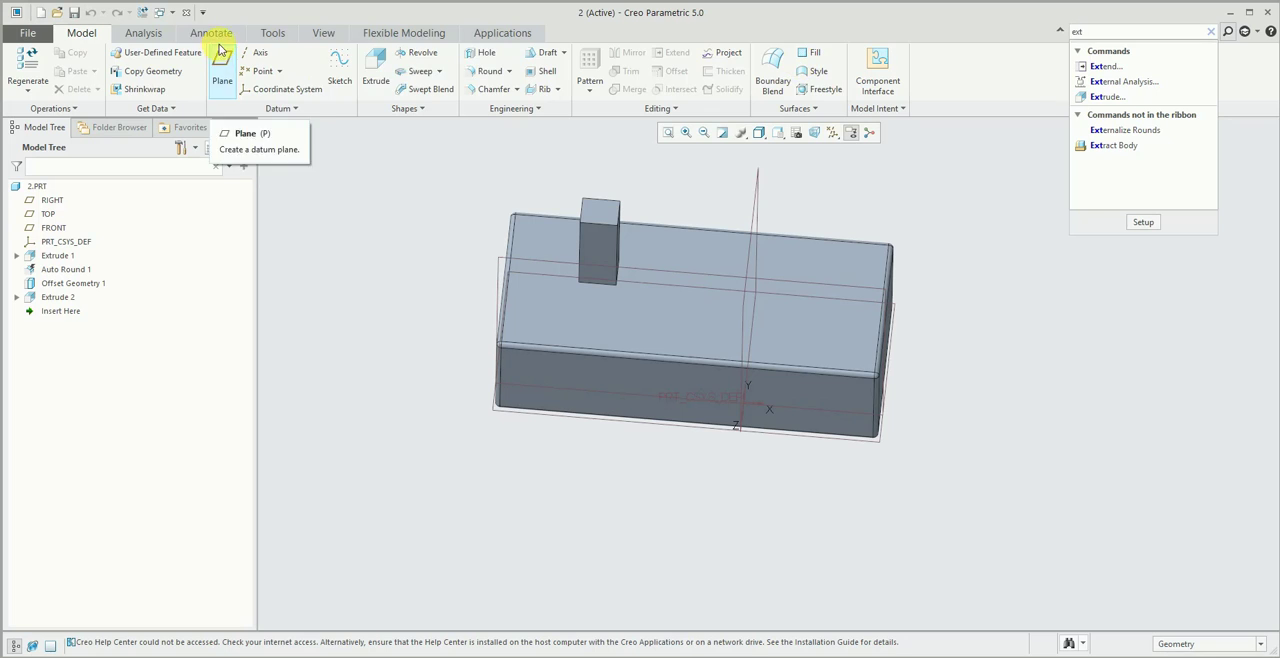
pyautogui.click(272, 33)
pyautogui.moveTo(1117, 100)
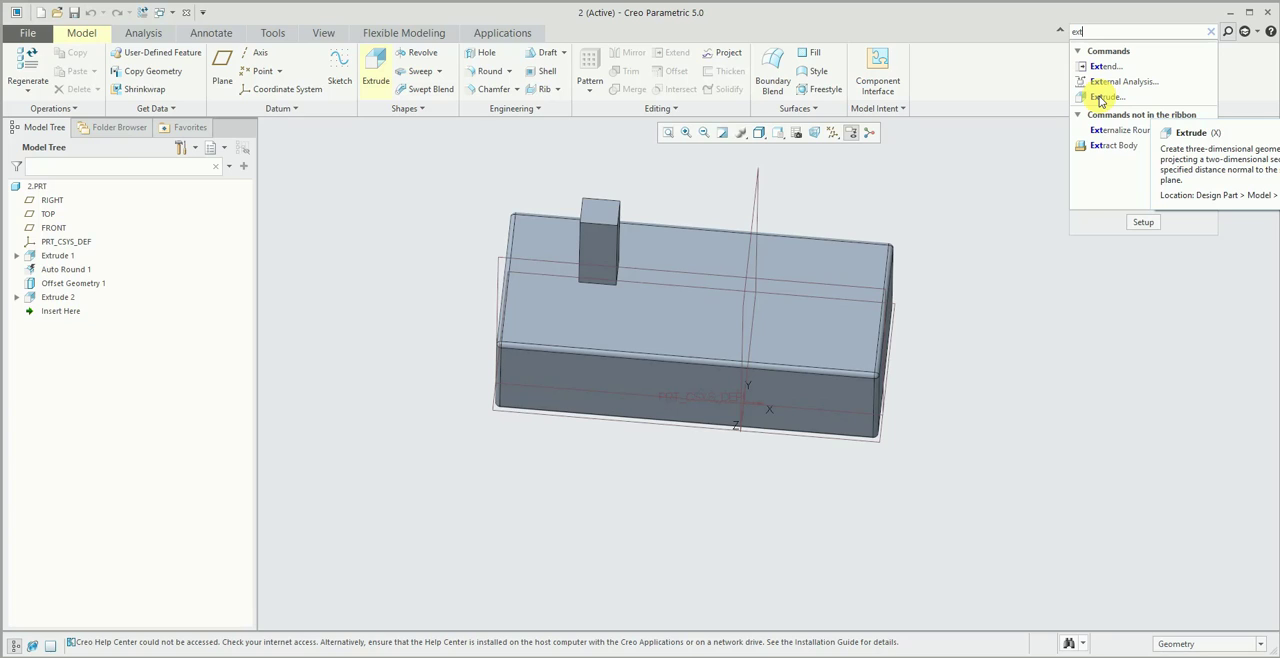
pyautogui.click(1100, 98)
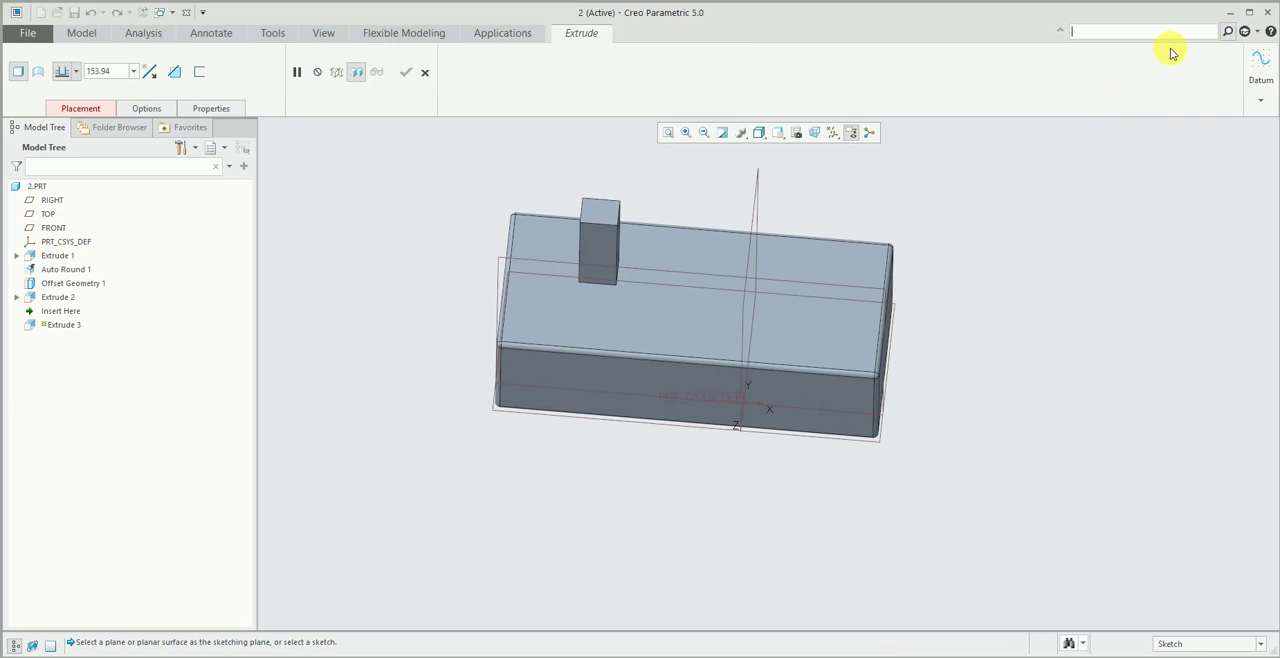
pyautogui.click(424, 72)
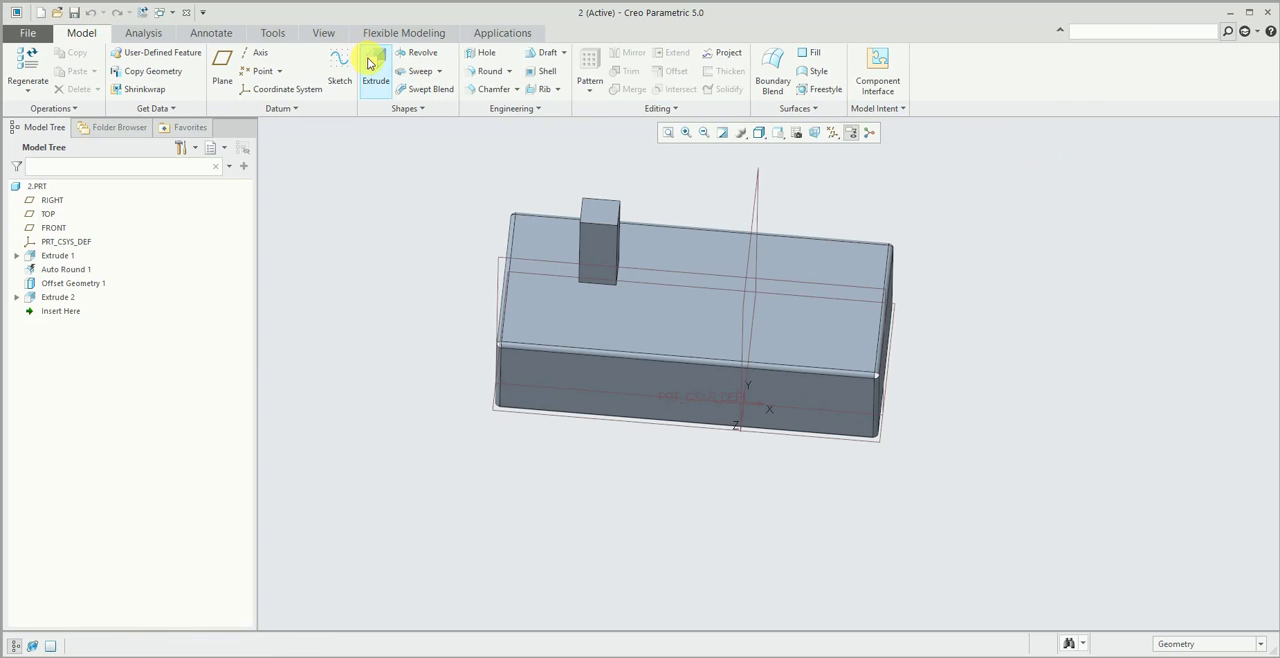
pyautogui.click(372, 66)
pyautogui.click(436, 72)
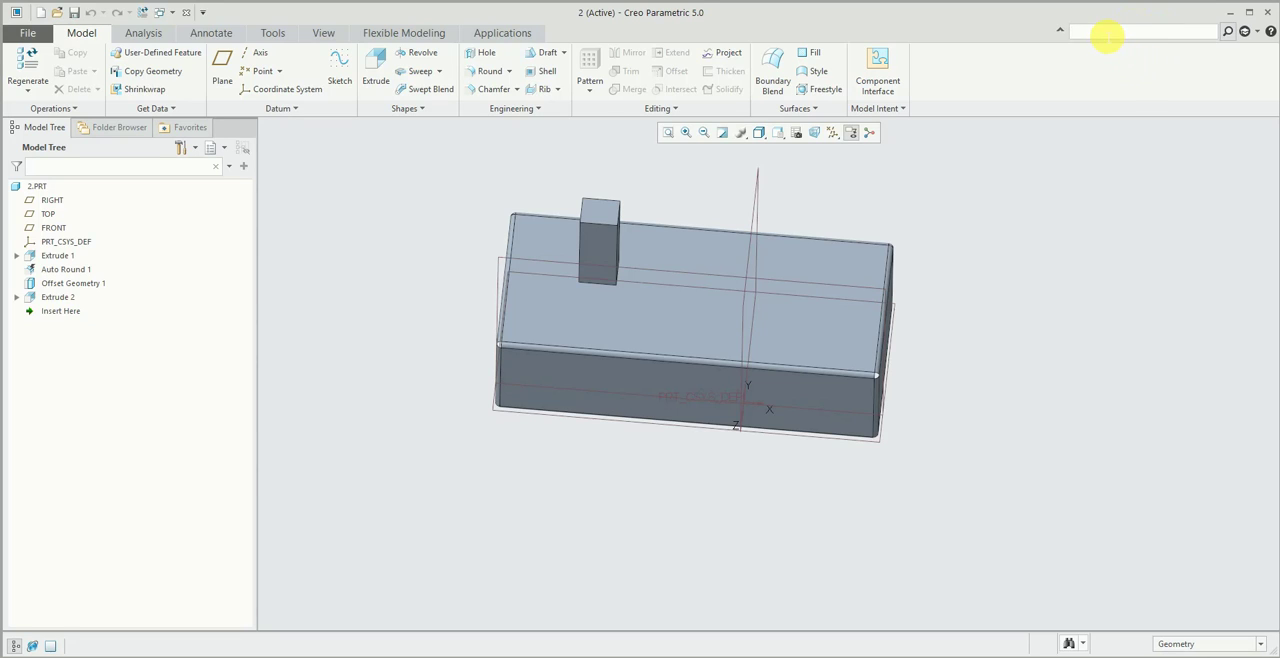
# - Enable SolidWorks commands in the Command Search Settings
pyautogui.rightClick(1104, 33)
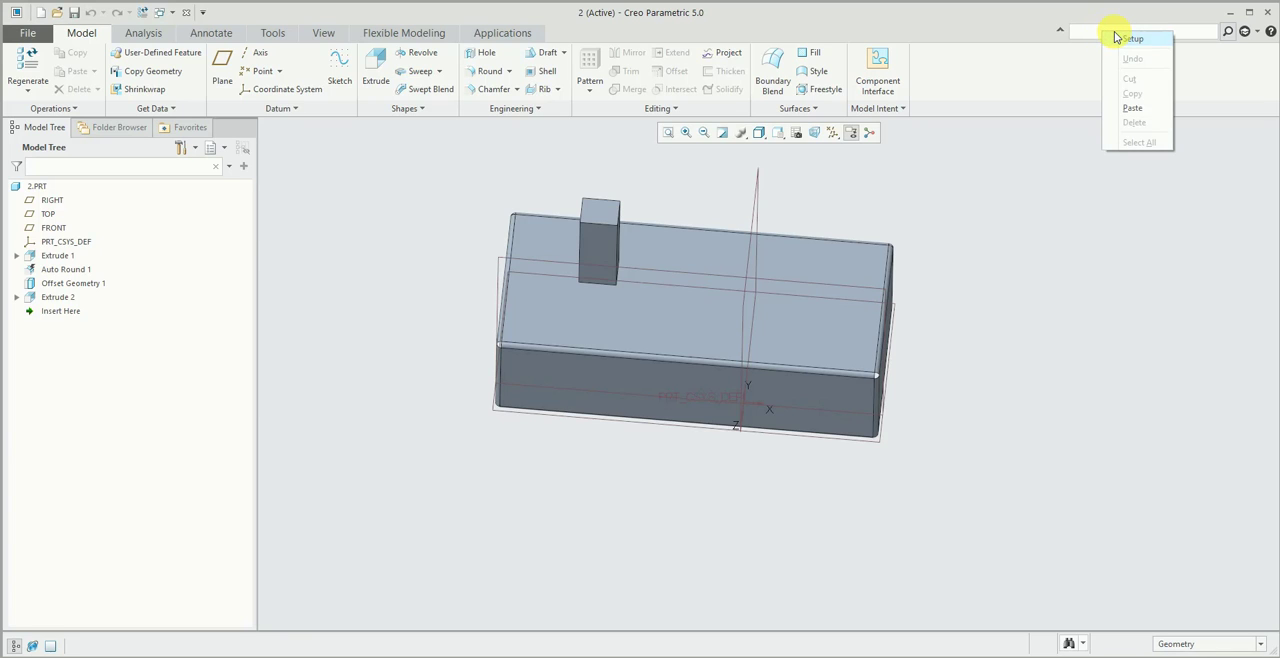
pyautogui.click(1130, 38)
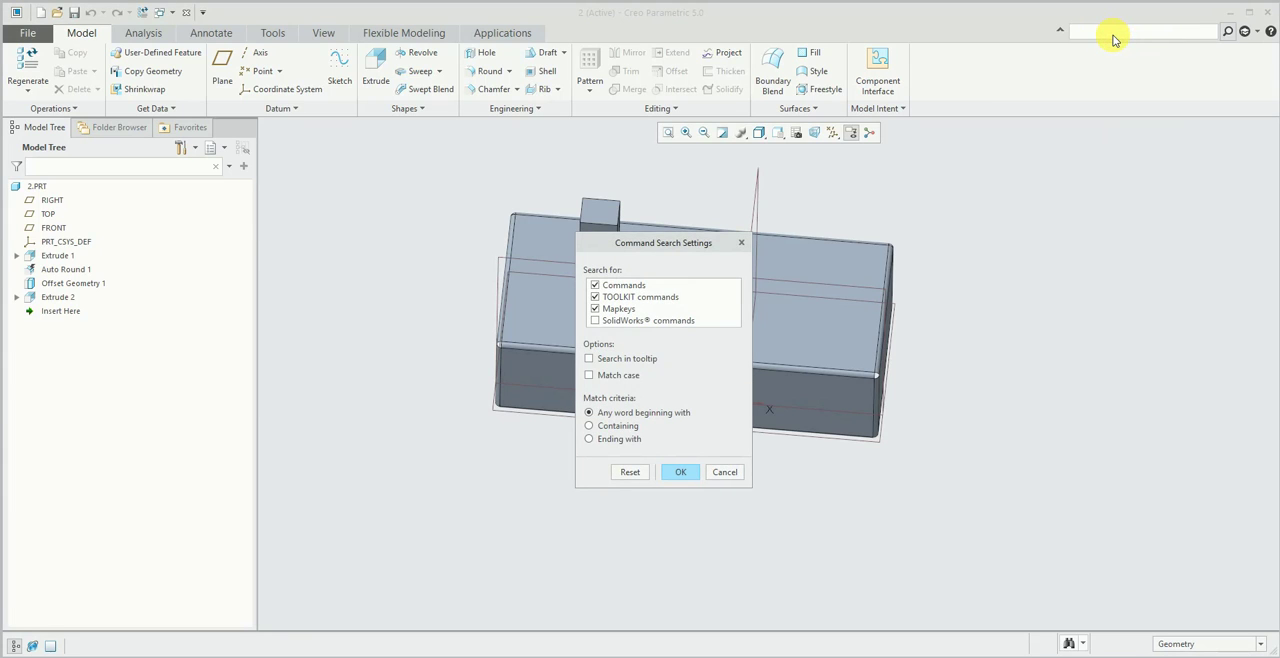
pyautogui.click(1086, 31)
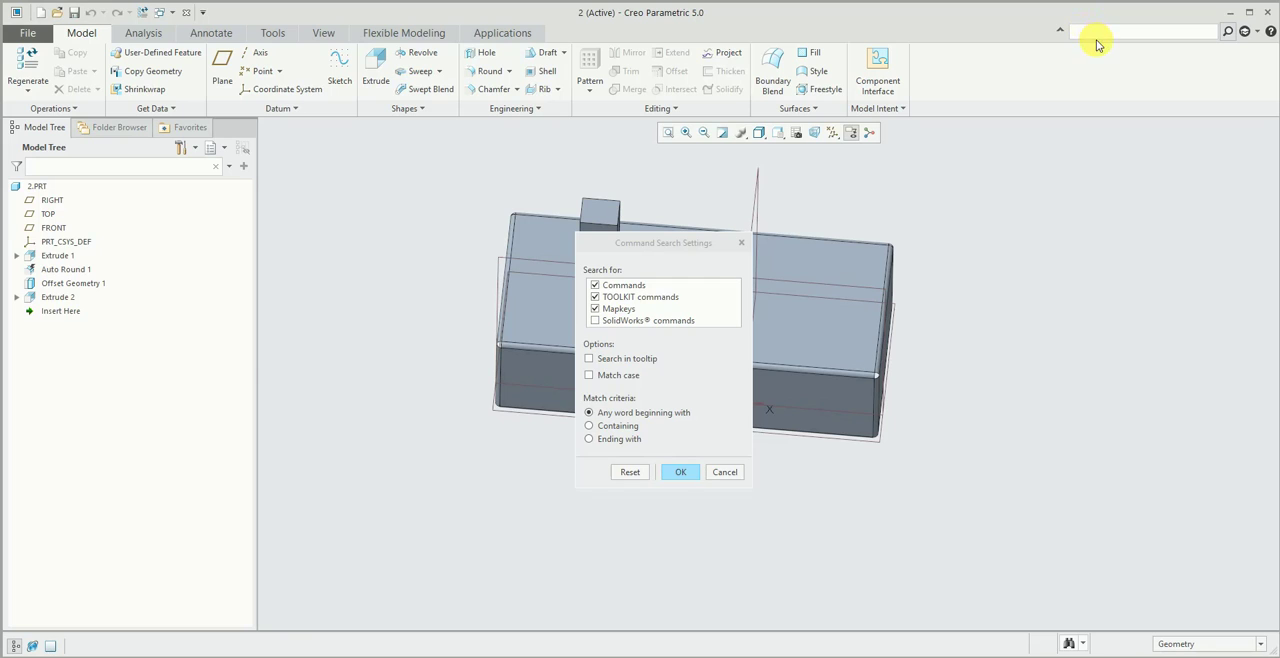
pyautogui.click(596, 321)
pyautogui.click(680, 472)
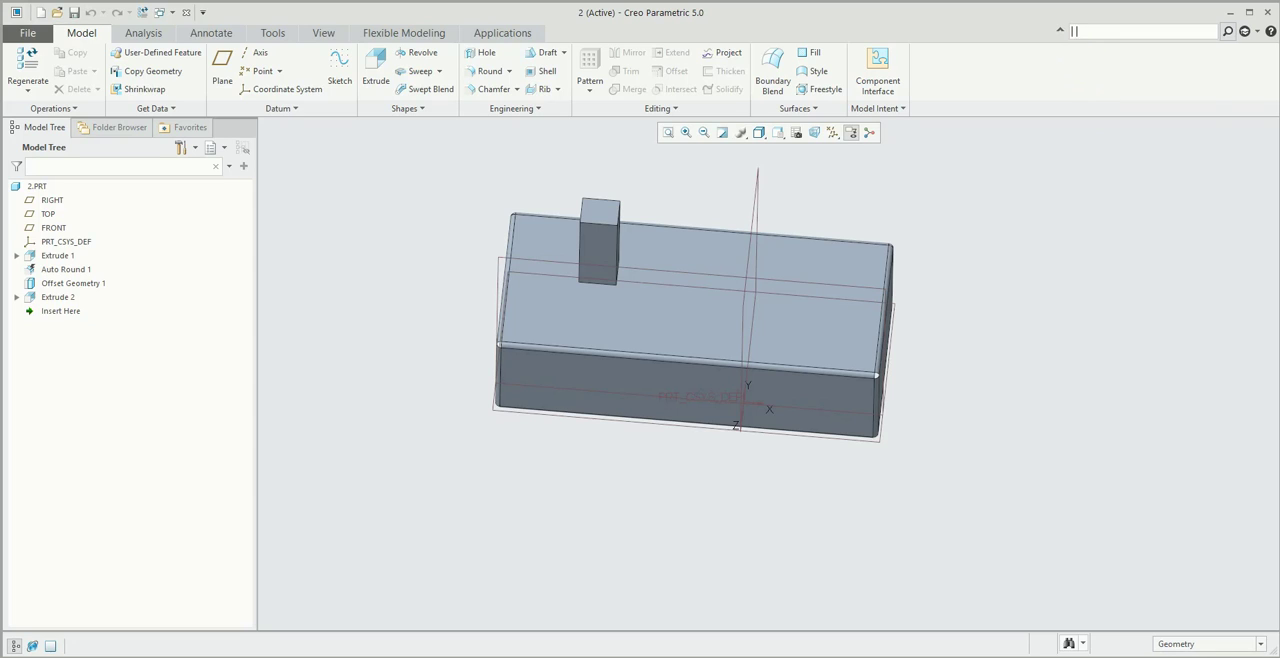
# - Search the commands for "boss" to view the SolidWorks equivalents, then clear and hide the search field
pyautogui.write('b')
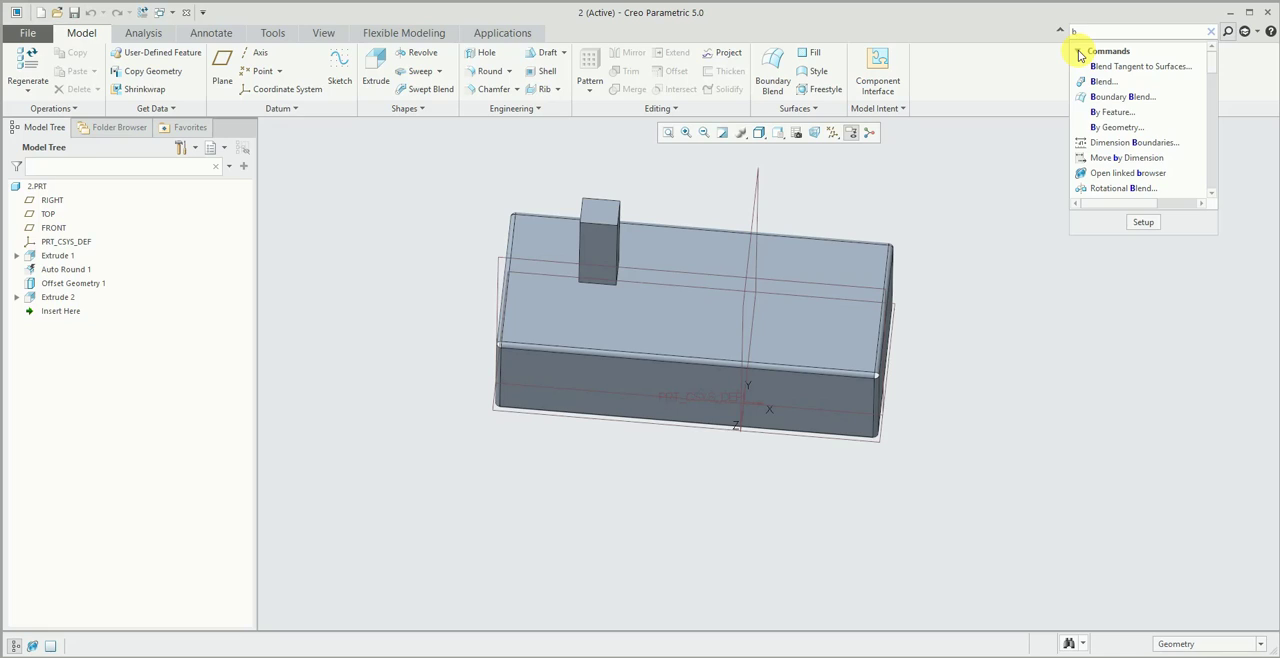
pyautogui.write('oss')
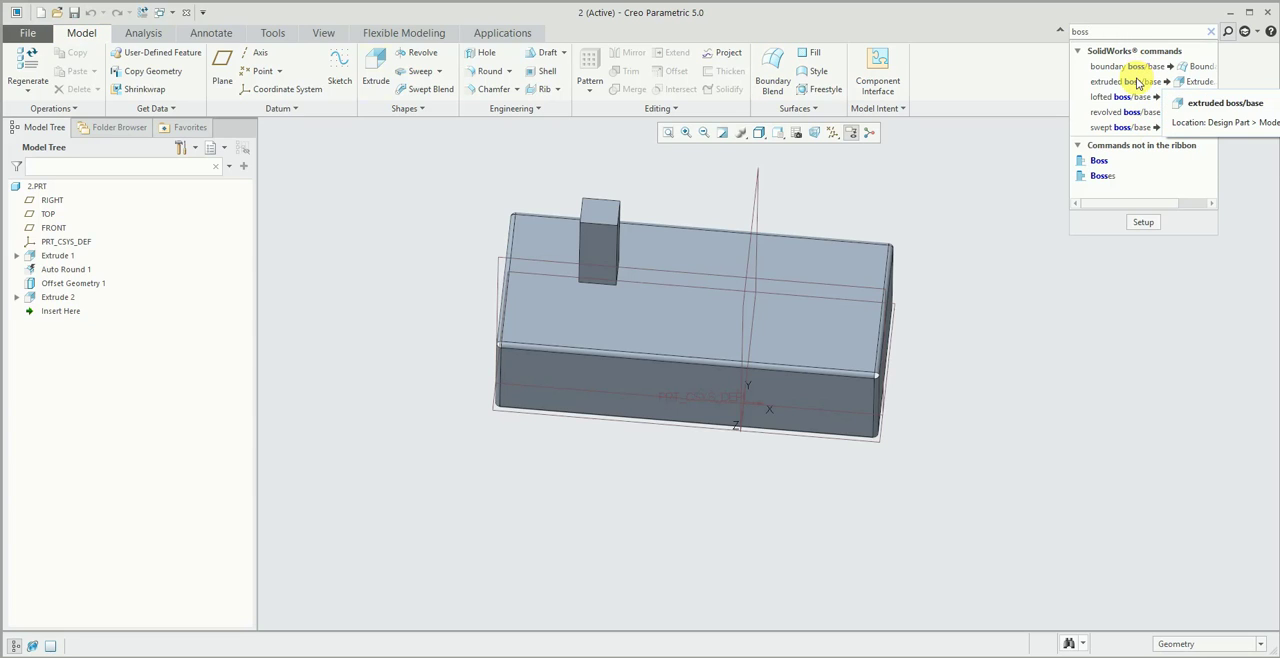
pyautogui.click(1211, 31)
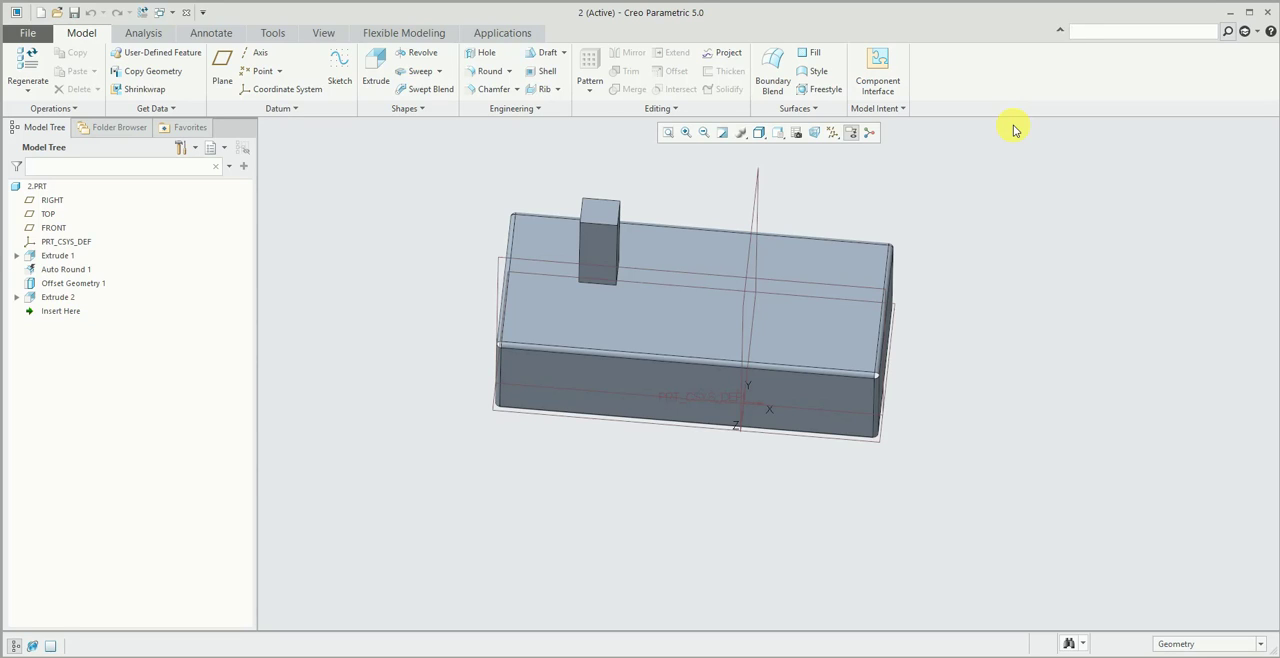
pyautogui.click(1230, 33)
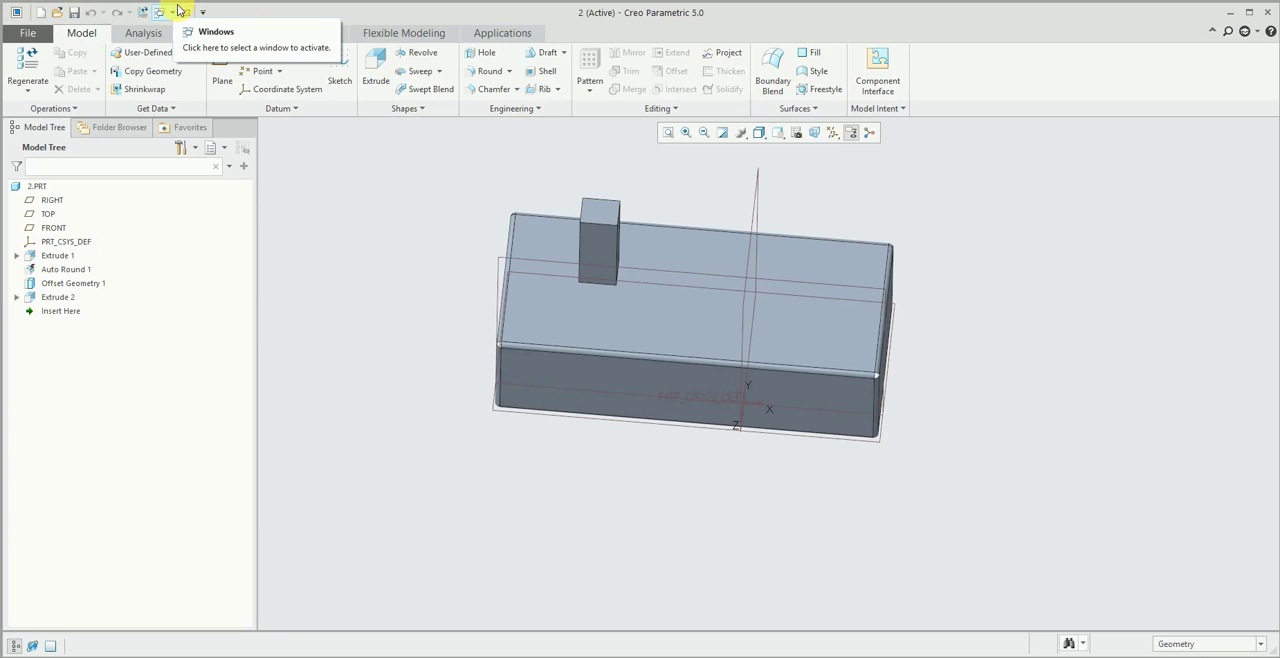
# - Show the Folder Browser with its common folders in place of the Model Tree
pyautogui.click(110, 127)
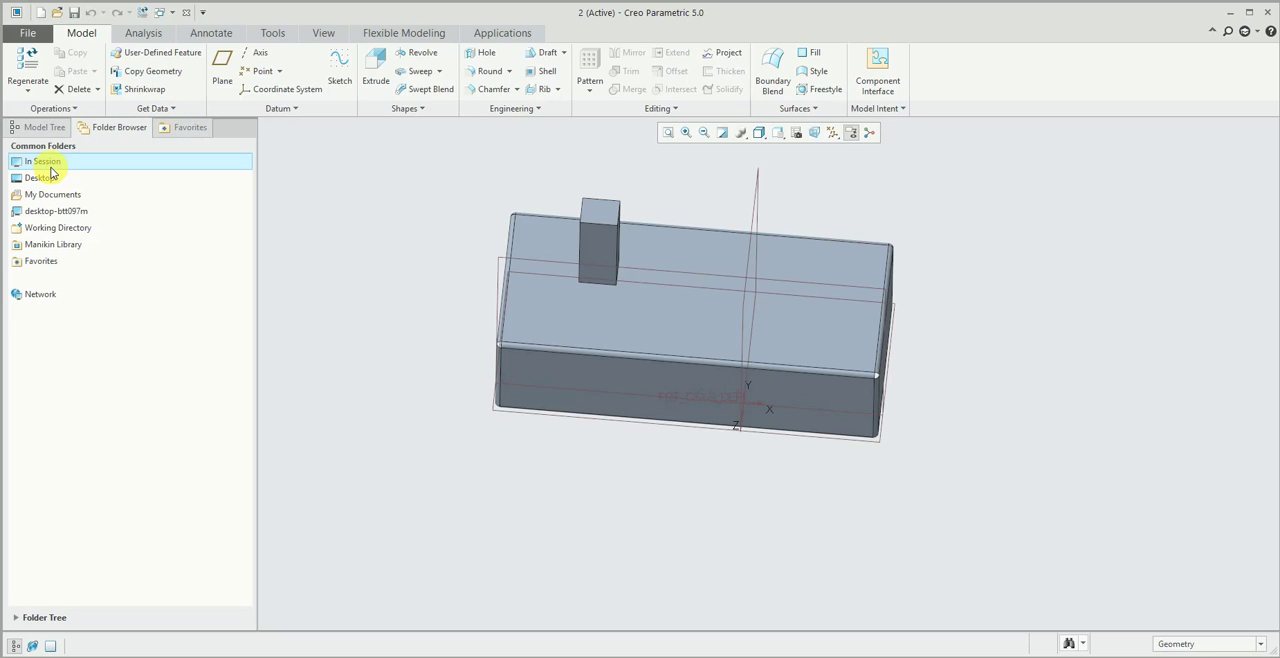